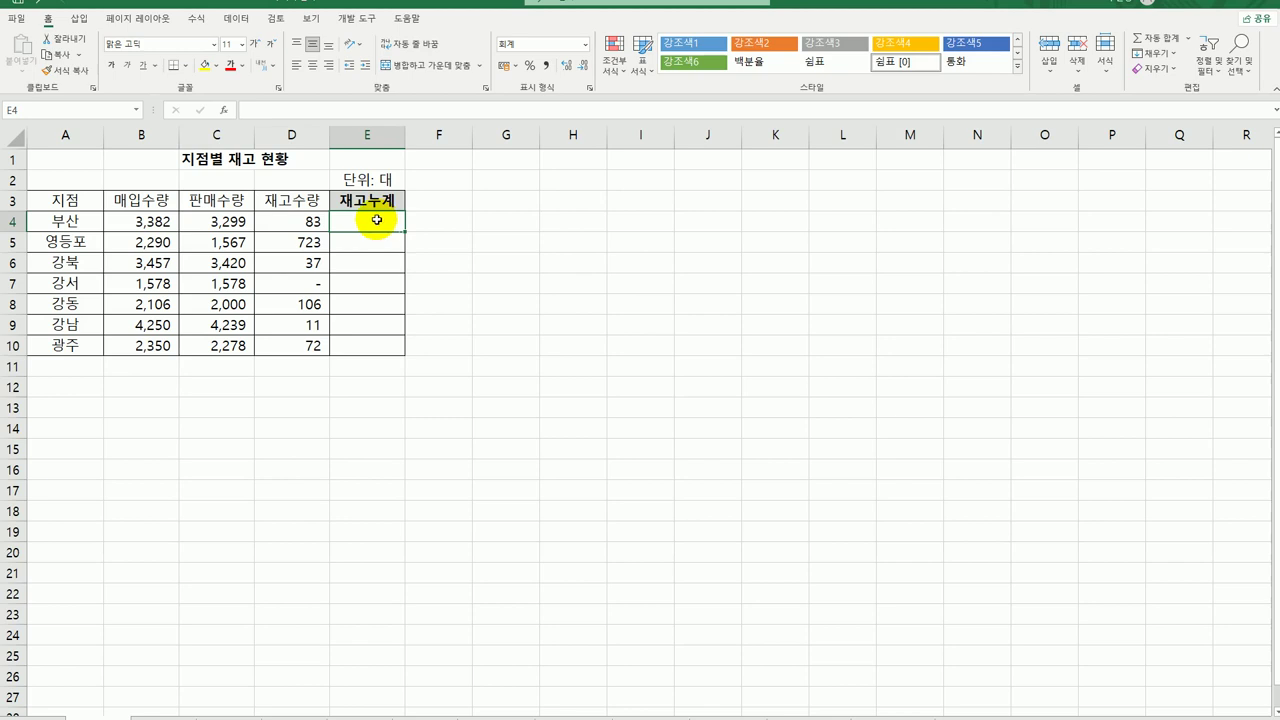
Step: Enter the formula =SUM(D4:D4) in cell E4 of the 재고누계 column
type("=")
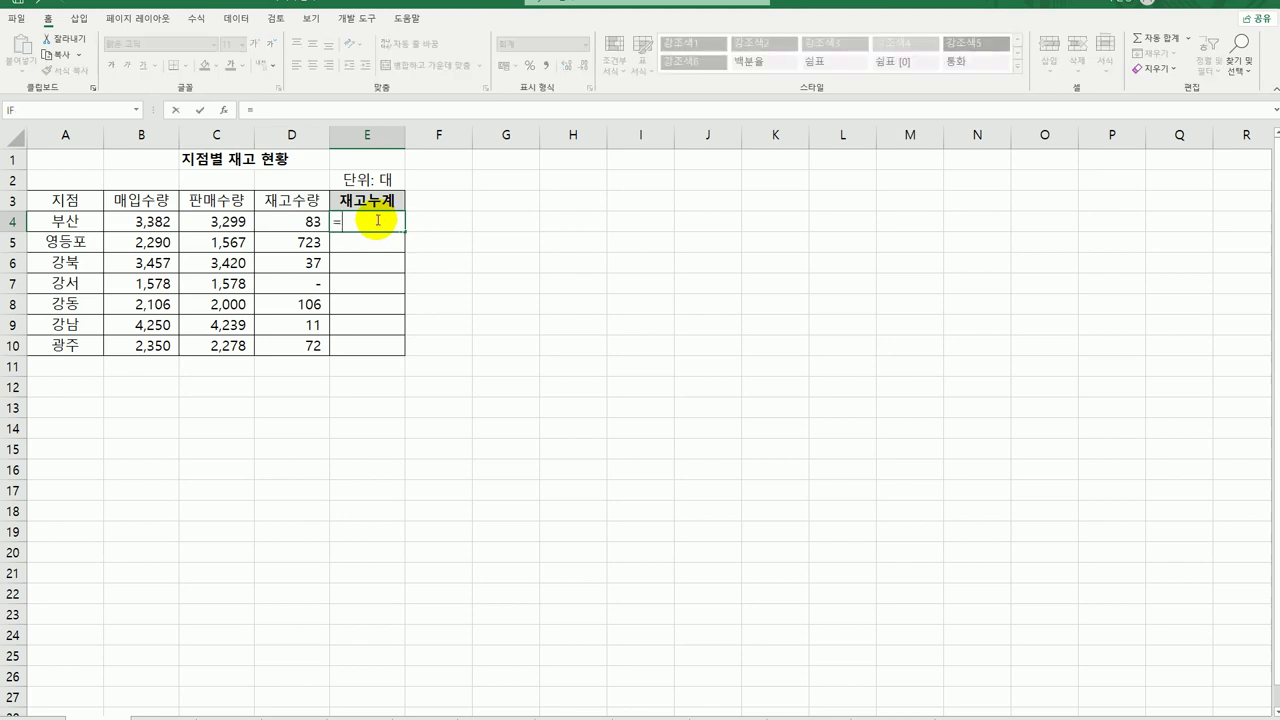
type("sum")
key("Tab")
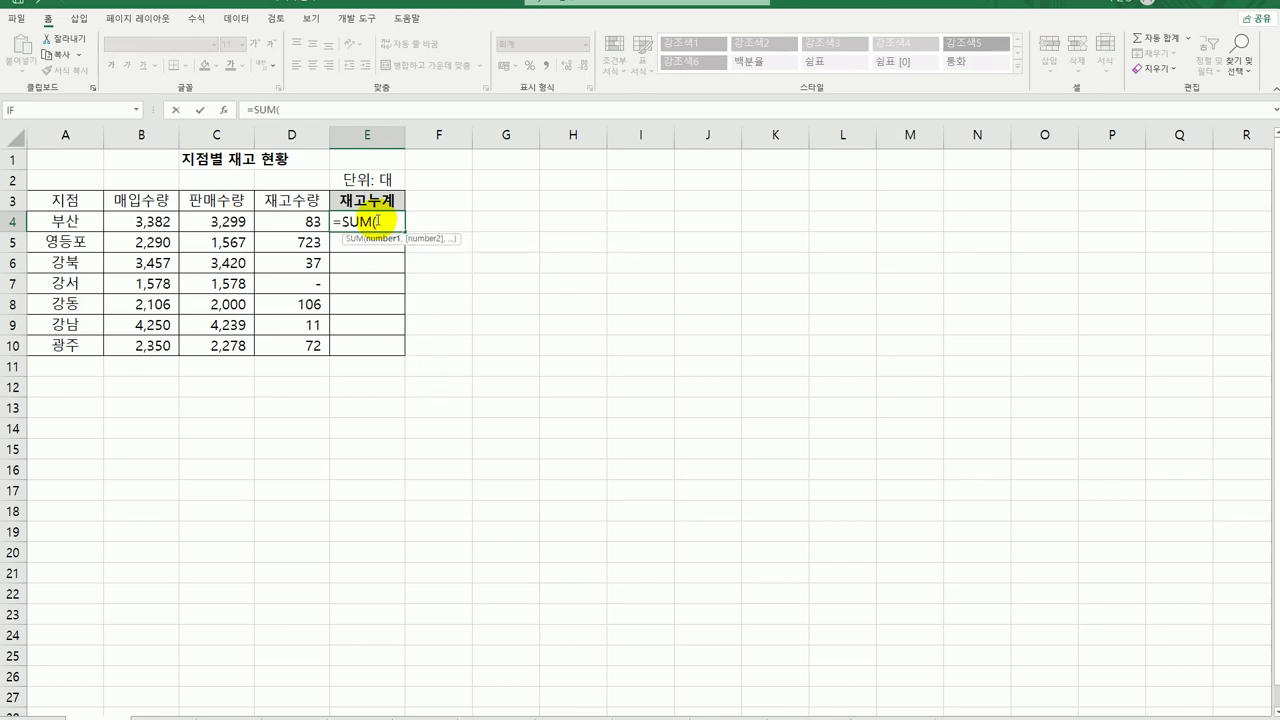
key("Left")
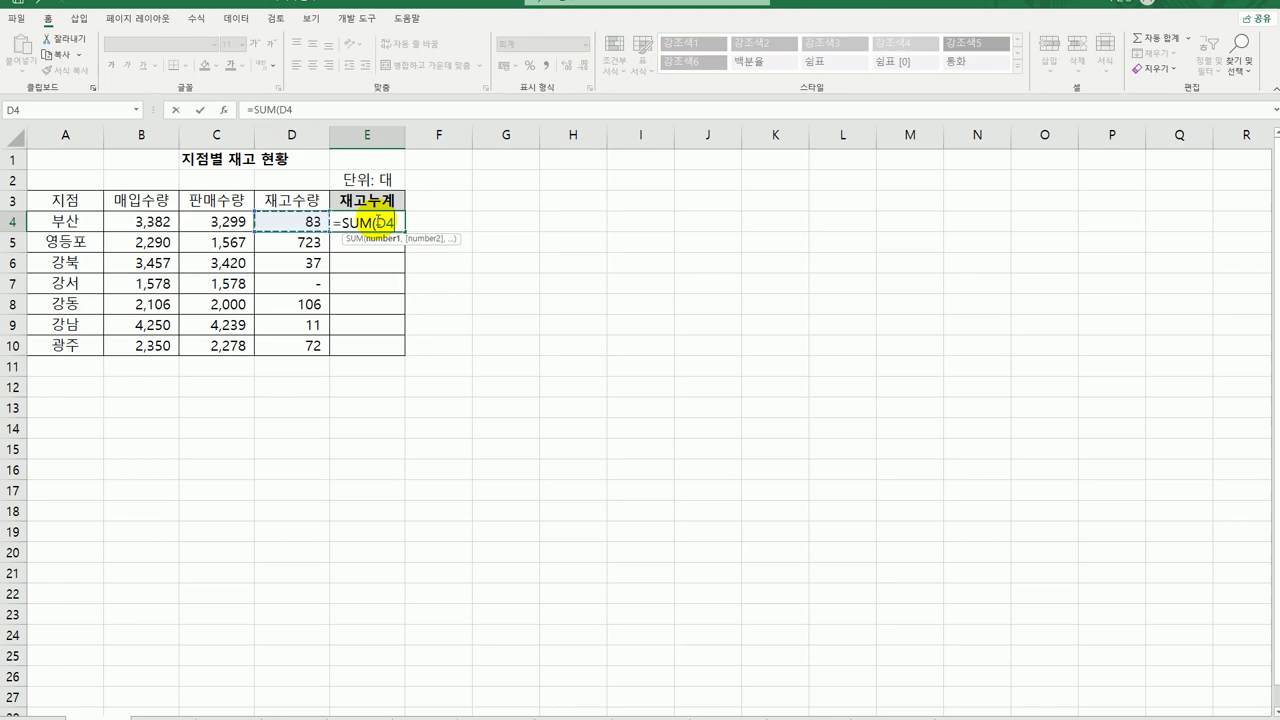
type(":")
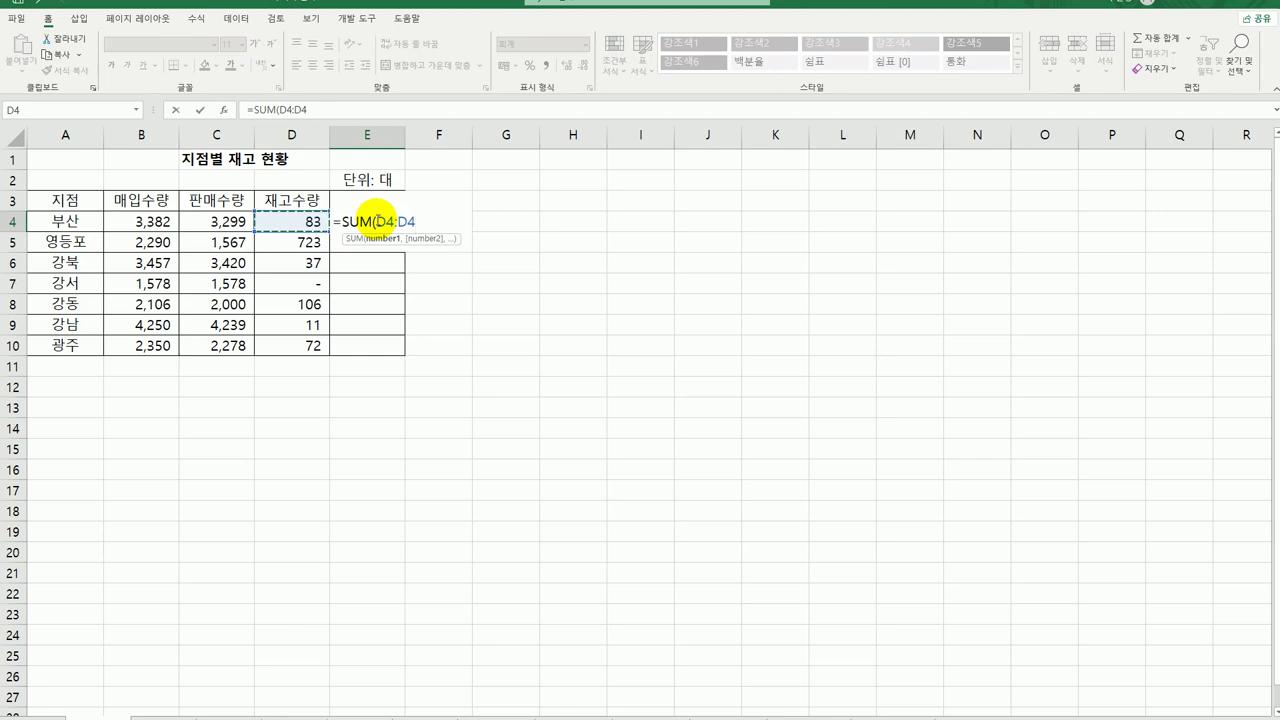
key("Return")
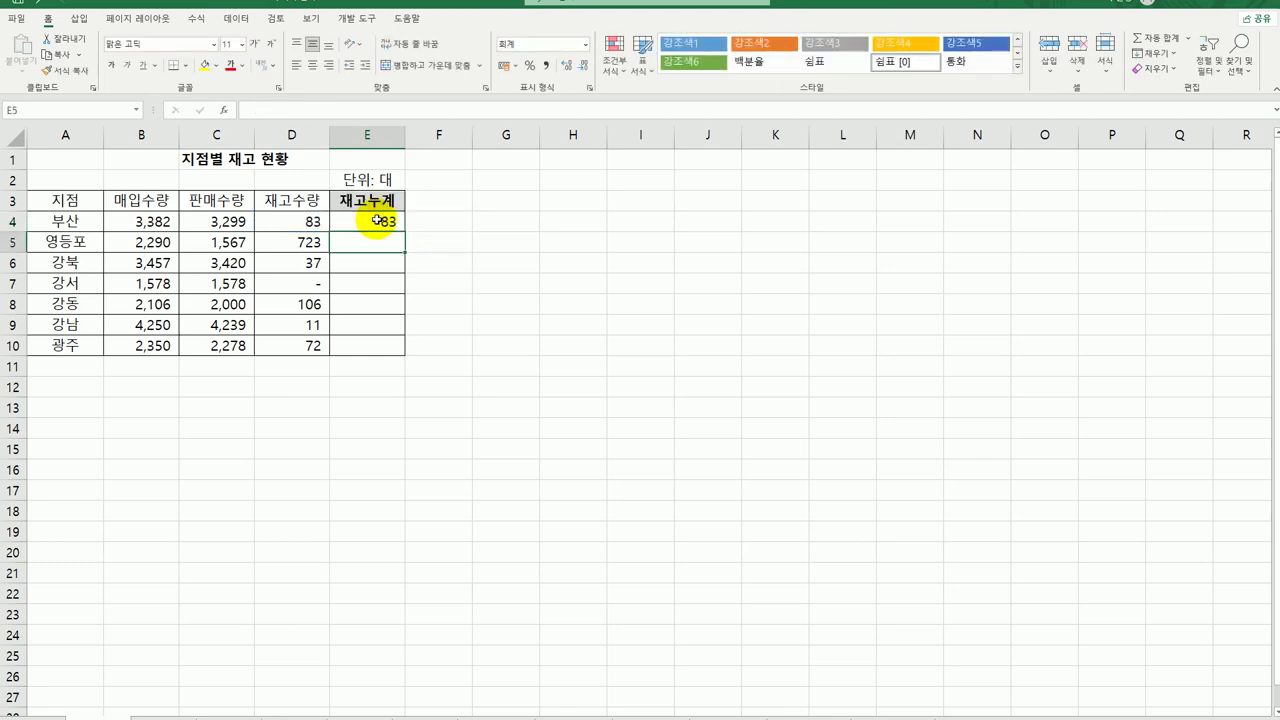
Step: Fill the E4 formula down to E10 and check the copied formula in the last row
left_click(376, 220)
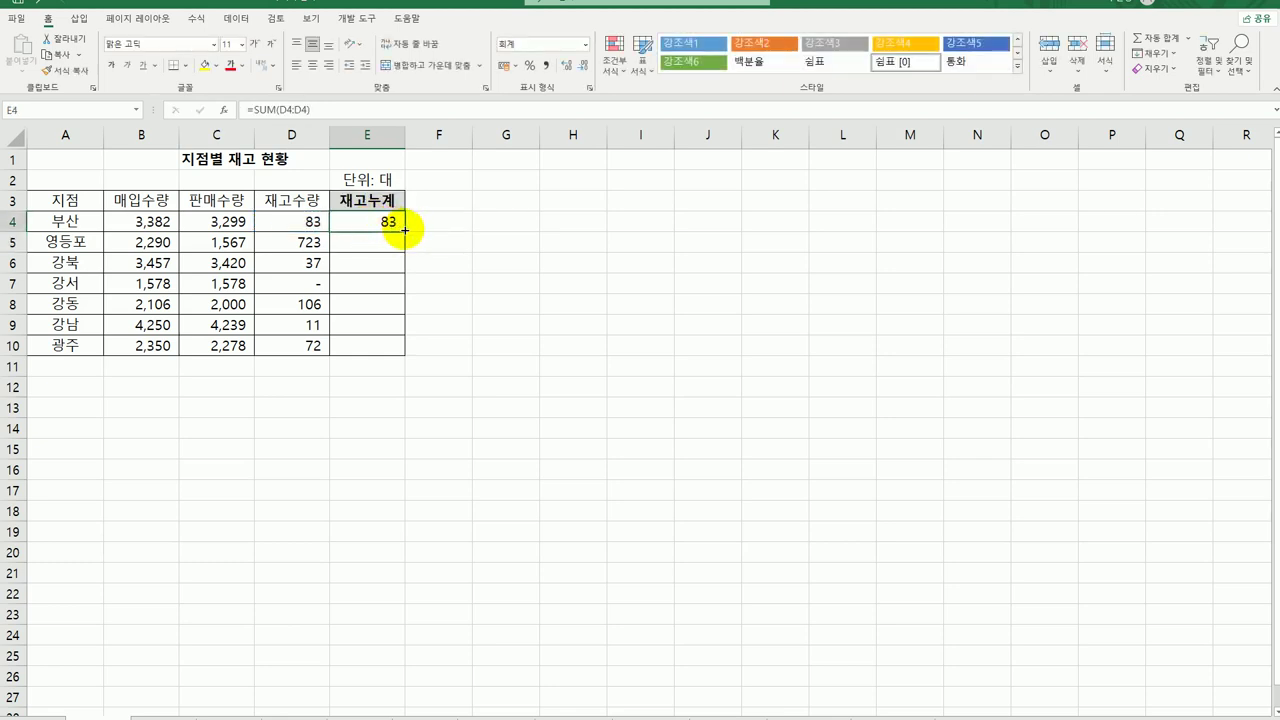
left_click_drag(405, 230, 394, 354)
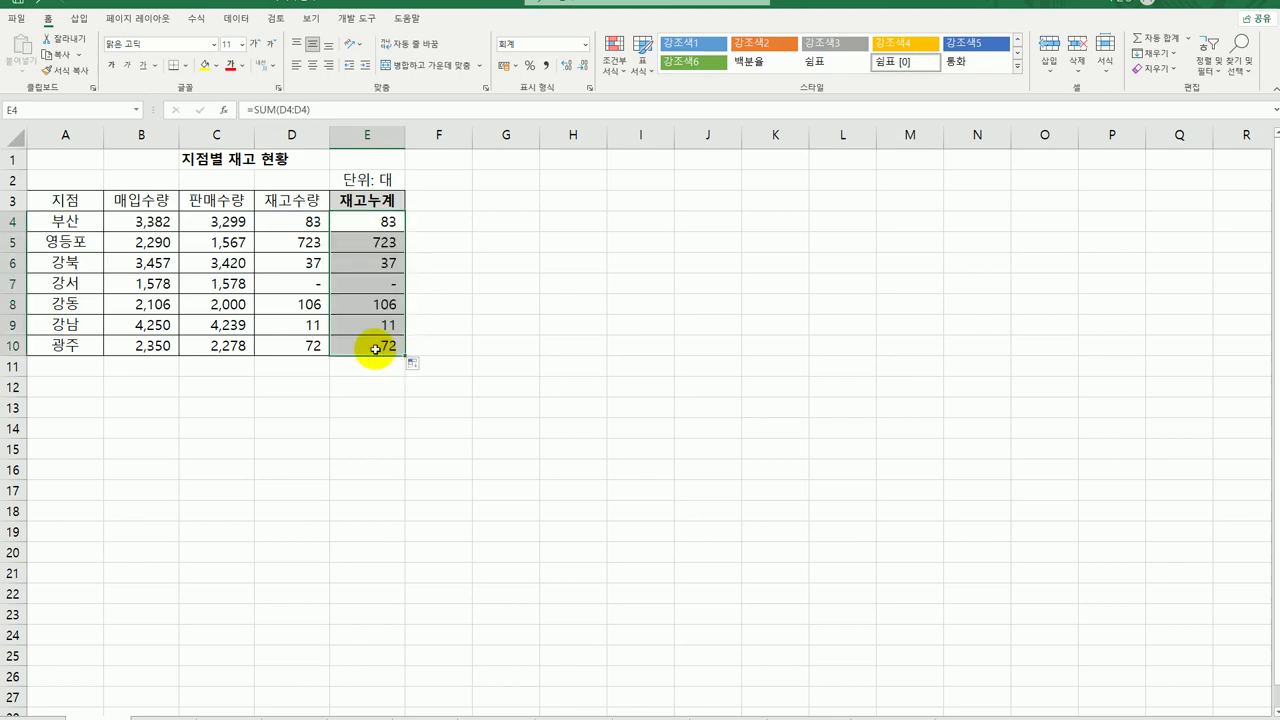
left_click(375, 349)
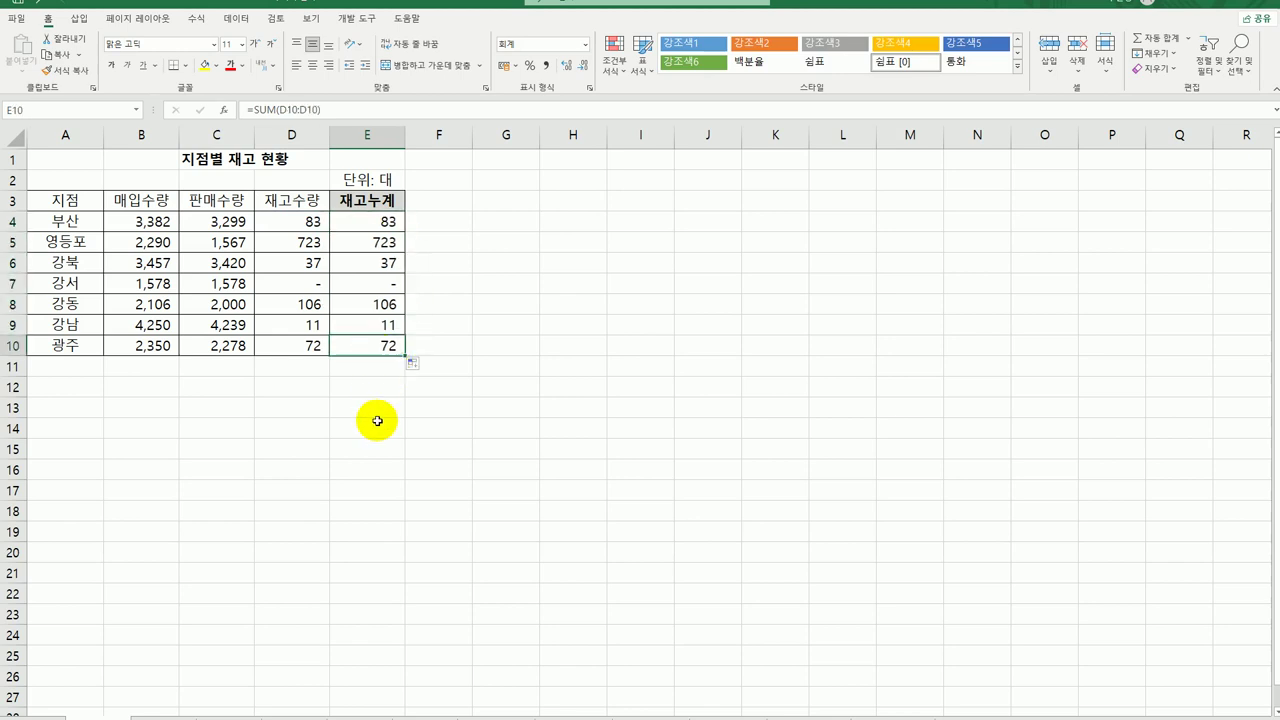
left_click(371, 219)
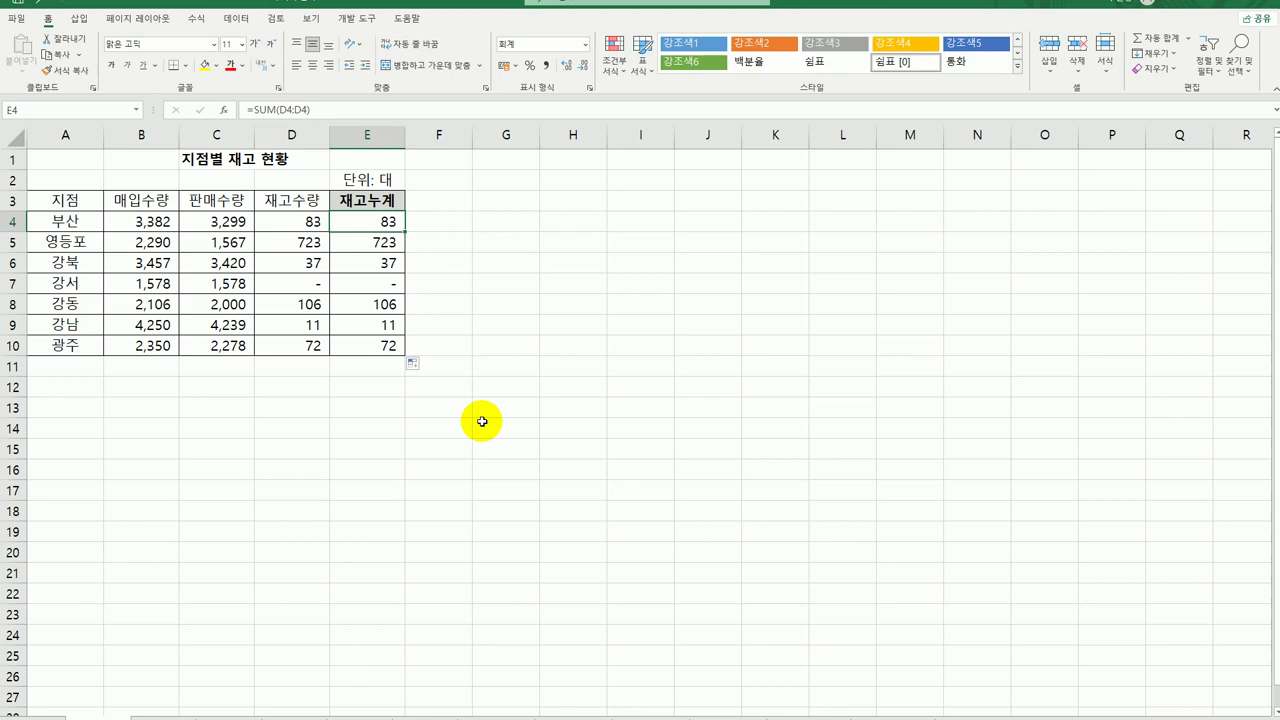
Step: Make the first reference in E4 absolute, giving =SUM($D$4:D4), and fill the formula down through E10
double_click(392, 225)
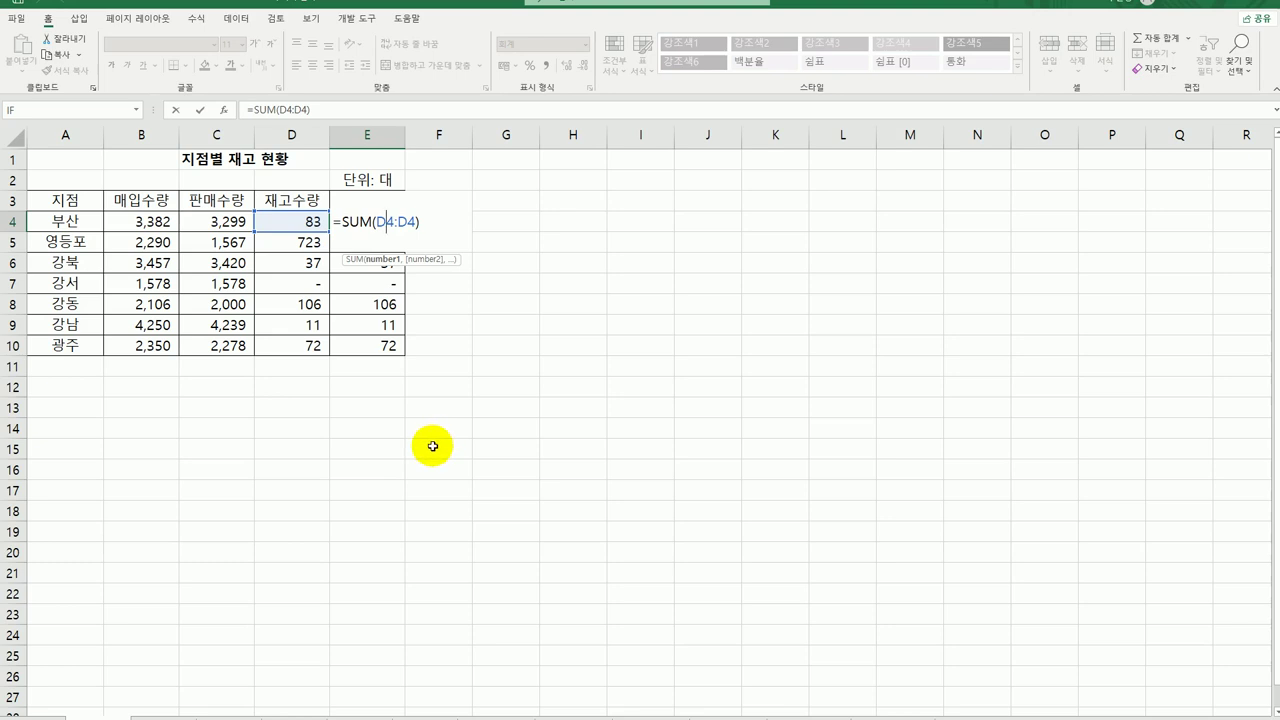
key("F4")
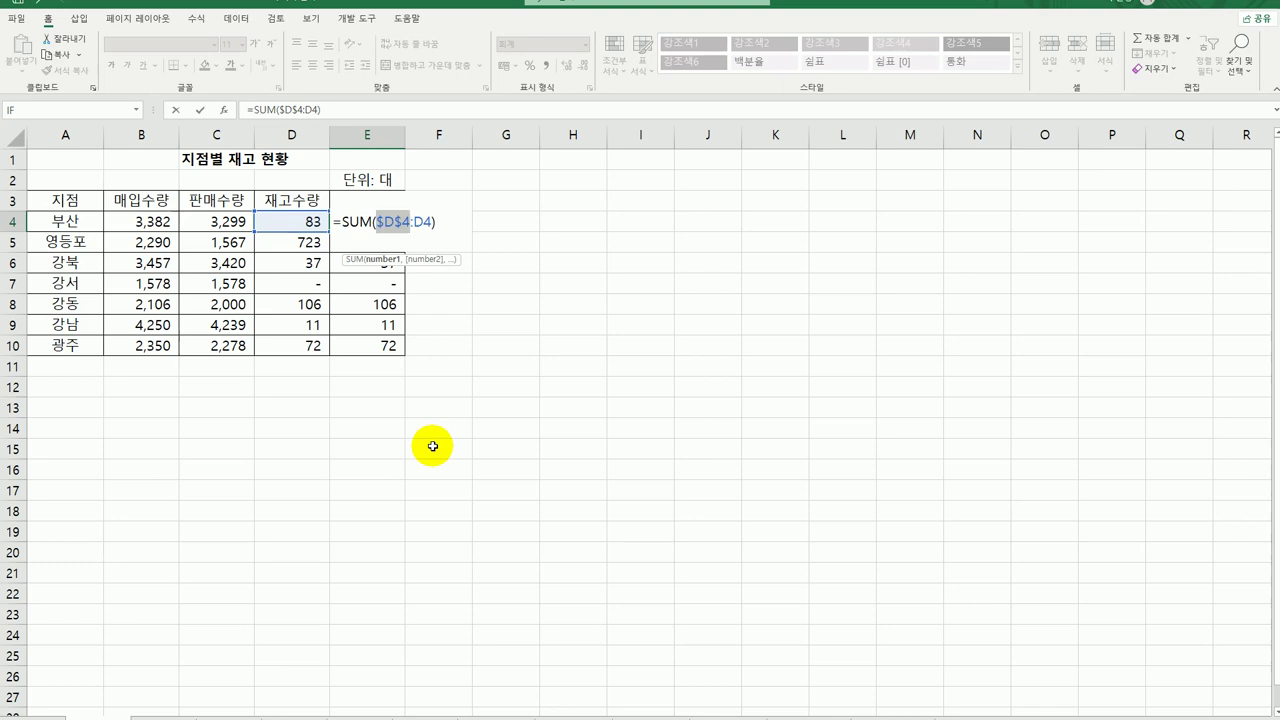
key("Return")
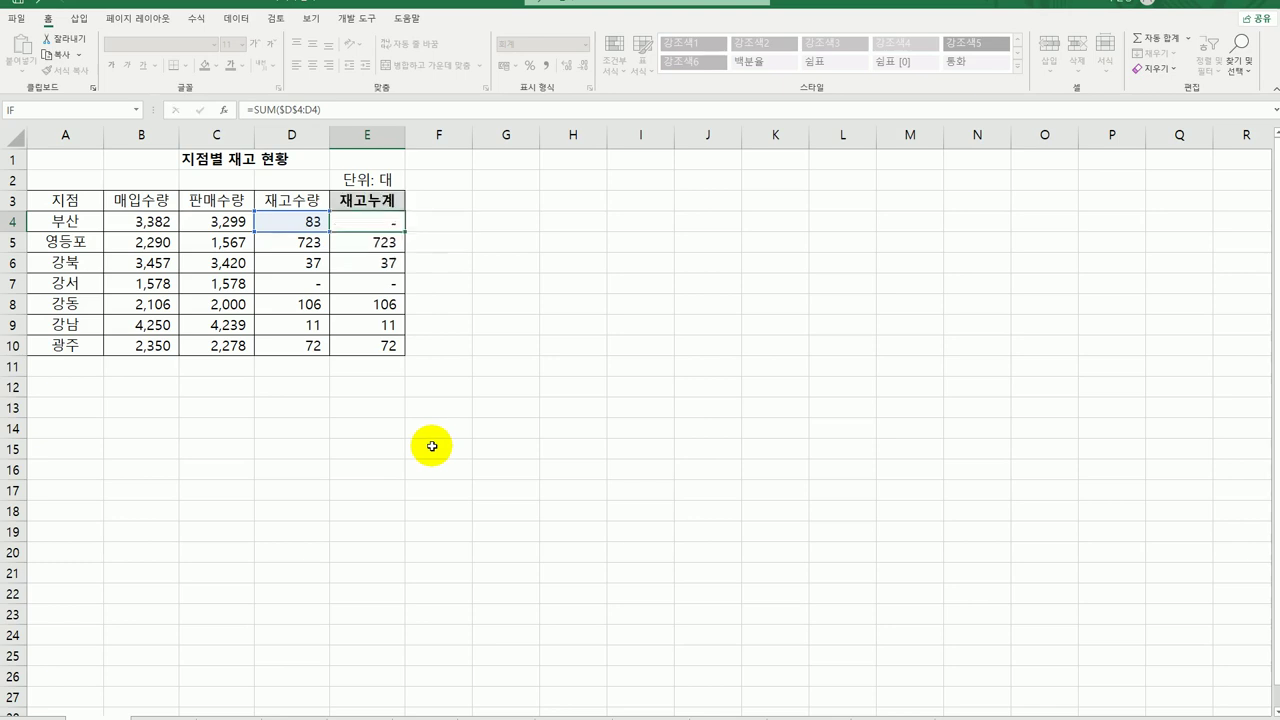
left_click(366, 227)
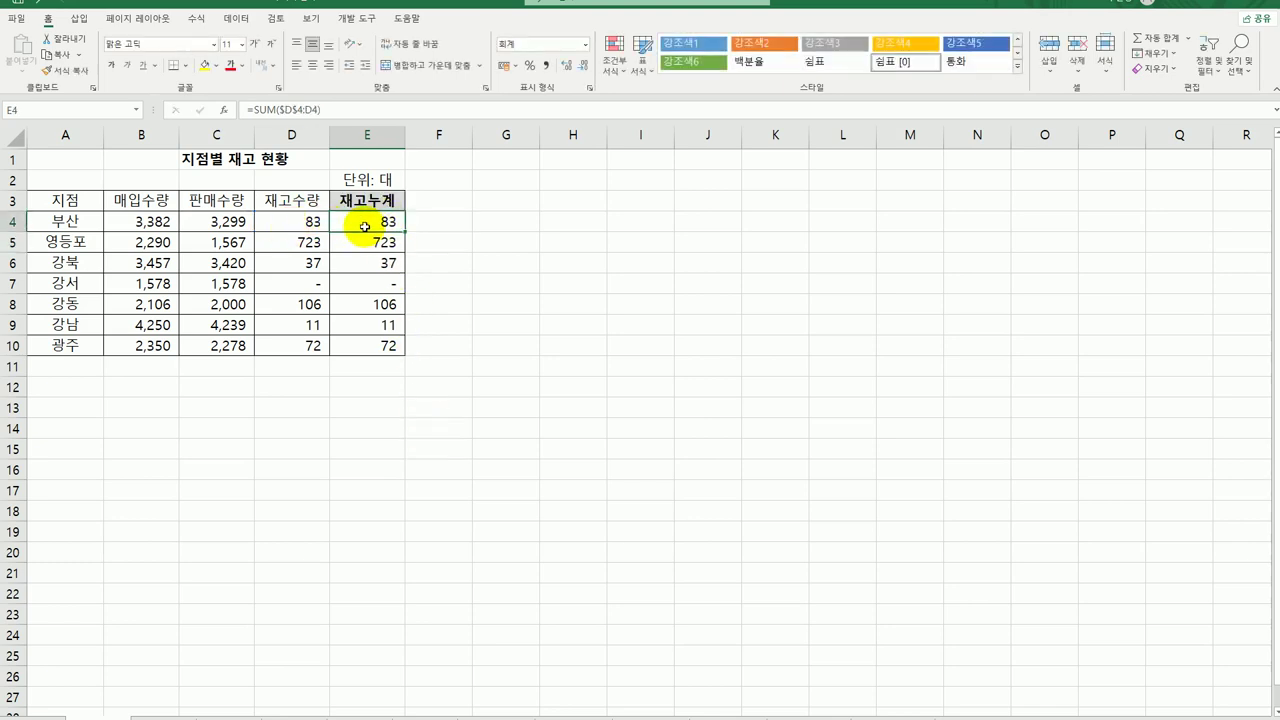
left_click_drag(401, 230, 394, 350)
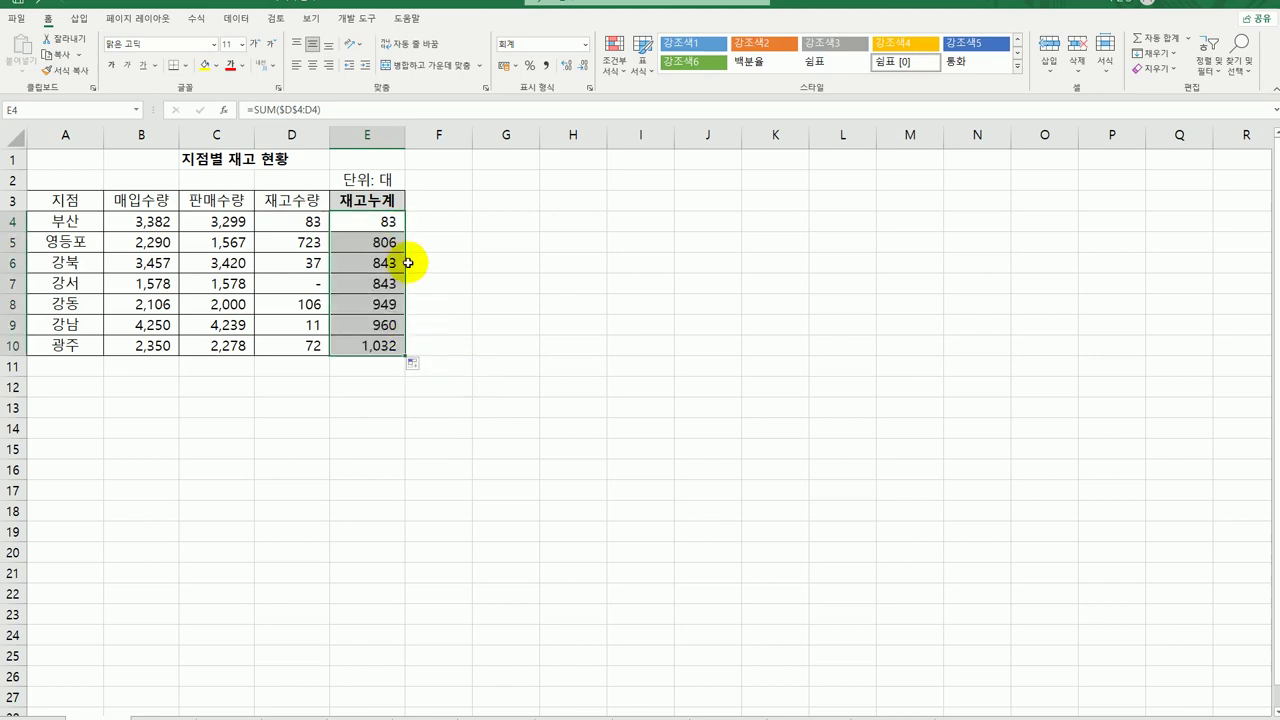
Step: Examine the running-total formulas in E4 to E7 against the 재고수량 values they add up
left_click(390, 223)
left_click(390, 244)
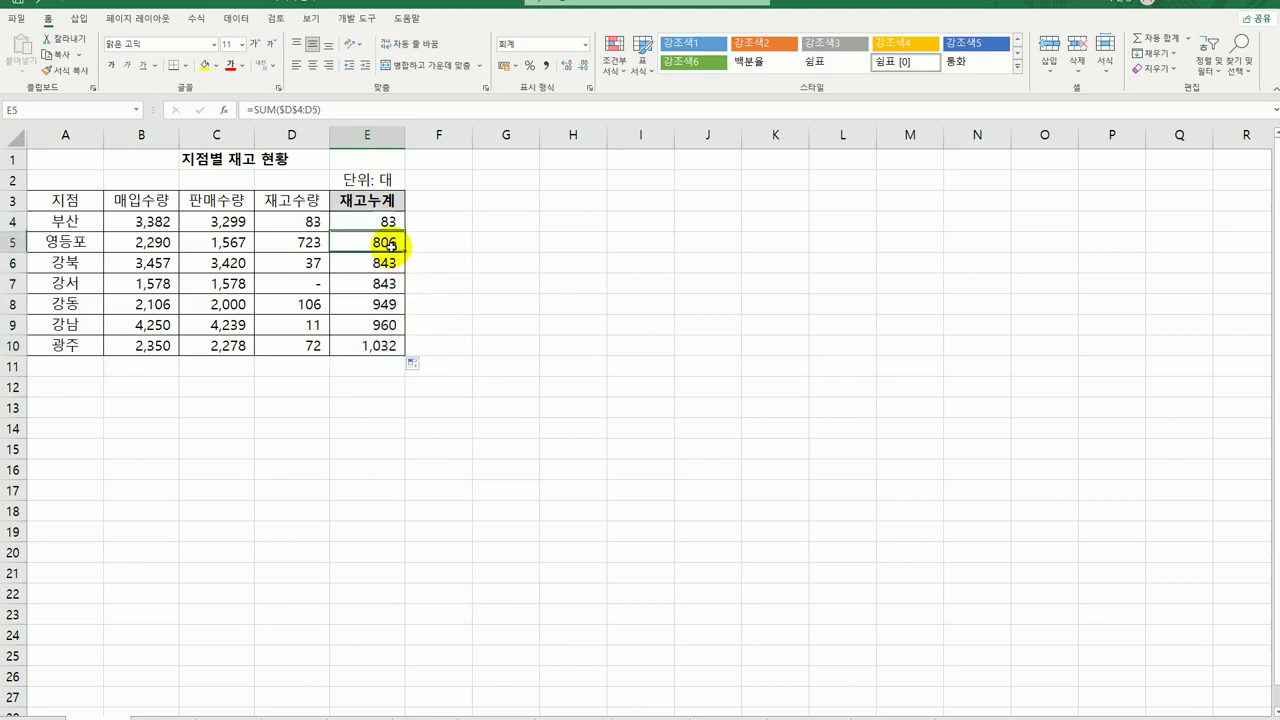
left_click(297, 222)
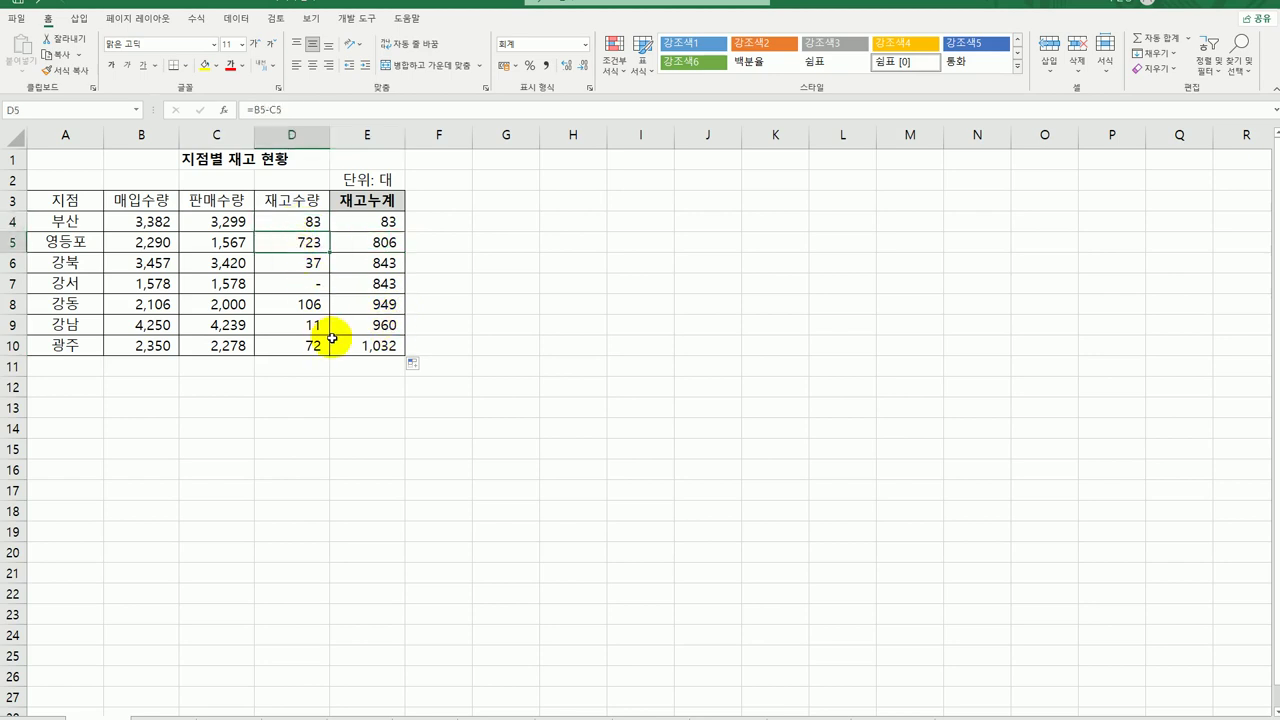
left_click(367, 263)
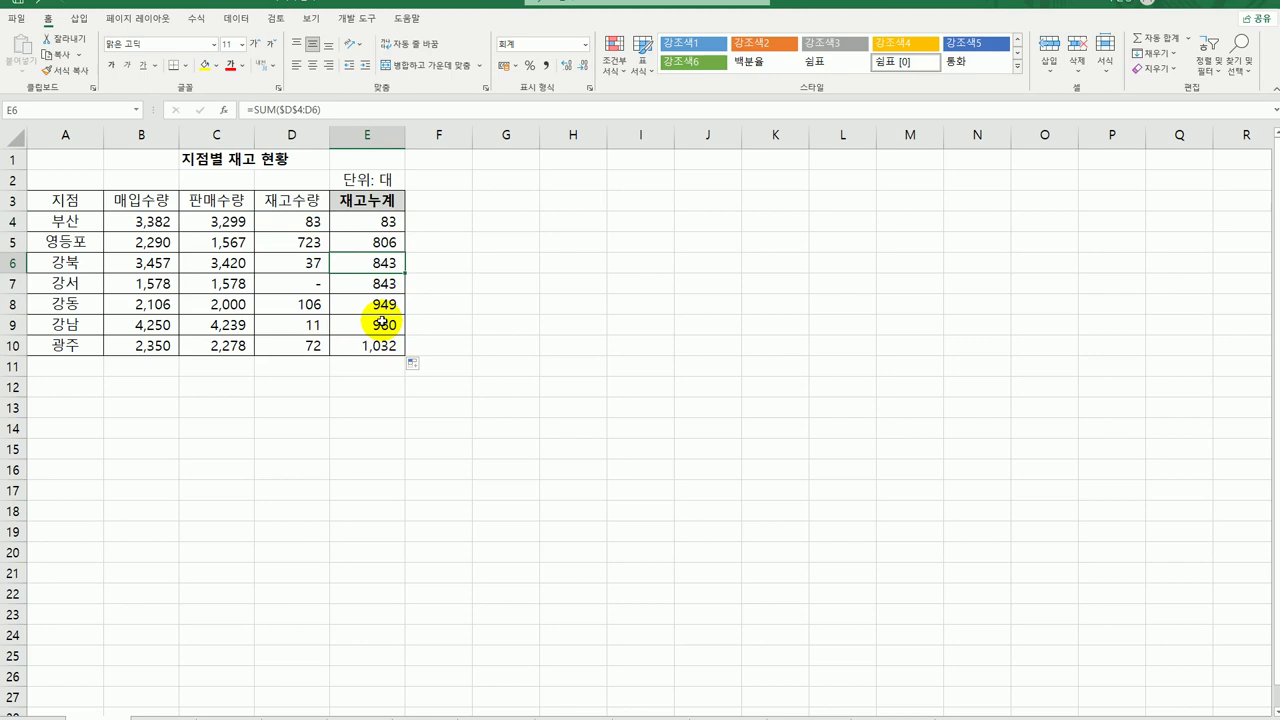
left_click_drag(309, 222, 318, 265)
left_click(341, 265)
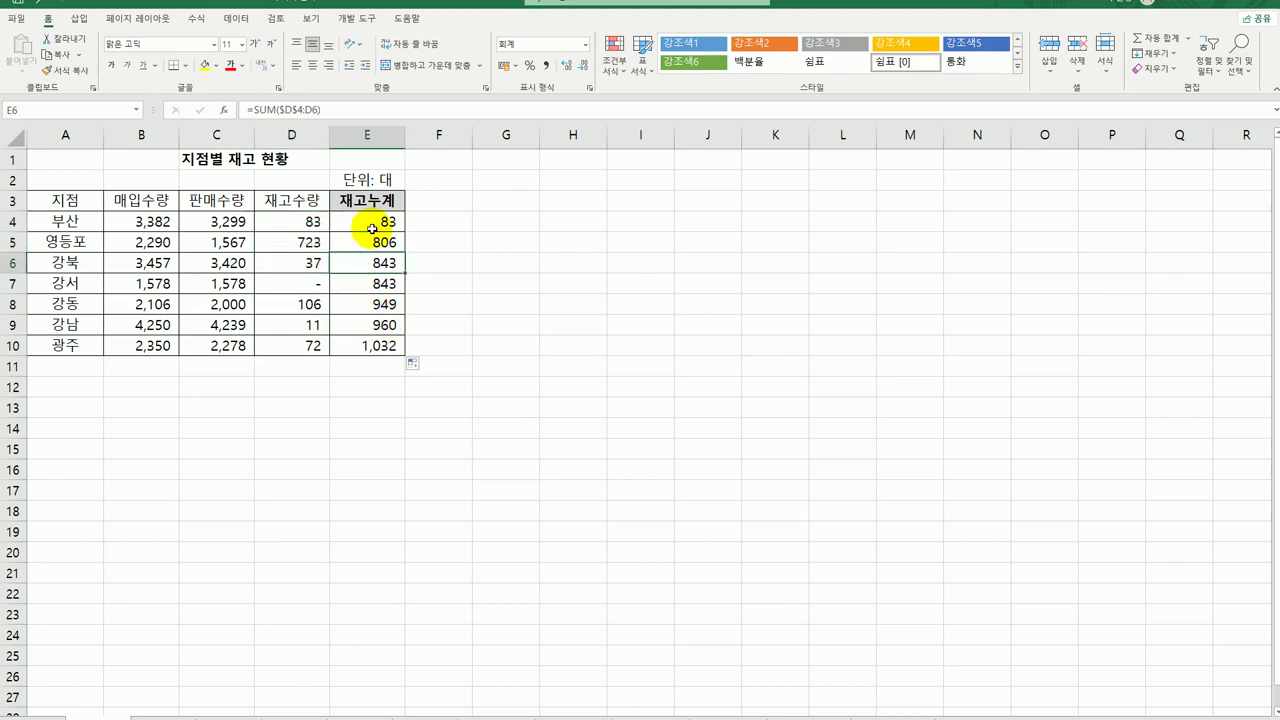
left_click(372, 229)
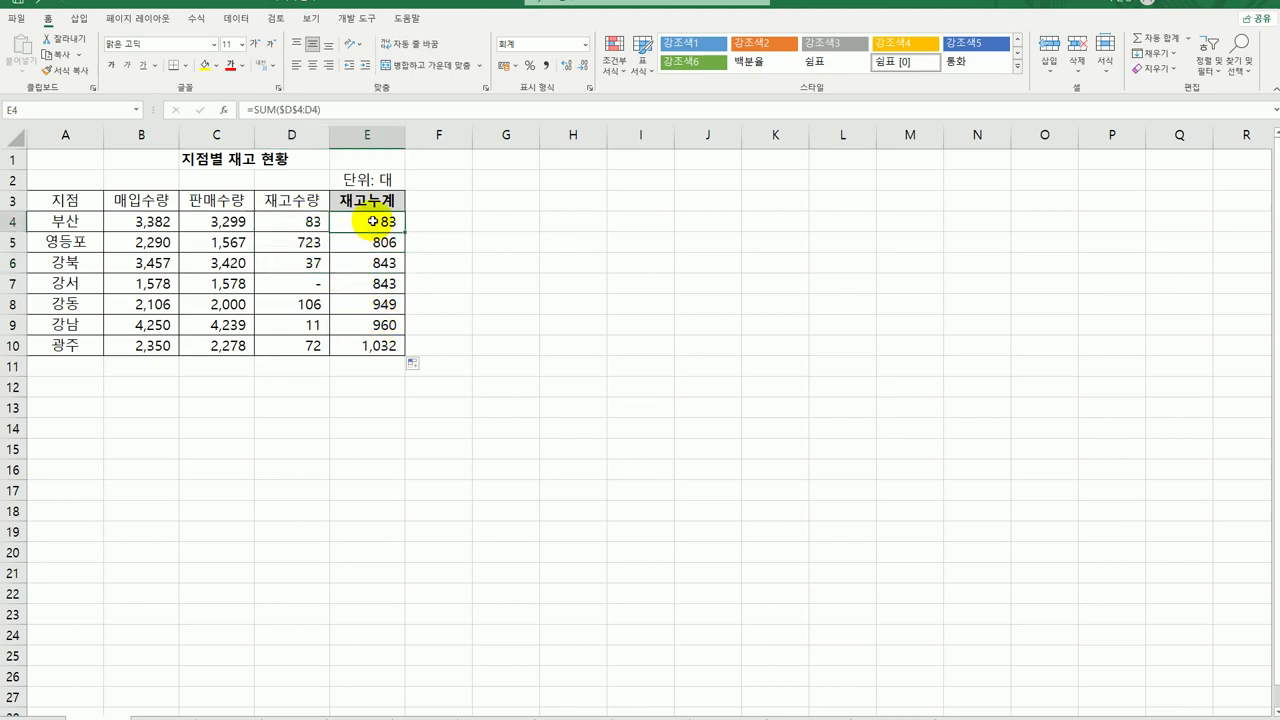
left_click(366, 283)
left_click(340, 109)
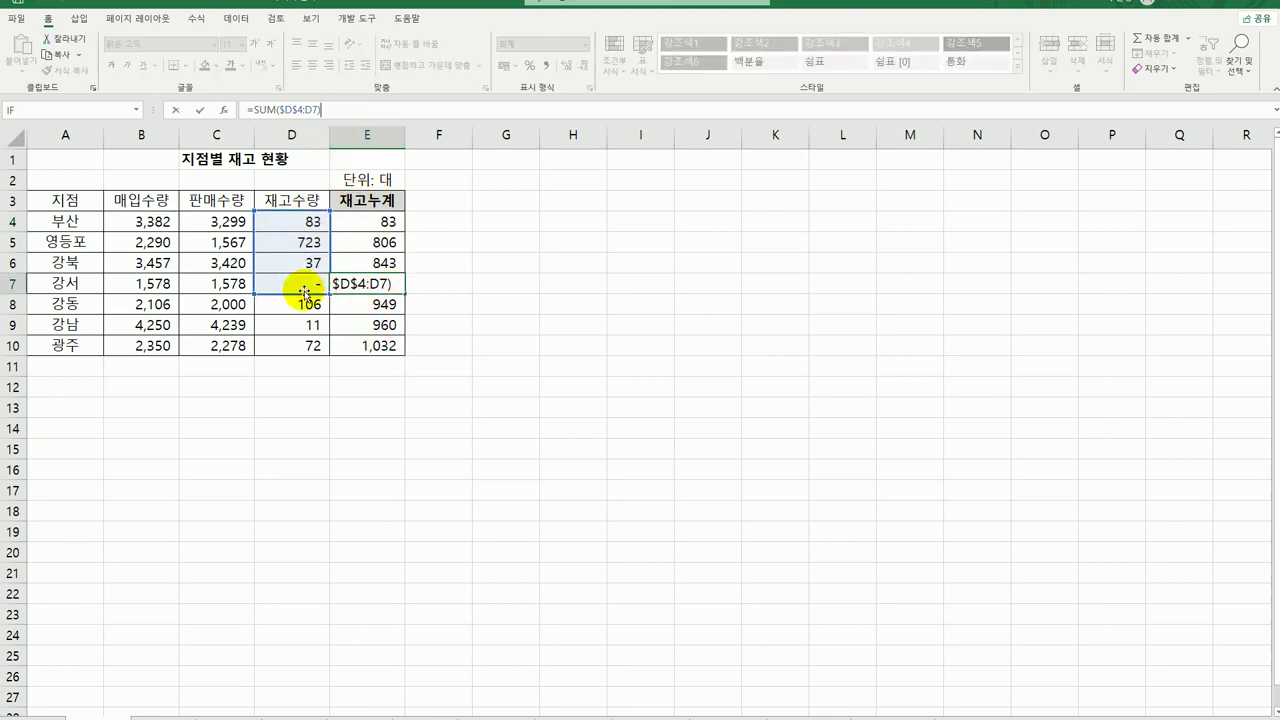
key("Escape")
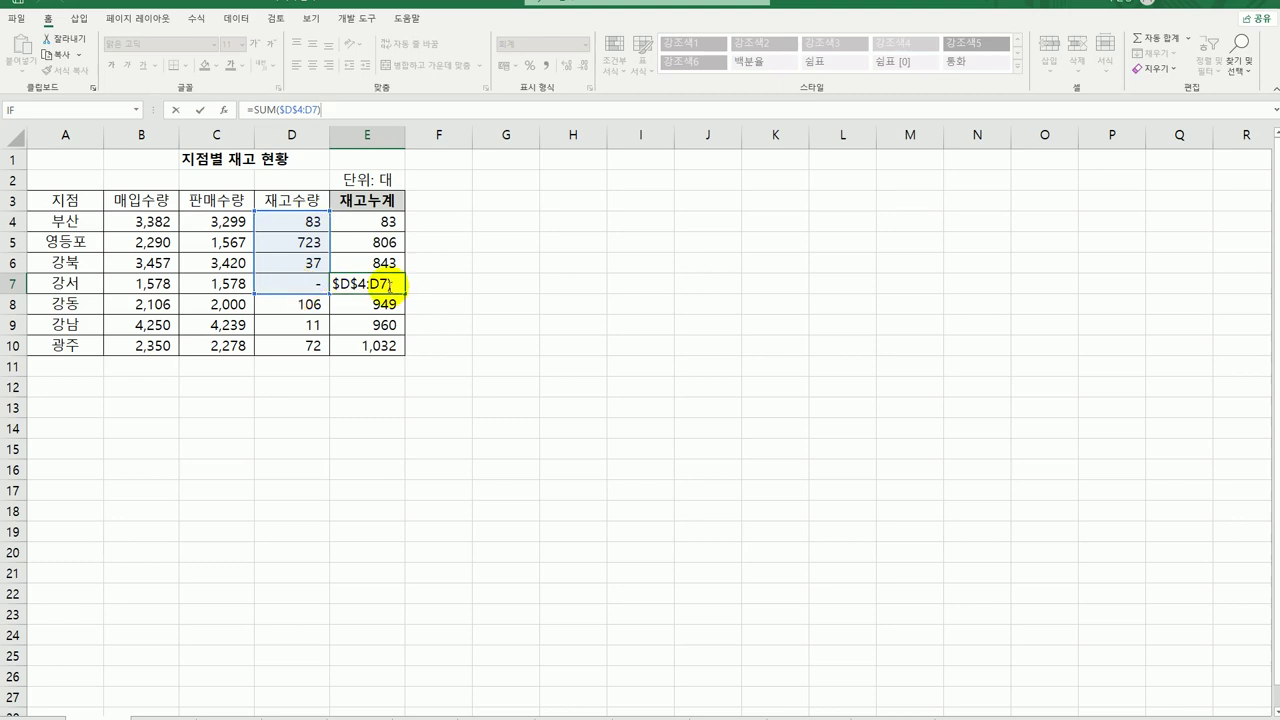
key("Return")
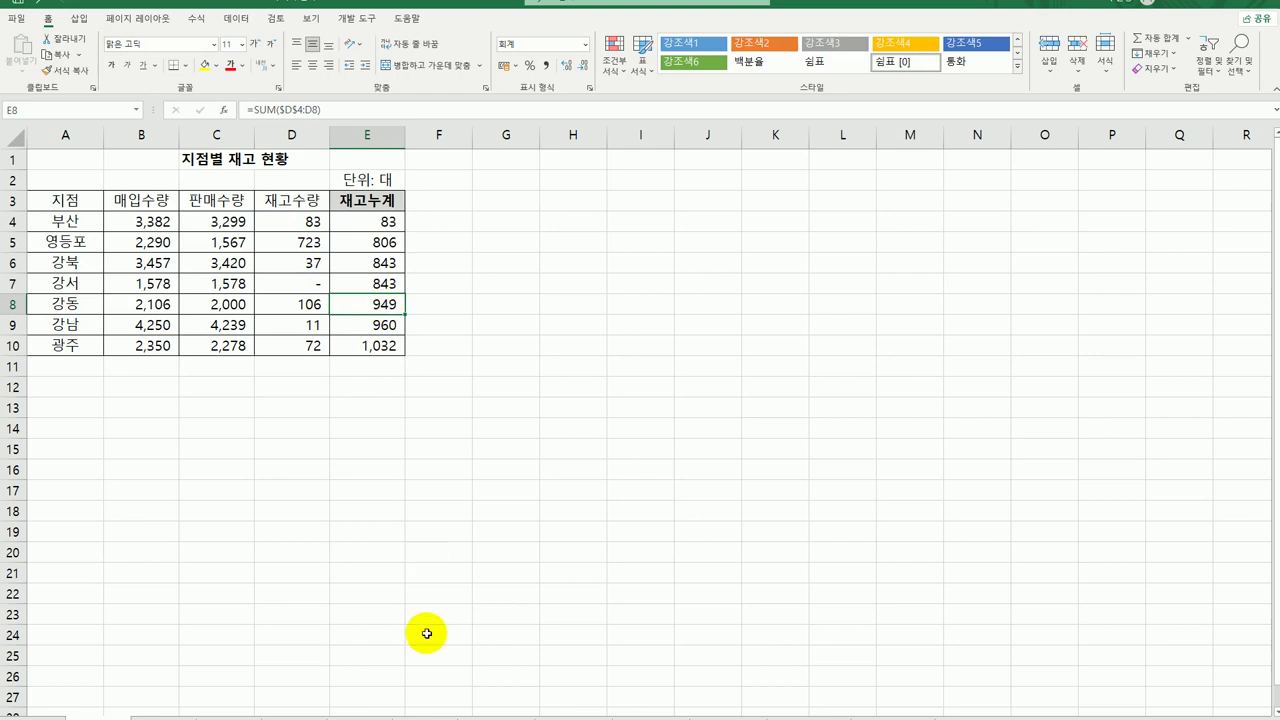
Step: Switch to the sheet with the 필기 시험 평가 table and enter =SUM(B3:D3) in cell E3
key("ctrl+Page_Down")
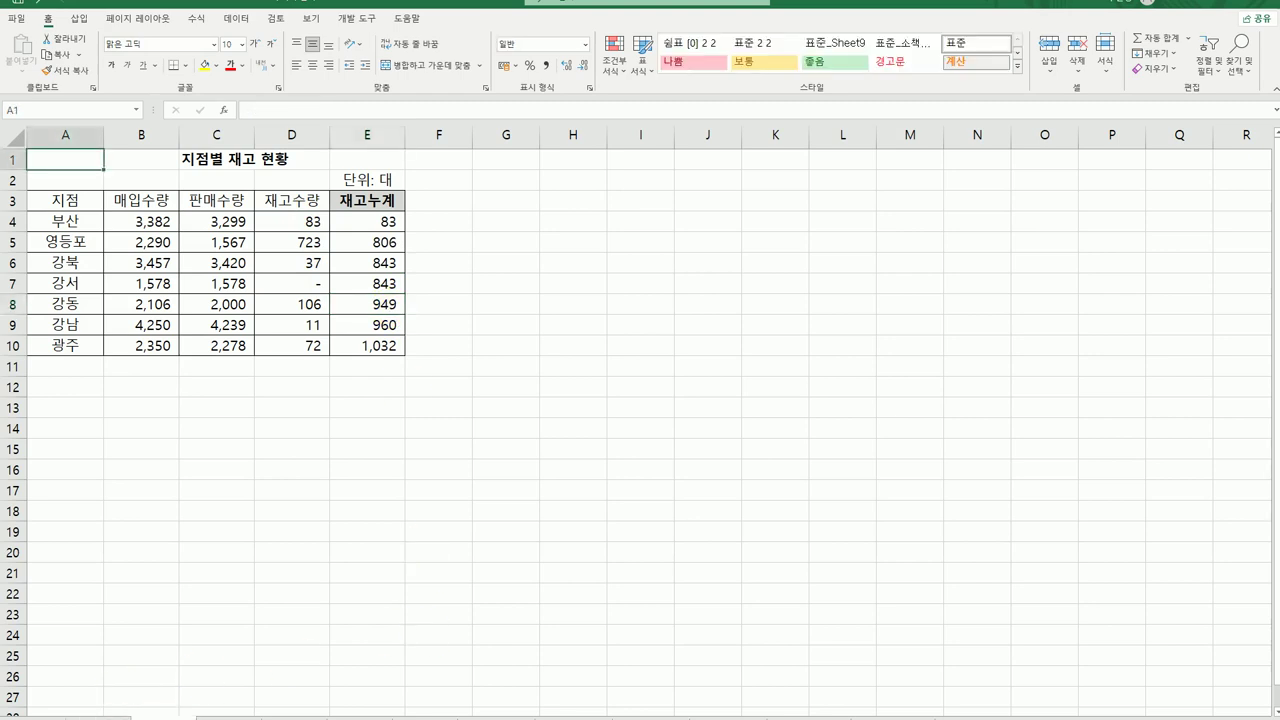
key("ctrl+Page_Down")
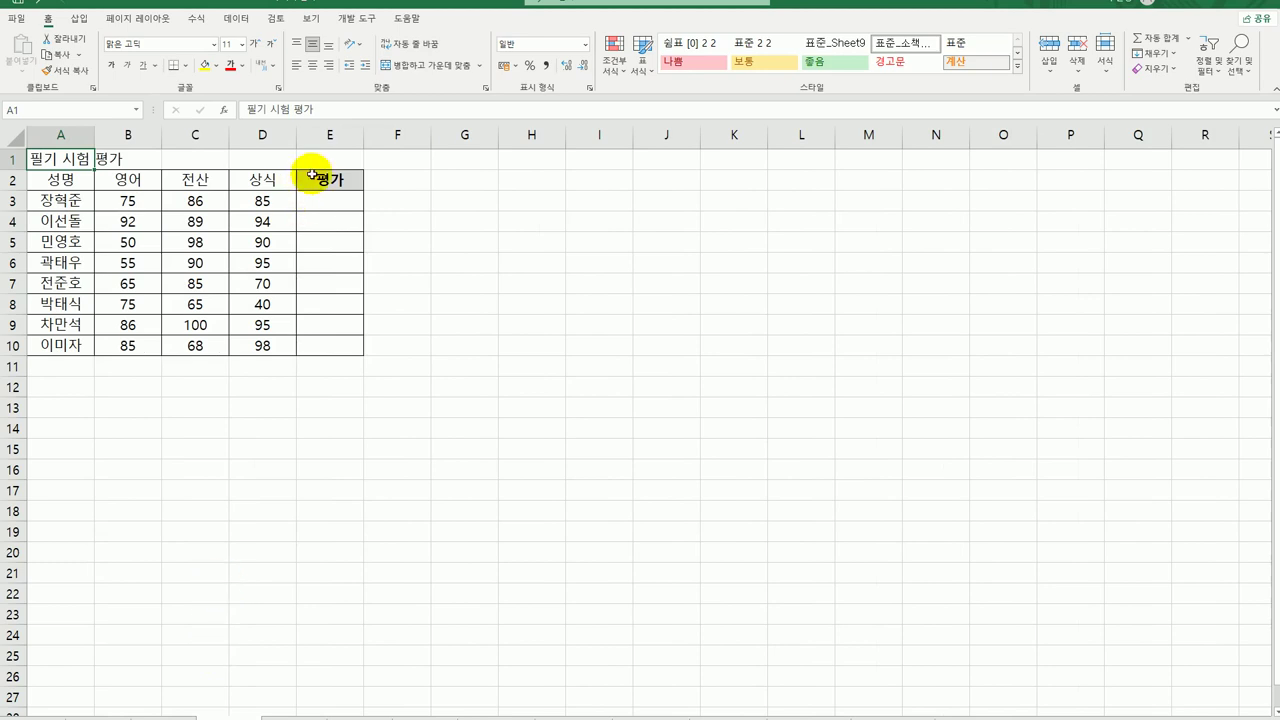
left_click(332, 201)
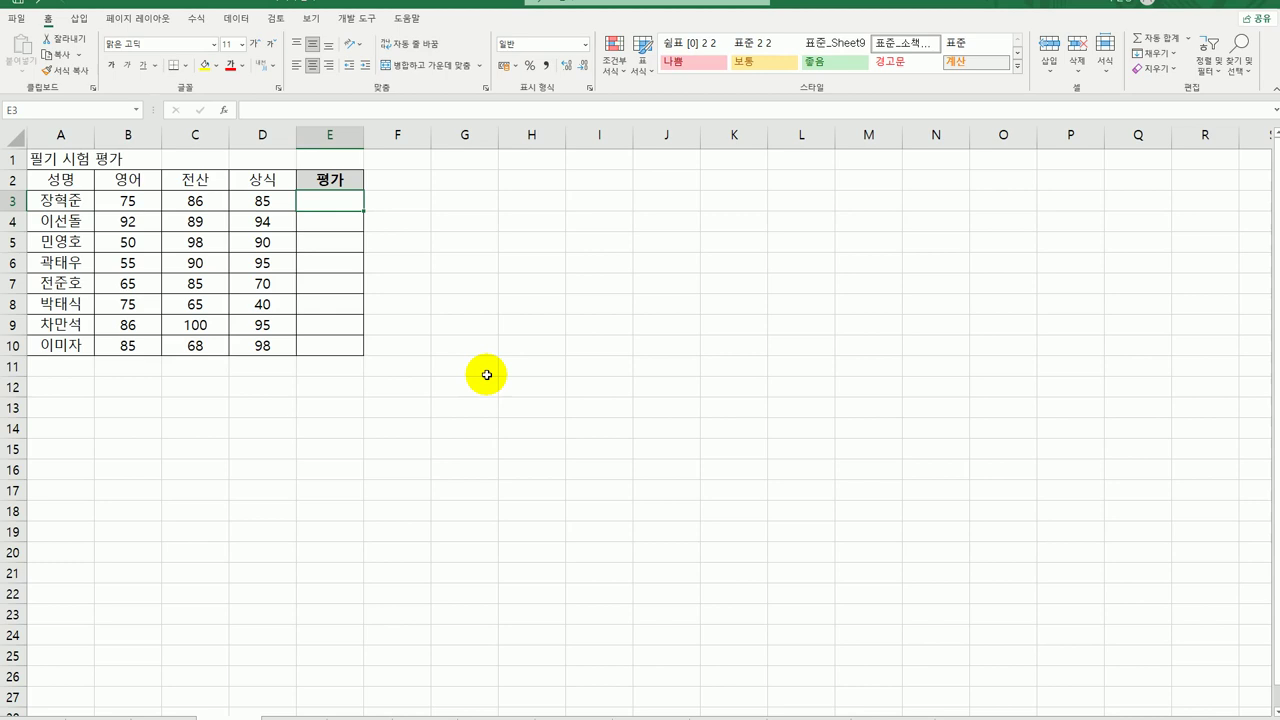
type("=")
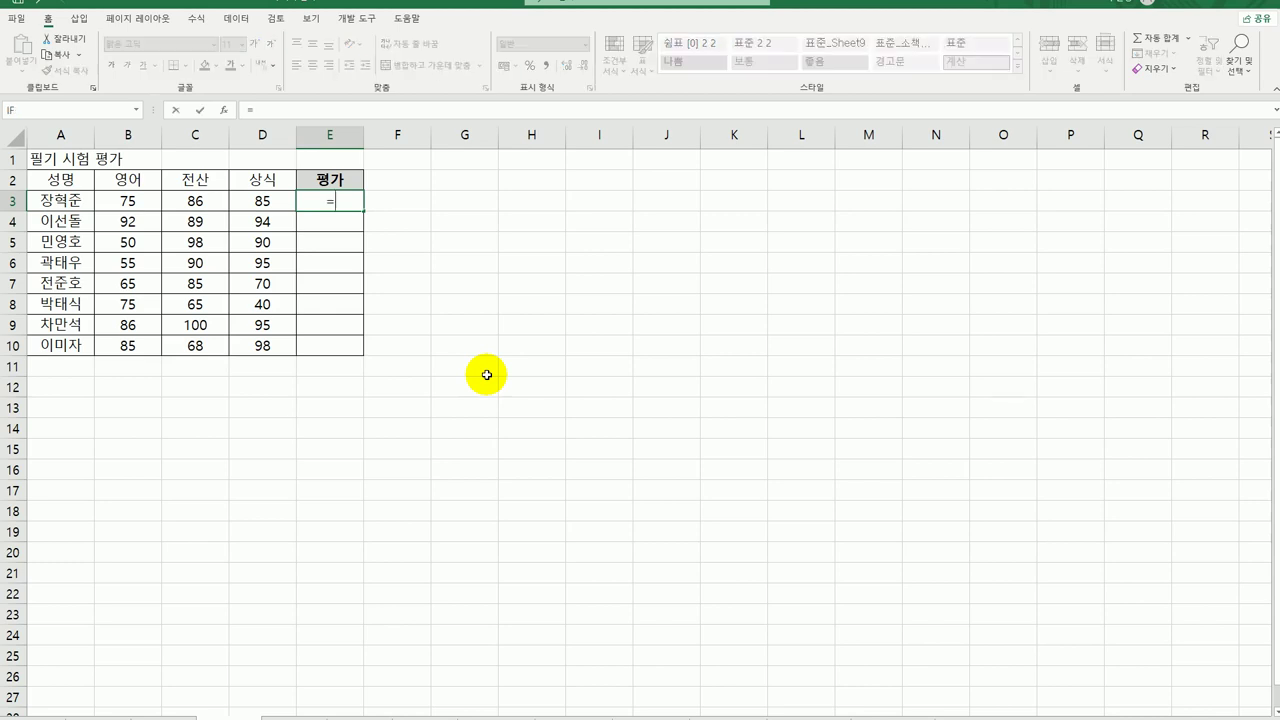
type("s")
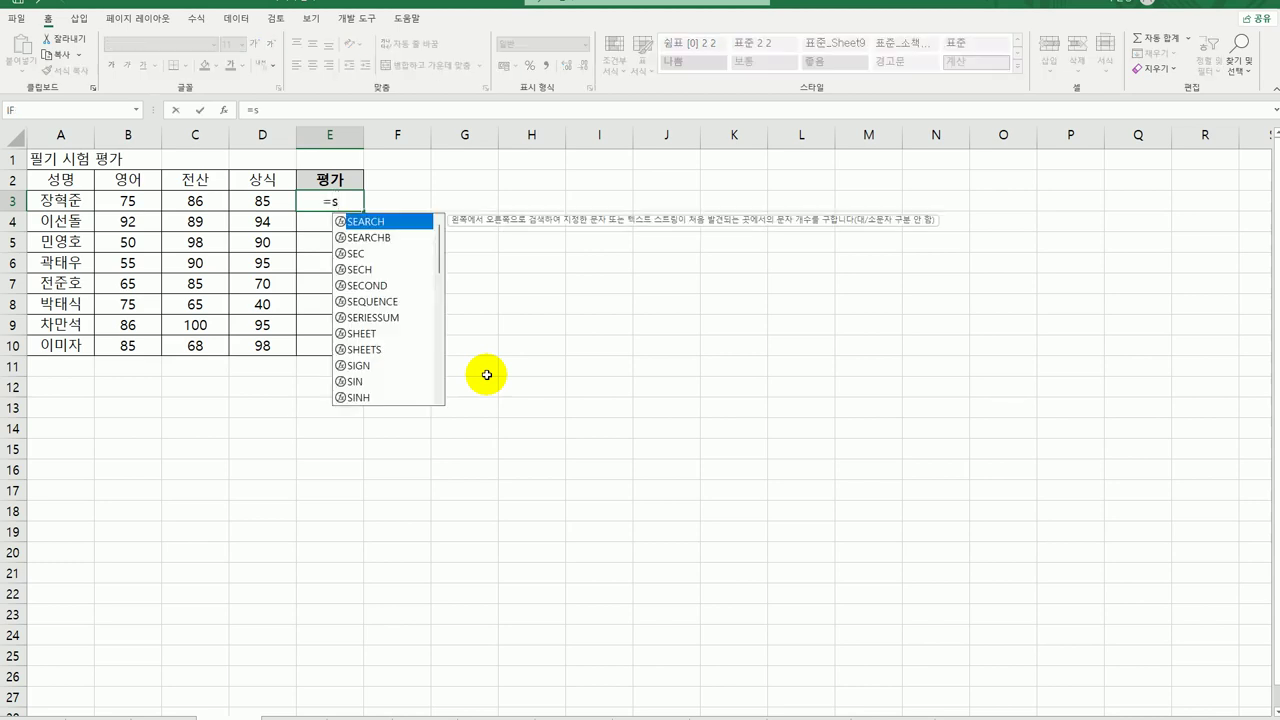
type("um(")
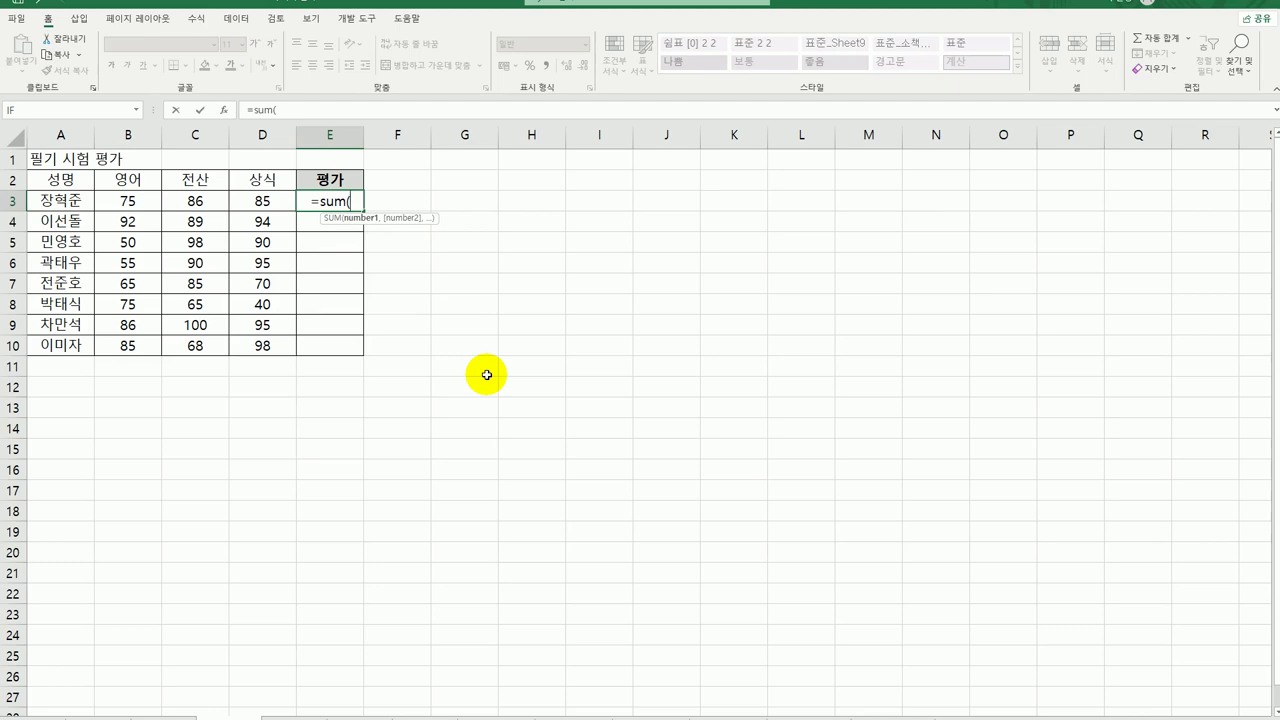
left_click_drag(132, 202, 251, 200)
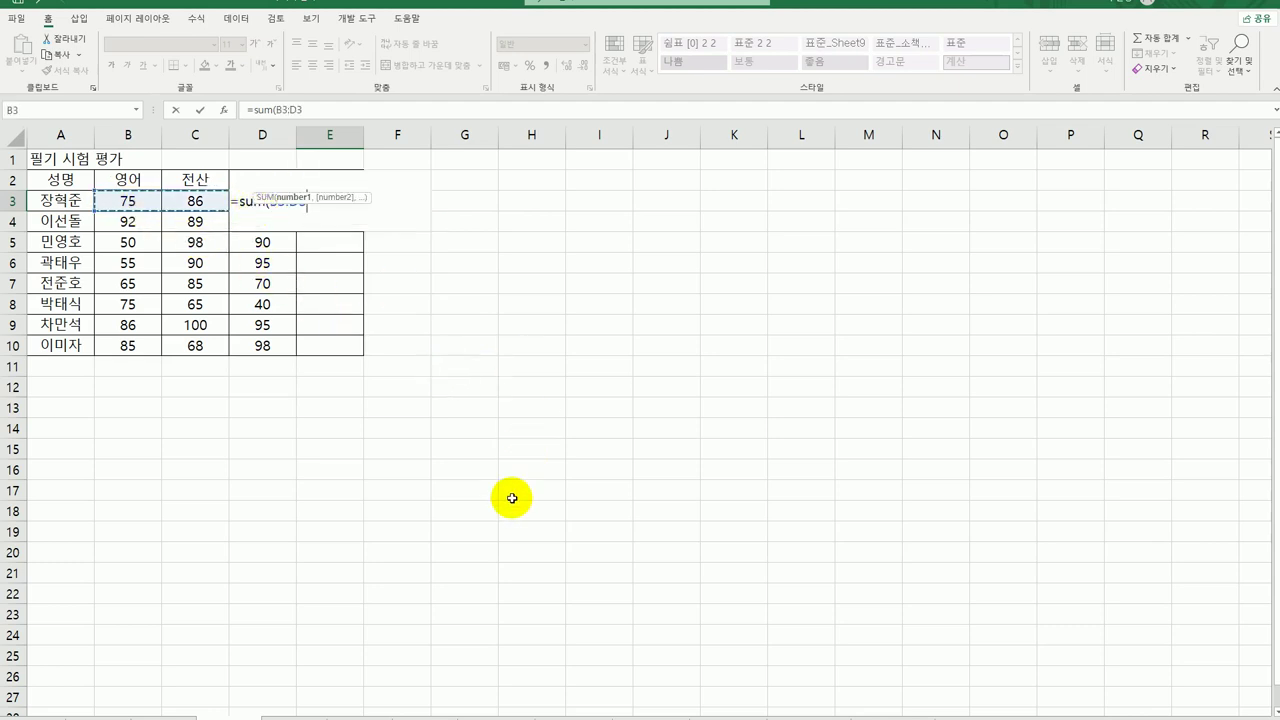
type(")")
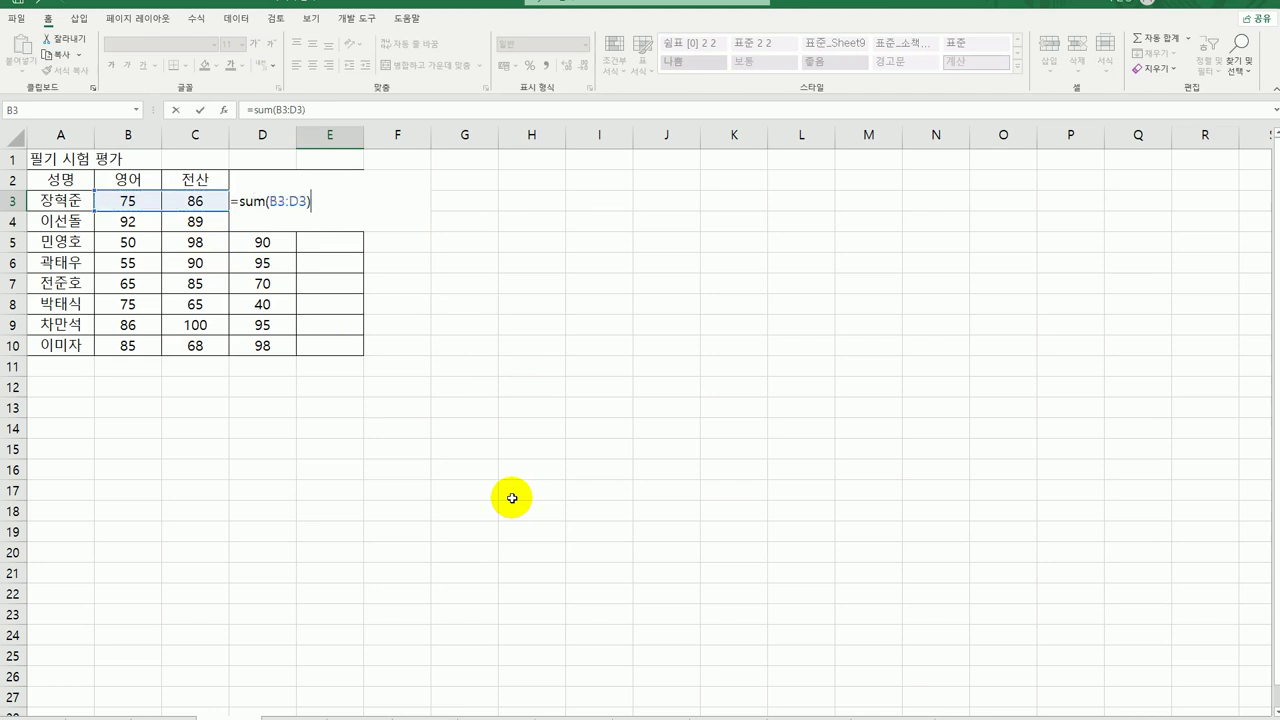
key("Return")
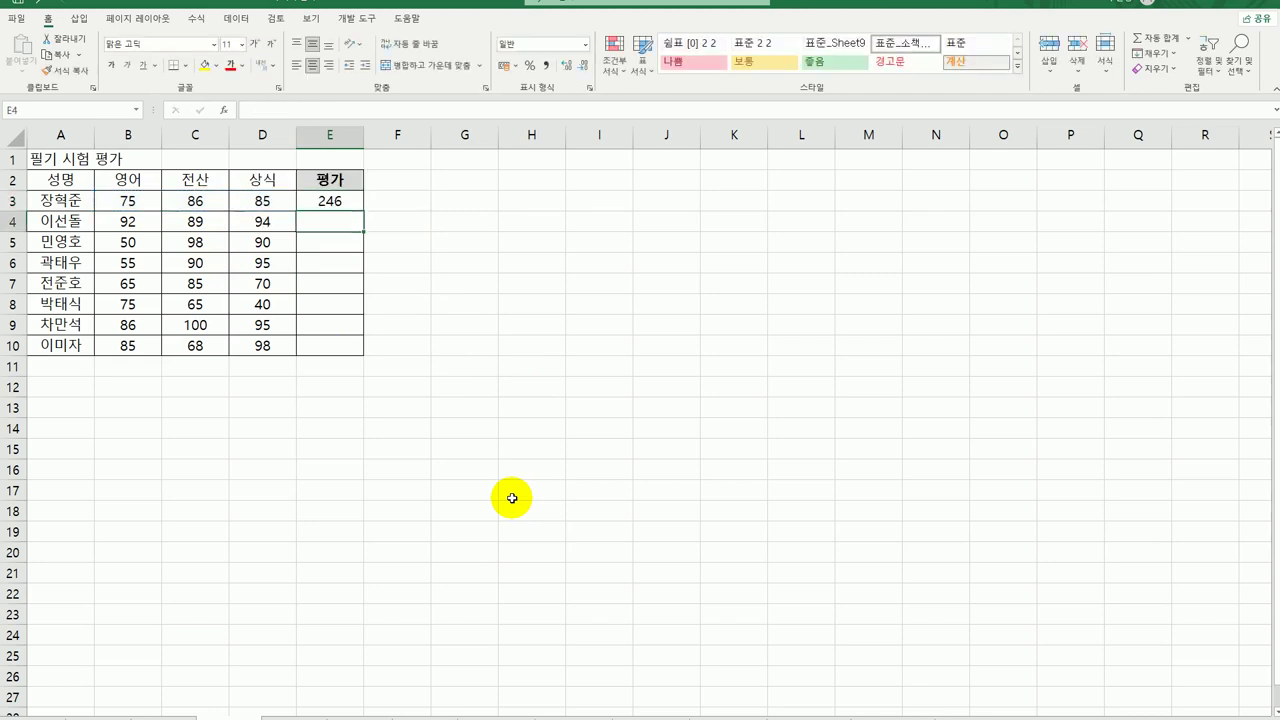
Step: Fill the E3 sum formula down the 평가 column through E10
left_click(356, 202)
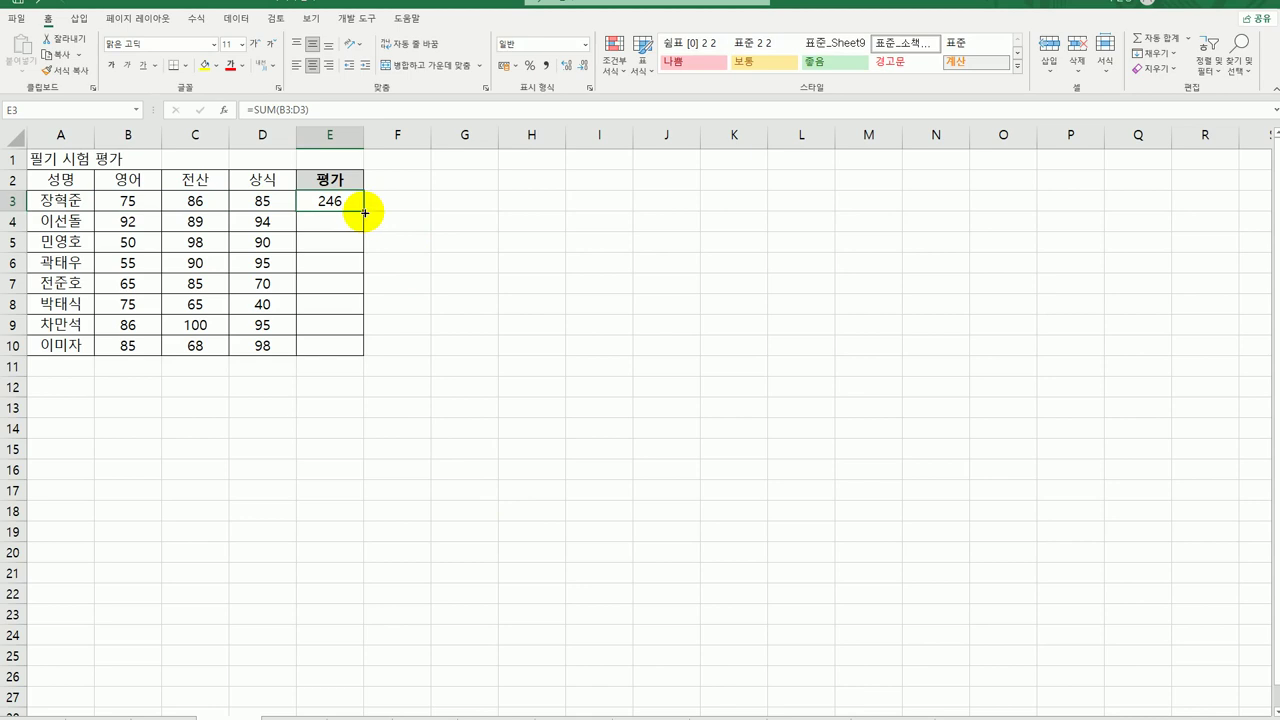
left_click_drag(363, 214, 350, 350)
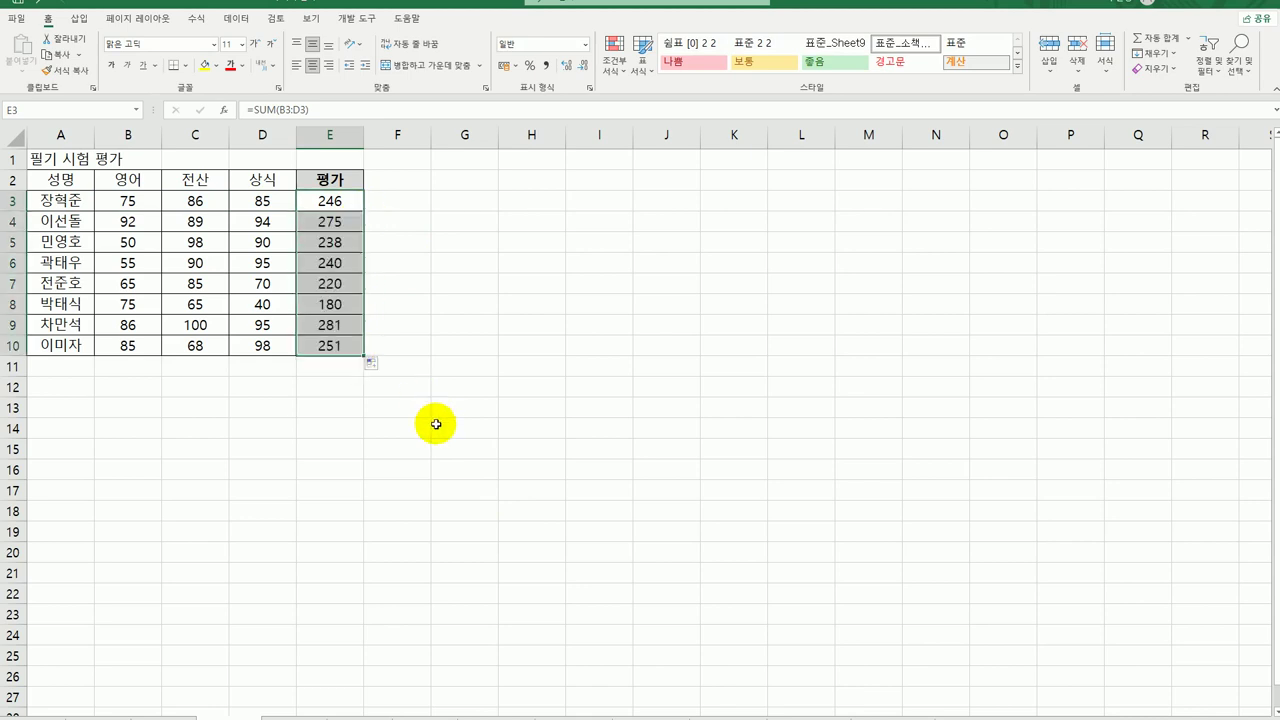
Step: Wrap the sum in E3 in an IF function, giving =IF(SUM(B3:D3)), and open the function's arguments
left_click(333, 202)
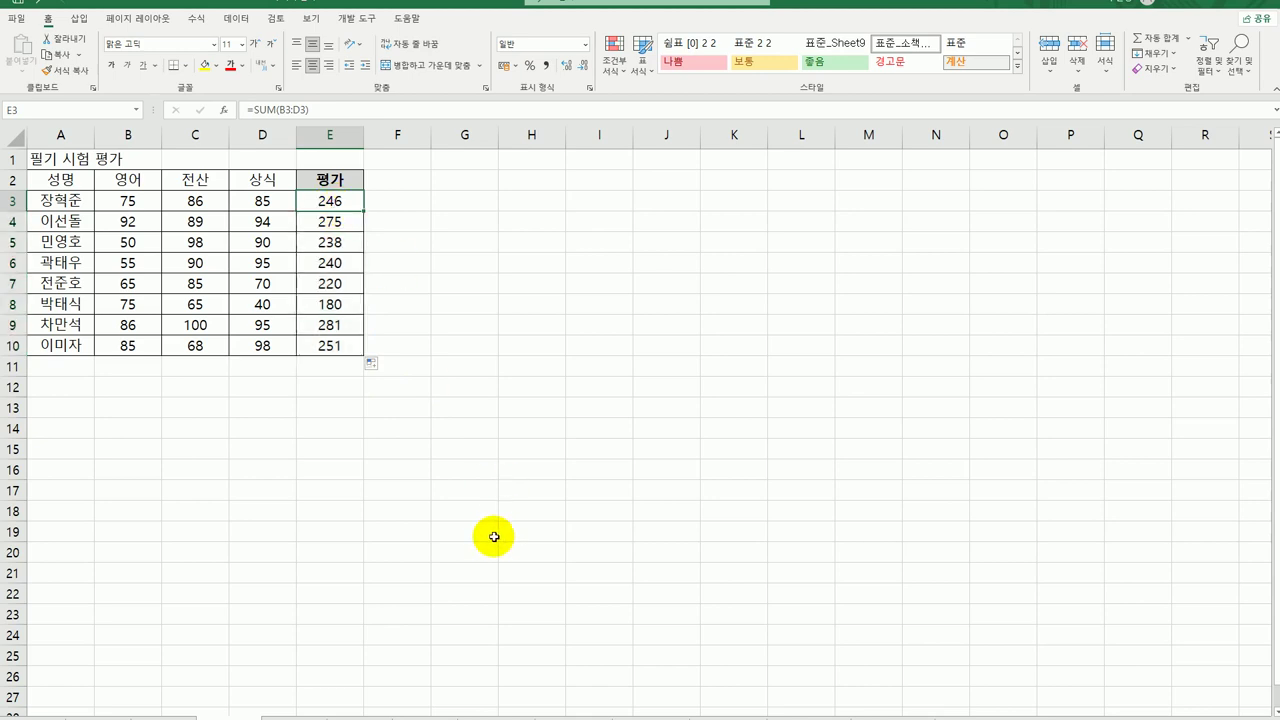
double_click(333, 201)
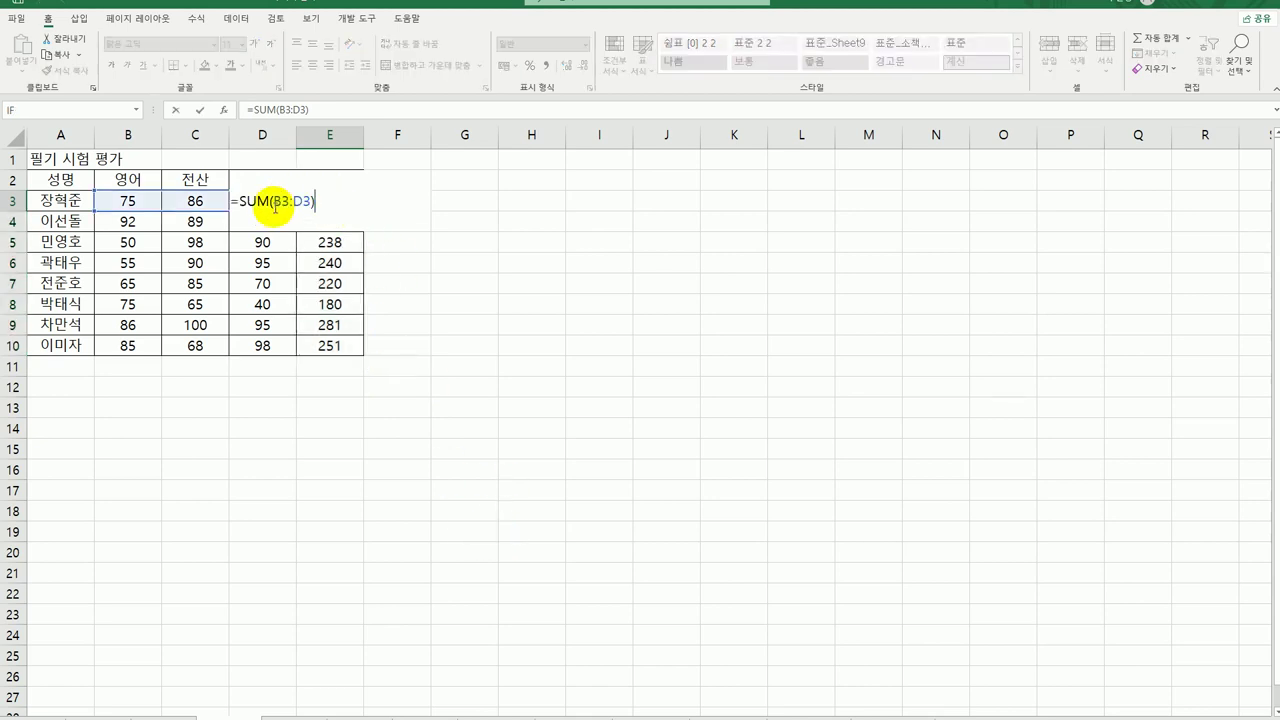
left_click(241, 201)
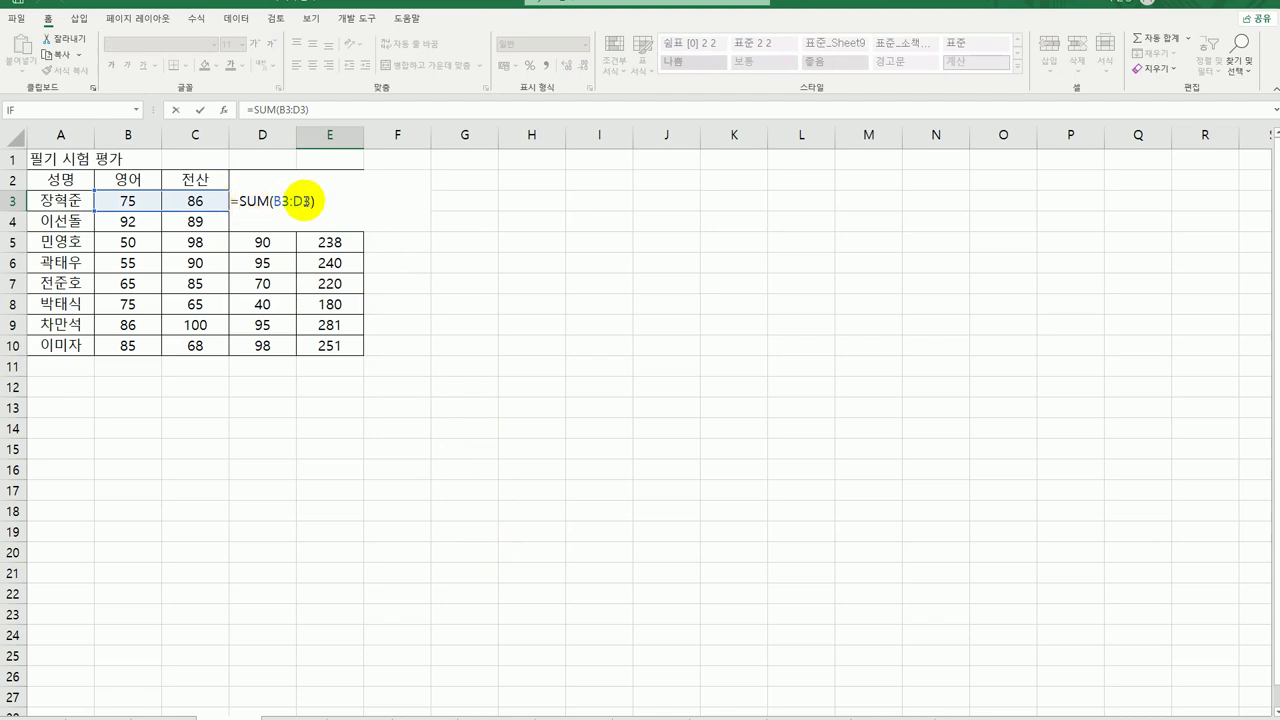
type("if")
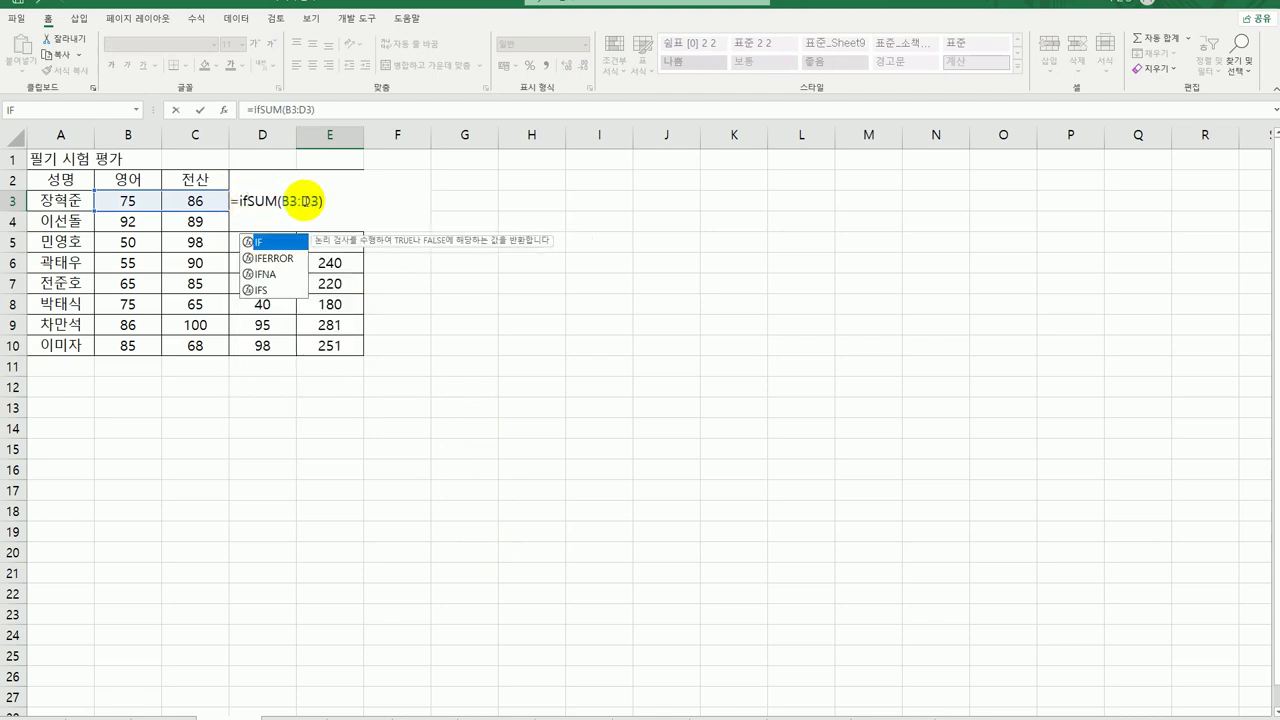
key("Tab")
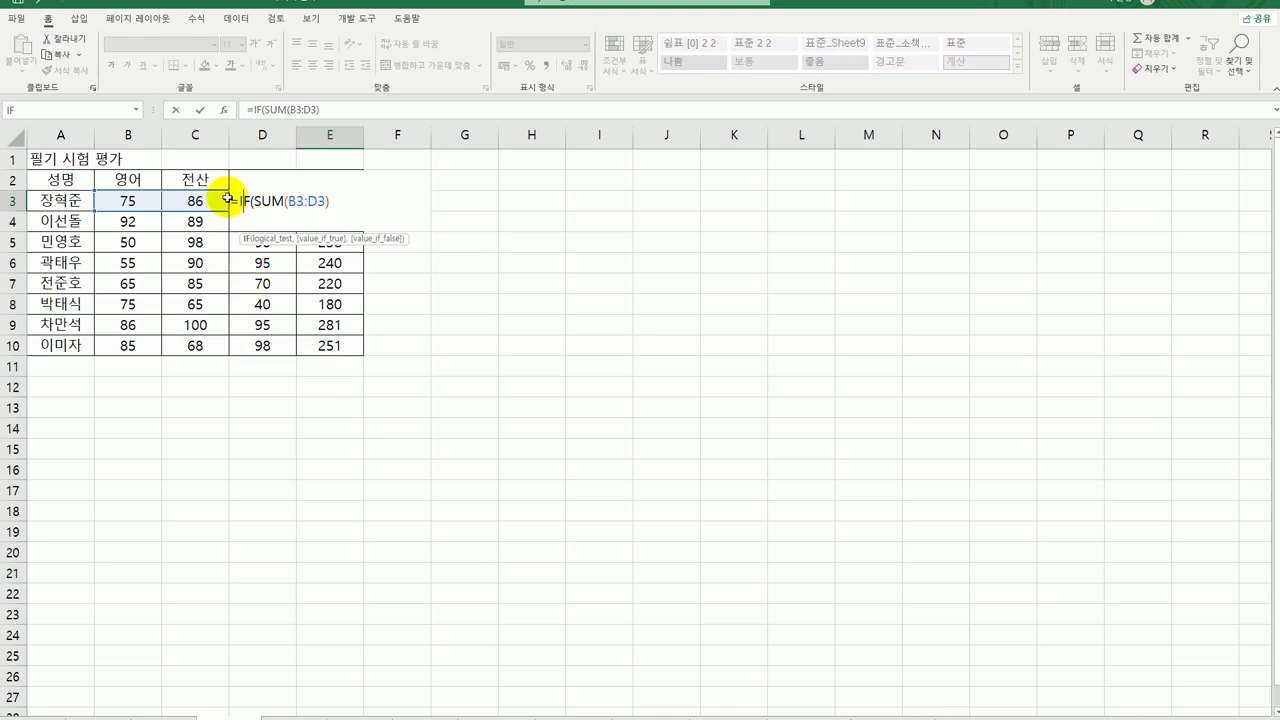
left_click(224, 109)
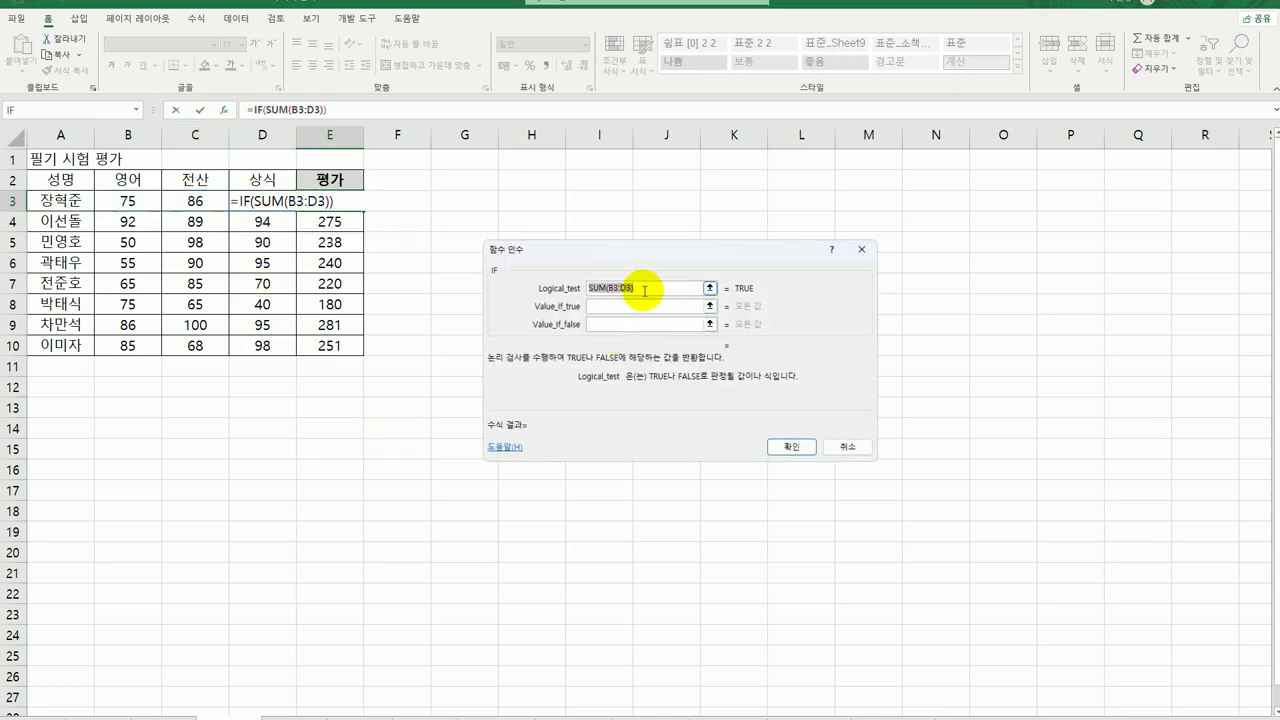
Step: Set the logical test of the IF function in E3 to SUM(B3:D3)>=270
left_click(645, 291)
type(">=")
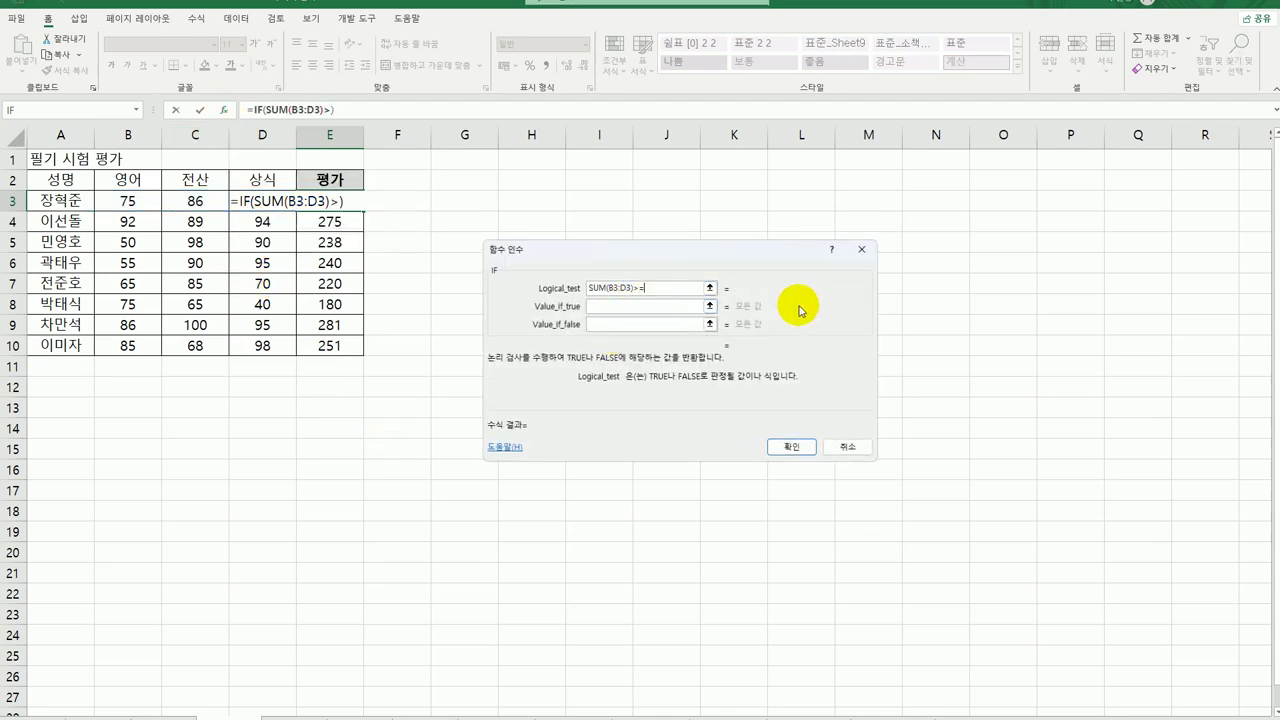
type("270")
key("Tab")
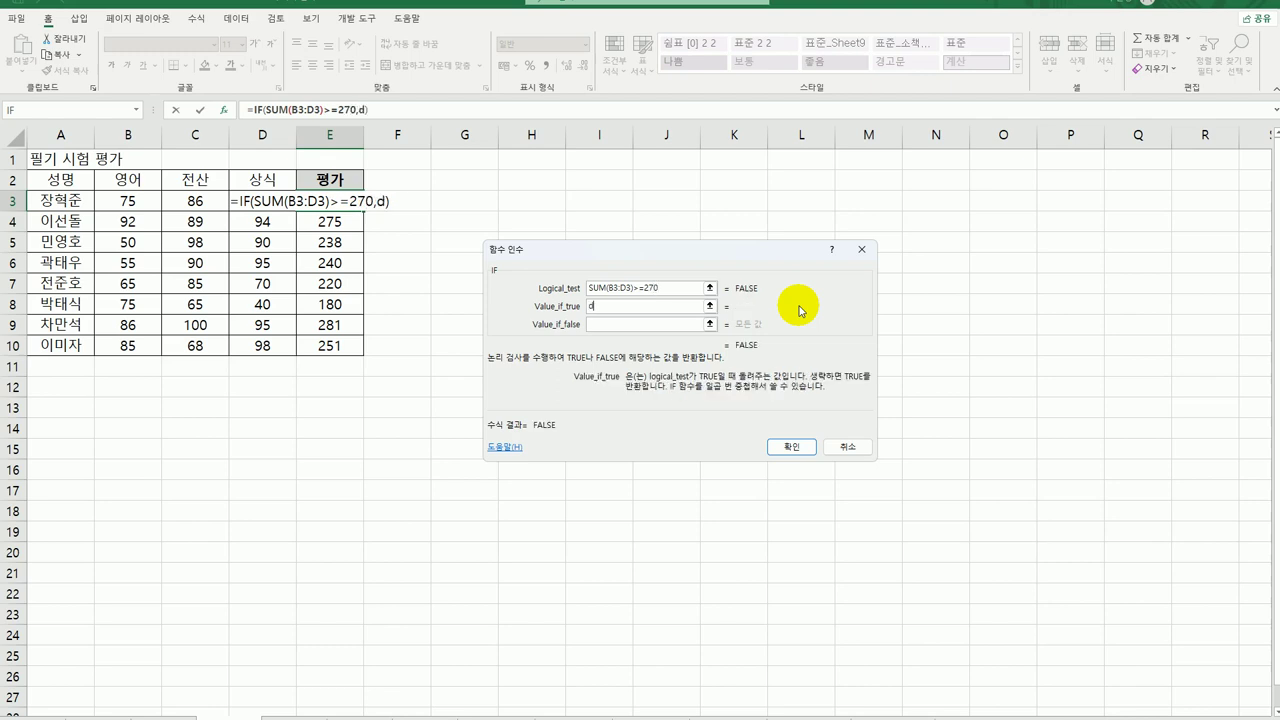
Step: Make the IF function return "우수상" when true and empty text "" when false, and apply the formula to E3
type("우수상")
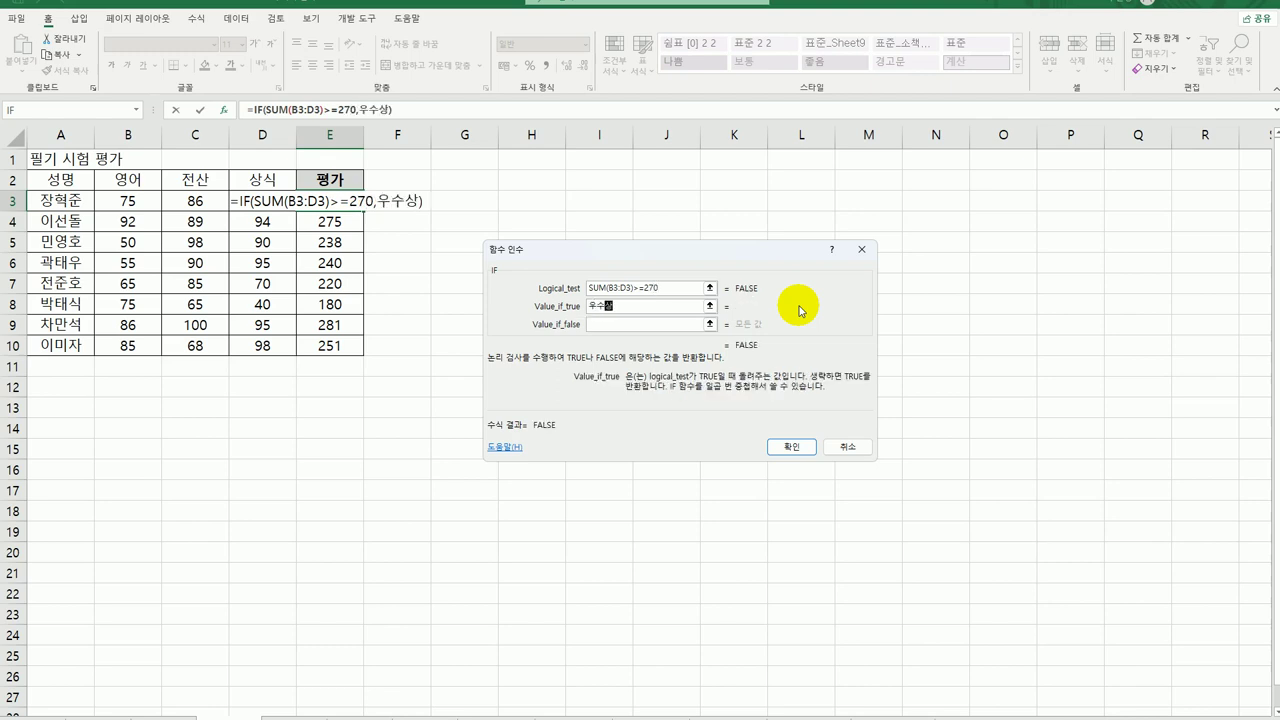
key("Tab")
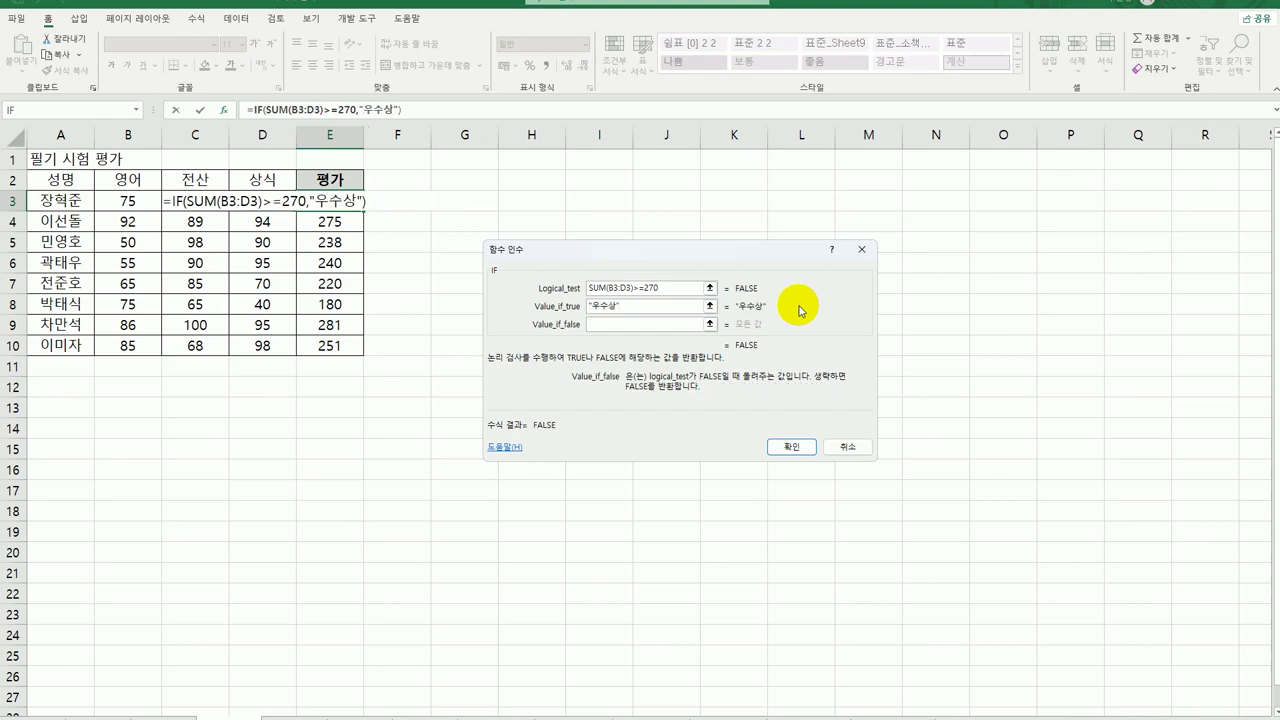
type("\"\"")
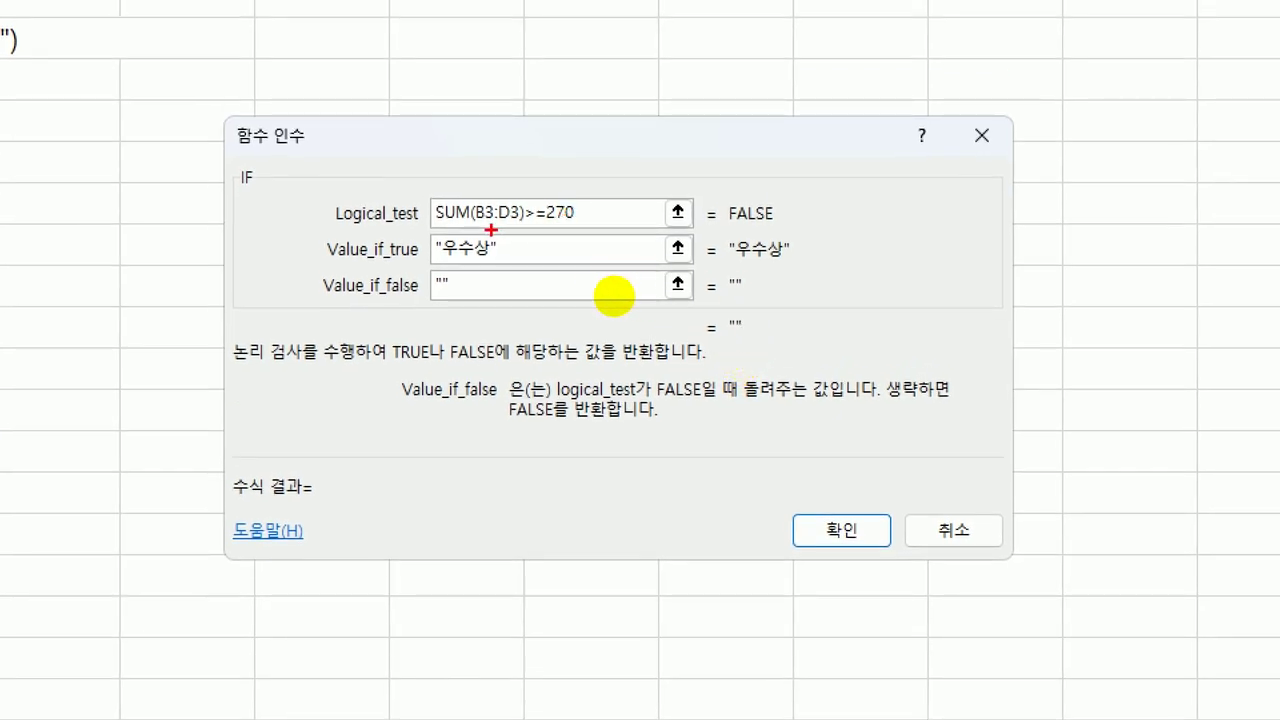
left_click_drag(436, 229, 573, 229)
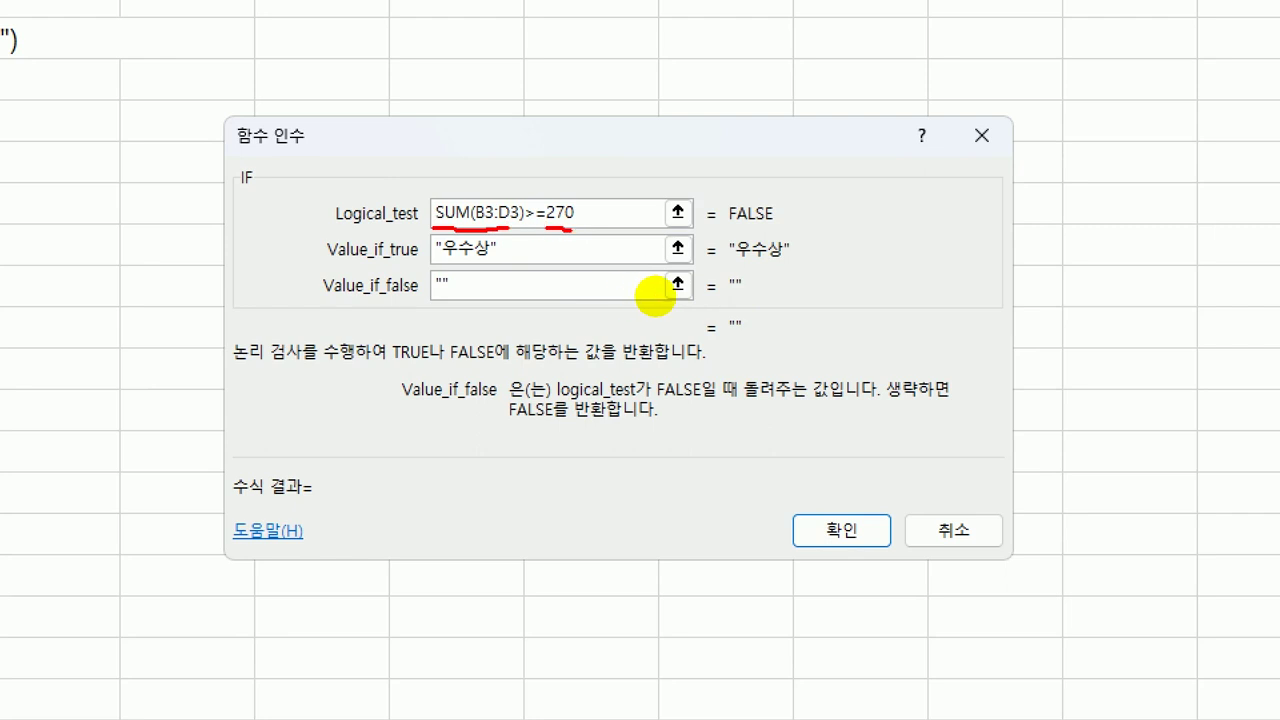
left_click(505, 254)
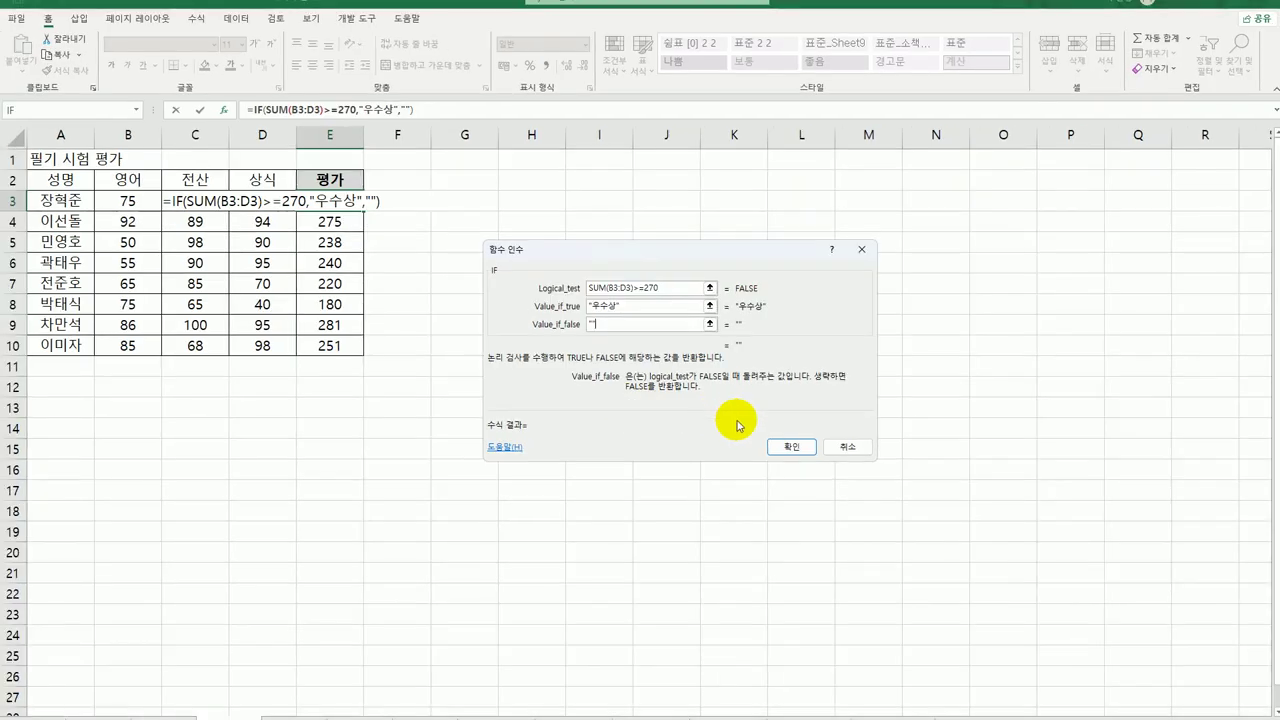
left_click(775, 446)
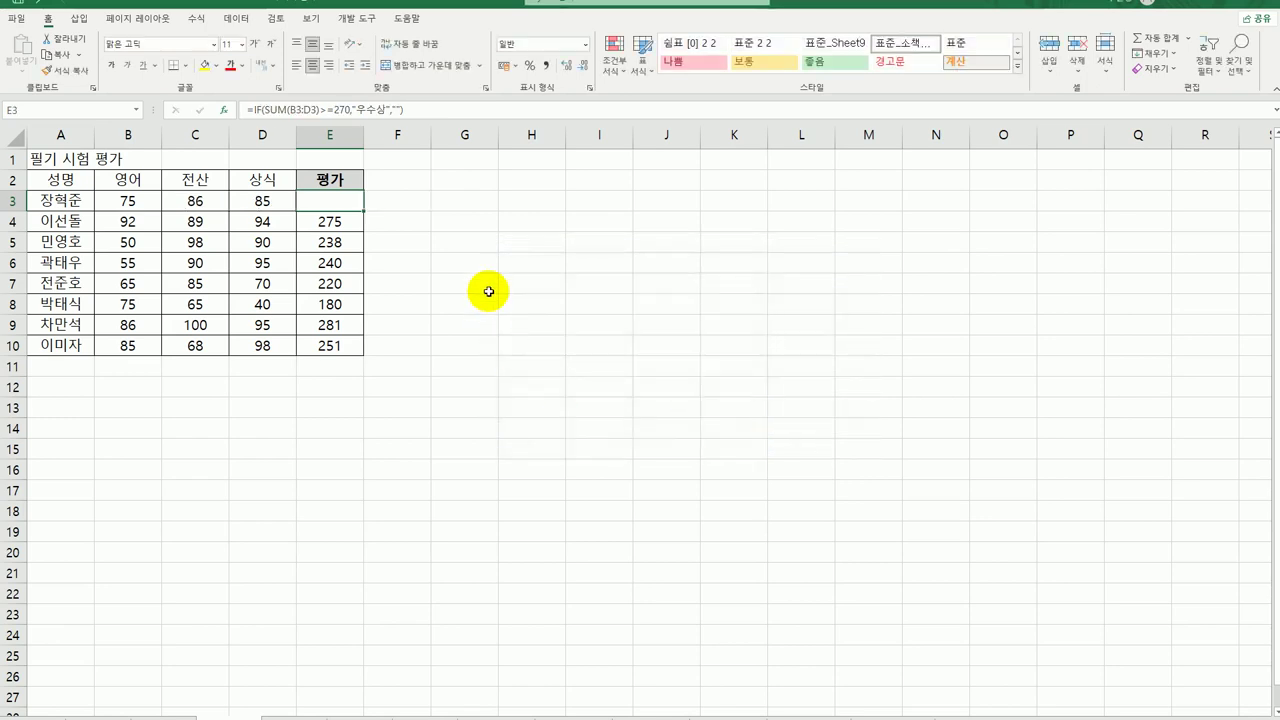
Step: Fill the E3 IF formula down the 평가 column through E10 and return to cell A1
left_click_drag(364, 210, 348, 350)
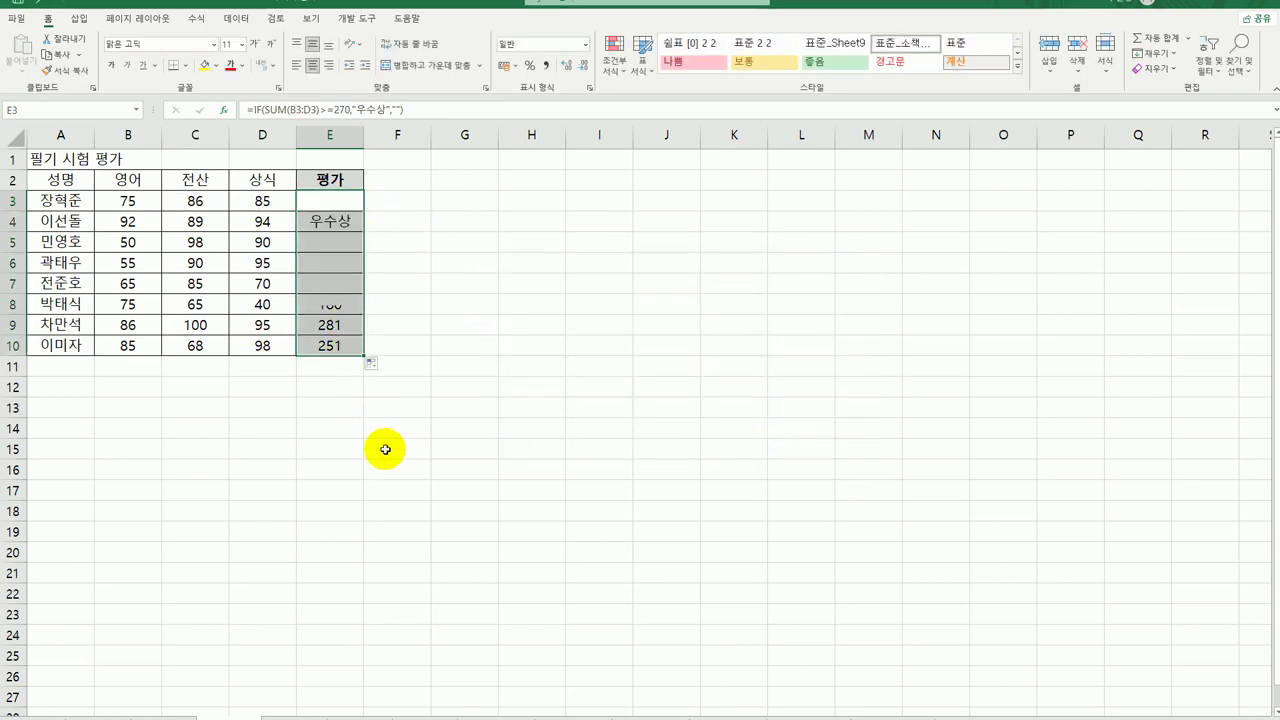
left_click(323, 342)
key("ctrl+Home")
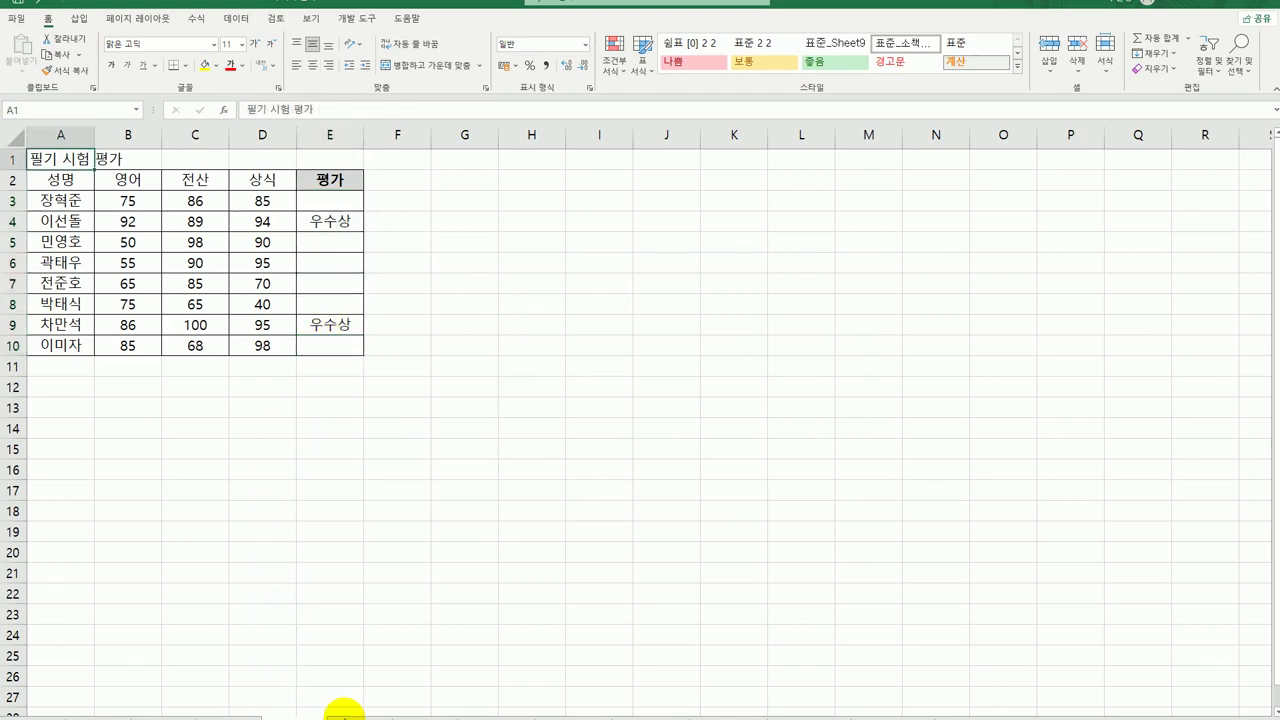
Step: Switch to the sheet with the 승진 시험 결과 table and enter =SUM(C3:D3) in cell F3
left_click(343, 714)
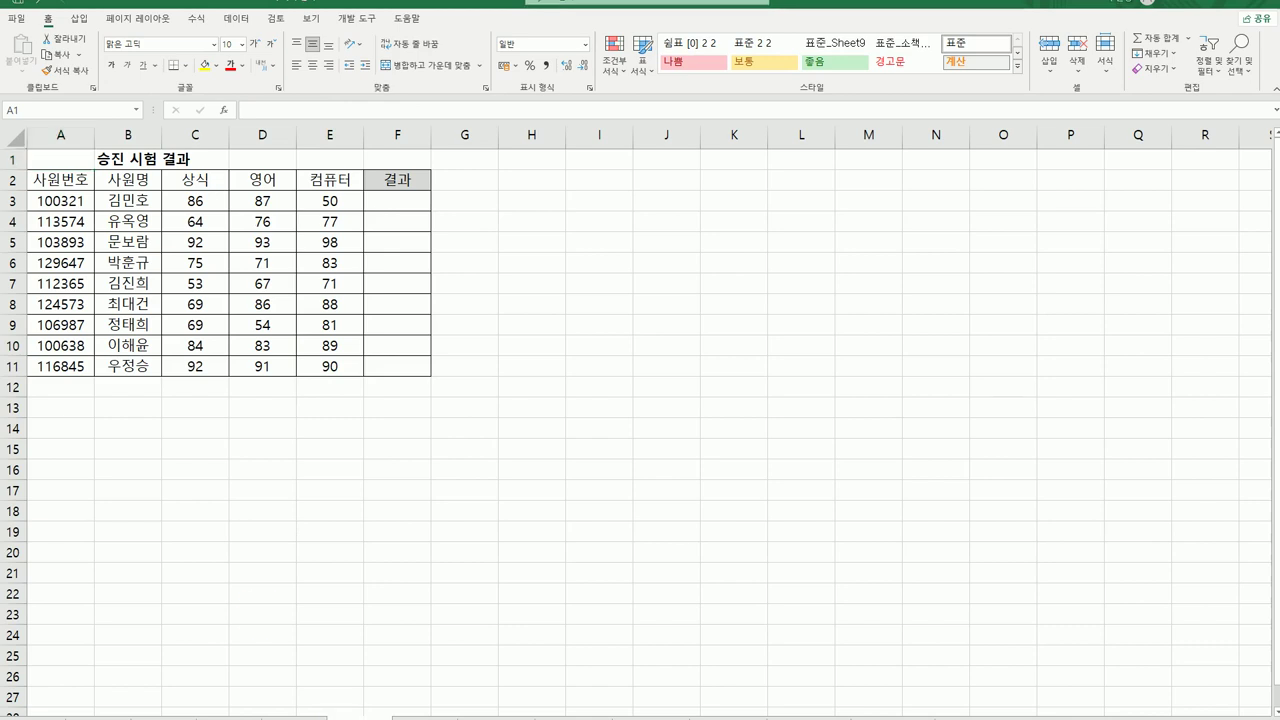
left_click(398, 198)
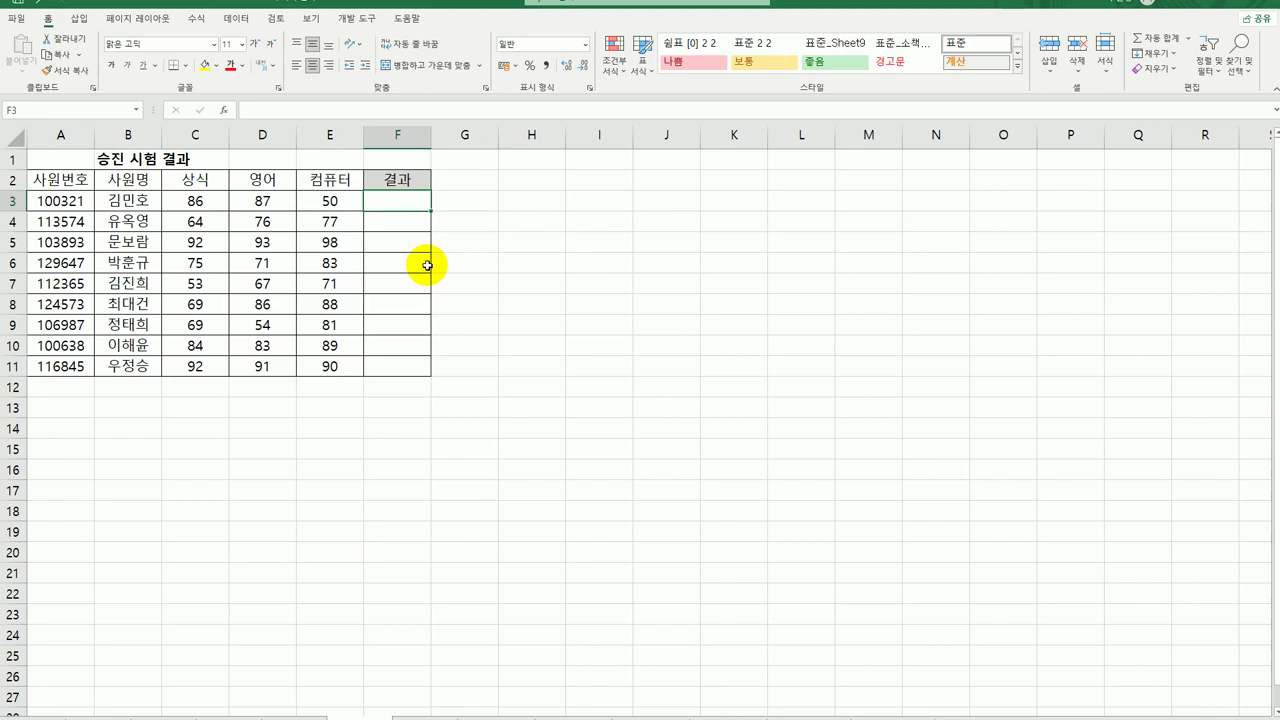
type("=")
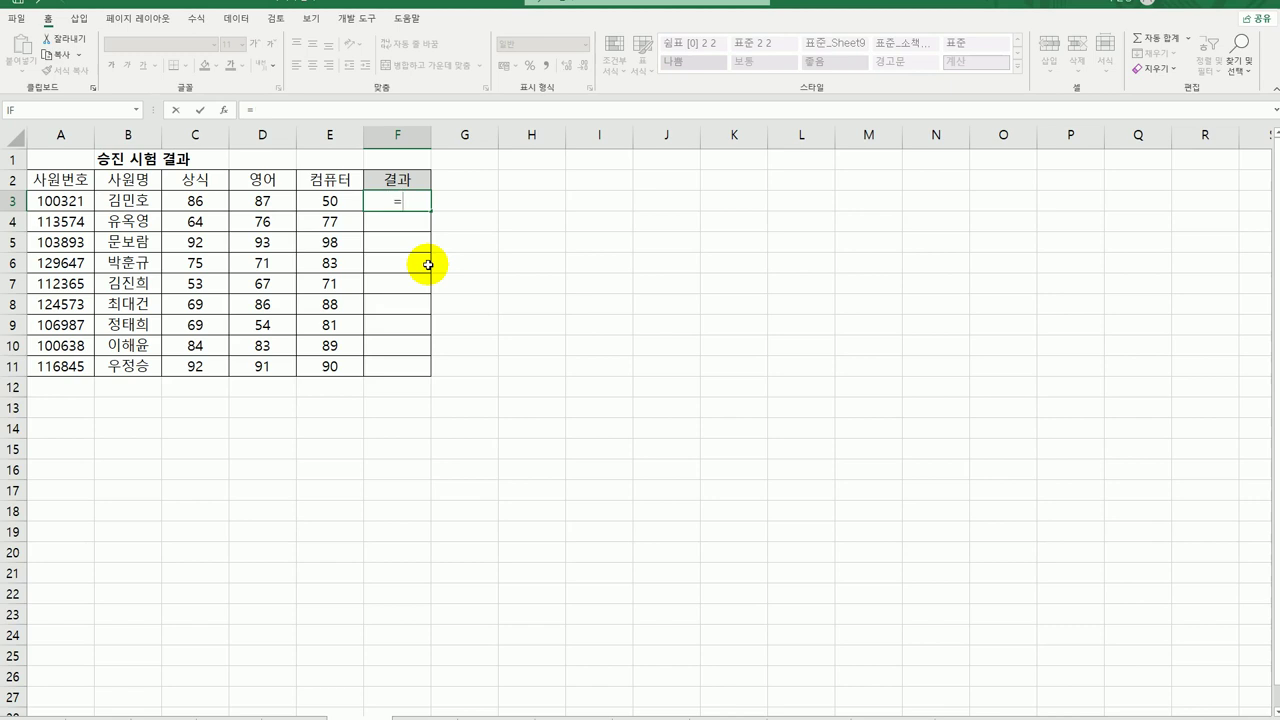
type("sum(")
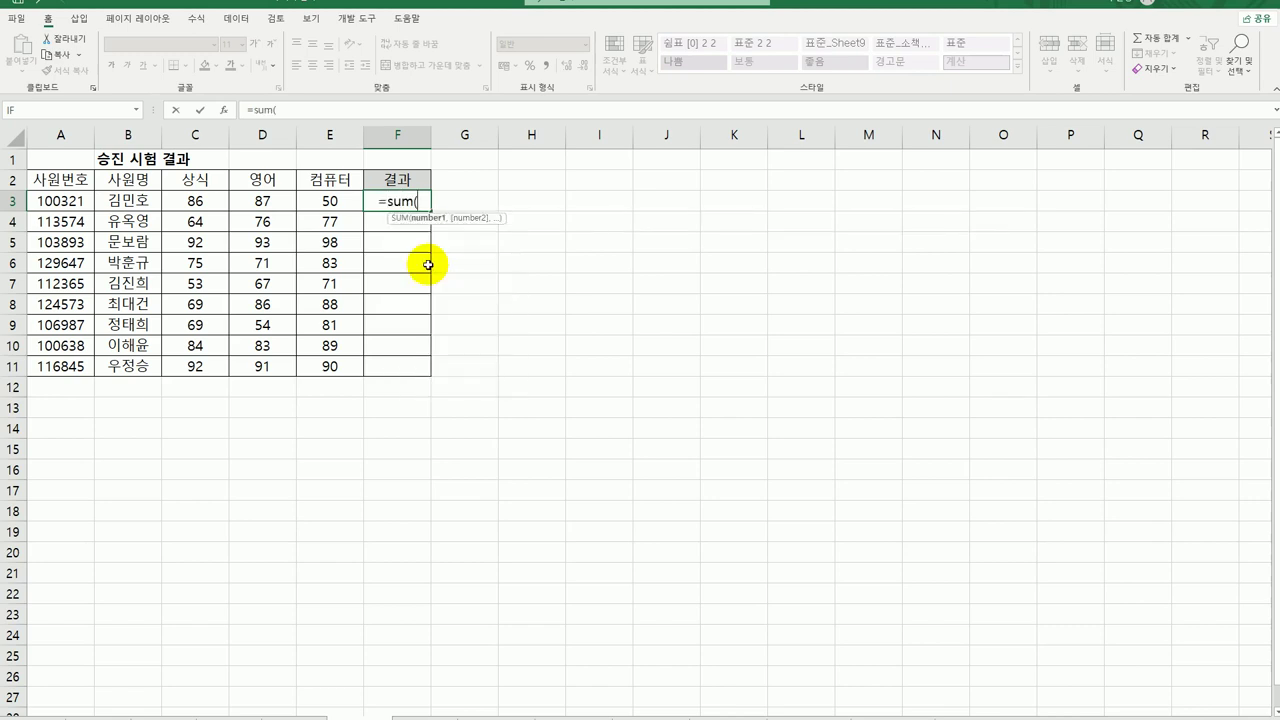
left_click_drag(212, 200, 260, 200)
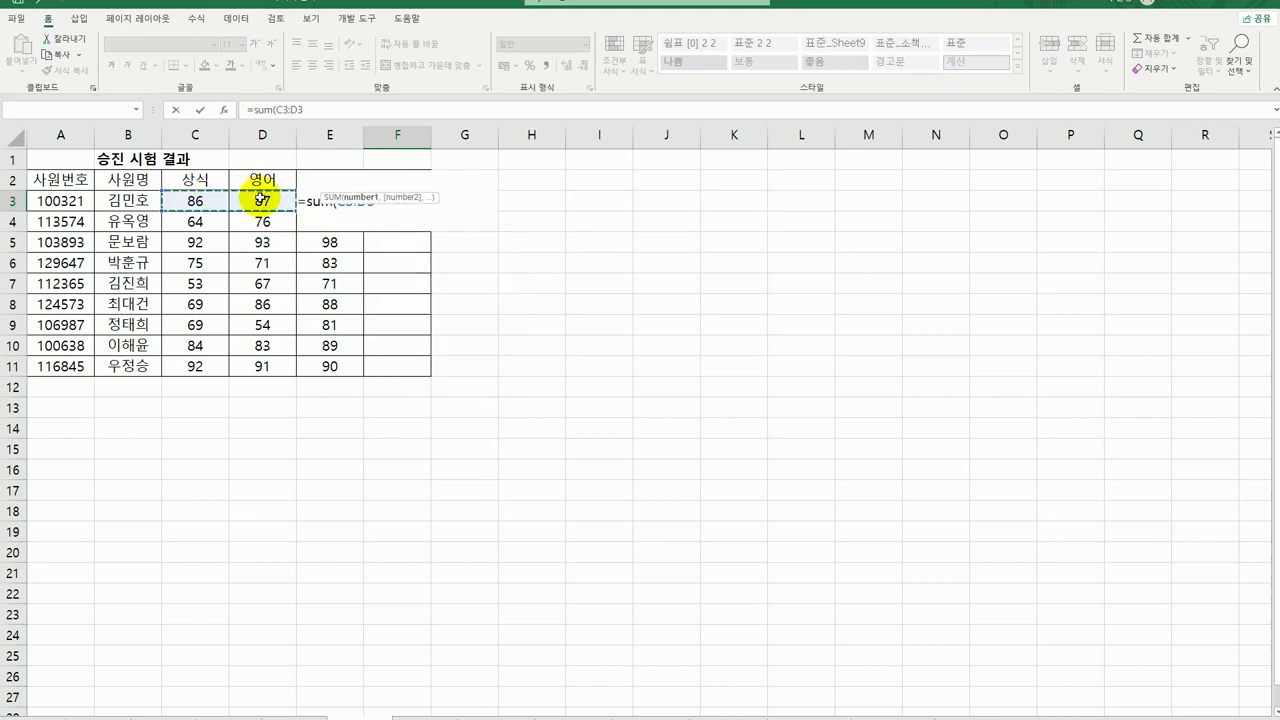
key("Return")
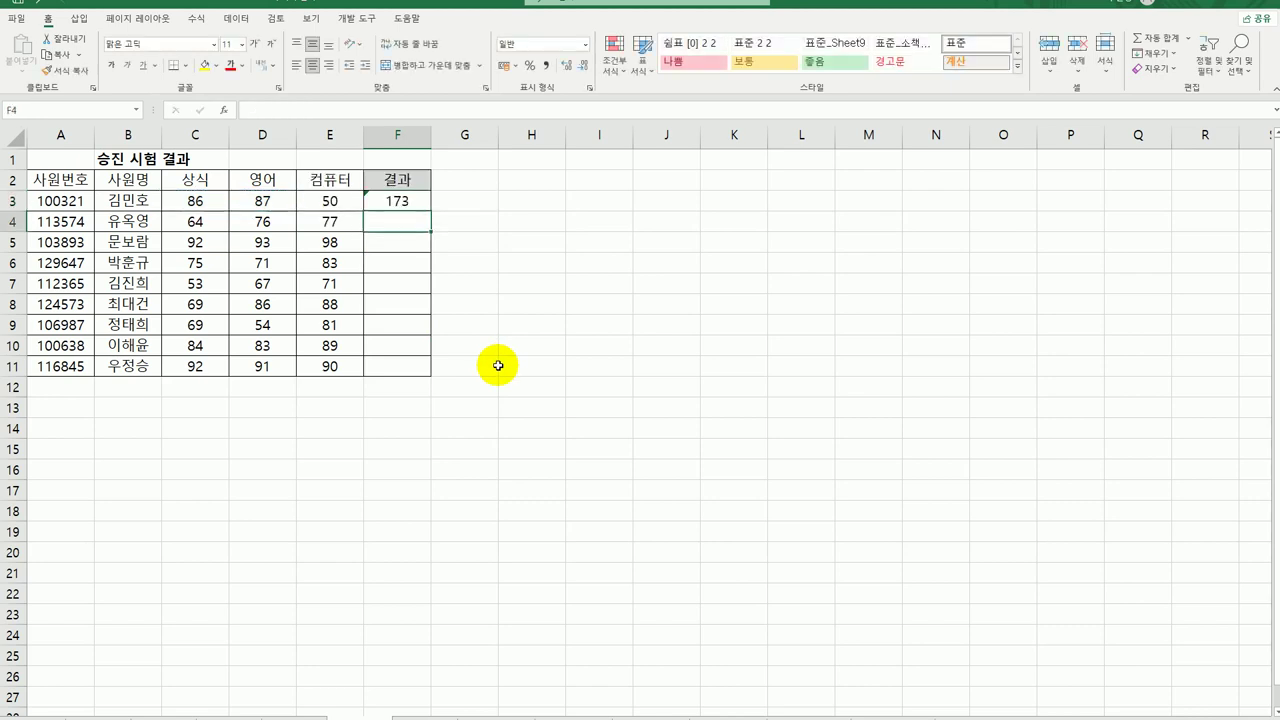
Step: Fill the F3 sum formula down the 결과 column through F11 and check the copied formulas in F9 and F7
left_click(395, 197)
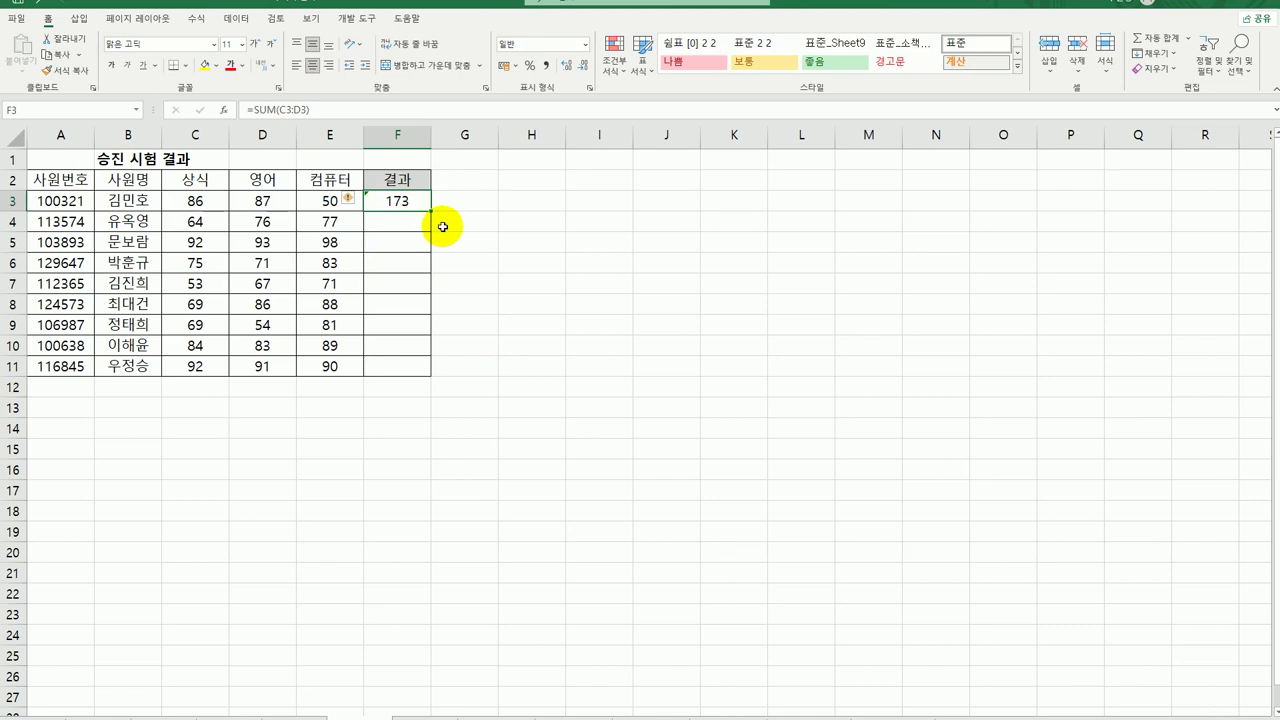
left_click_drag(432, 214, 402, 378)
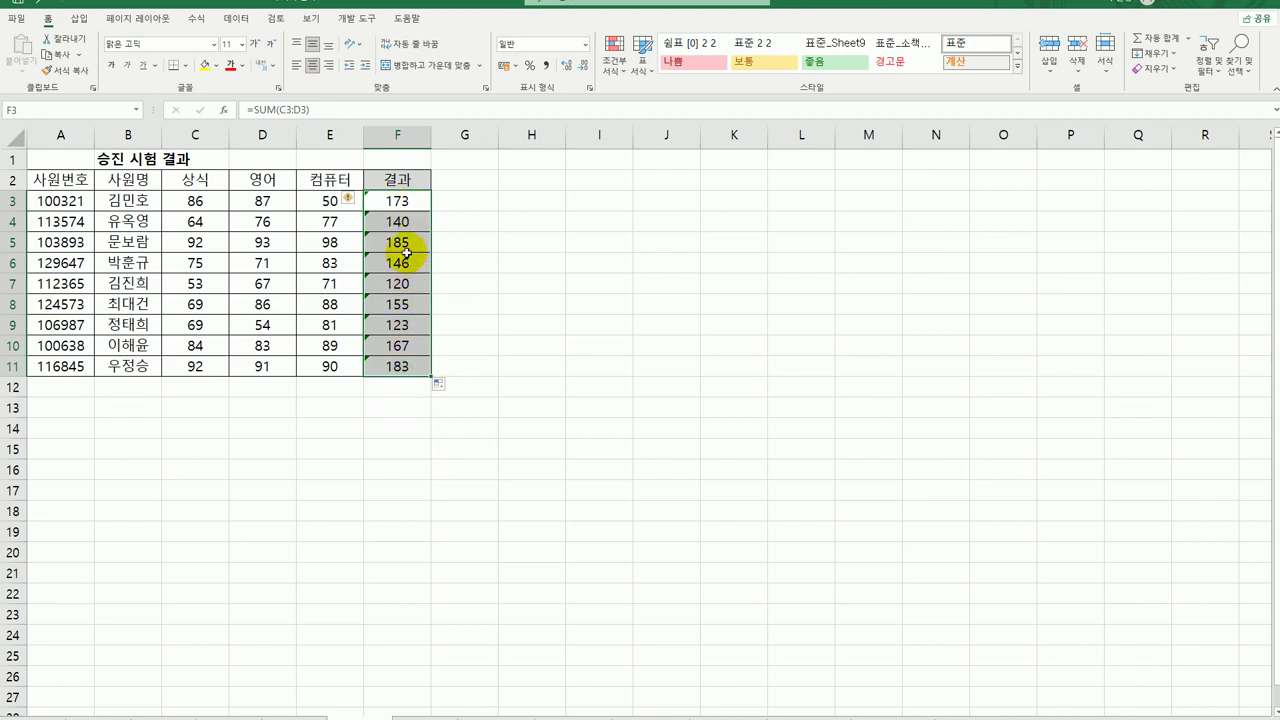
left_click(410, 325)
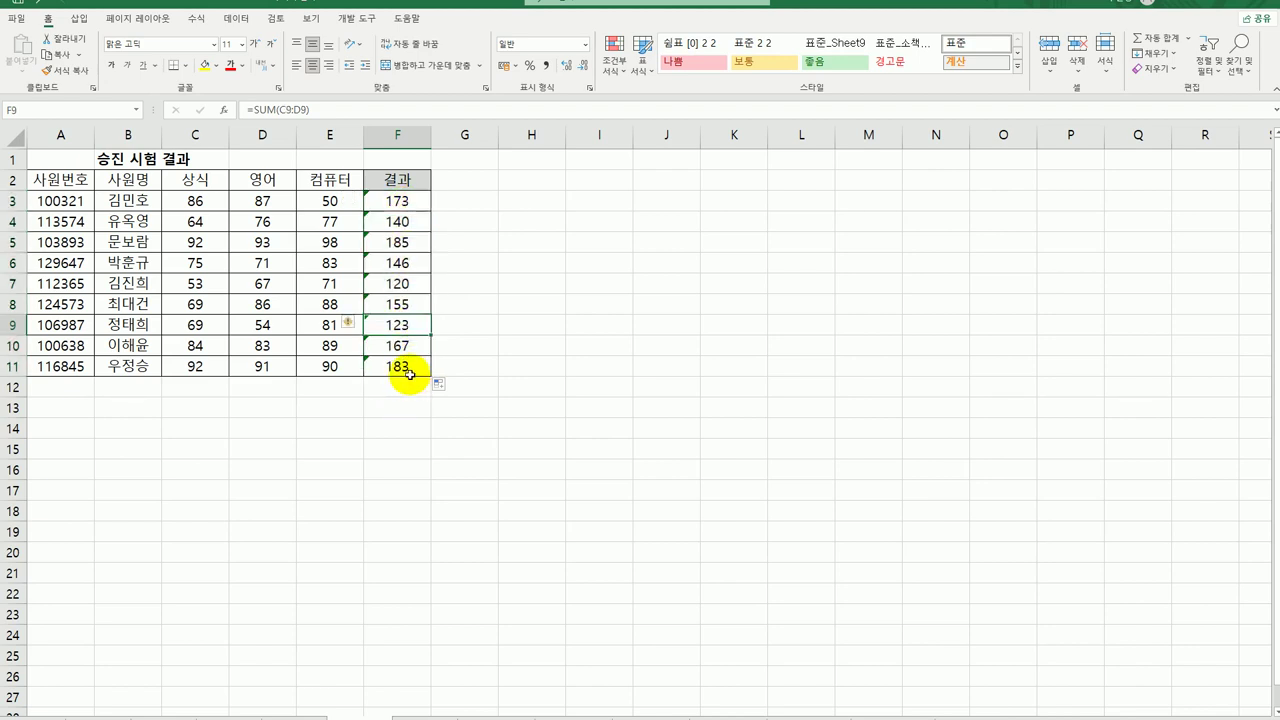
left_click(406, 284)
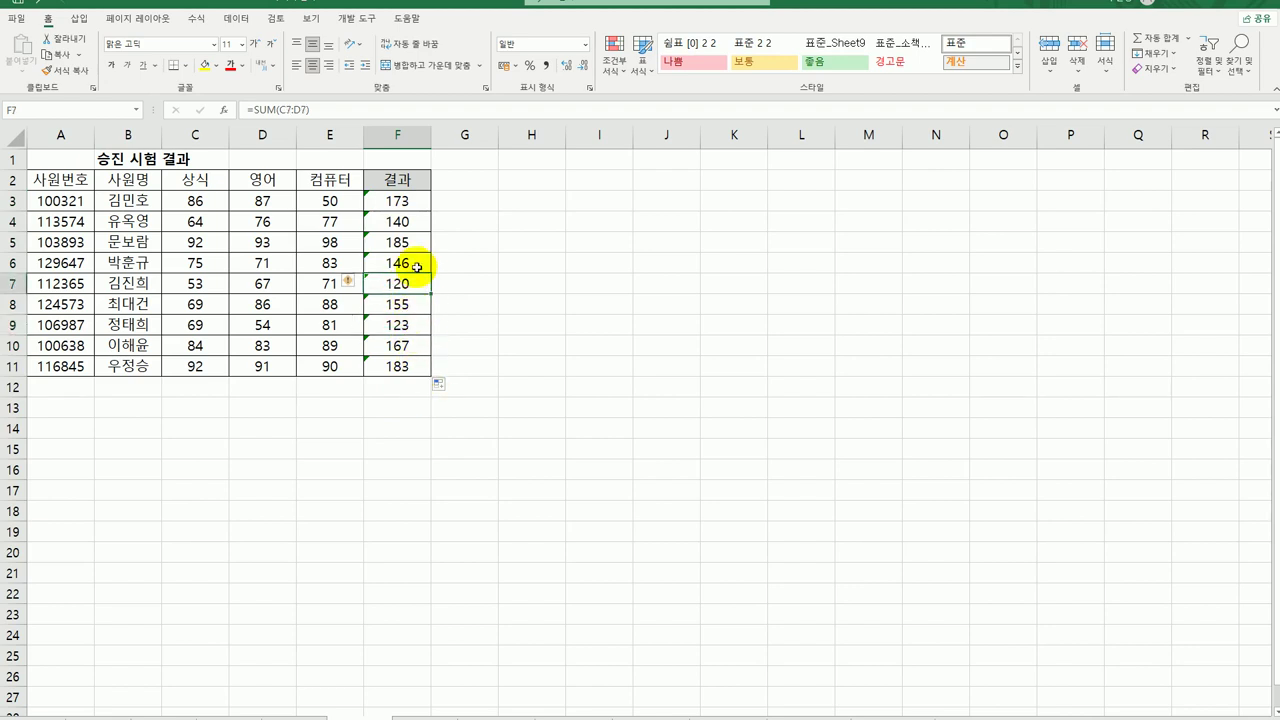
left_click(400, 201)
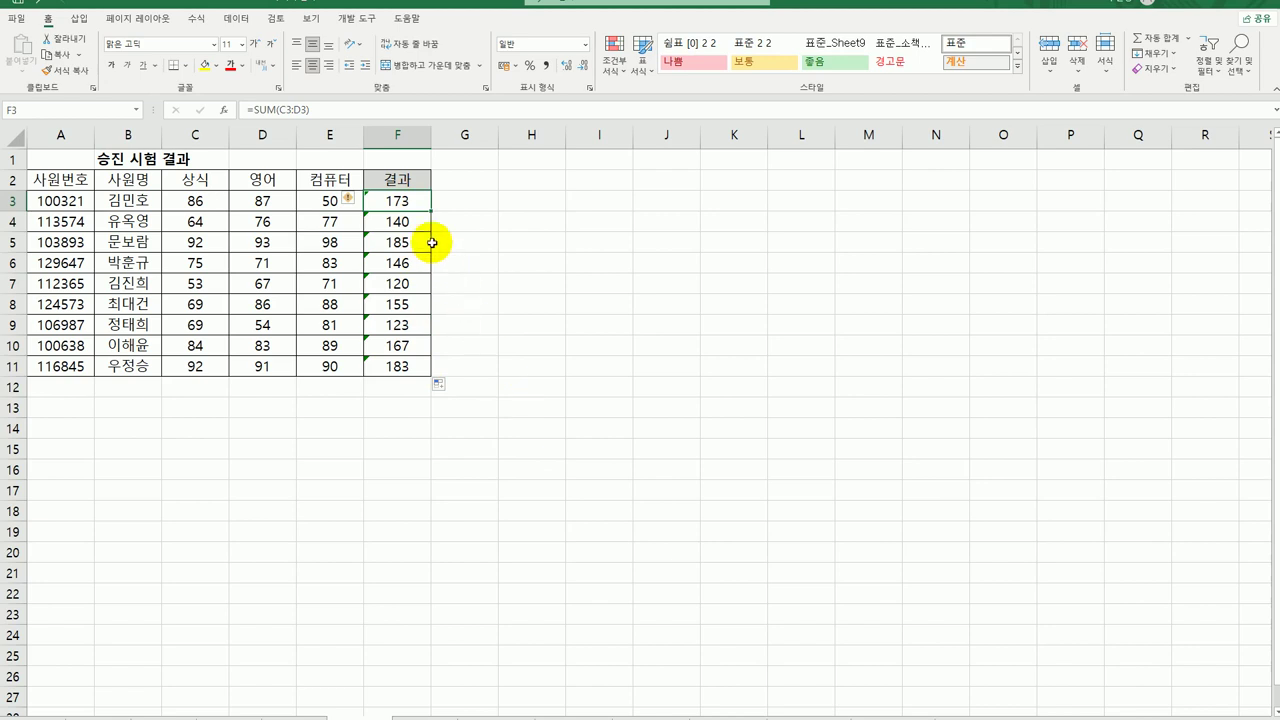
Step: Wrap the sum in F3 in an AND function, giving =AND(SUM(C3:D3)), and open the function's arguments
left_click(410, 204)
double_click(410, 204)
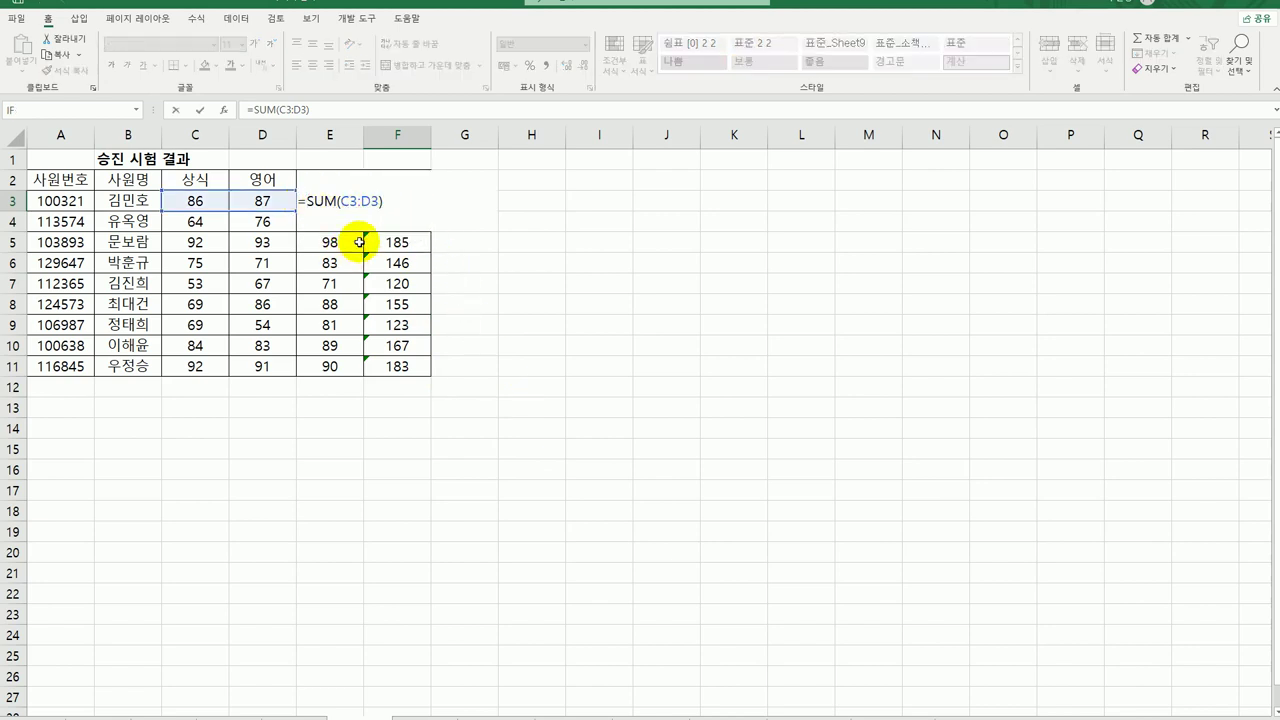
type("and")
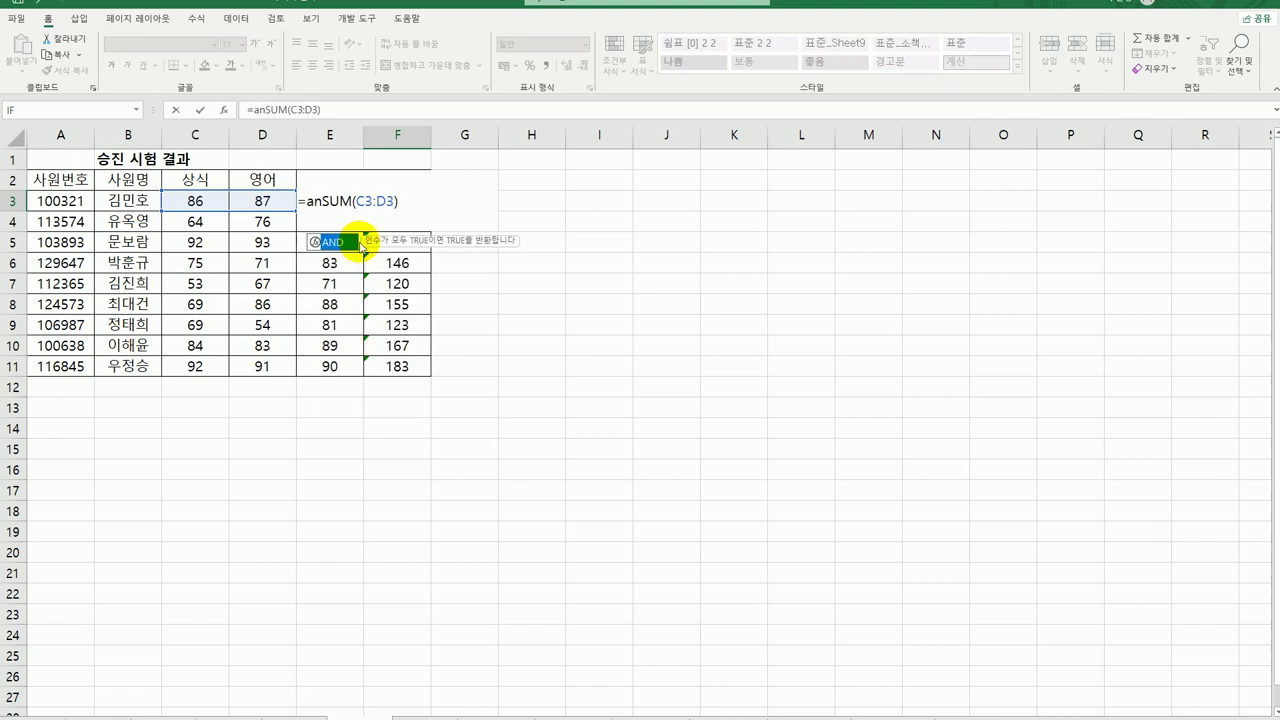
double_click(361, 247)
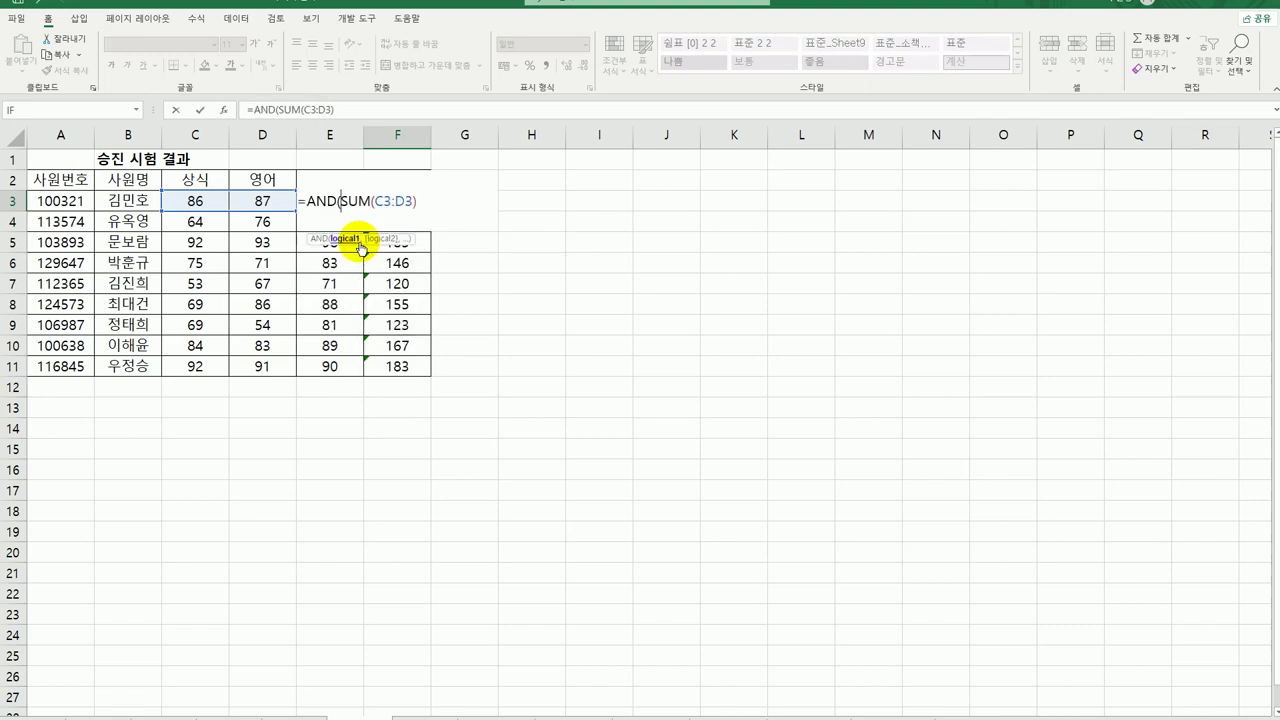
left_click(325, 201)
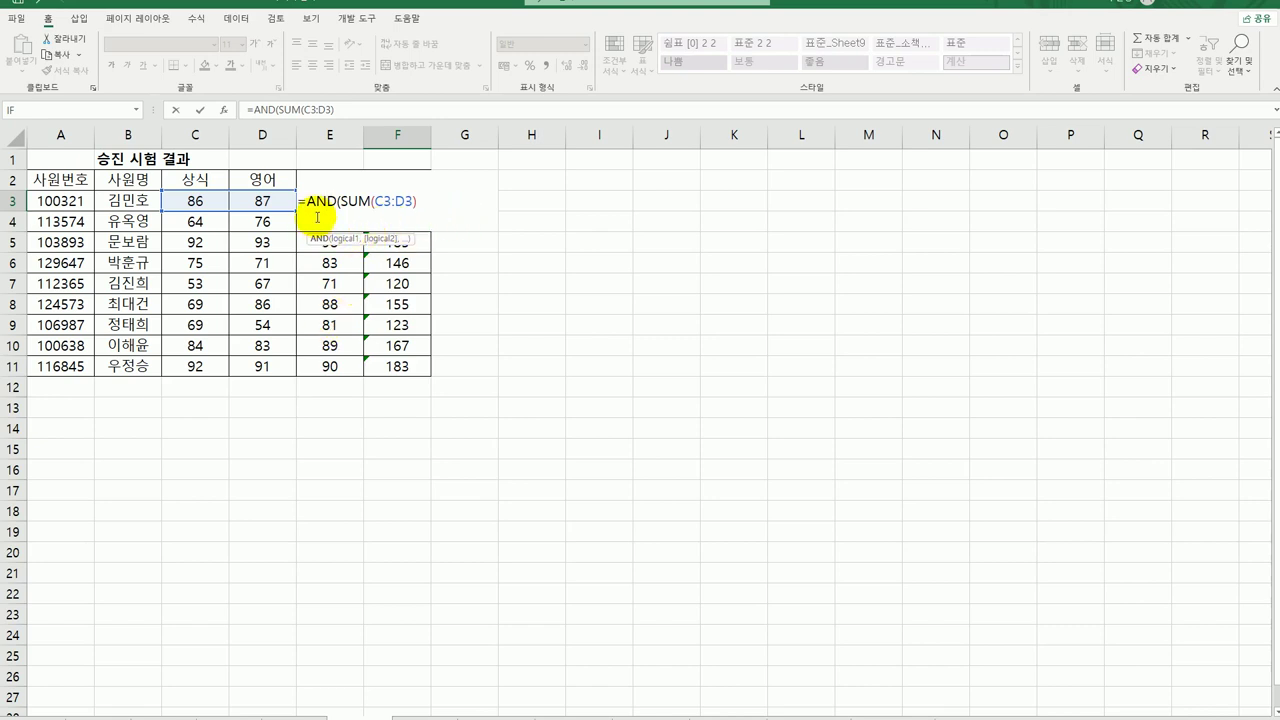
left_click(224, 109)
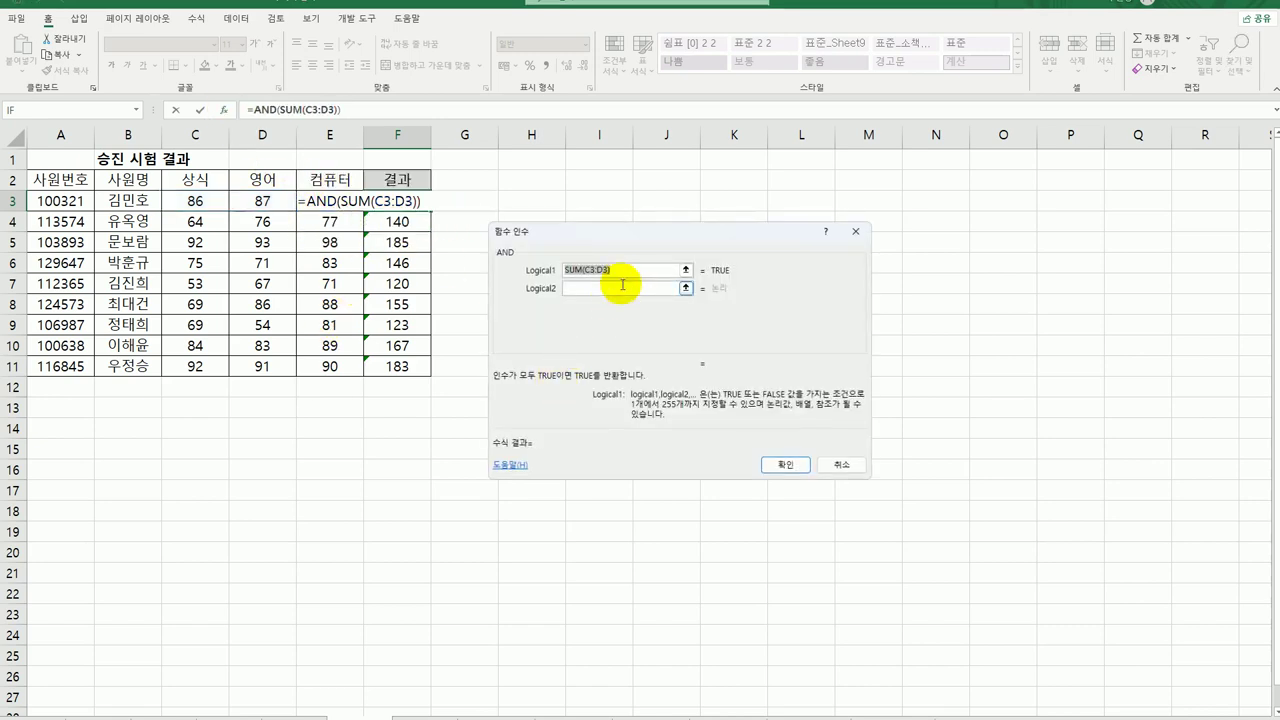
Step: Set the AND arguments in F3 to SUM(C3:D3)>=140 and E3>=80, and fill the formula down through F11
left_click(624, 270)
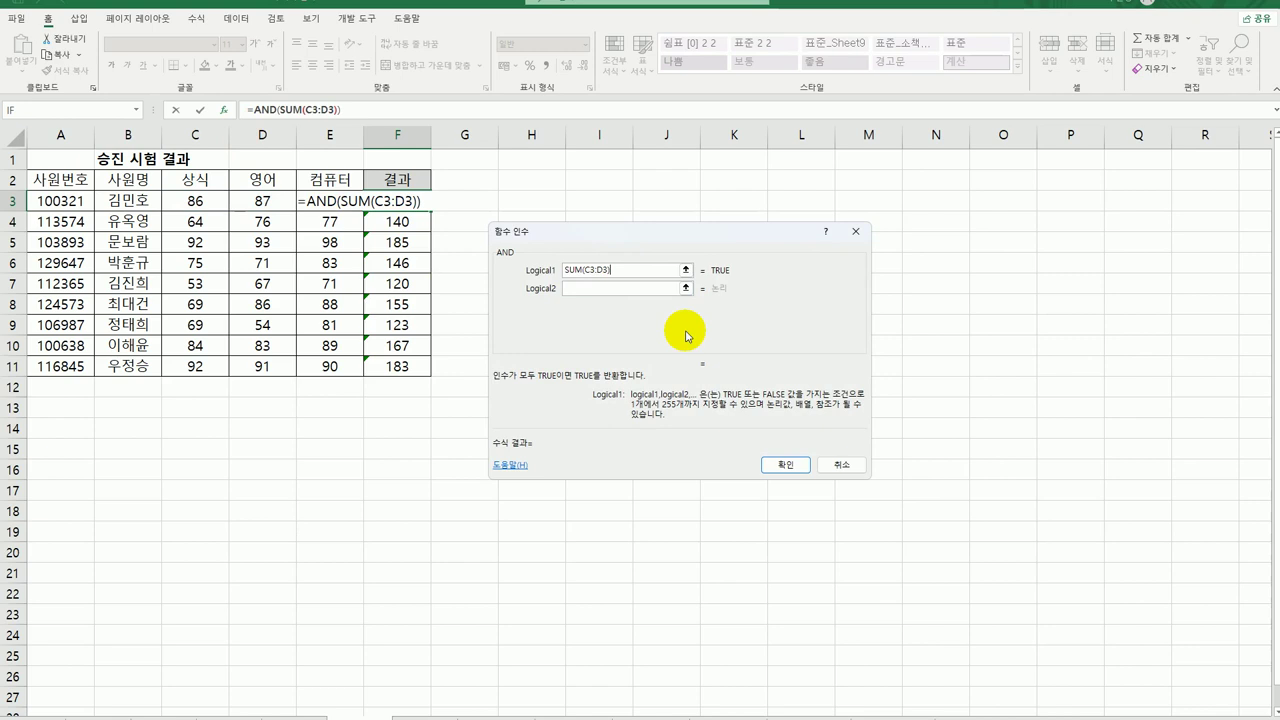
type(">=140")
left_click(577, 288)
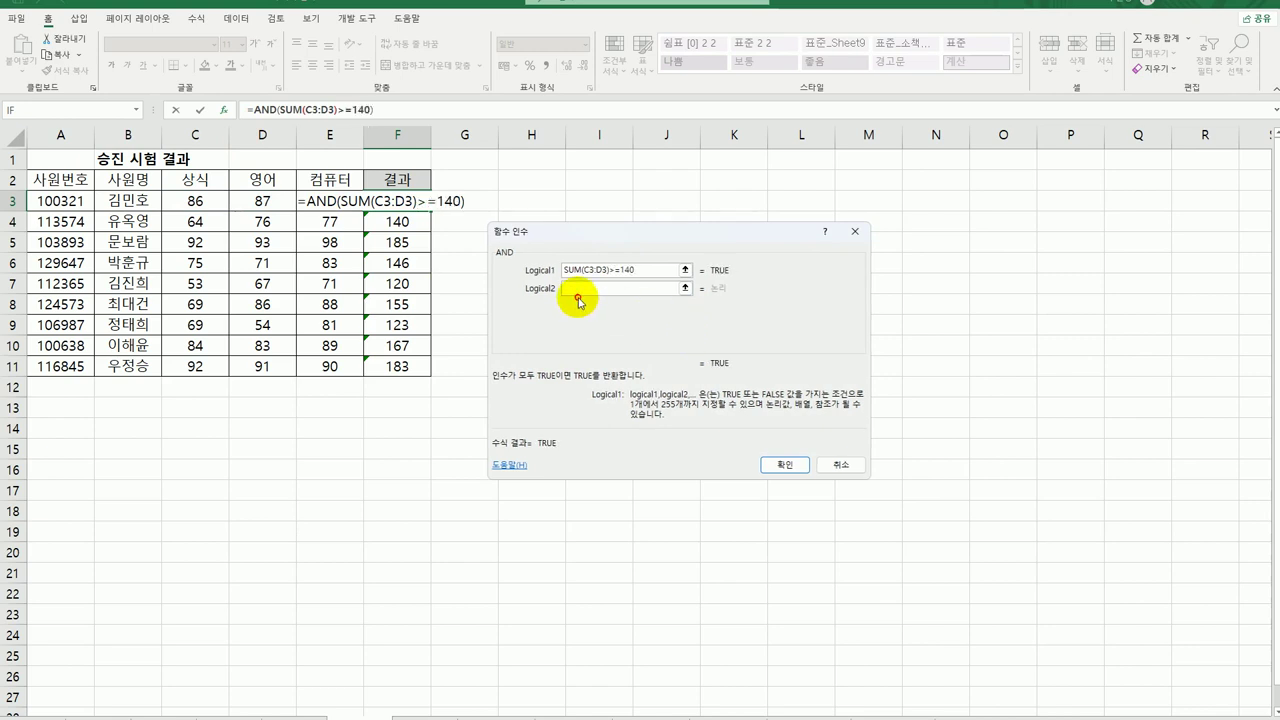
left_click(345, 203)
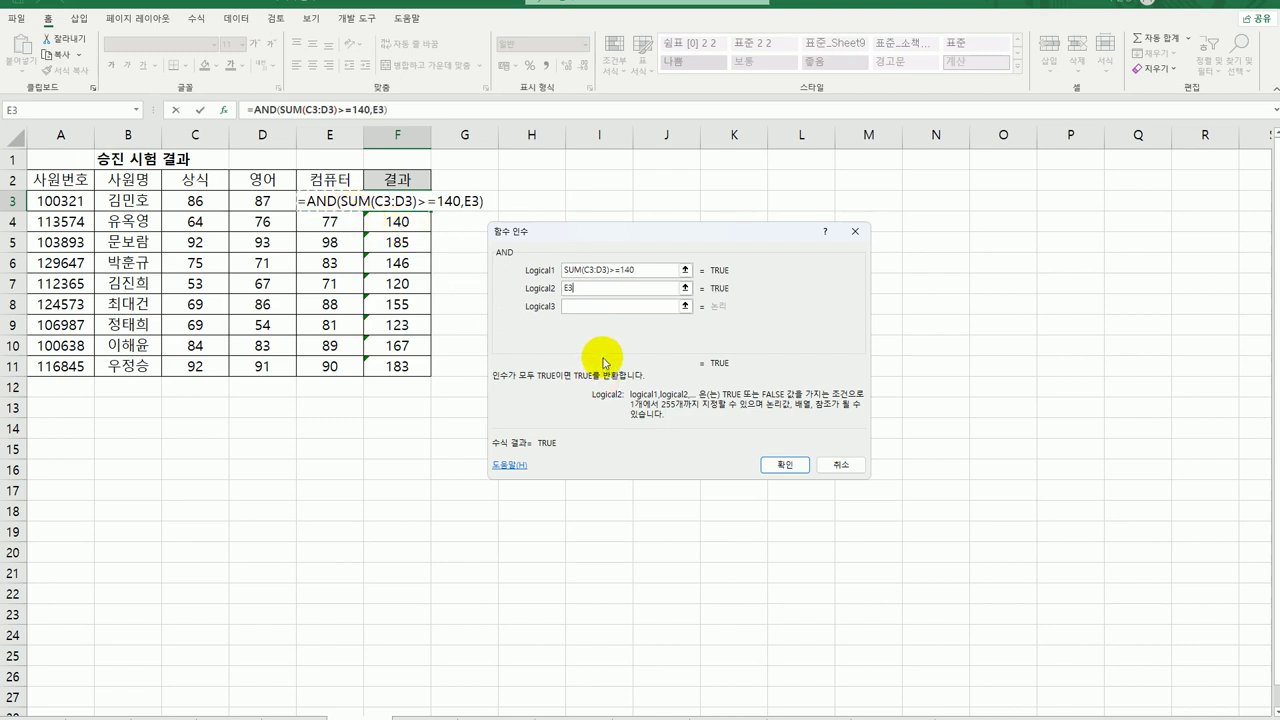
type(">=80")
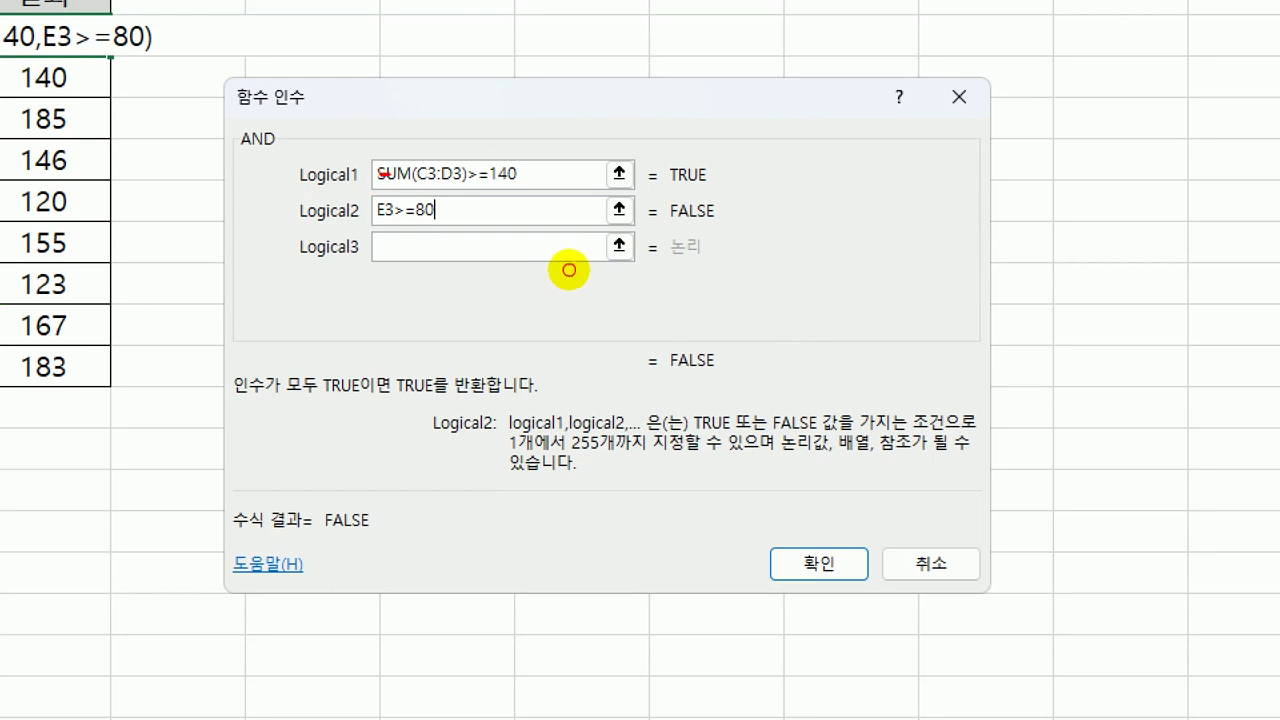
left_click_drag(378, 176, 519, 180)
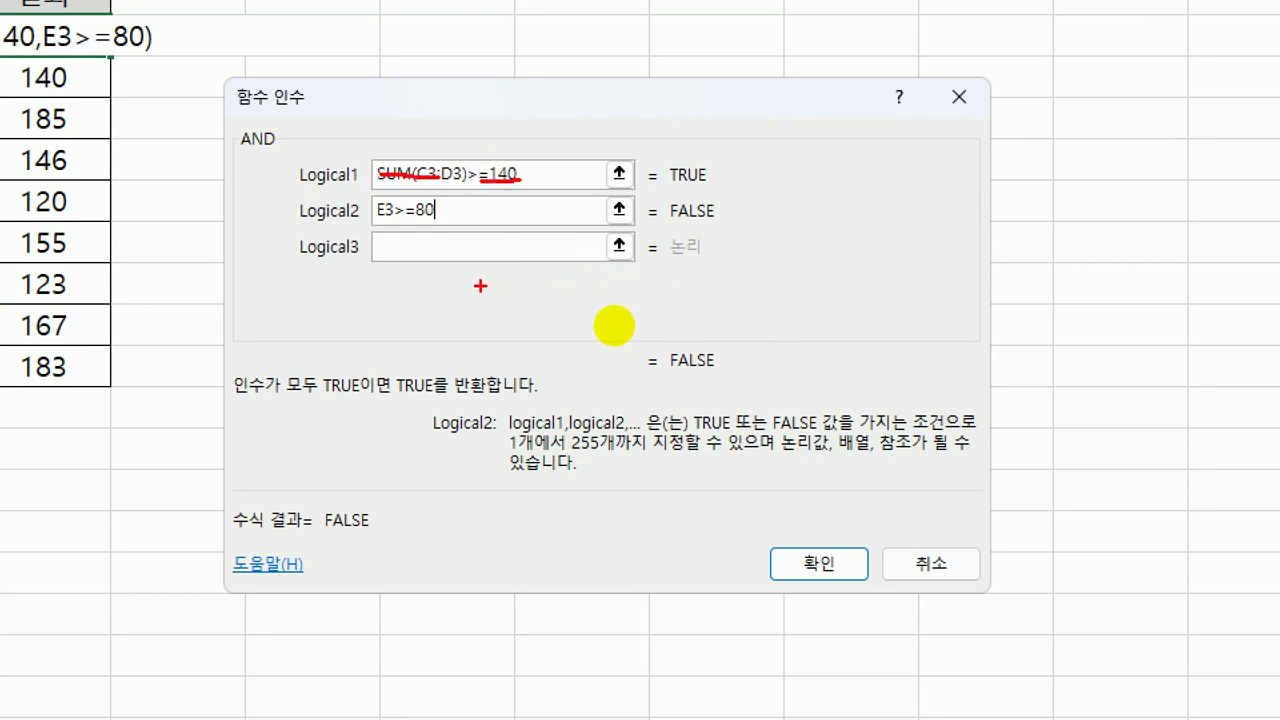
left_click_drag(376, 224, 455, 226)
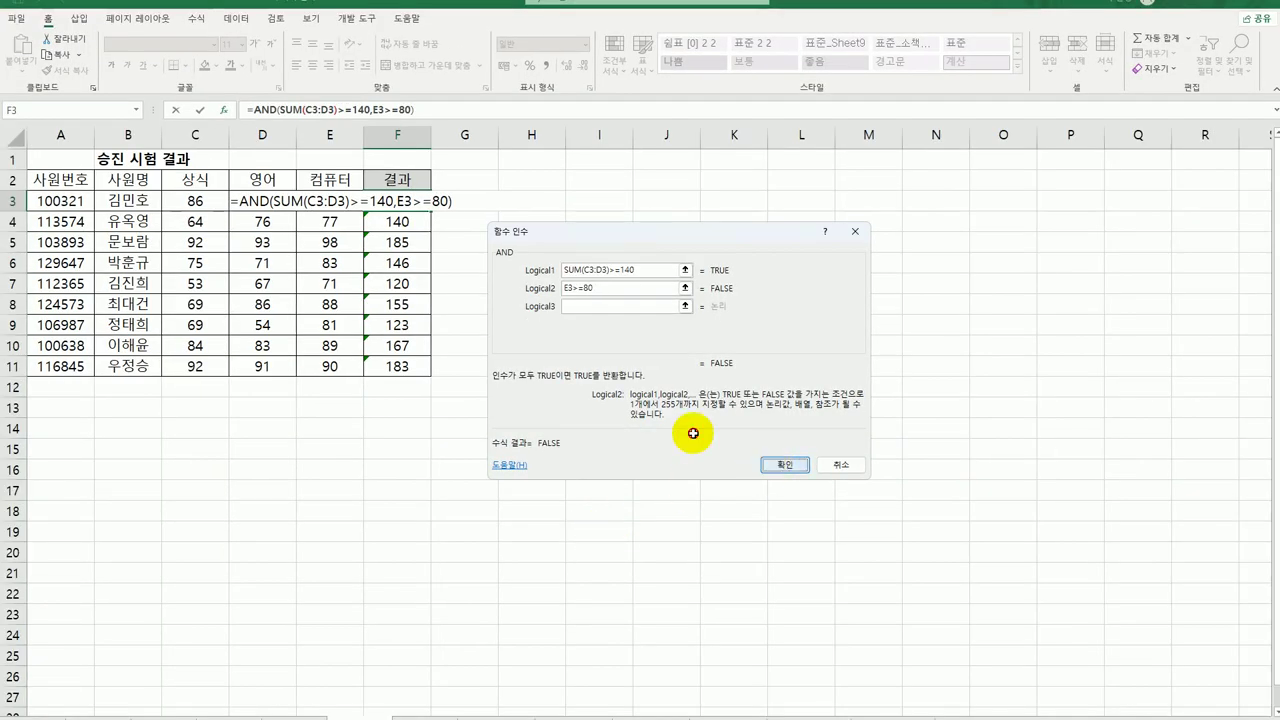
left_click(782, 465)
left_click_drag(430, 210, 410, 372)
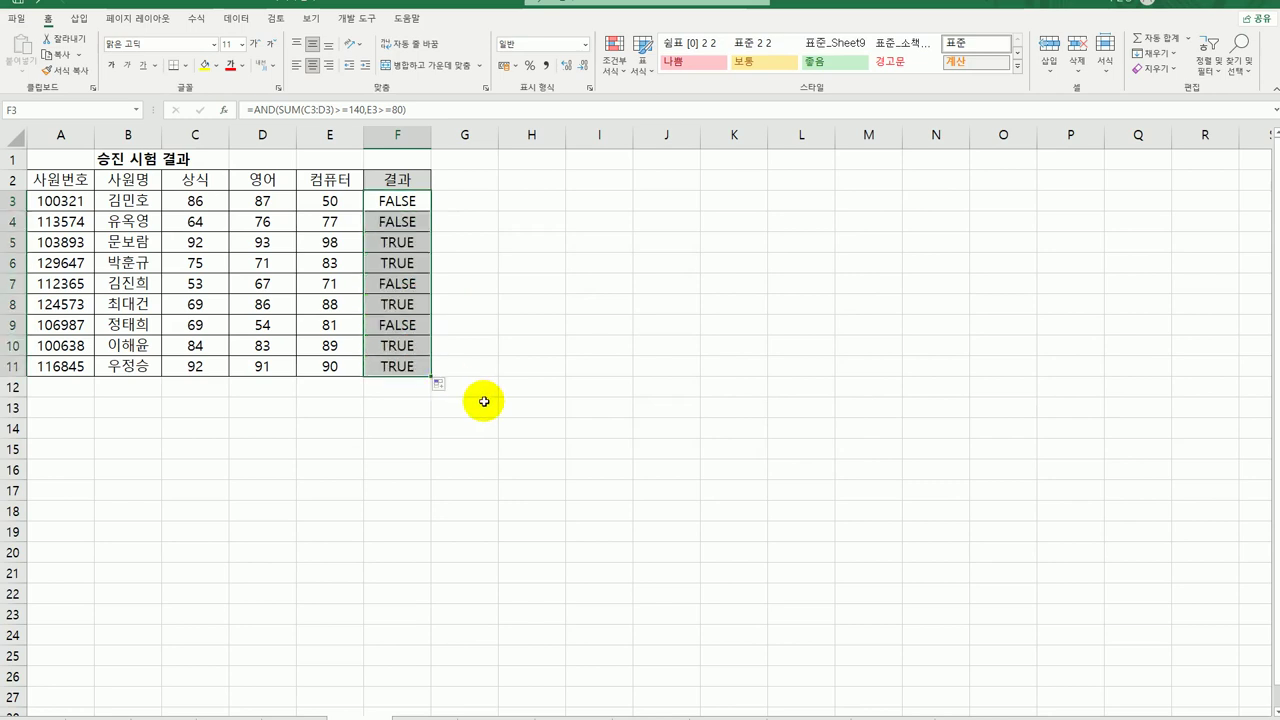
Step: Wrap the F3 formula in an IF function, giving =IF(AND(SUM(C3:D3)>=140,E3>=80),"합격","")
left_click(414, 200)
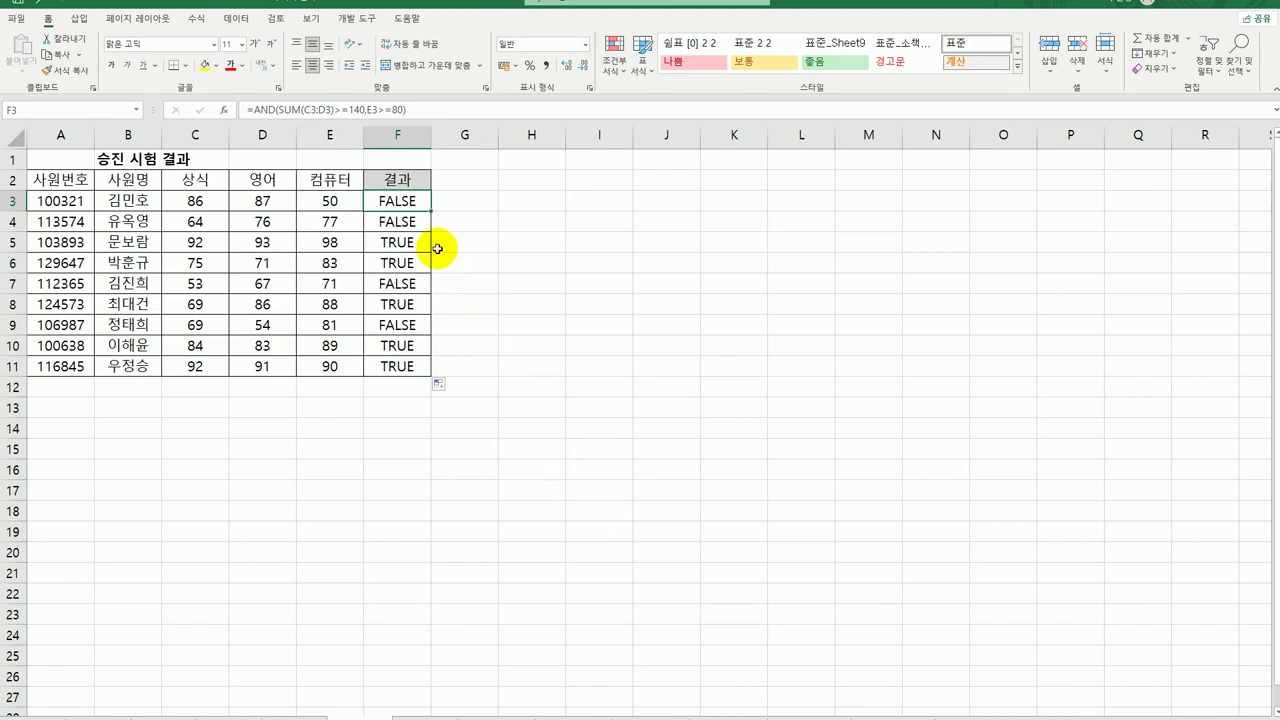
double_click(414, 201)
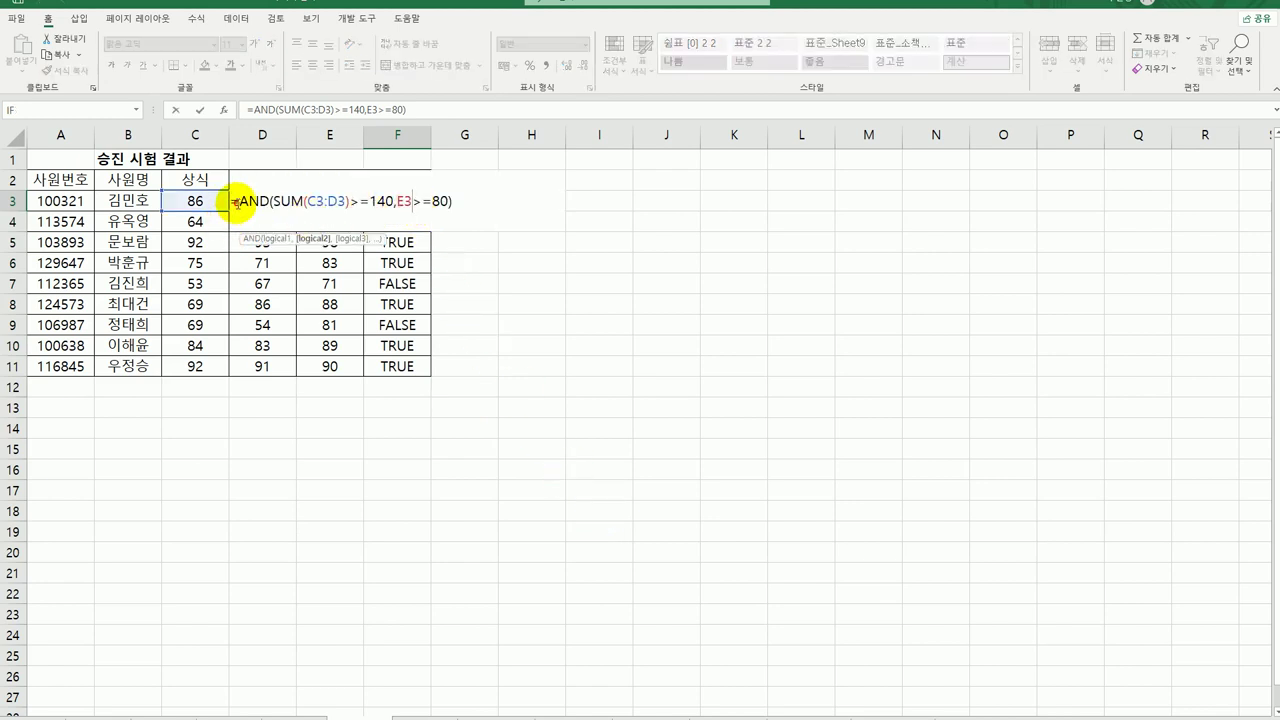
left_click(237, 202)
type("IF(")
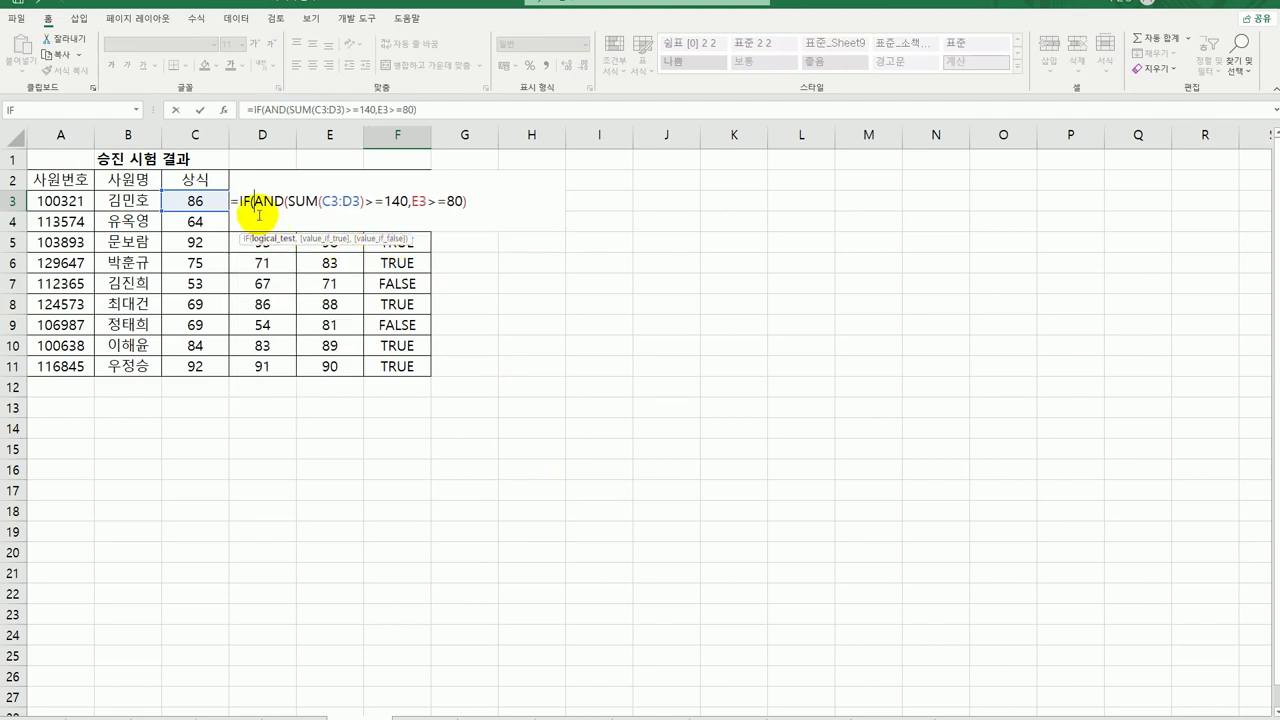
left_click(223, 110)
left_click(649, 308)
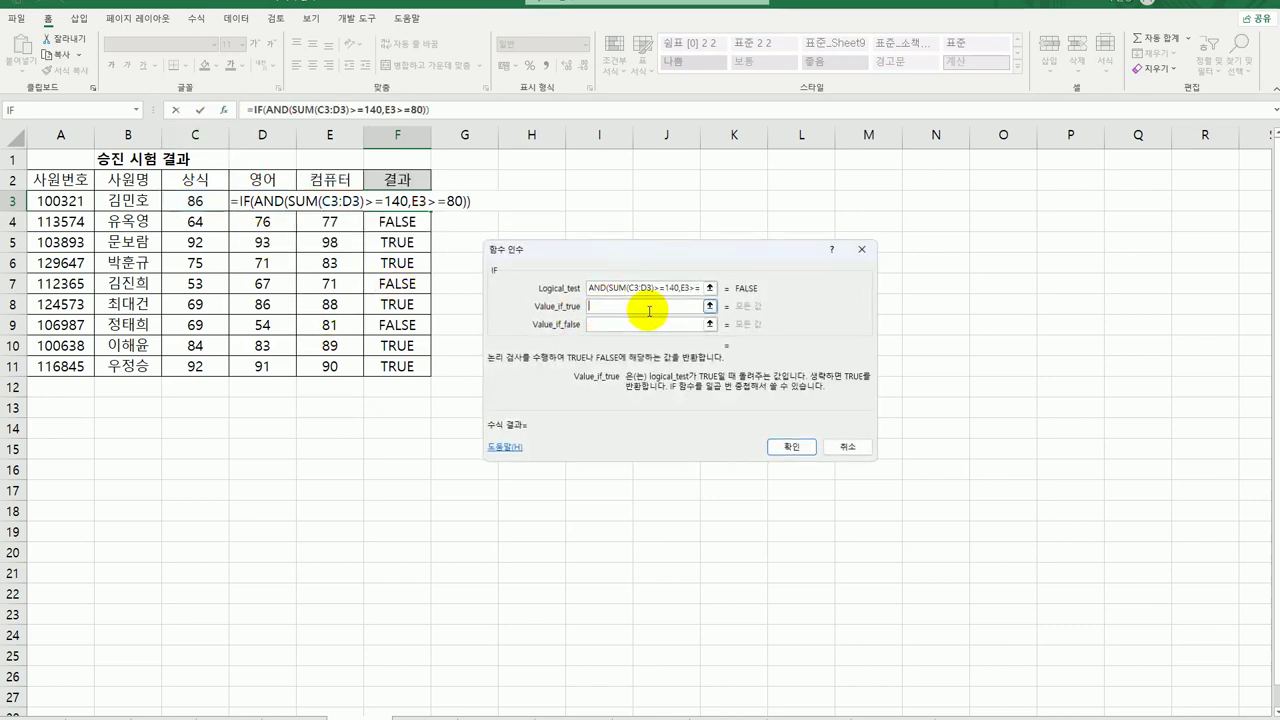
type("gkqrur")
key("Tab")
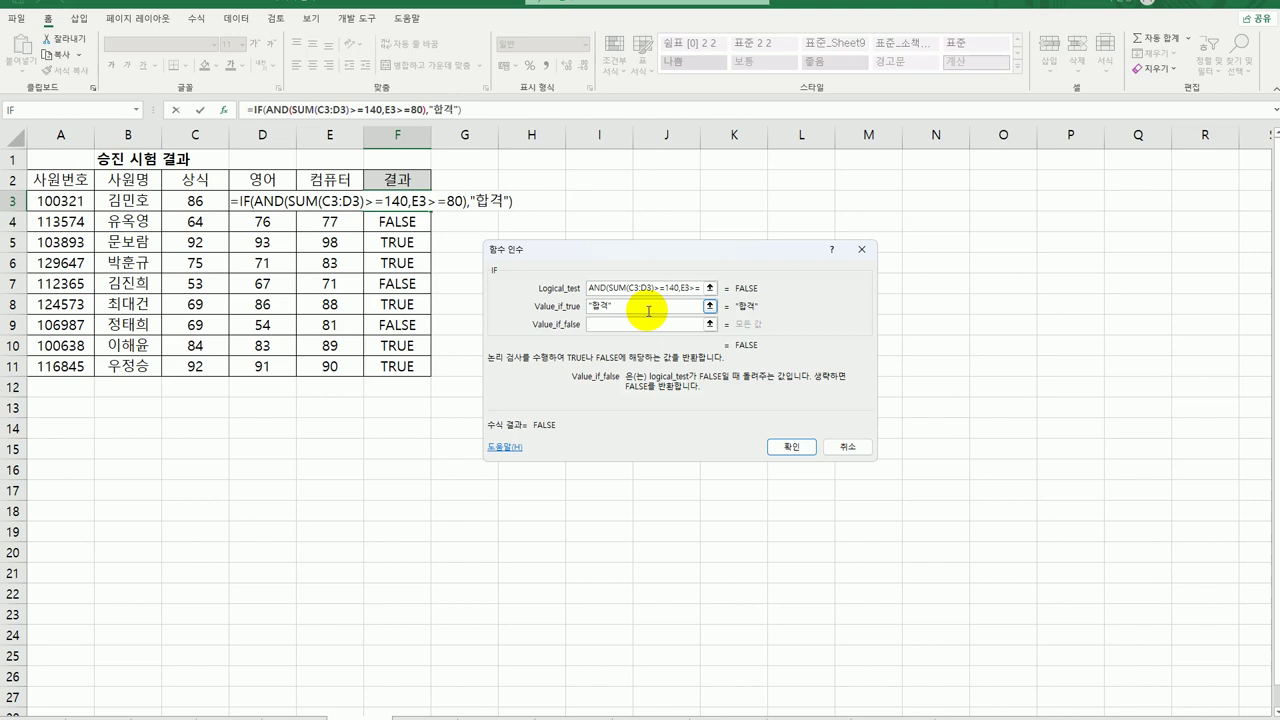
type("\"\"")
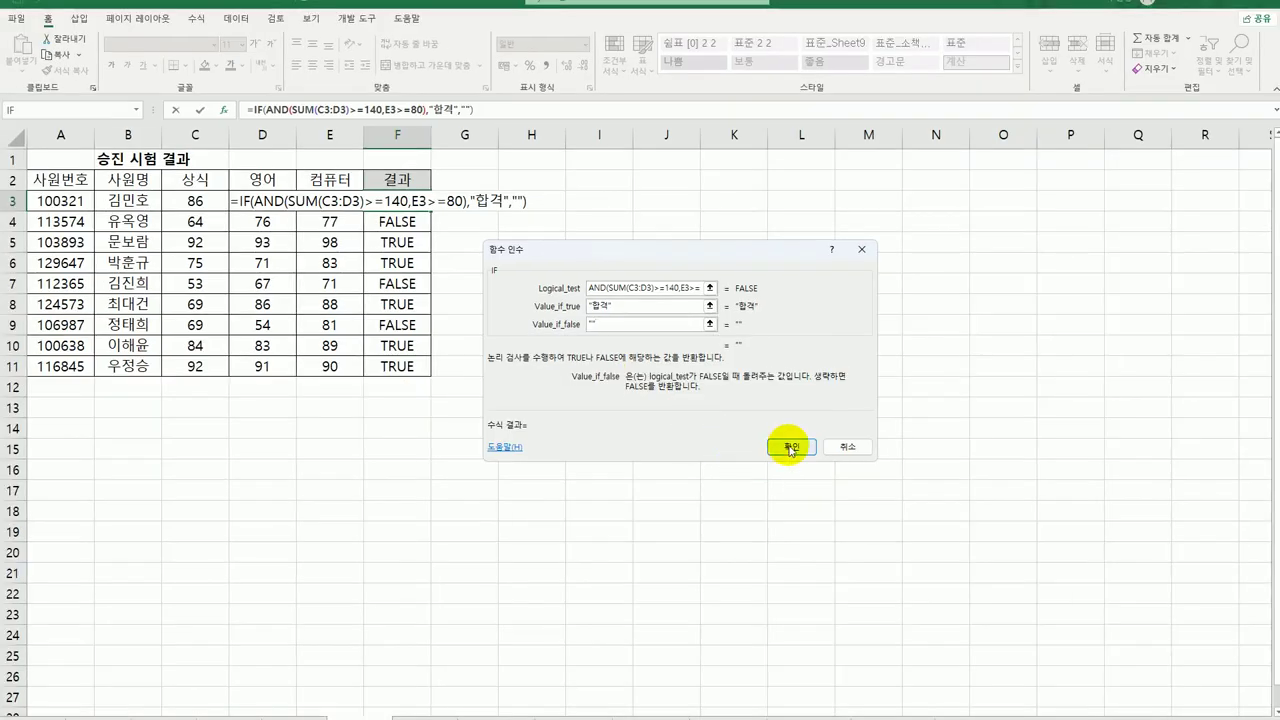
left_click(920, 458)
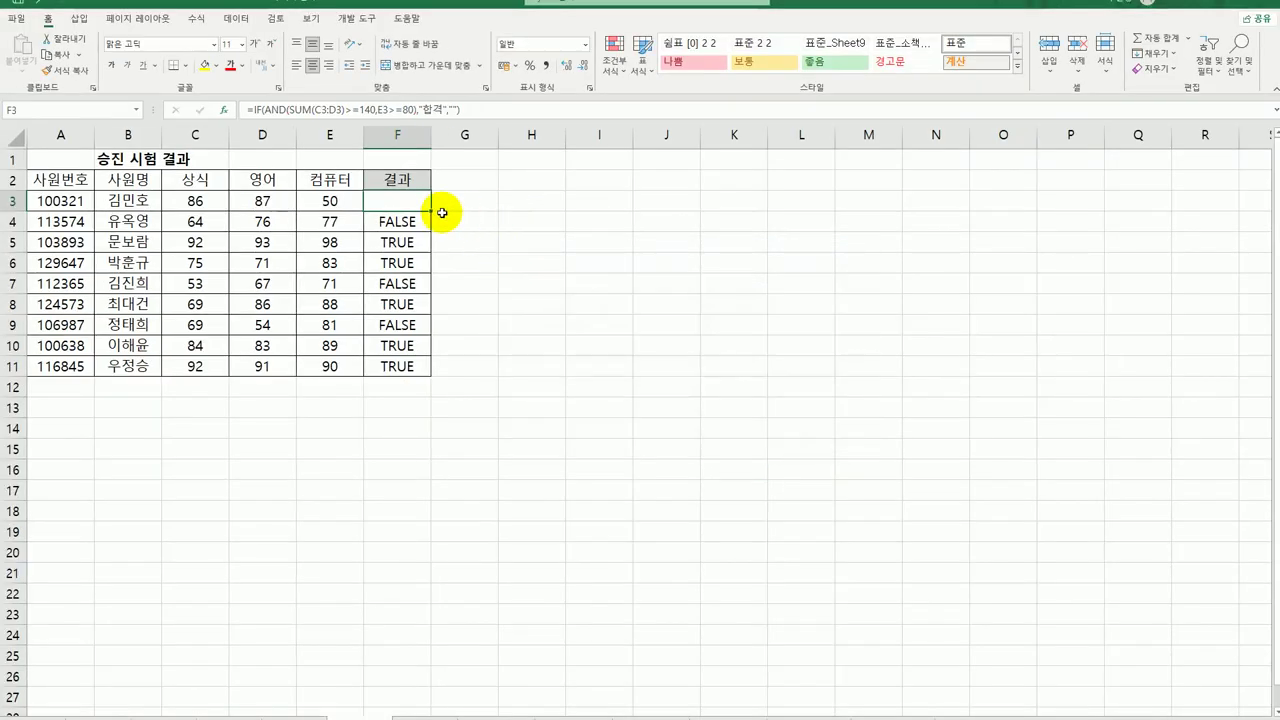
Step: Fill the F3 IF formula down the 결과 column through F11 and move on to the 서울 산성비(Ph) 측정 현황 sheet
left_click_drag(431, 211, 416, 376)
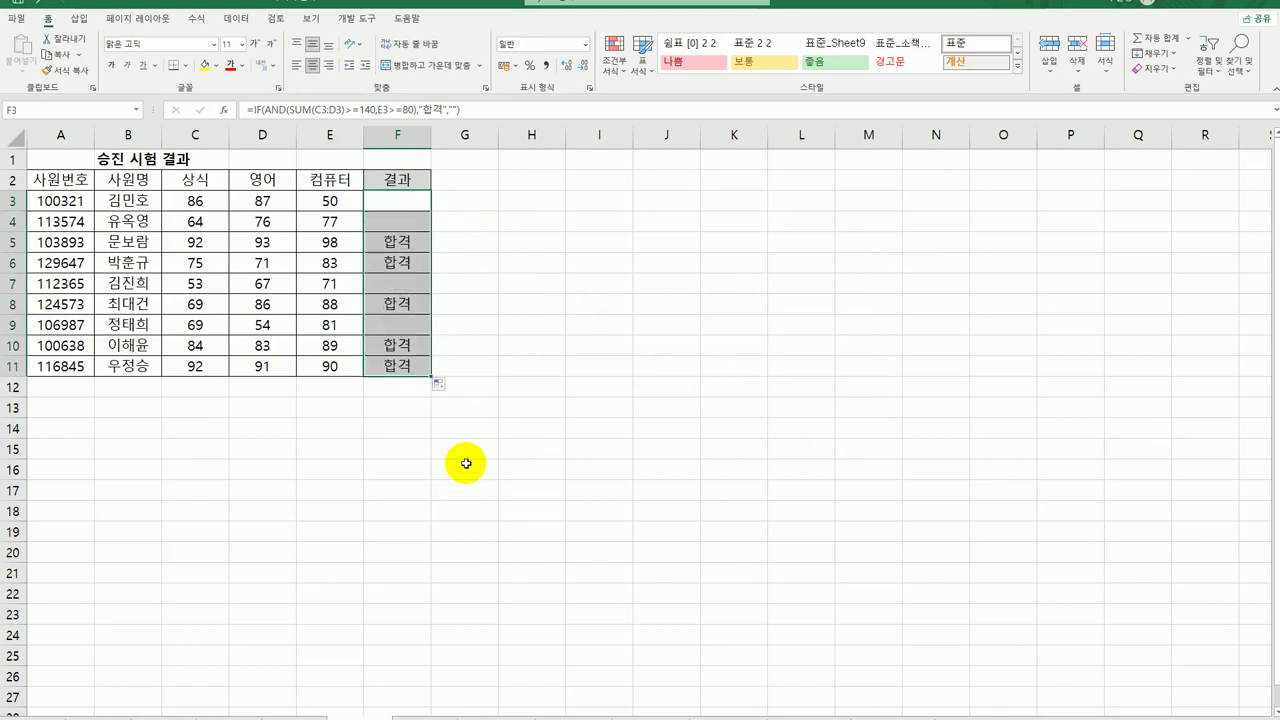
left_click(392, 364)
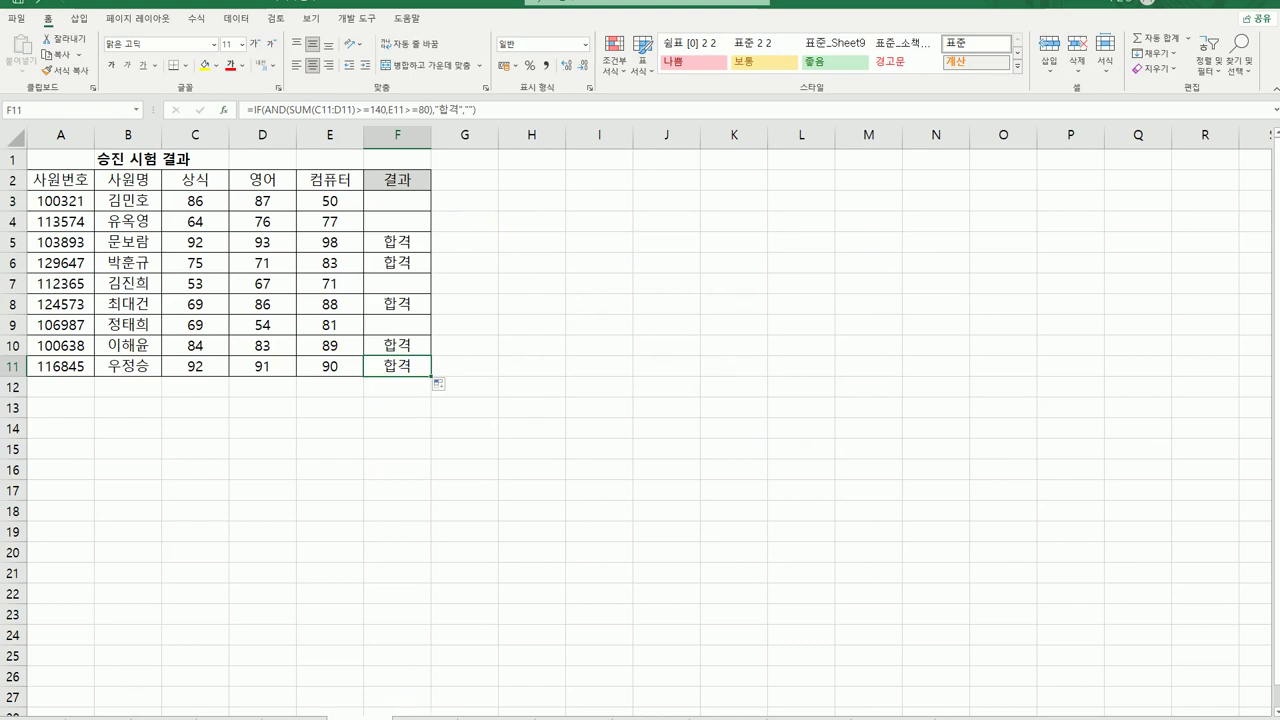
key("ctrl+Home")
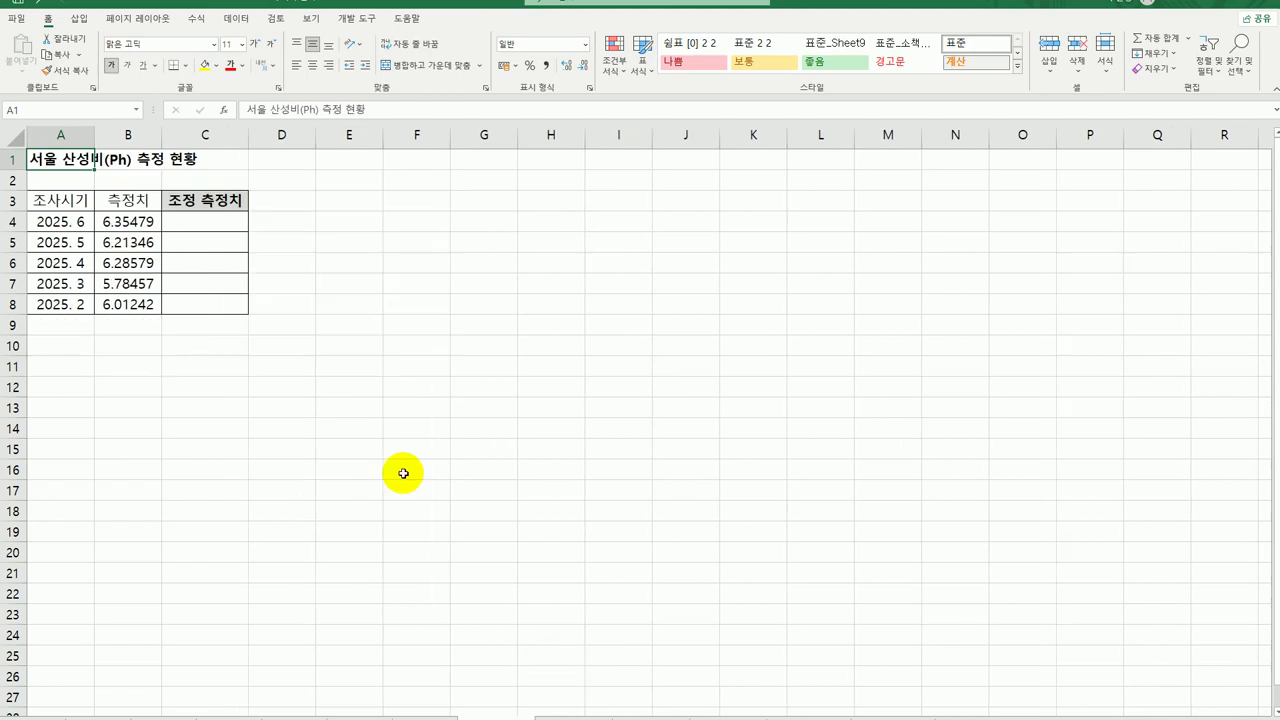
Step: Enter =ROUND(B4,2) in cell C4 of the 조정 측정치 column
left_click(223, 226)
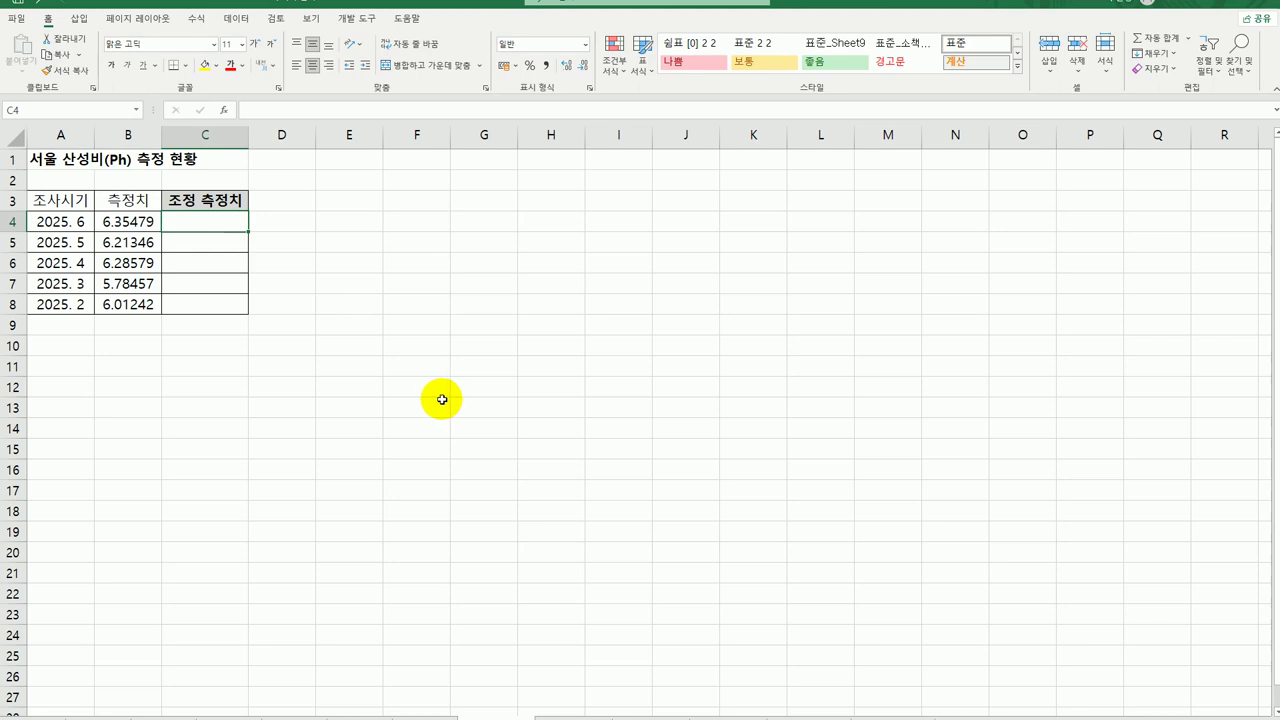
type("=")
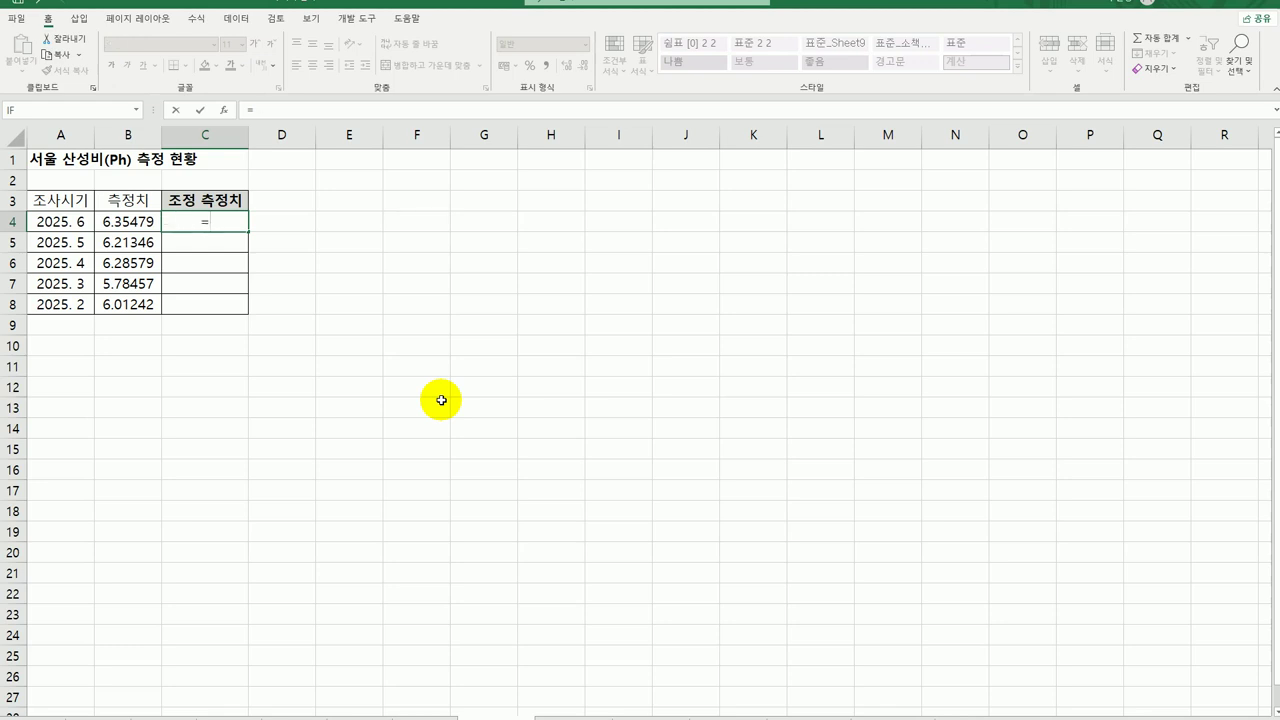
type("rou")
key("Tab")
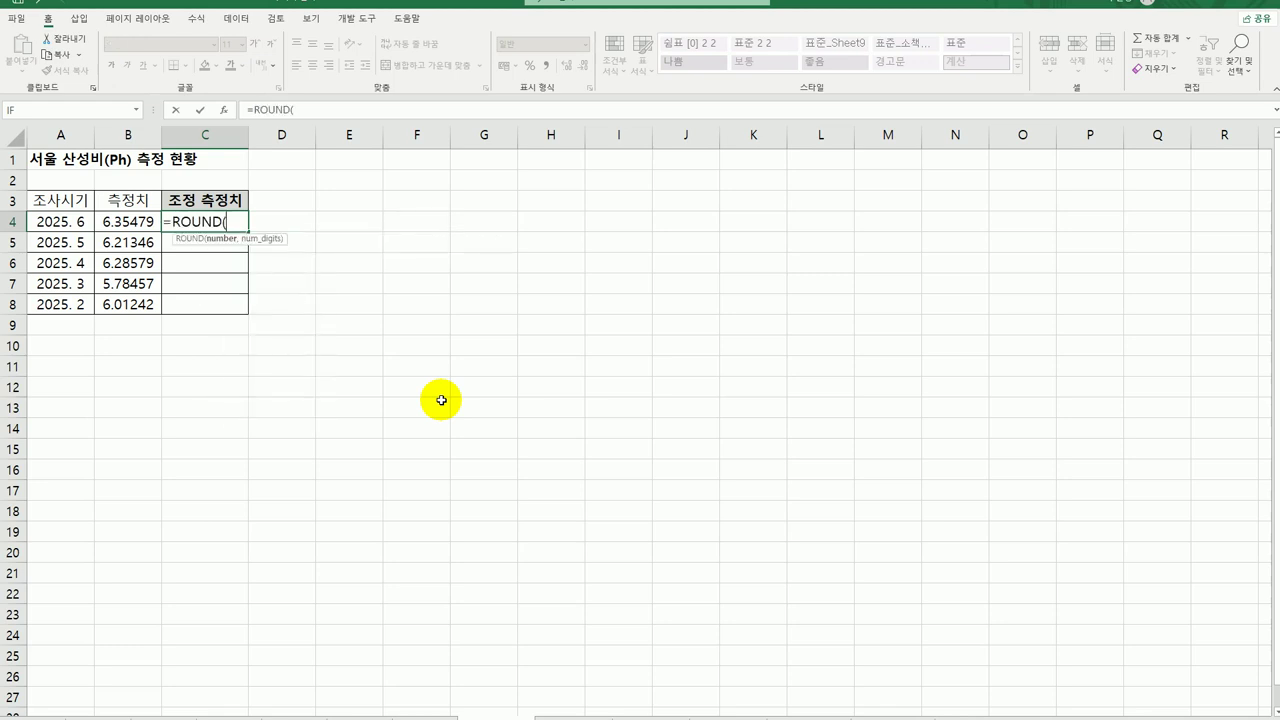
left_click(124, 220)
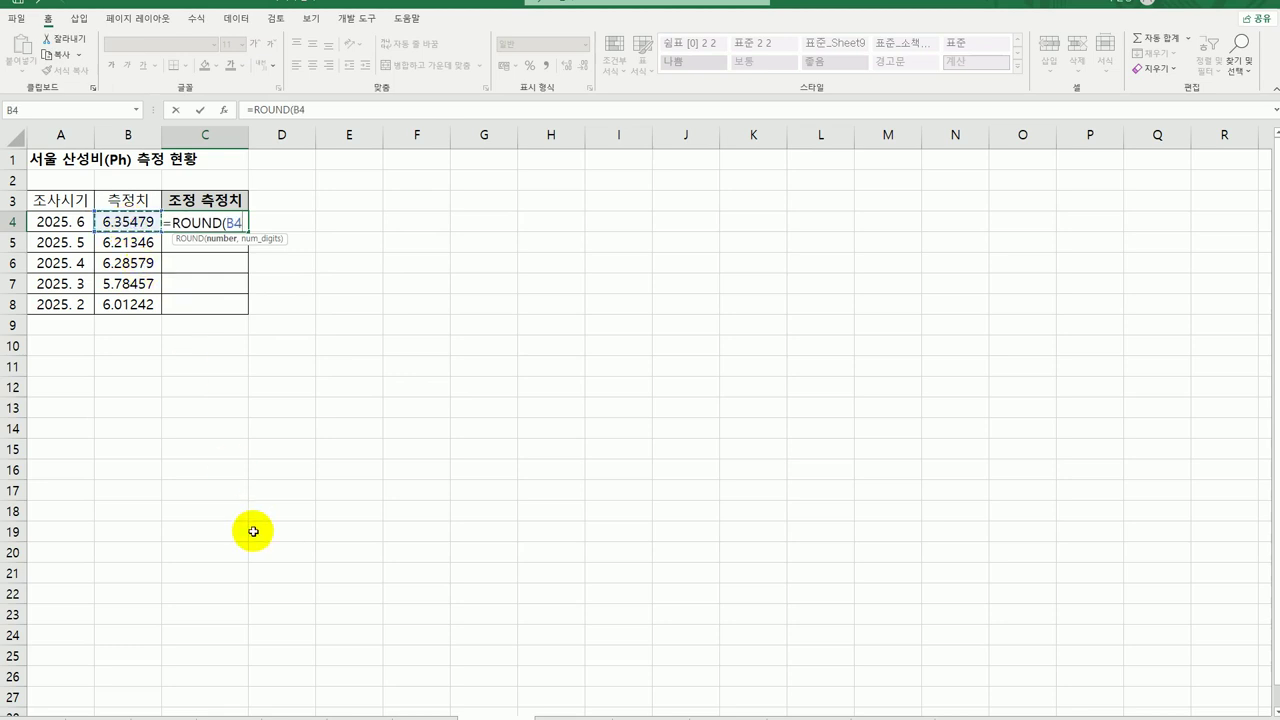
type(",")
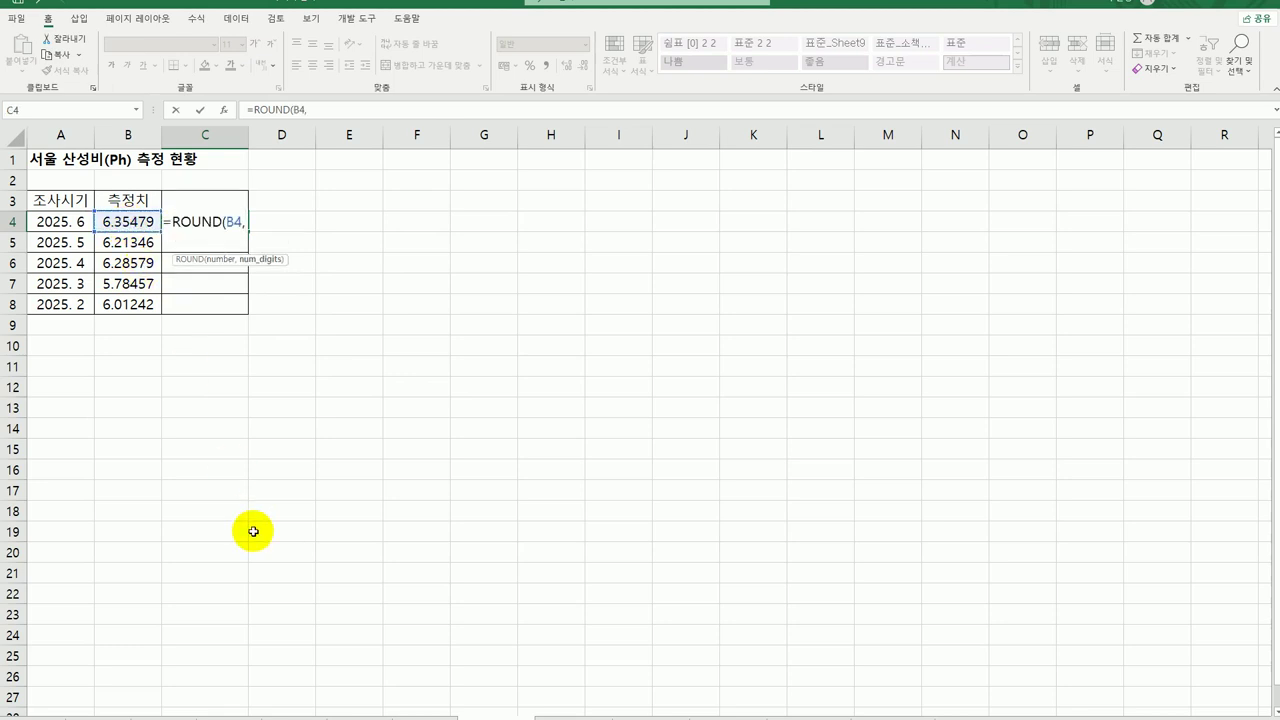
type("2")
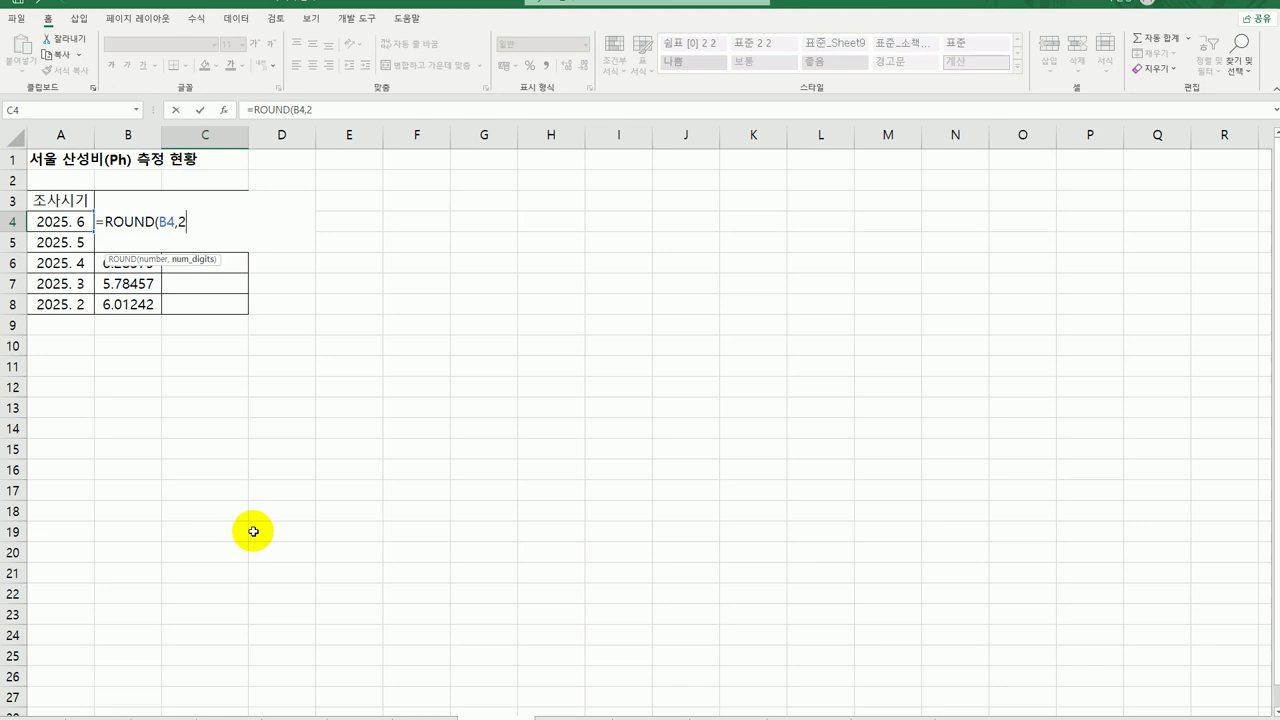
type(")")
key("Return")
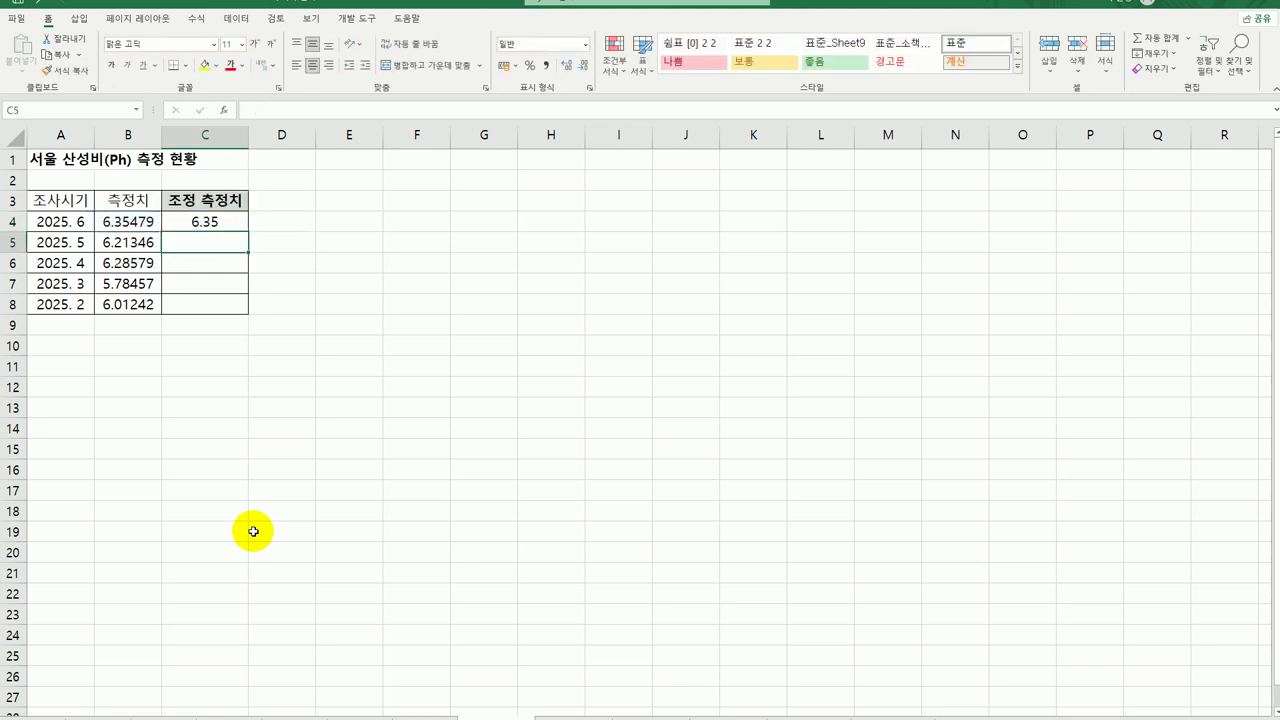
Step: Fill the C4 ROUND formula down the 조정 측정치 column through C8 and return to cell A1
left_click(244, 221)
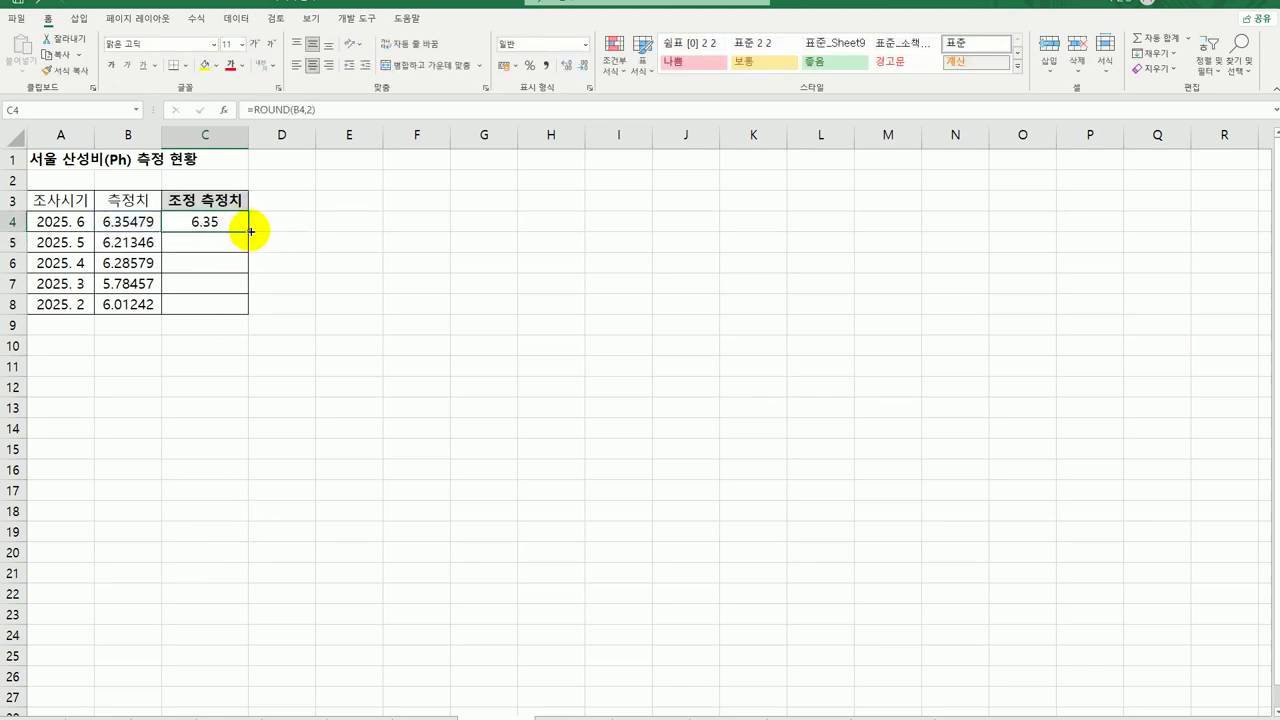
left_click_drag(250, 231, 211, 309)
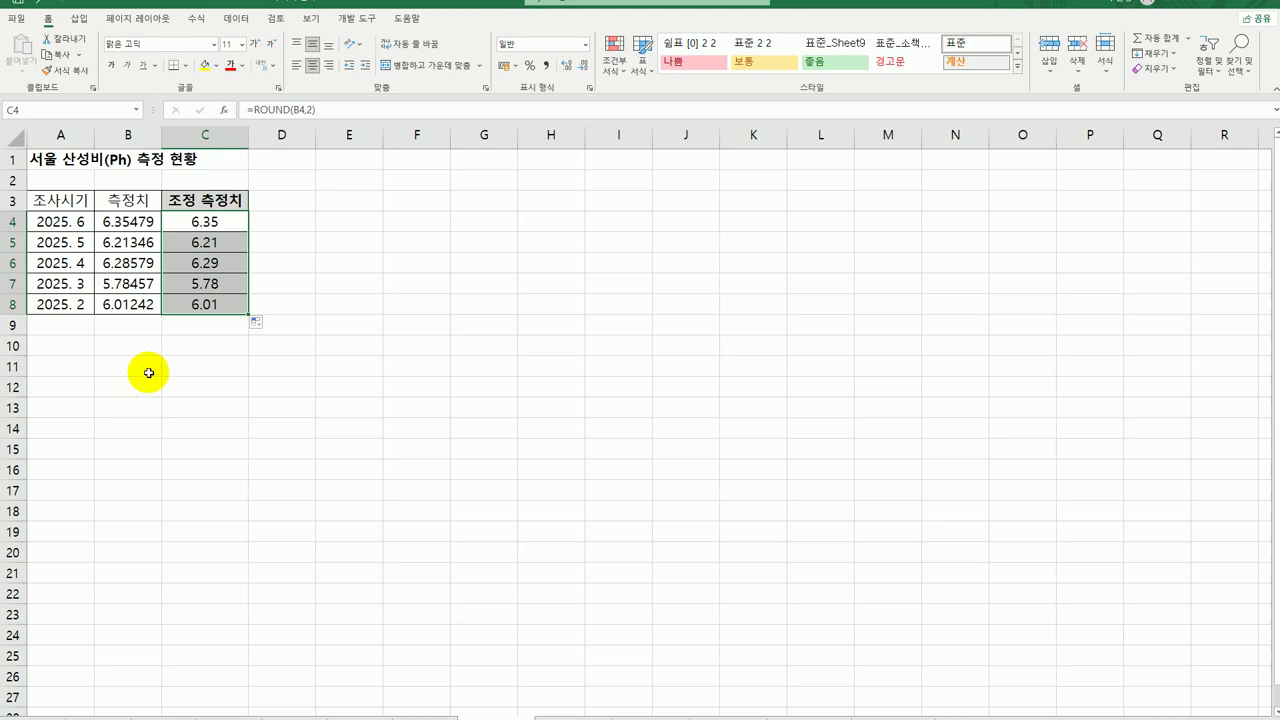
left_click(241, 303)
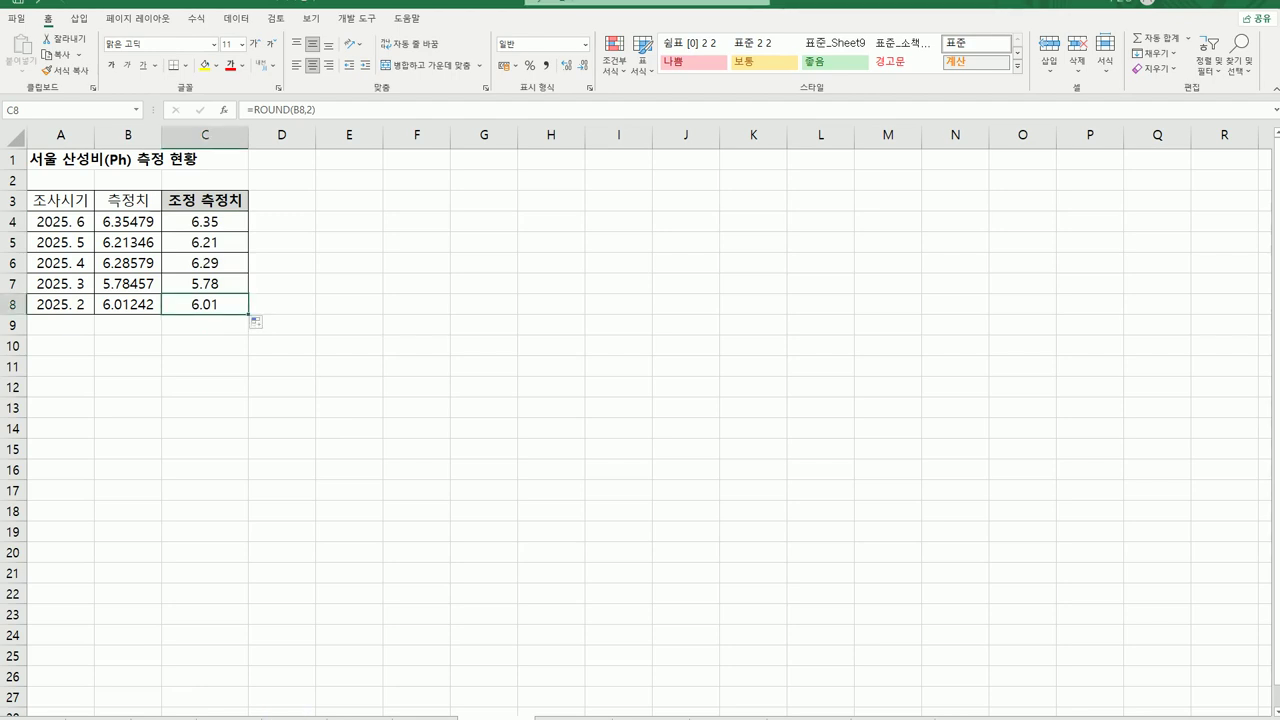
key("ctrl+Home")
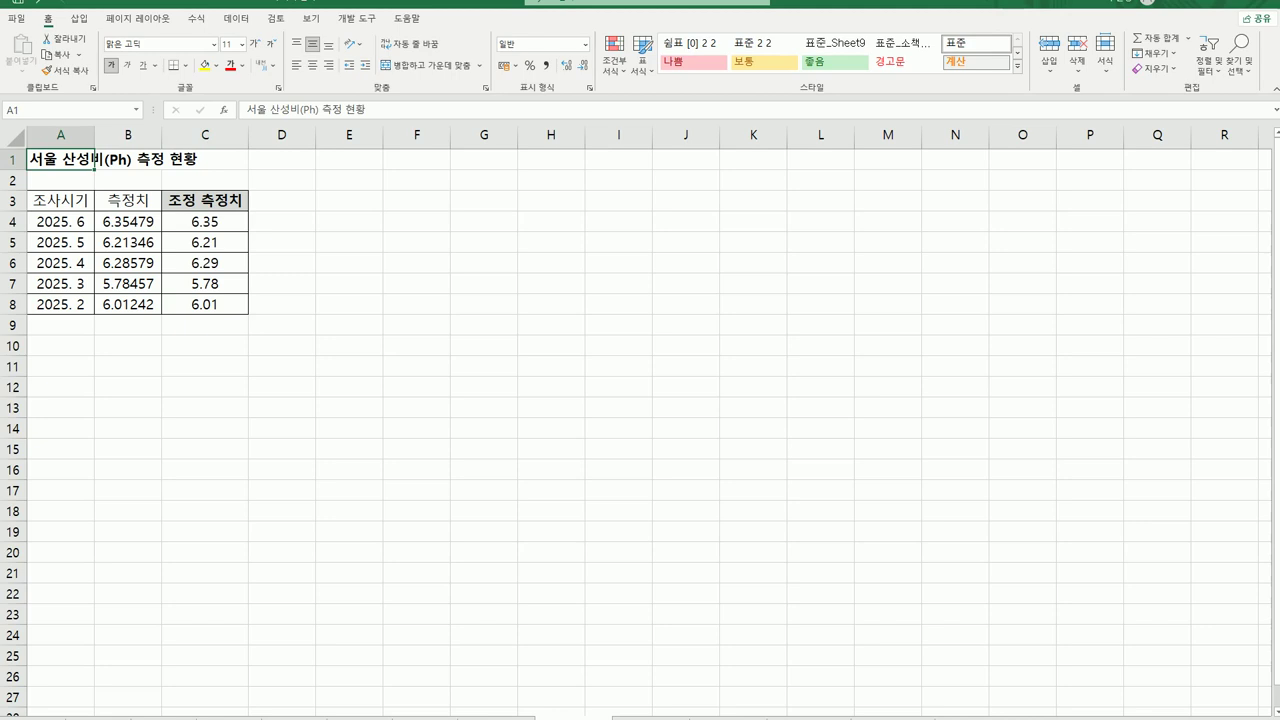
Step: Switch to the 경시대회 성적 sheet and examine the A2:E12 table, its field names in row 2 and the 출신고 condition cells
key("ctrl+Page_Down")
left_click(257, 449)
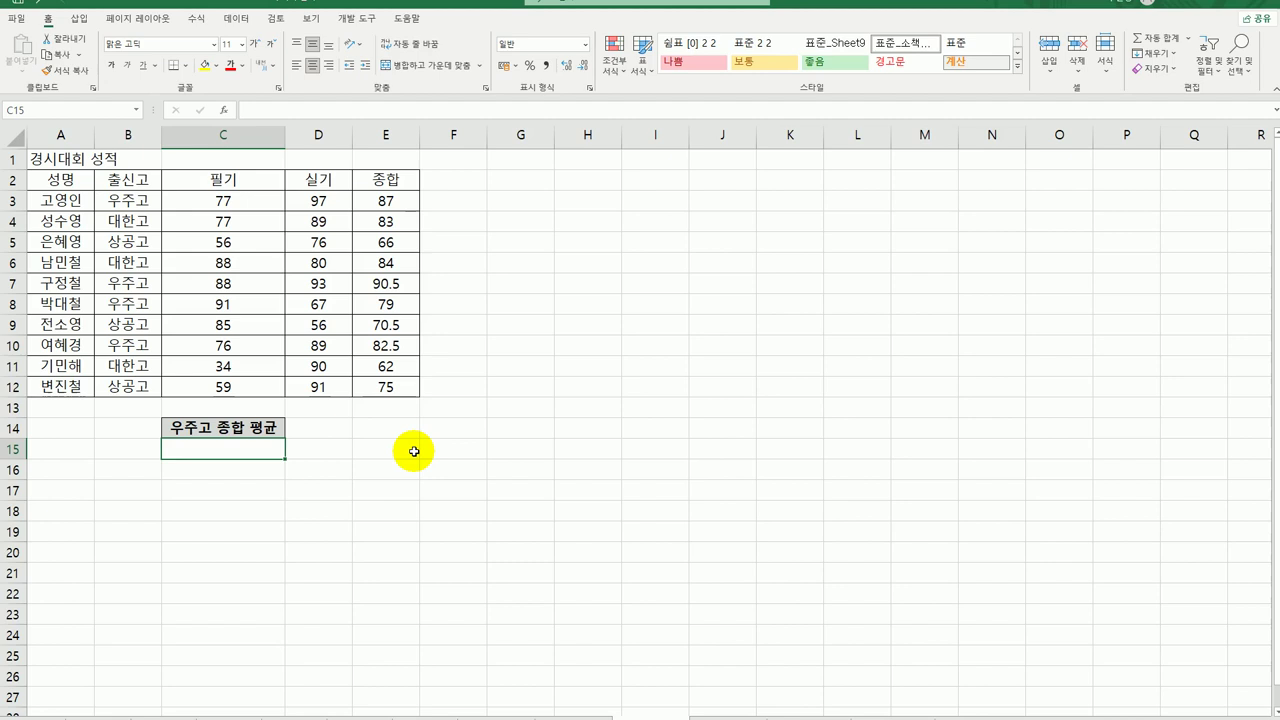
left_click(118, 177)
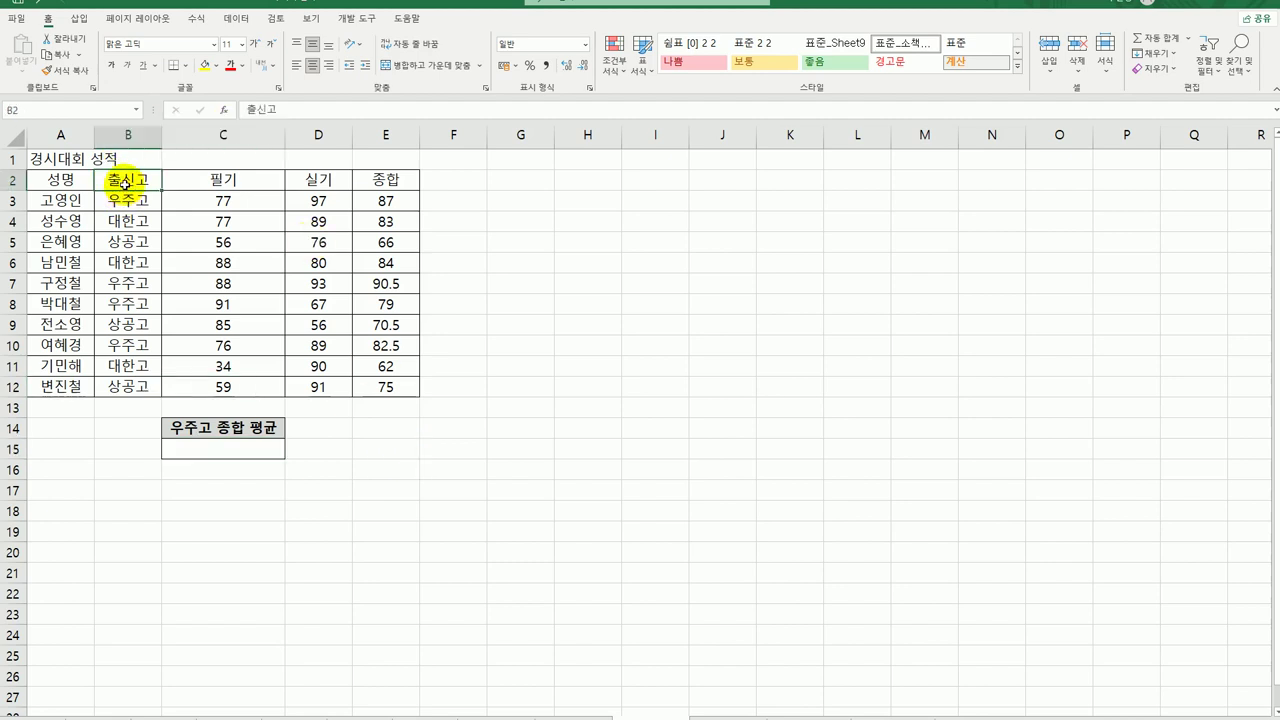
left_click(125, 205)
left_click(261, 447)
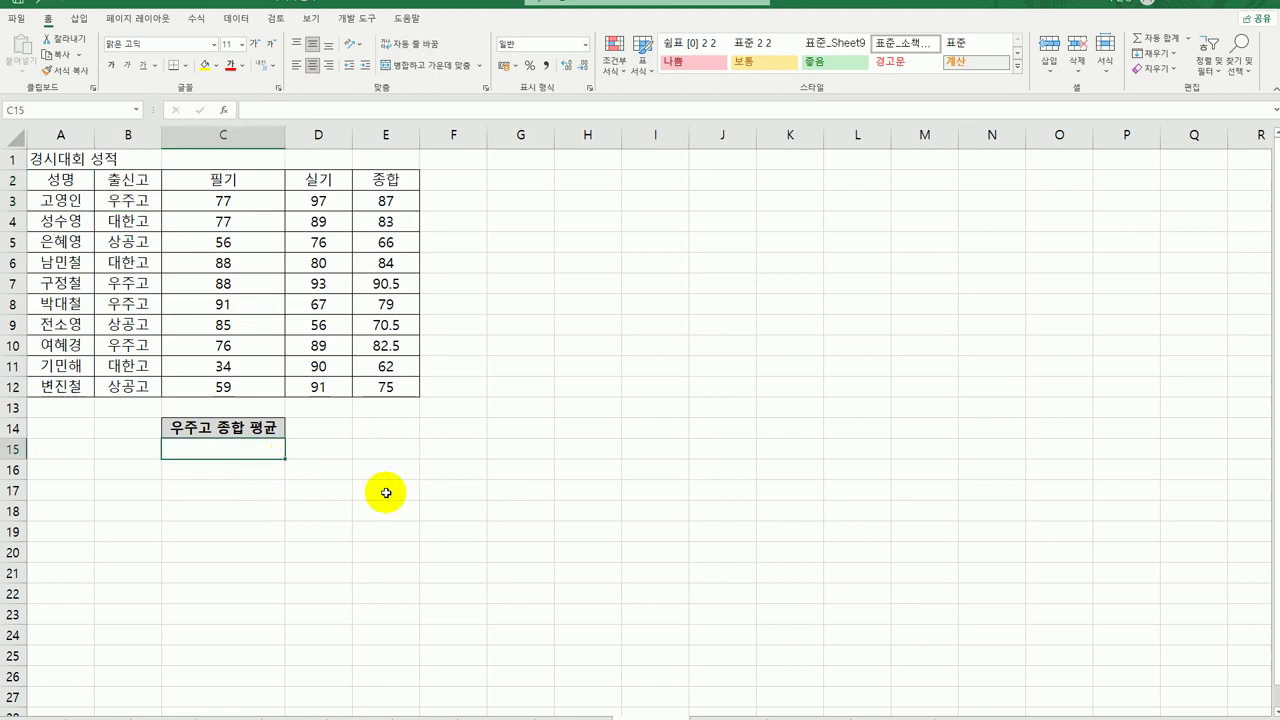
left_click_drag(62, 177, 380, 391)
left_click_drag(68, 180, 361, 184)
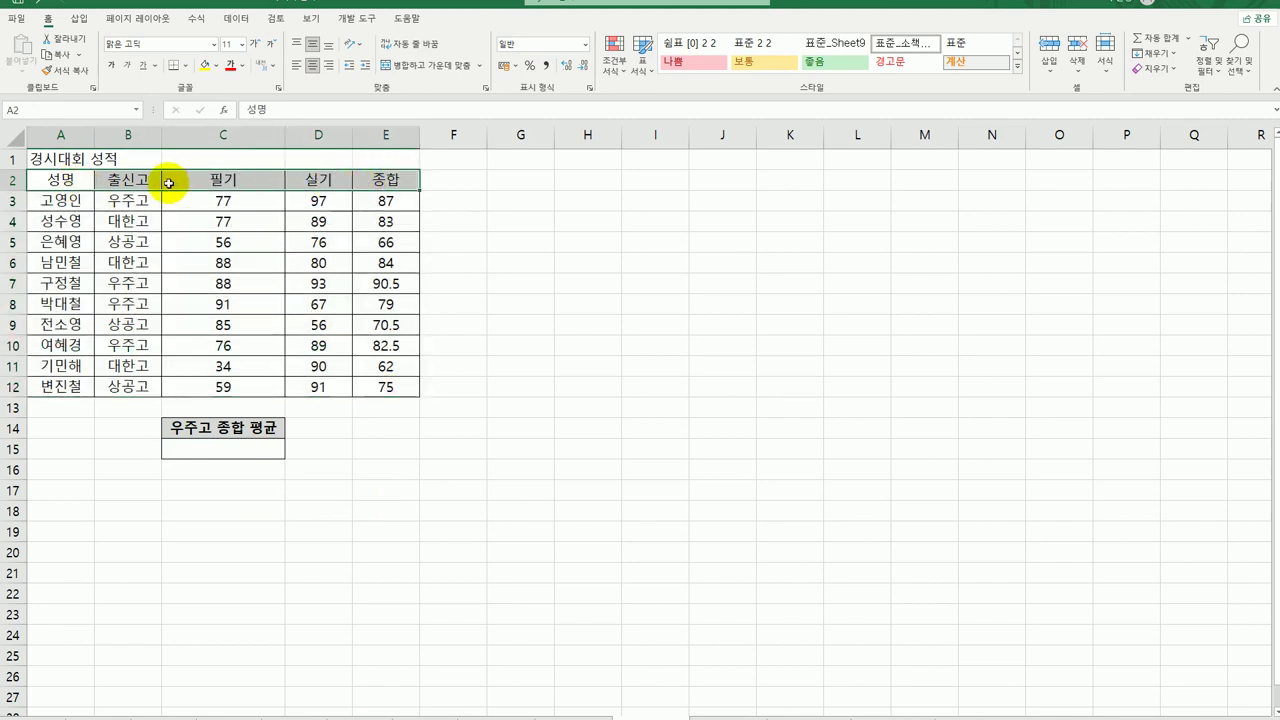
left_click_drag(76, 179, 368, 179)
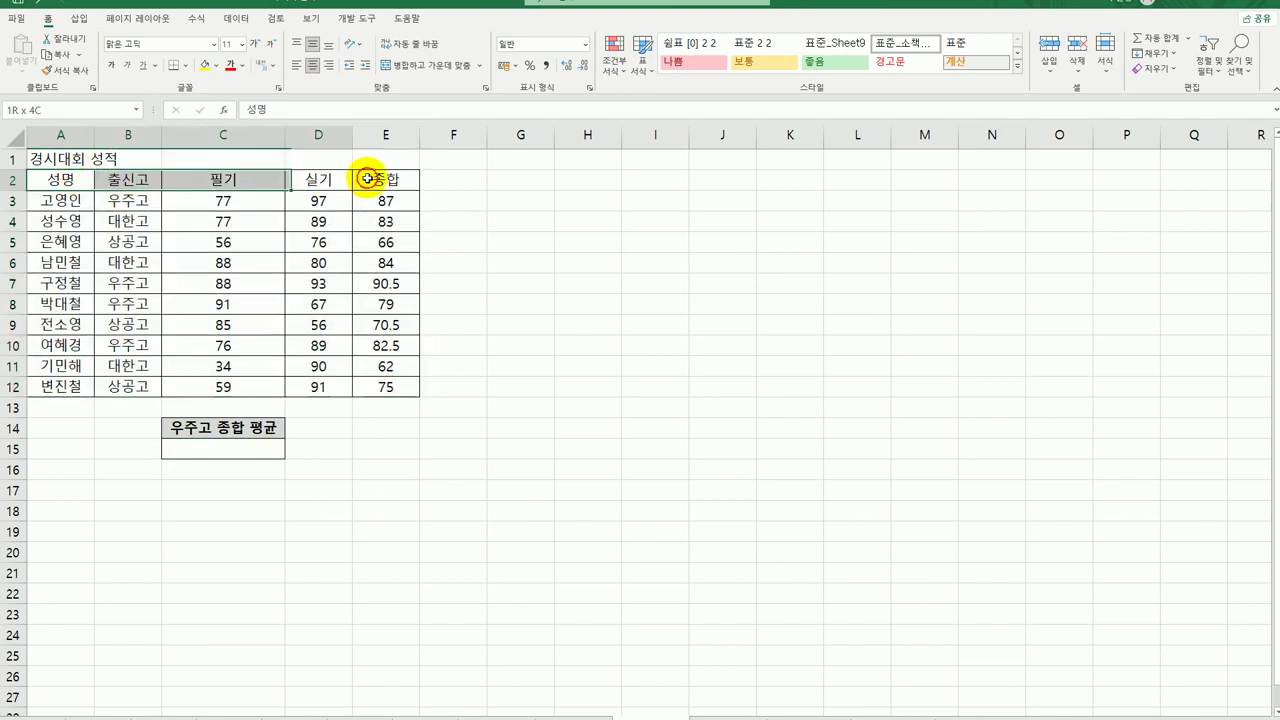
Step: Enter =DAVERAGE(A2:E12,E2,B2:B3) in cell C15 under 우주고 종합 평균
left_click(266, 448)
type("=")
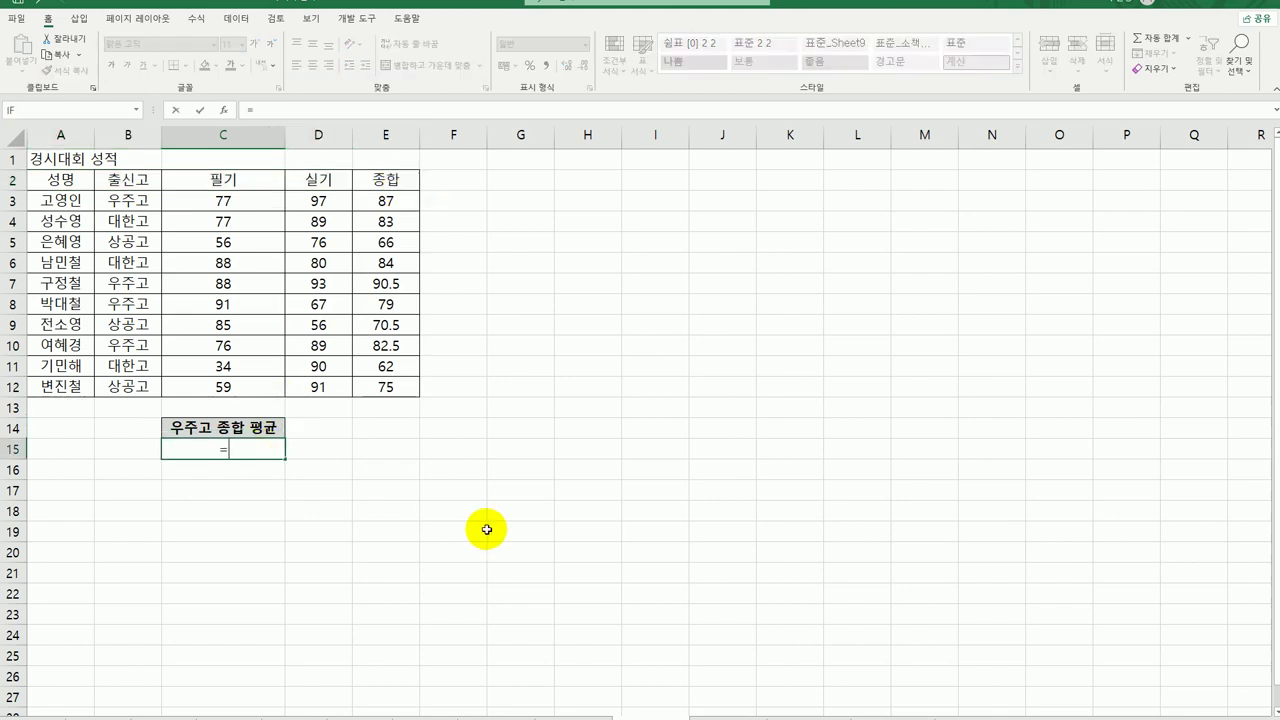
type("dav")
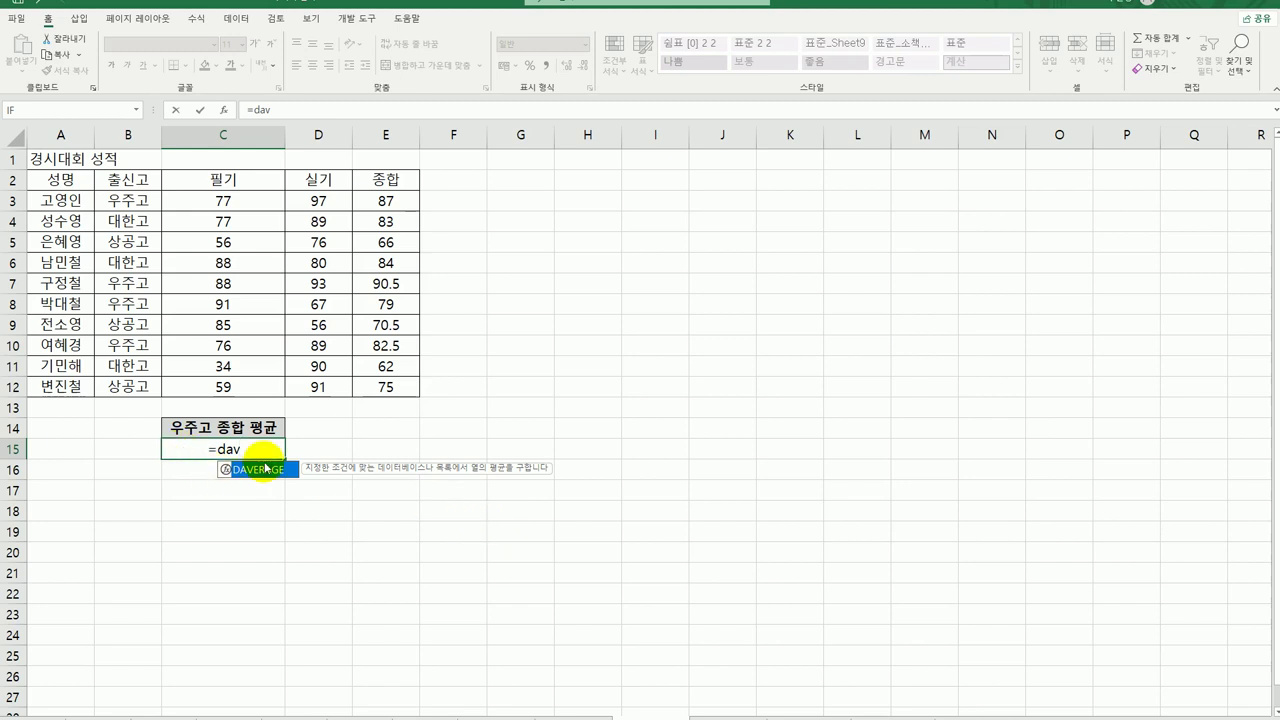
double_click(266, 474)
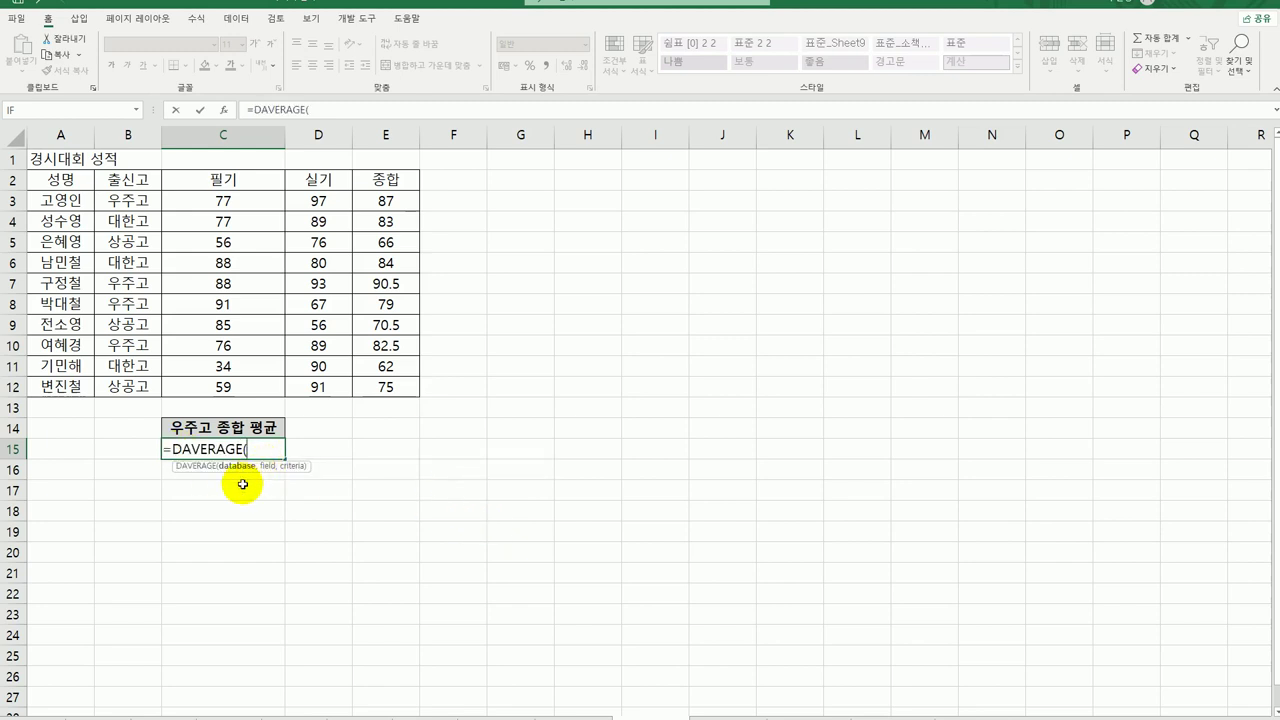
left_click(223, 109)
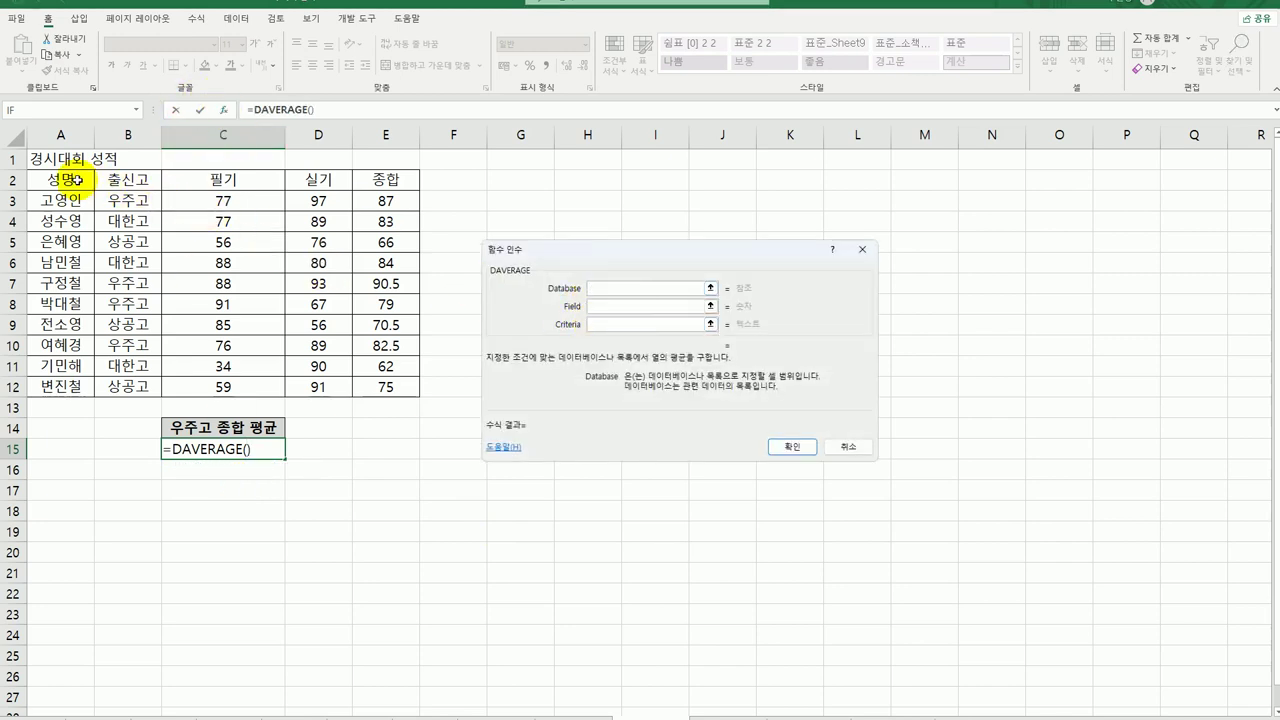
left_click_drag(77, 180, 385, 390)
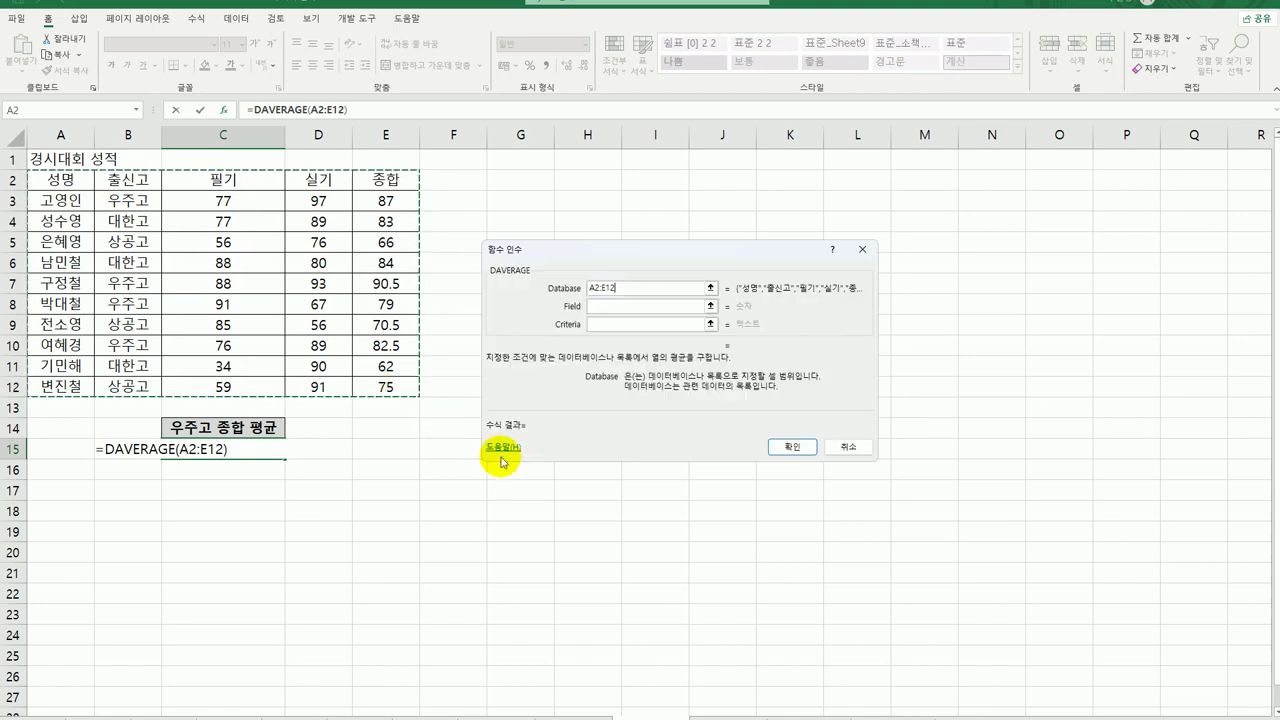
left_click(625, 306)
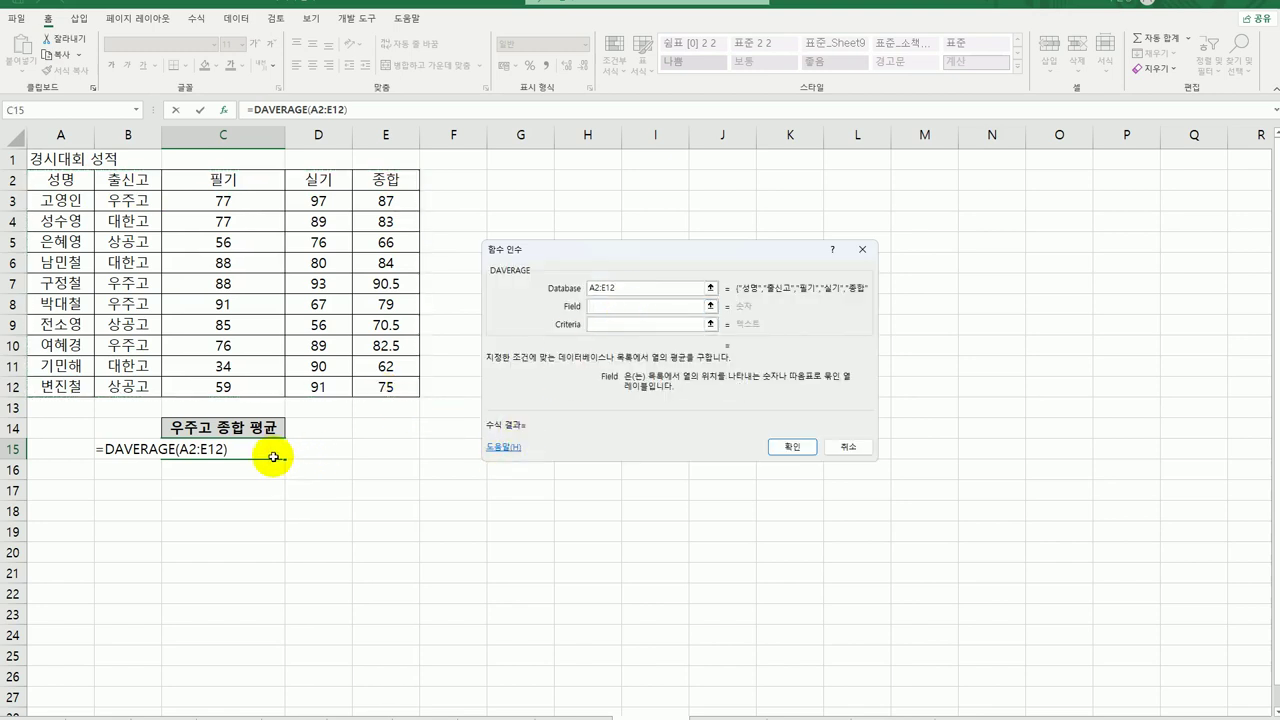
left_click(386, 180)
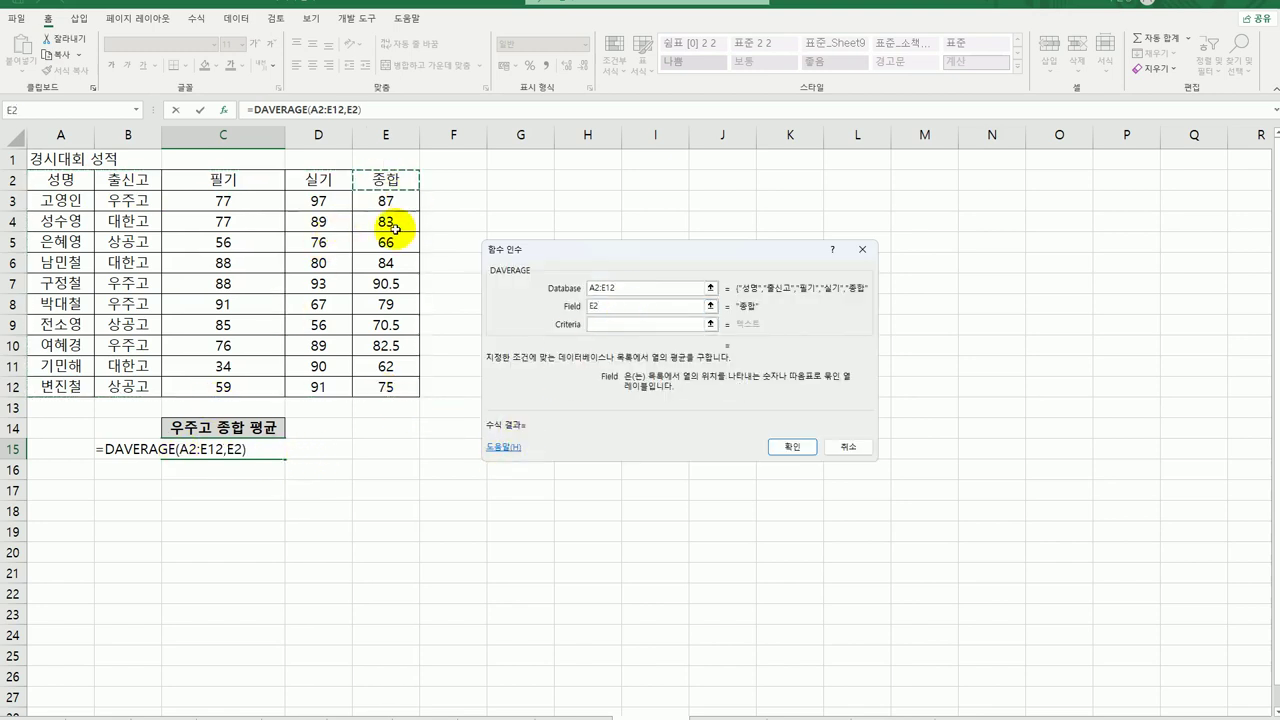
left_click(604, 327)
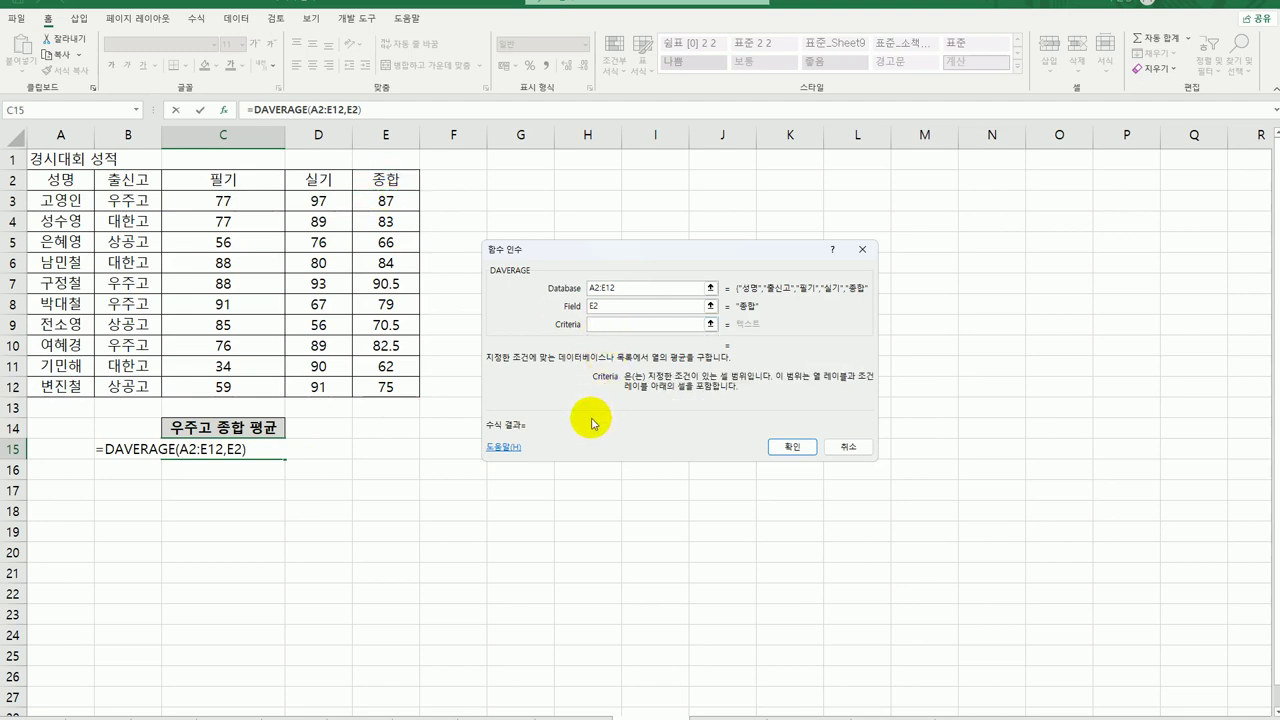
left_click_drag(128, 181, 131, 194)
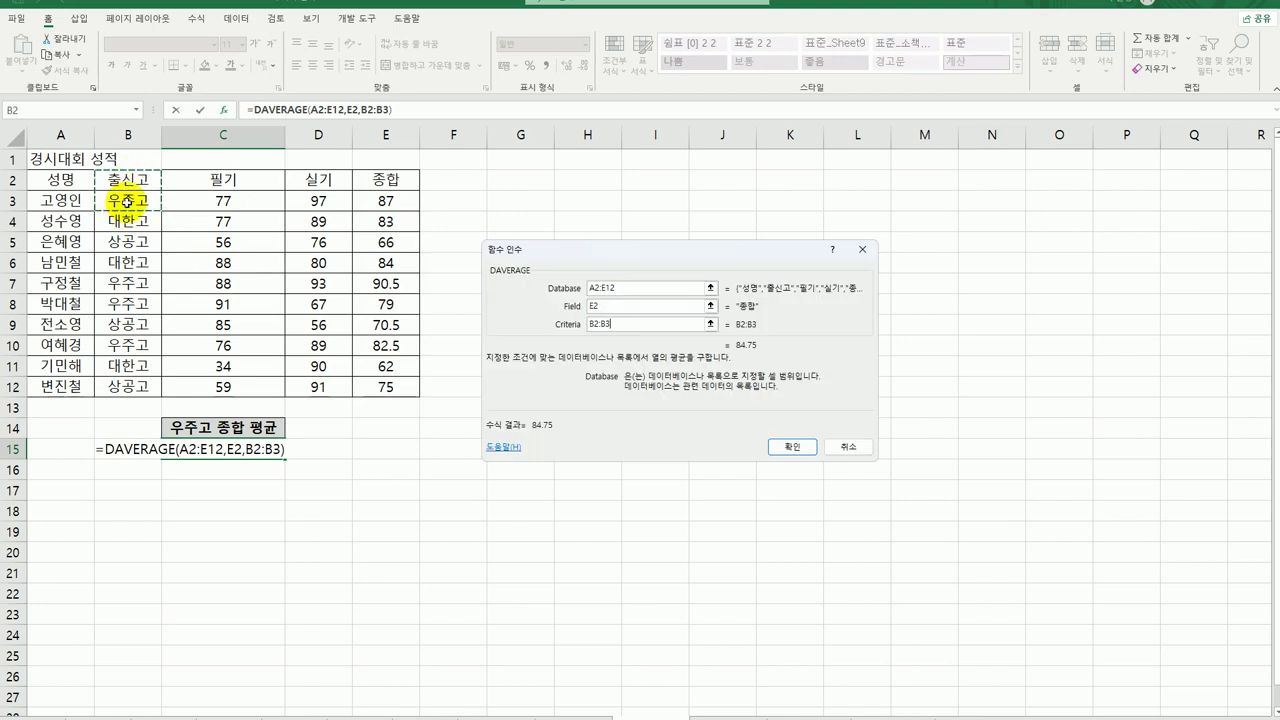
left_click(793, 450)
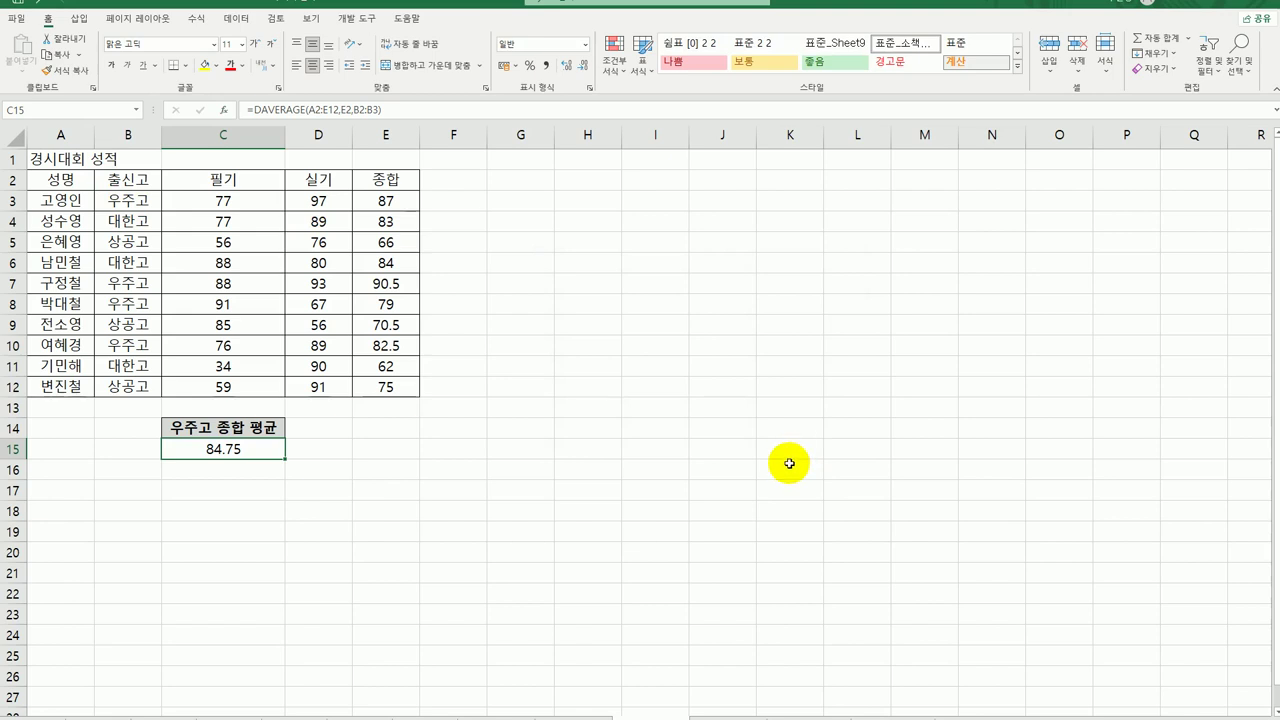
Step: Wrap the C15 DAVERAGE formula in ROUND with 1 decimal digit, giving =ROUND(DAVERAGE(A2:E12,E2,B2:B3),1)
double_click(219, 448)
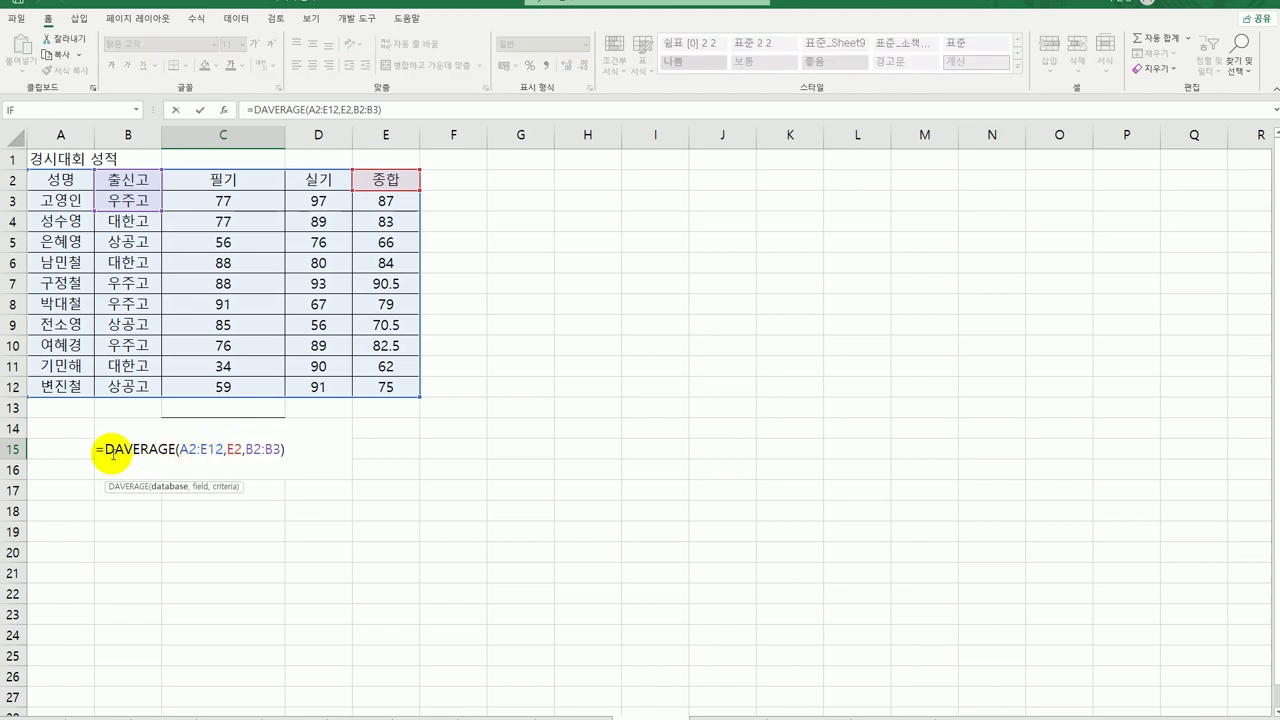
left_click(104, 449)
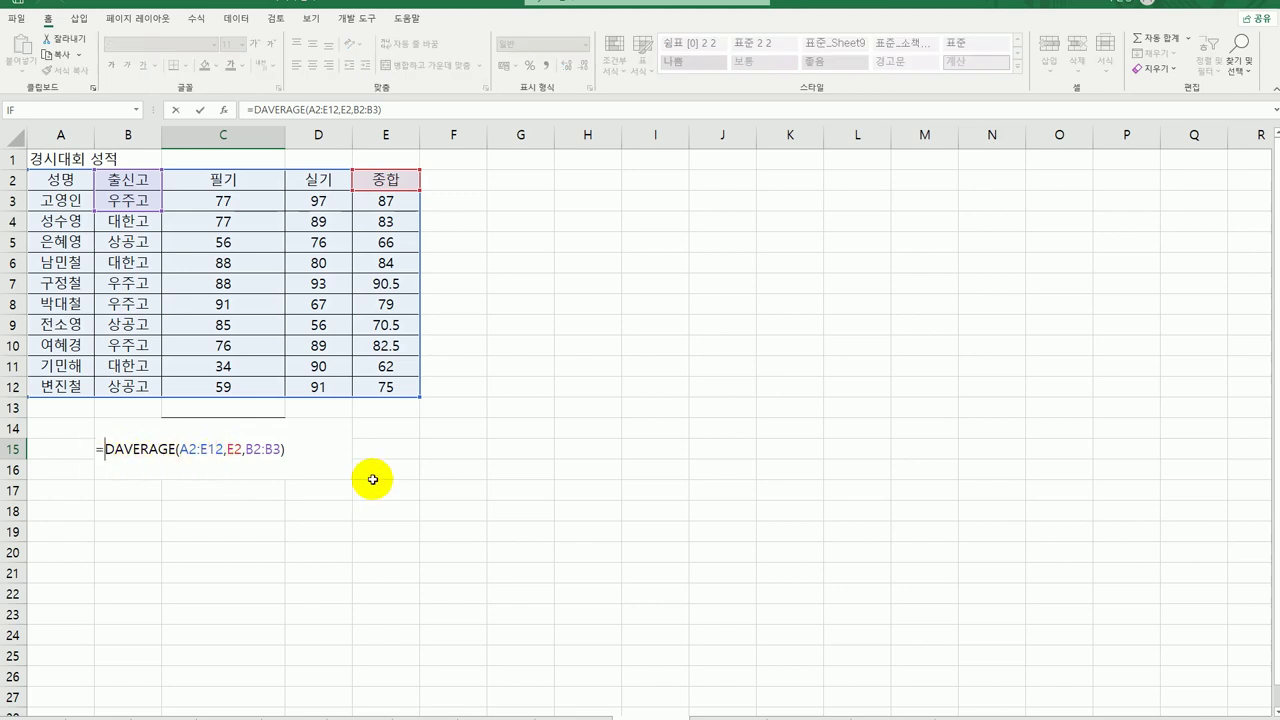
type("r")
type("oun")
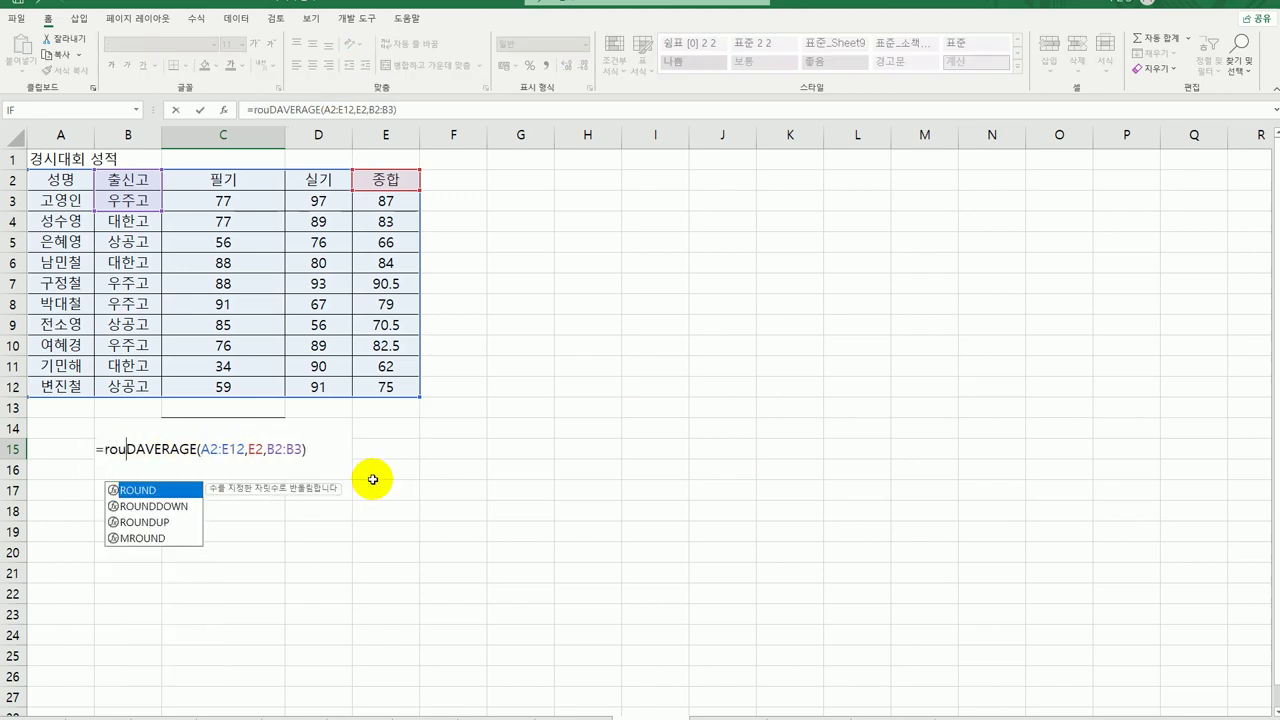
key("Tab")
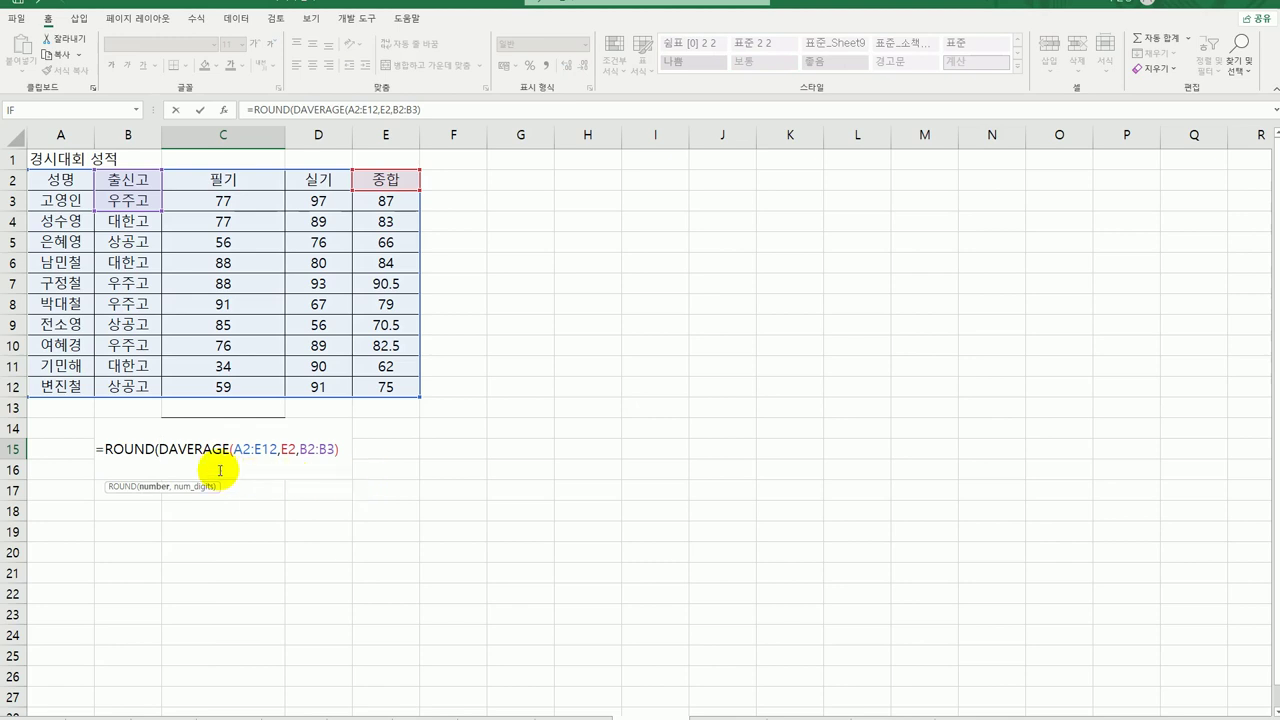
left_click(124, 449)
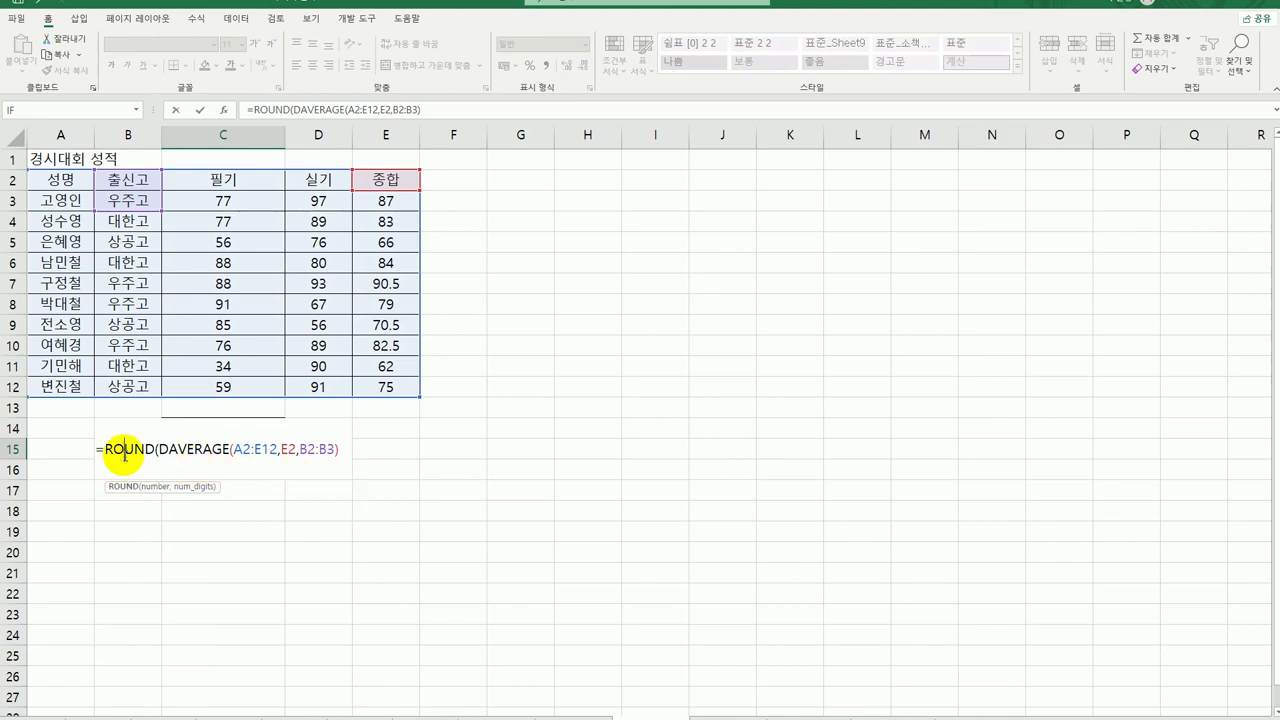
left_click(223, 110)
left_click(600, 318)
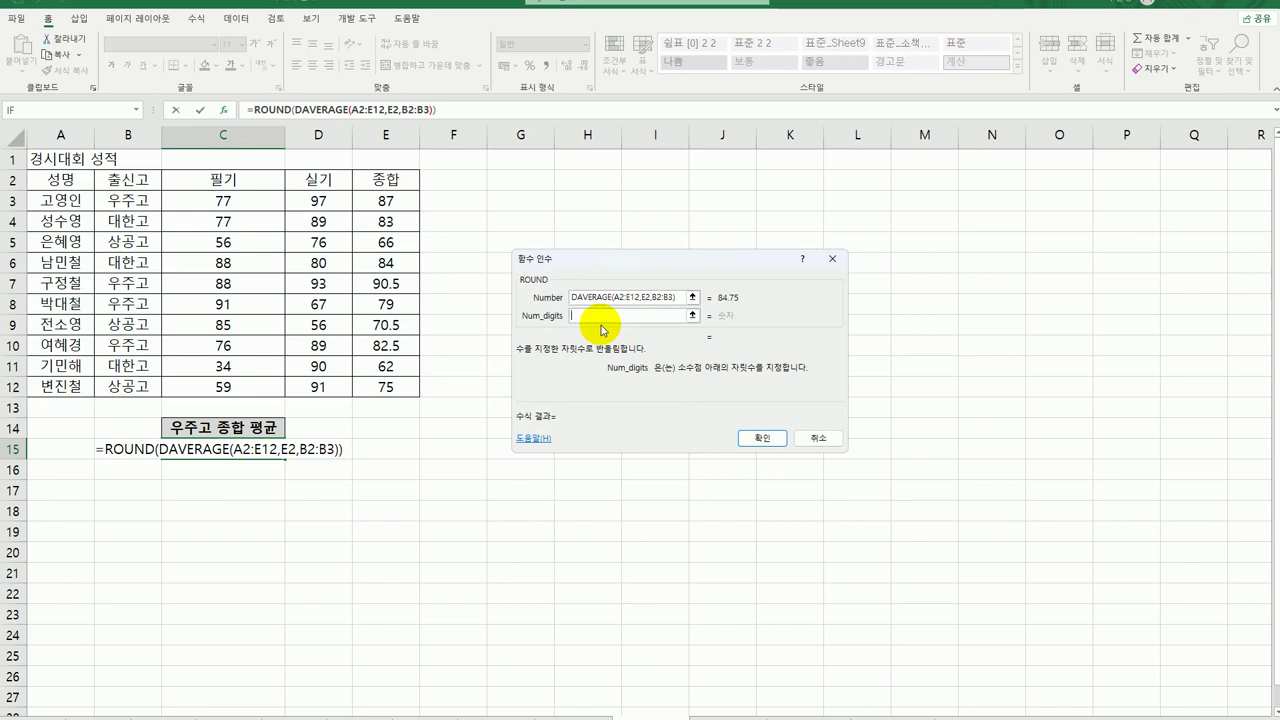
type("1")
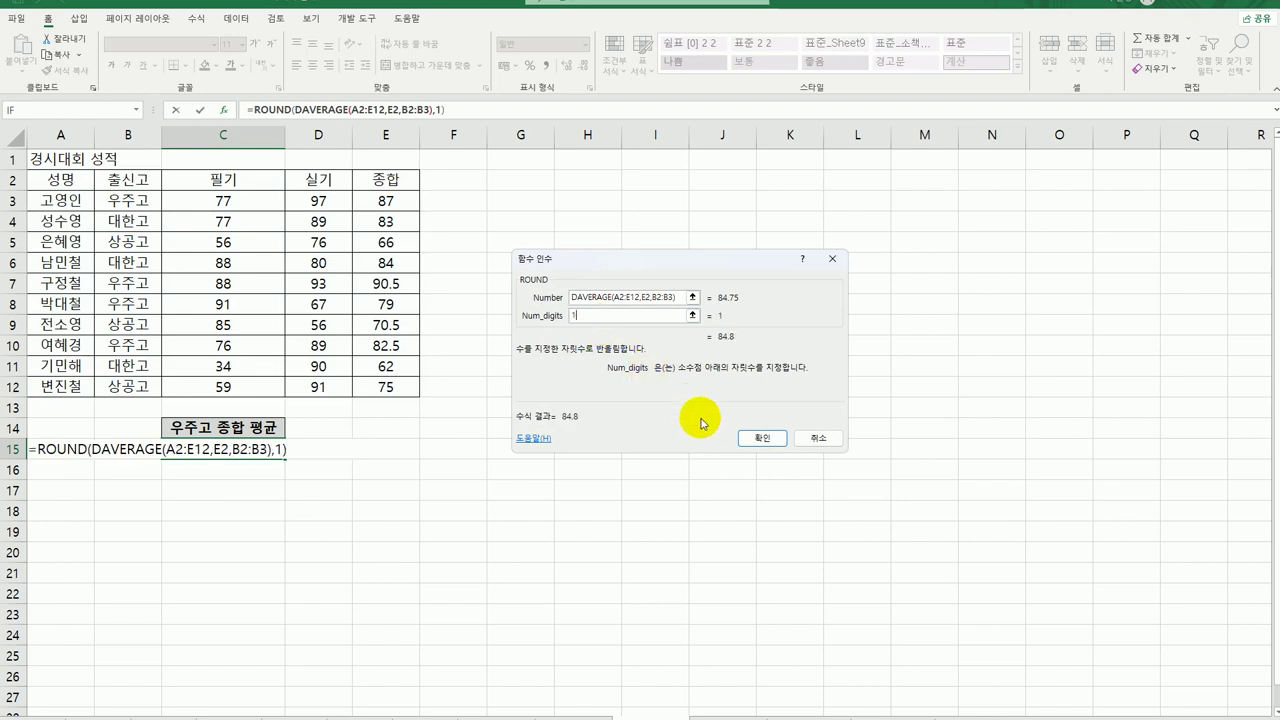
left_click(762, 442)
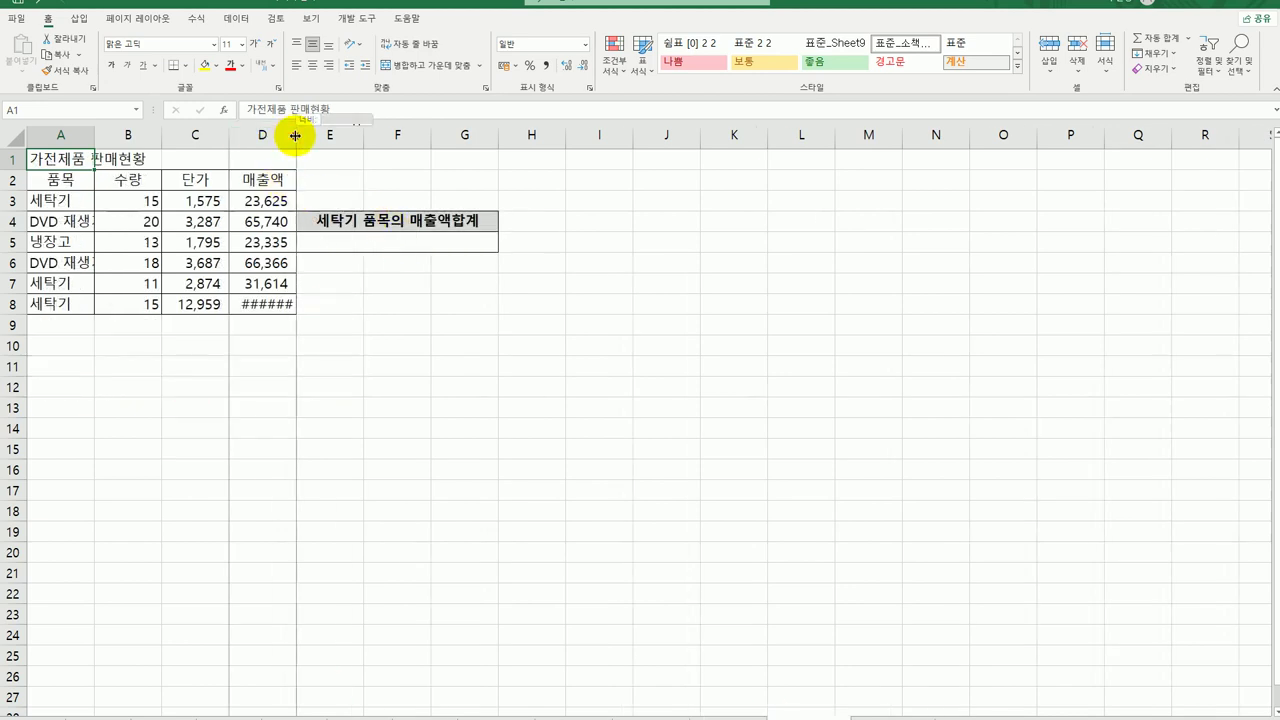
Step: On the 가전제품 판매현황 sheet, autofit the 매출액 column and widen the 품목 column to fit the full item names
double_click(296, 135)
left_click(381, 243)
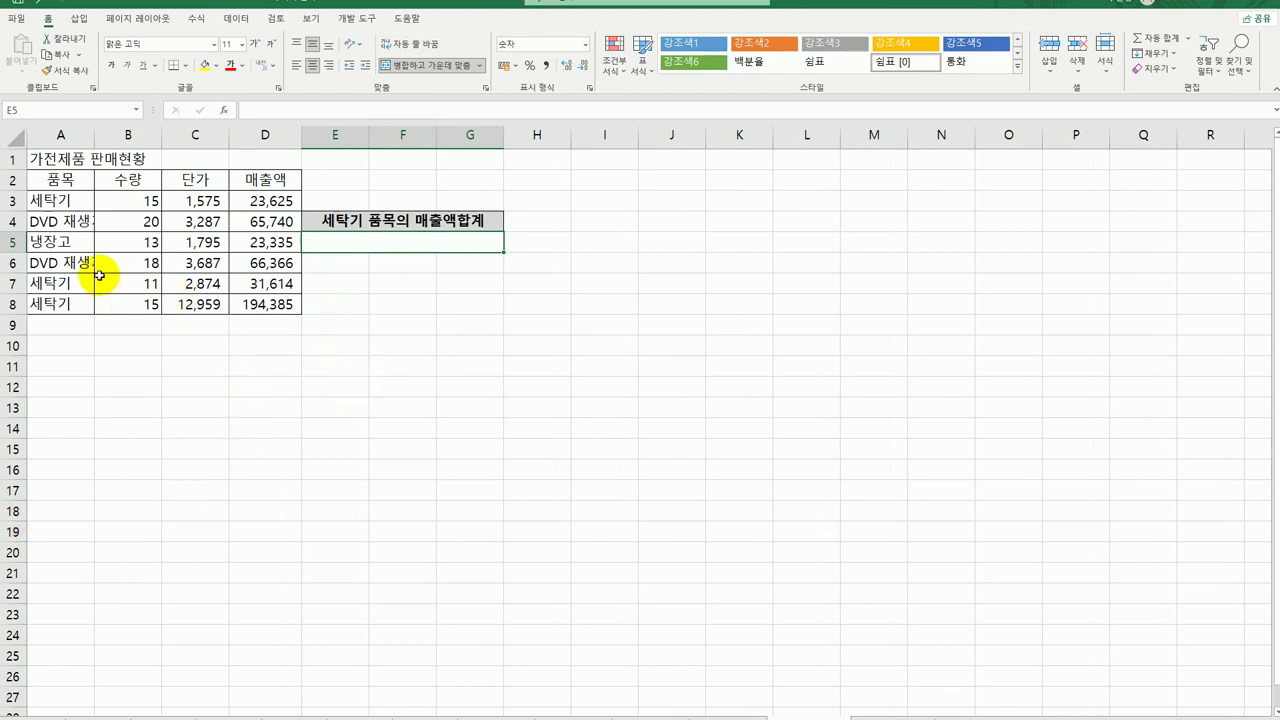
left_click(60, 200)
left_click_drag(91, 137, 118, 136)
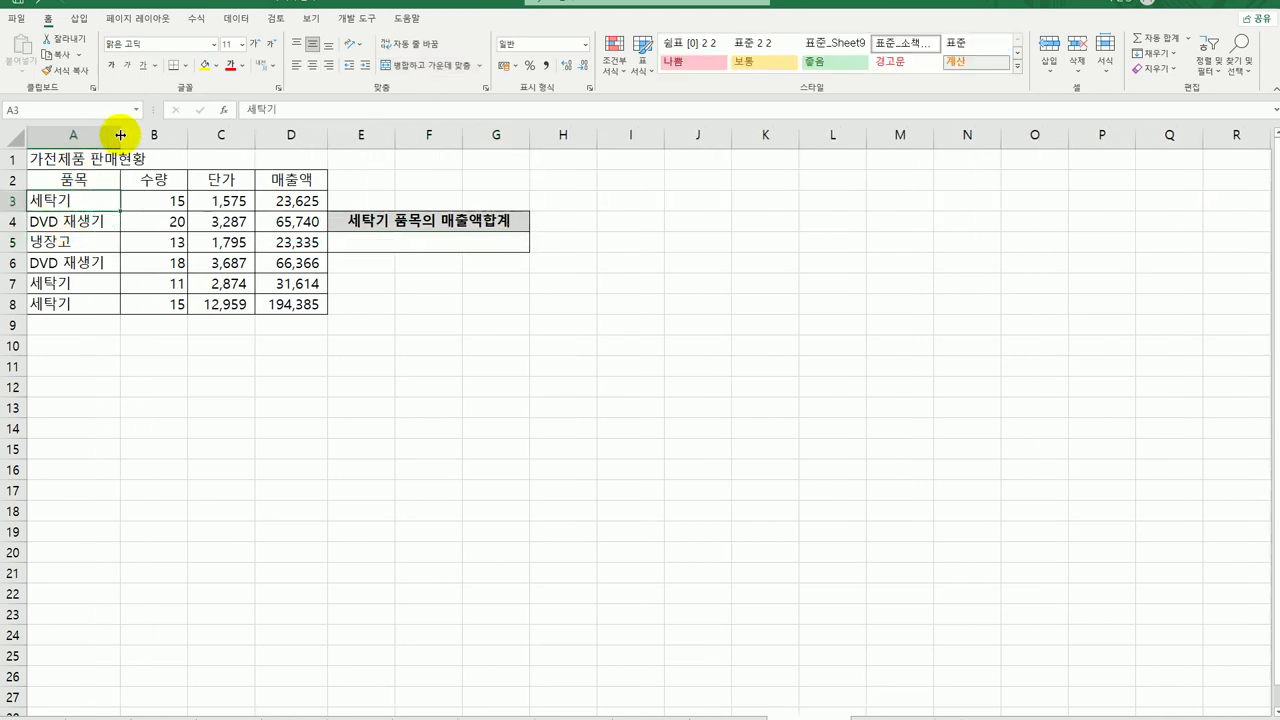
left_click(300, 200)
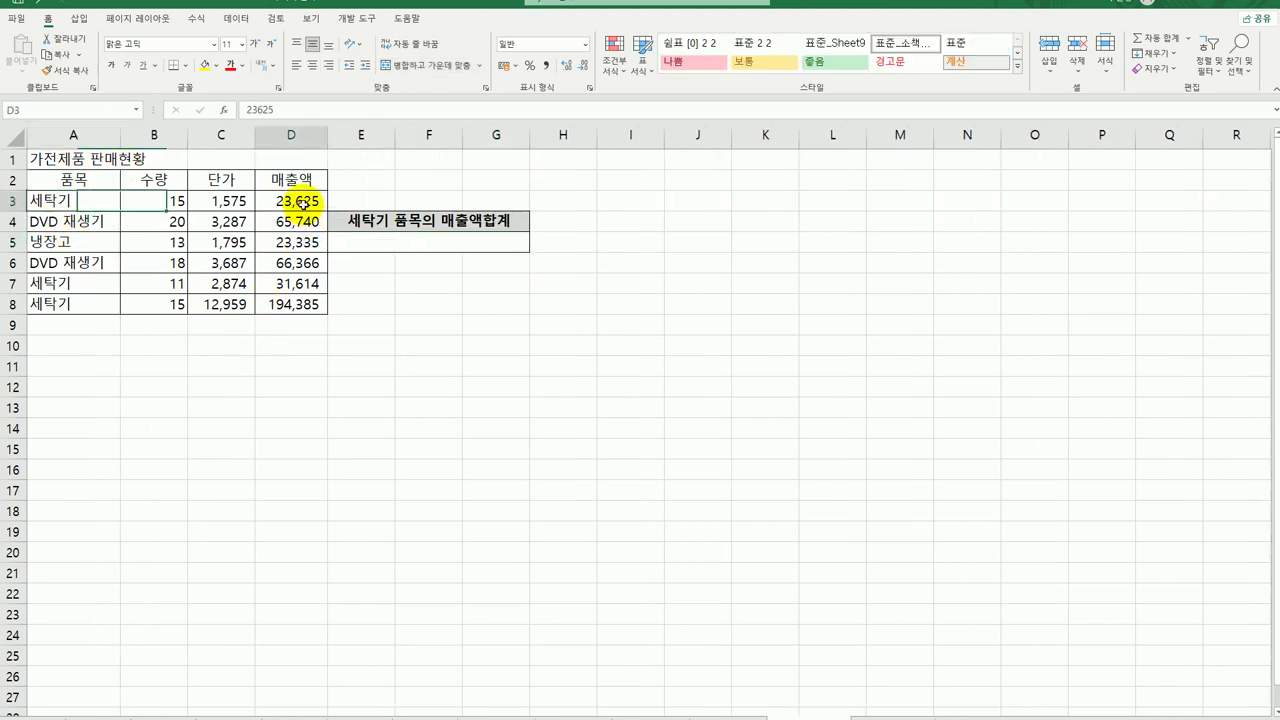
Step: Enter =DSUM(A2:D8,D2,A2:A3) in cell E5 under 세탁기 품목의 매출액합계
left_click(357, 242)
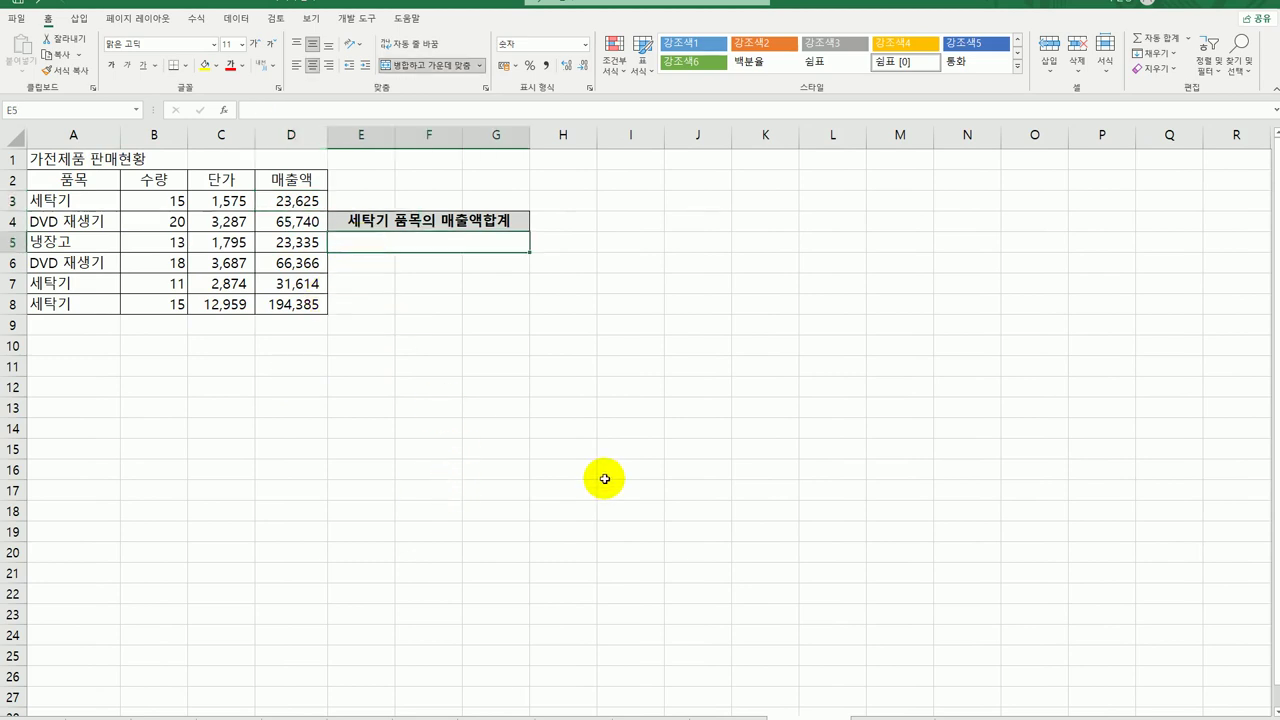
type("=")
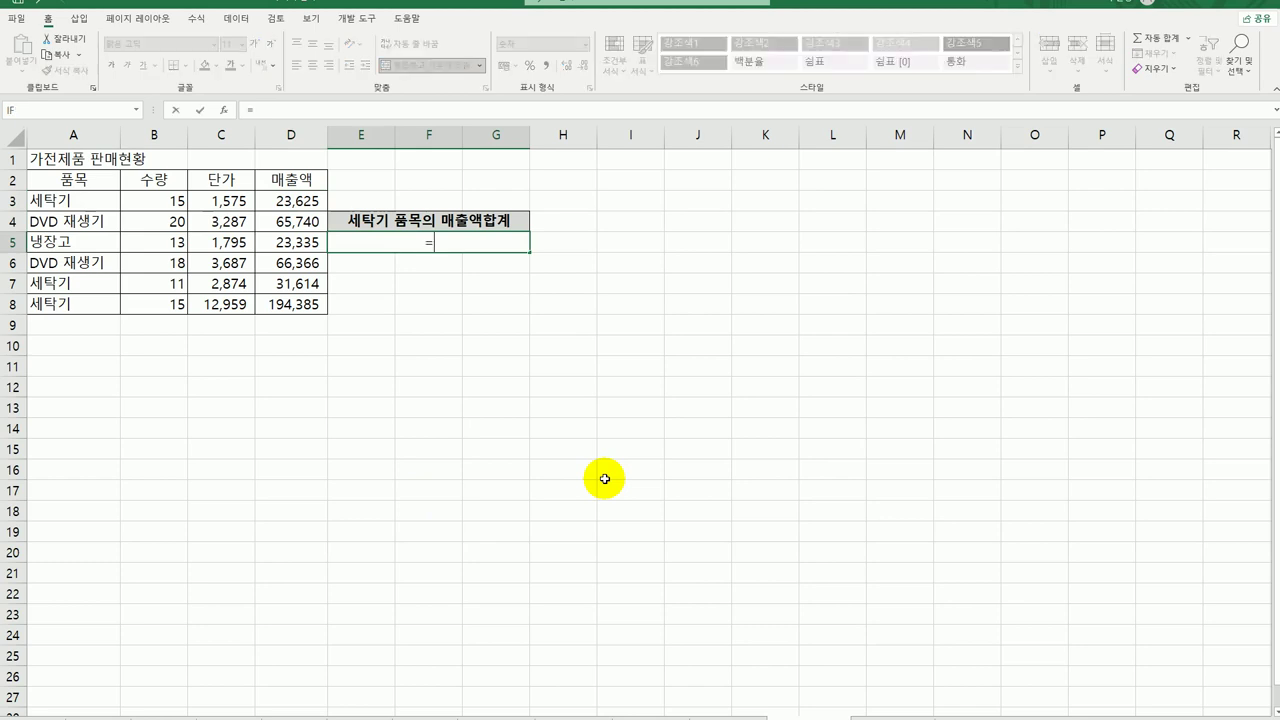
type("dsu")
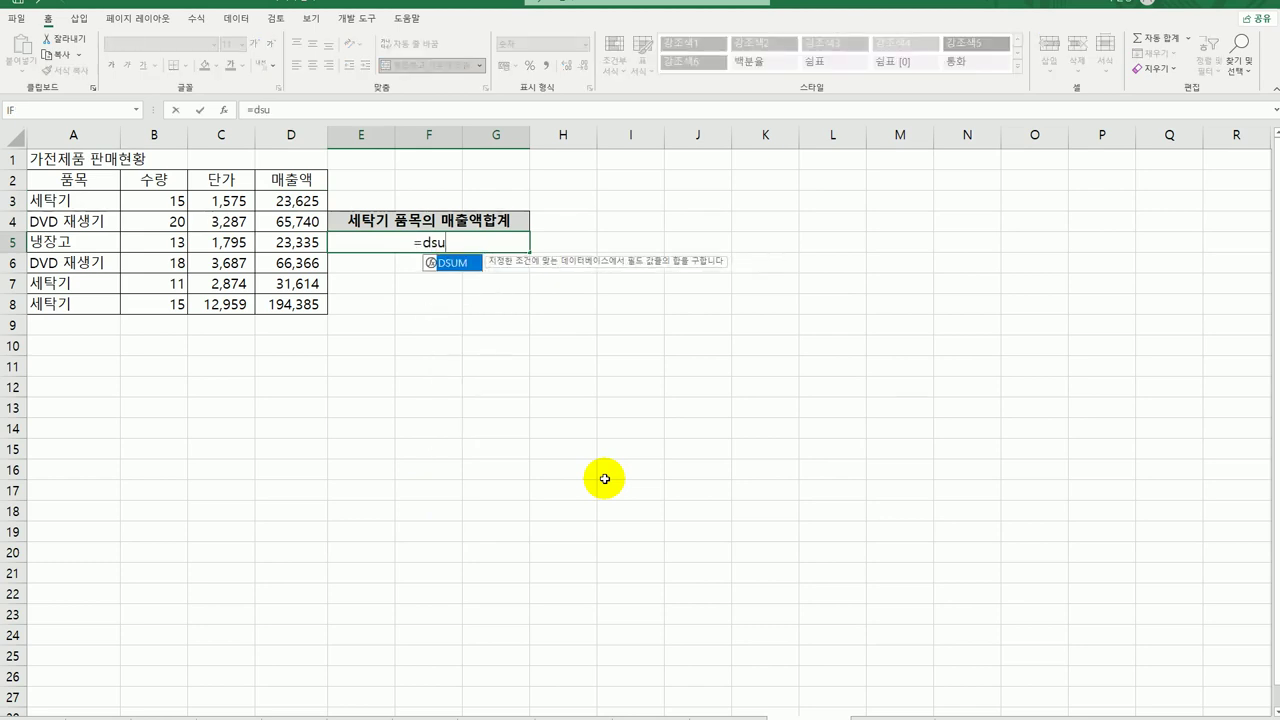
key("Tab")
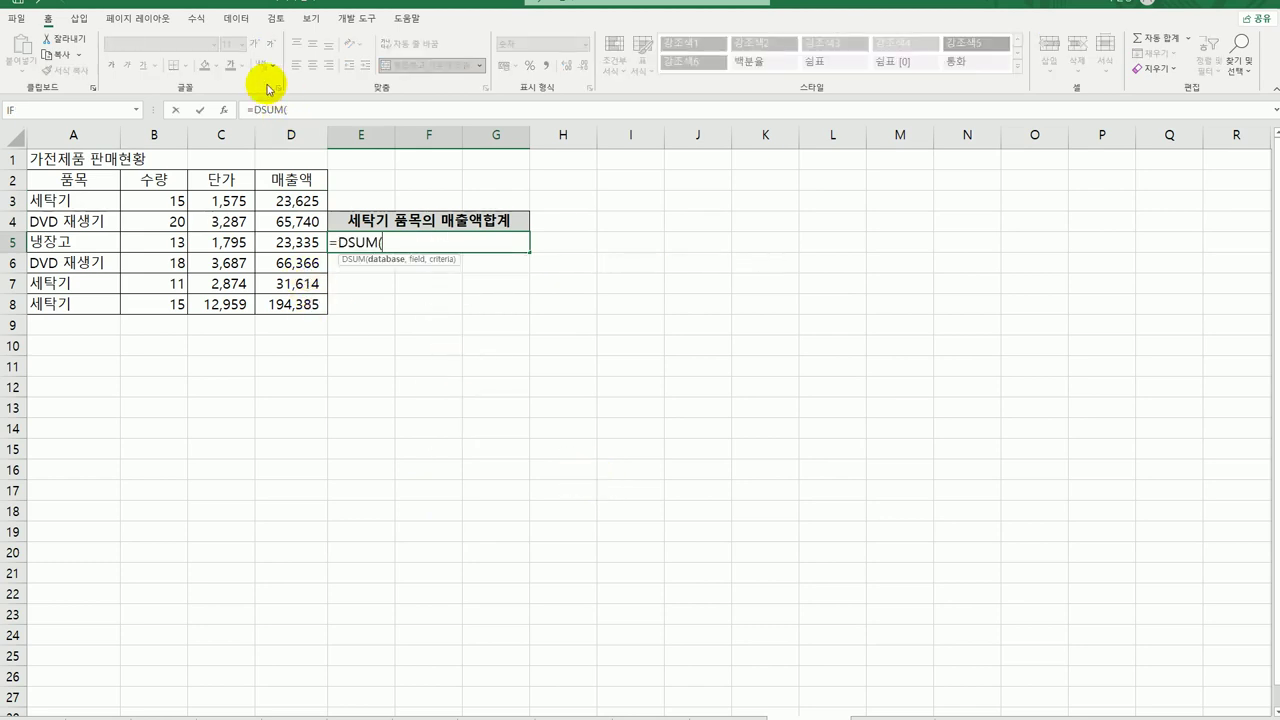
left_click(224, 109)
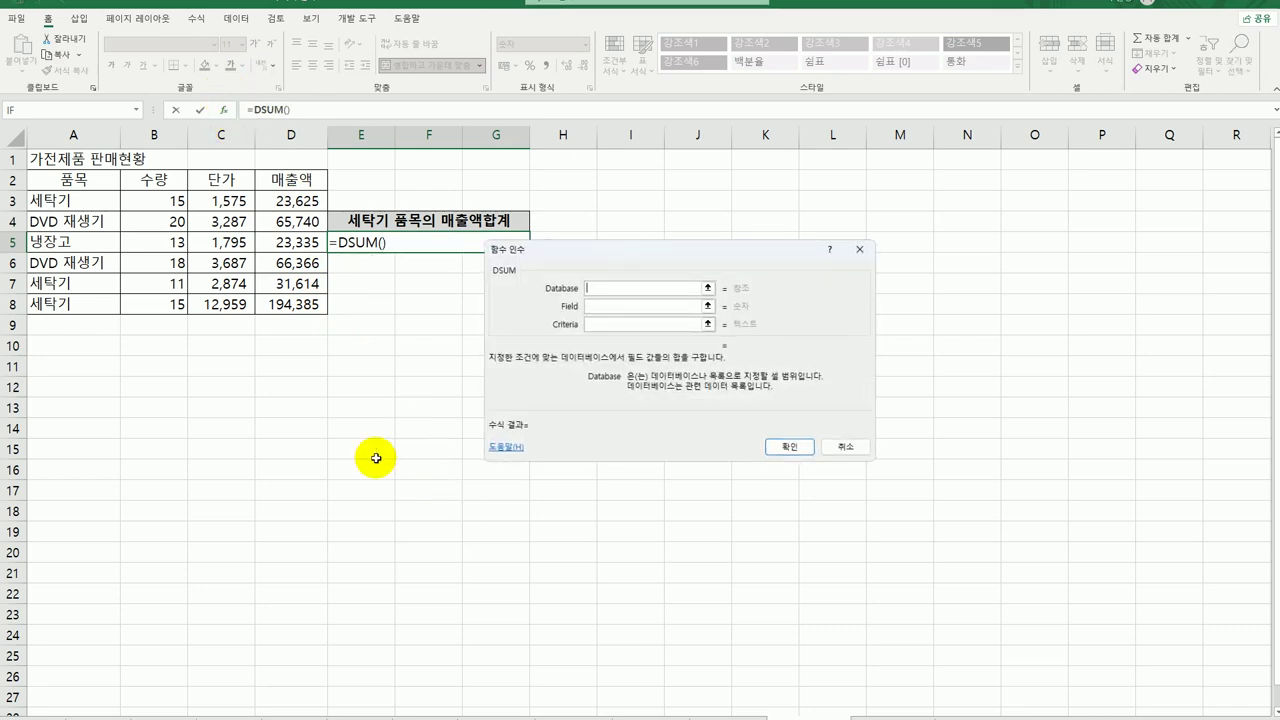
left_click_drag(72, 180, 276, 307)
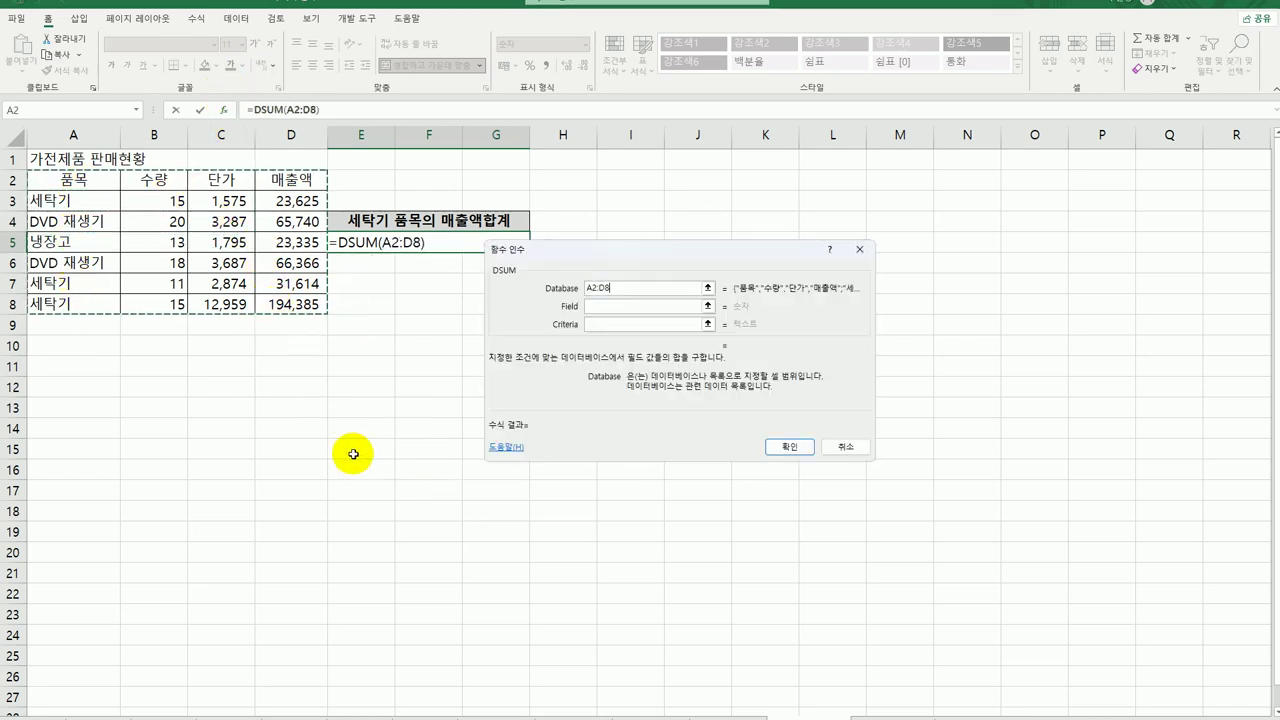
left_click(634, 307)
left_click(319, 186)
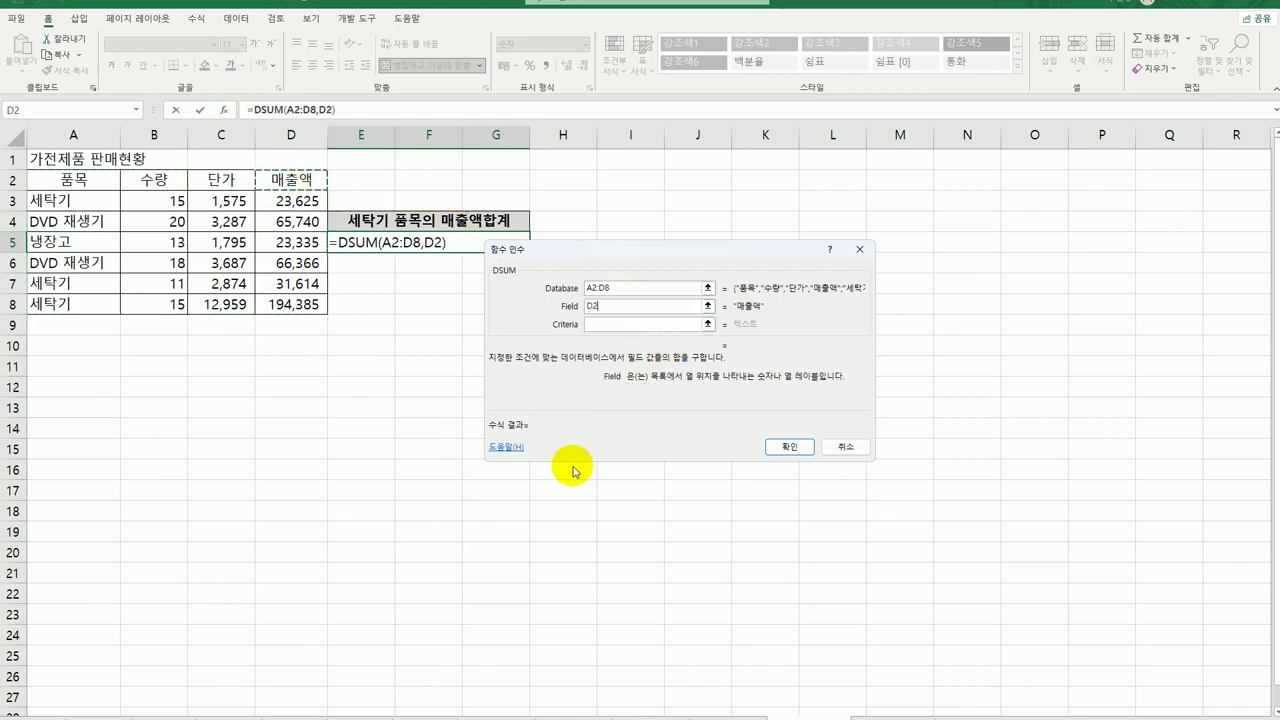
left_click(613, 325)
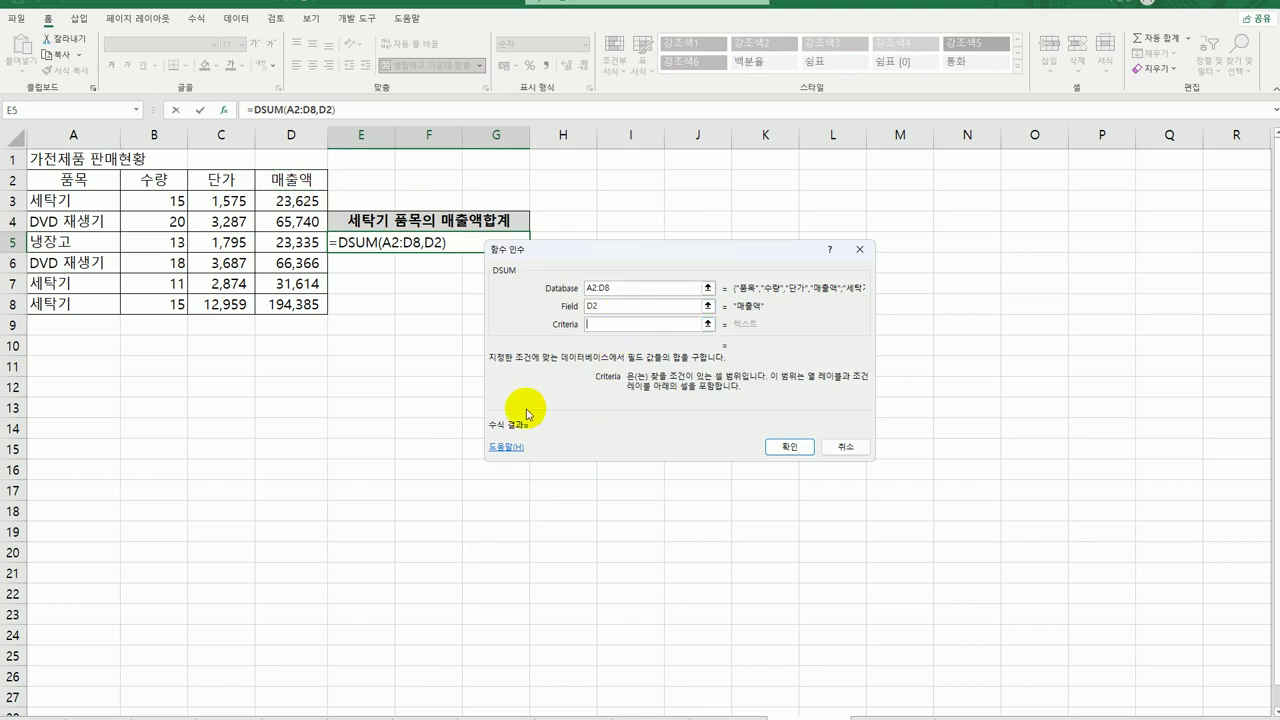
left_click(68, 177)
left_click_drag(68, 177, 72, 198)
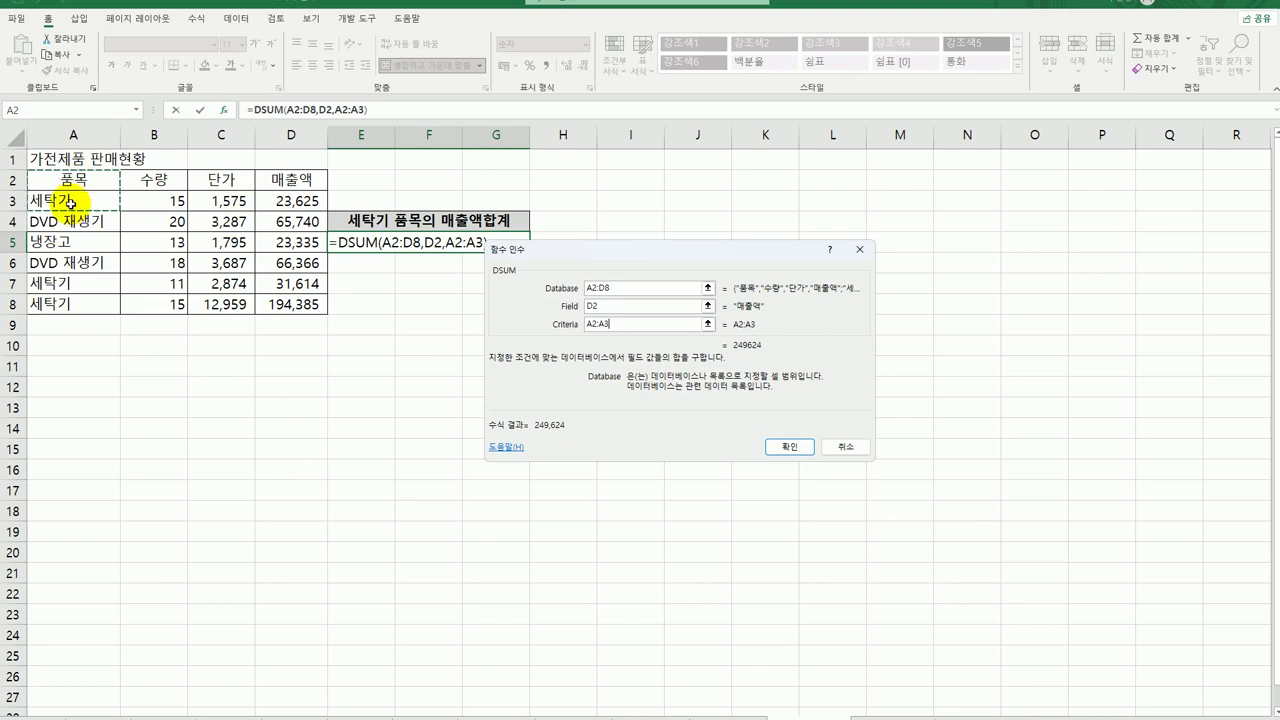
left_click(785, 446)
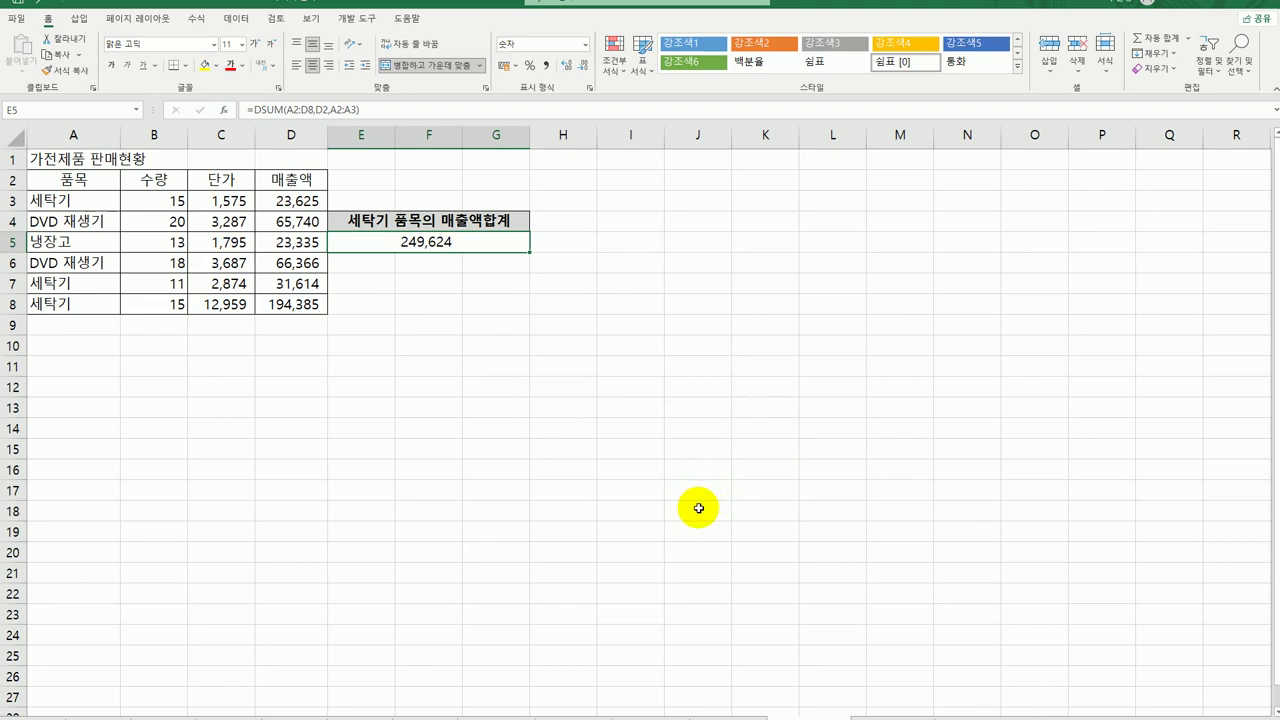
Step: Wrap the DSUM formula in cell E5 with the ROUNDUP function
double_click(425, 245)
left_click(338, 243)
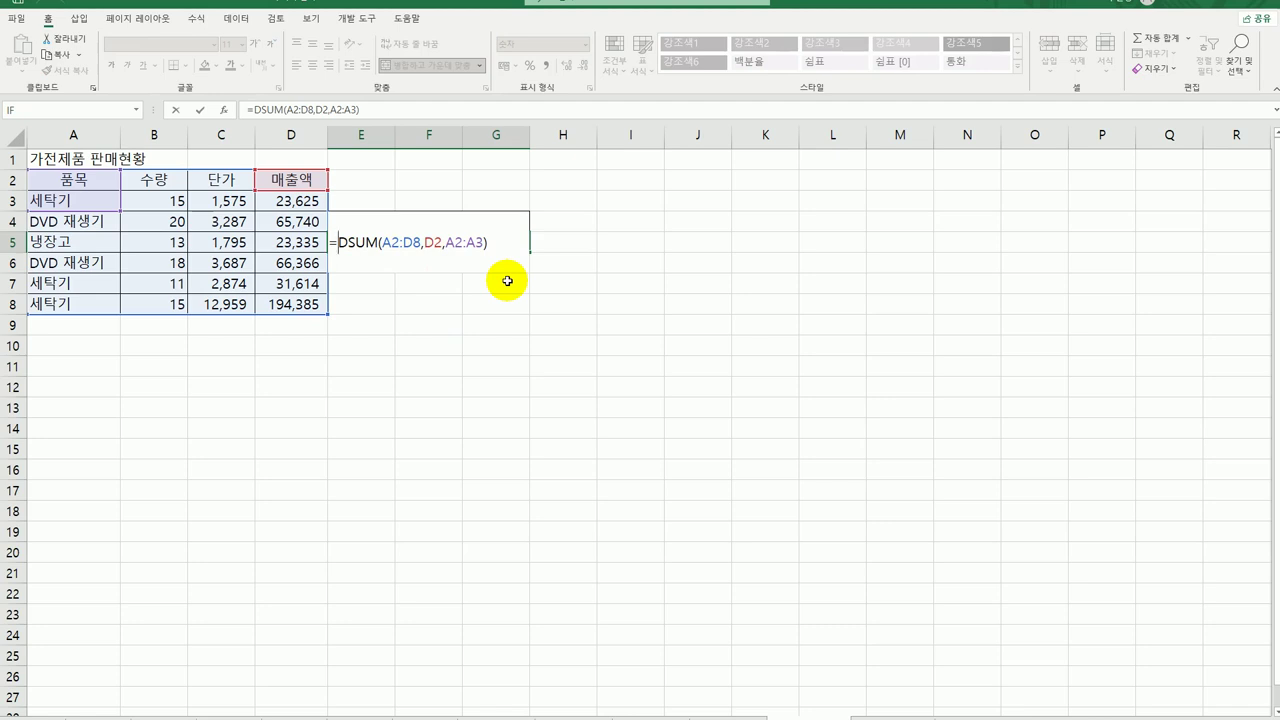
type("round")
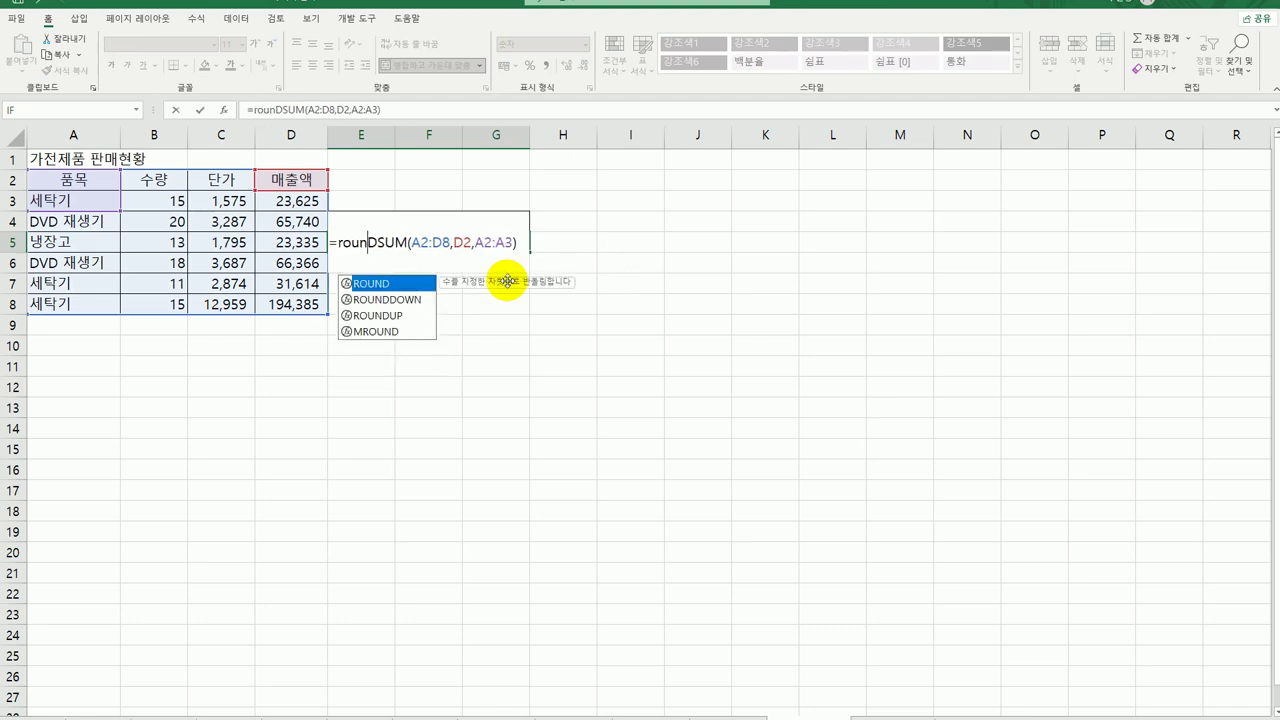
key("Down")
key("Down")
key("Up")
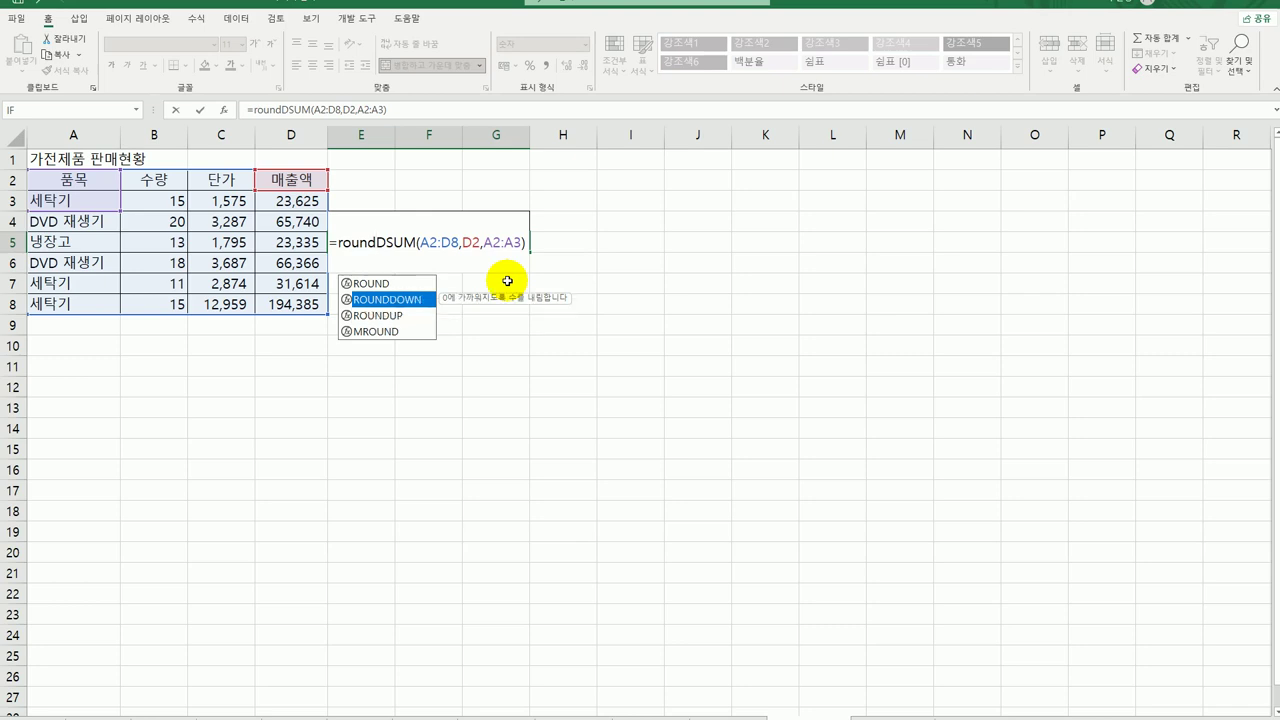
key("Down")
key("Tab")
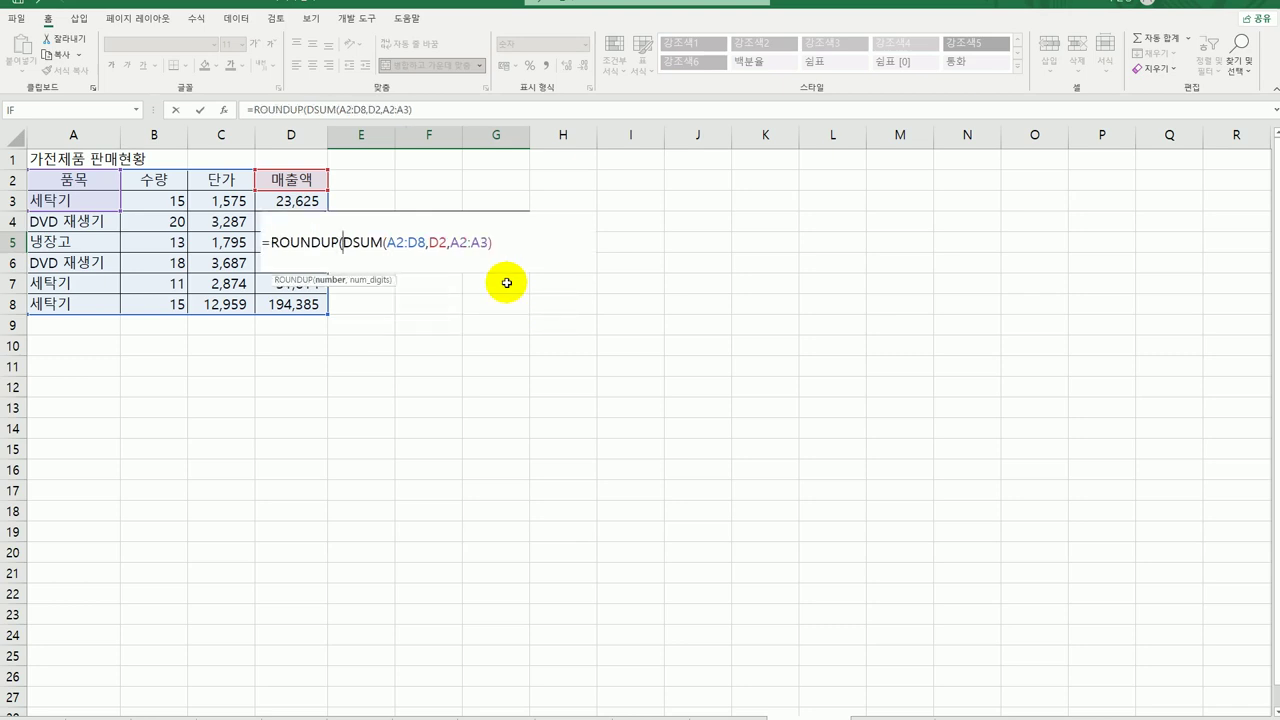
left_click(285, 243)
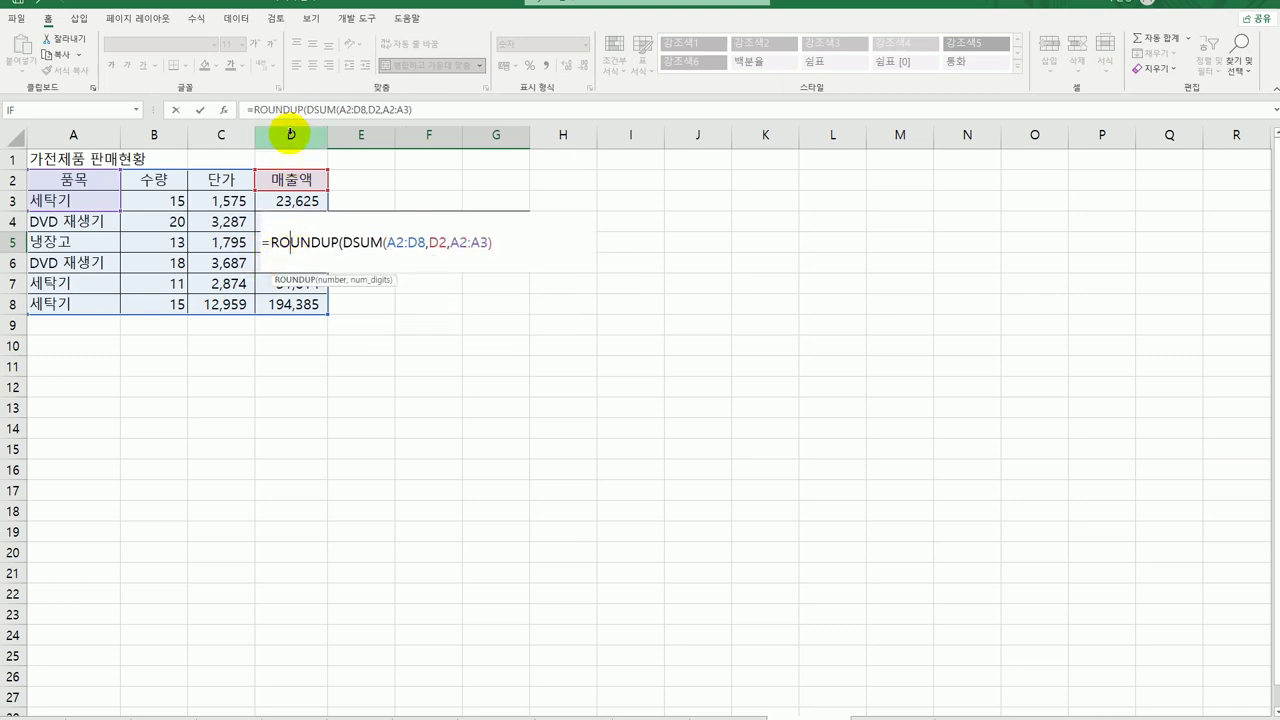
Step: Set the ROUNDUP digits argument to -3, giving =ROUNDUP(DSUM(A2:D8,D2,A2:A3),-3) in E5
left_click(224, 109)
left_click(589, 317)
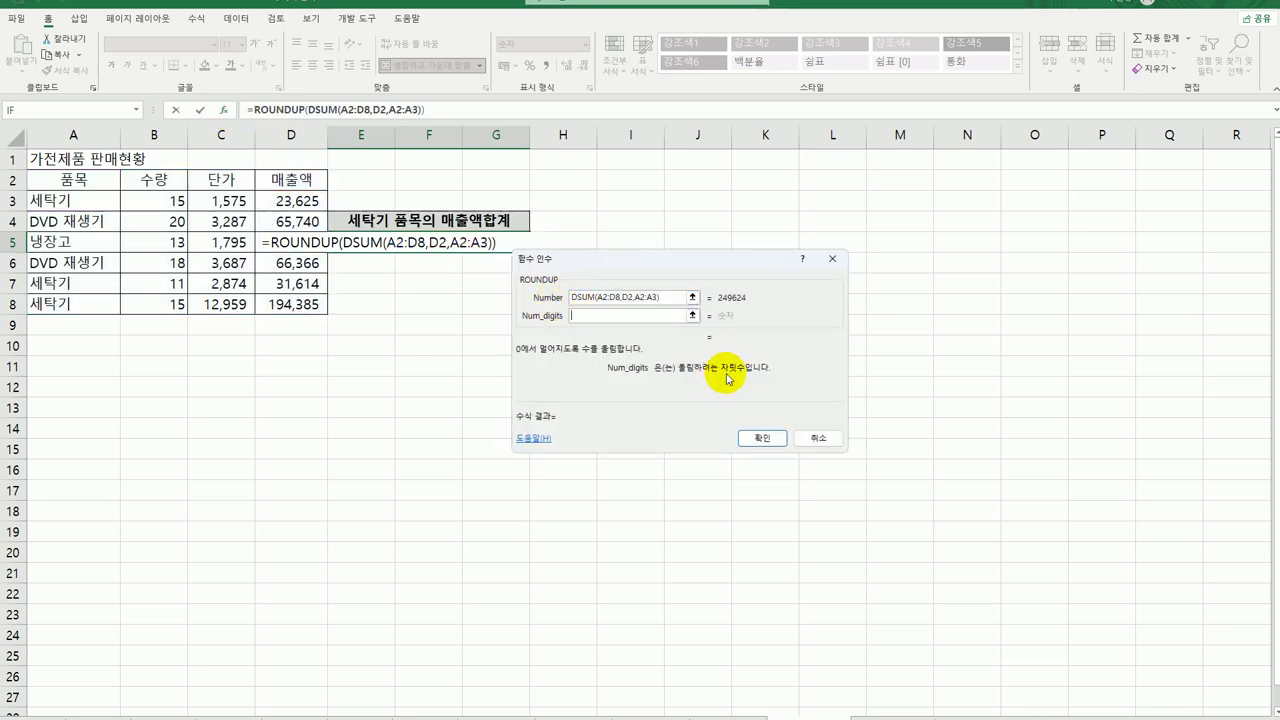
type("-1")
key("BackSpace")
type("2")
key("BackSpace")
type("3")
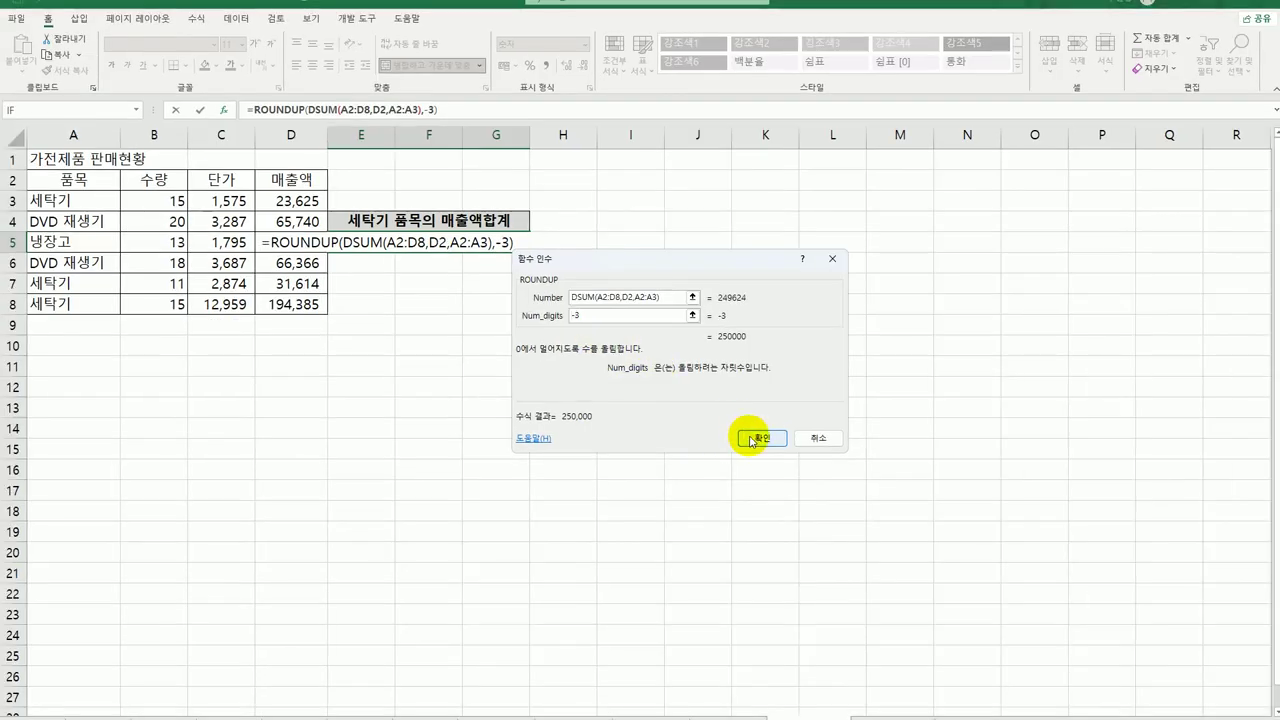
left_click(752, 440)
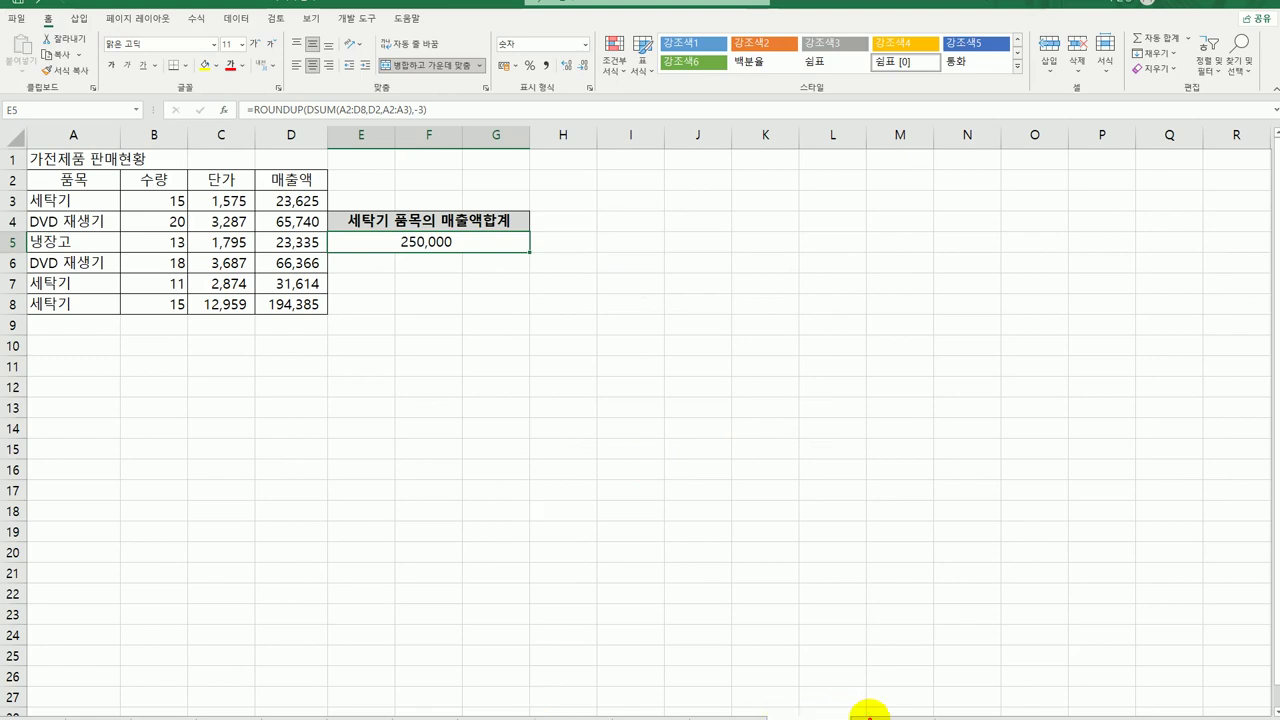
Step: Open the completed 가전제품 판매현황 sheet for comparison and autofit its 매출액 column
left_click(868, 712)
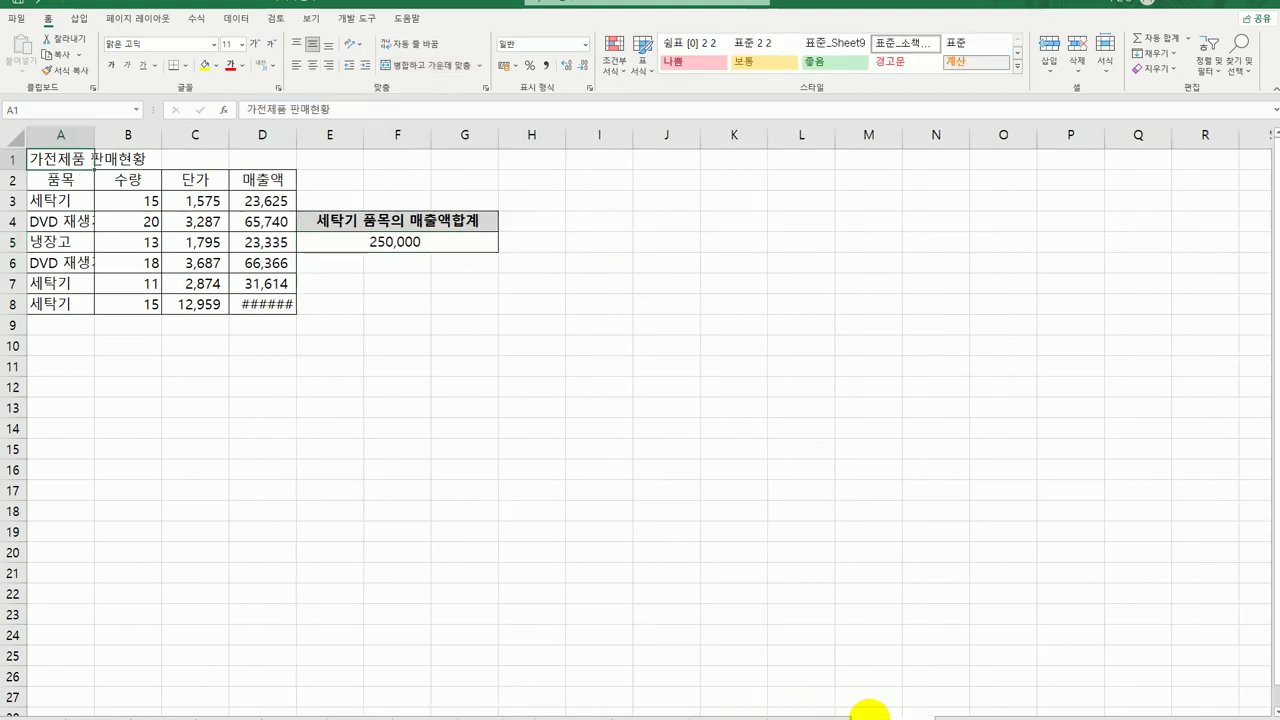
double_click(297, 140)
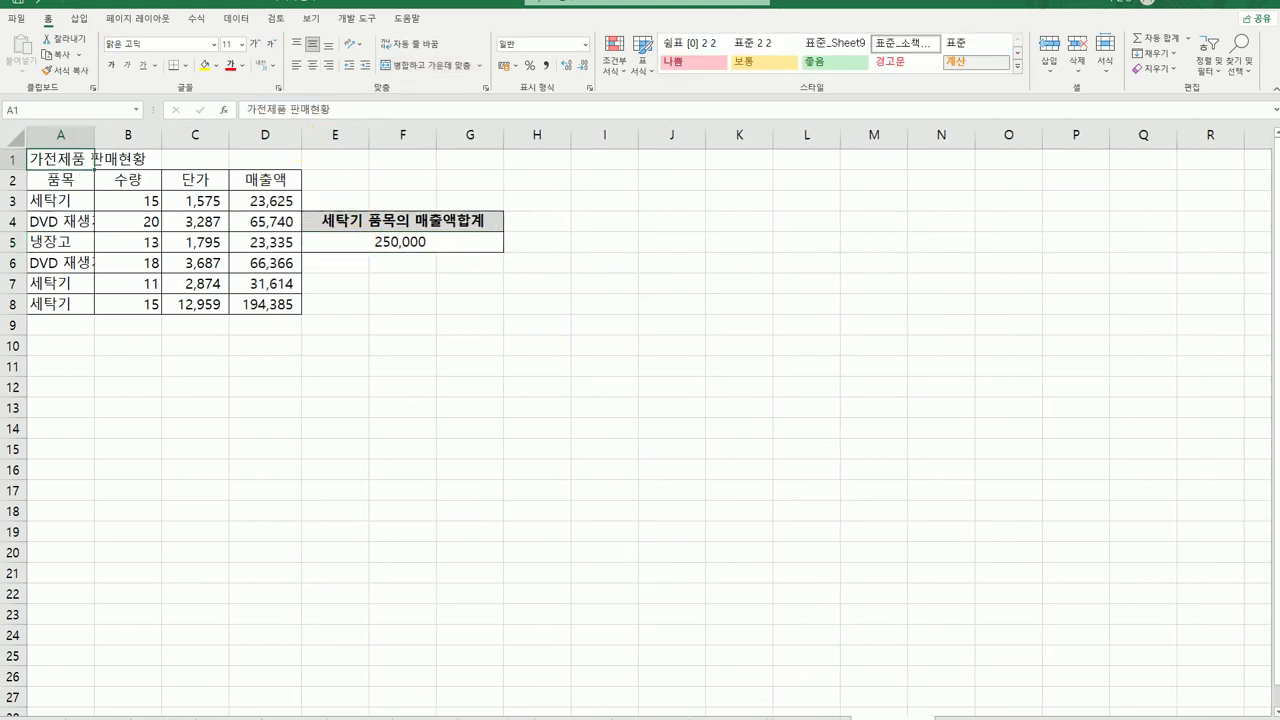
left_click(805, 710)
key("ctrl+Page_Down")
Step: On the unfinished 휴가비 지급 내역서 sheet, enter =ROUNDDOWN(D4,-3) in cell E4 under 조정지급액
left_click(944, 713)
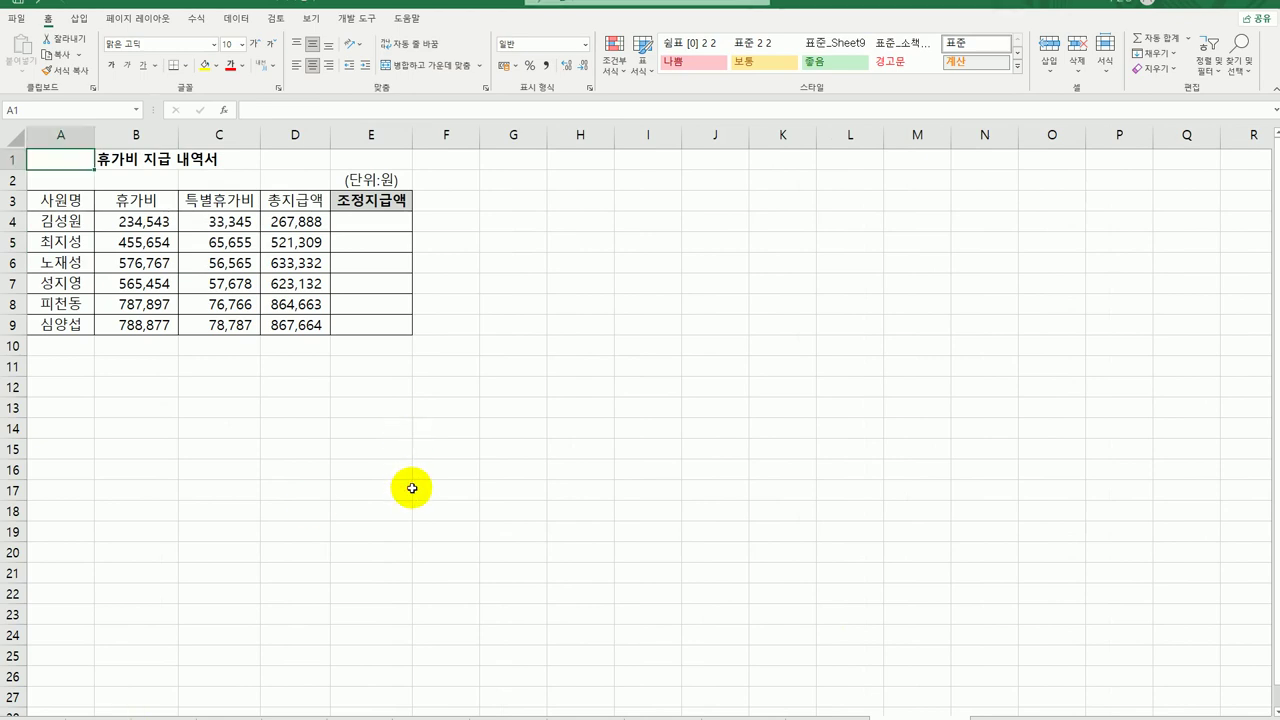
scroll(414, 489, "down", 1)
scroll(412, 489, "up", 1)
left_click(371, 217)
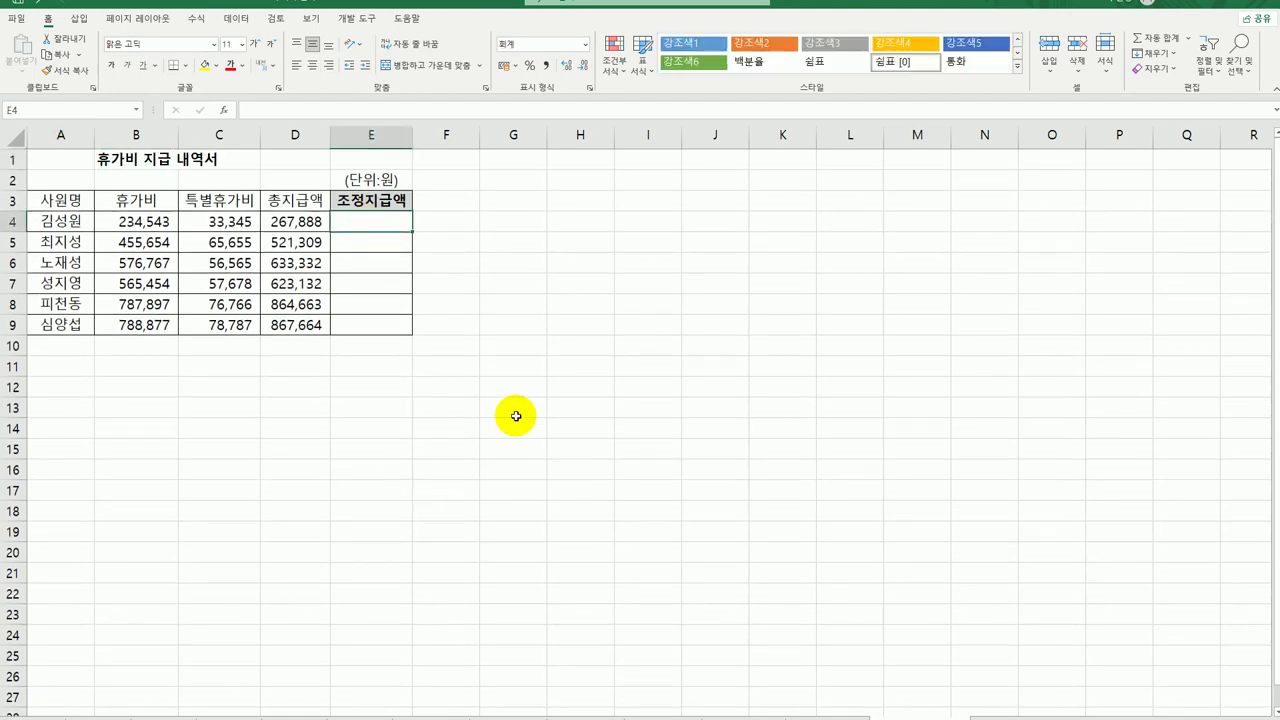
left_click(295, 241)
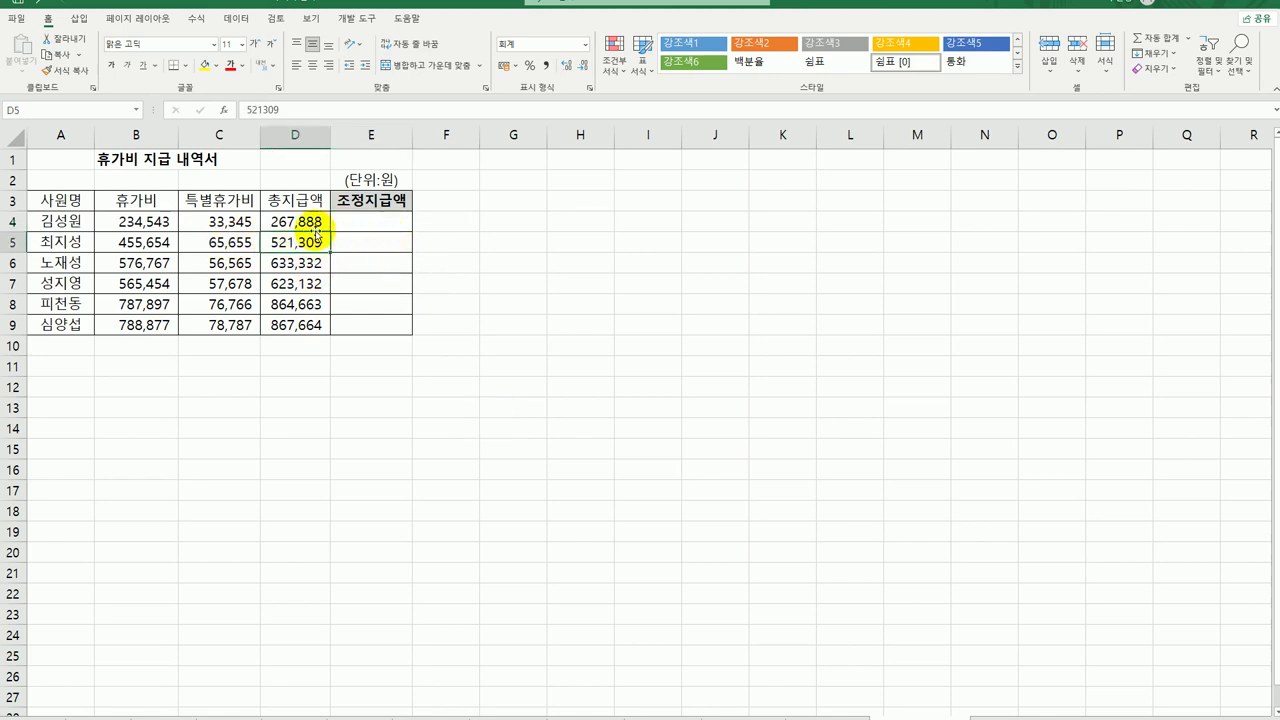
left_click(303, 221)
left_click(375, 220)
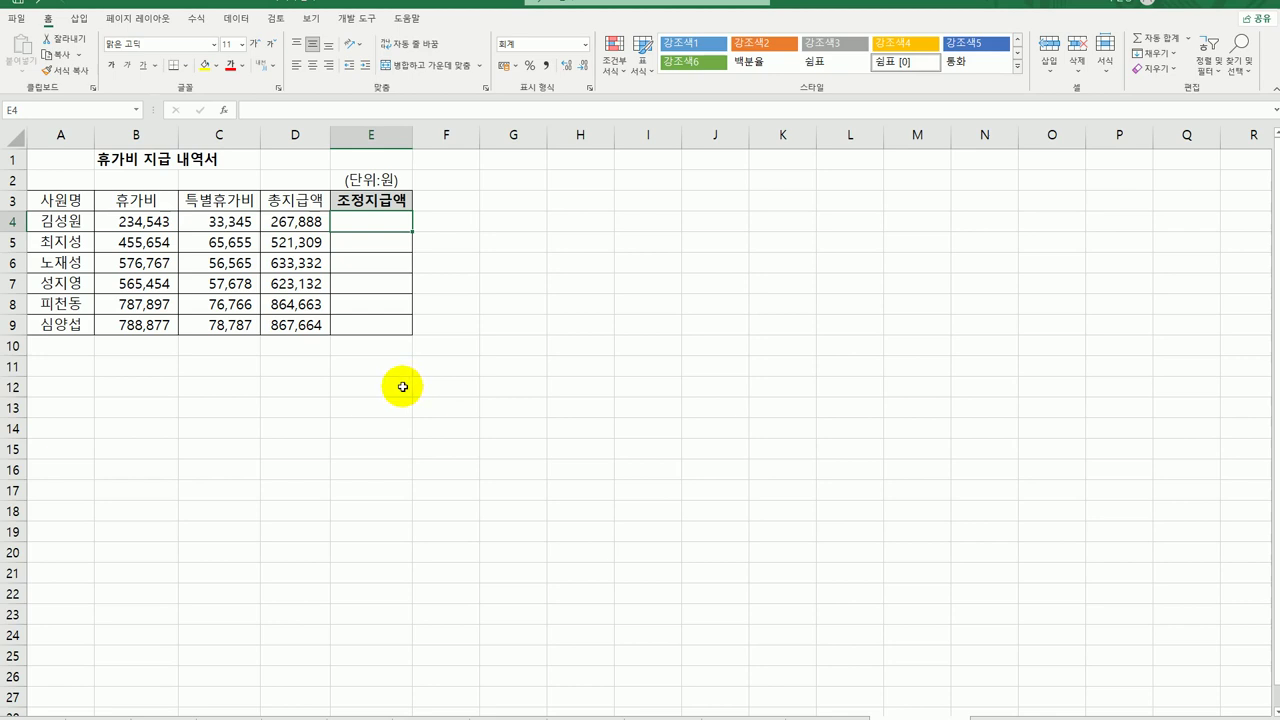
type("=roun")
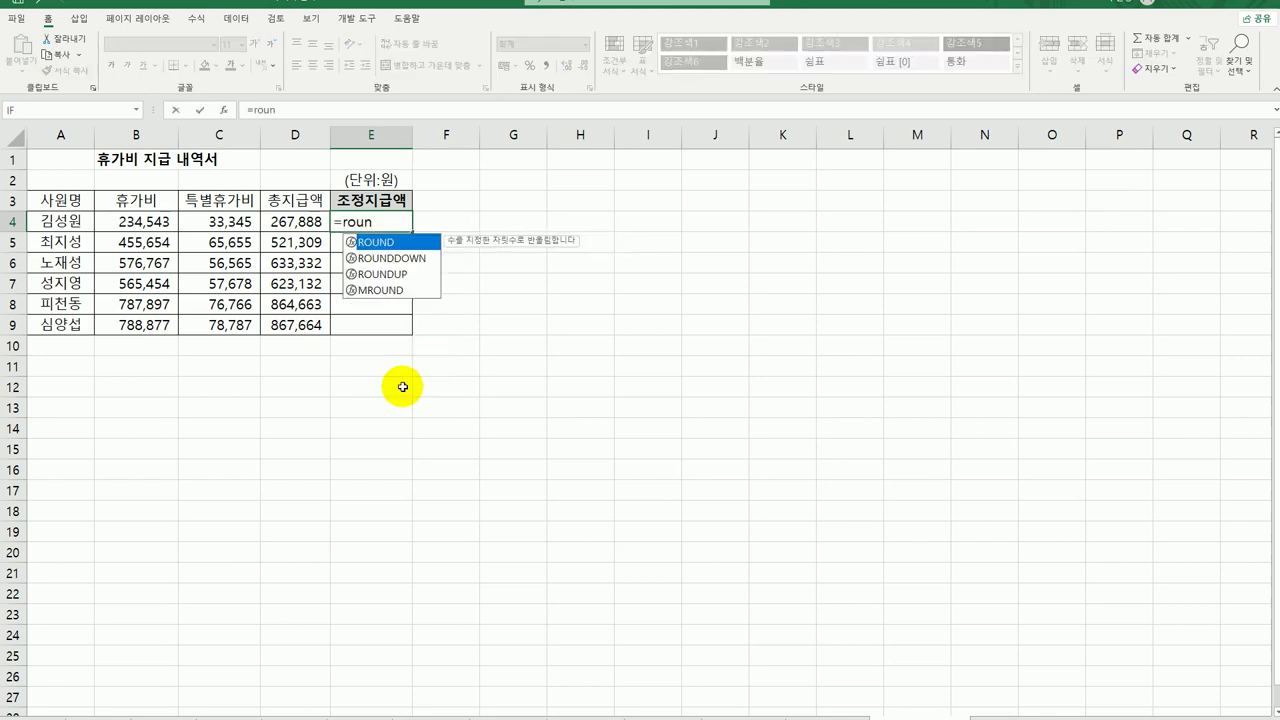
key("Down")
key("Tab")
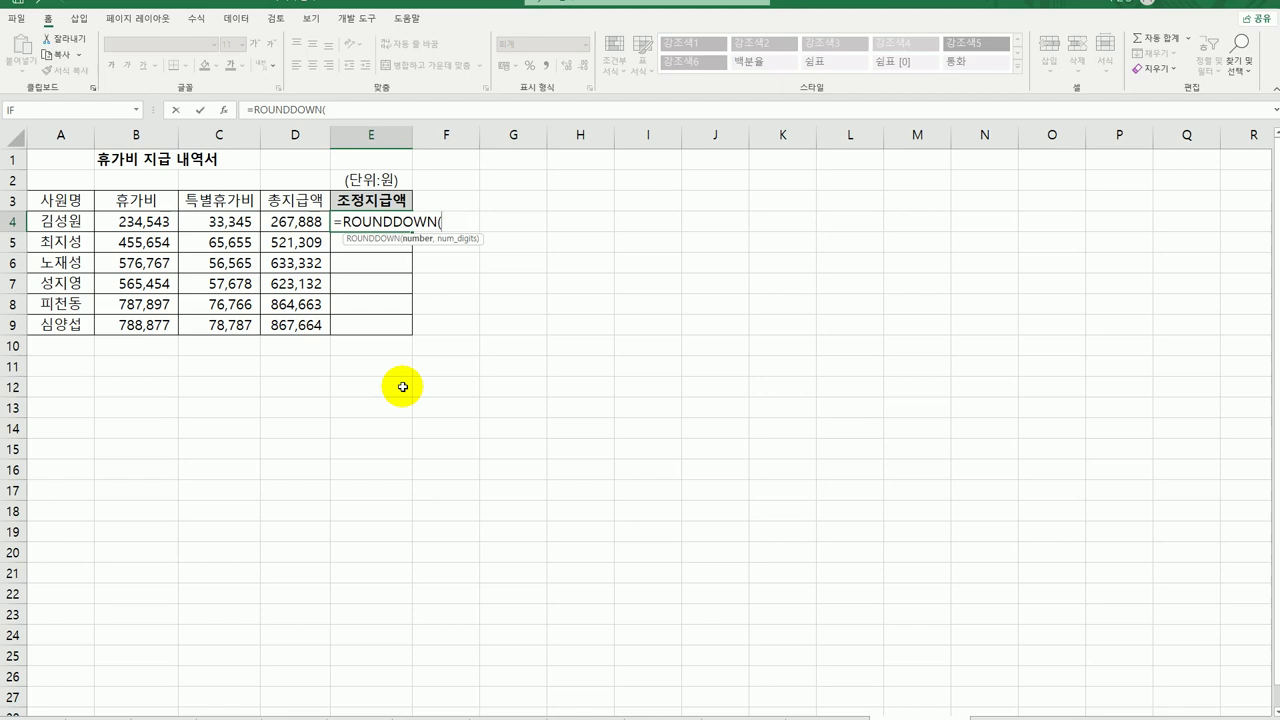
key("Left")
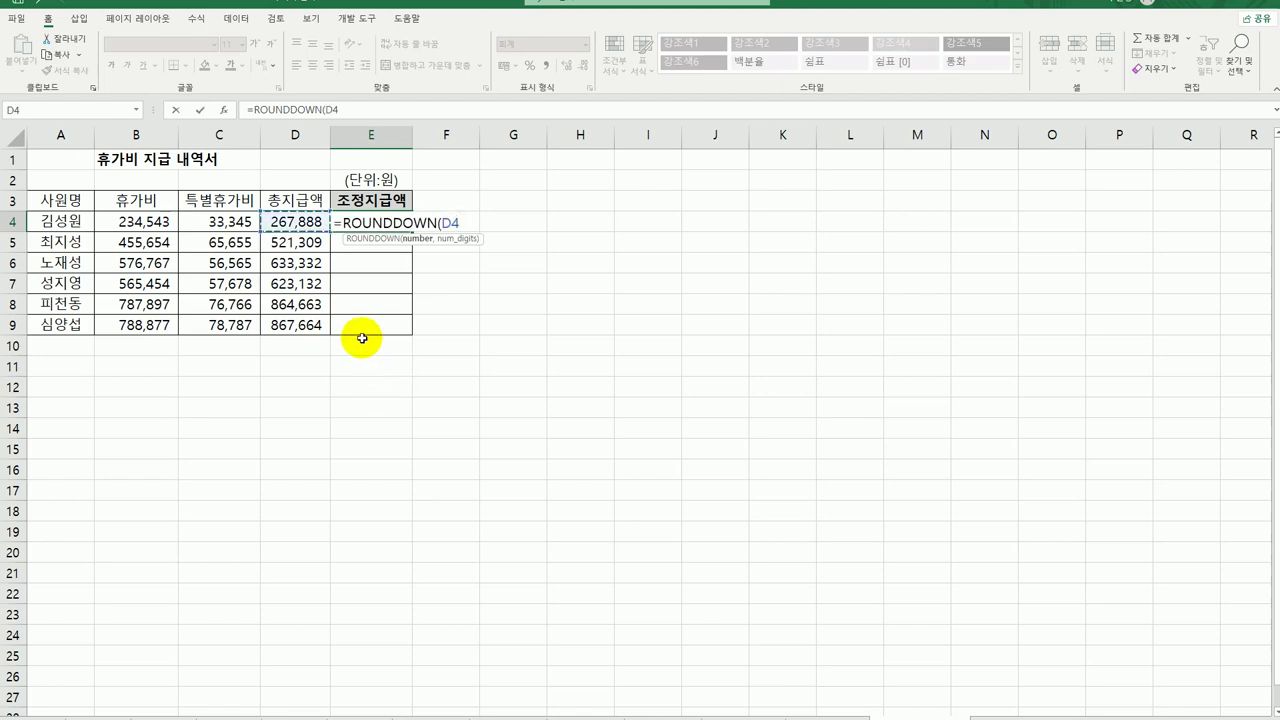
type(",")
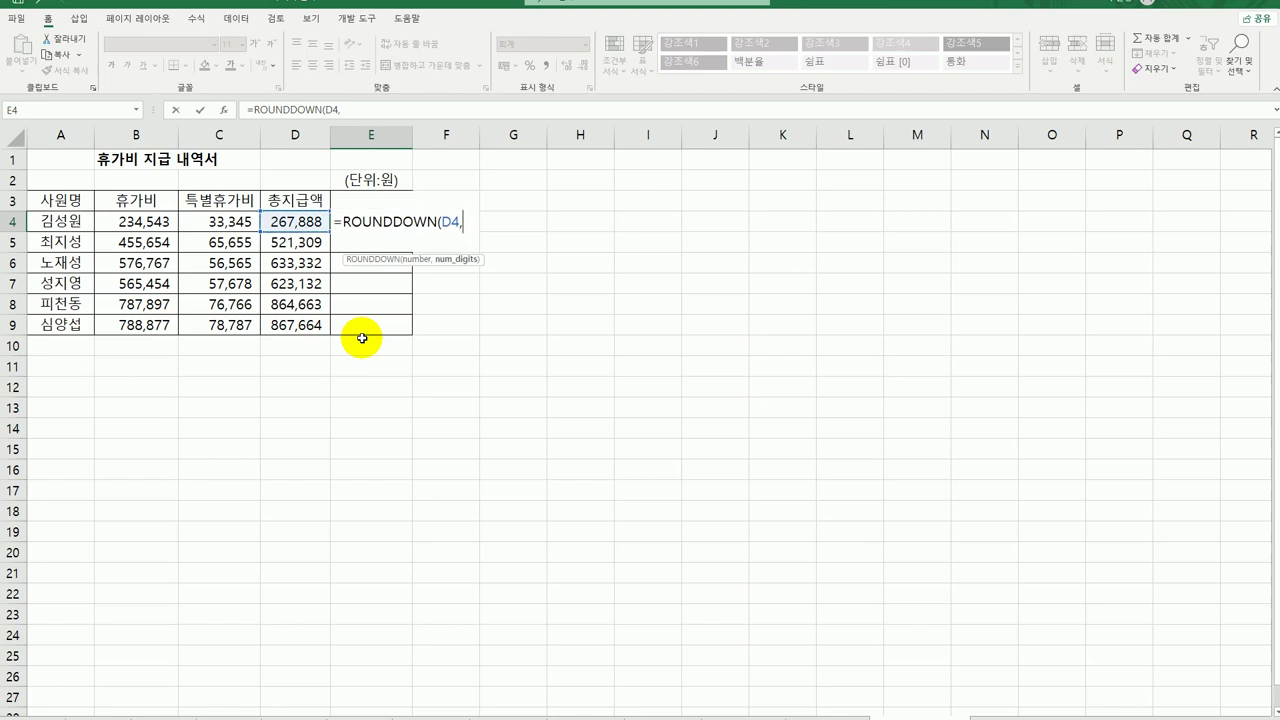
type("-3)")
key("Return")
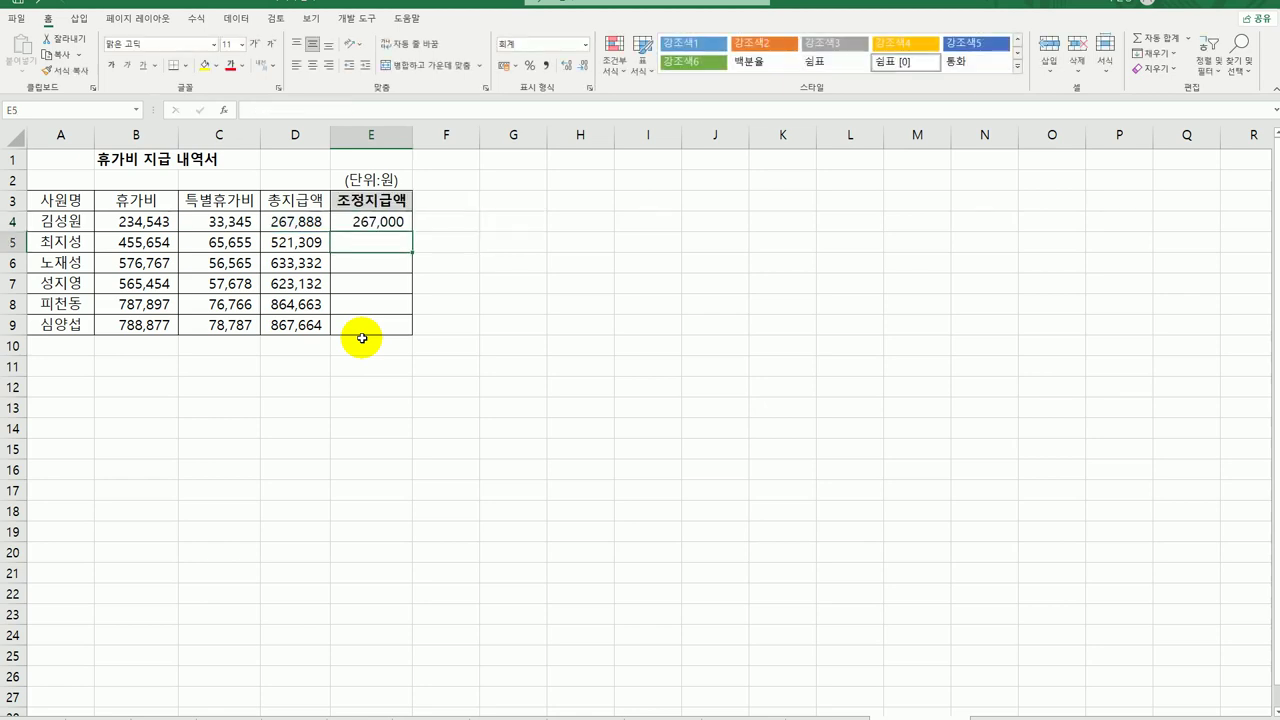
Step: Fill the E4 ROUNDDOWN formula down through E9 and compare it with the completed 휴가비 지급 내역서 sheet
left_click(385, 220)
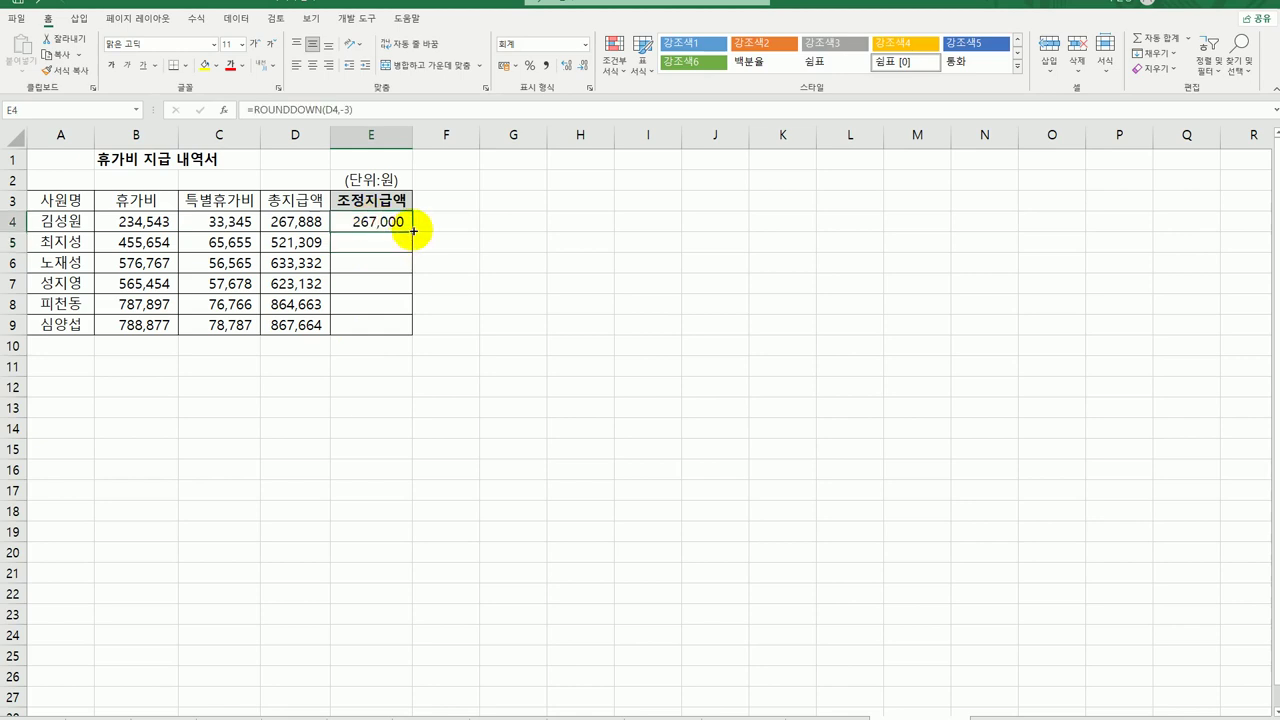
left_click_drag(413, 231, 398, 340)
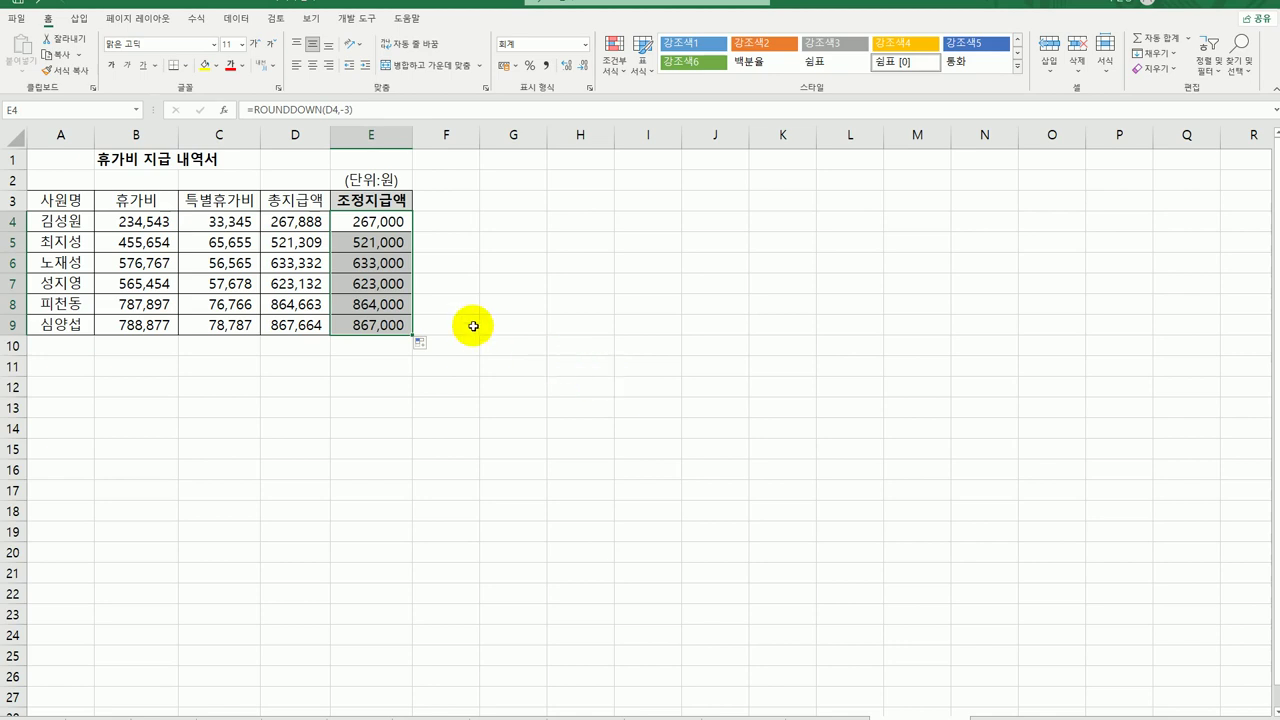
left_click(390, 220)
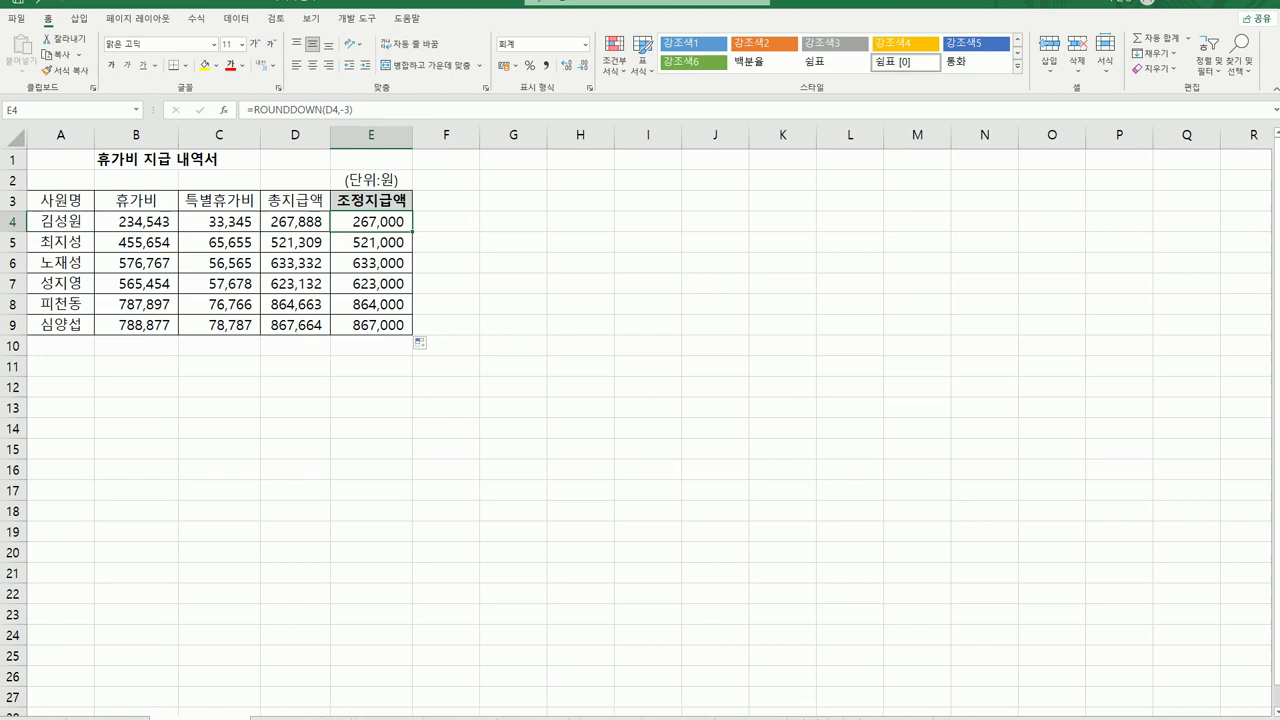
left_click(216, 717)
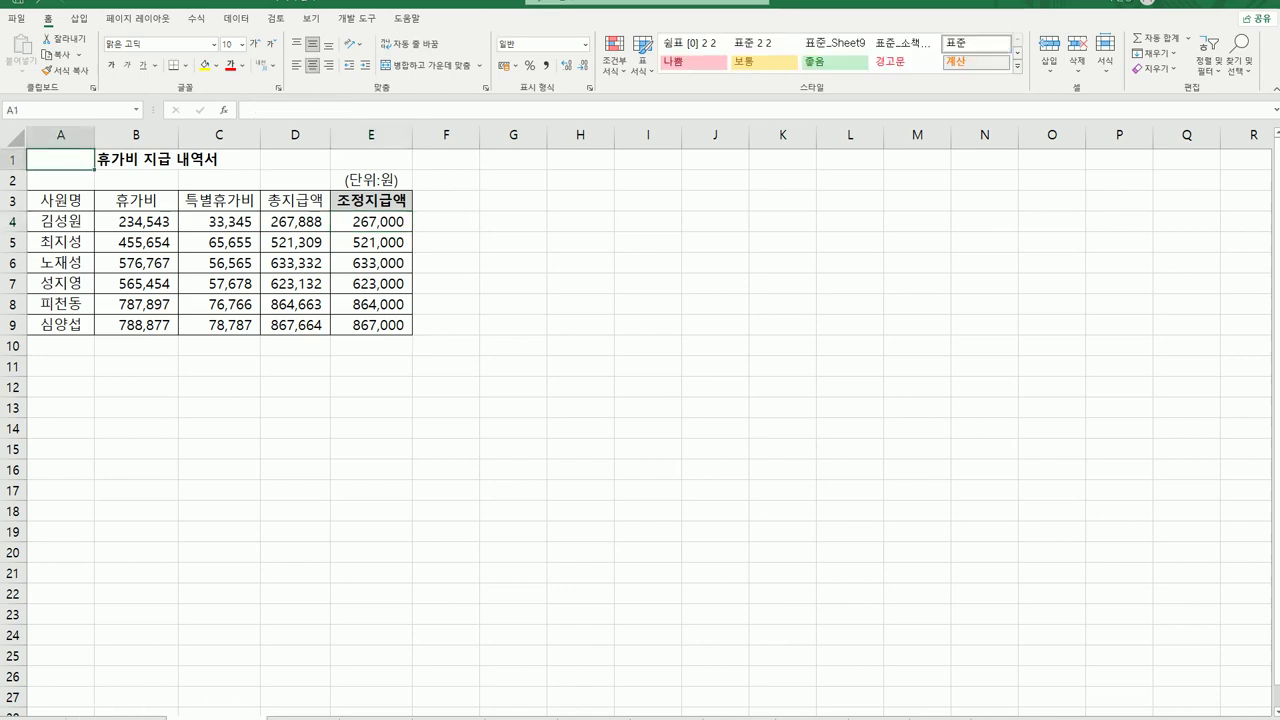
Step: Go to the 사원 현황 sheet and start a SUMIF formula in D8, beside 10년 이상 사원 수당 합
left_click(298, 716)
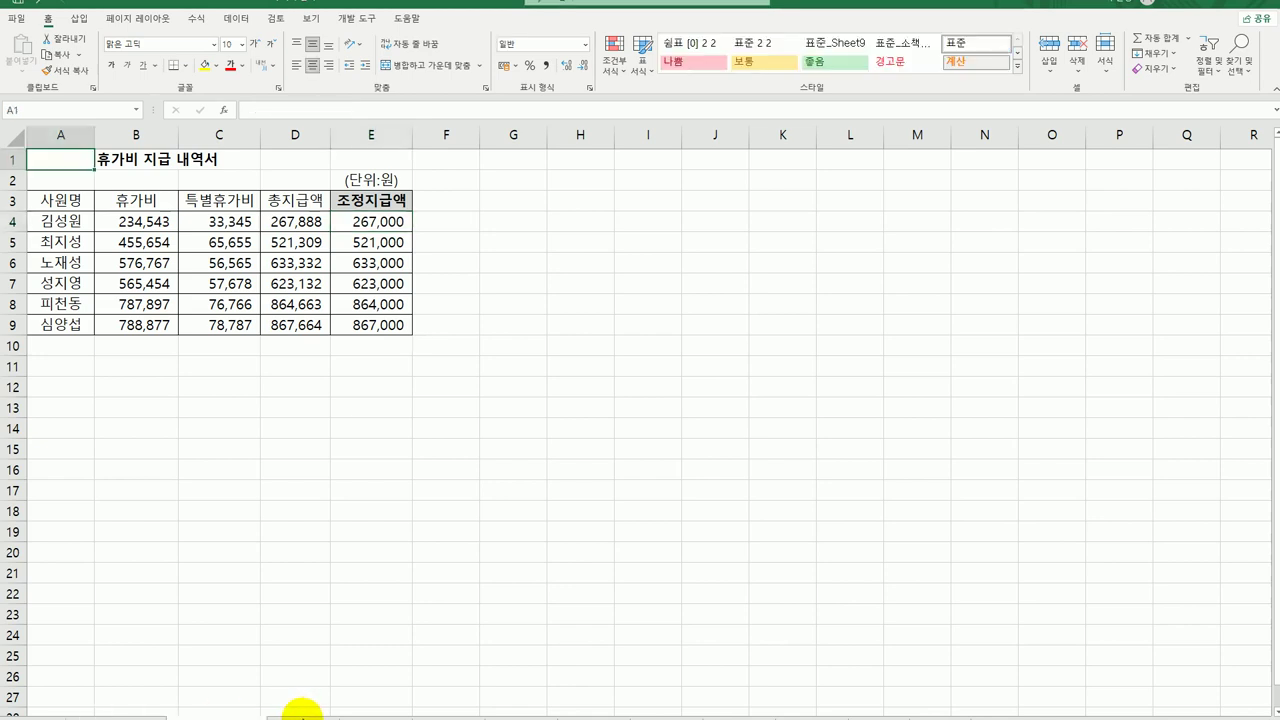
left_click(312, 716)
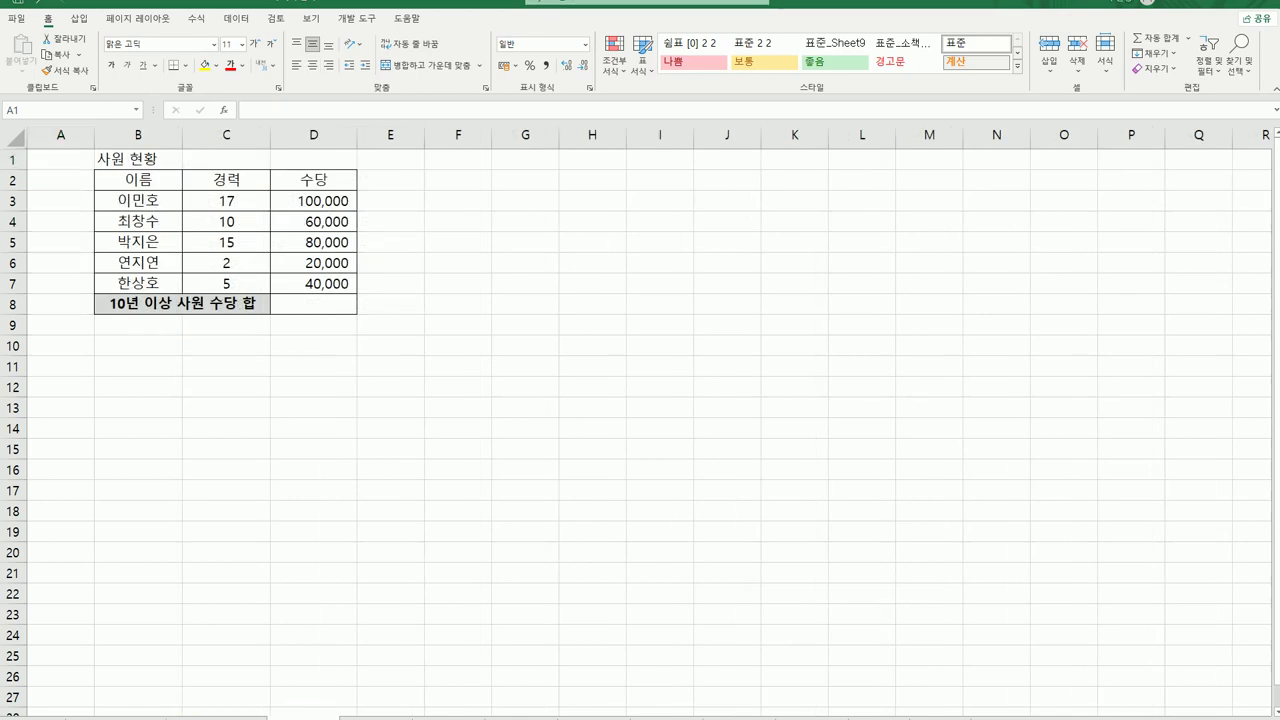
left_click(311, 305)
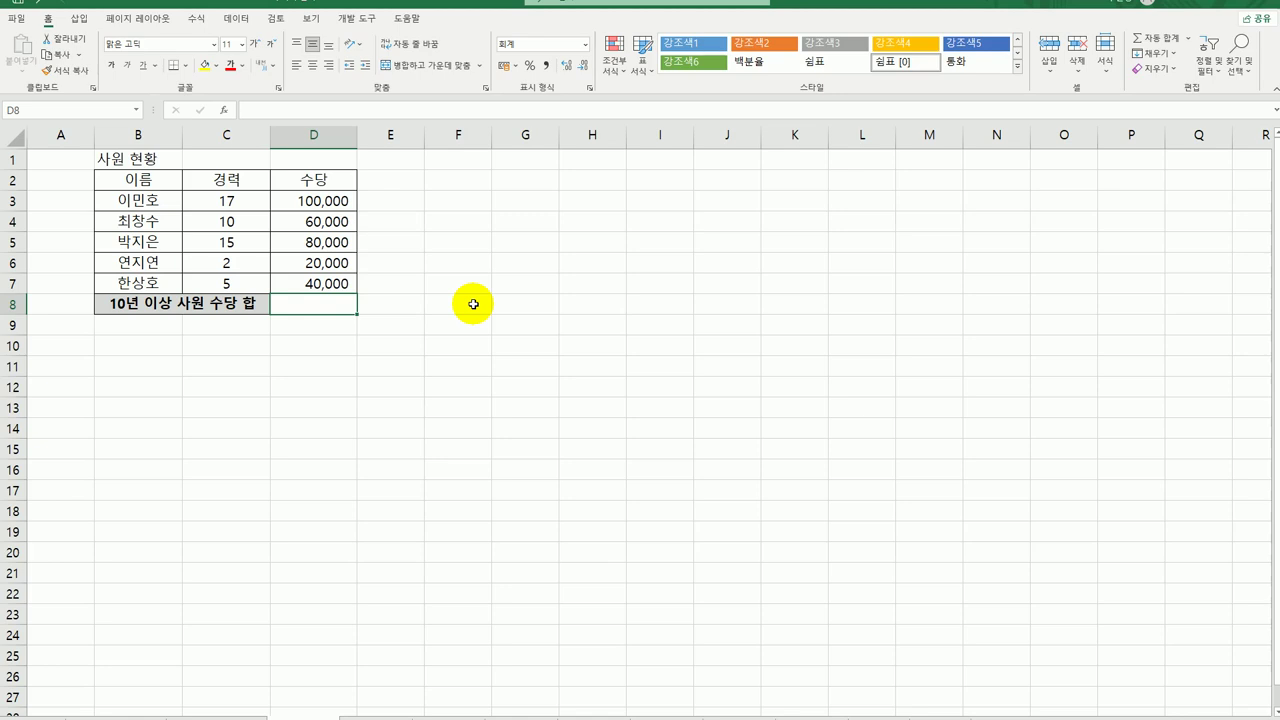
type("=su")
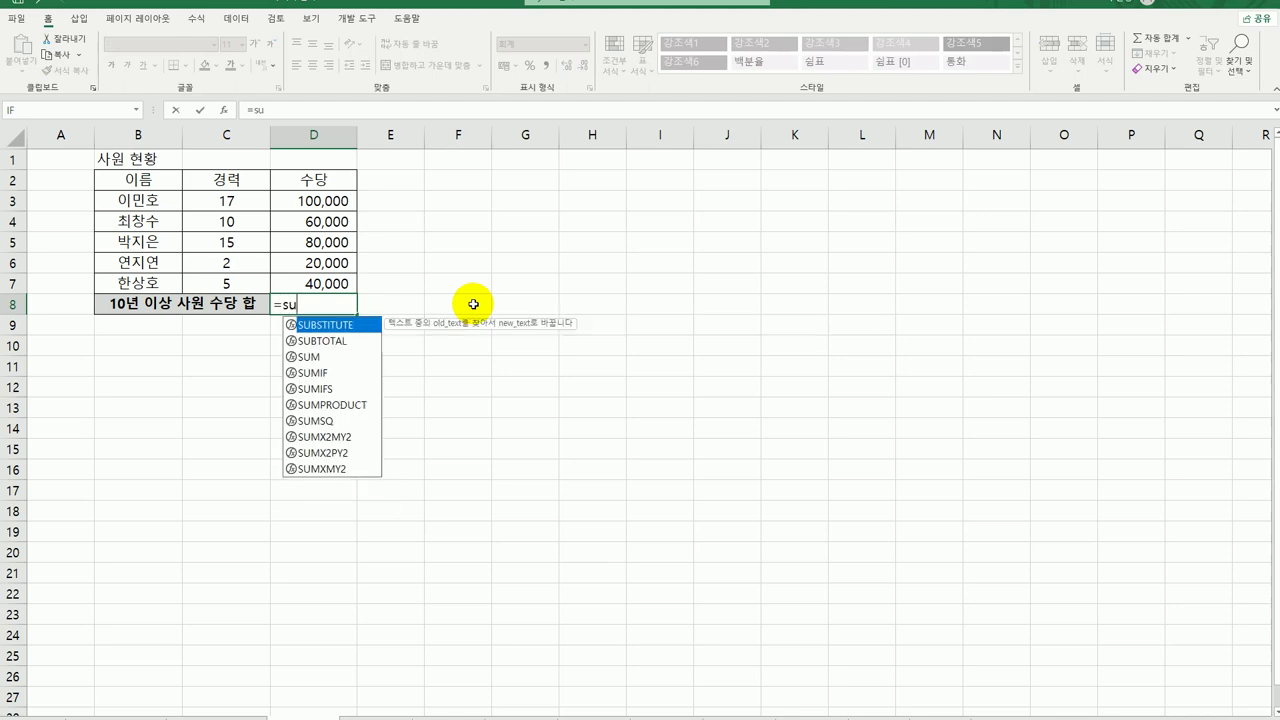
type("mif")
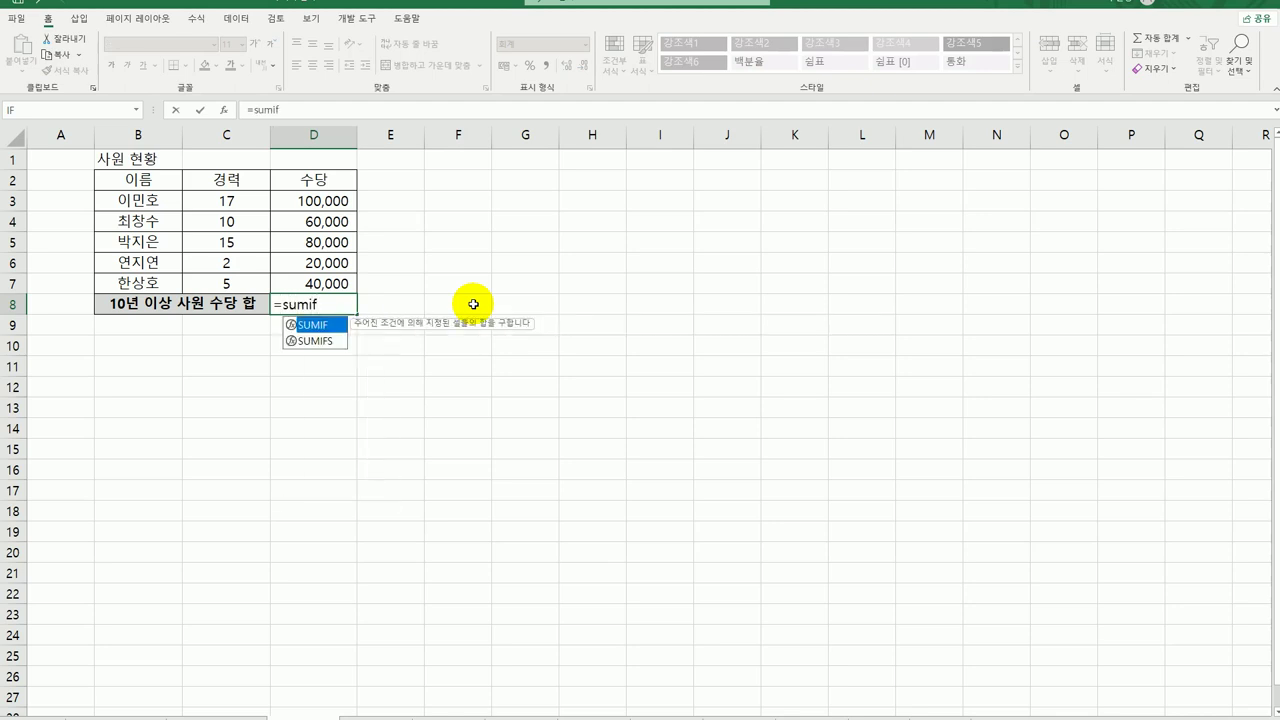
key("Tab")
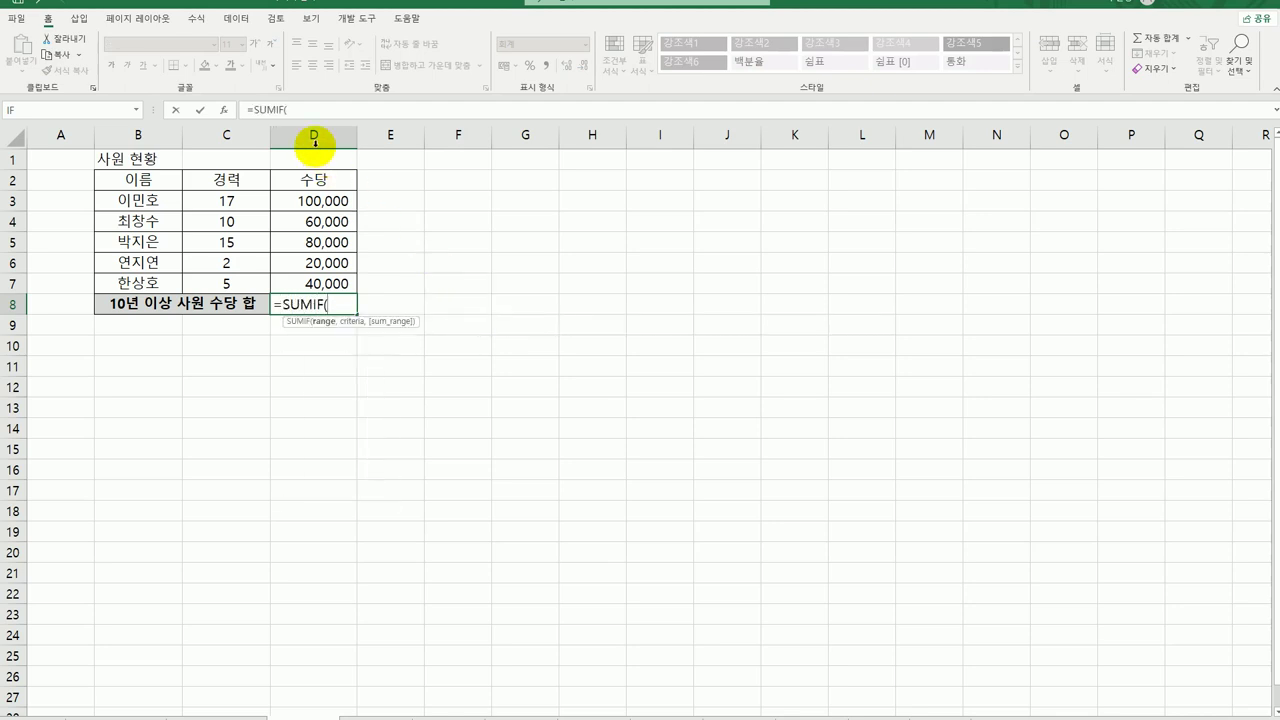
Step: Complete the SUMIF in D8 with range C3:C7, criteria ">=10" and sum range D3:D7
left_click(224, 109)
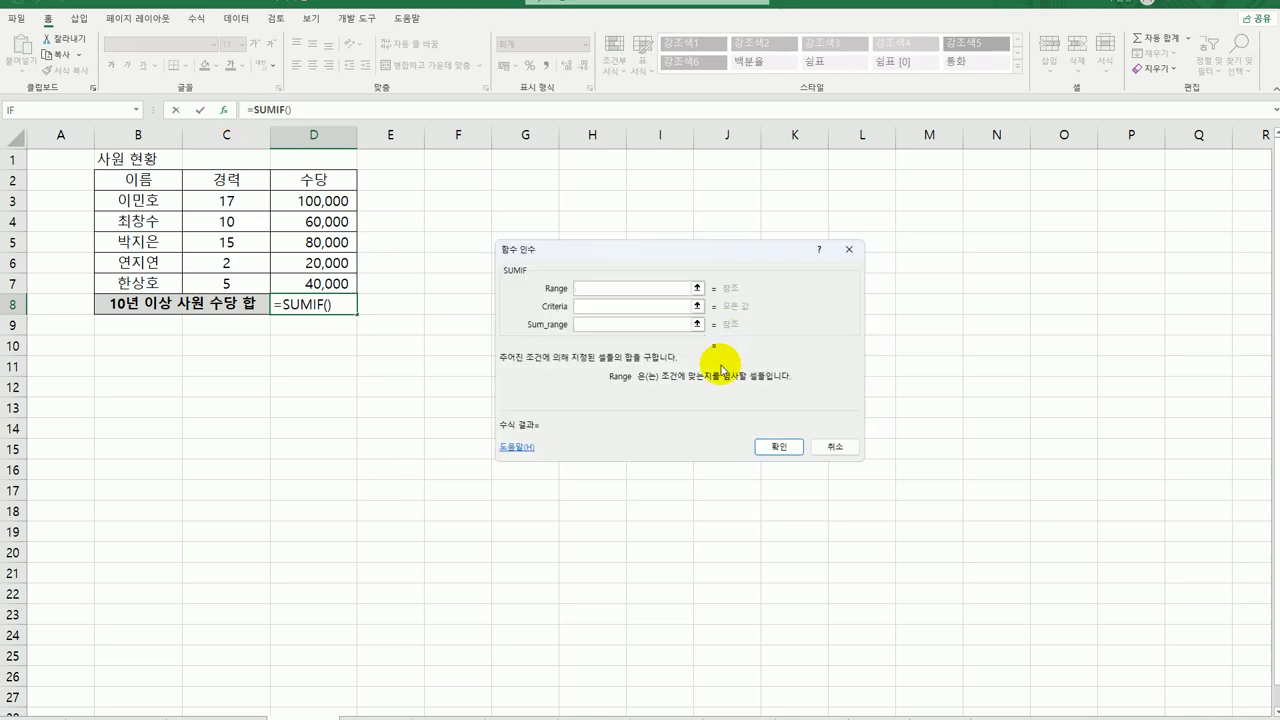
left_click_drag(242, 198, 243, 283)
left_click(610, 305)
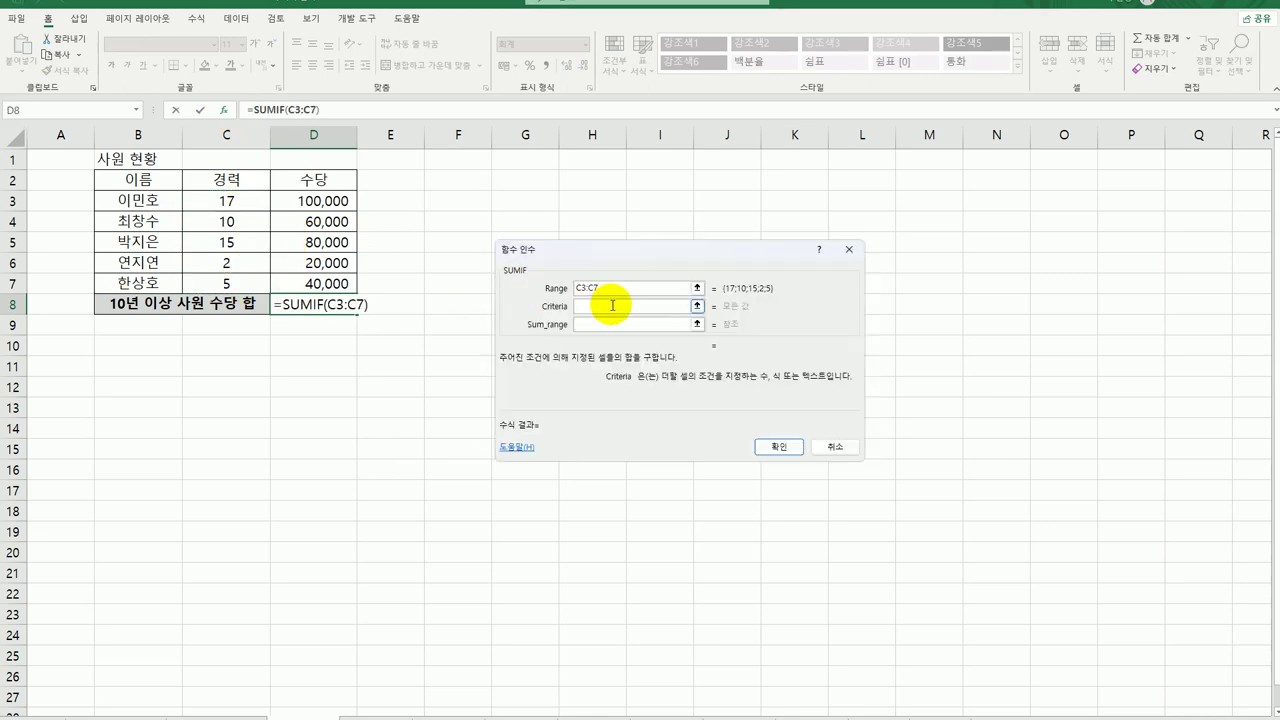
type(">=10")
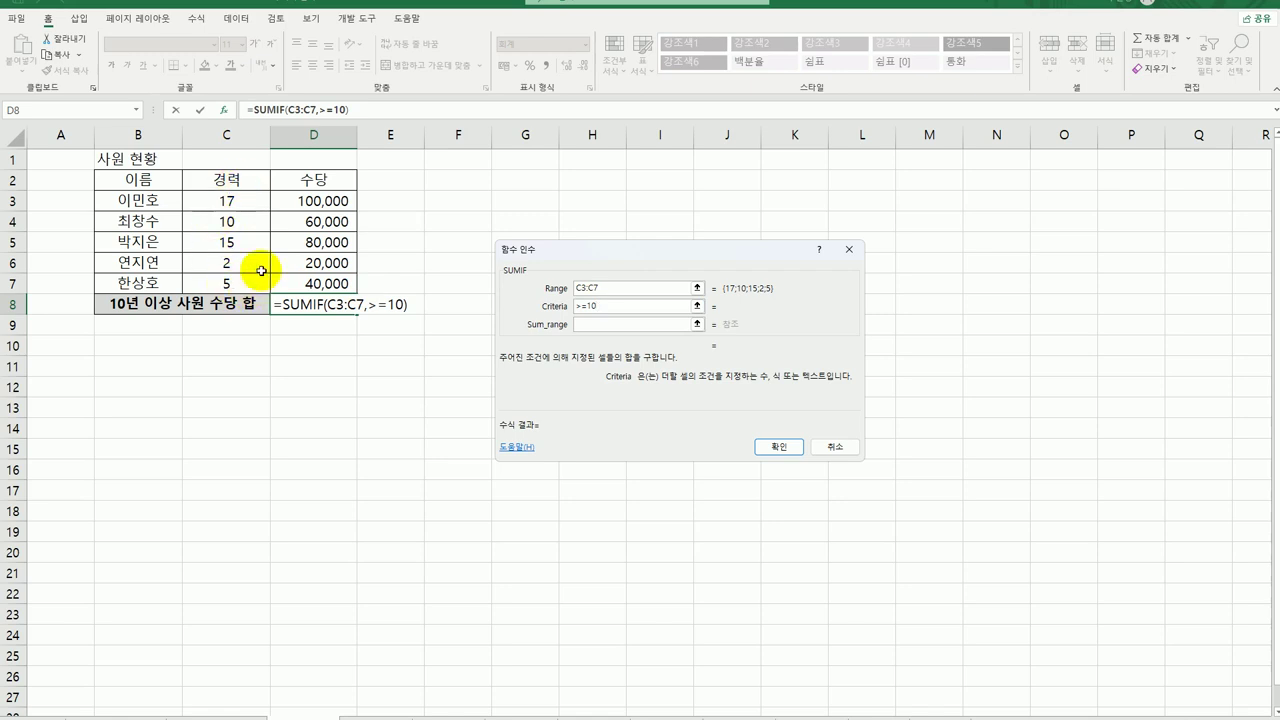
left_click(590, 327)
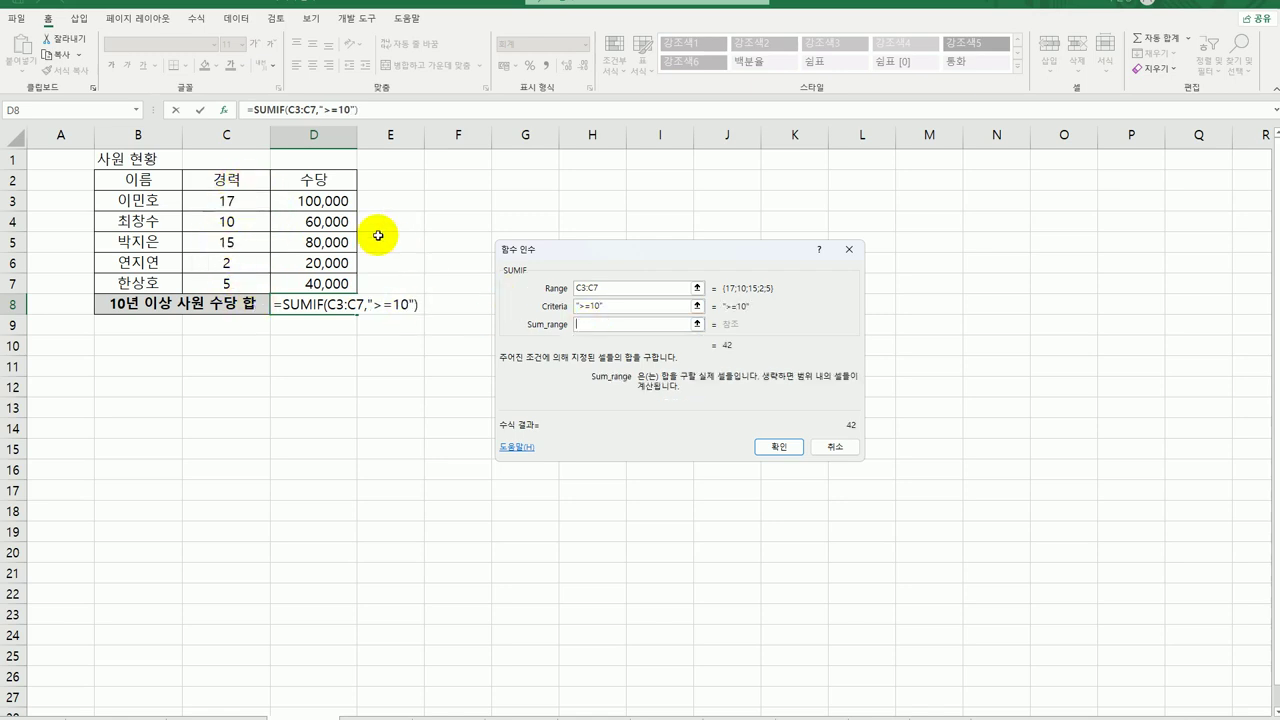
left_click_drag(320, 200, 318, 283)
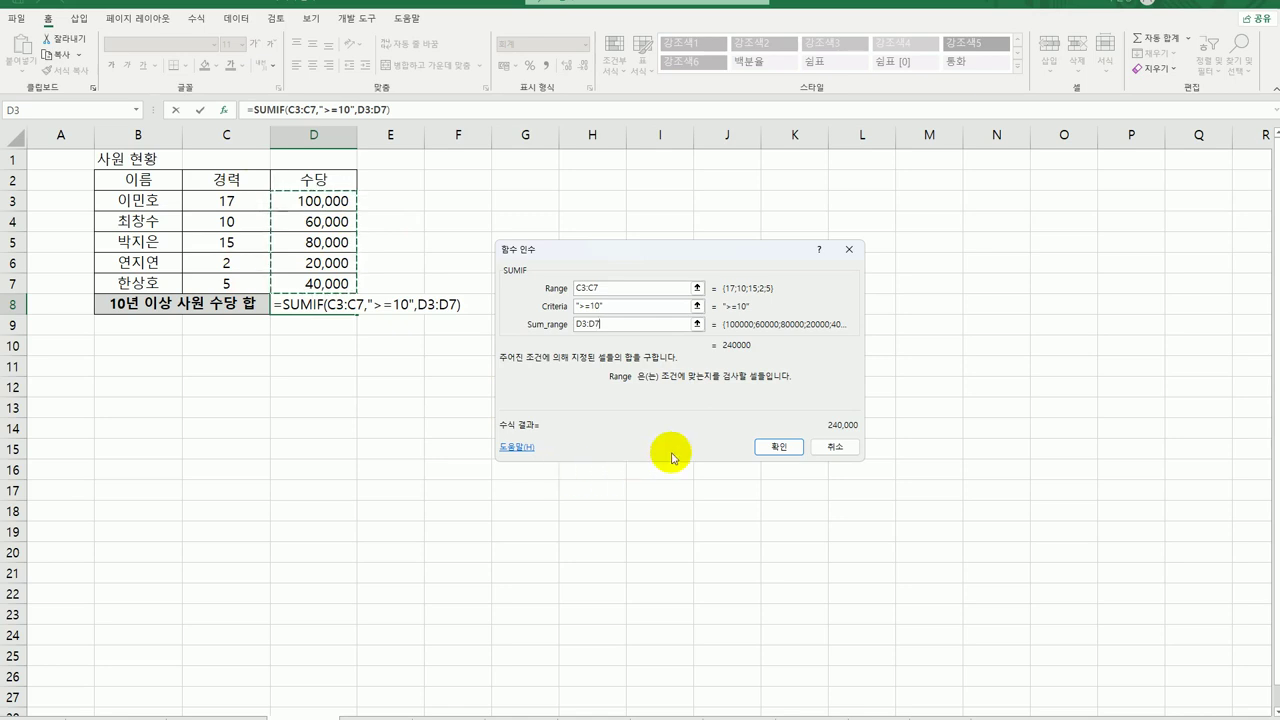
left_click(776, 447)
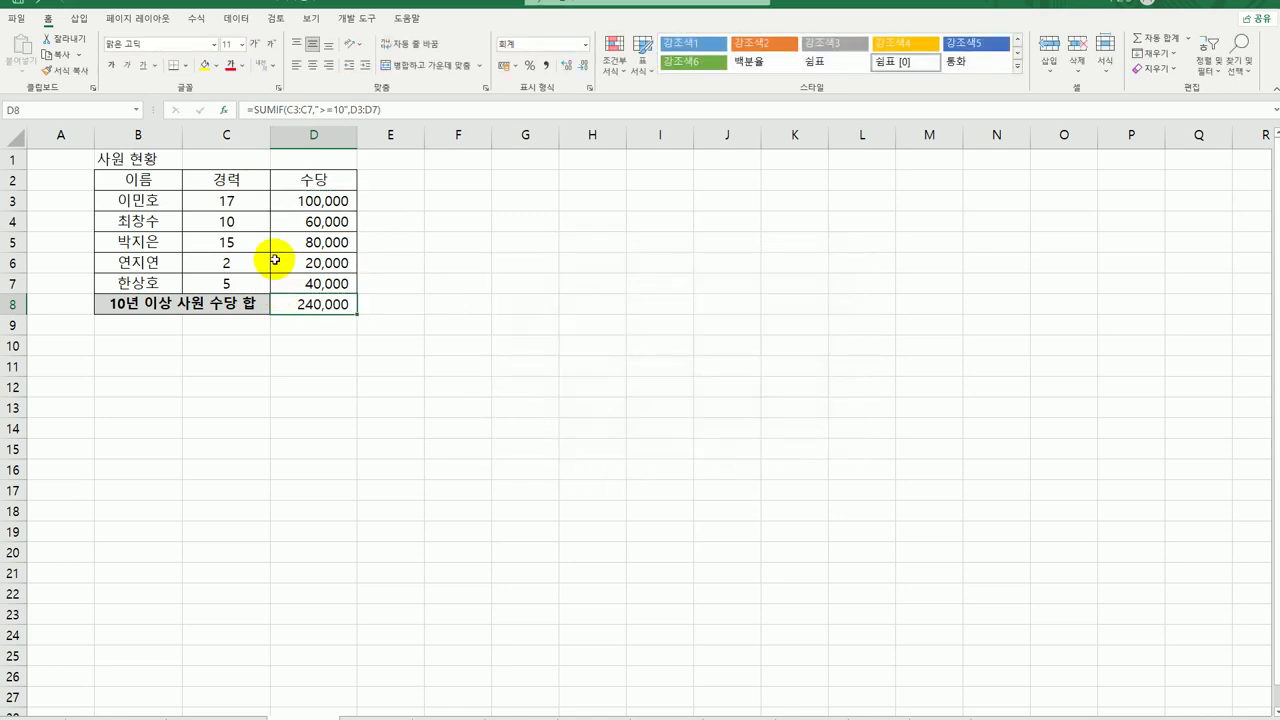
Step: Highlight allowances D3, D4 and D5 of the employees with 10 or more years and view the completed 사원 현황 sheet
left_click(303, 201)
left_click(313, 221, "ctrl")
left_click(314, 242, "ctrl")
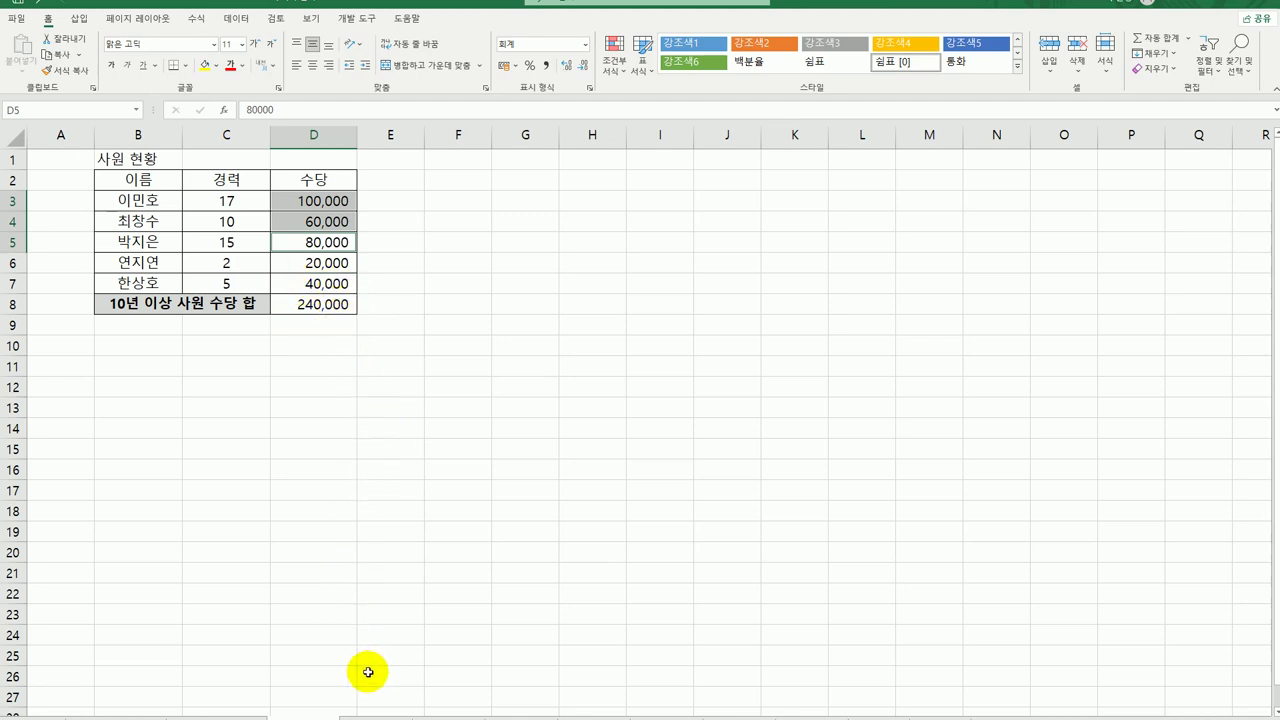
key("ctrl+Home")
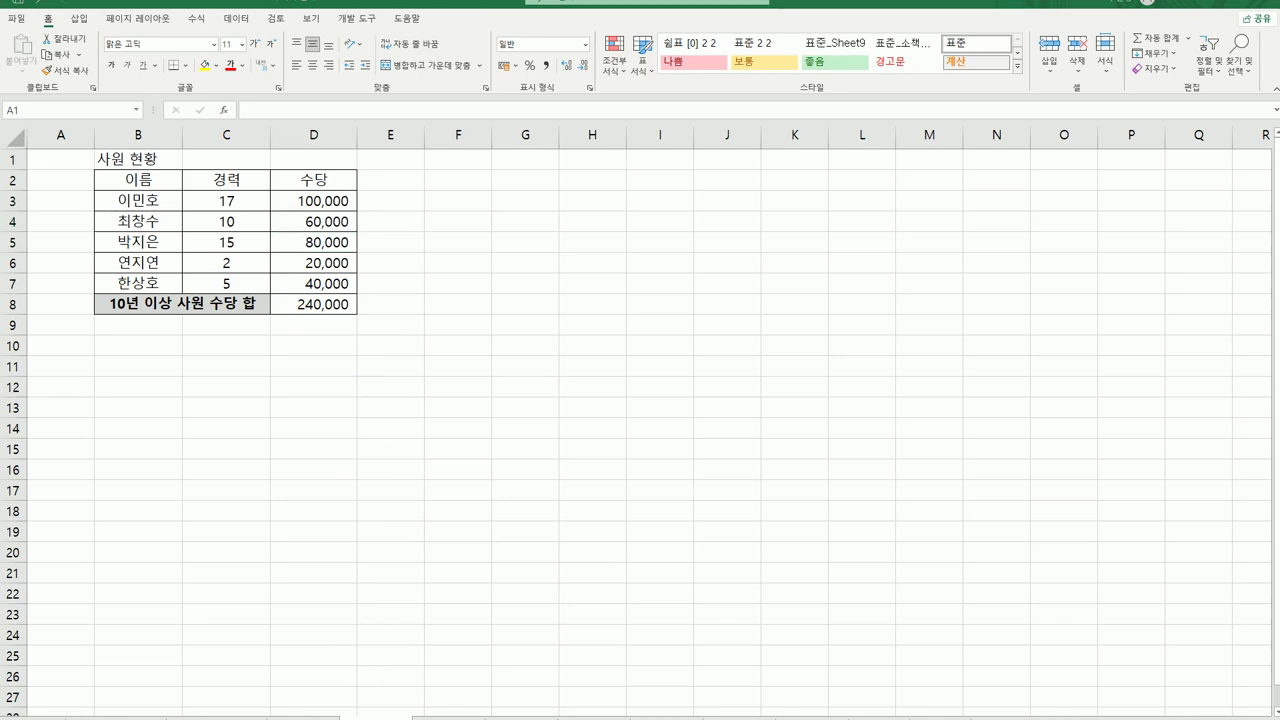
Step: Go to the A-Market and B-Market price comparison sheet and start a SUMIF with its function arguments in F7
left_click(431, 709)
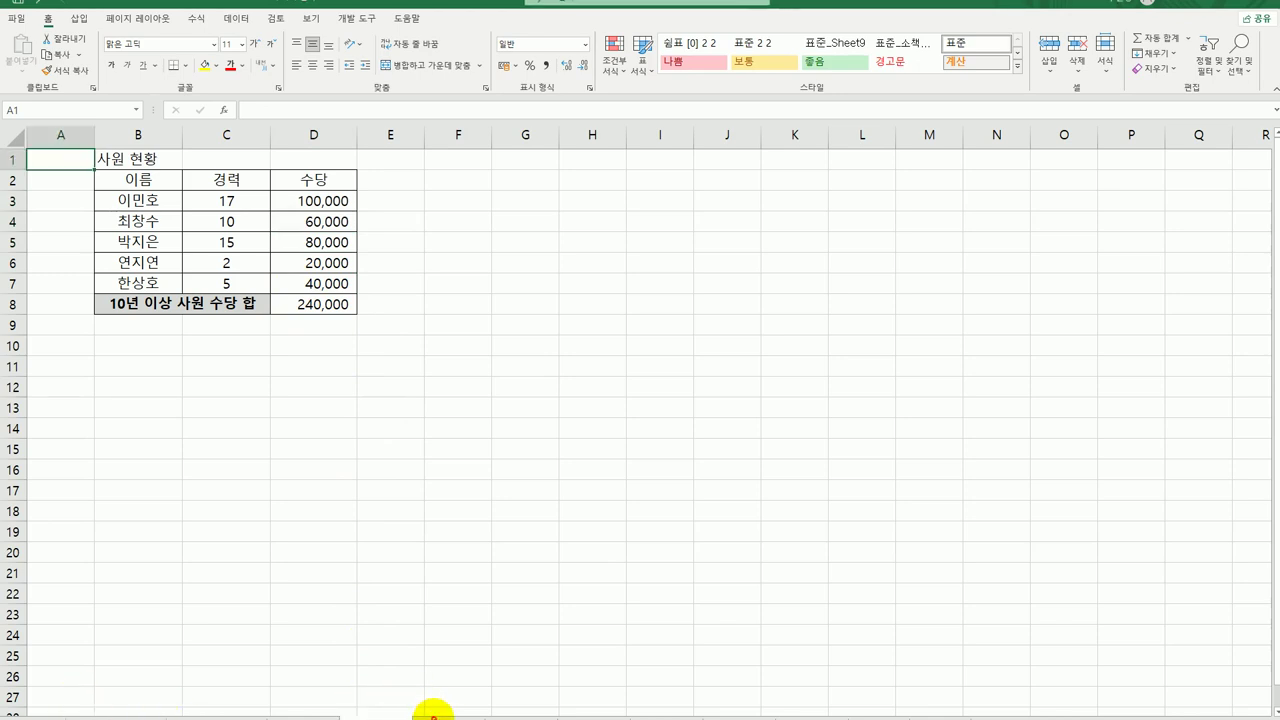
left_click(431, 711)
left_click(455, 283)
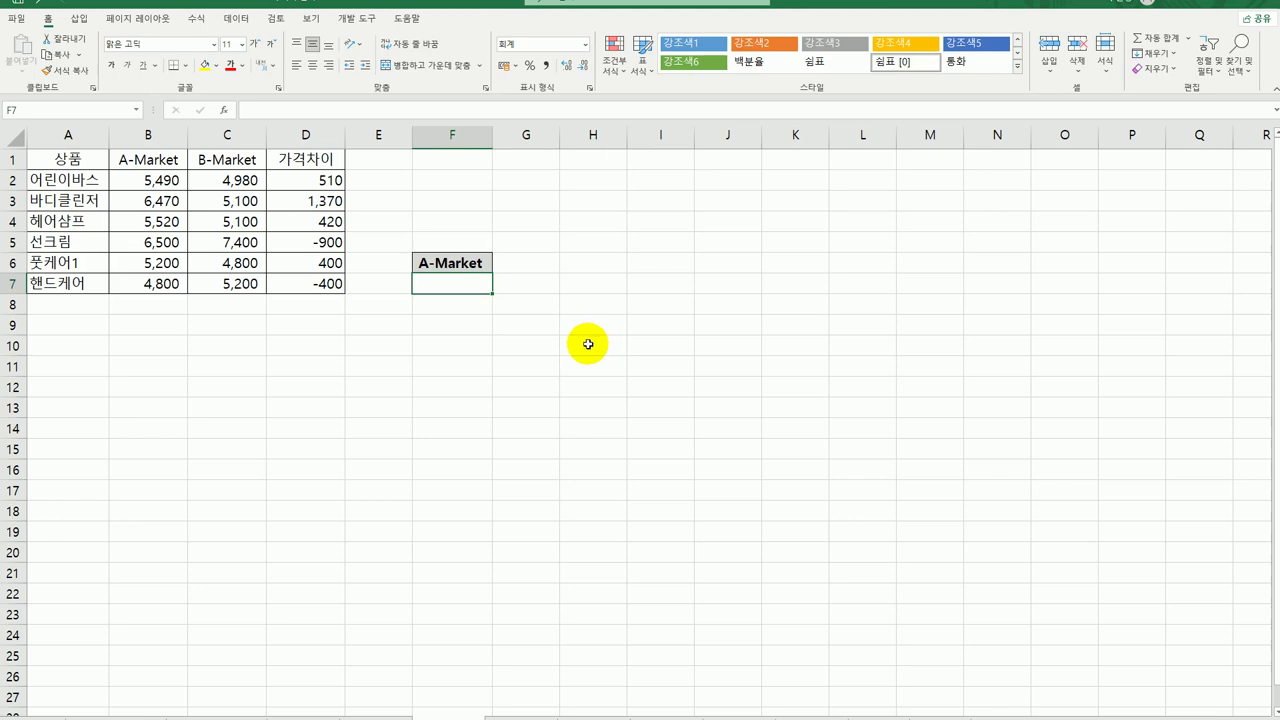
type("=")
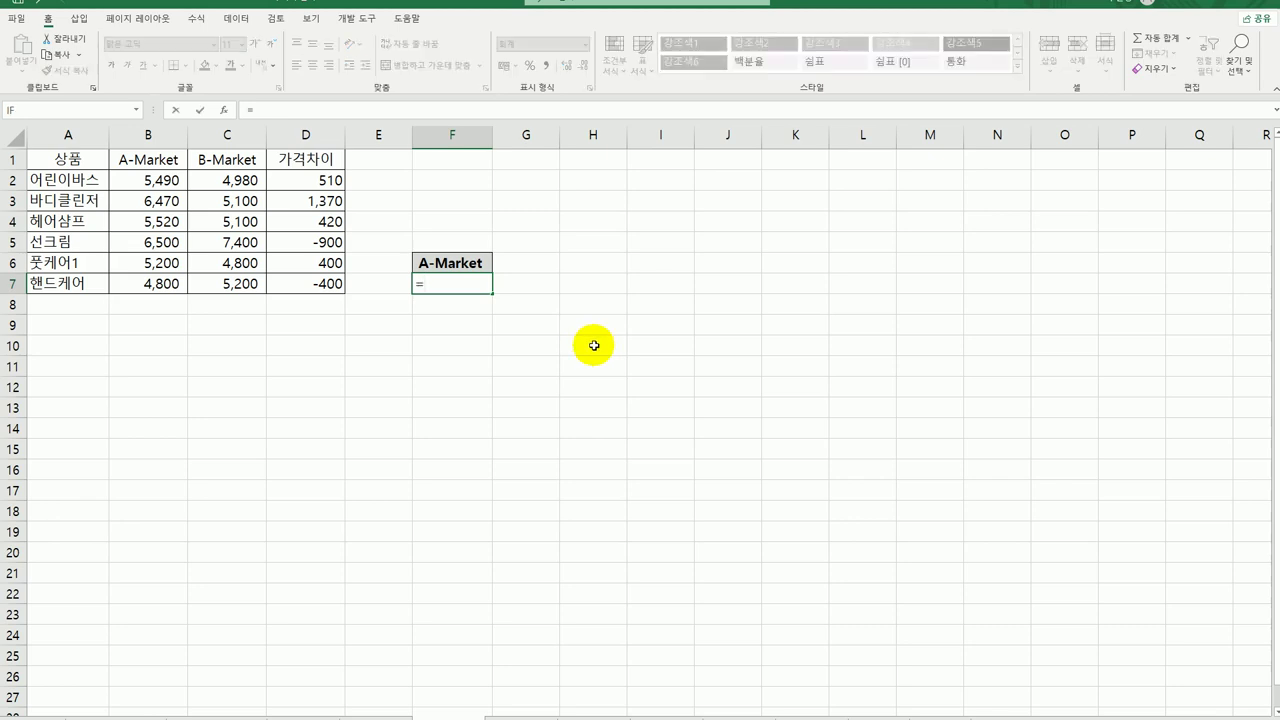
type("sumi")
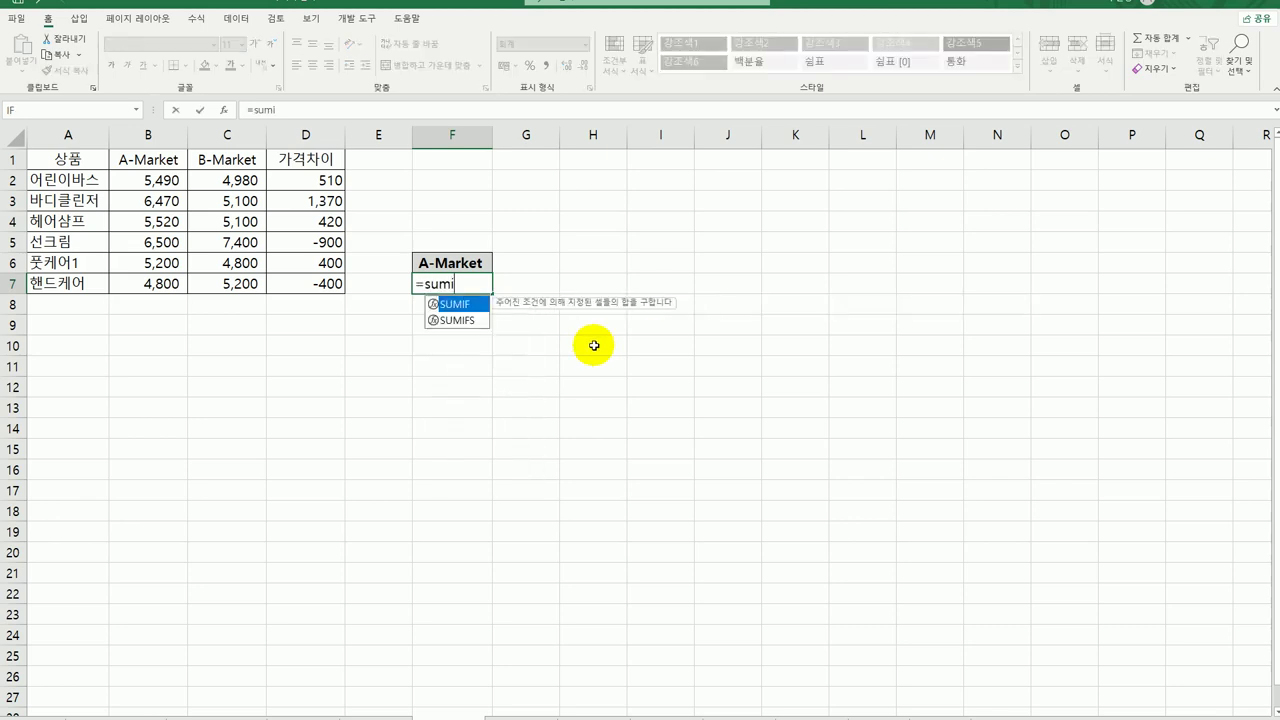
type("f(")
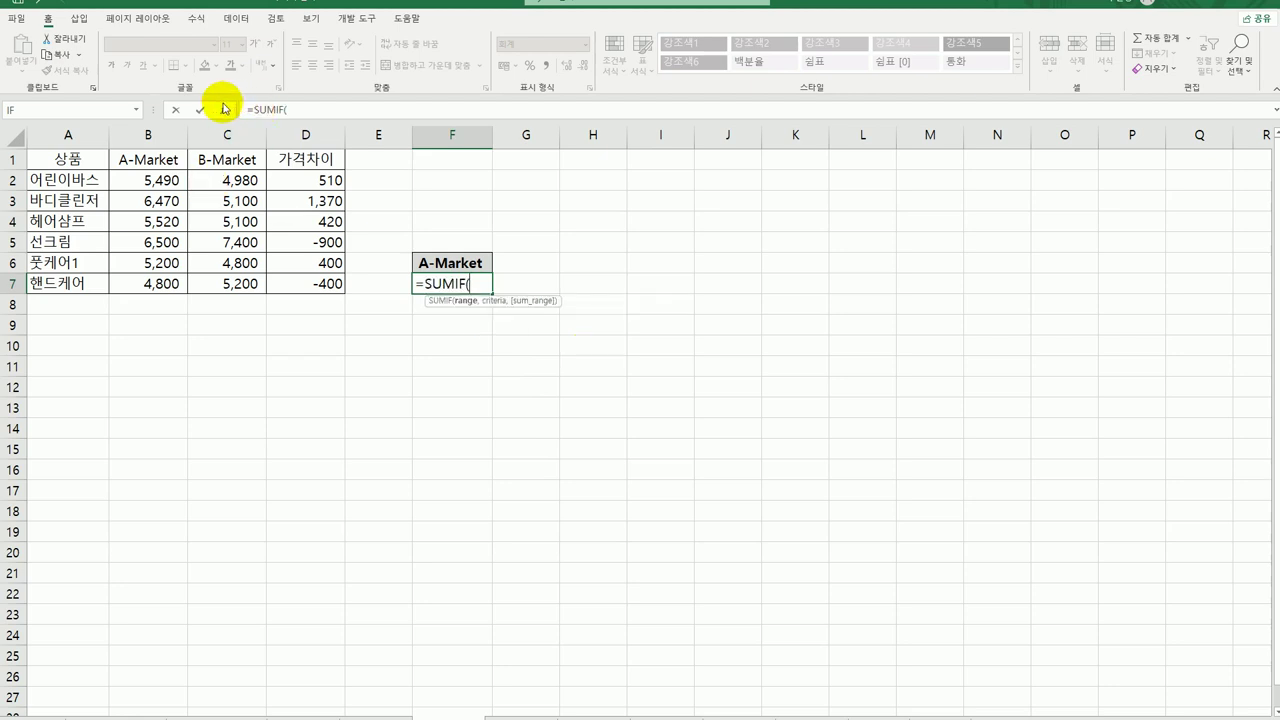
left_click(222, 108)
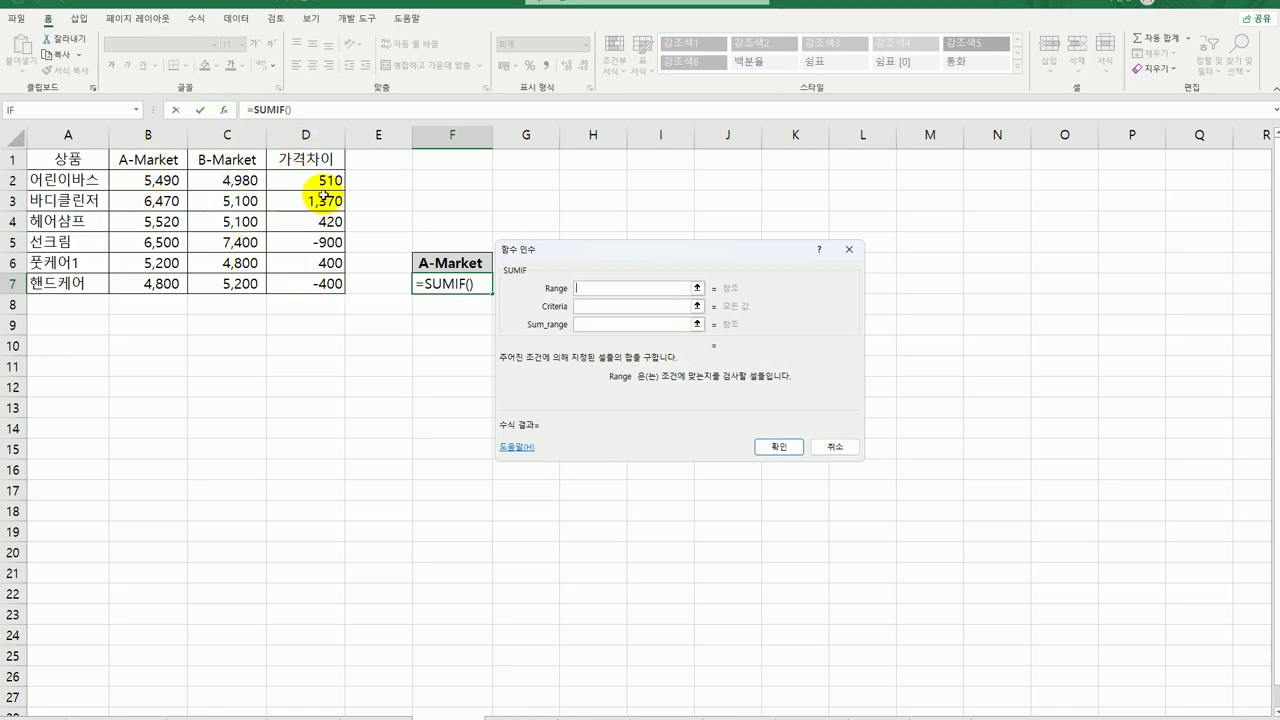
Step: Complete the SUMIF in F7 with range D2:D7, criteria "<0" and sum range B2:B7
left_click_drag(323, 178, 325, 283)
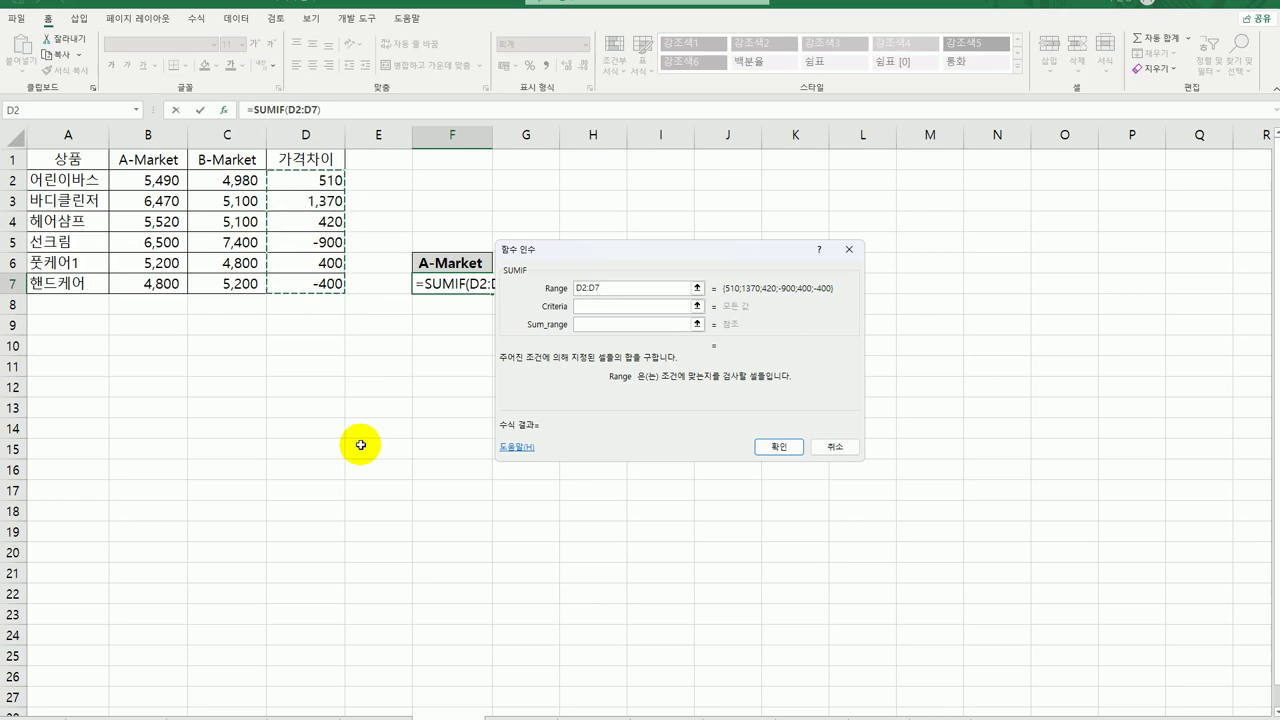
left_click(624, 306)
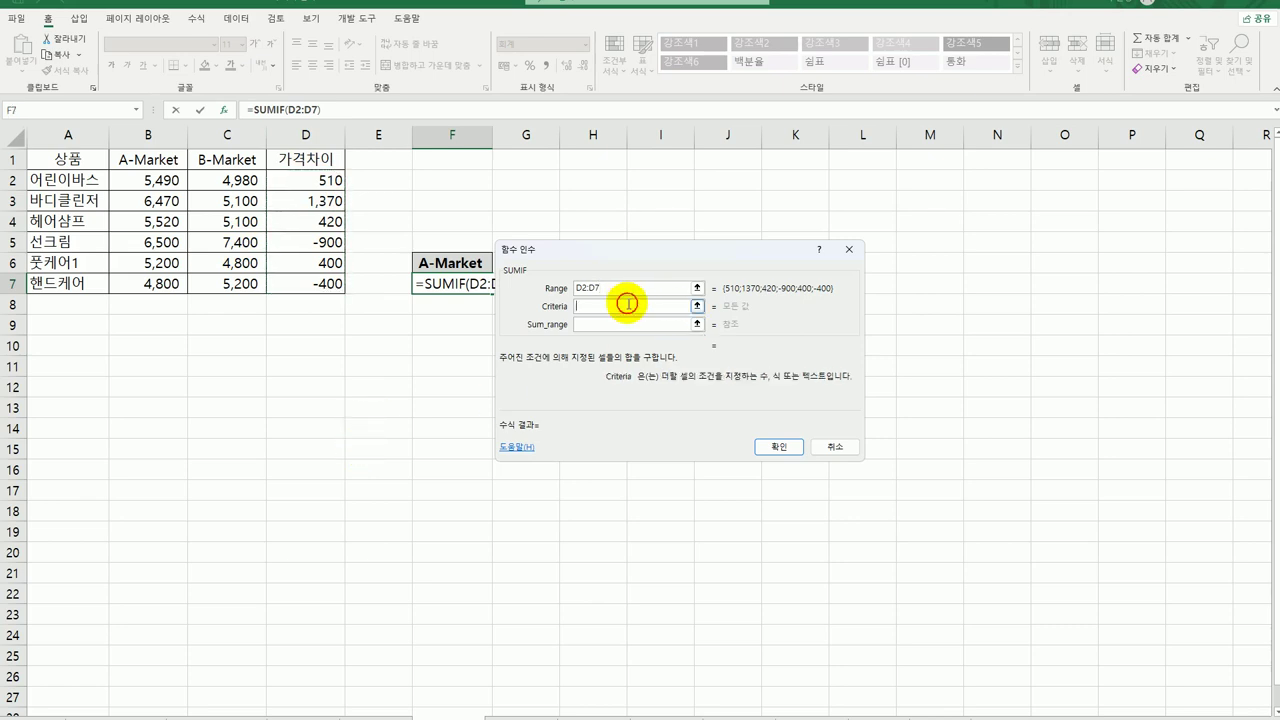
type("<0")
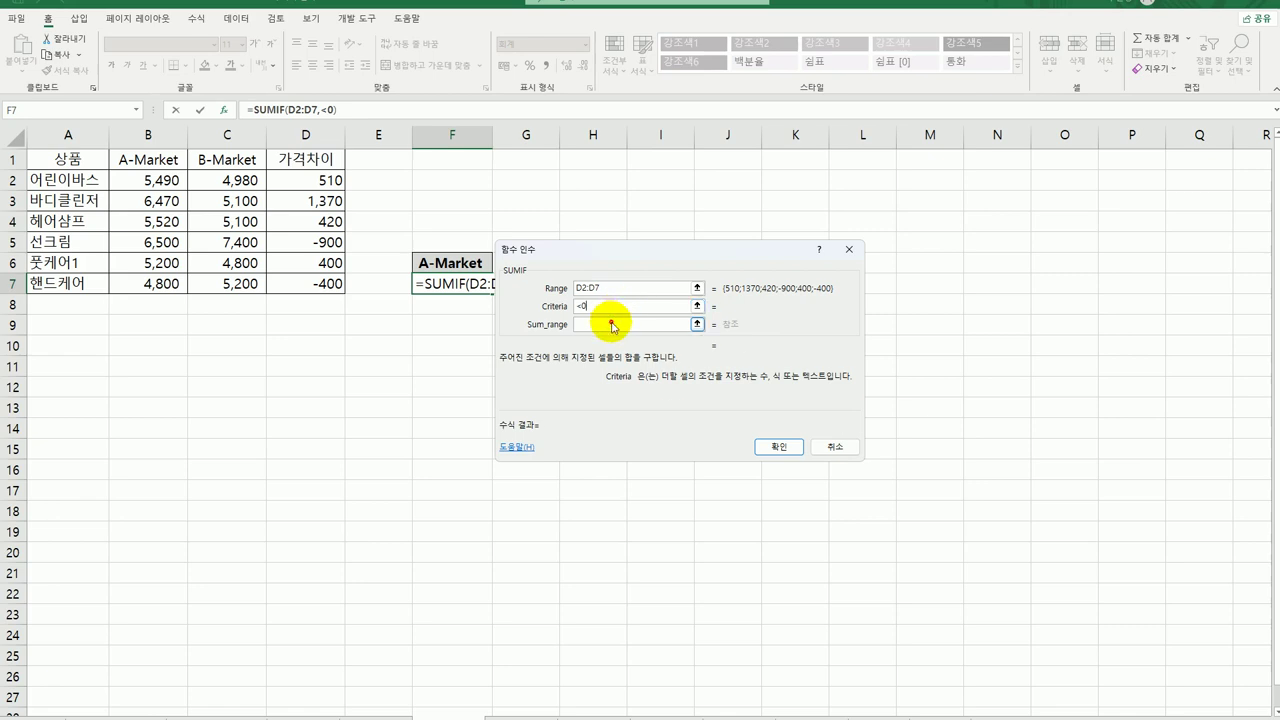
left_click(612, 322)
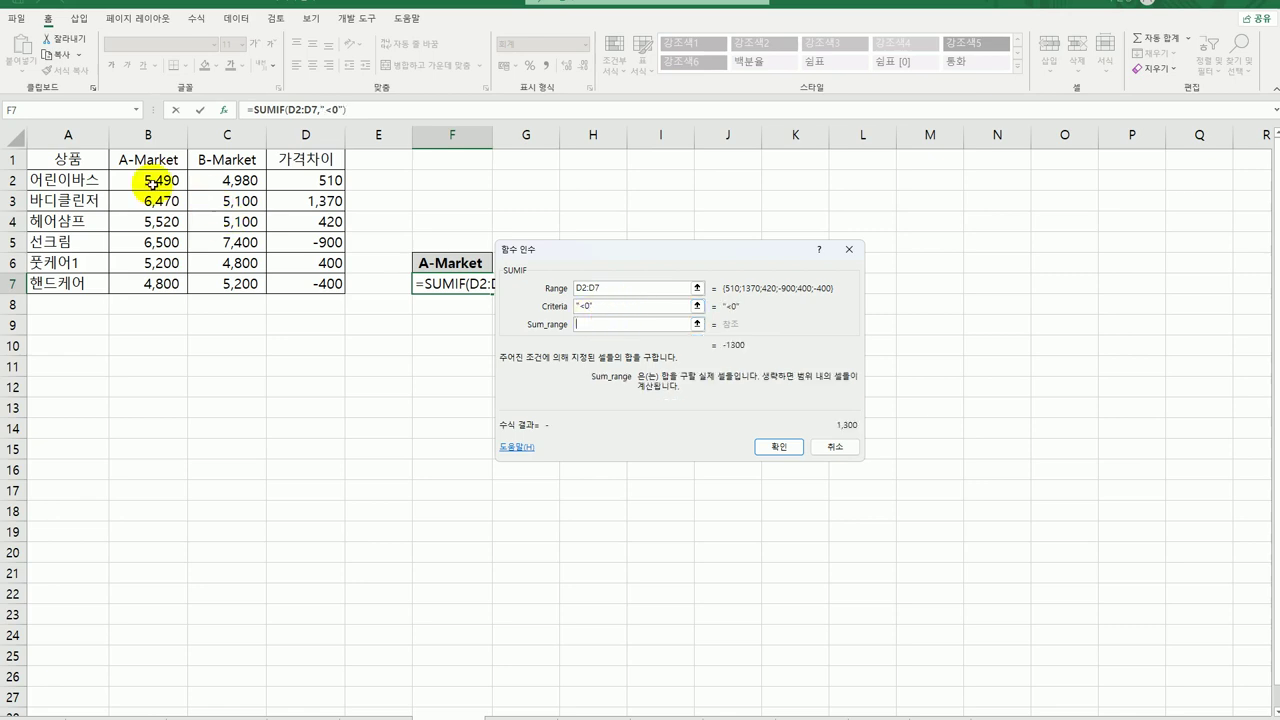
left_click_drag(148, 178, 147, 283)
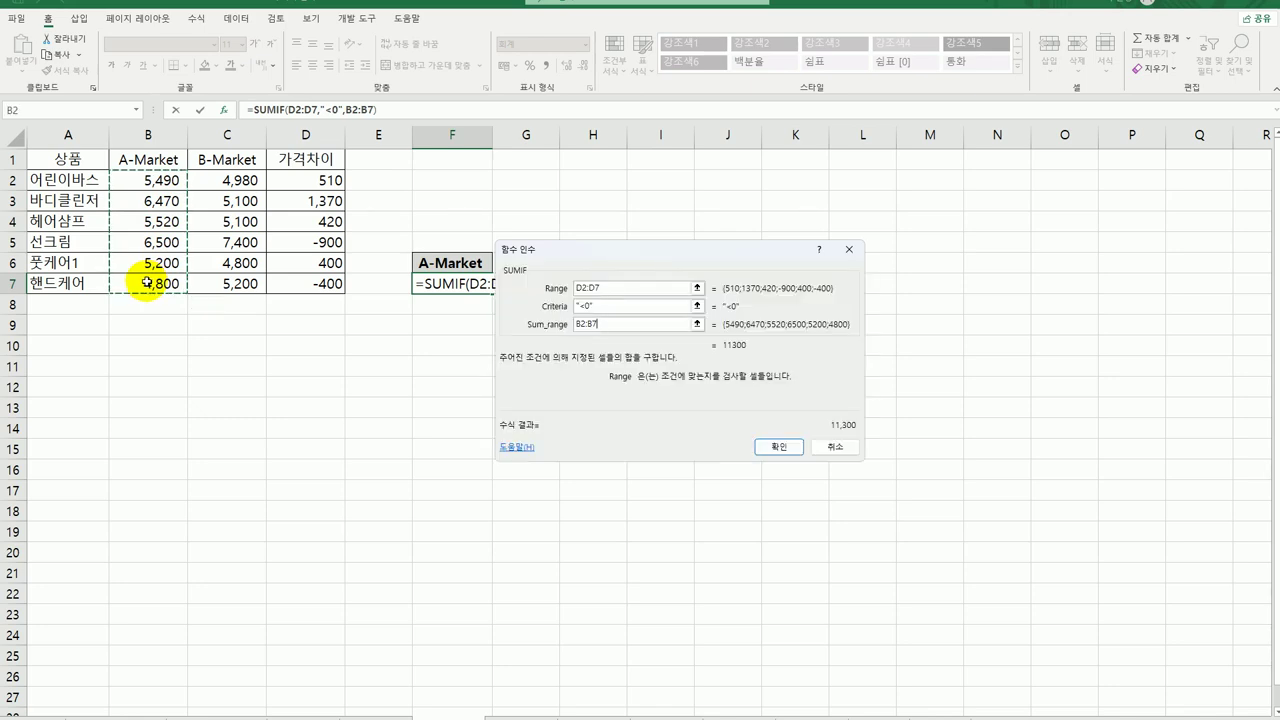
left_click_drag(605, 251, 506, 179)
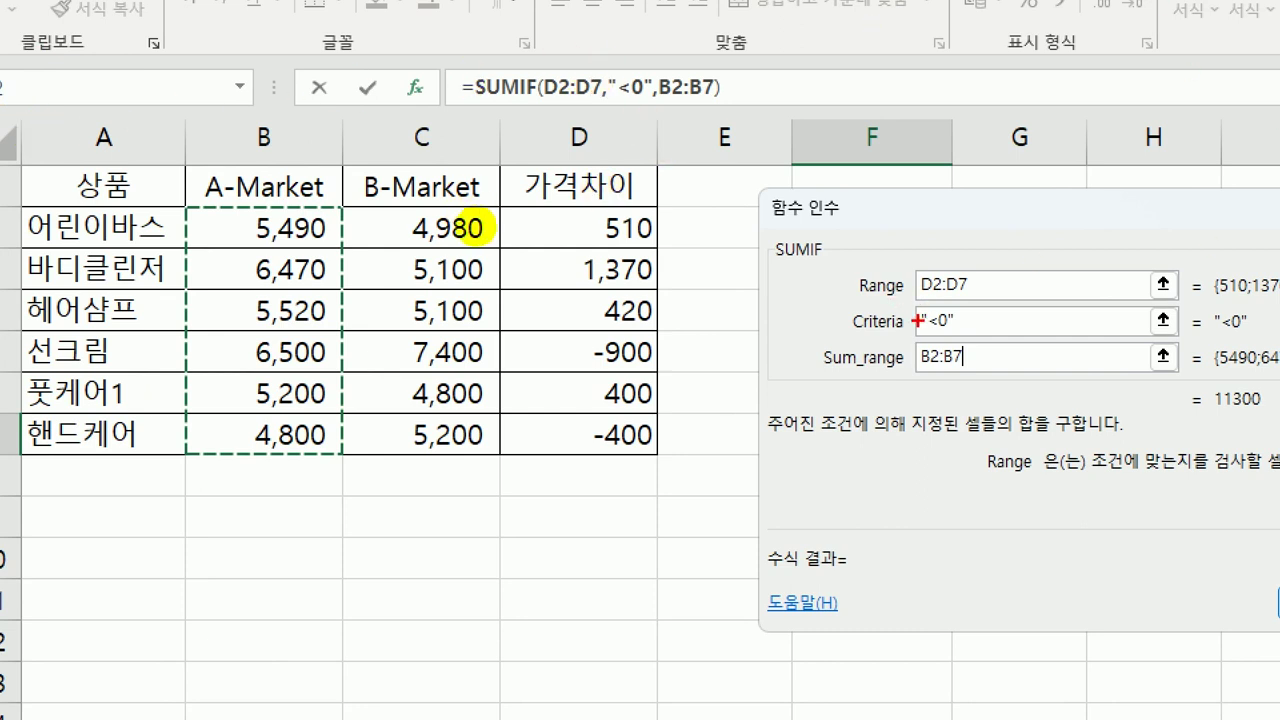
mouse_move(980, 294)
left_mouse_down()
mouse_move(925, 296)
mouse_move(910, 247)
left_mouse_up()
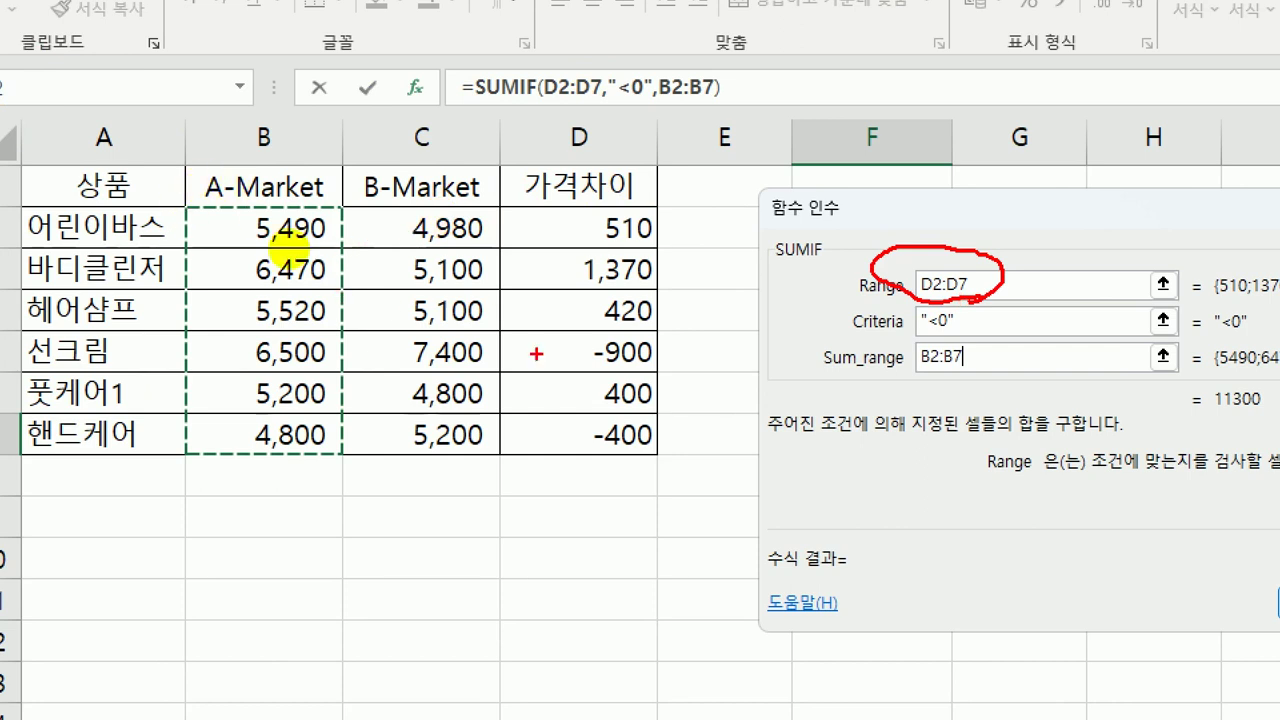
left_click_drag(670, 198, 668, 462)
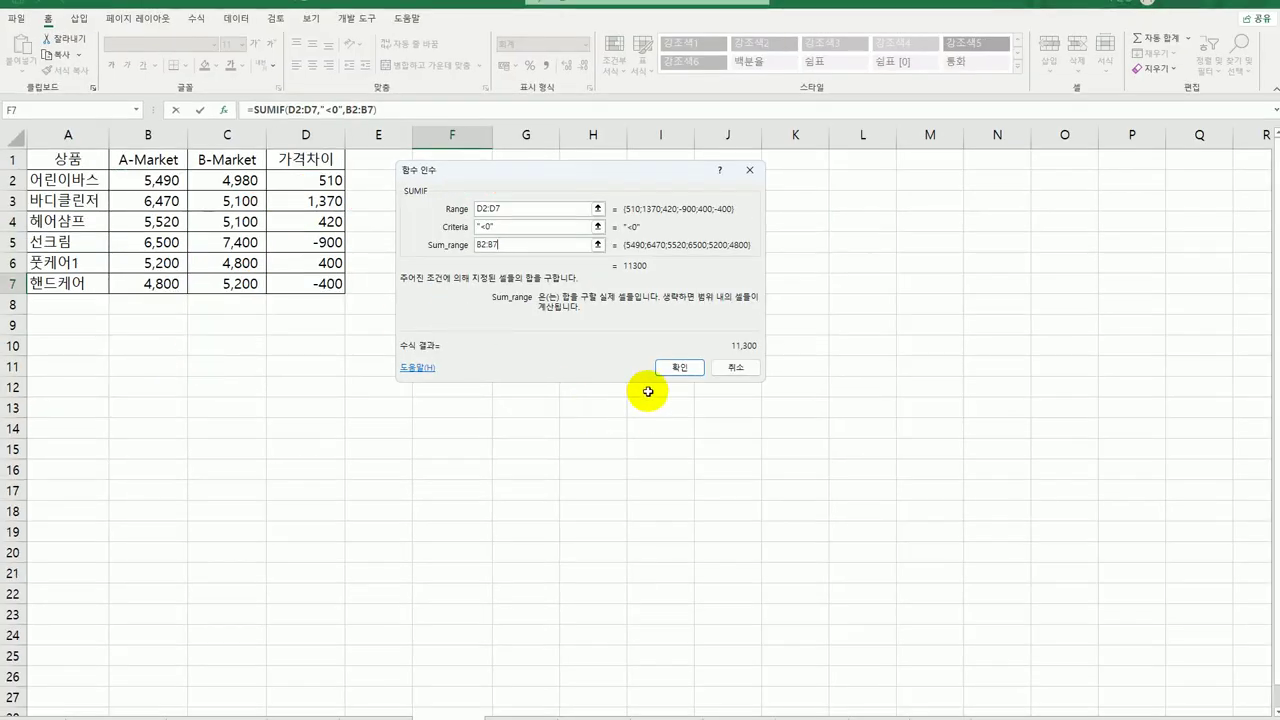
left_click(677, 367)
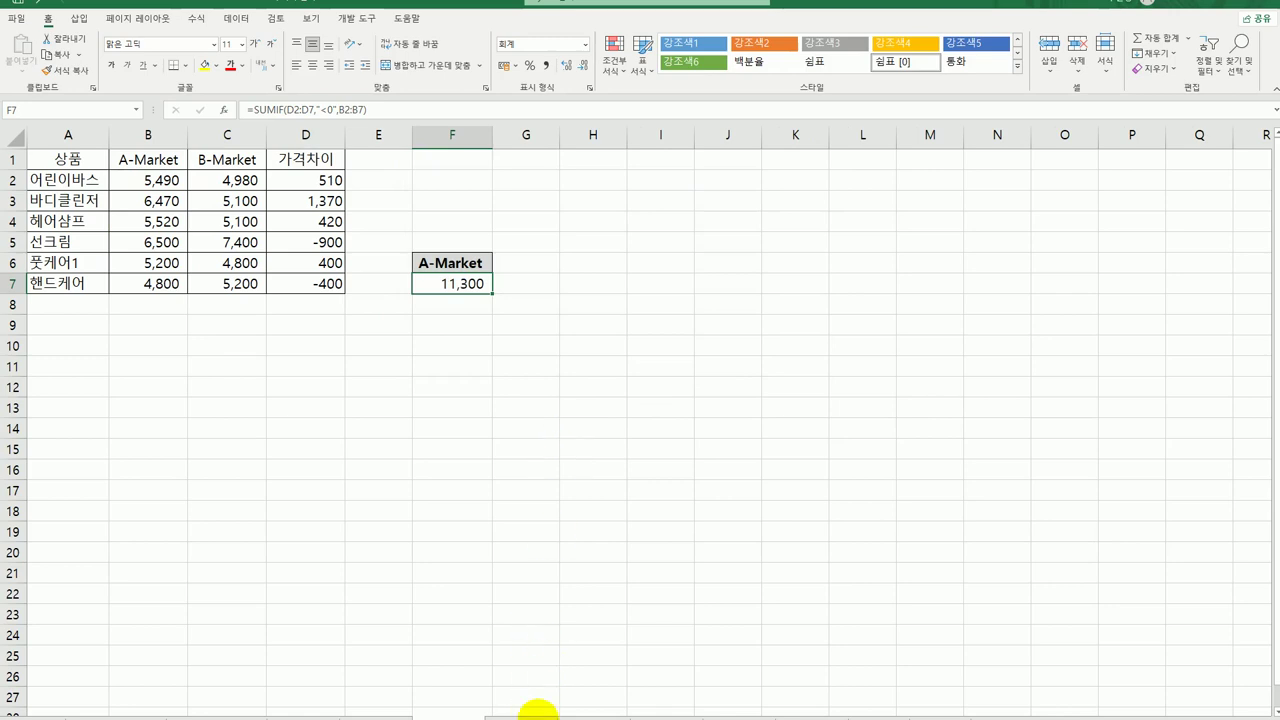
Step: Compare with the completed market sheet, and on the 도서 거래 현황 sheet examine the 판매금액 column and the empty total cells D17:D19
left_click(538, 715)
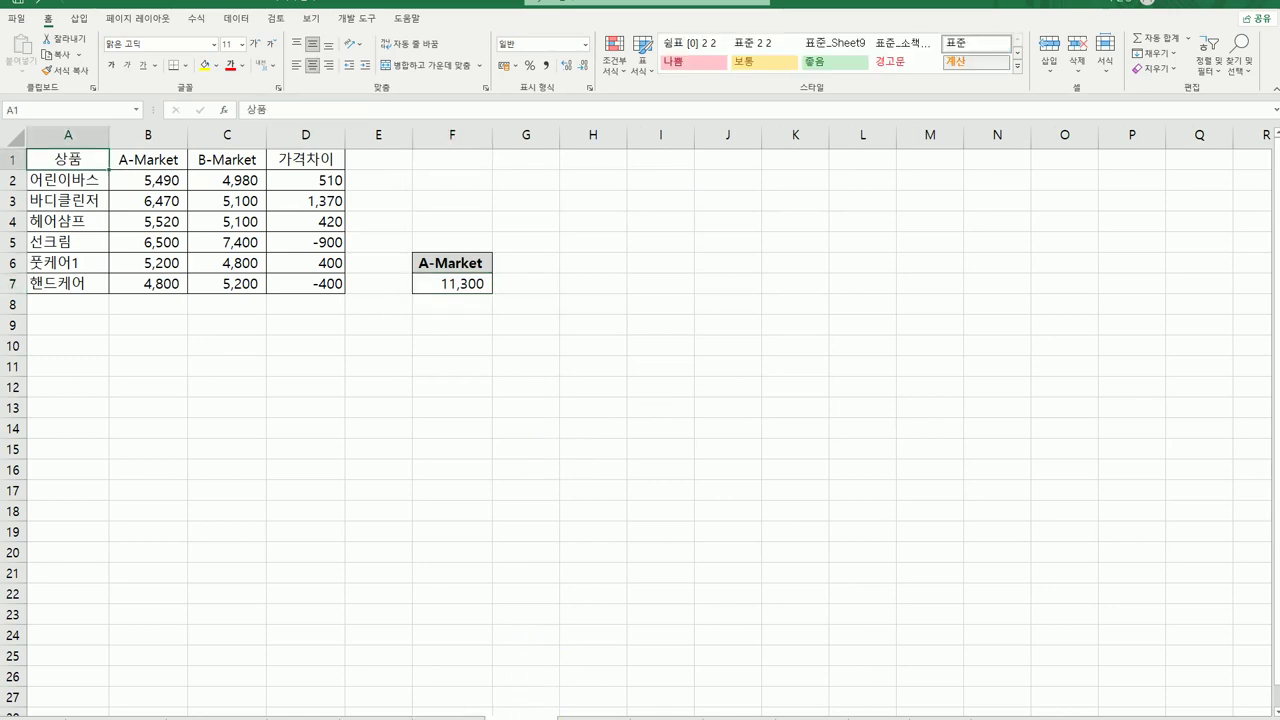
left_click(590, 715)
left_click(350, 497)
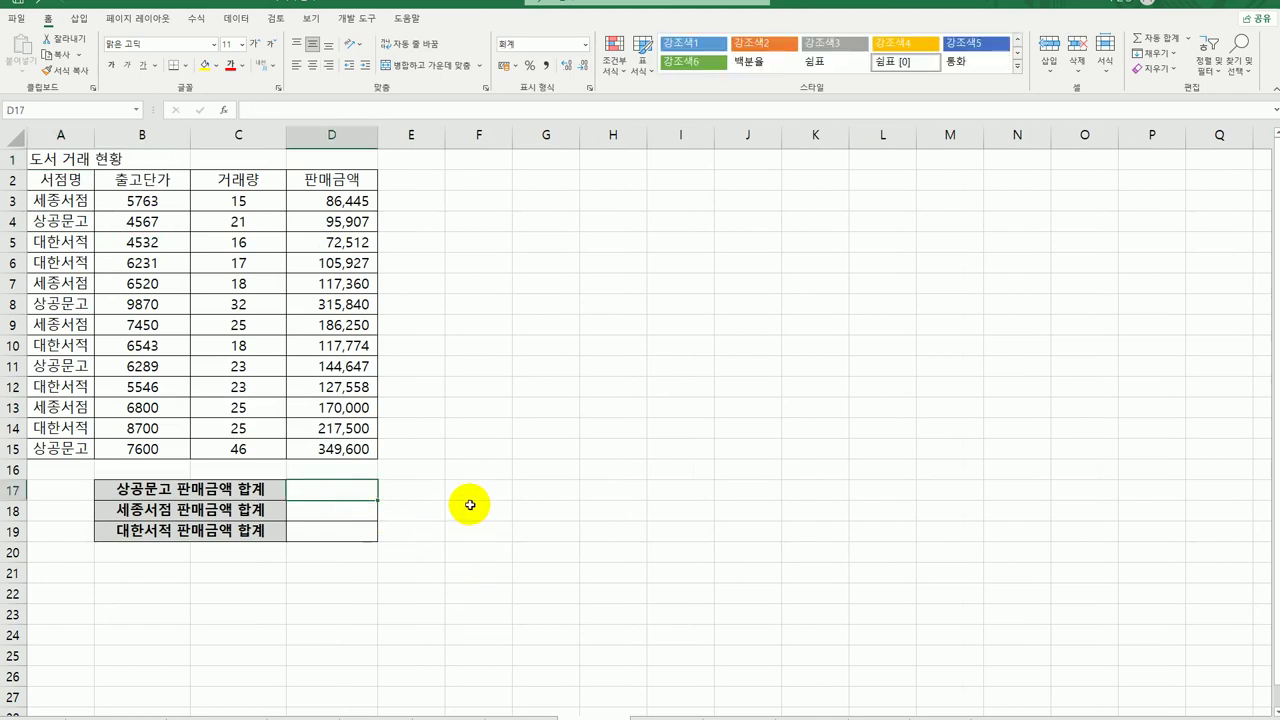
left_click_drag(338, 202, 336, 452)
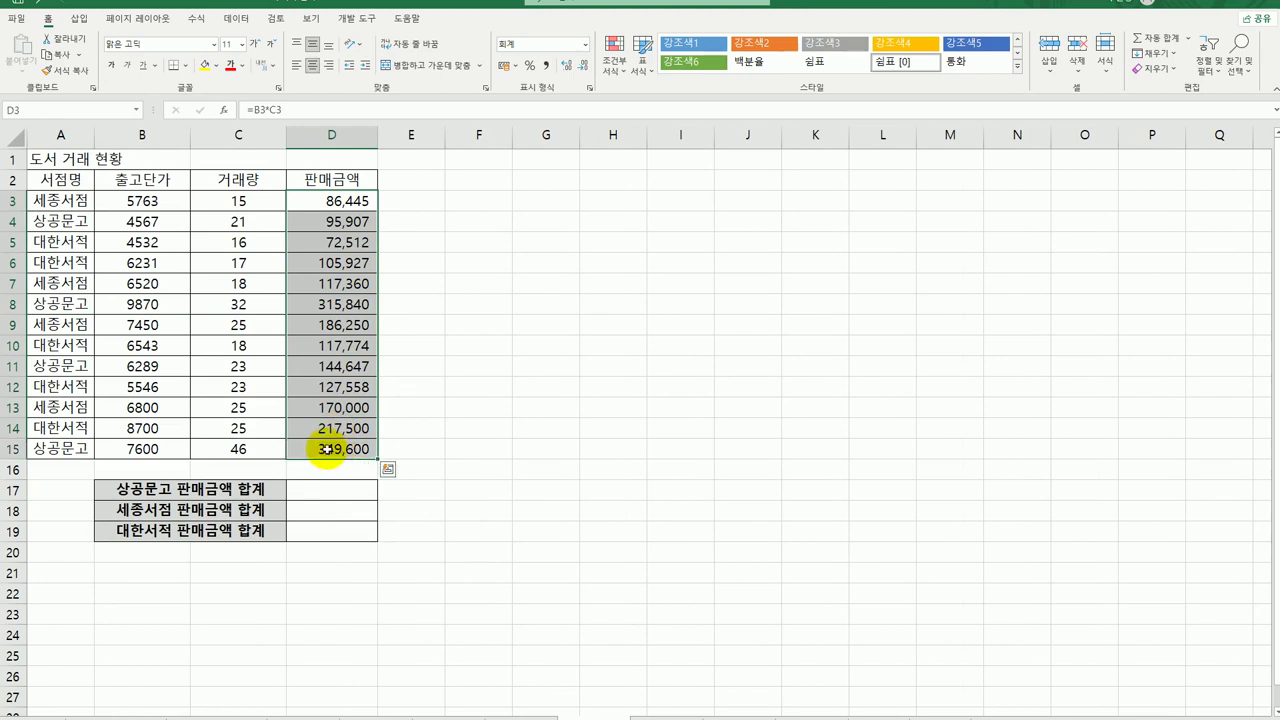
left_click(291, 494)
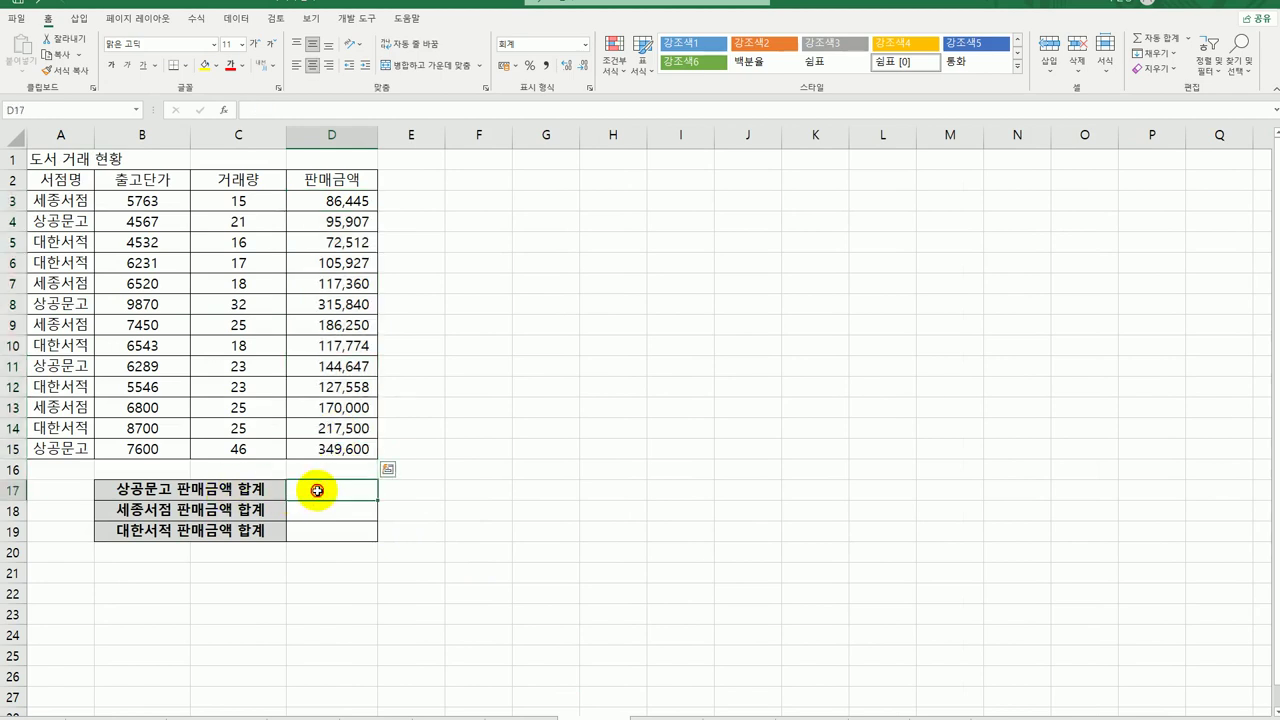
left_click_drag(326, 491, 323, 525)
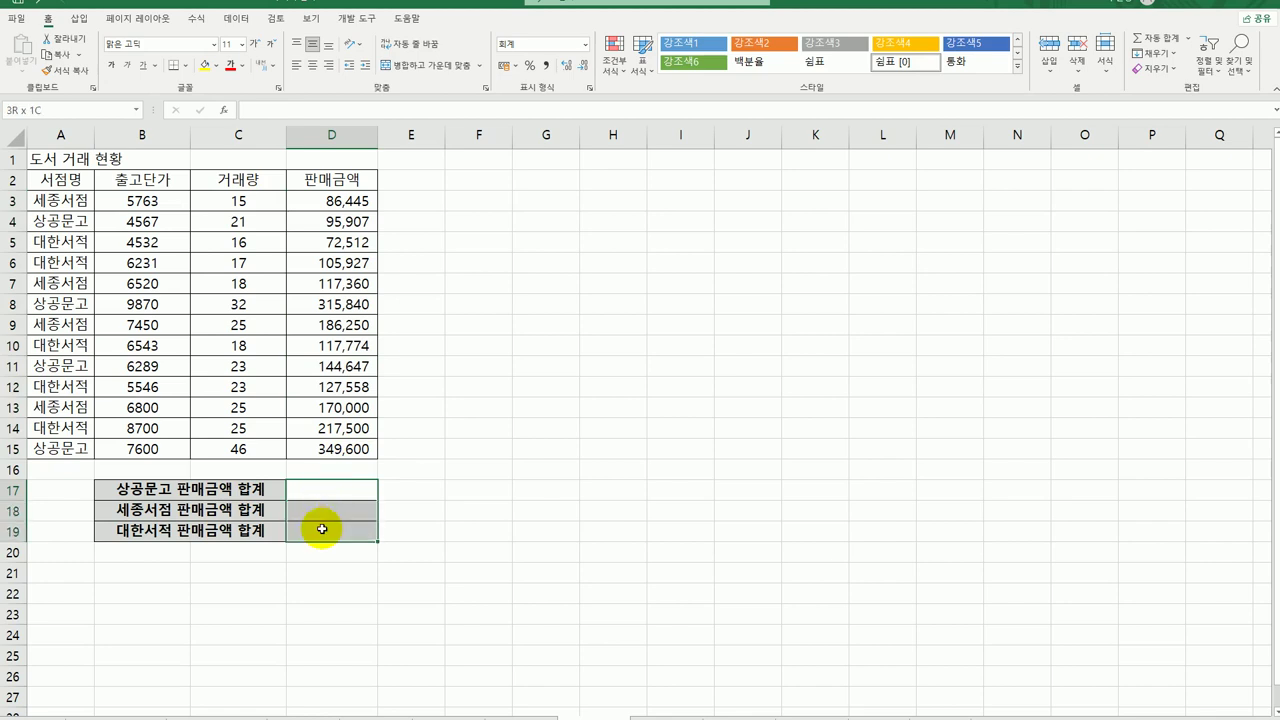
left_click(446, 549)
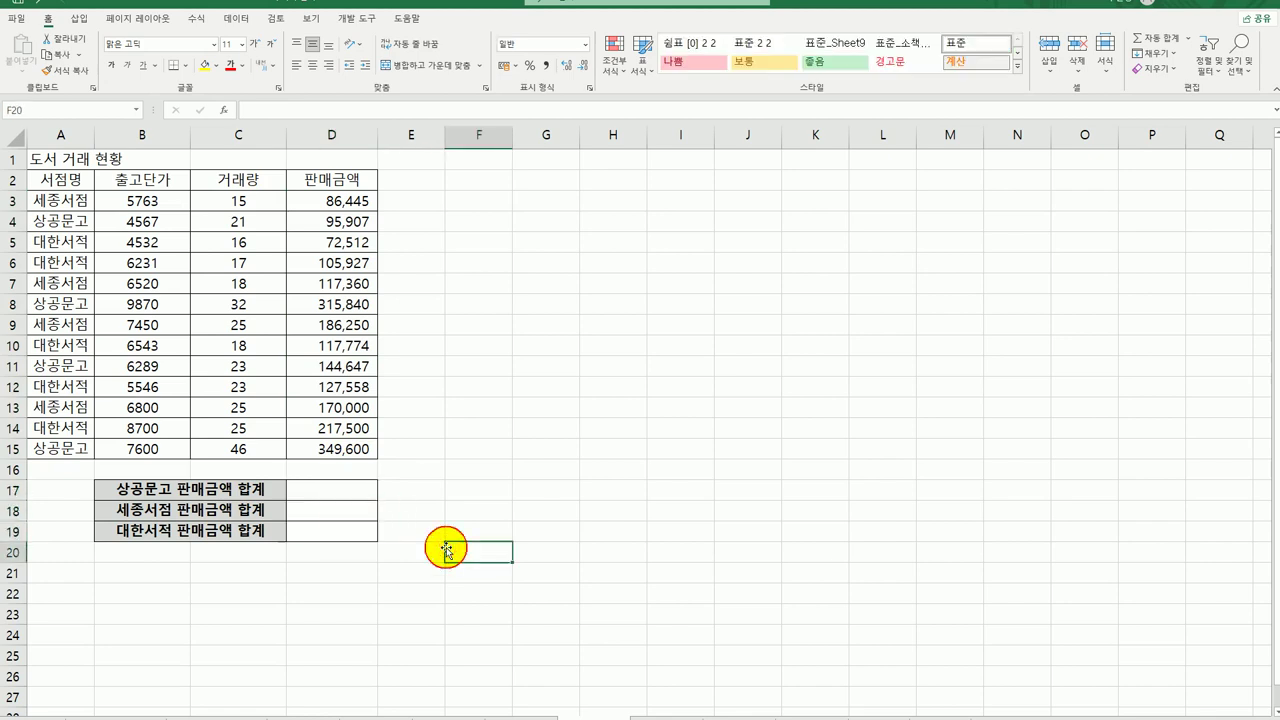
Step: Start a SUMIF in D17, beside 상공문고 판매금액 합계, and open its function arguments clear of the table
left_click(375, 494)
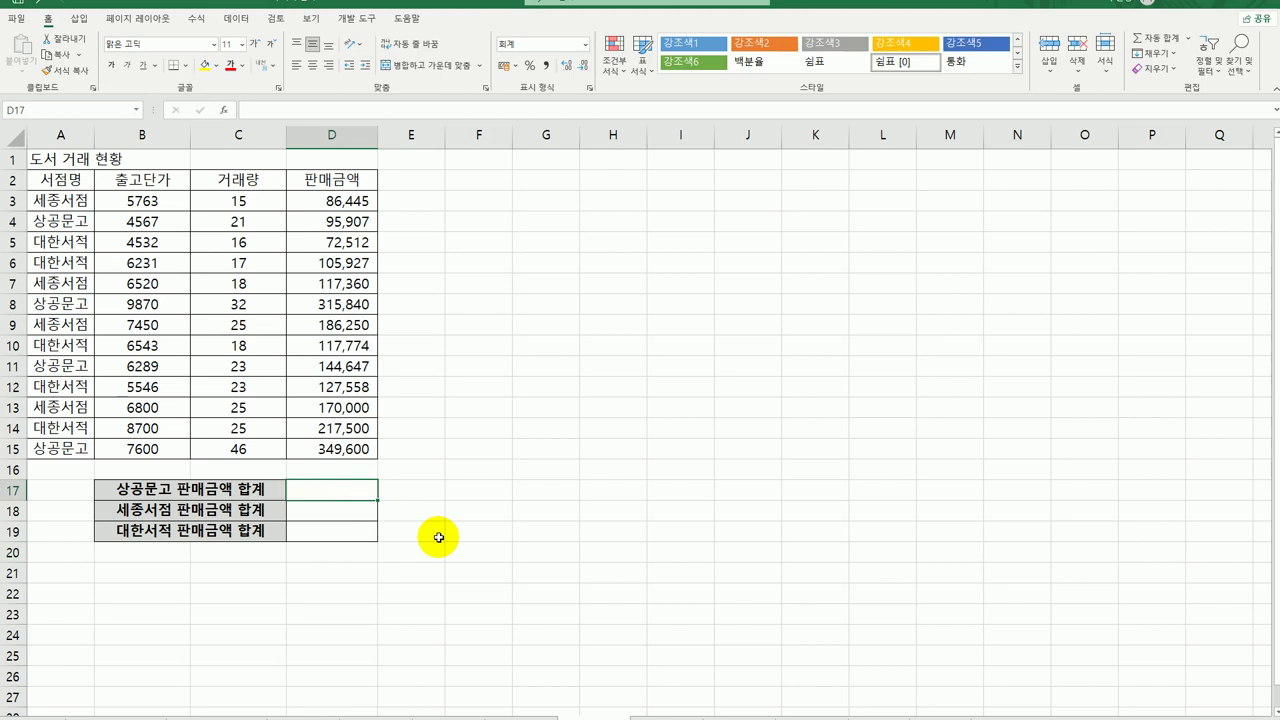
type("=")
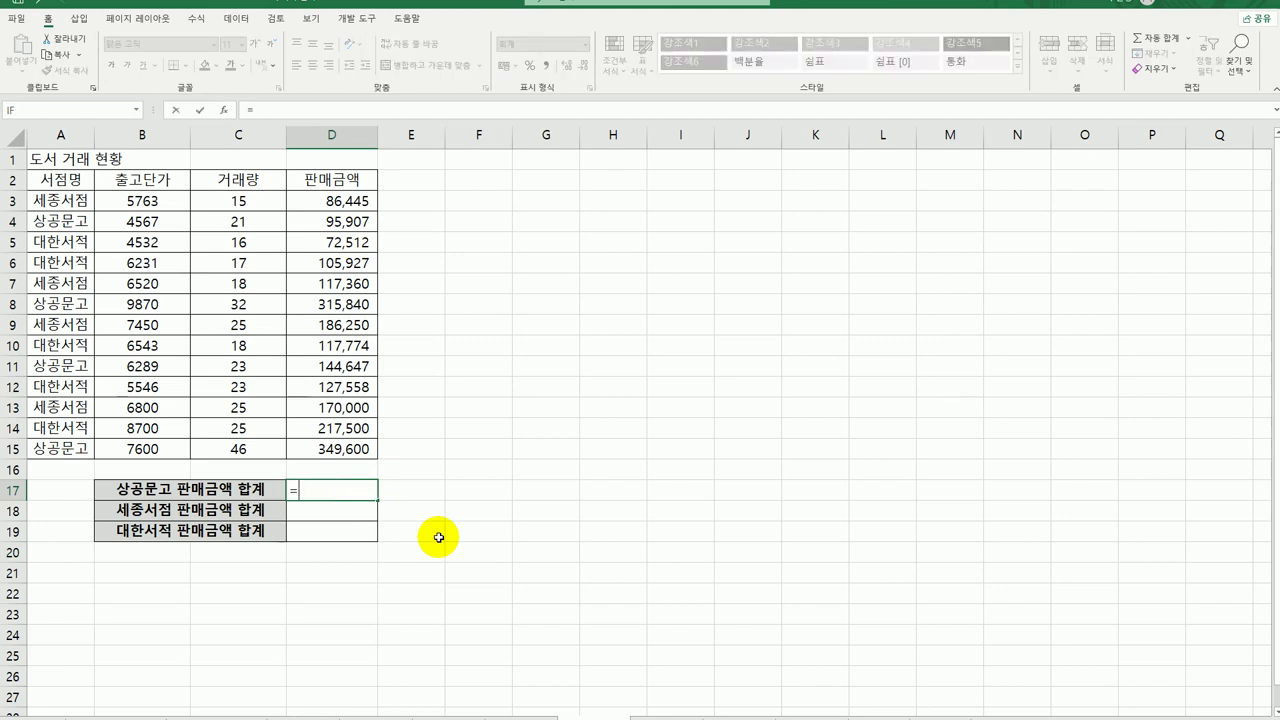
type("sum")
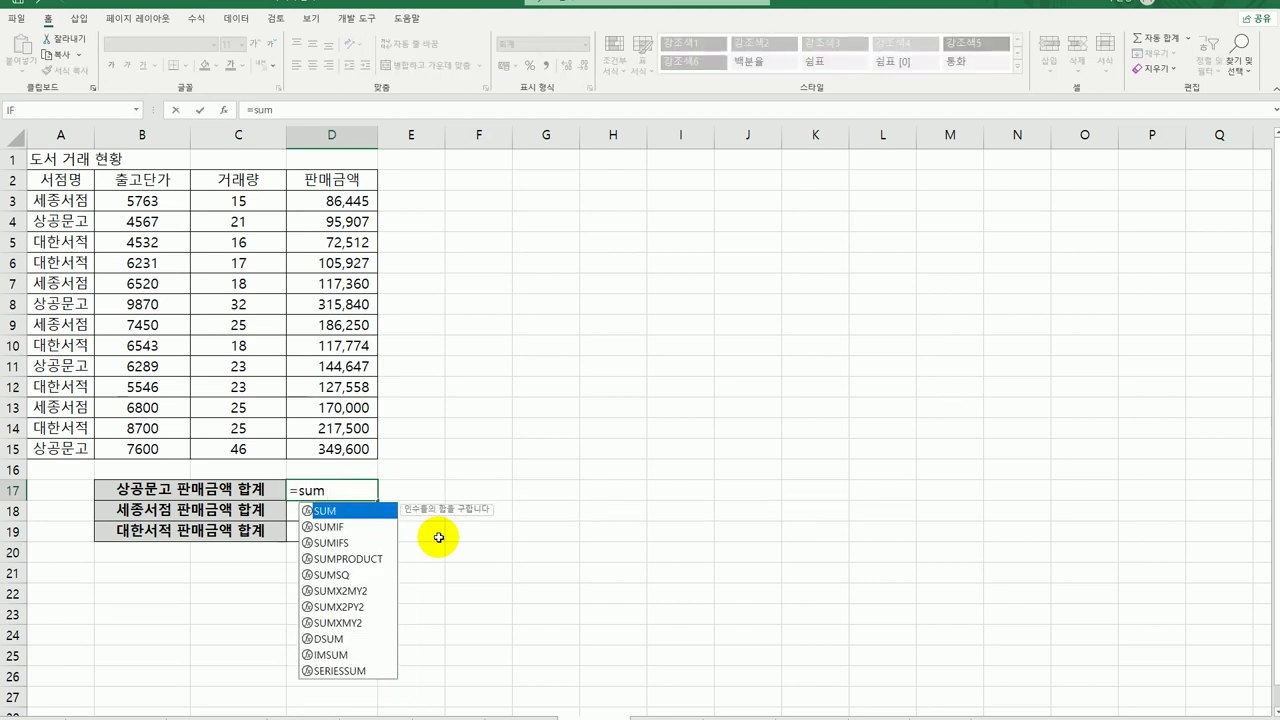
double_click(385, 526)
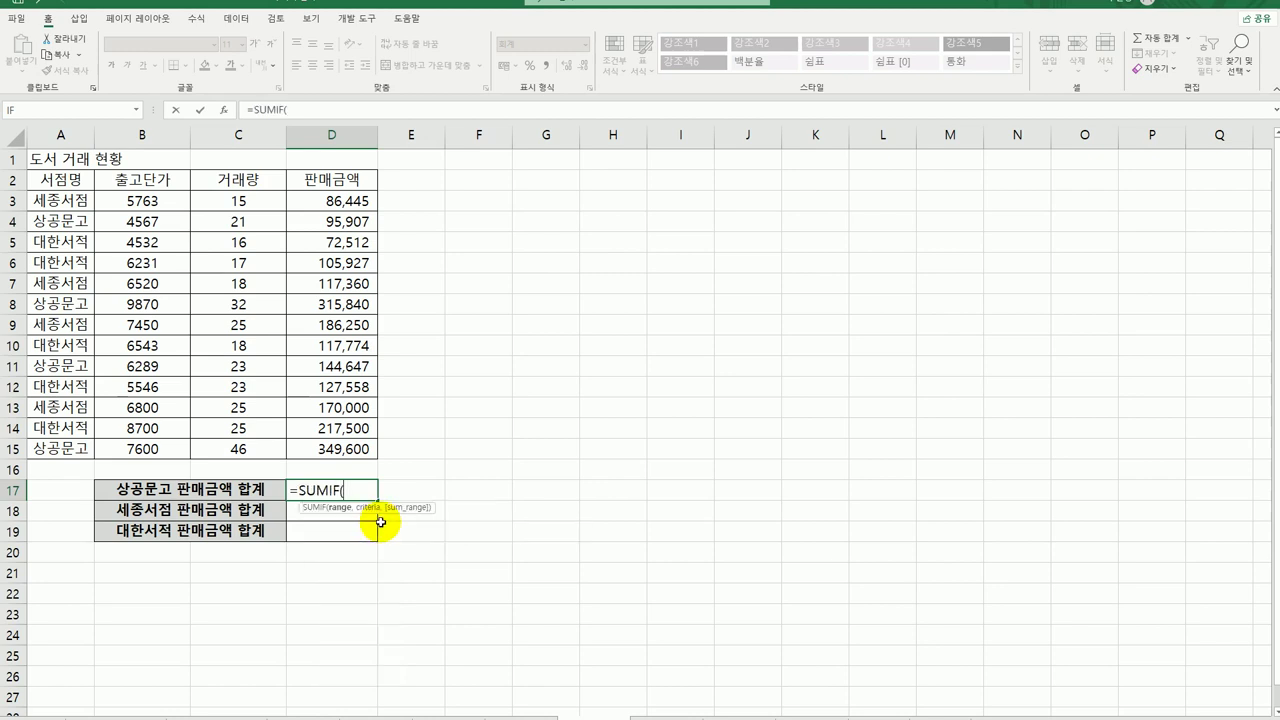
left_click(224, 109)
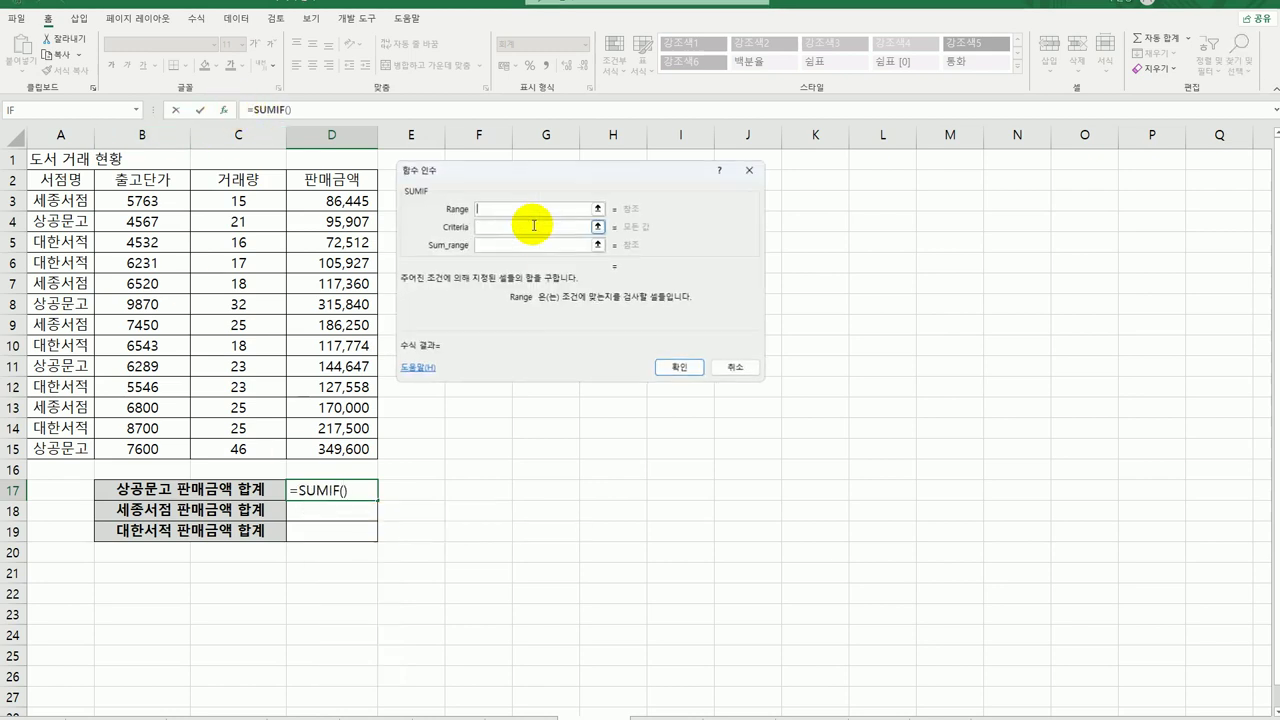
left_click_drag(565, 185, 670, 207)
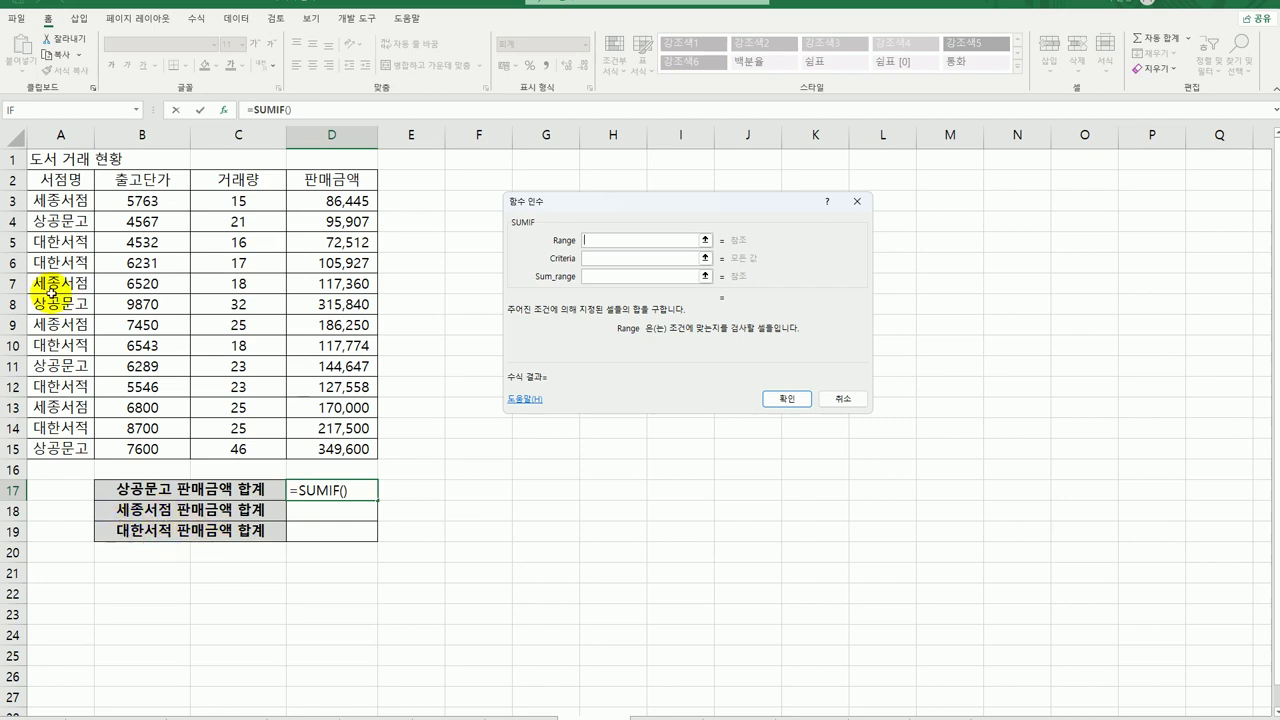
Step: Give the D17 SUMIF the absolute range $A$3:$A$15 and the criteria cell B17
left_click_drag(60, 197, 54, 450)
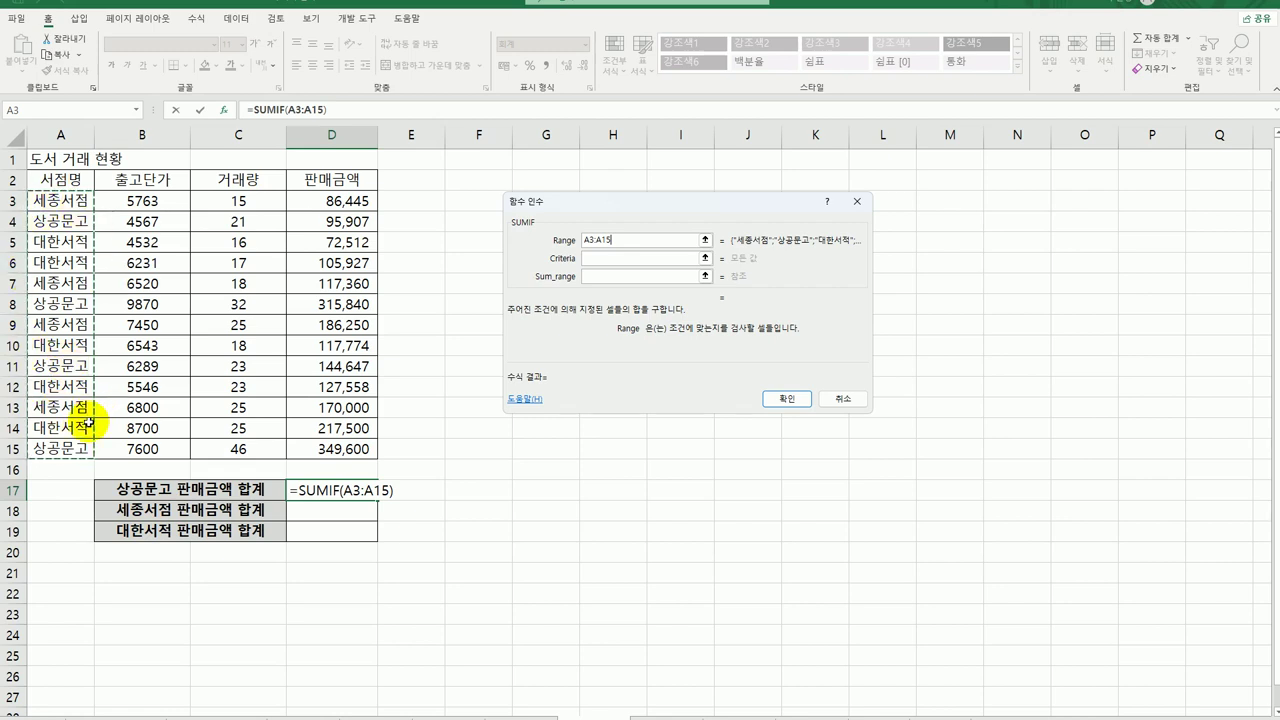
key("F4")
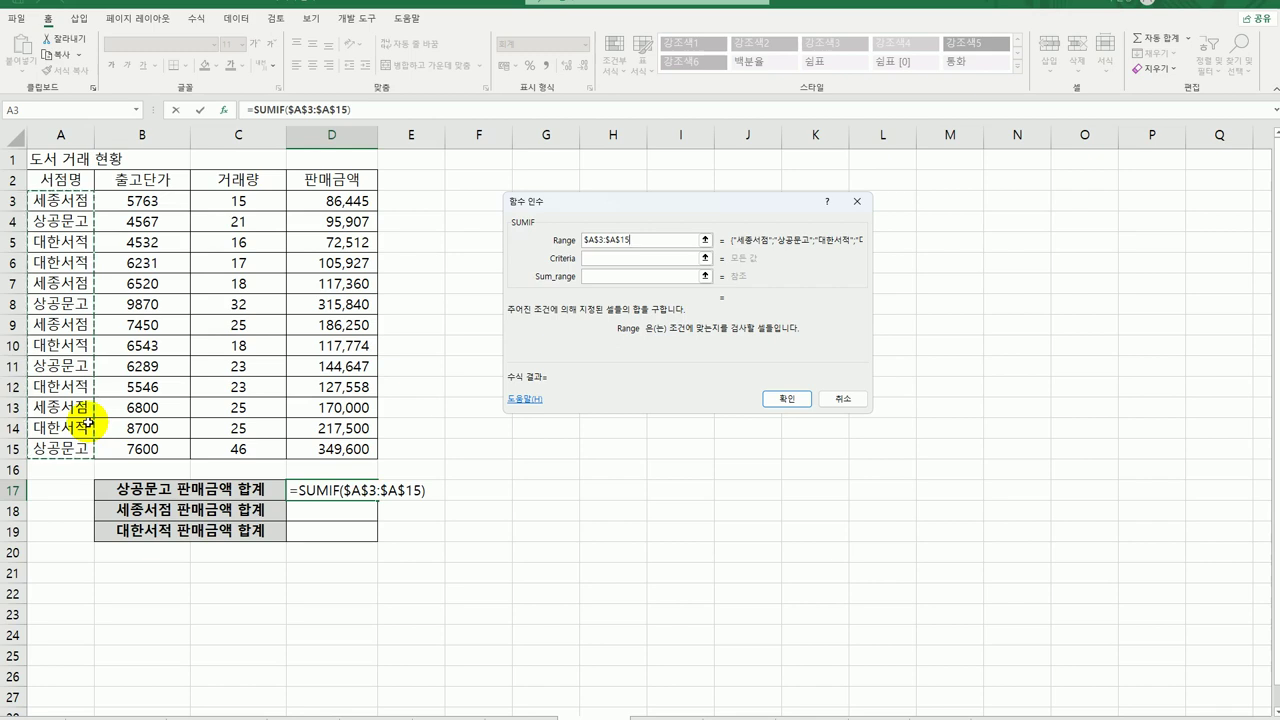
left_click(600, 260)
left_click(160, 489)
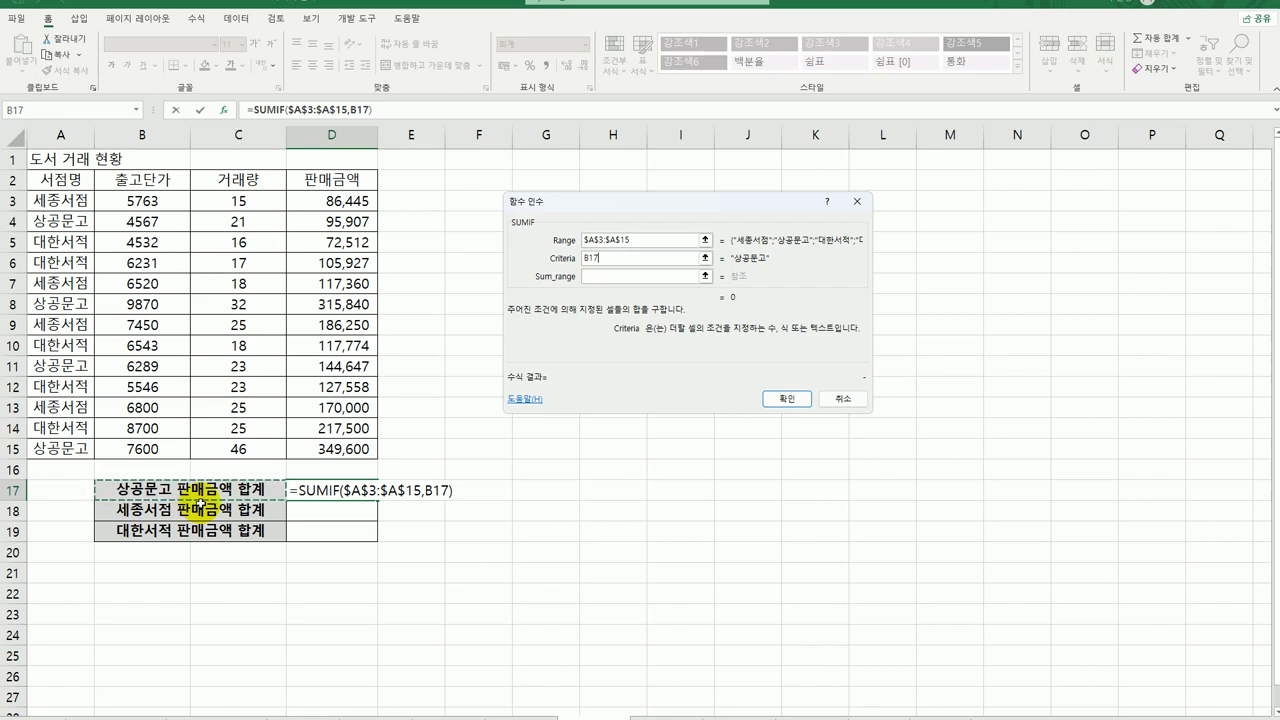
Step: Complete the D17 SUMIF with absolute sum range $D$3:$D$15 and fill the formula down to D19
left_click(612, 278)
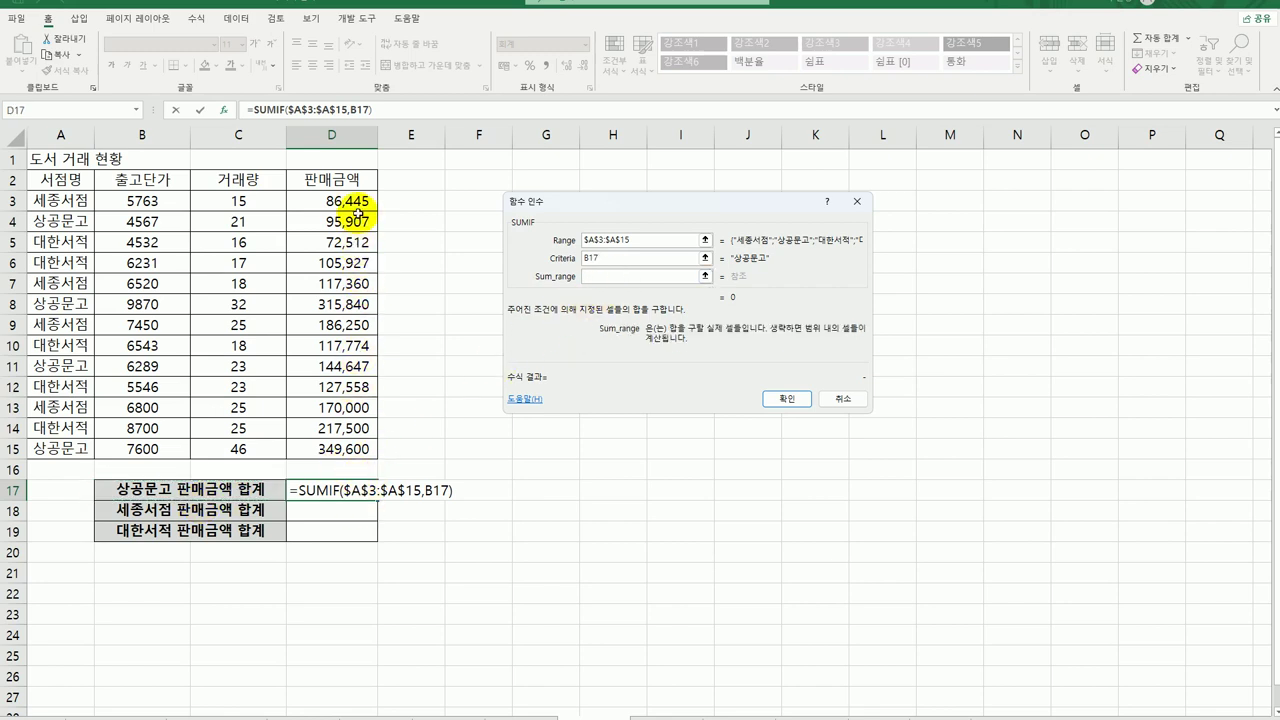
left_click_drag(357, 201, 345, 449)
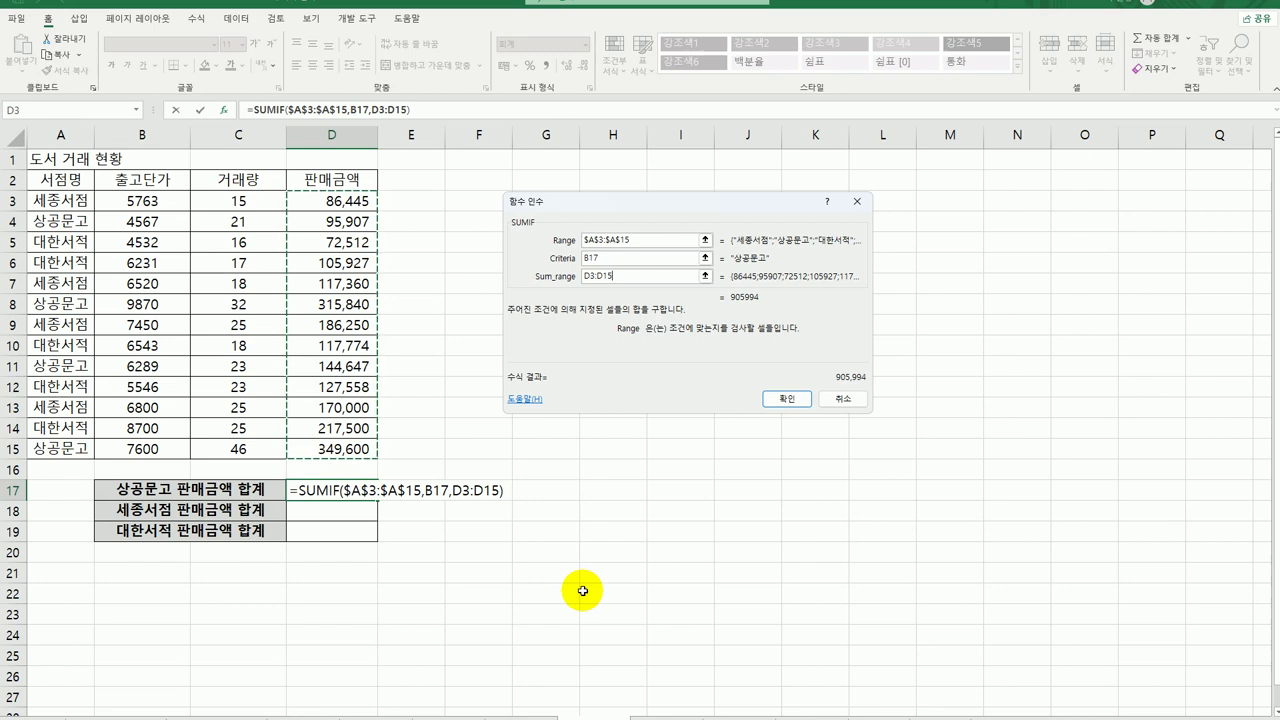
key("F4")
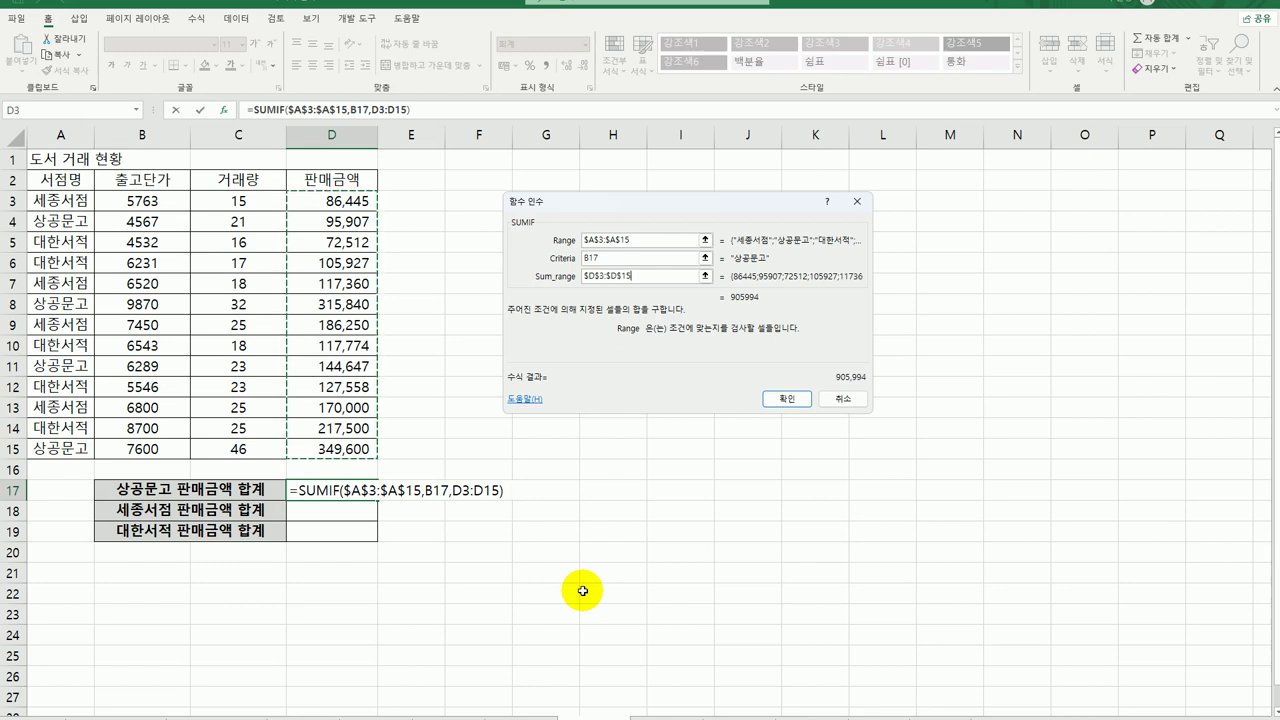
left_click_drag(649, 201, 537, 220)
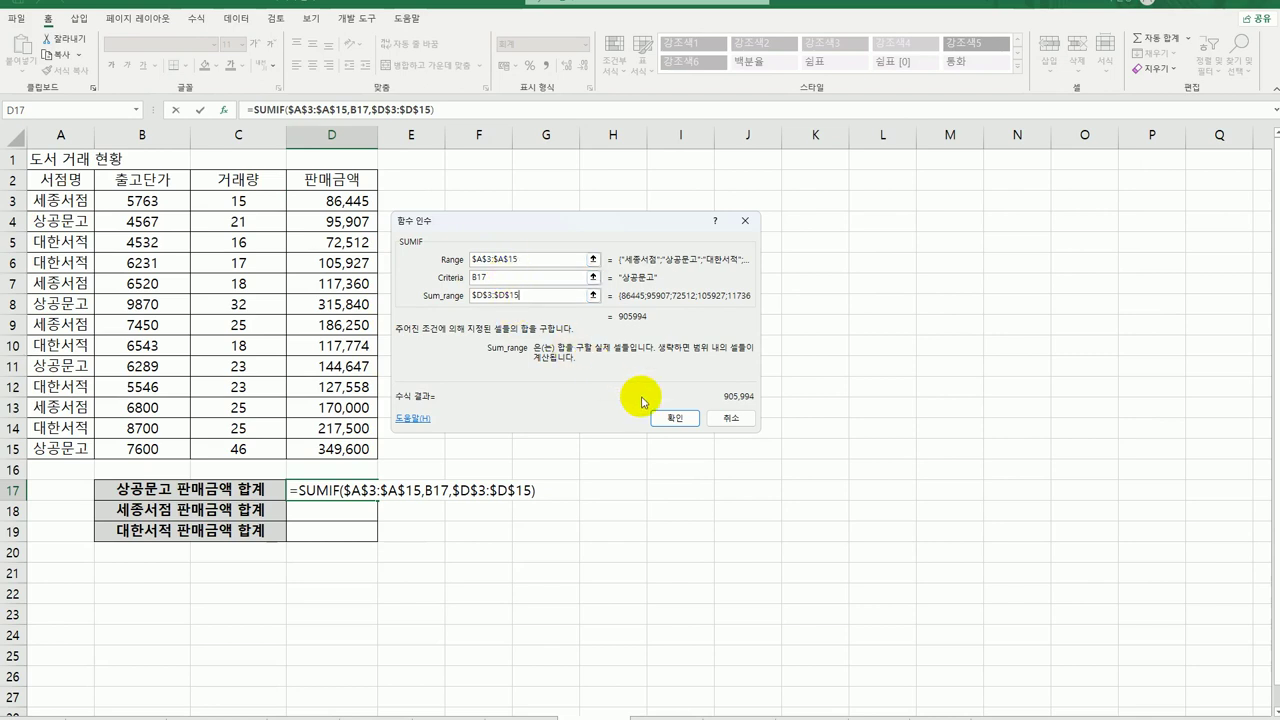
left_click(678, 418)
left_click_drag(376, 498, 368, 536)
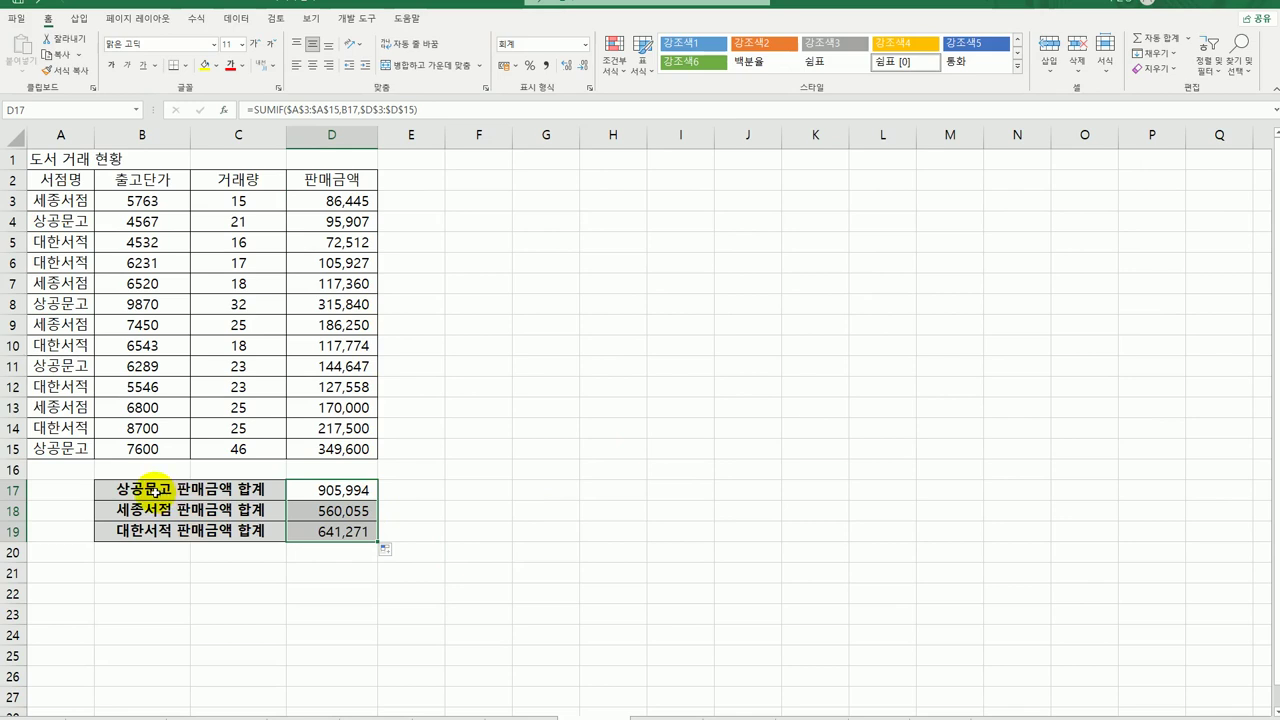
Step: Check the store names stored in the label cells B17:B19 that serve as criteria
left_click(155, 490)
left_click(150, 510)
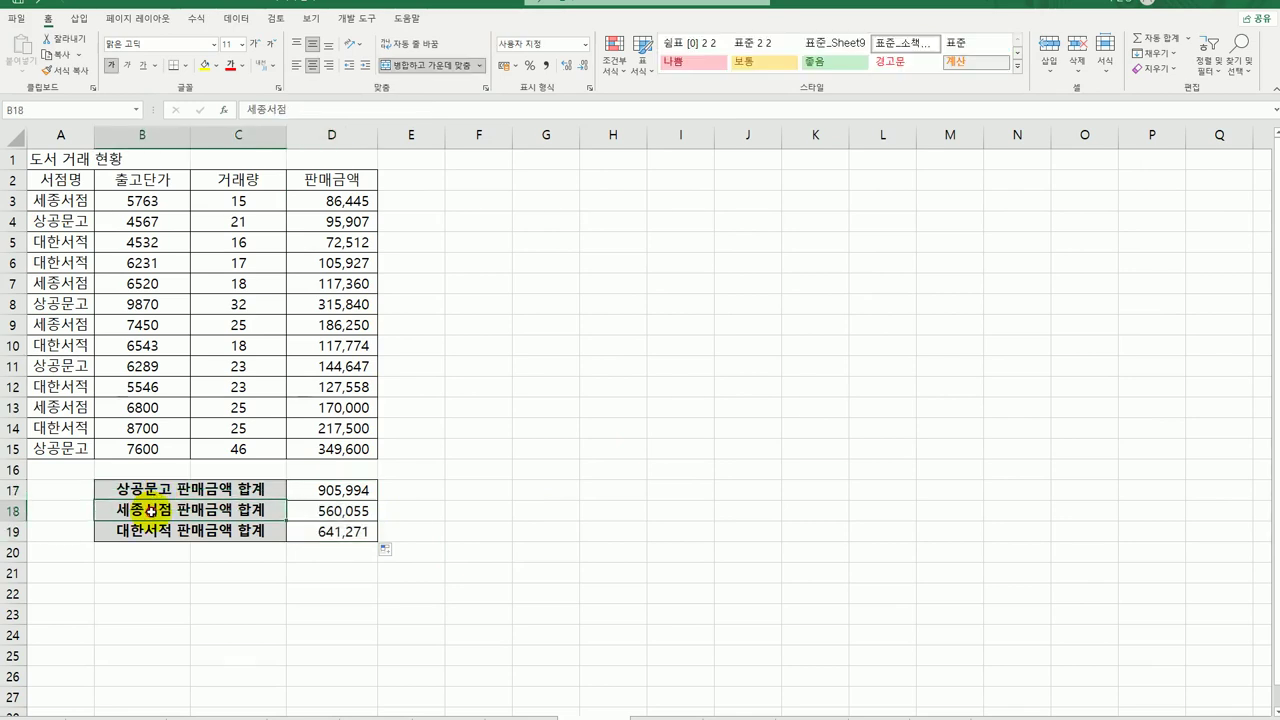
left_click(147, 535)
left_click(134, 491)
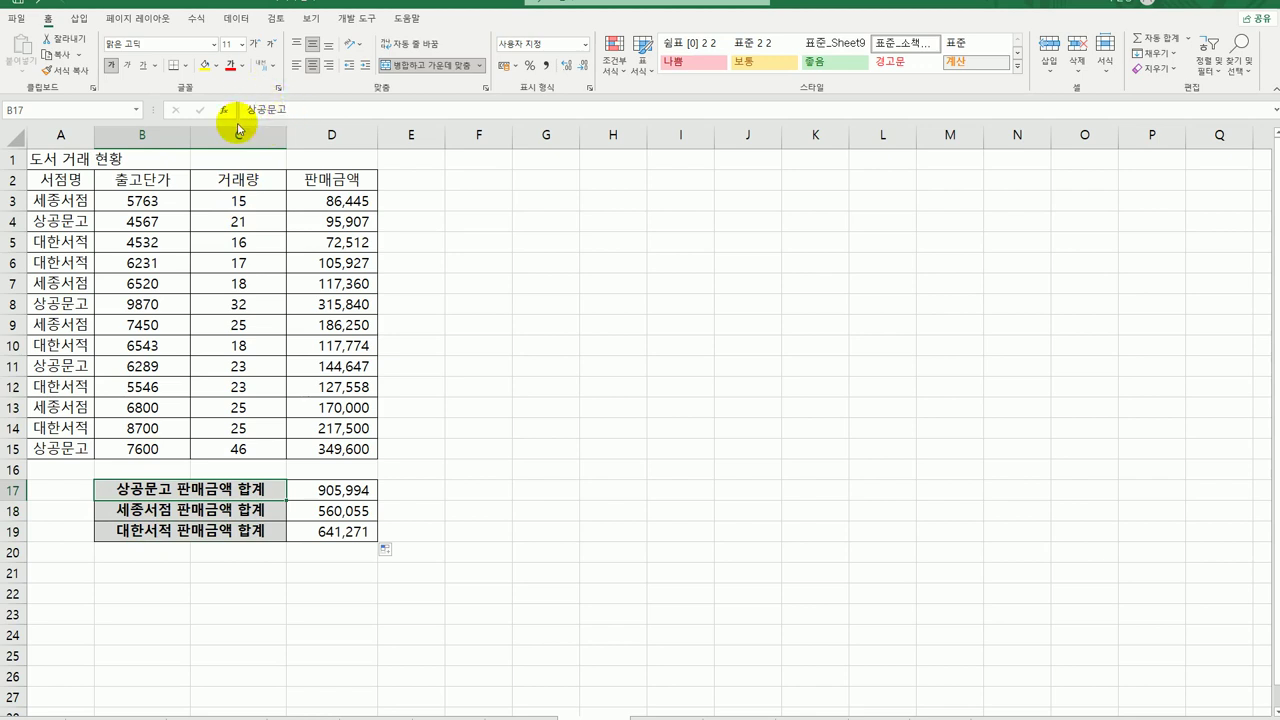
Step: Wrap the SUMIF in D17 in ROUNDUP with Num_digits -2 and fill the formula down to D19
double_click(300, 490)
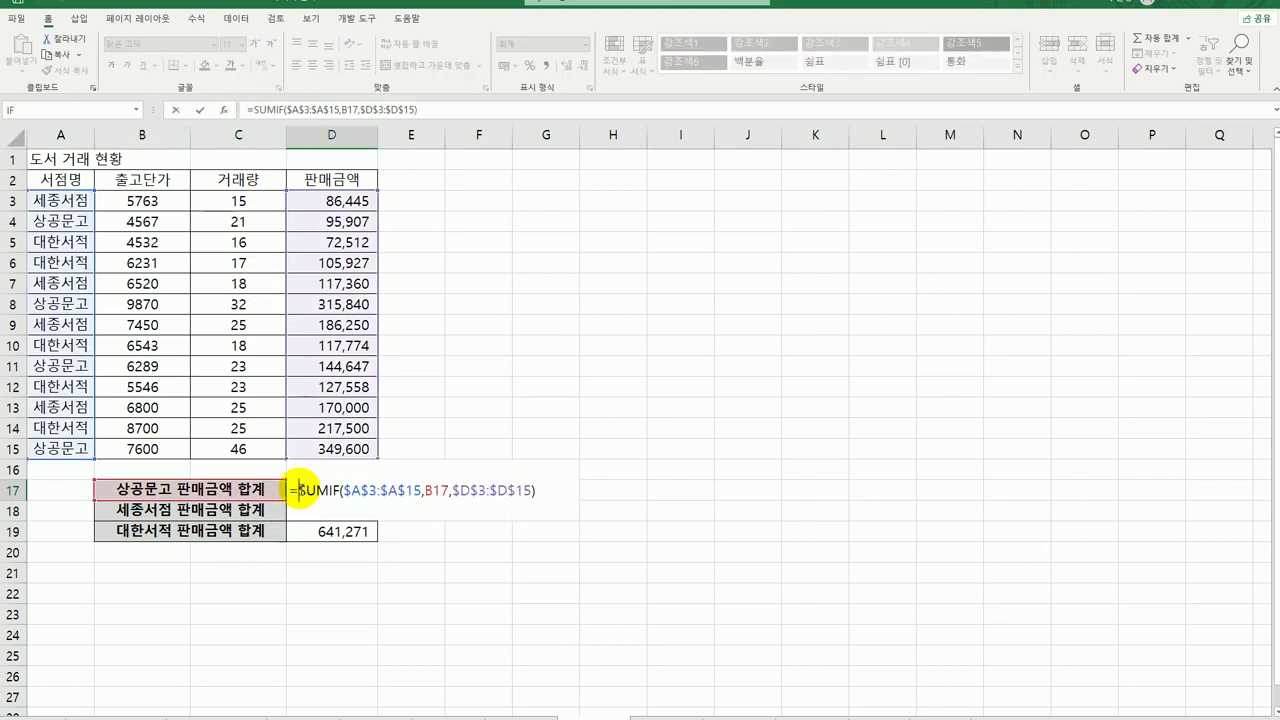
type("ro")
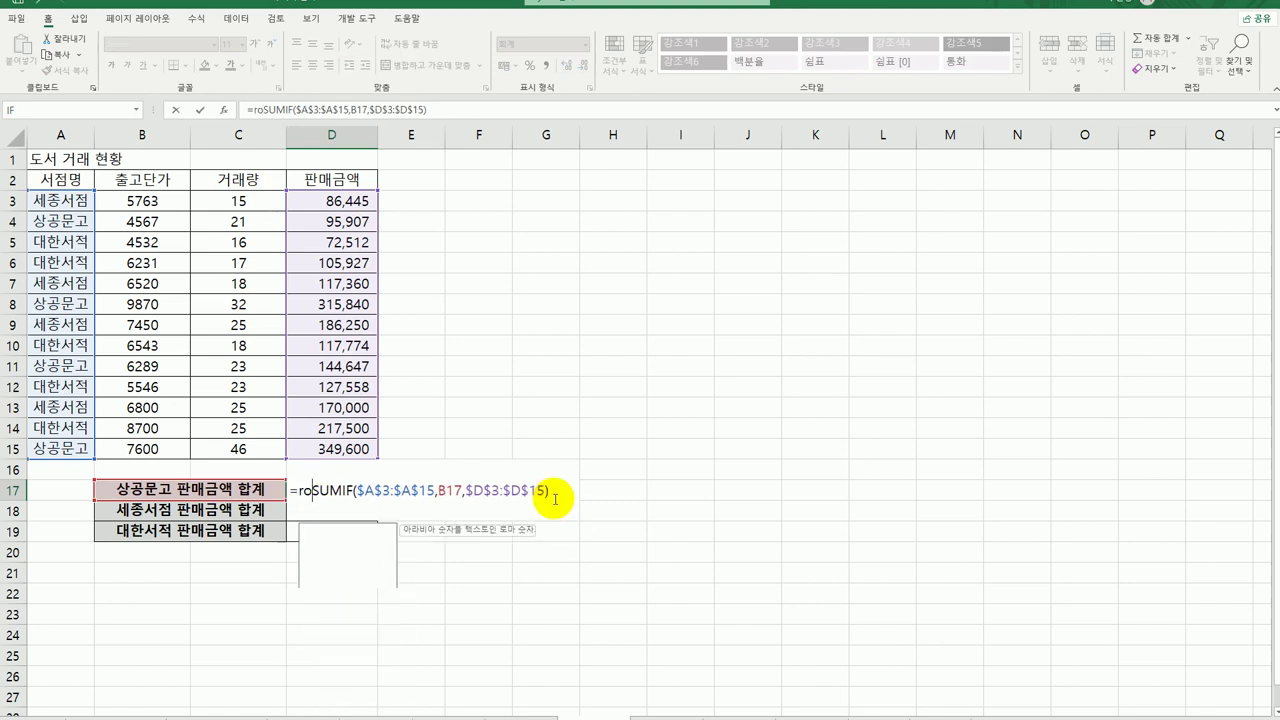
type("u")
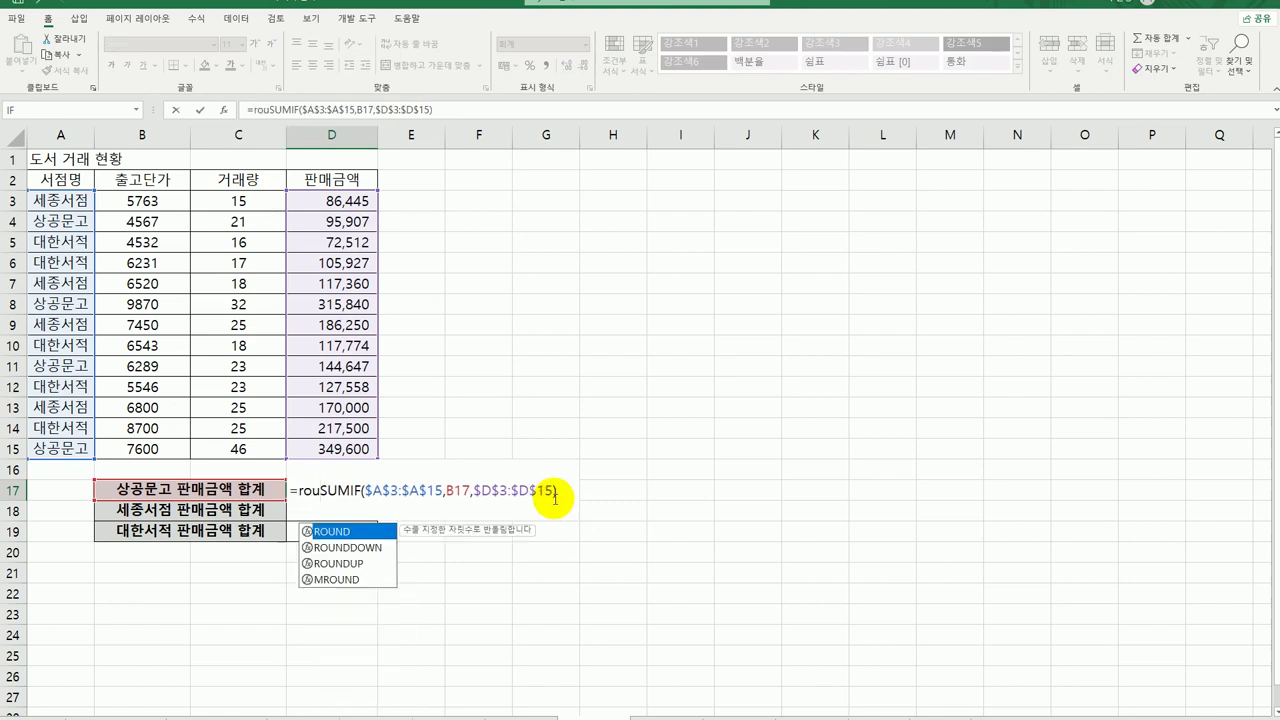
double_click(356, 563)
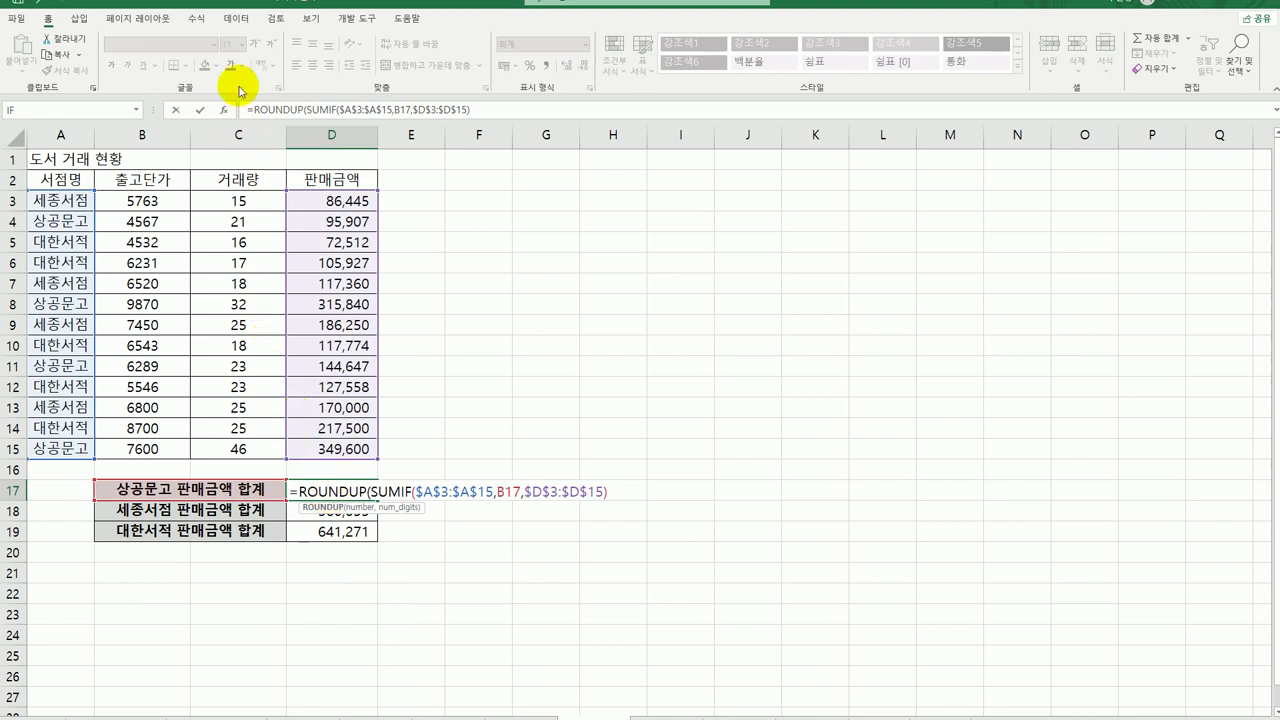
left_click(224, 110)
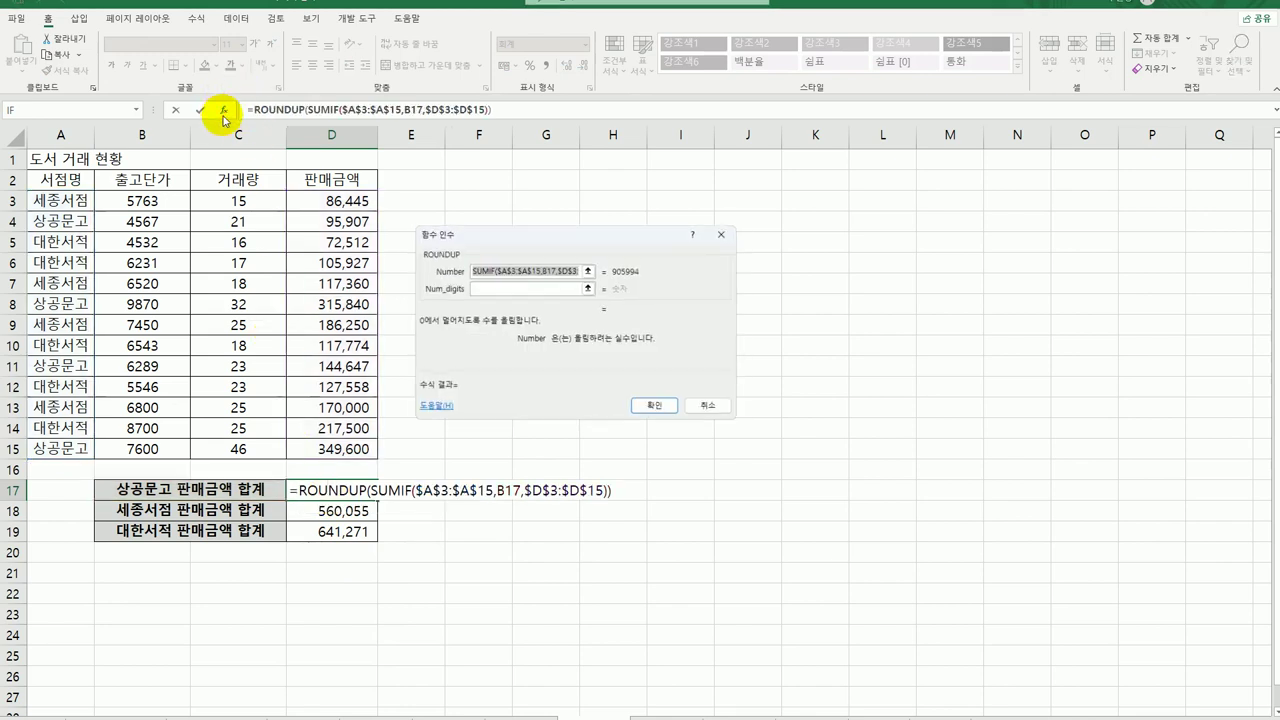
left_click(486, 284)
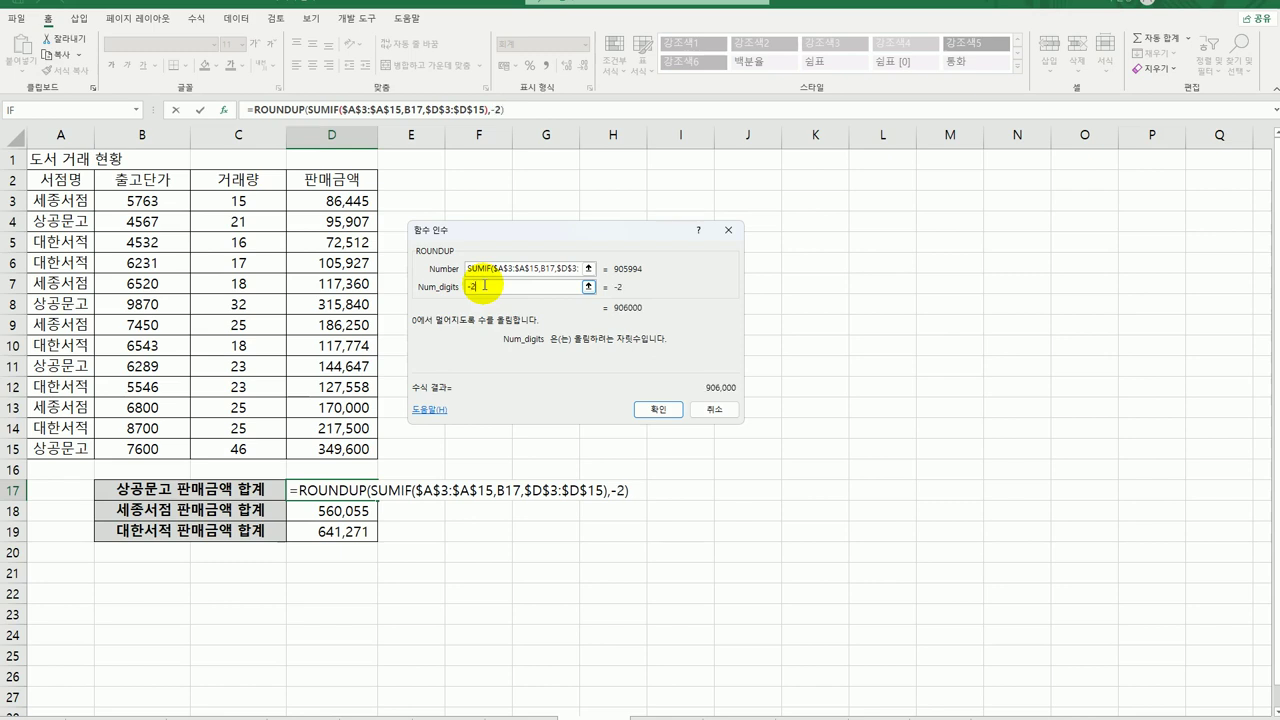
left_click(660, 410)
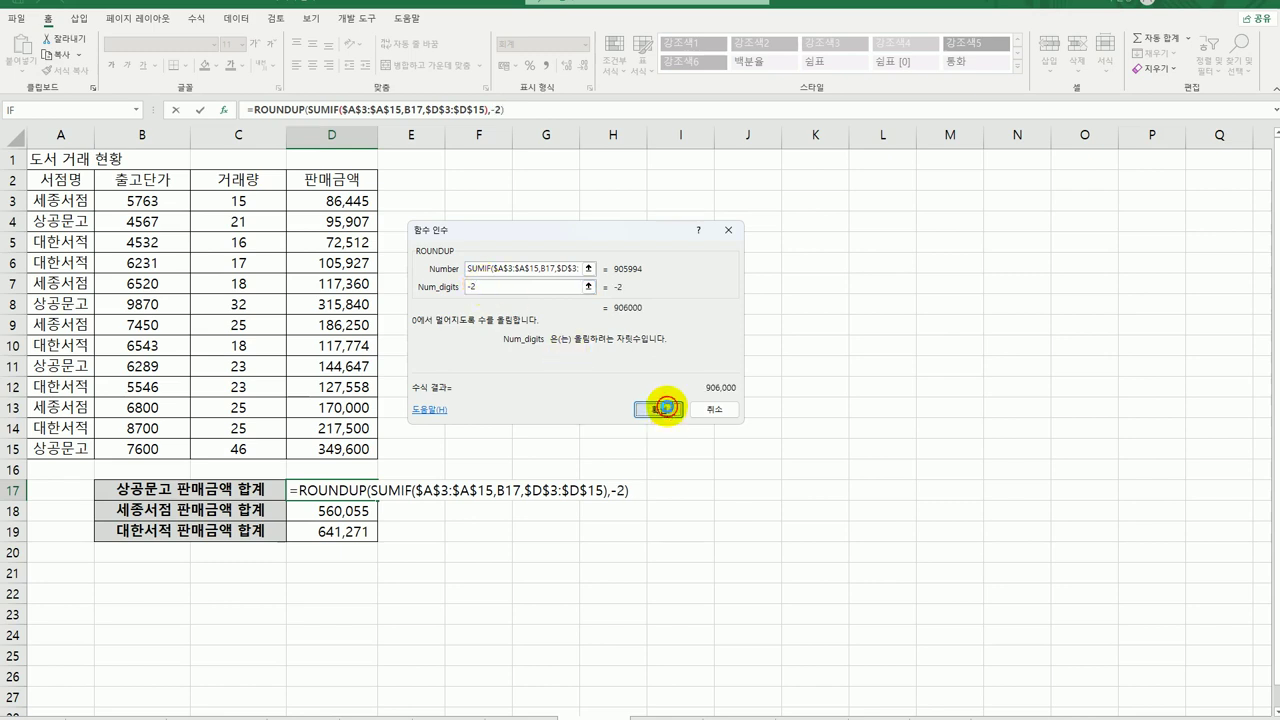
left_click_drag(378, 498, 378, 538)
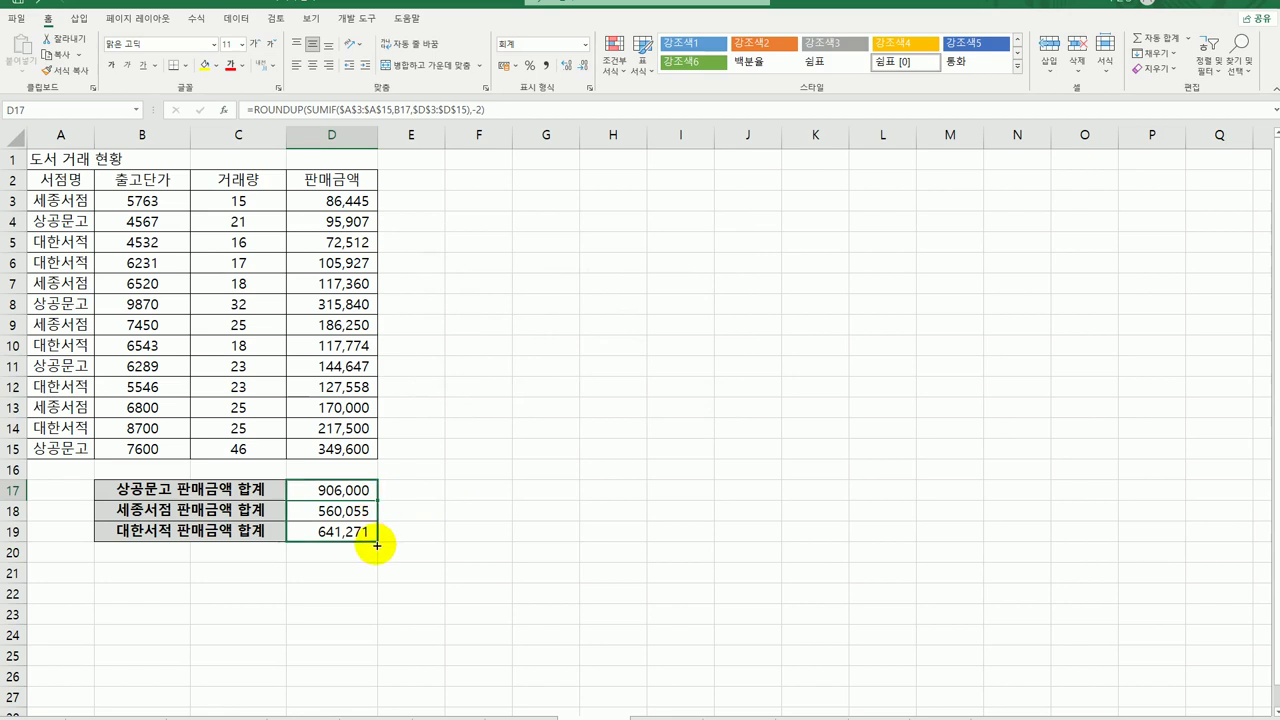
left_click(598, 575)
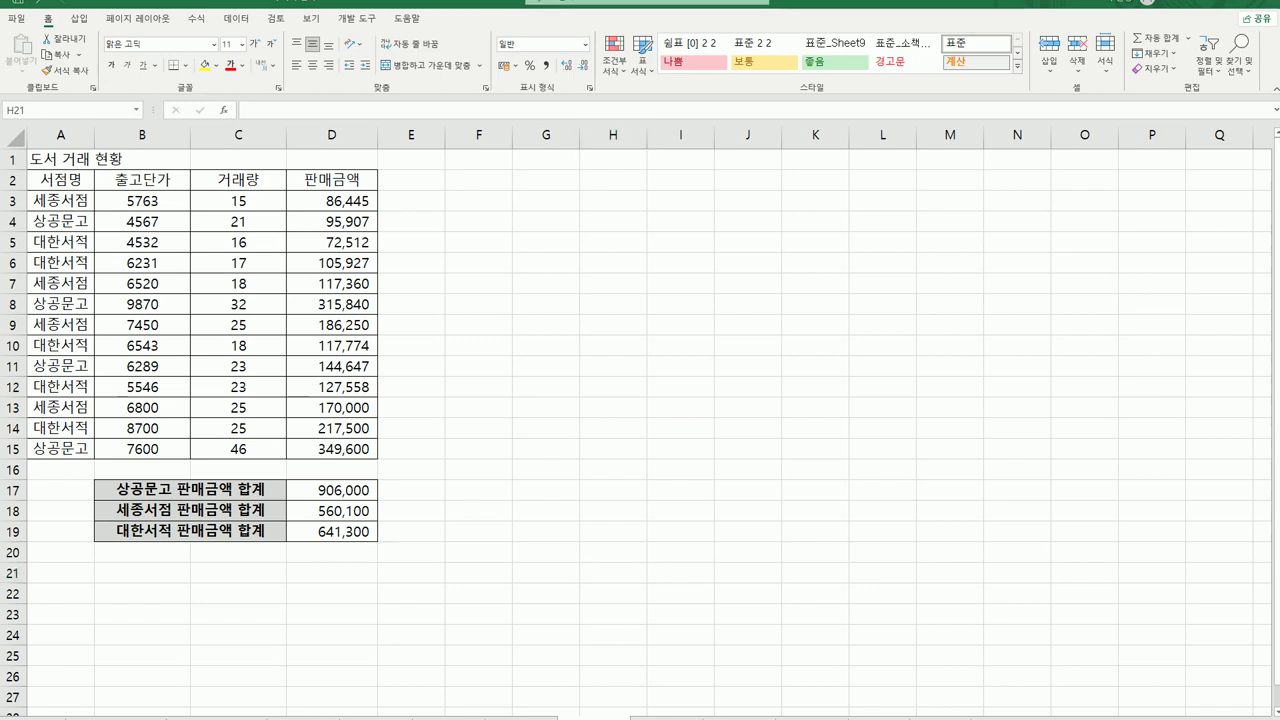
Step: Compare with the completed bookstore sheet, and autofit the 집행금액 column on the 대출금 집행내역 sheet
left_click(651, 714)
key("ctrl+Home")
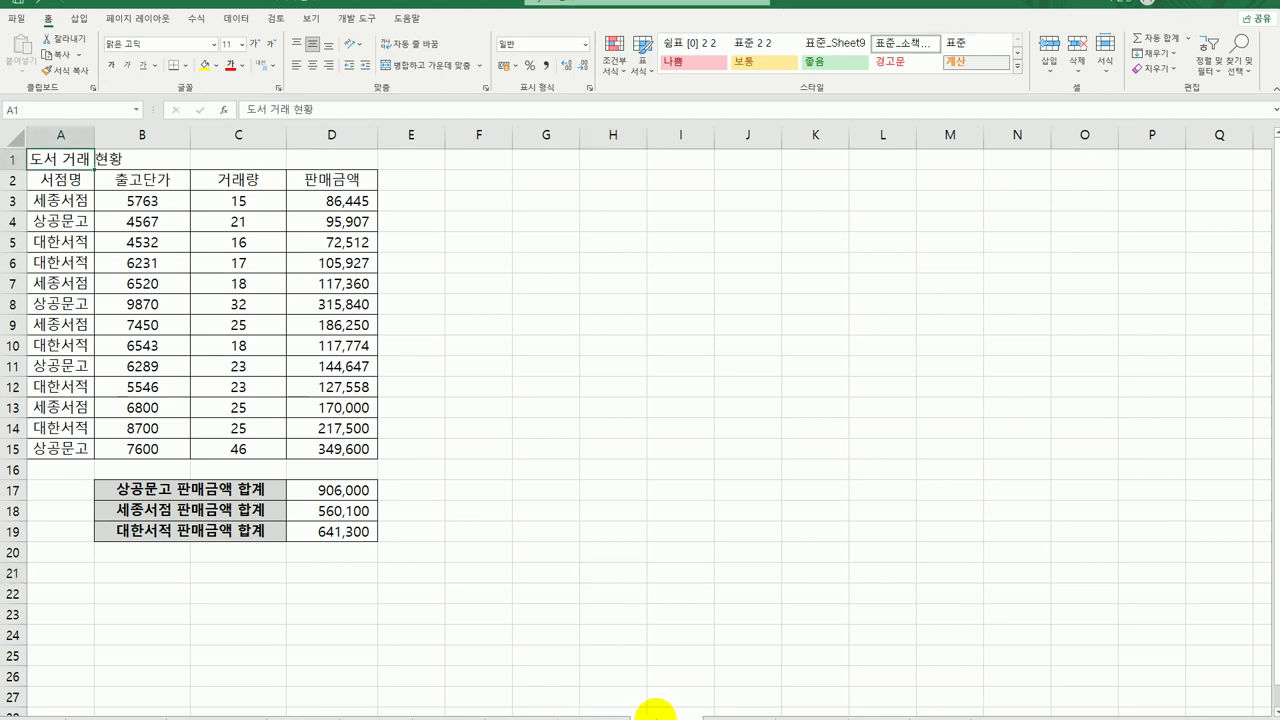
left_click(729, 711)
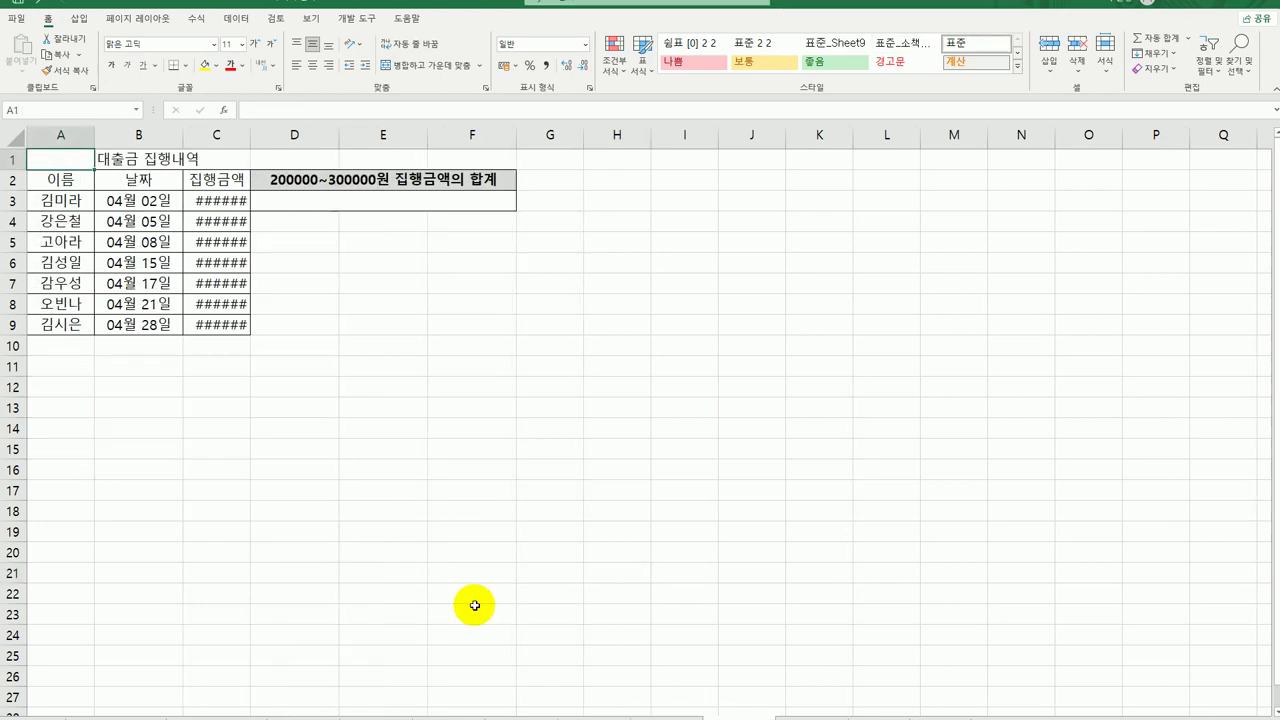
double_click(251, 146)
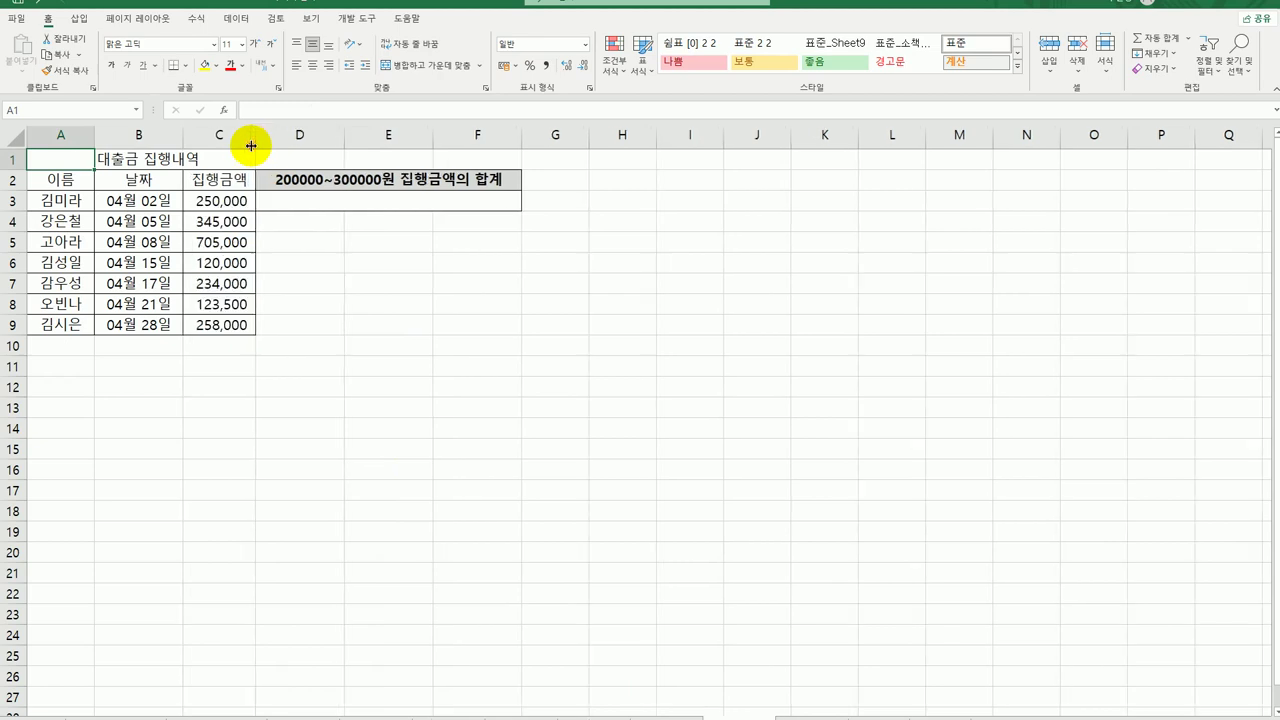
Step: Examine the 집행금액 values in C3:C9, marking those of at least 200000 and unmarking those above 300000
left_click(381, 205)
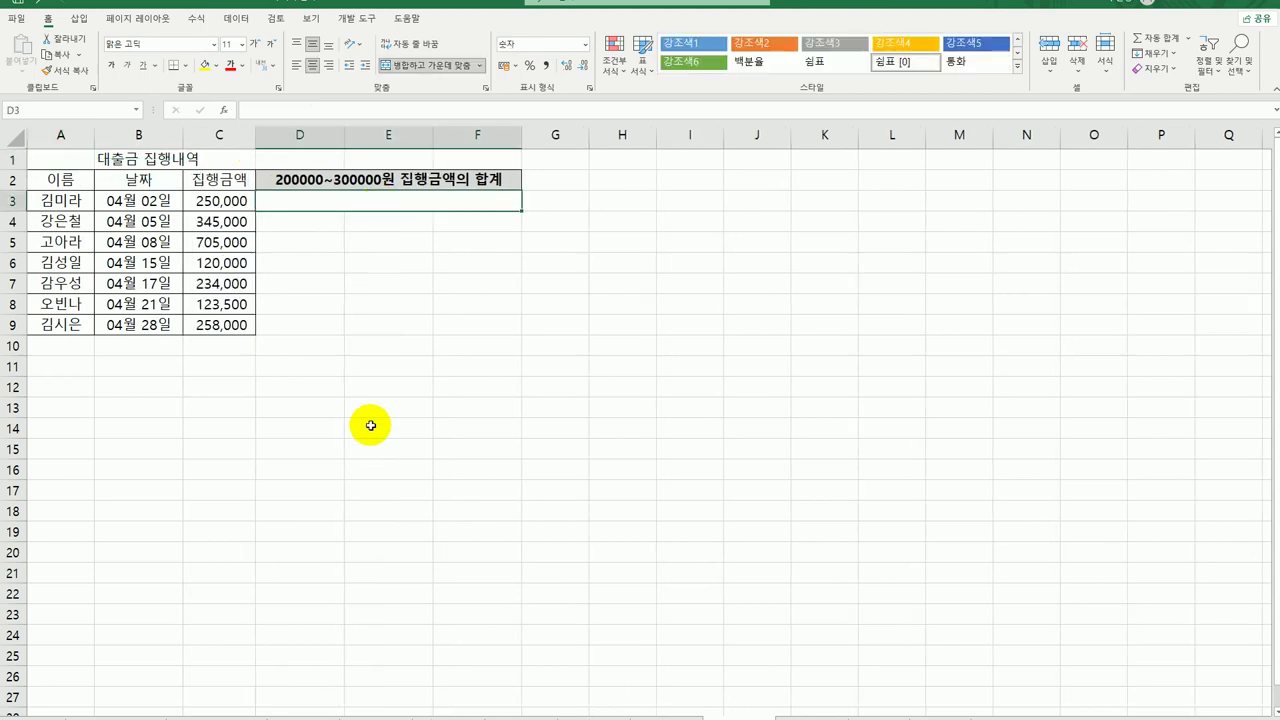
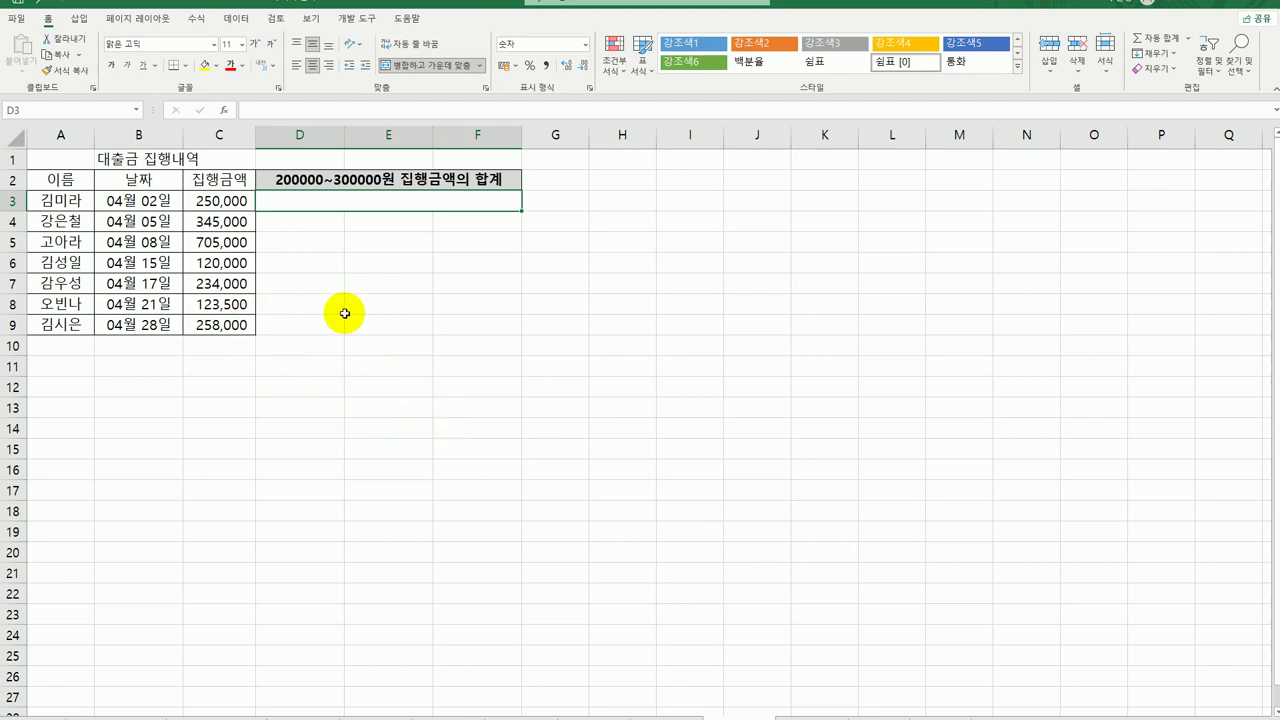
left_click(237, 206)
left_click_drag(237, 206, 250, 322)
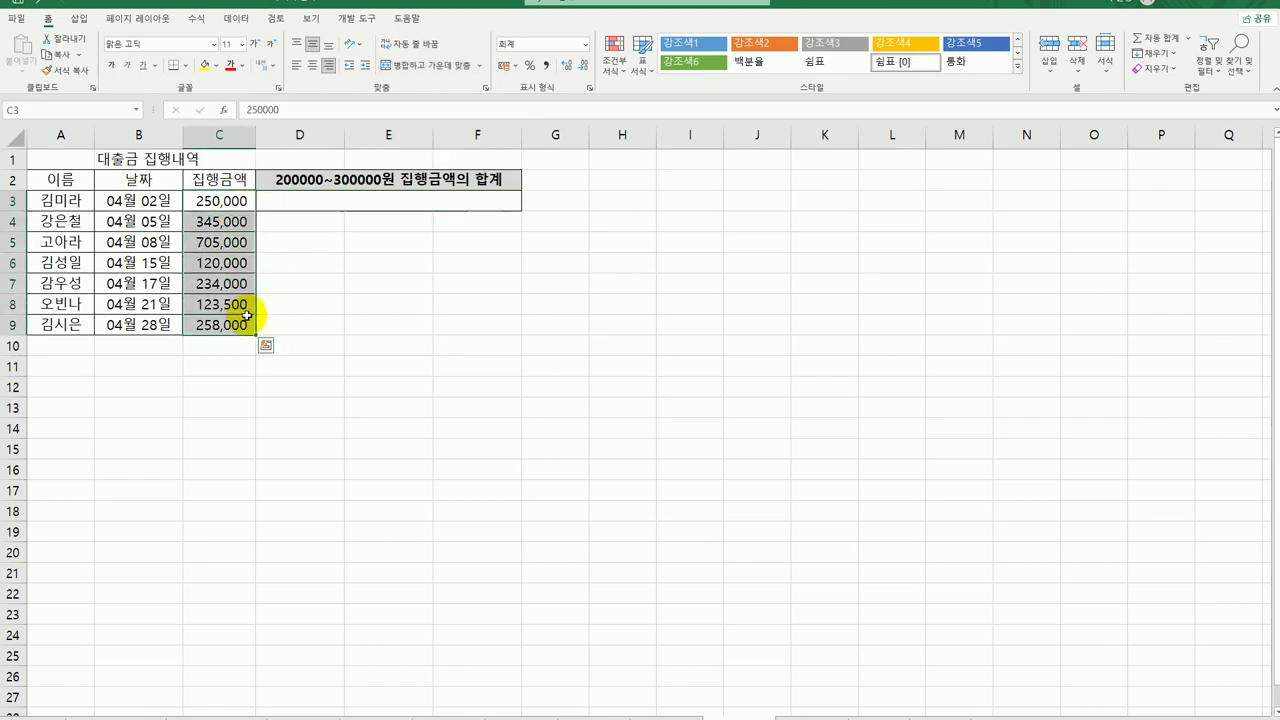
left_click(237, 201)
left_click(235, 221, "ctrl")
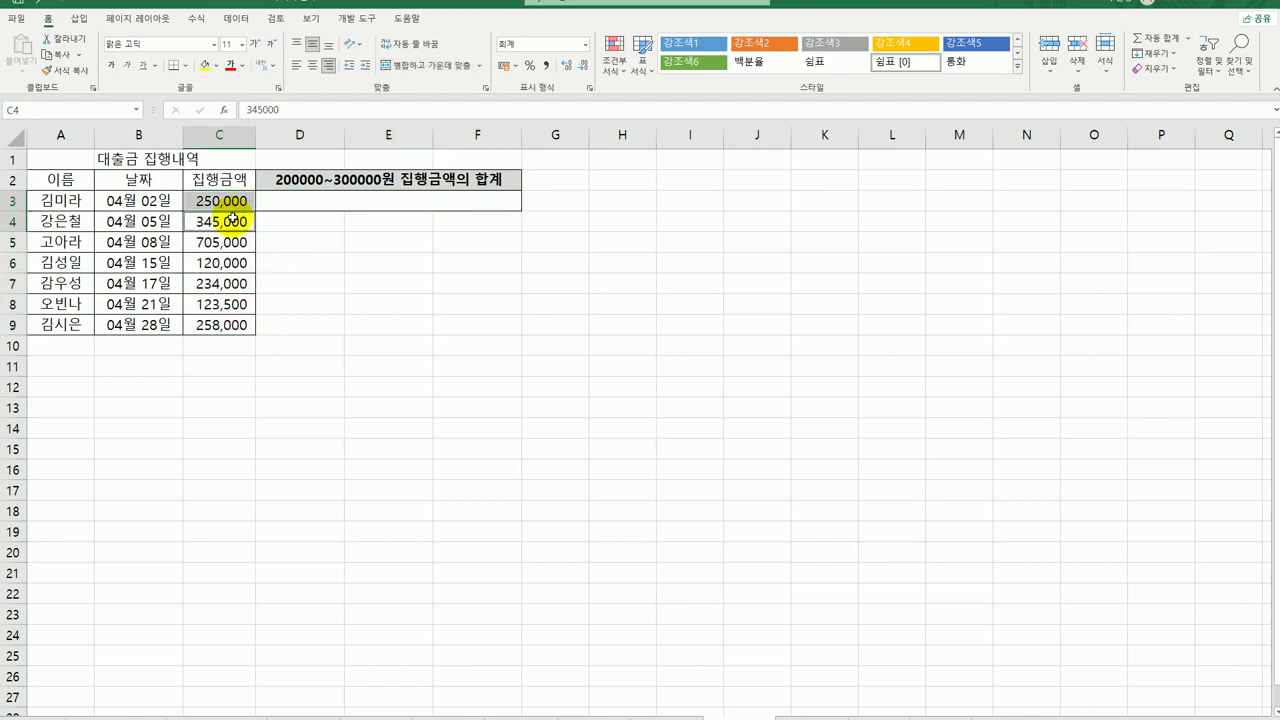
left_click(225, 243, "ctrl")
left_click(220, 285, "ctrl")
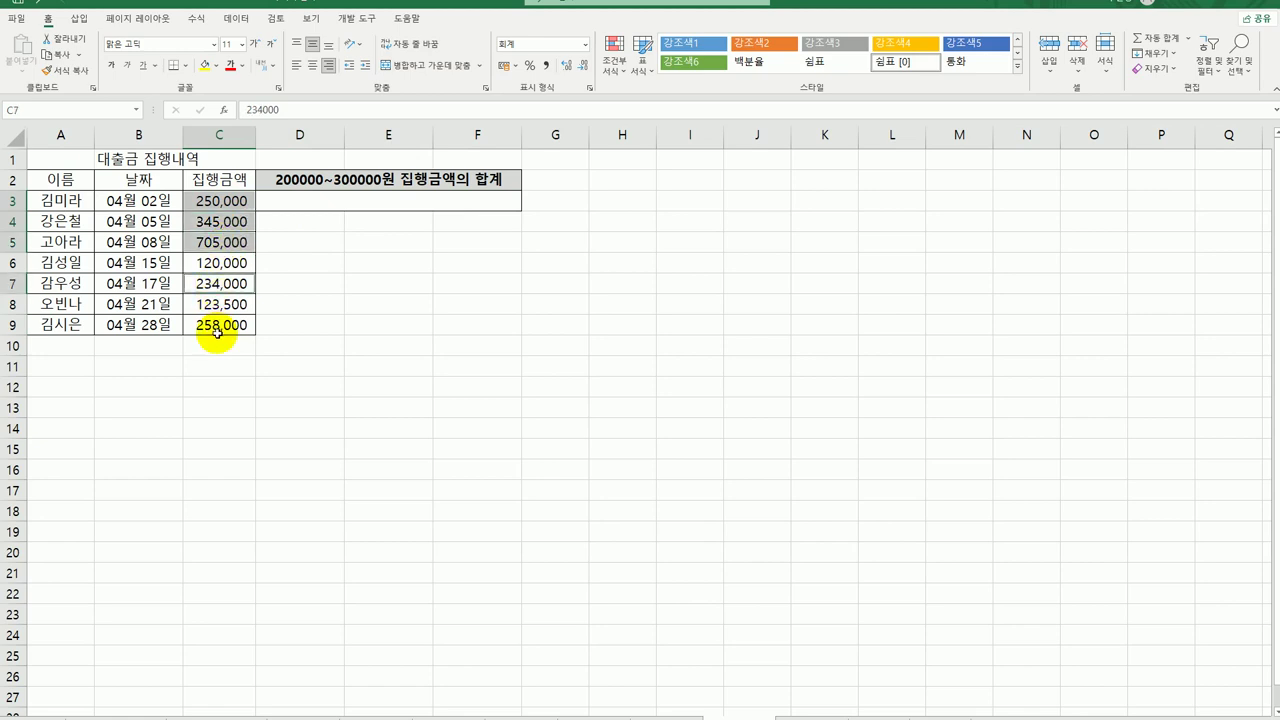
left_click(220, 324, "ctrl")
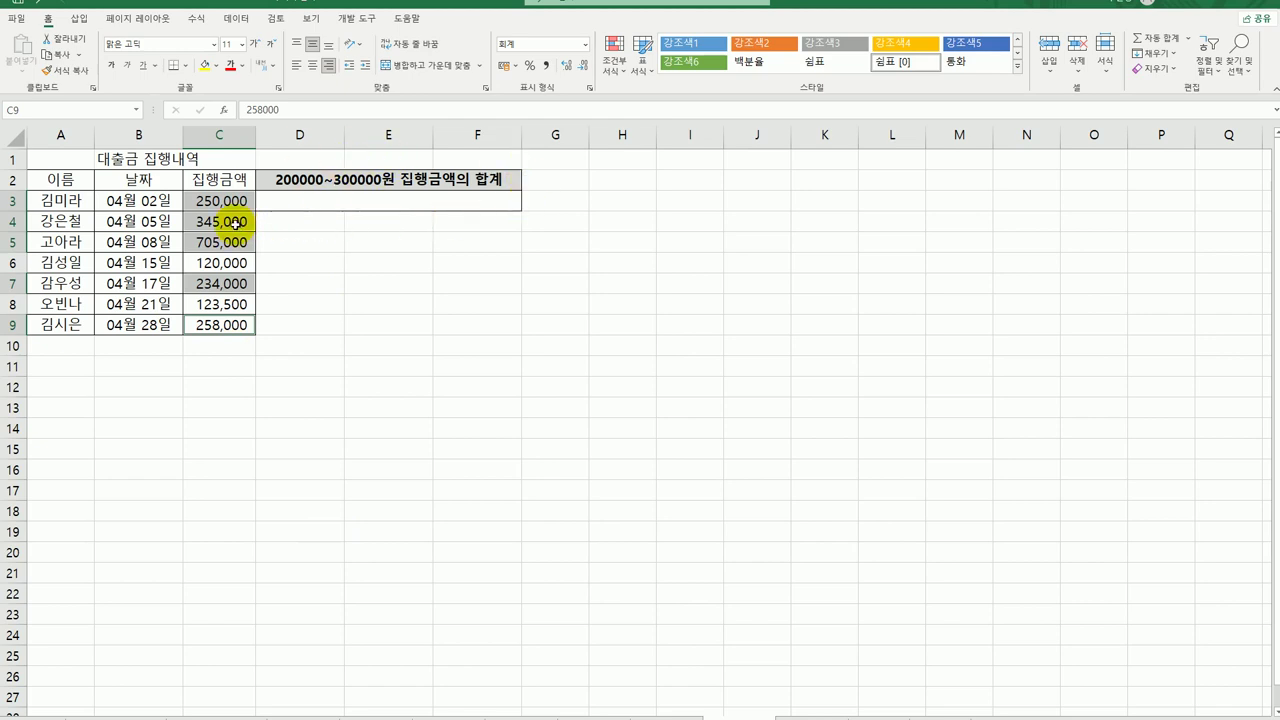
left_click(236, 223, "ctrl")
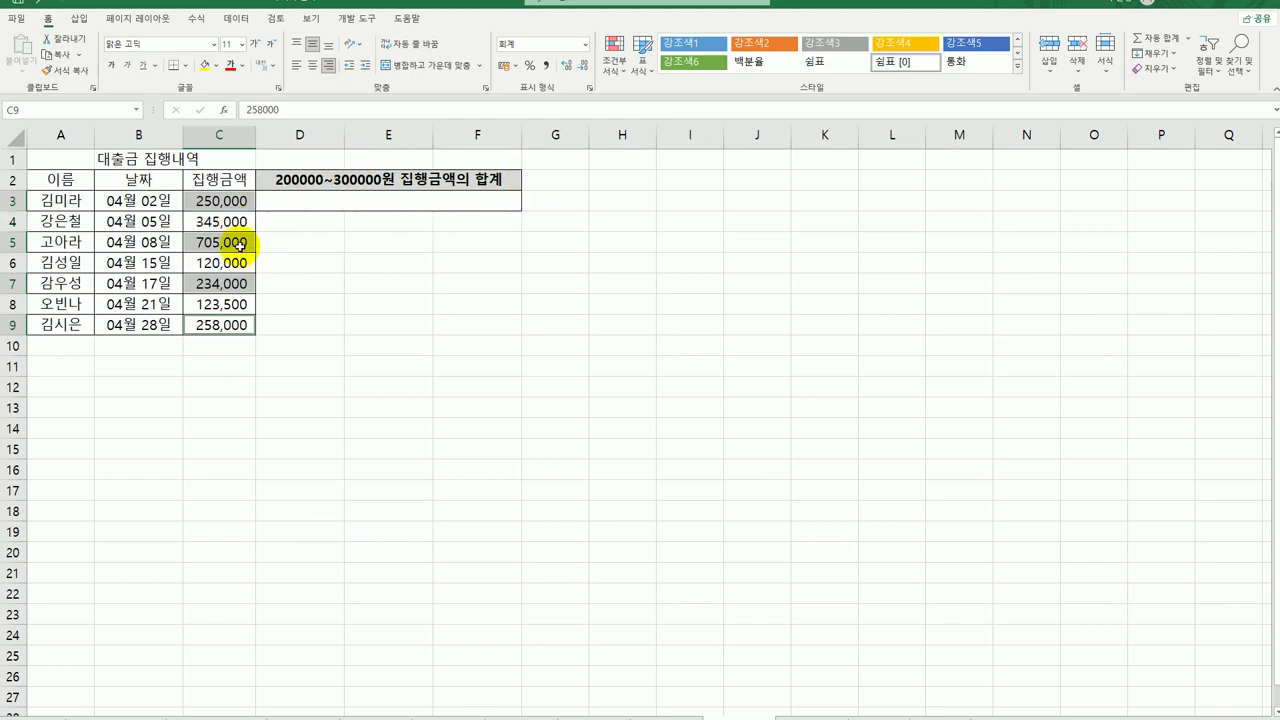
left_click(239, 243, "ctrl")
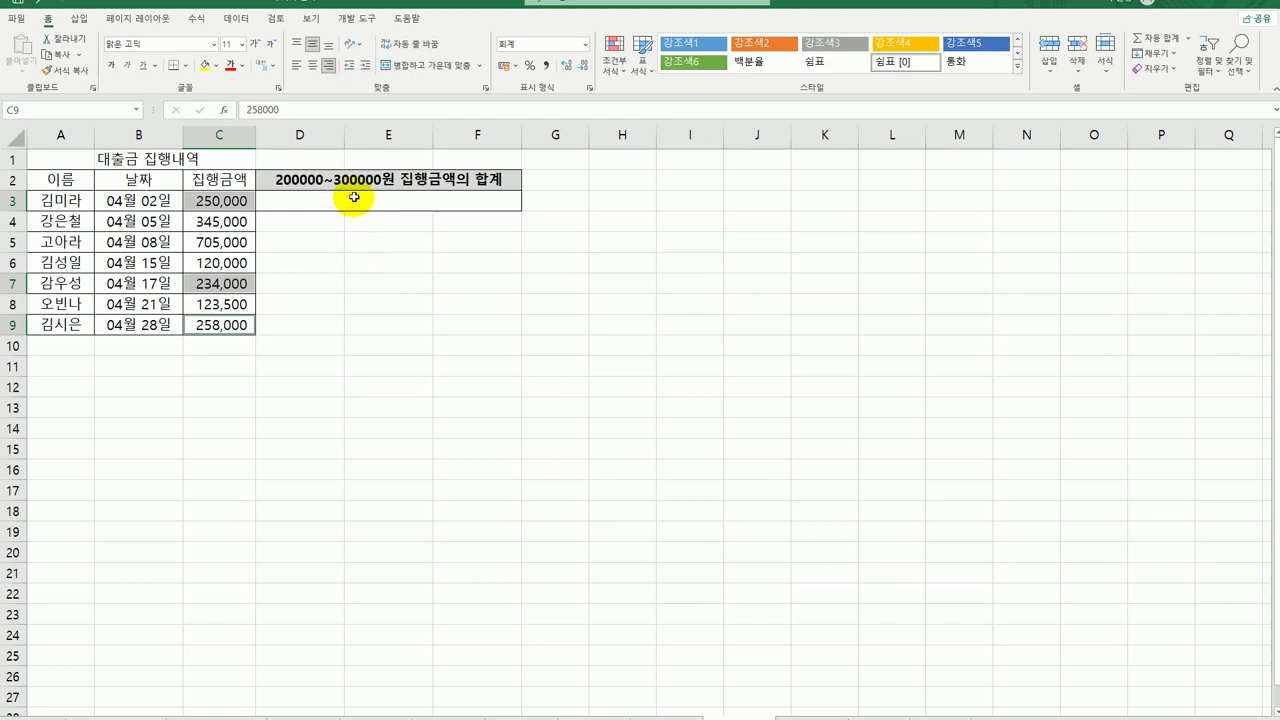
Step: Enter a SUMIF formula in D3 that totals the 집행금액 values in C3:C9 meeting the criterion ">=200000"
left_click(355, 202)
type("=")
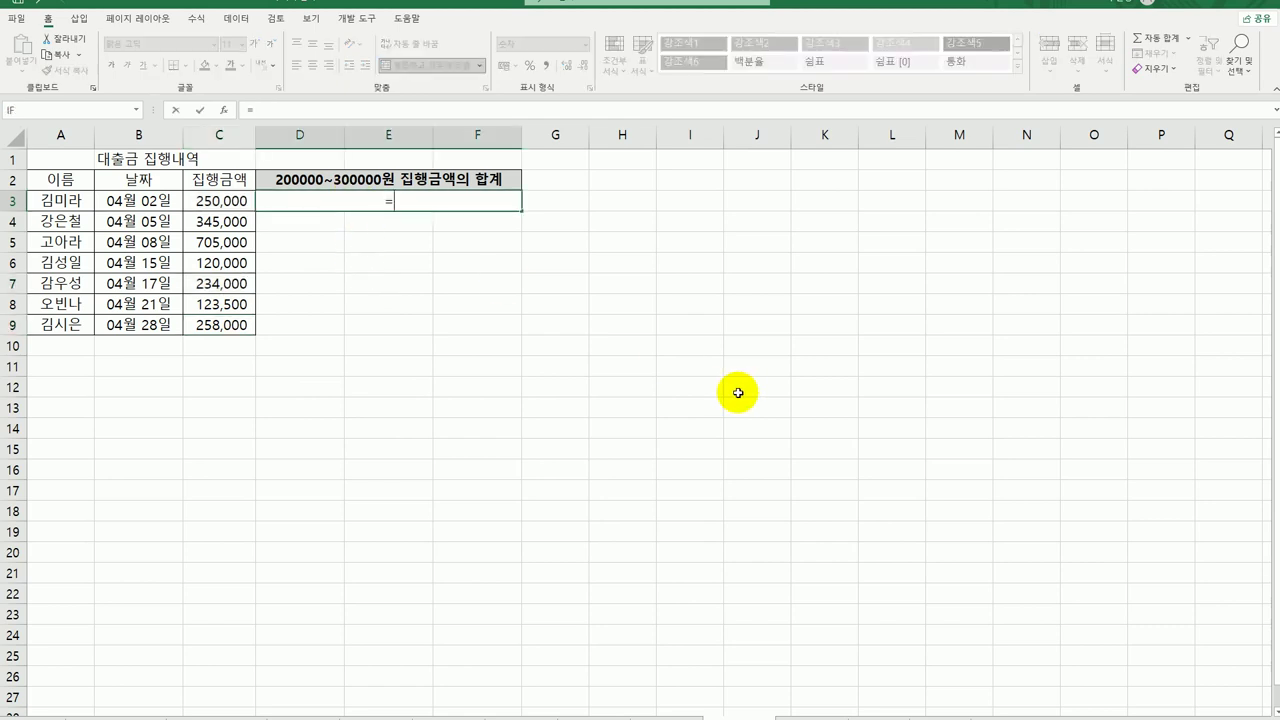
type("sumif")
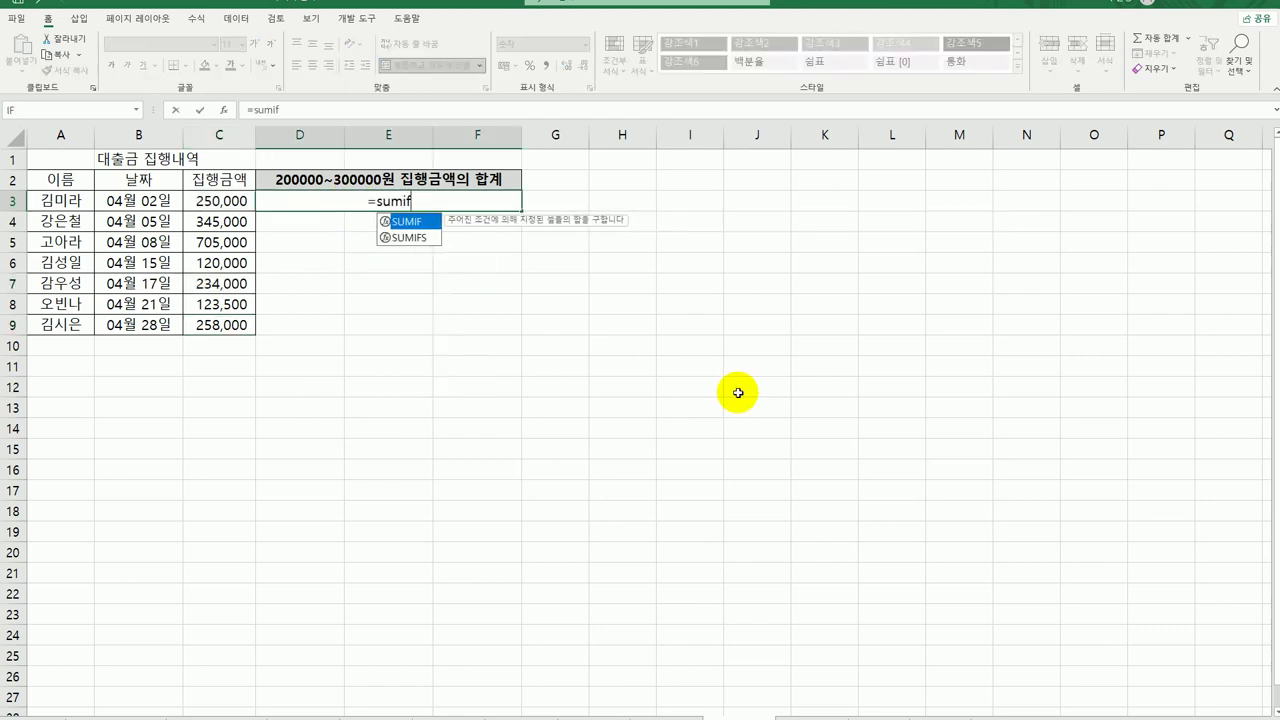
key("Tab")
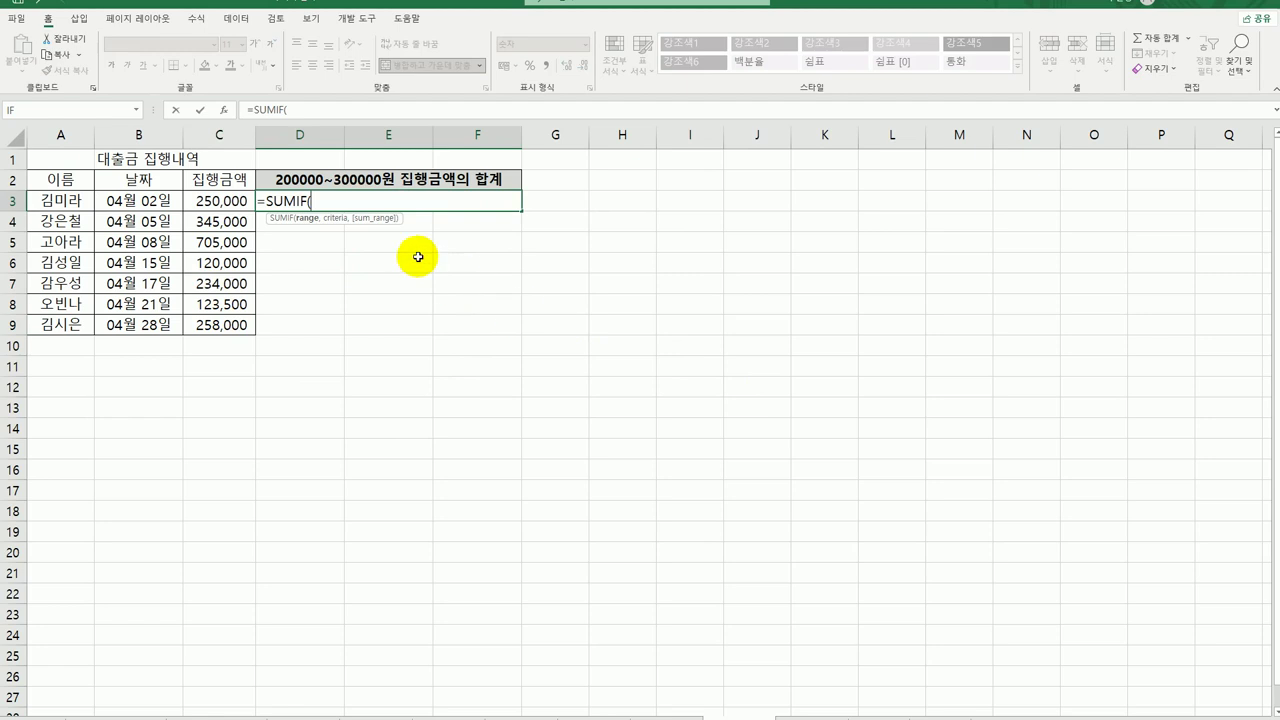
left_click(224, 109)
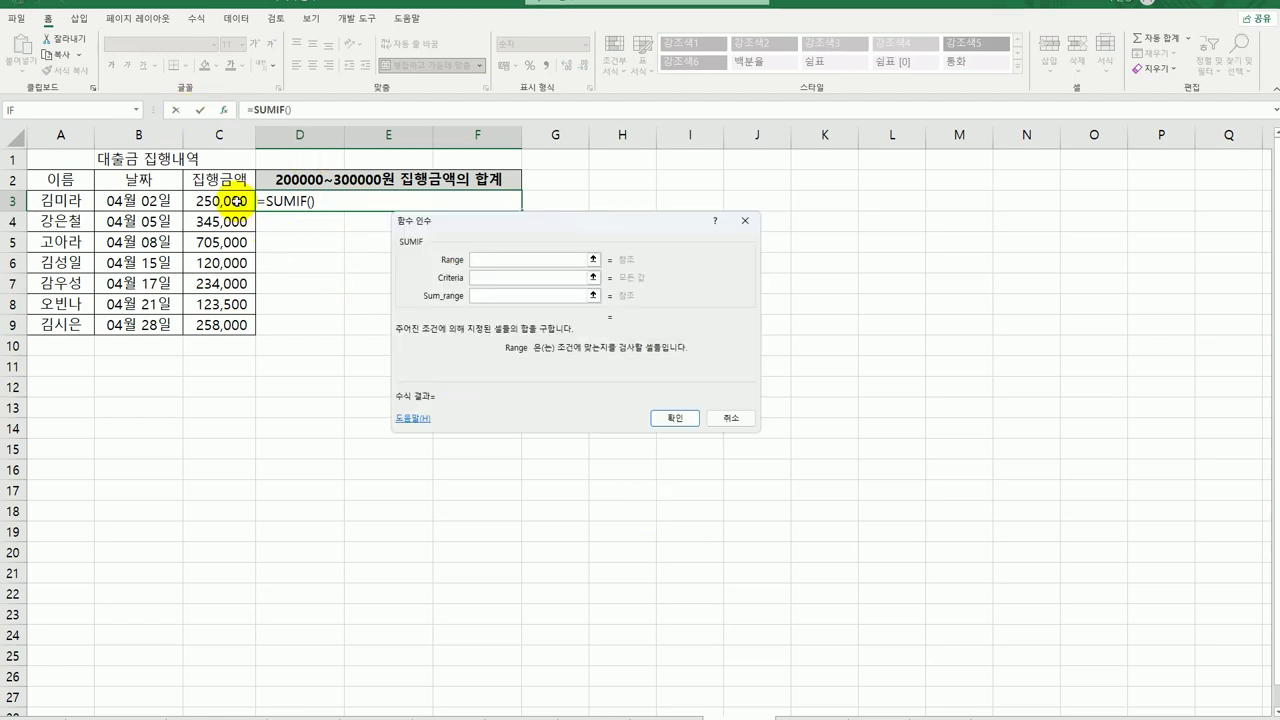
left_click_drag(235, 200, 231, 326)
left_click(480, 278)
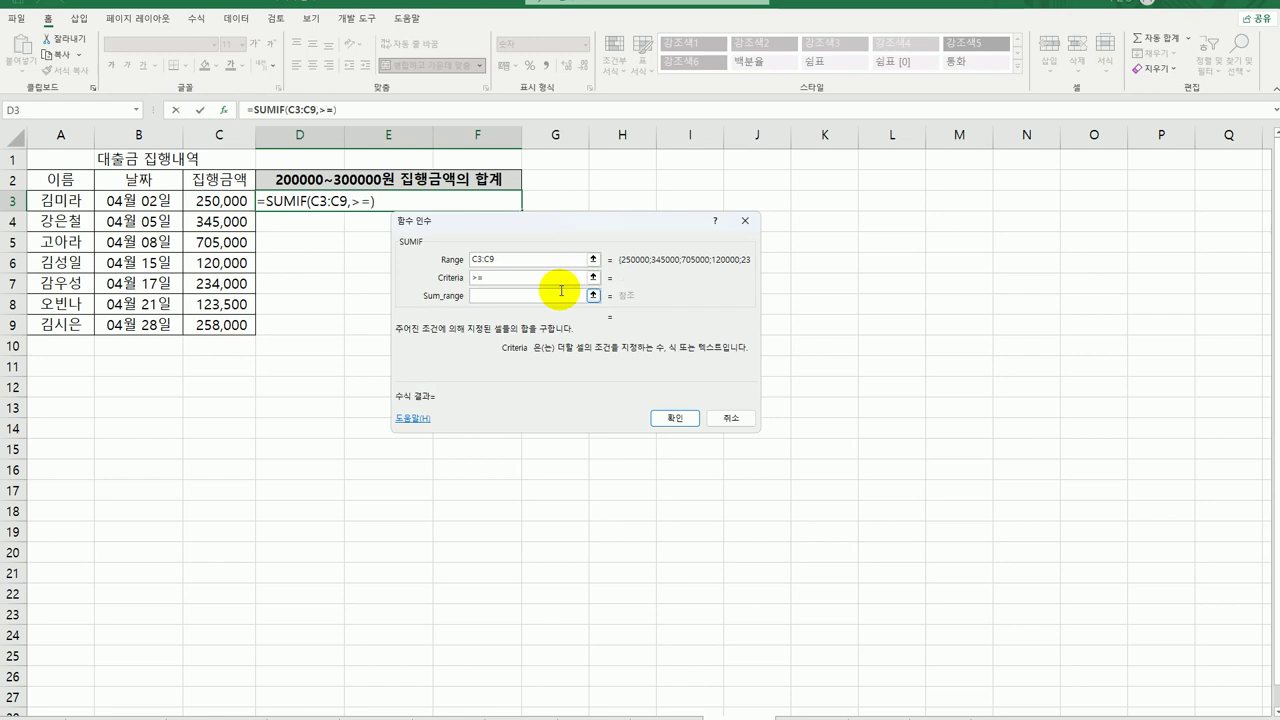
type(">=200000")
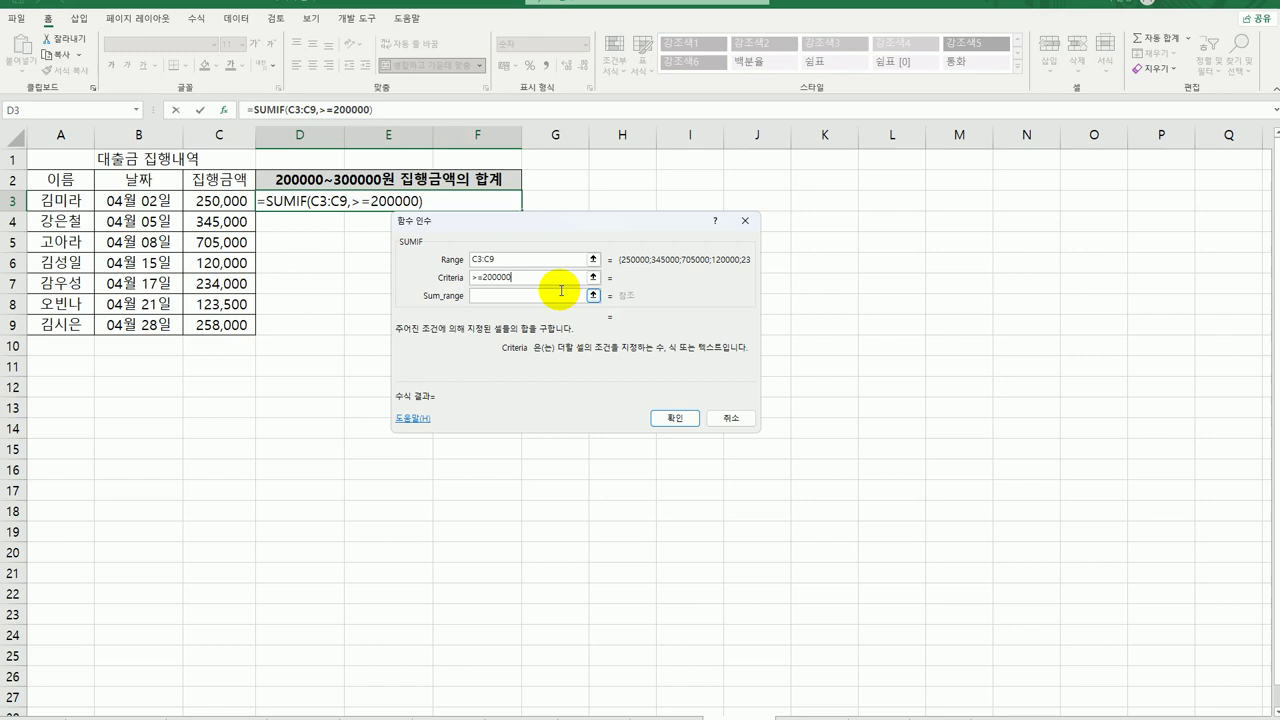
left_click(561, 292)
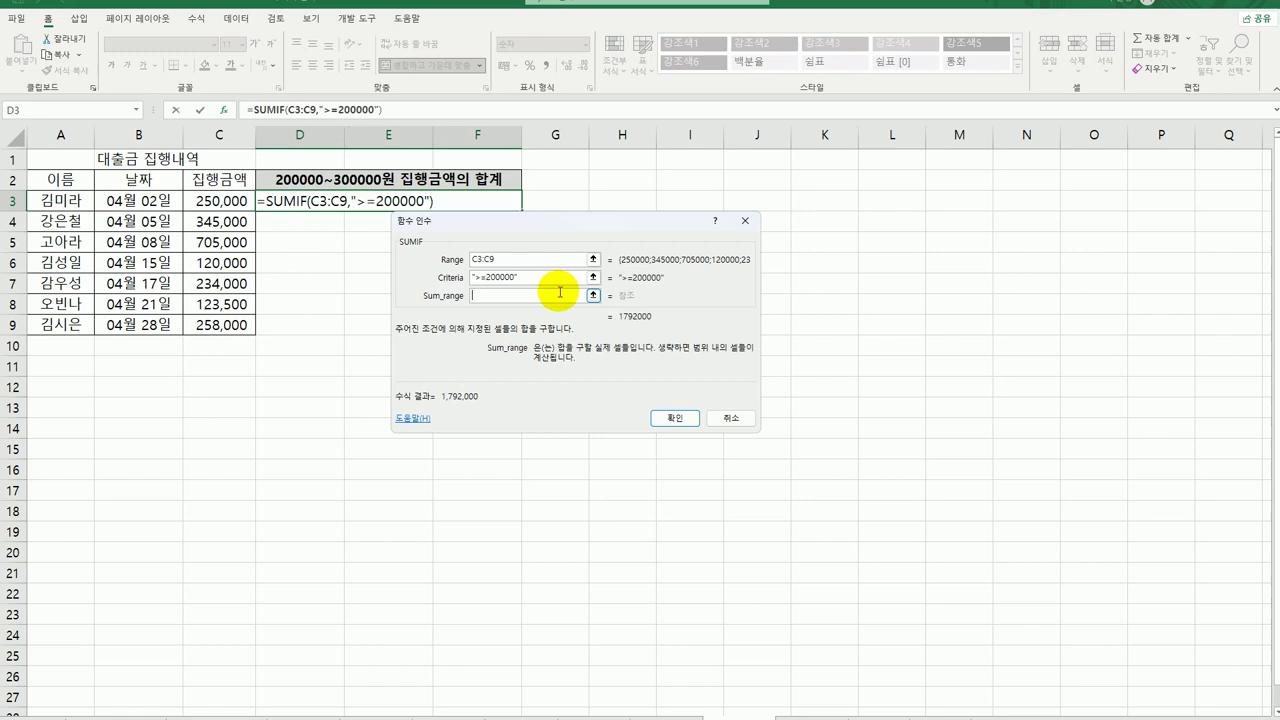
left_click_drag(208, 200, 201, 330)
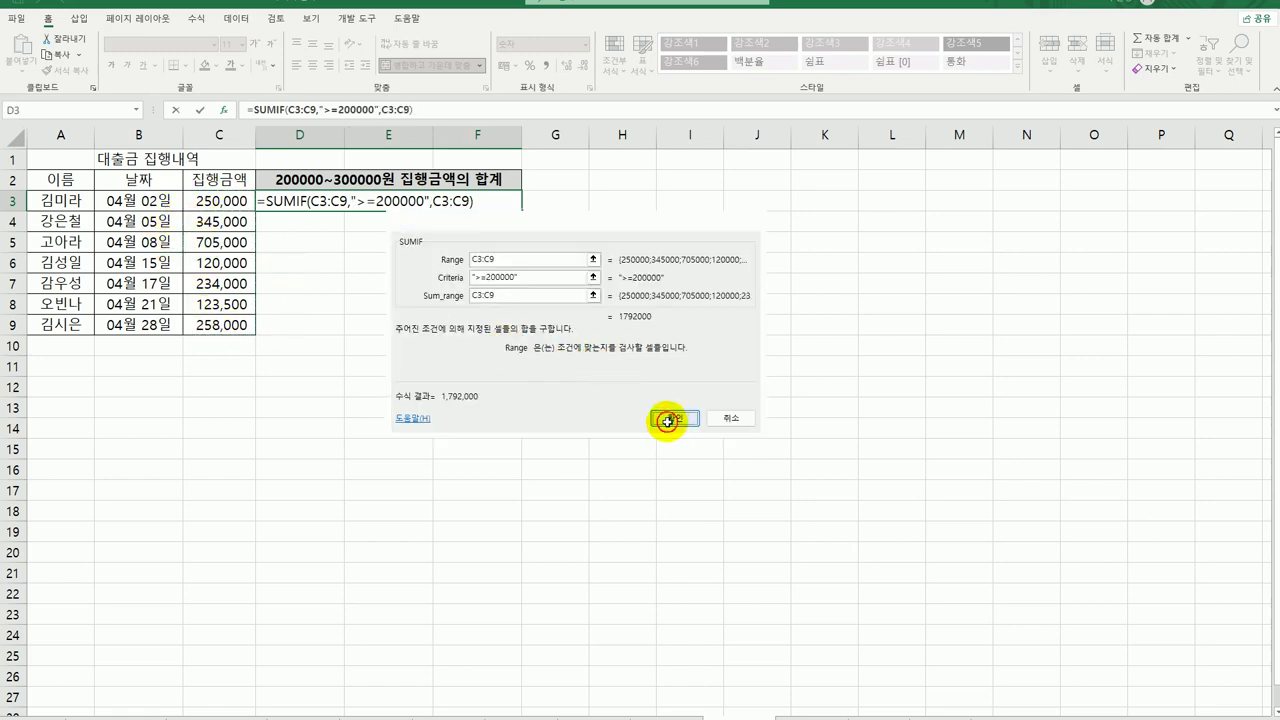
left_click(667, 423)
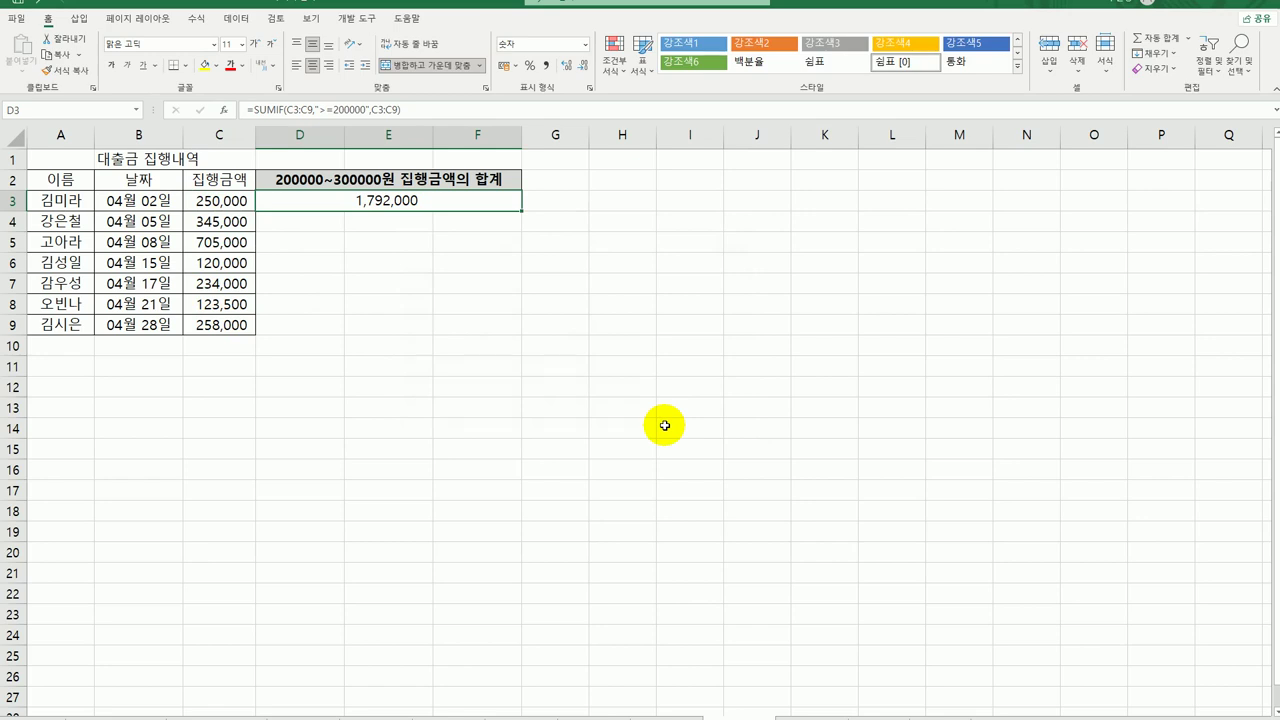
Step: Extend the D3 formula by subtracting a second SUMIF over C3:C9 with the criterion ">=300000" and sum range C3:C9
double_click(454, 201)
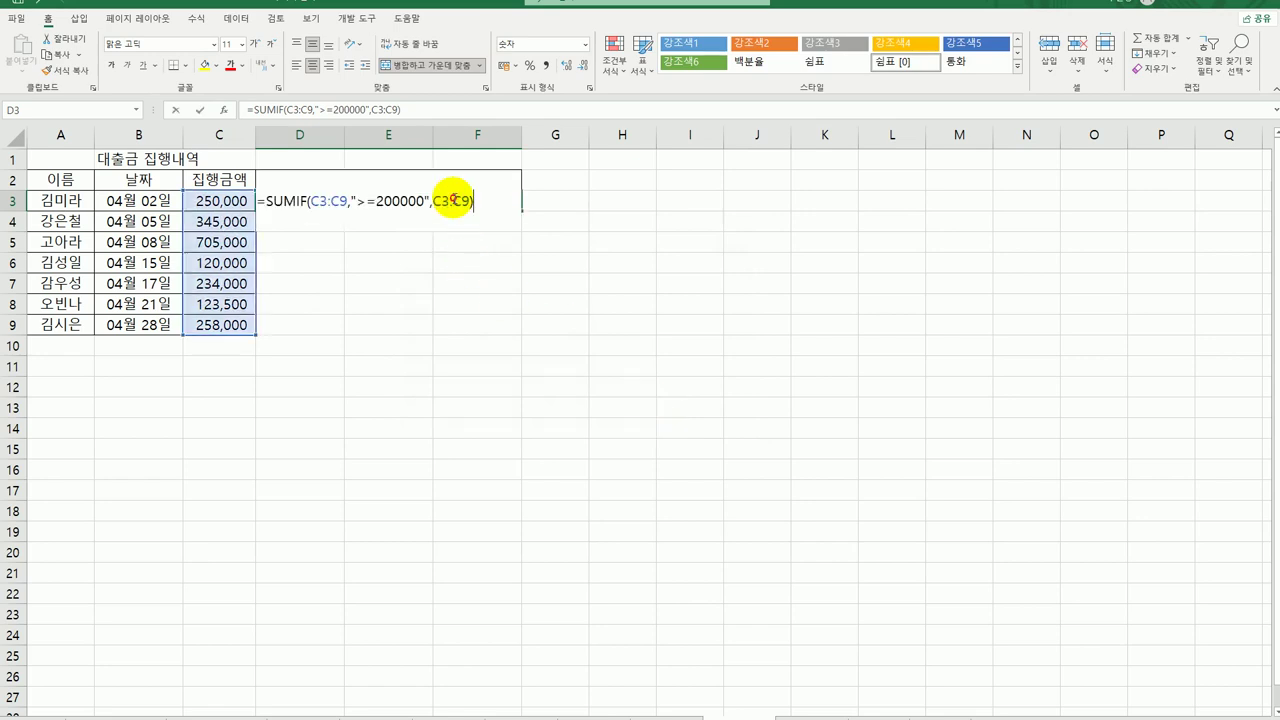
left_click(479, 201)
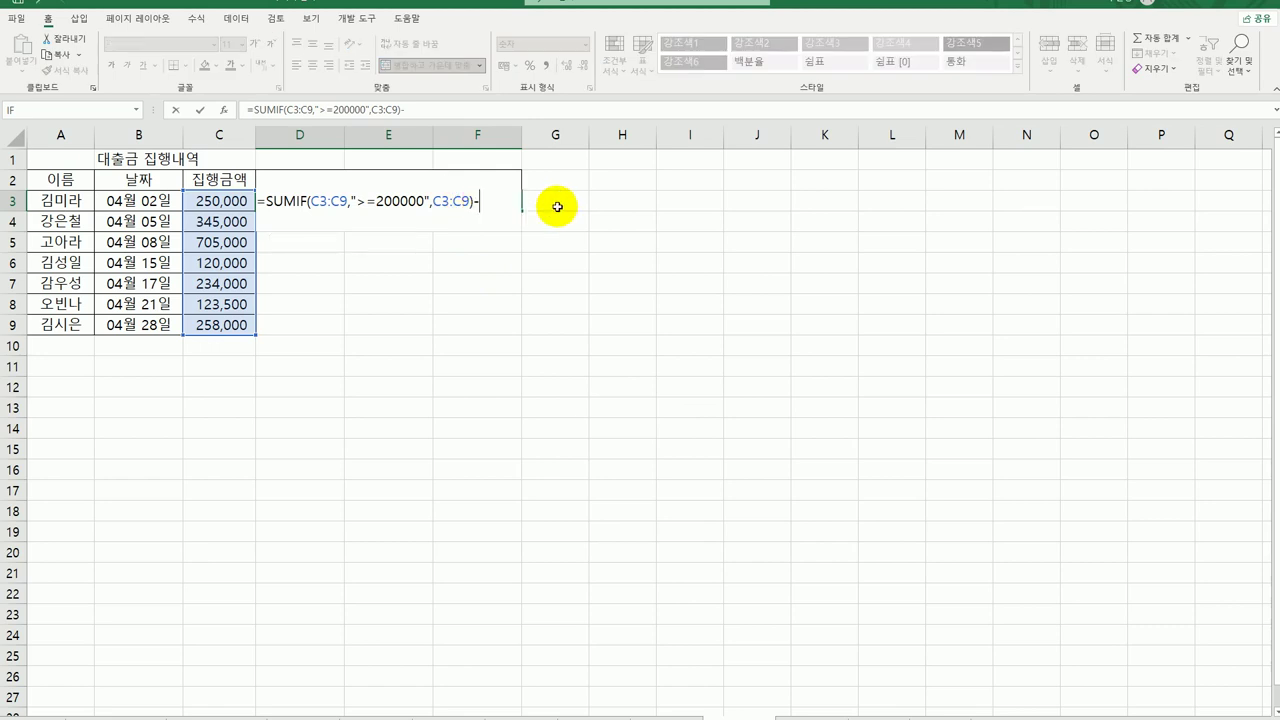
type("-sumif")
key("Tab")
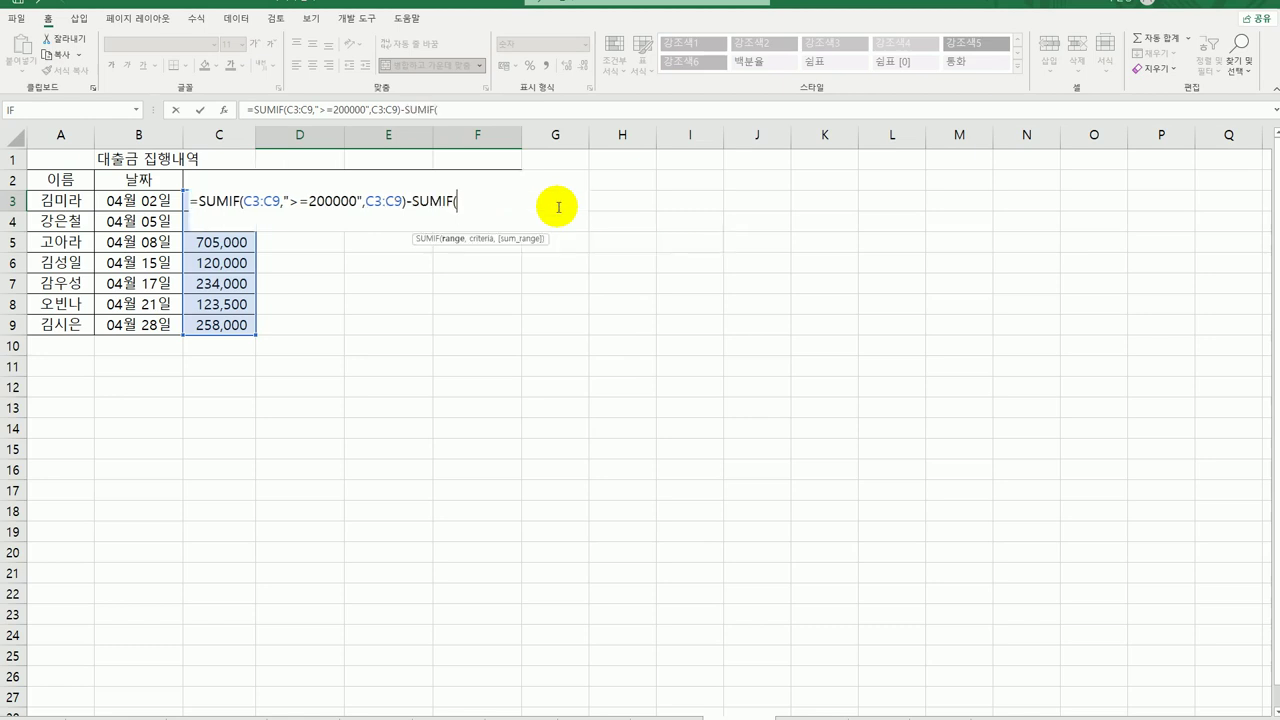
left_click(225, 110)
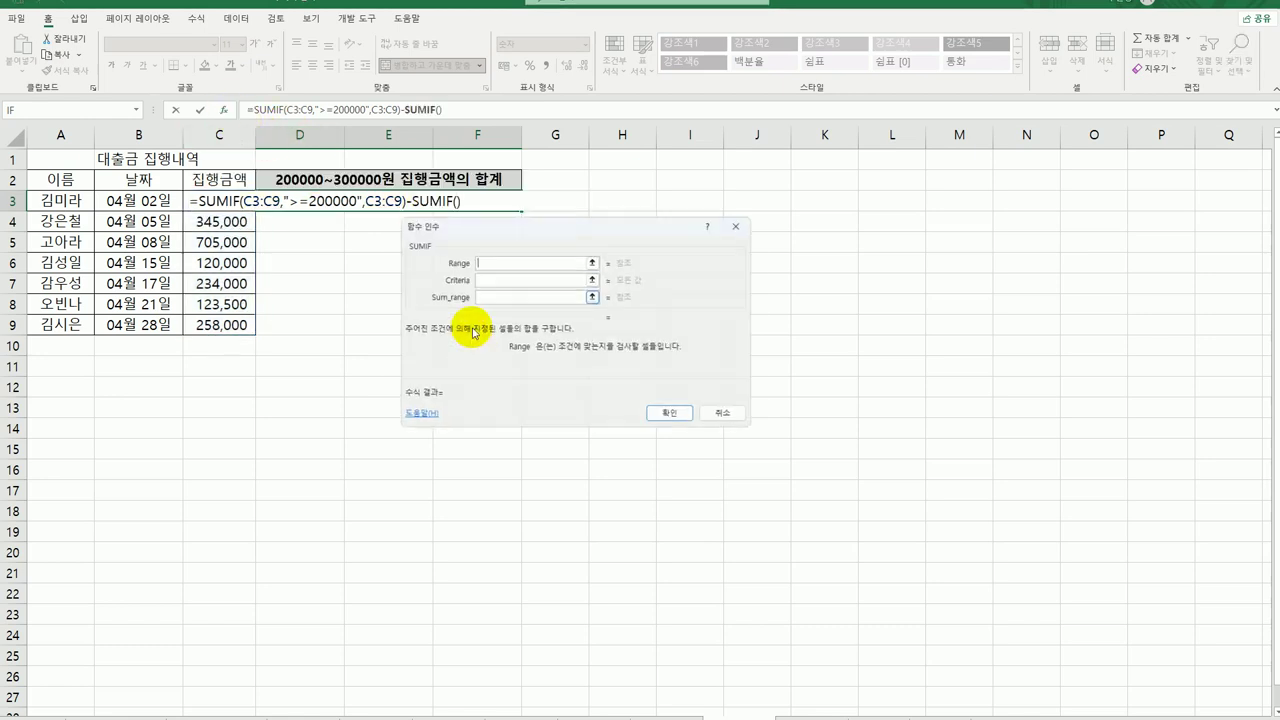
left_click_drag(196, 202, 197, 325)
left_click(488, 277)
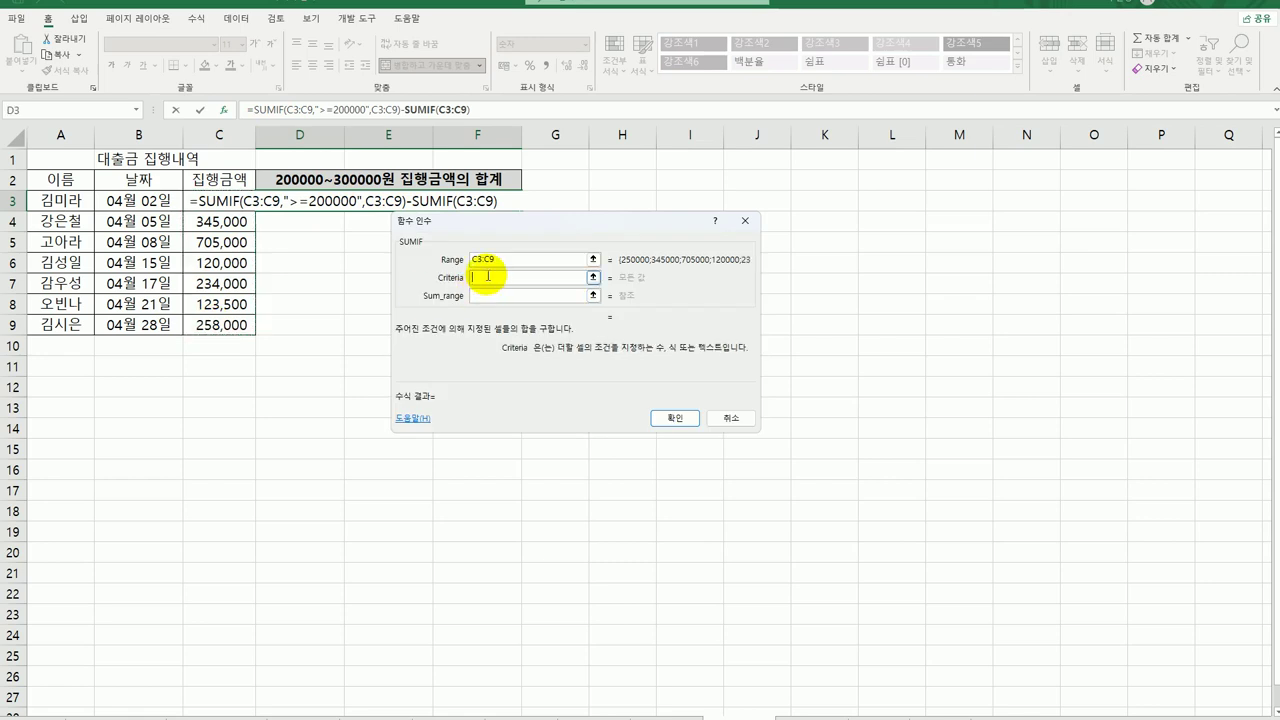
type(">=300000")
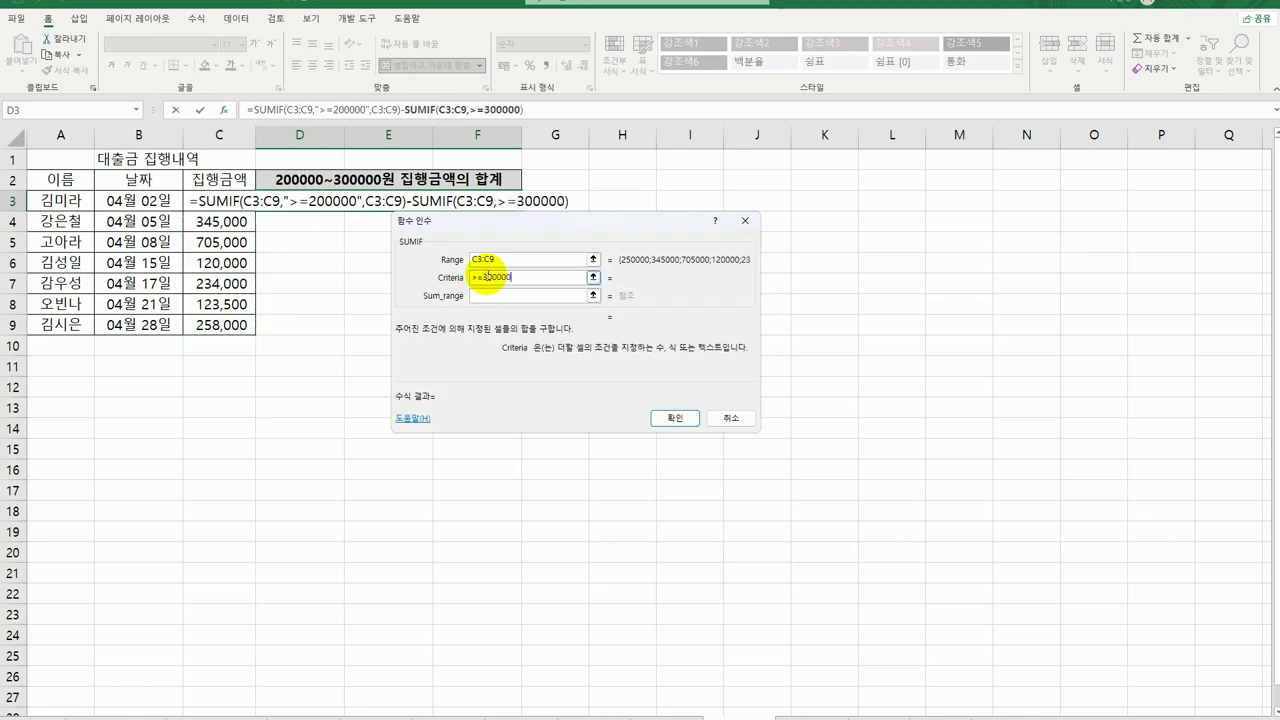
left_click(482, 295)
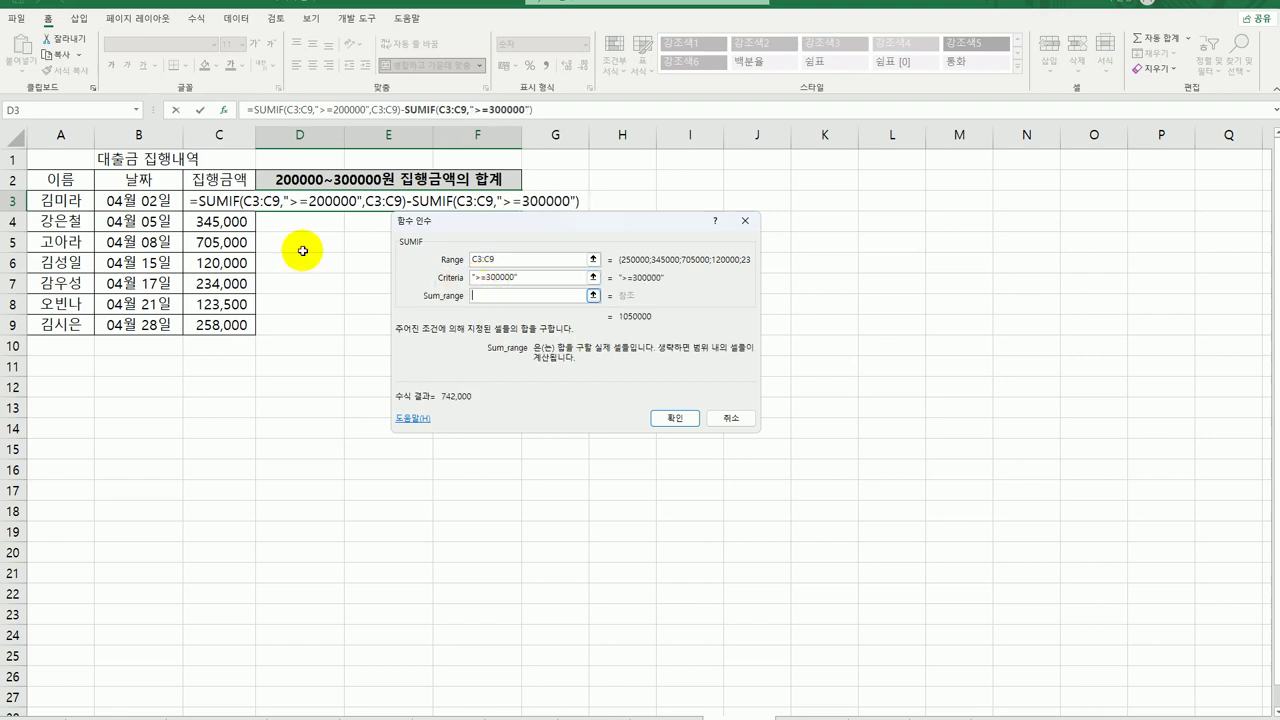
left_click_drag(223, 200, 216, 324)
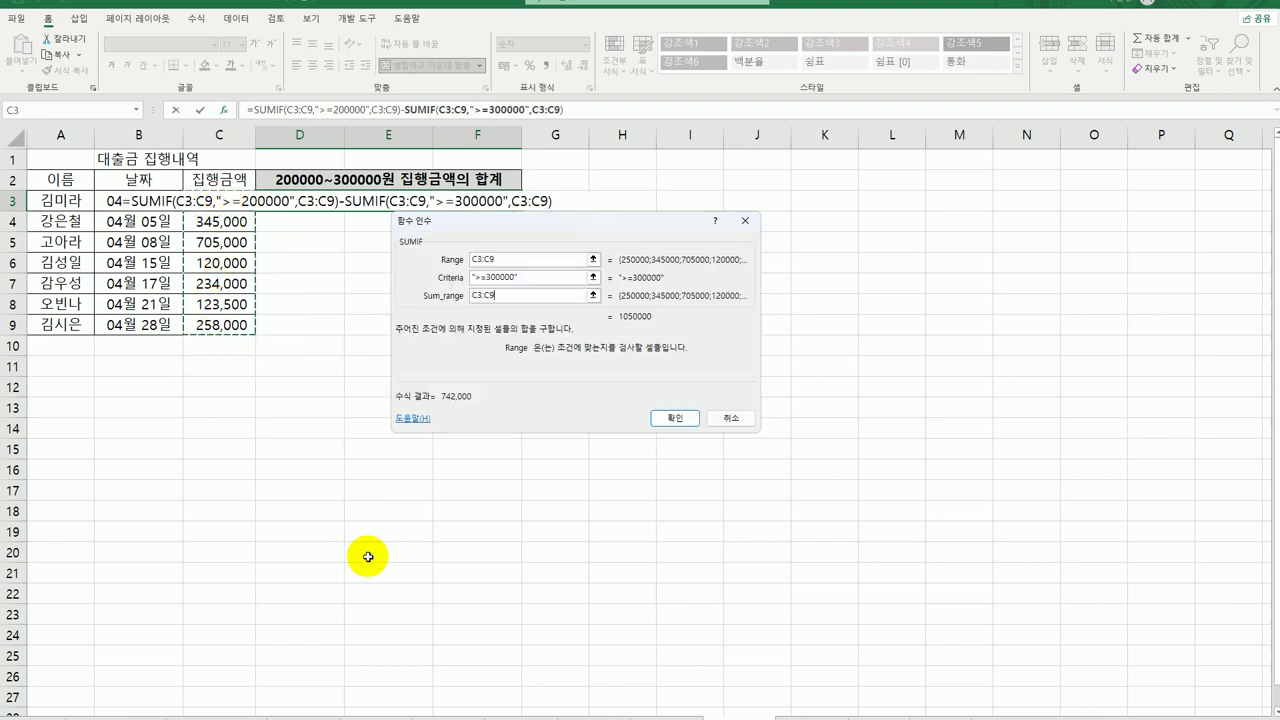
left_click(675, 417)
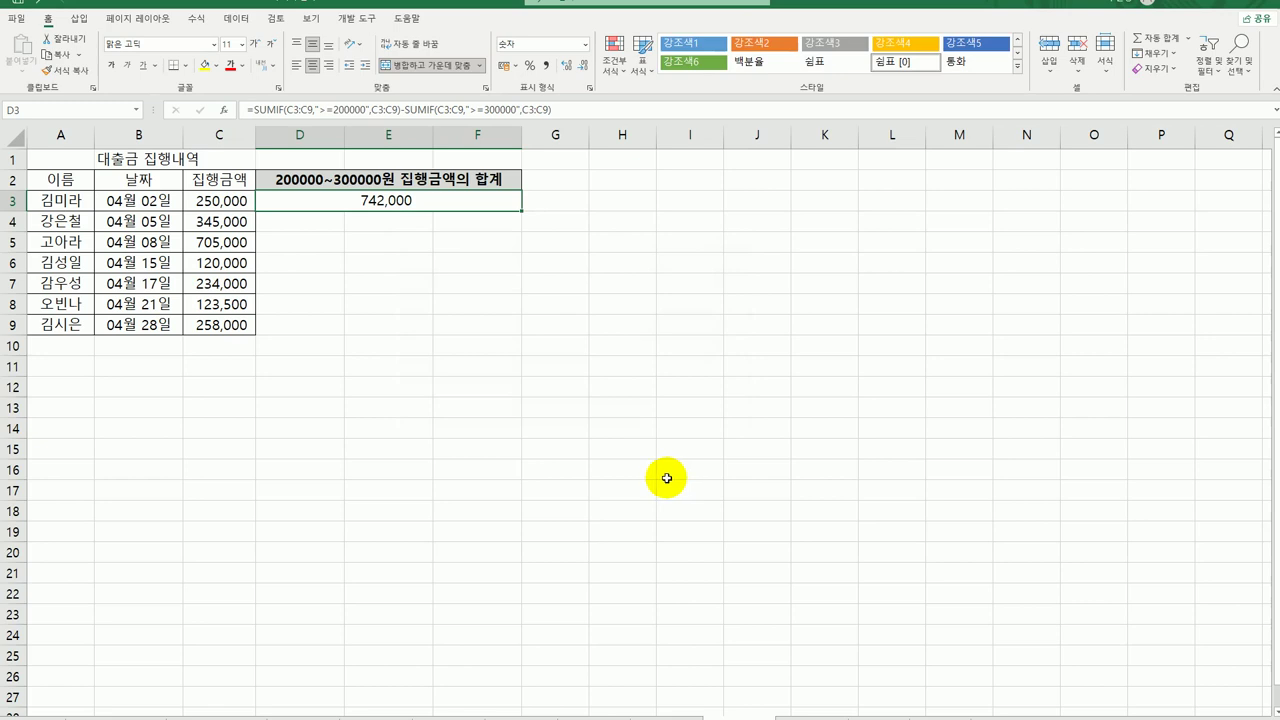
Step: Check the D3 total against the amounts in C3, C7 and C9, and compare it with the completed 대출금 집행내역 sheet
left_click(219, 198)
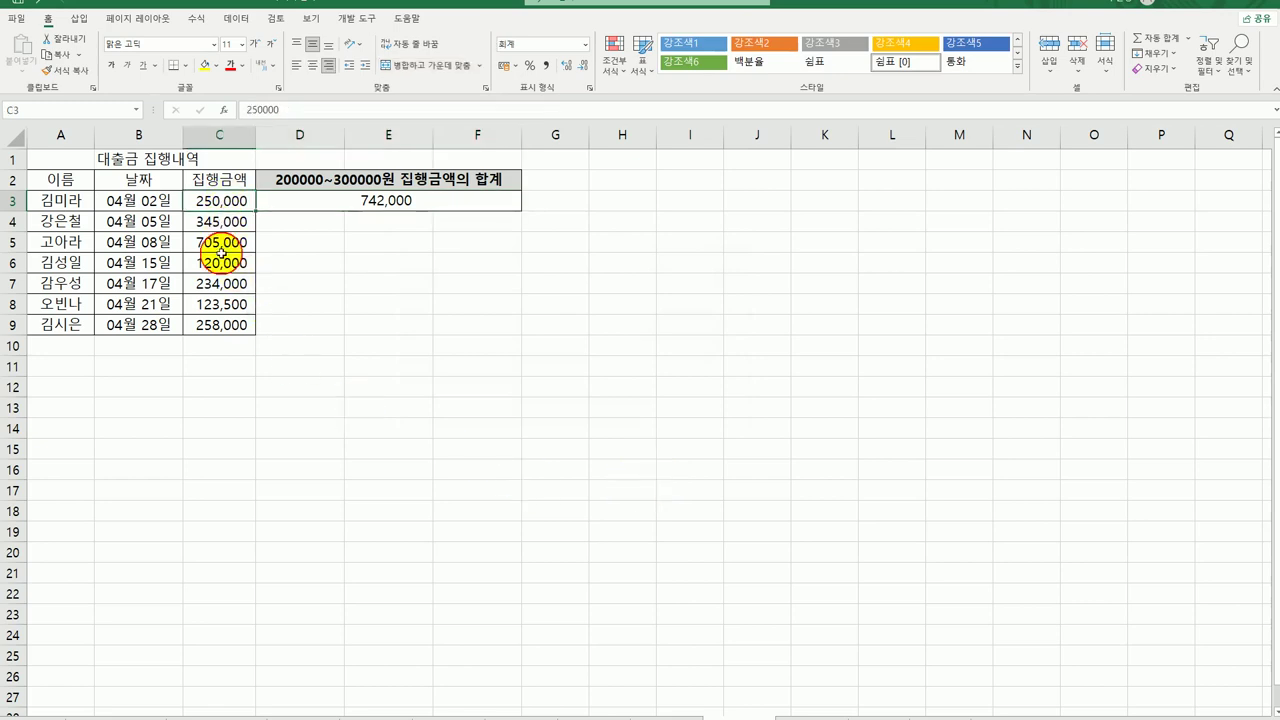
left_click(218, 283, "ctrl")
left_click(218, 324, "ctrl")
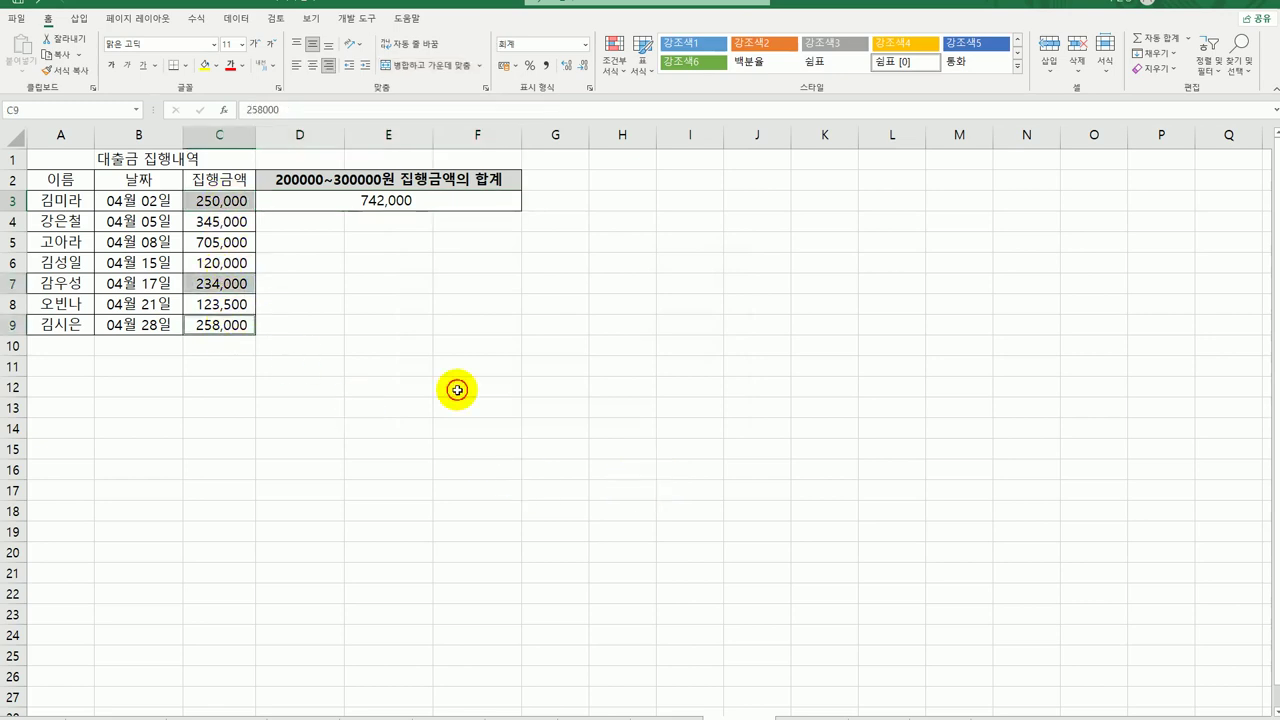
left_click(578, 478)
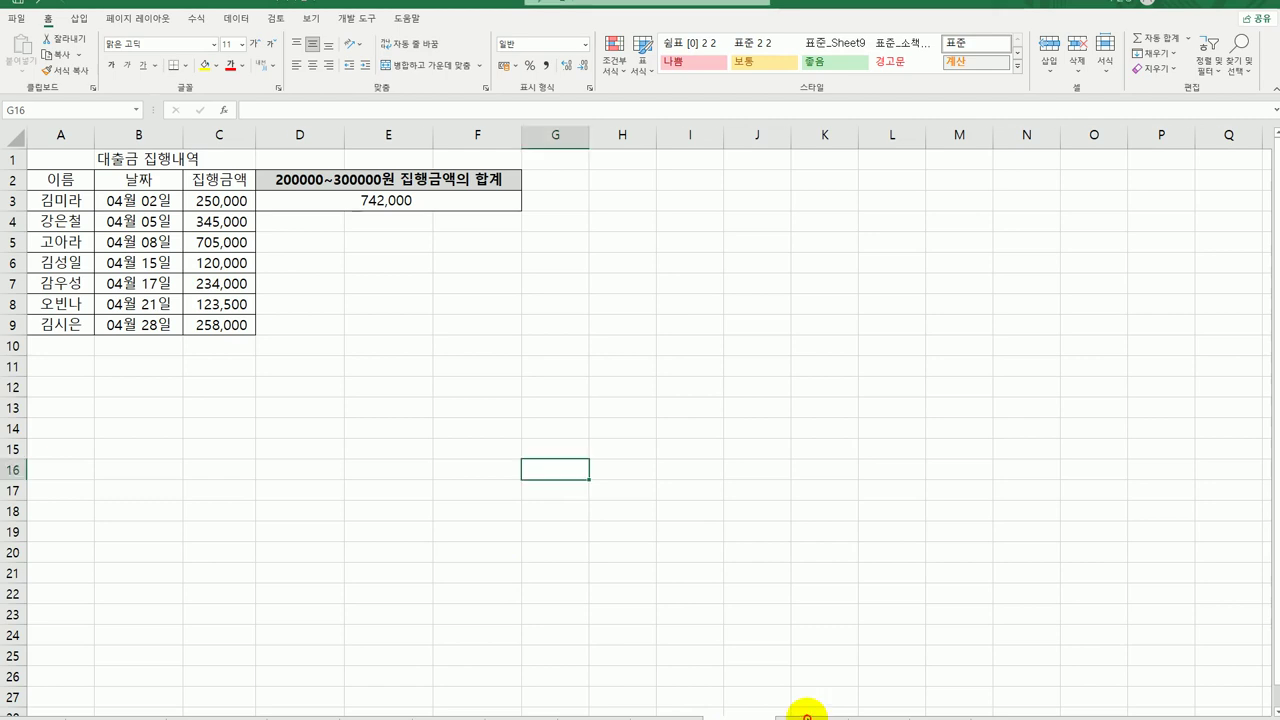
left_click(808, 714)
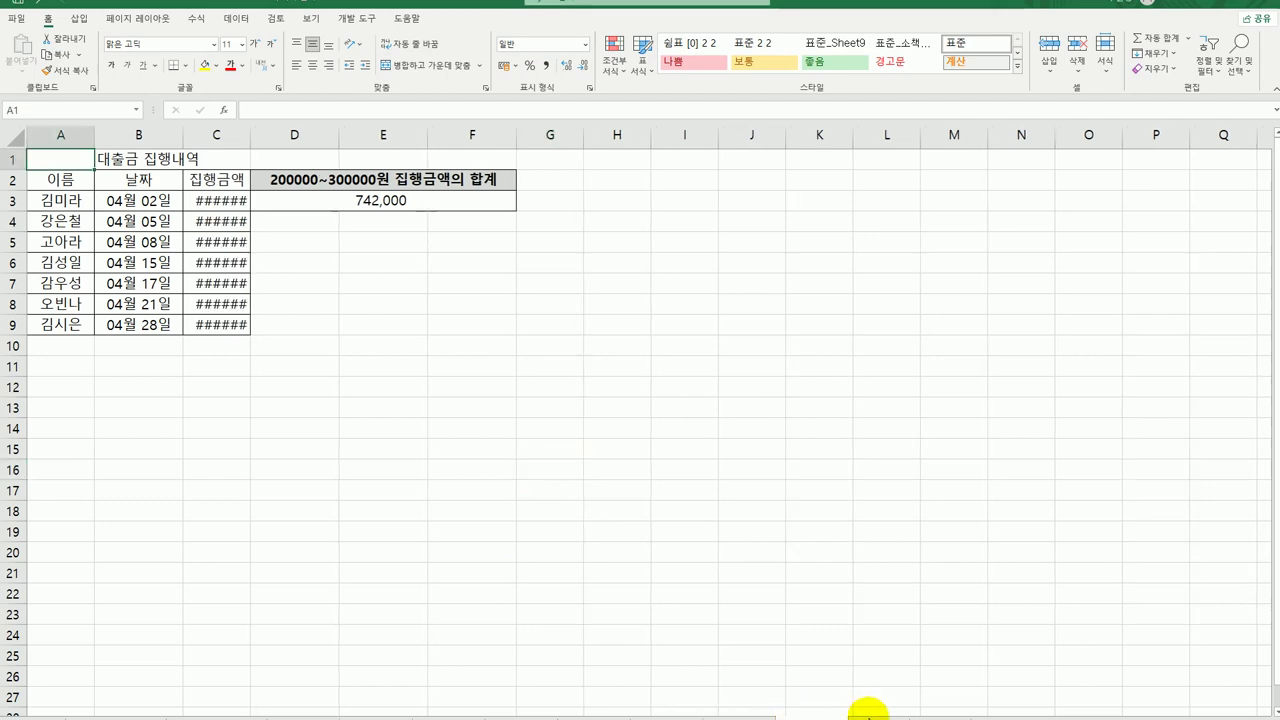
Step: Open the 영업실적 현황 sheet and examine the answer cell B15 and the 소속 entries 신촌 and 종로
left_click(866, 714)
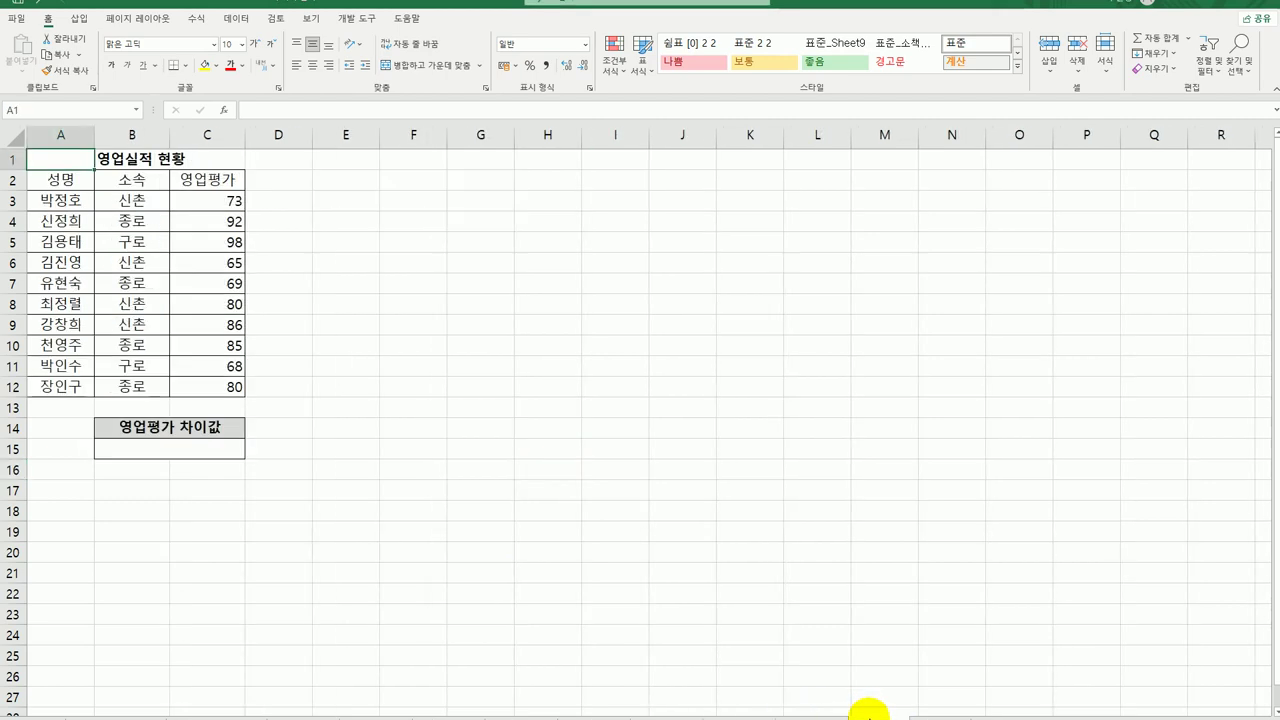
left_click(175, 449)
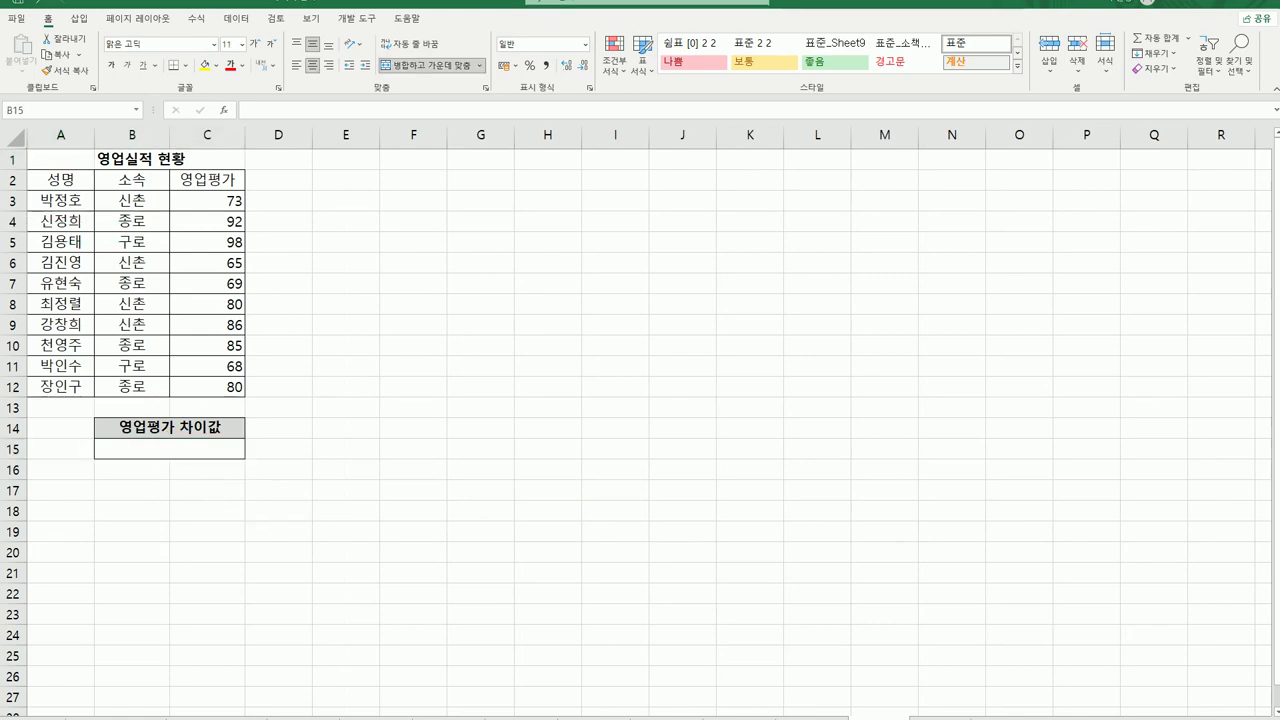
left_click(193, 450)
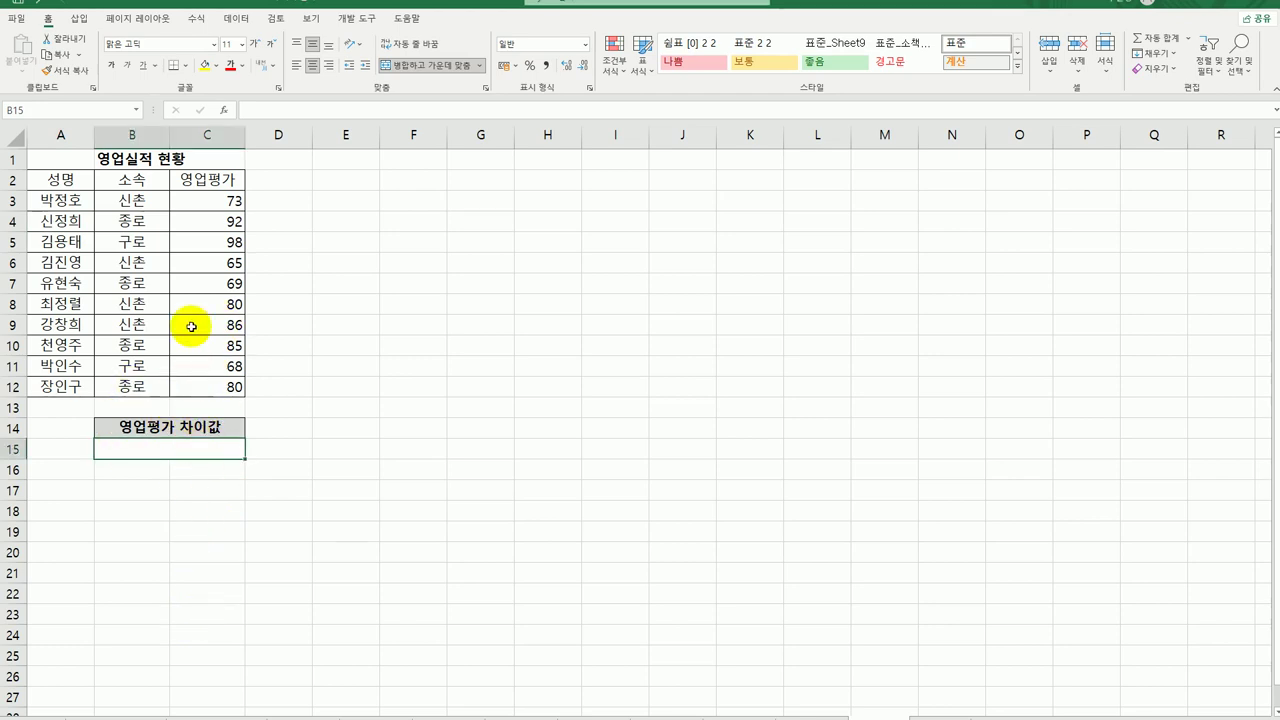
left_click(146, 180)
left_click(145, 201)
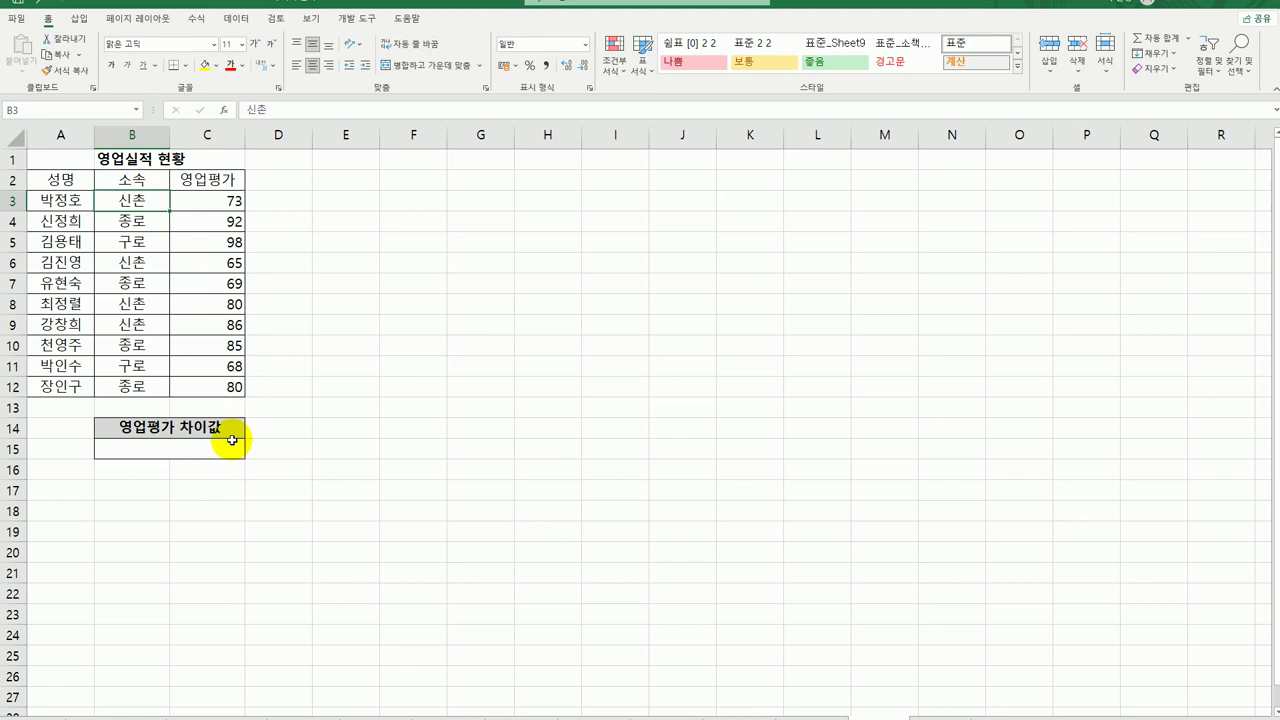
left_click(132, 224)
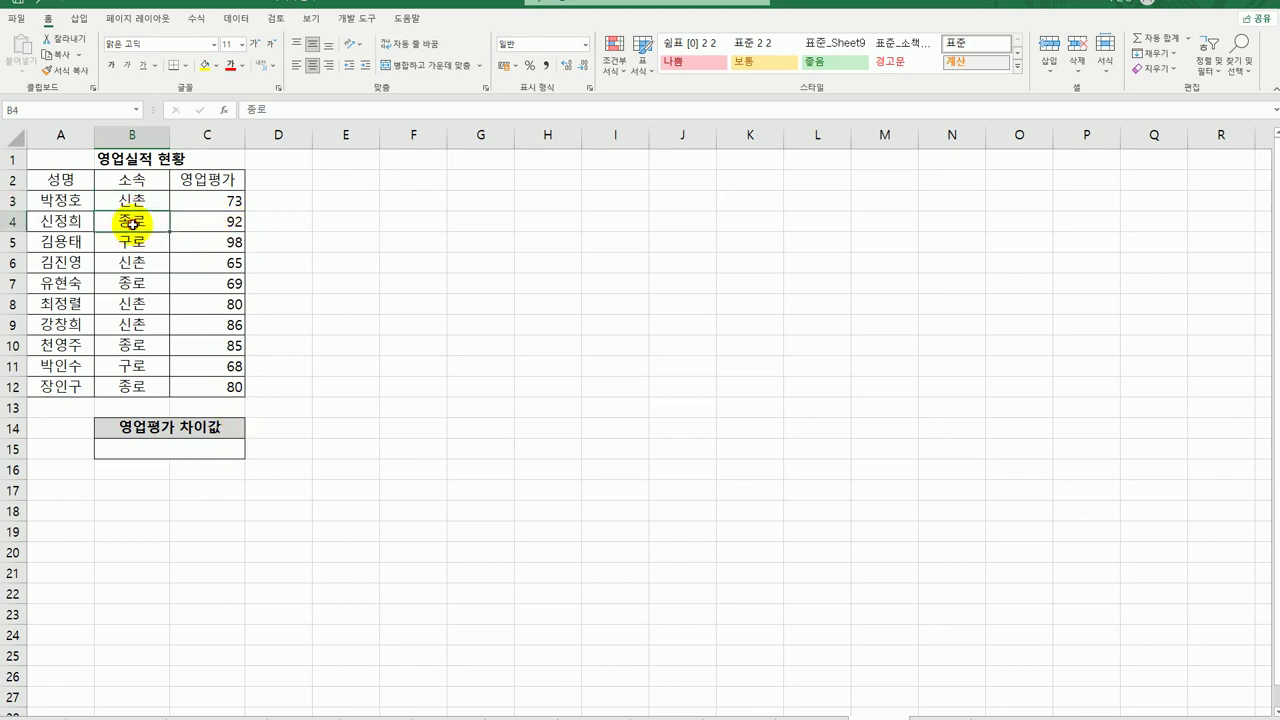
Step: Begin a formula in the 영업평가 차이값 cell B15
left_click(211, 448)
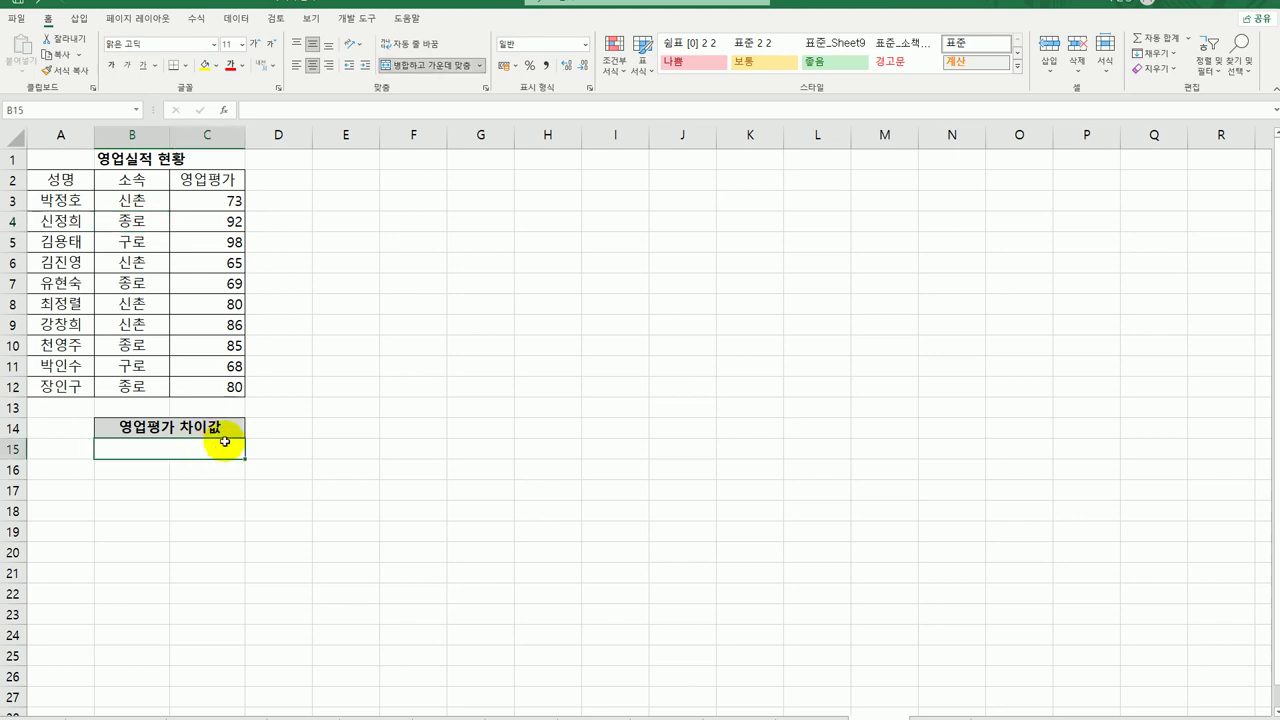
type("=")
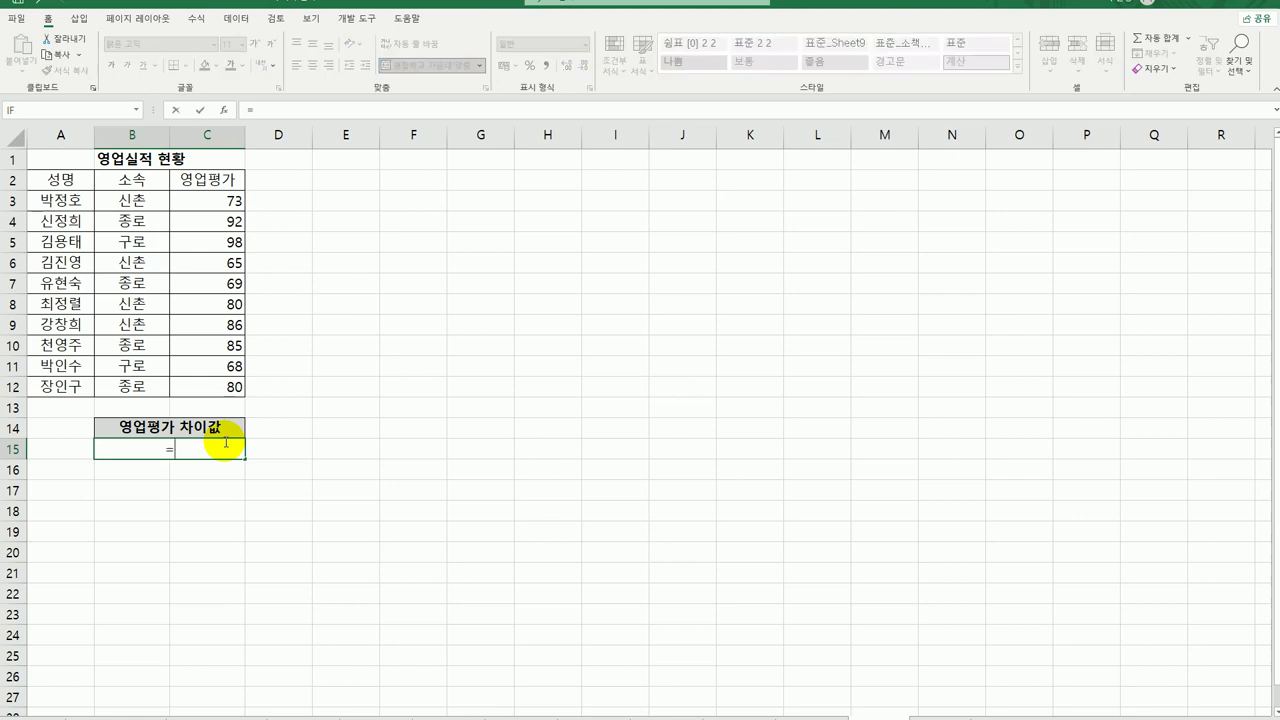
Step: Complete the formula in B15 as a SUMIF with range B3:B12, criteria "신촌" and sum range C3:C12
type("sum")
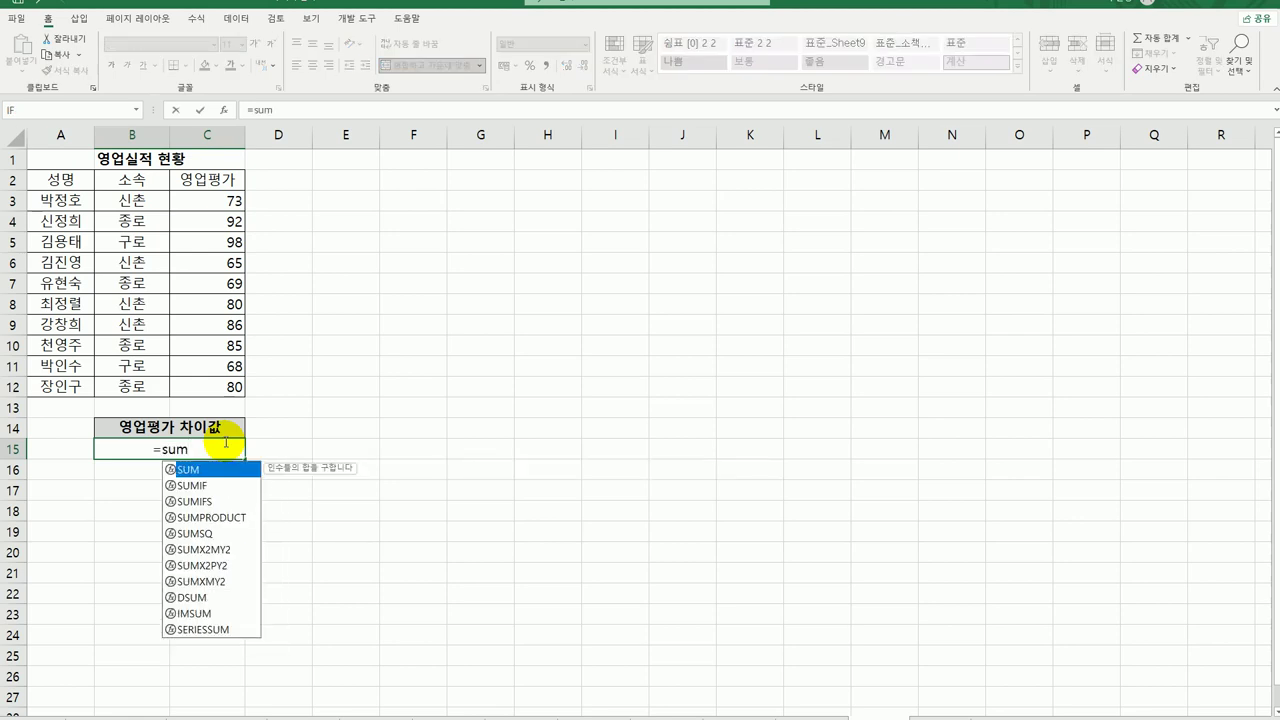
double_click(192, 485)
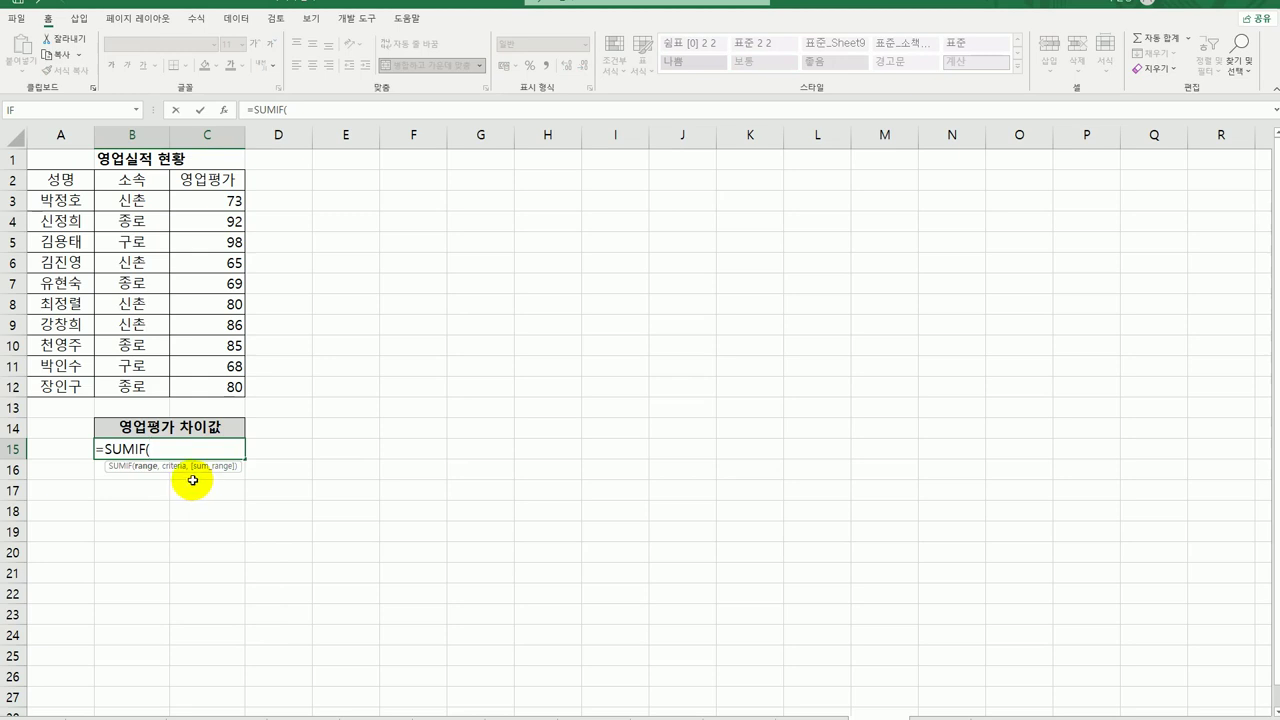
left_click(223, 109)
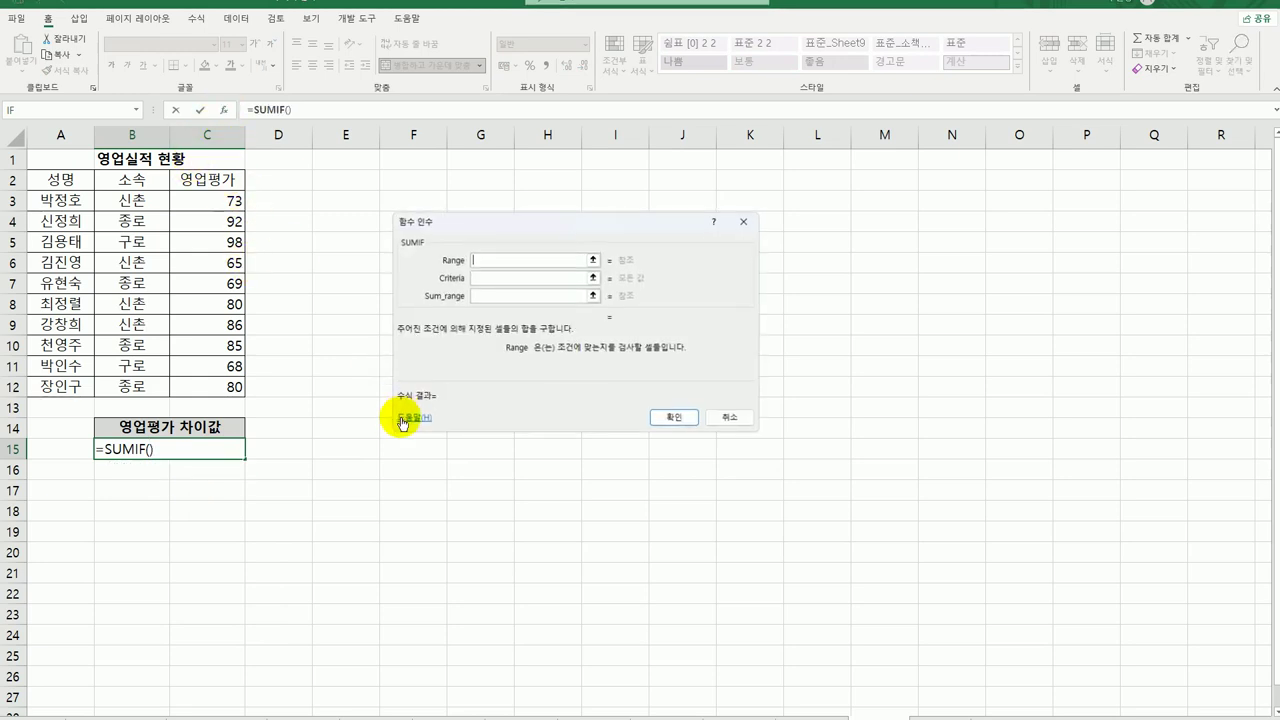
left_click_drag(156, 197, 125, 392)
left_click(503, 281)
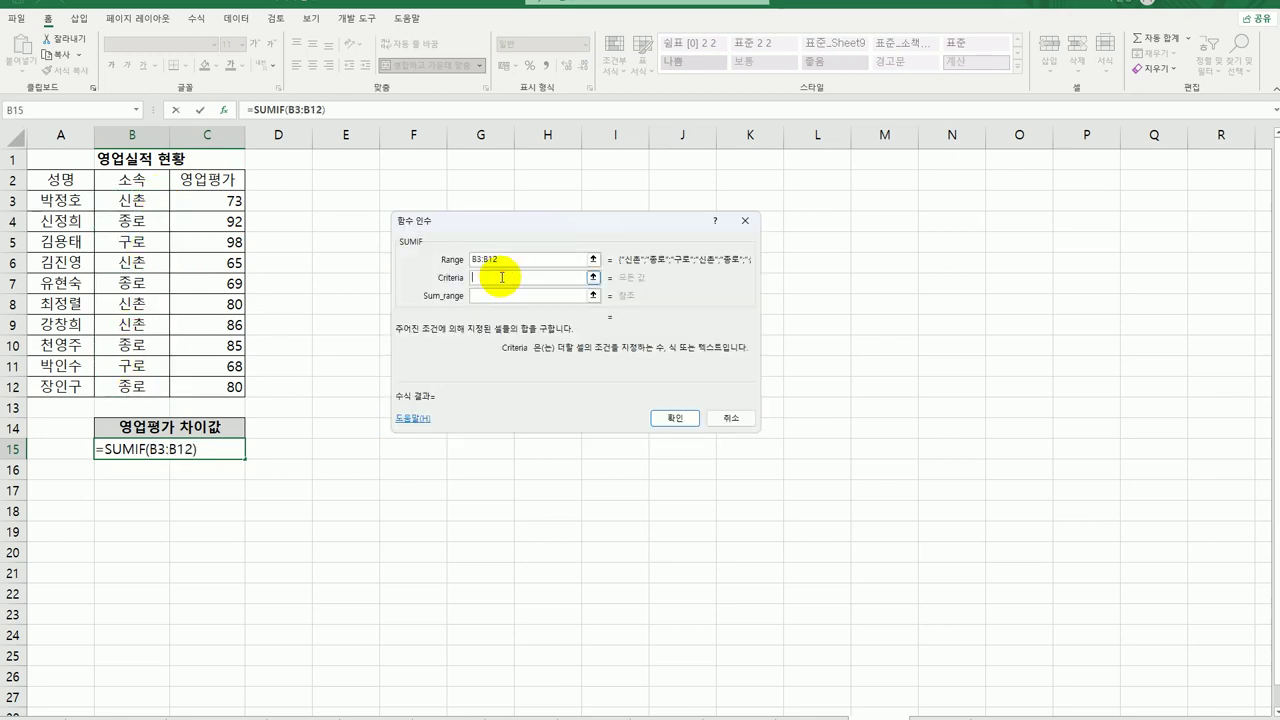
type("신촌")
key("Tab")
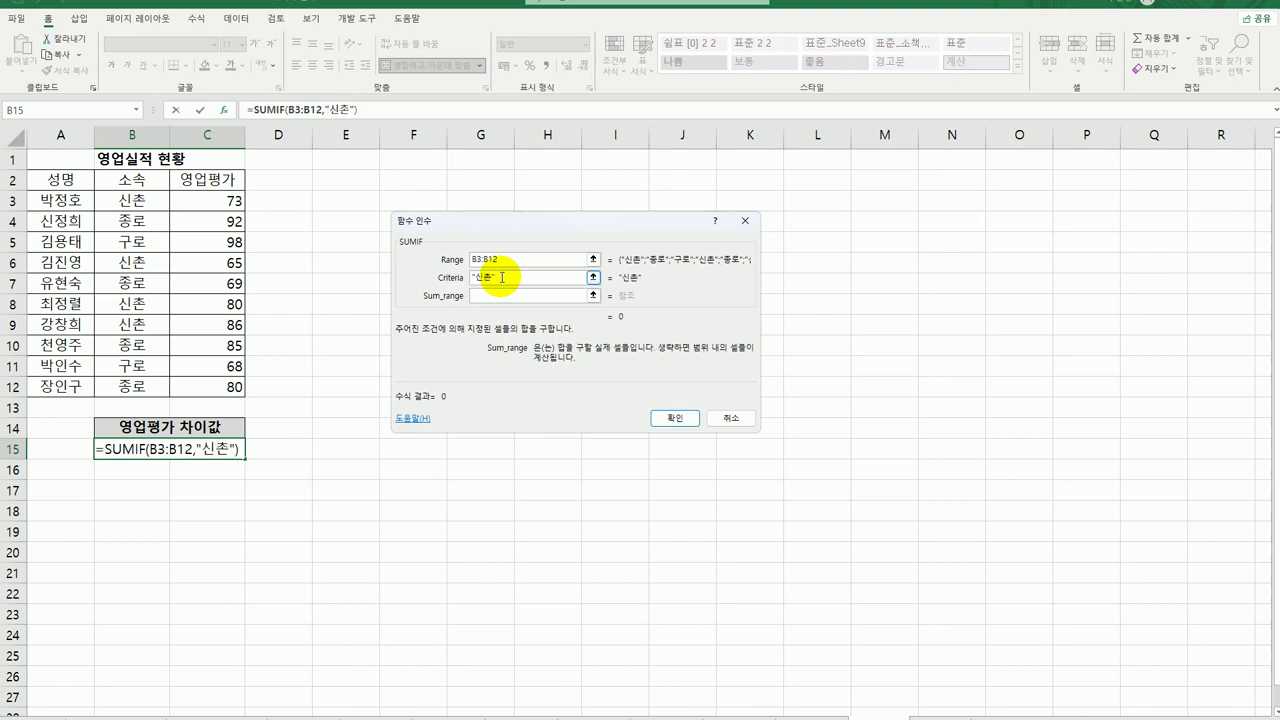
left_click_drag(196, 201, 200, 386)
left_click(673, 416)
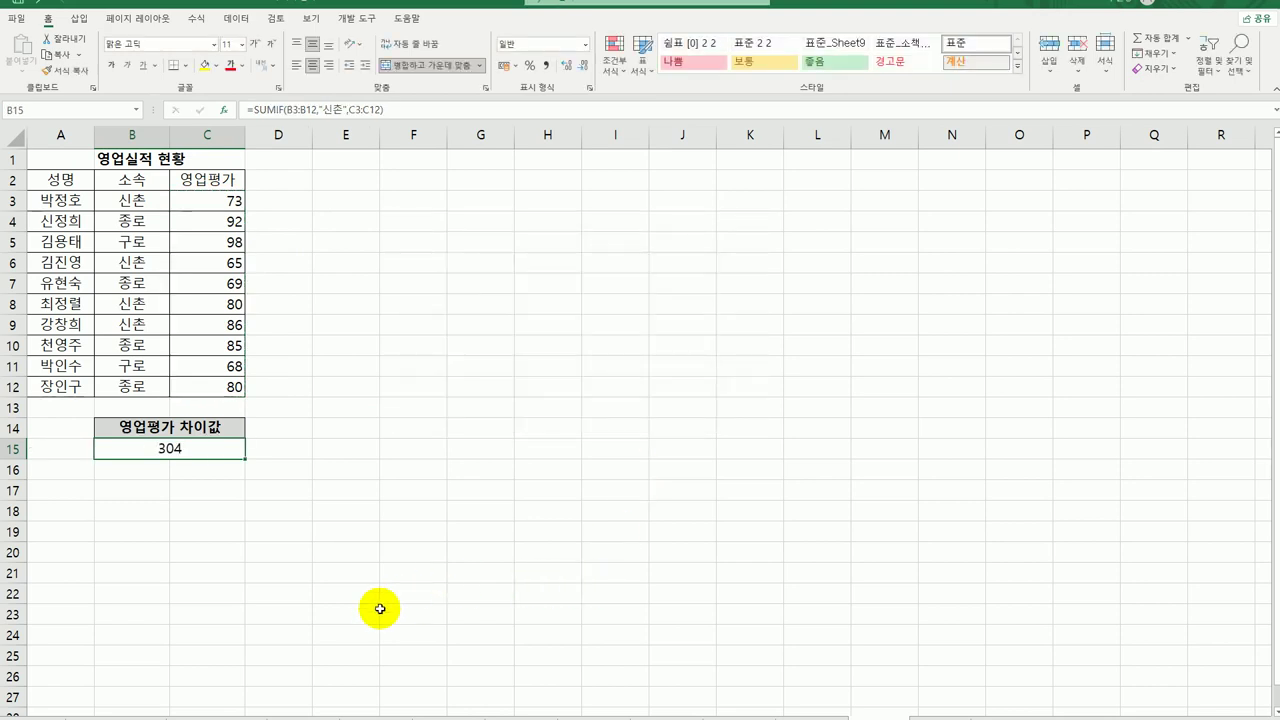
Step: Append a subtraction of a second SUMIF to the B15 formula, with B3:B12 as its range
double_click(199, 452)
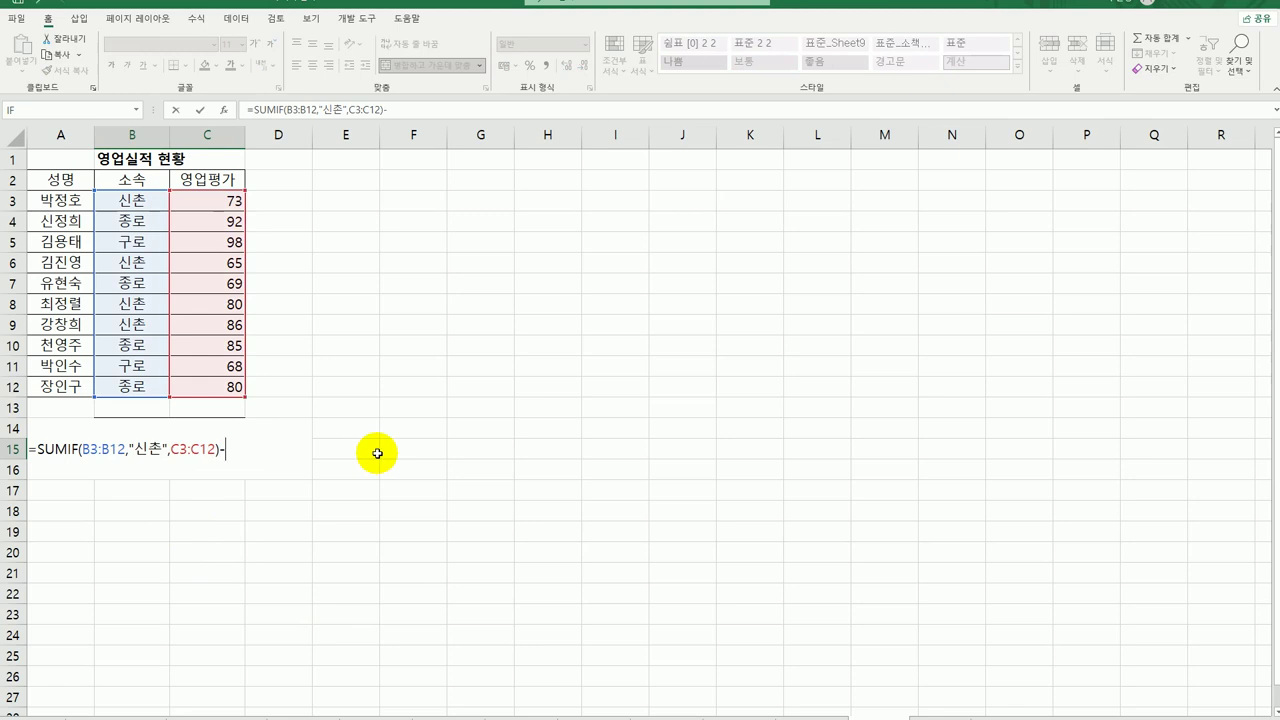
type("-녀")
type("sumif")
key("Tab")
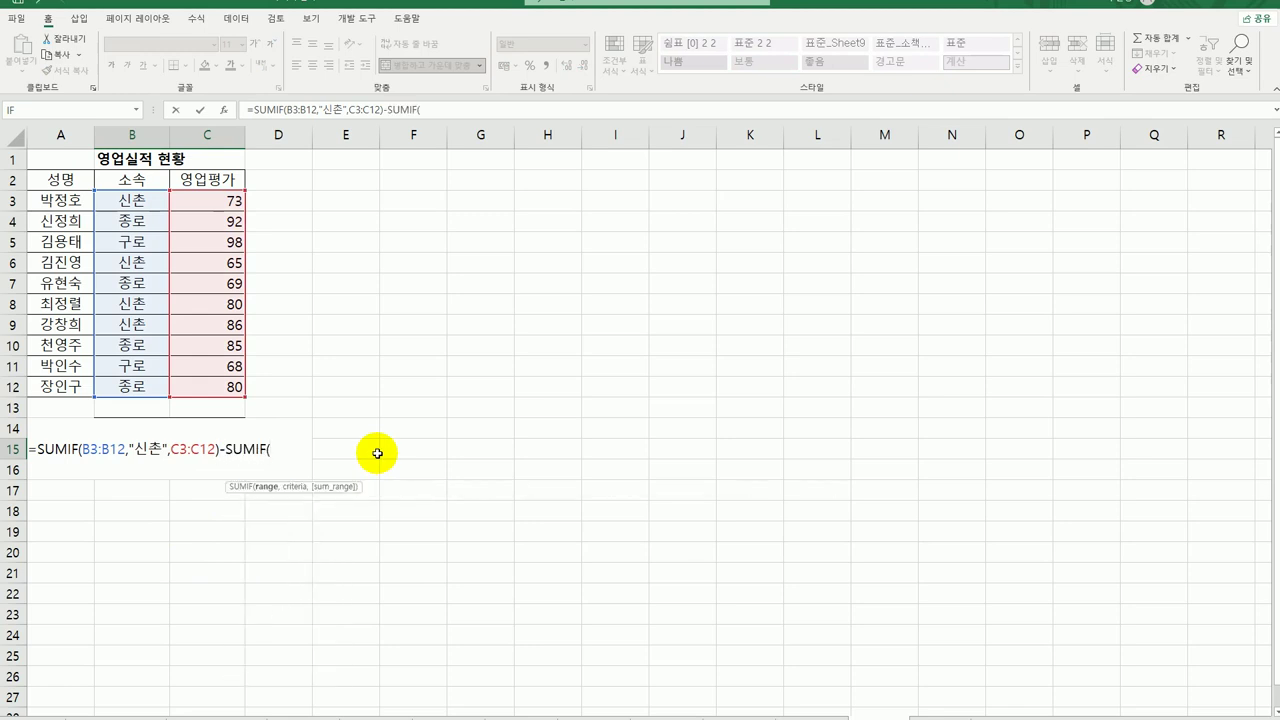
left_click(225, 112)
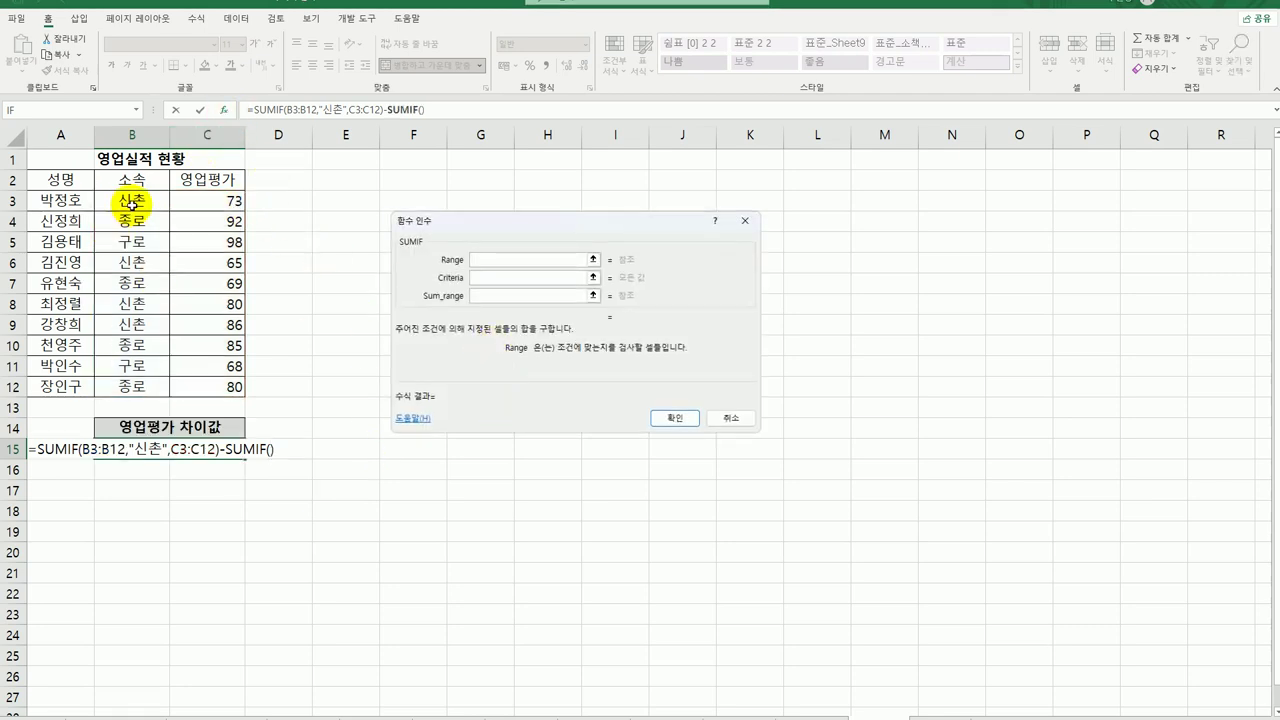
left_click_drag(131, 200, 132, 388)
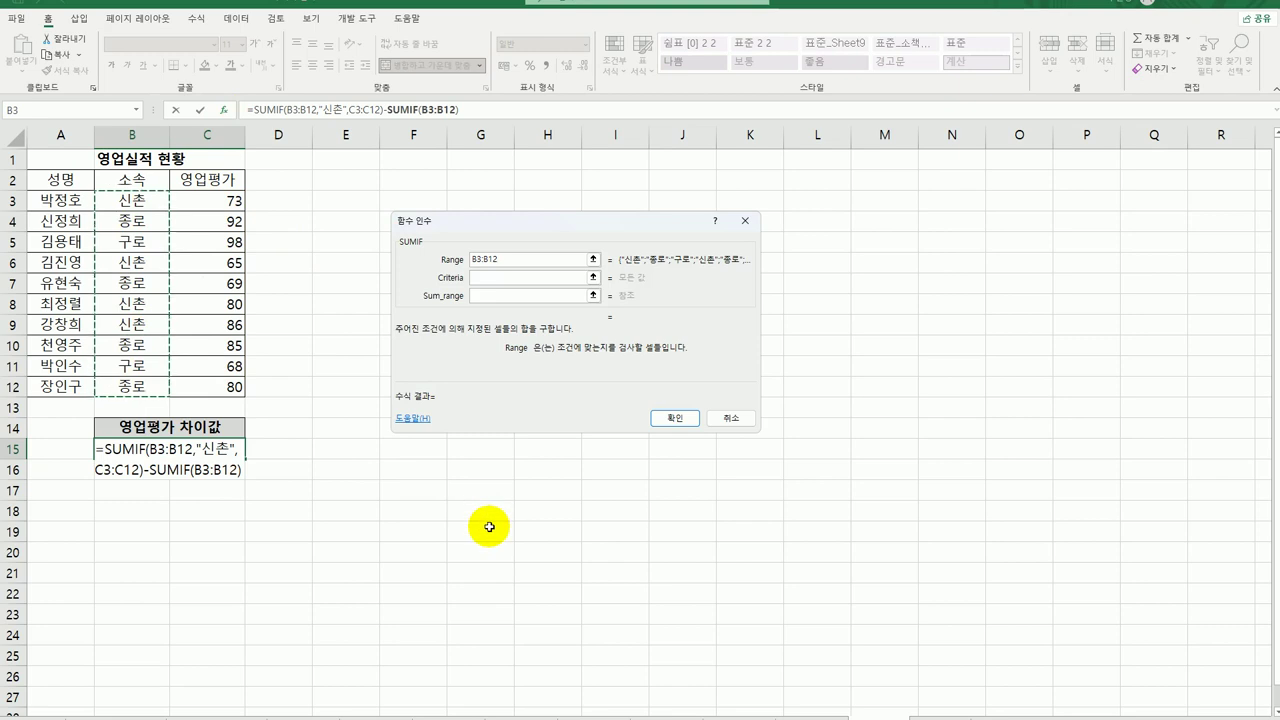
Step: Set the second SUMIF's criteria to "종로" and its sum range to C3:C12, completing the subtraction
left_click(536, 276)
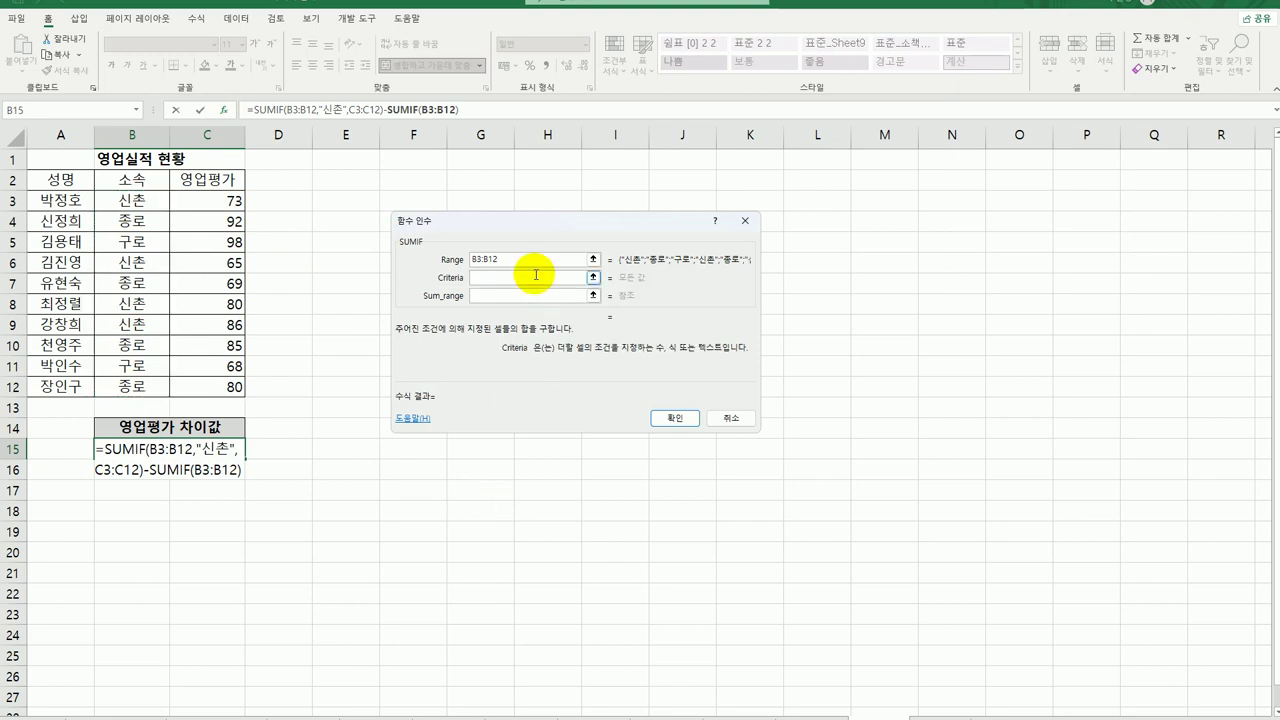
type("wh")
key("BackSpace")
key("BackSpace")
key("BackSpace")
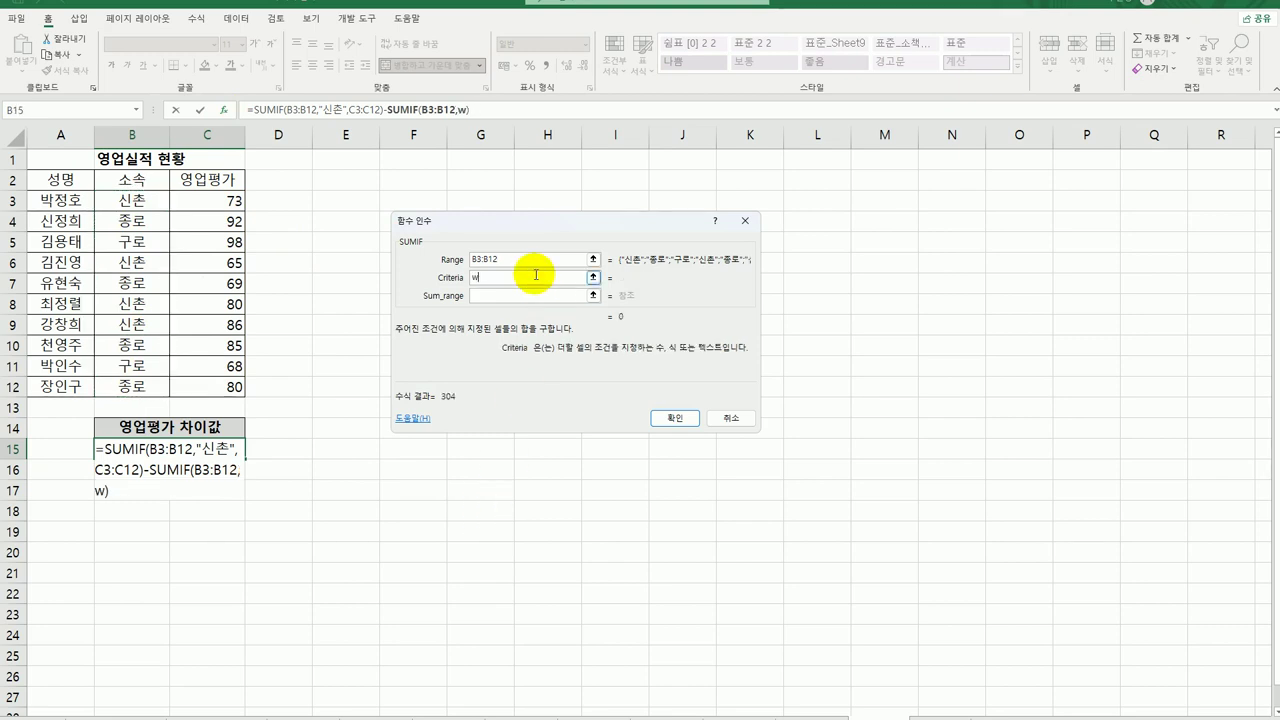
type("ㅈ")
key("Tab")
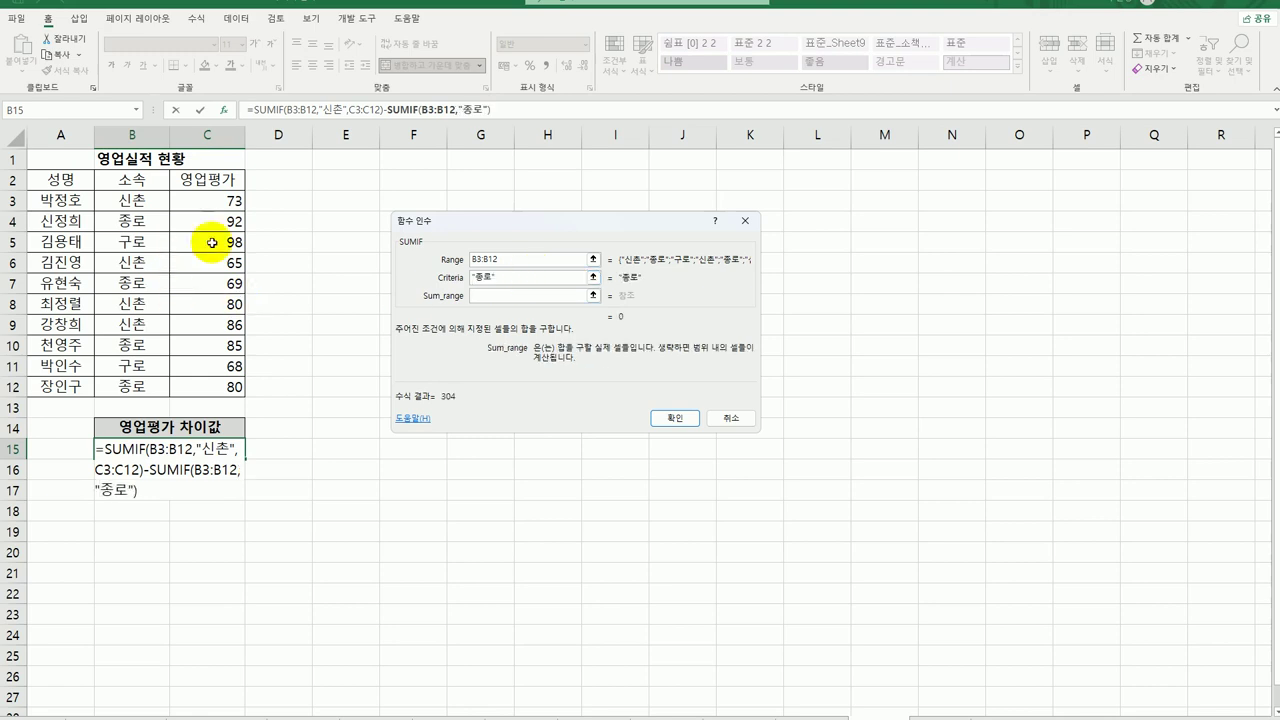
left_click_drag(219, 200, 220, 381)
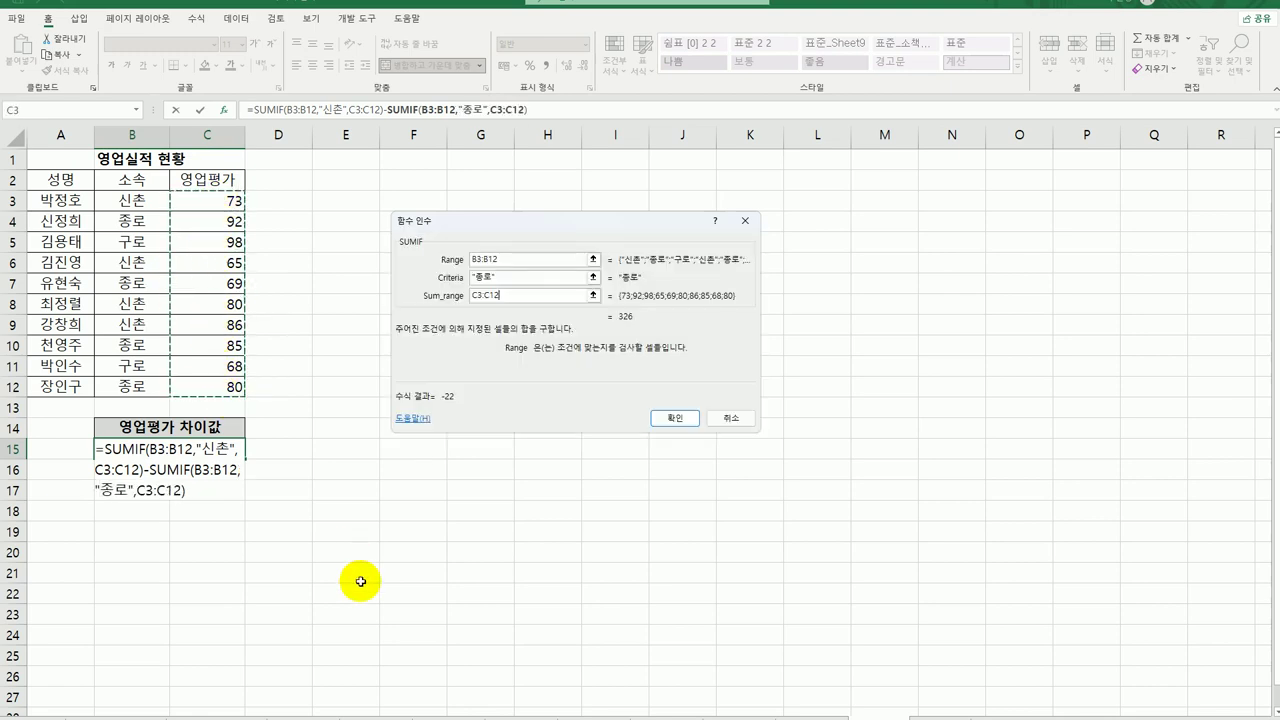
left_click(676, 414)
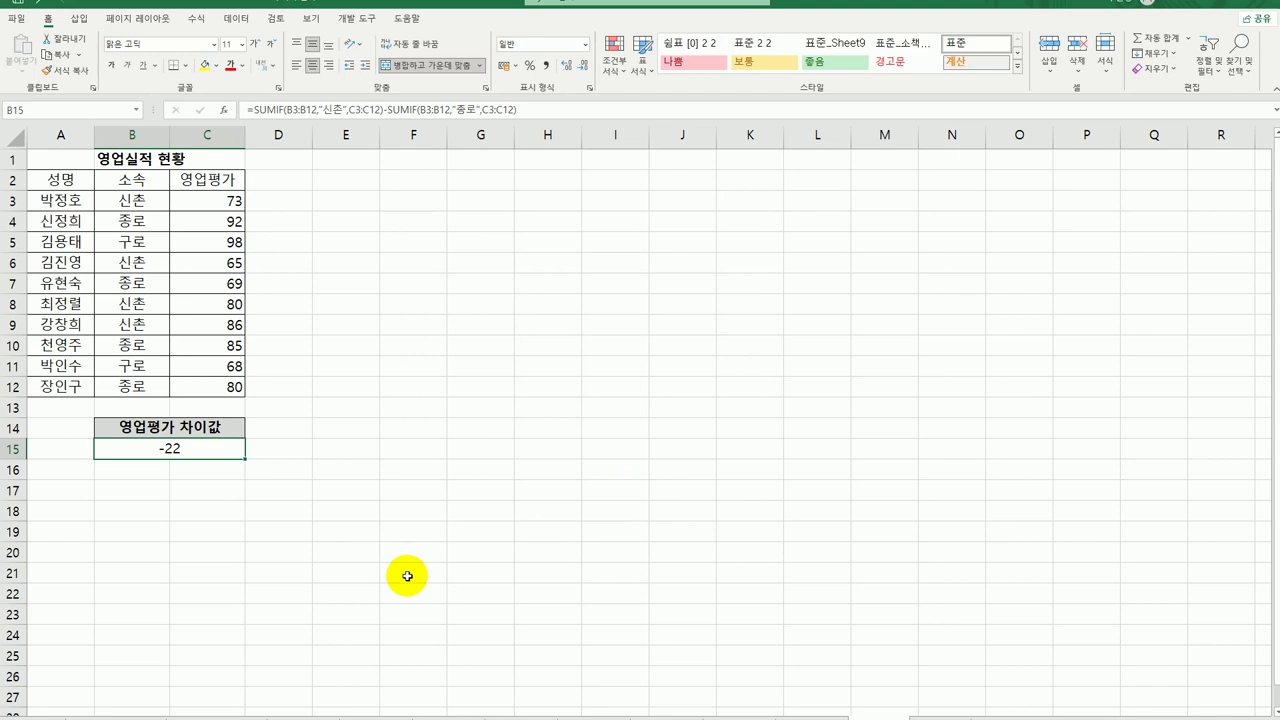
Step: Wrap the whole SUMIF subtraction in B15 in an ABS function and recheck the cell's formula
double_click(157, 448)
left_click(38, 448)
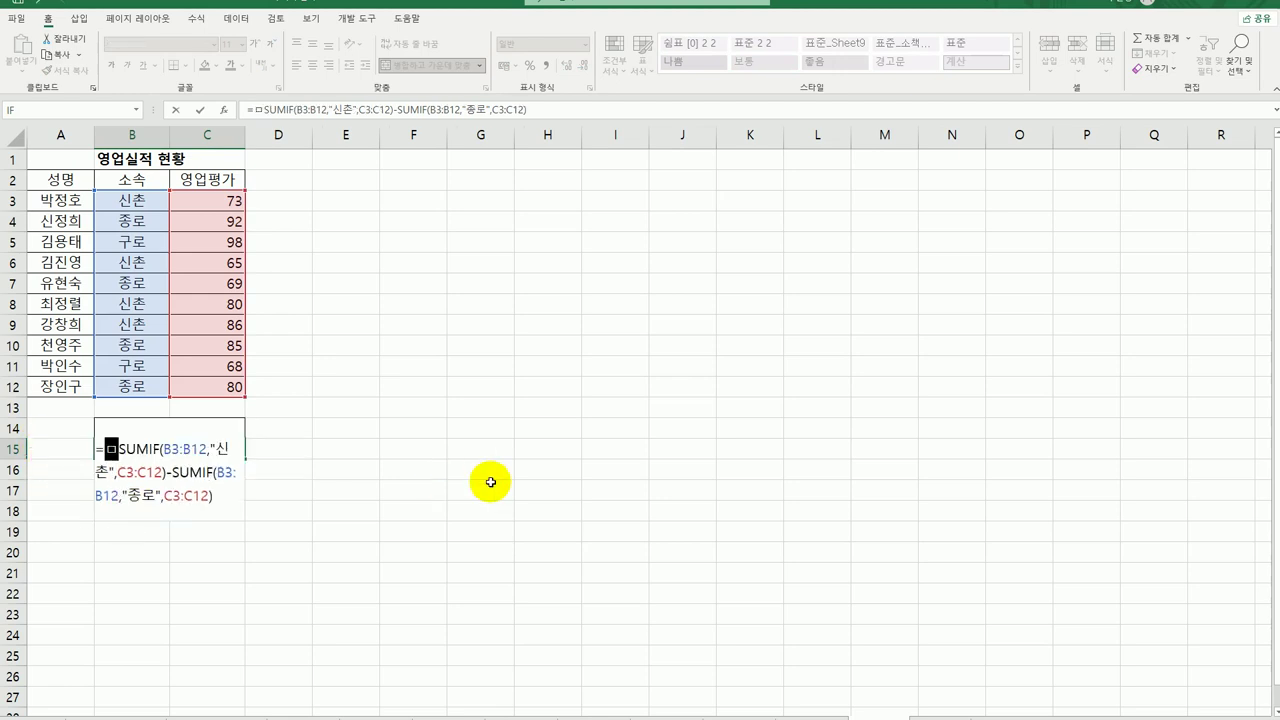
type("ab")
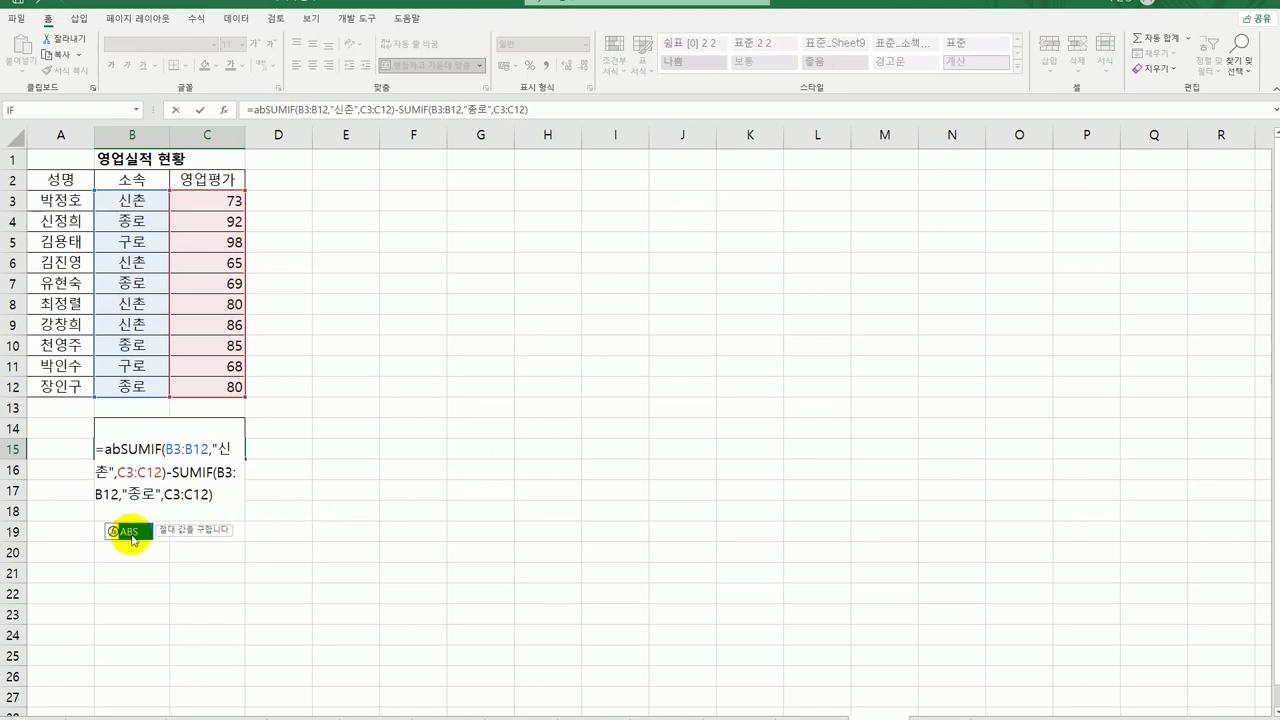
double_click(131, 537)
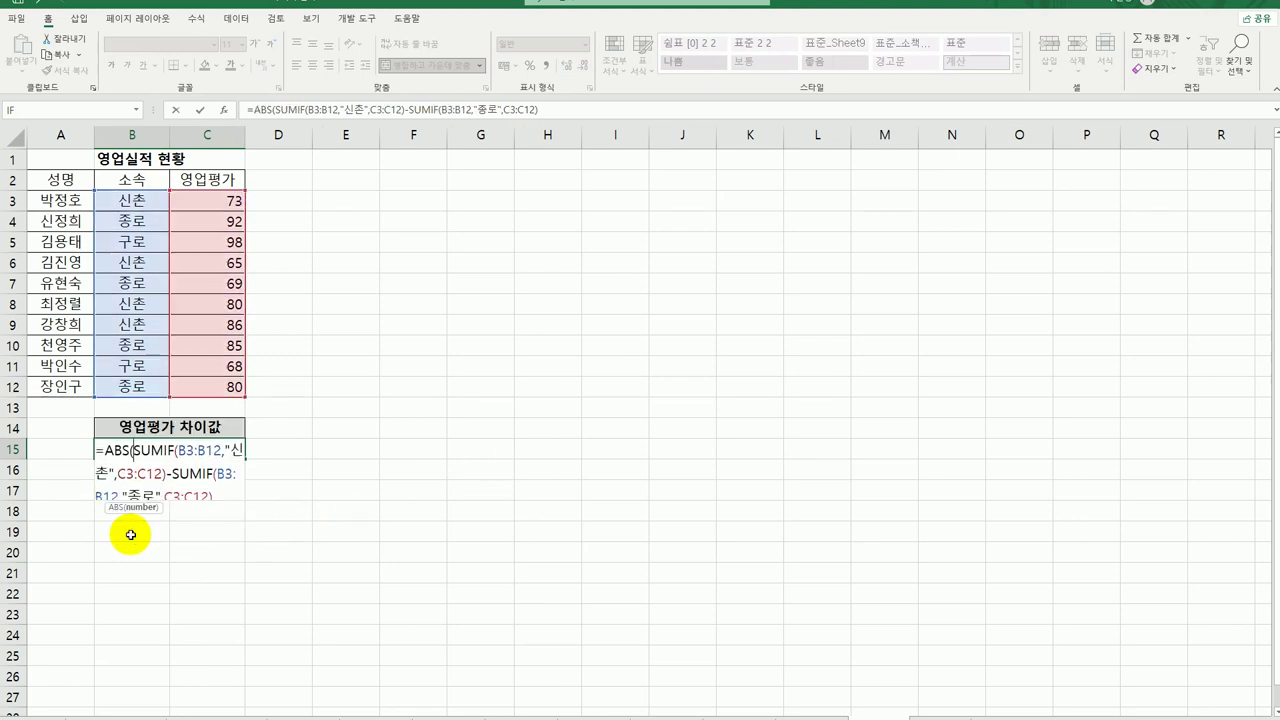
left_click(222, 498)
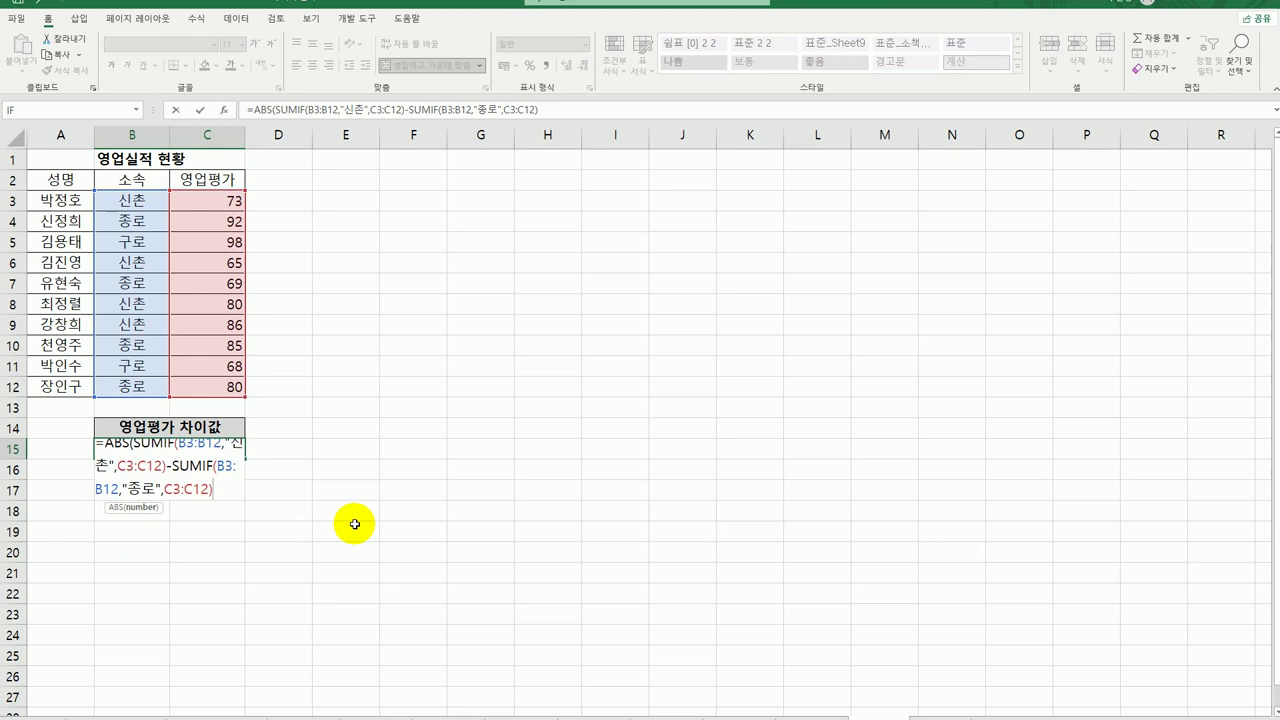
key("Return")
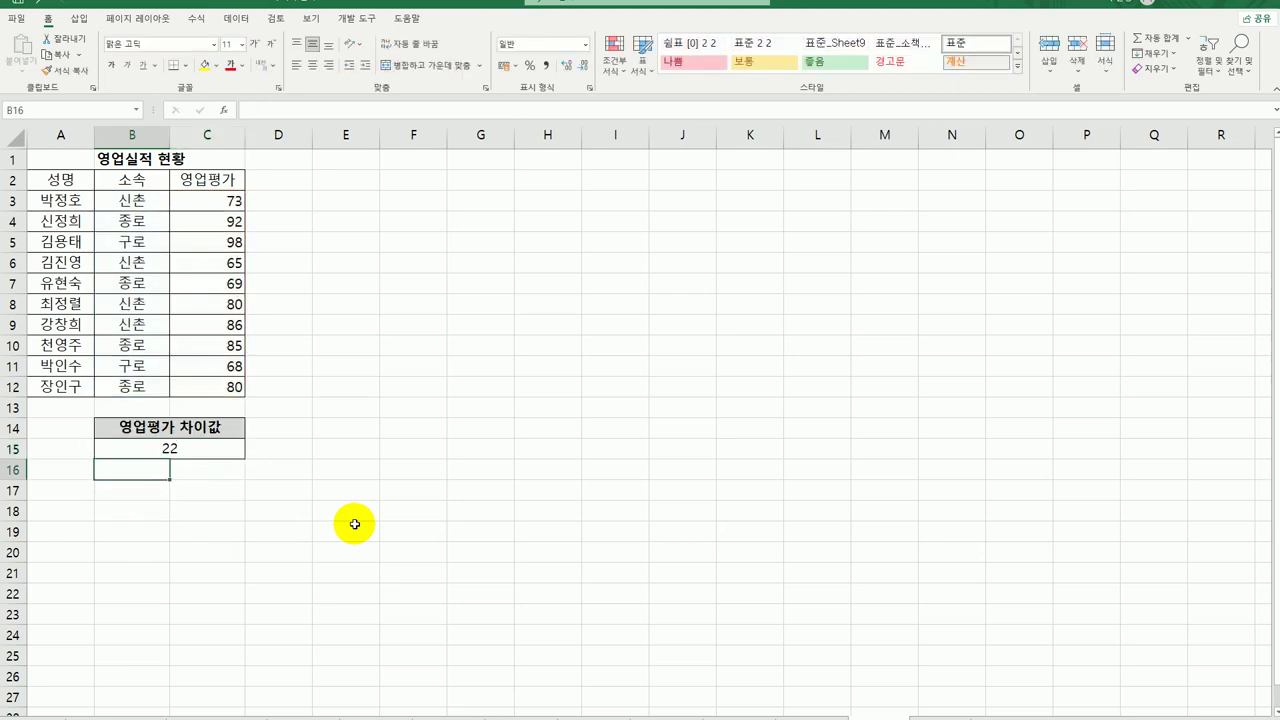
left_click(234, 449)
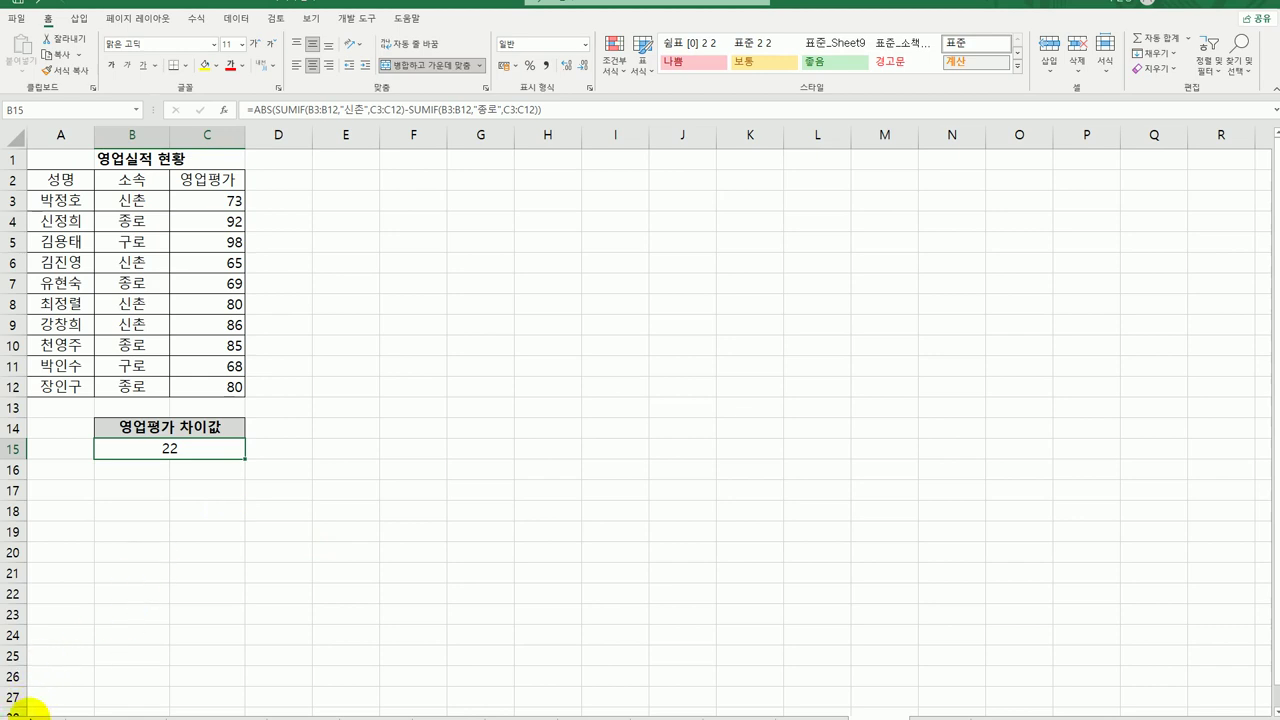
Step: Switch to the 매출 판매 수량 집계 worksheet and check the first 중구 row's 판매점, 냉장고 and 세탁기 cells
left_click(34, 714)
left_click(34, 714)
left_click(34, 714)
left_click(34, 714)
left_click(34, 714)
left_click(200, 714)
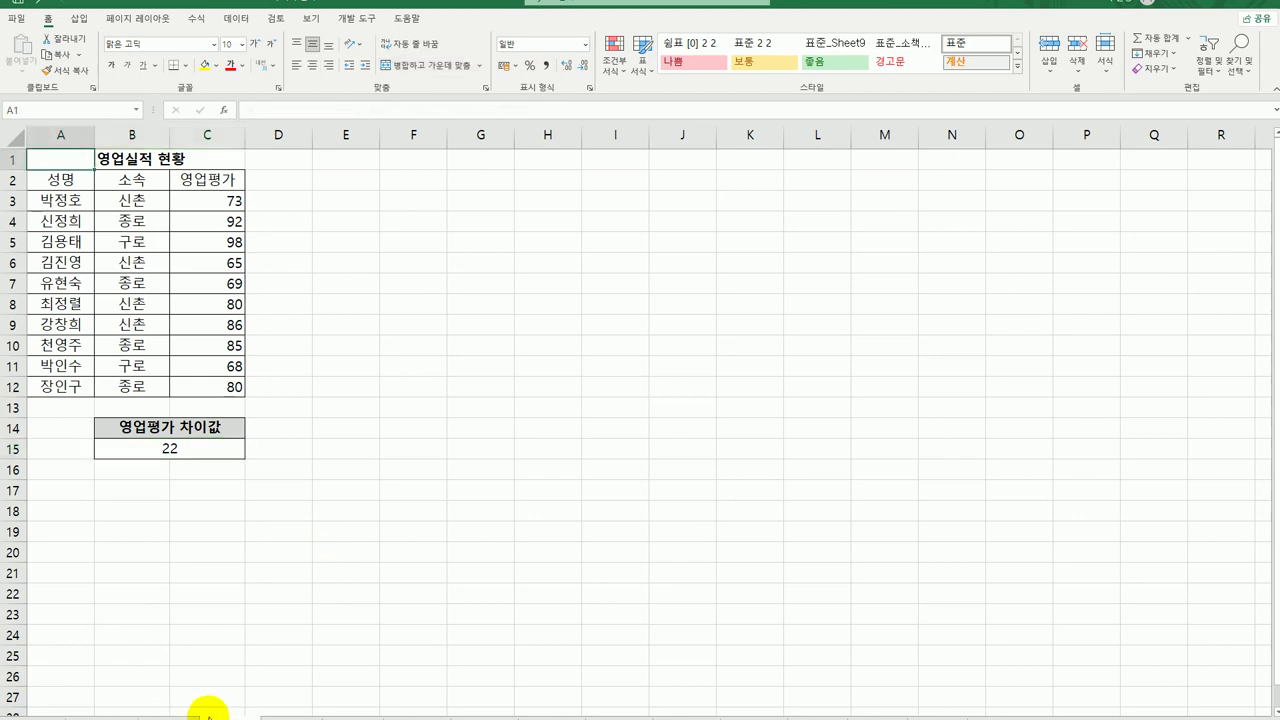
left_click(298, 714)
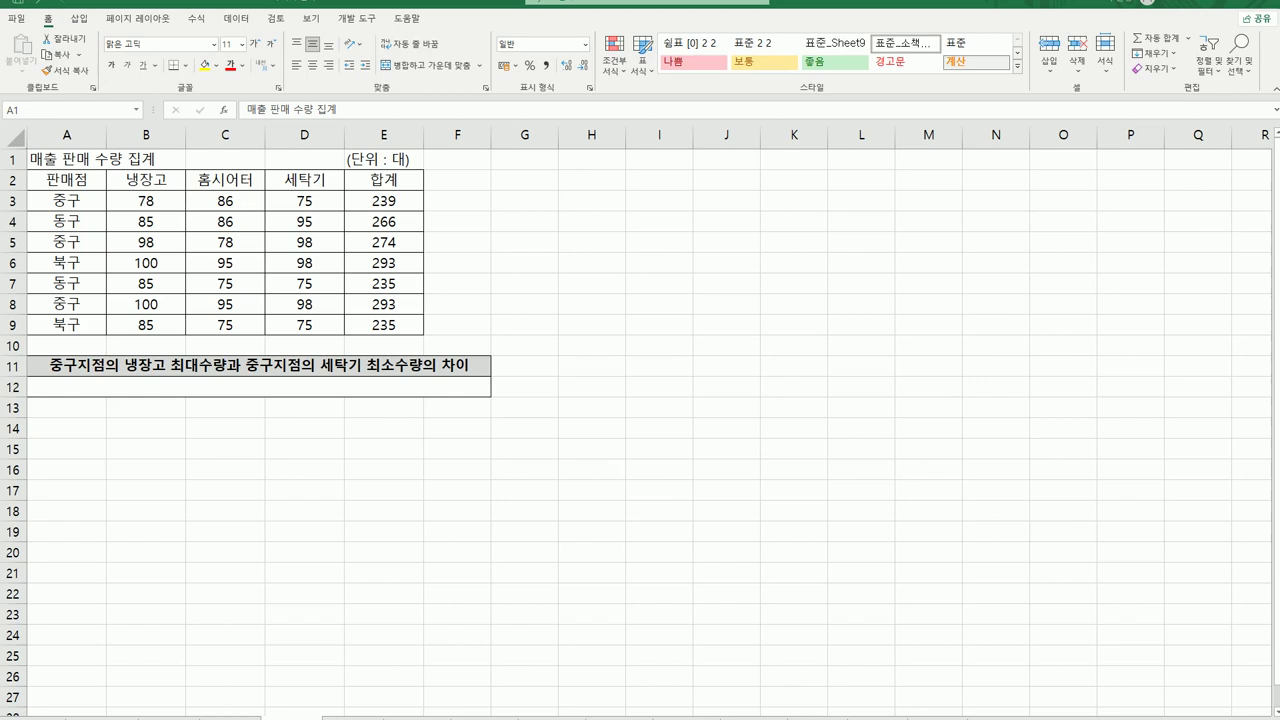
left_click(78, 204)
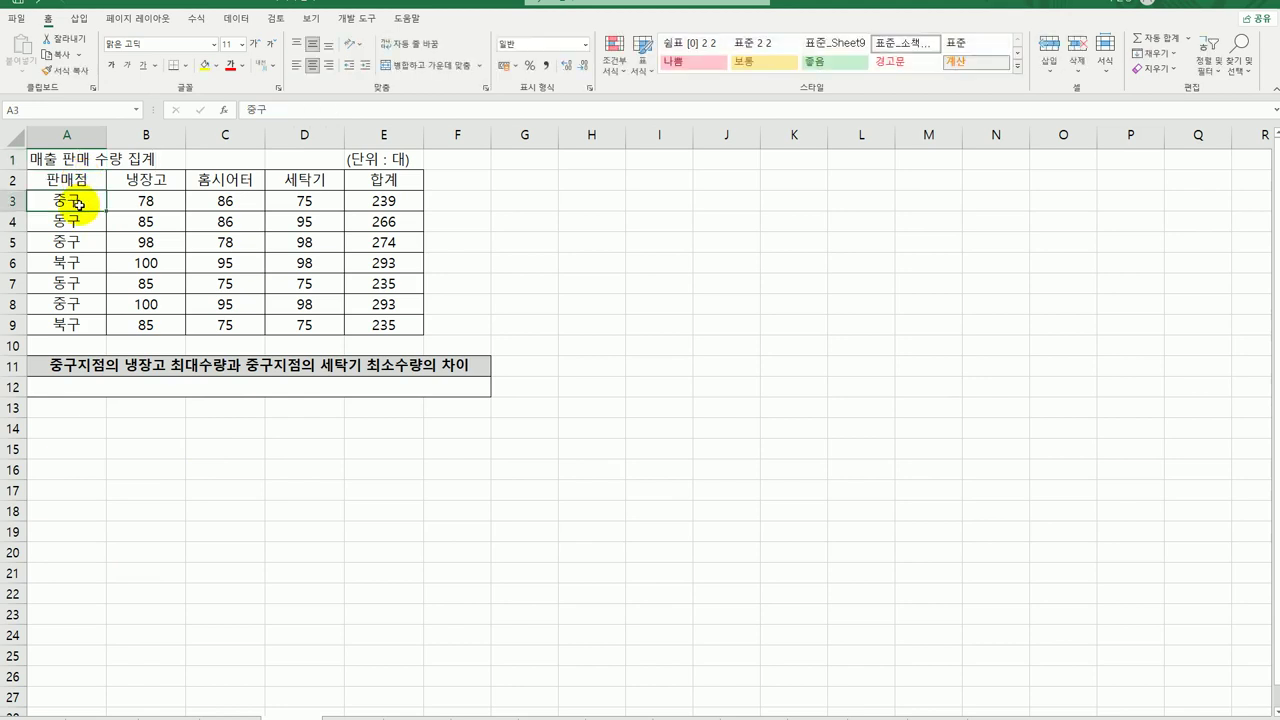
left_click(160, 187)
left_click(160, 198)
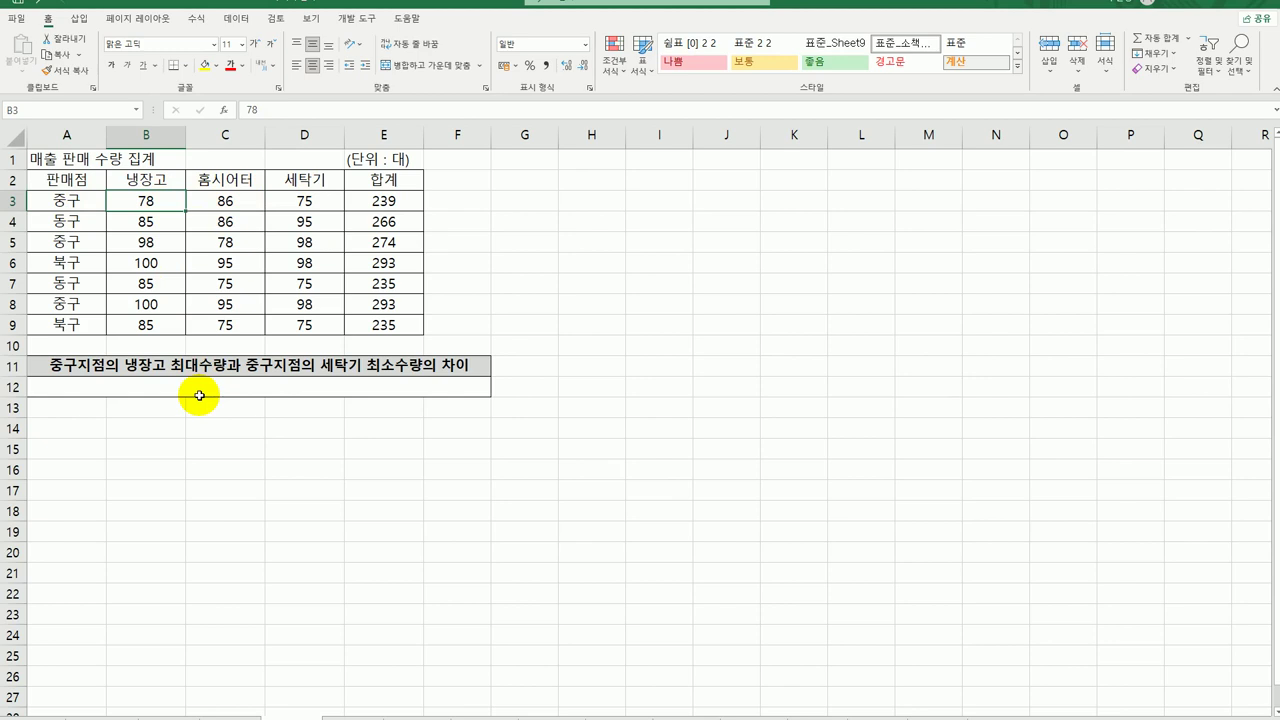
left_click(302, 197)
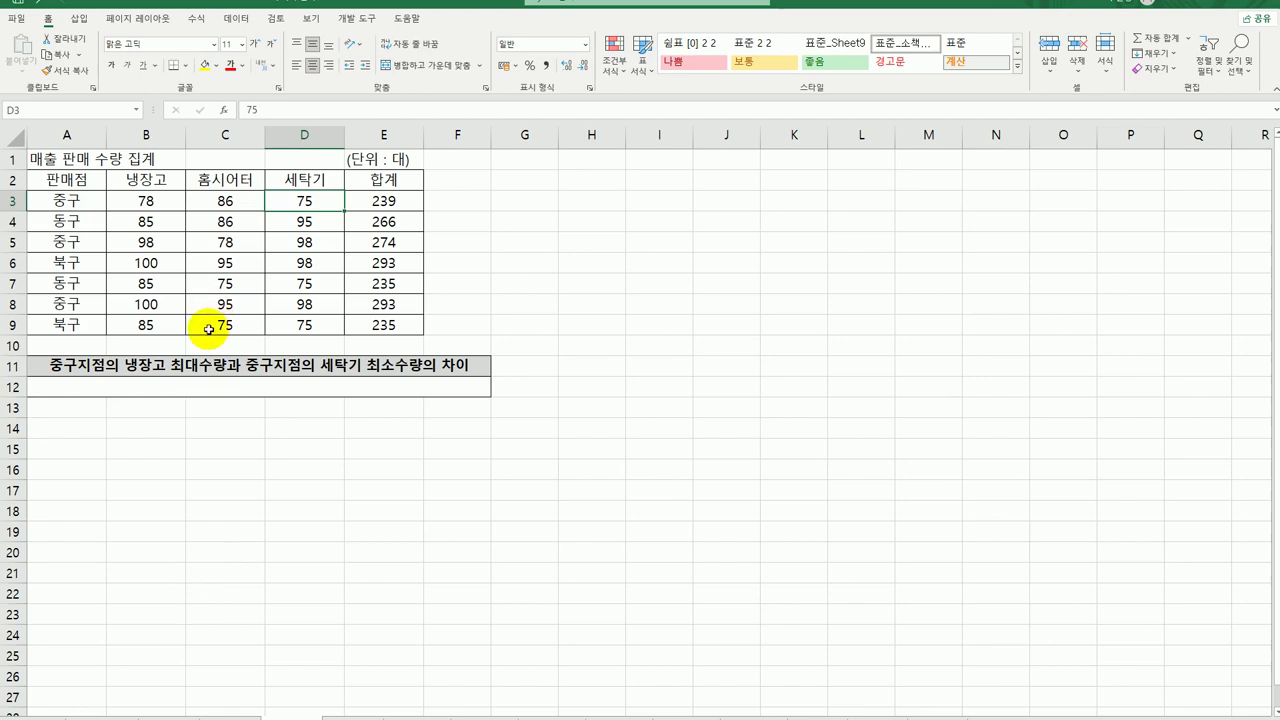
Step: Start a DMAX formula in merged cell A12 with the table range A2:E9 as its database
left_click(204, 384)
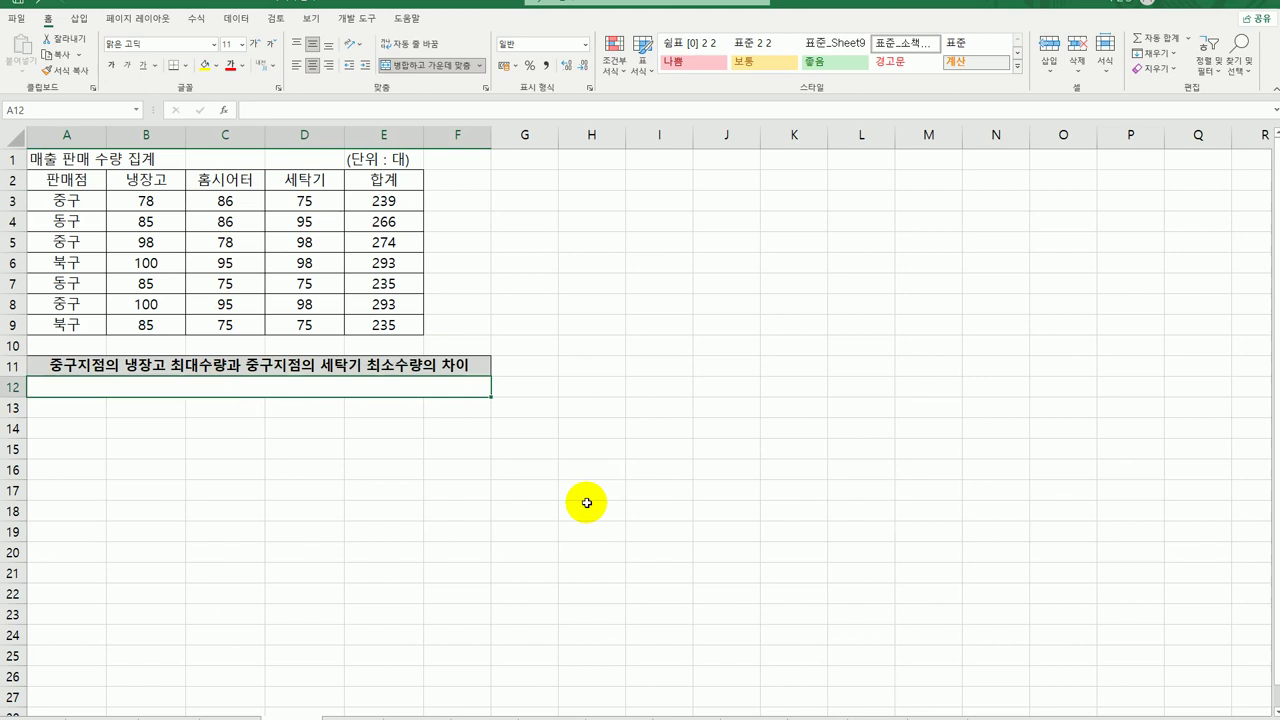
type("=")
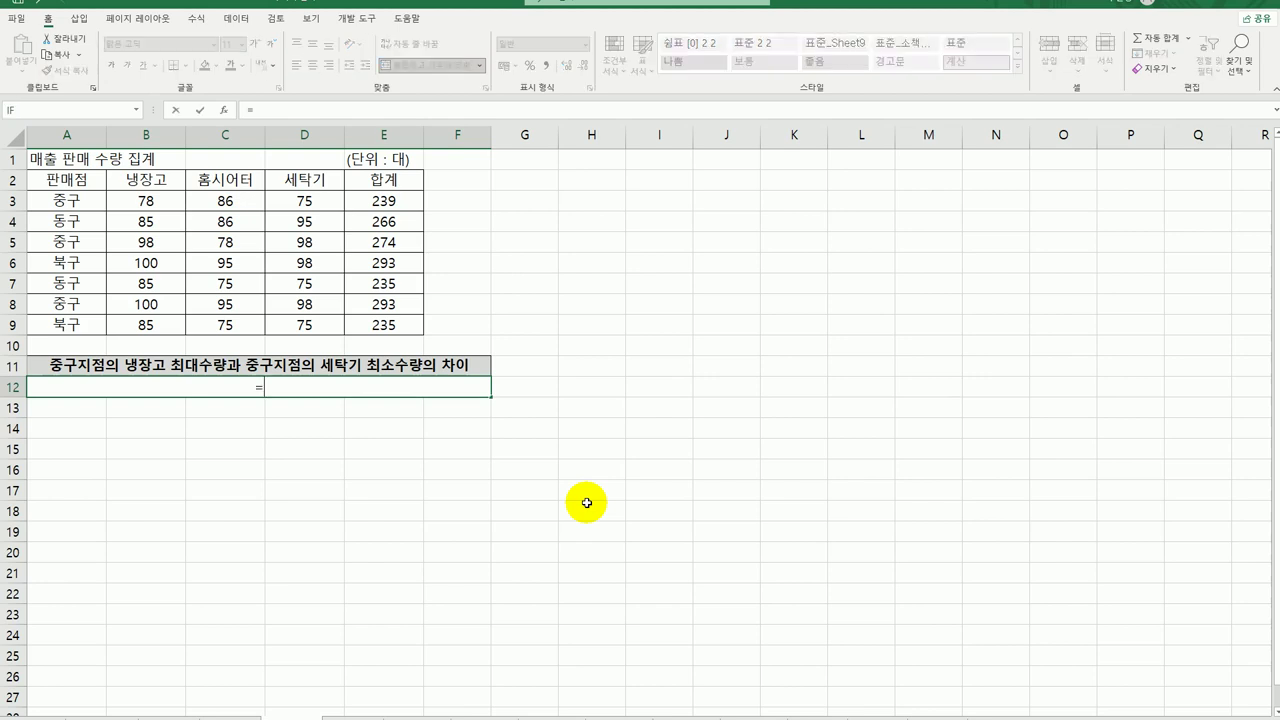
type("dm")
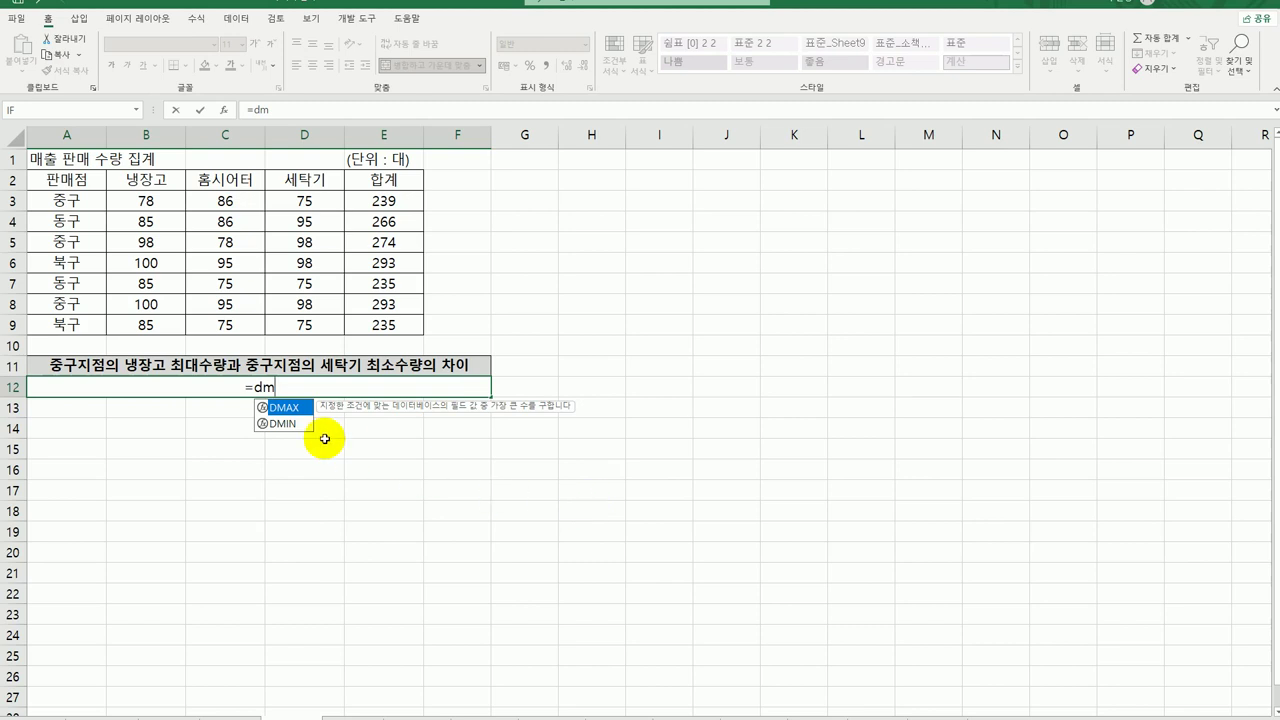
double_click(280, 407)
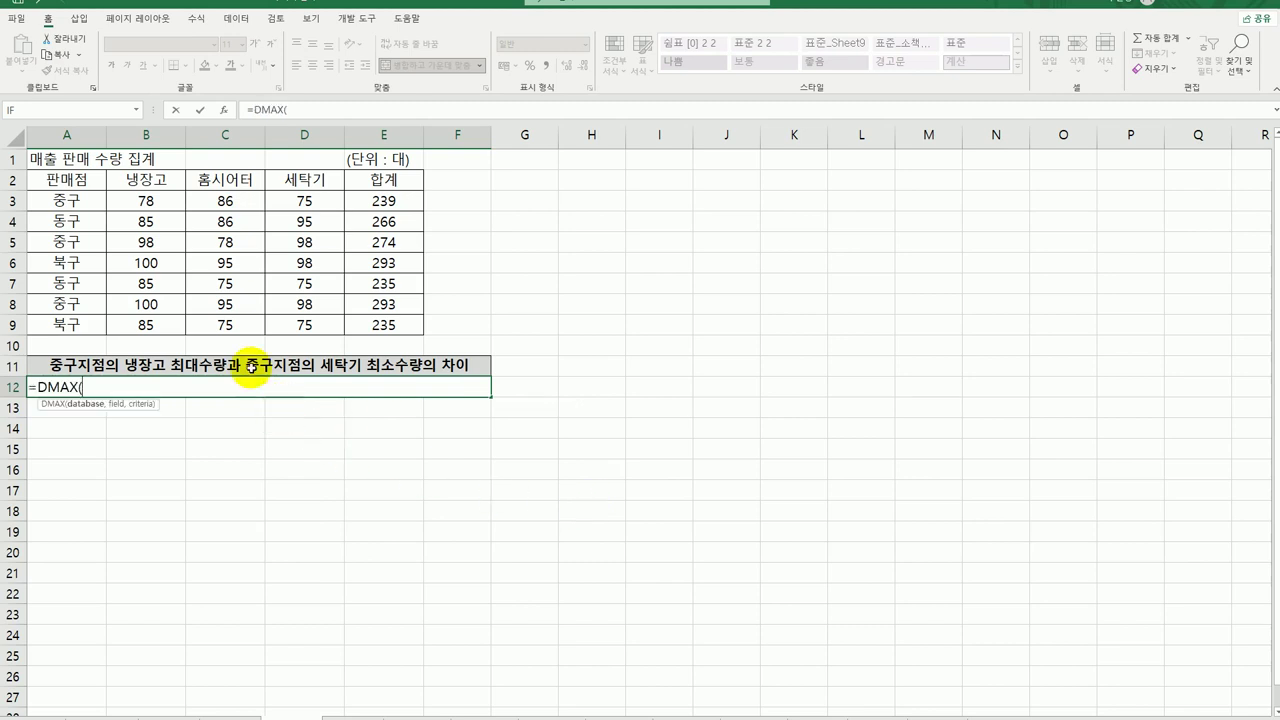
left_click(224, 109)
left_click_drag(540, 228, 738, 242)
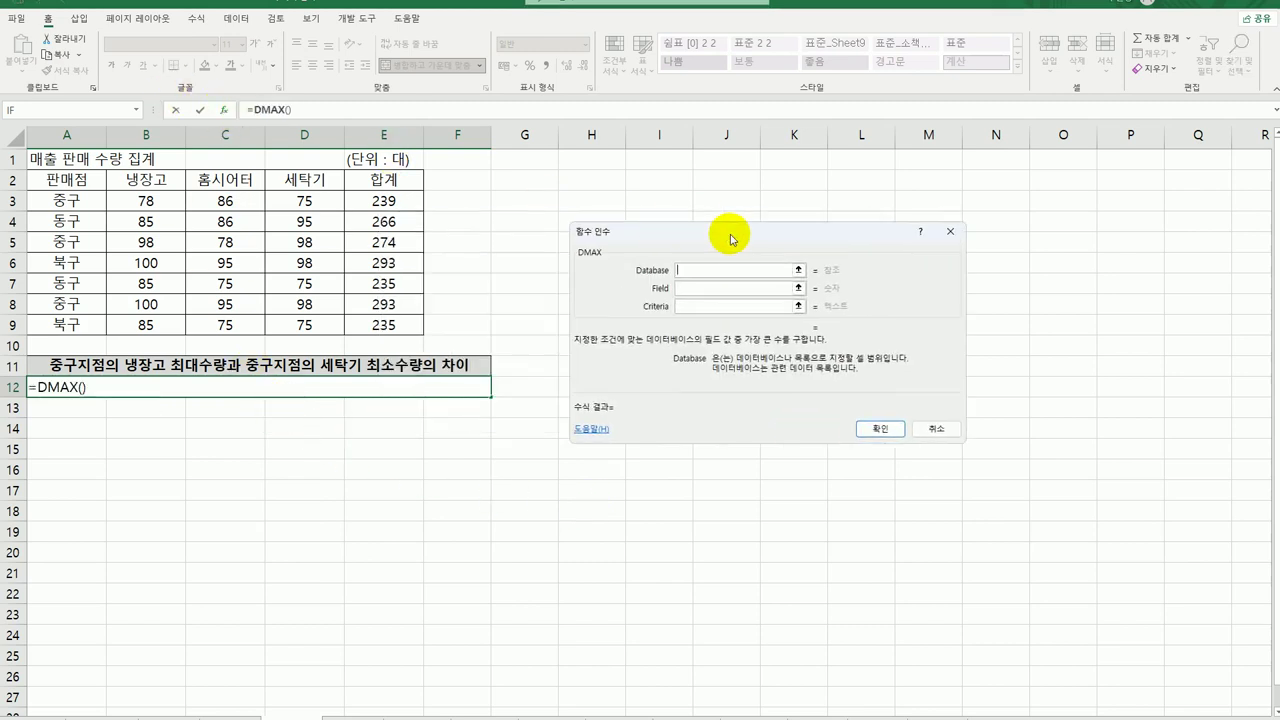
left_click_drag(76, 180, 440, 325)
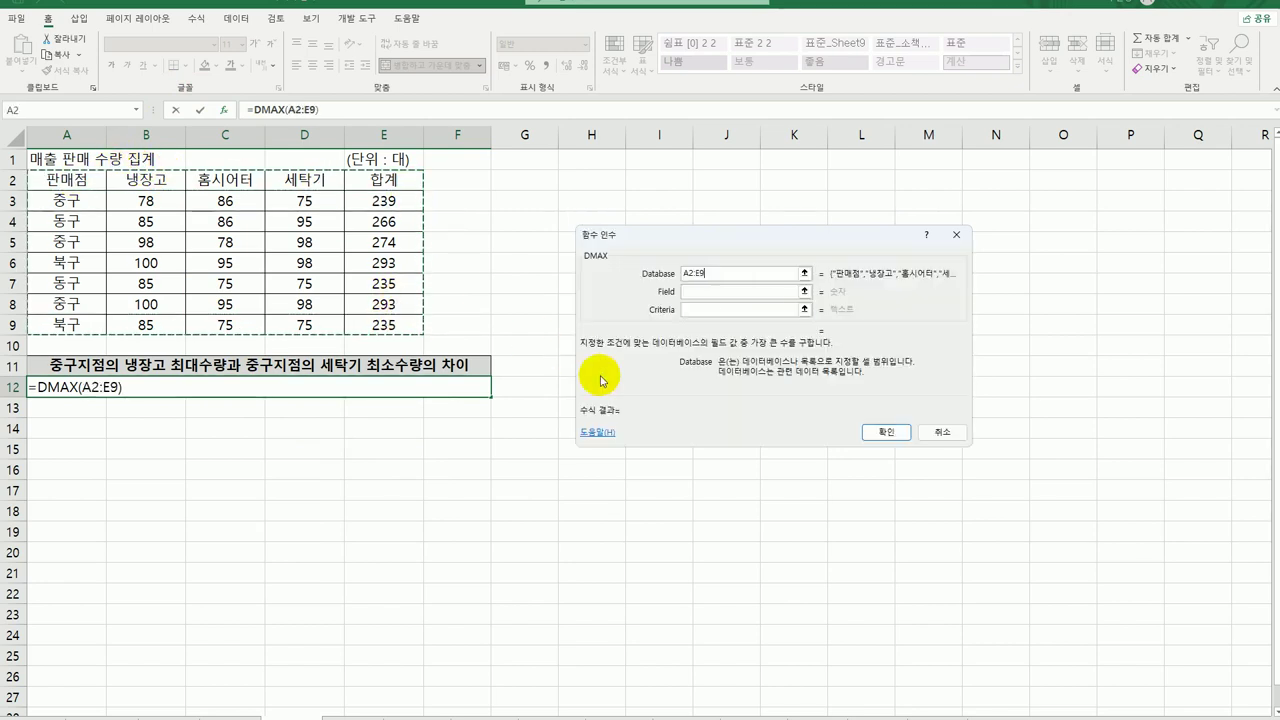
Step: Complete the DMAX arguments with the 냉장고 header B2 as the field and A2:A3 as the criteria
left_click(706, 292)
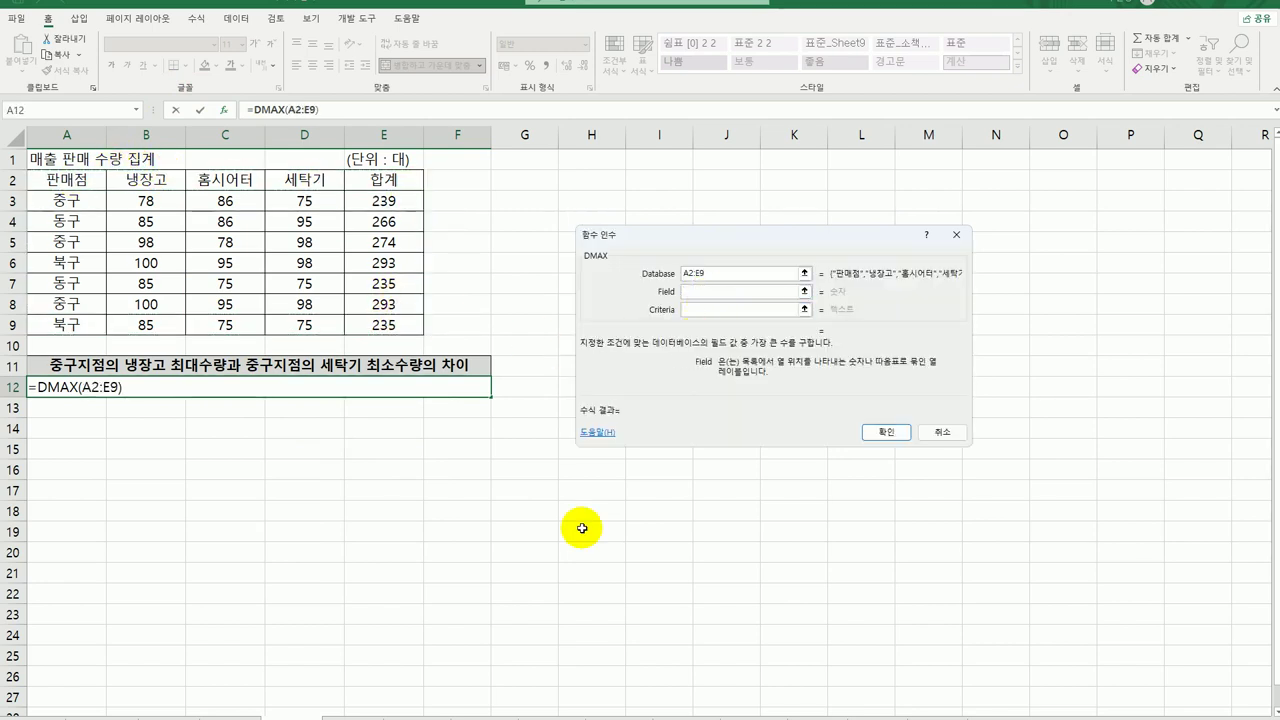
left_click(137, 181)
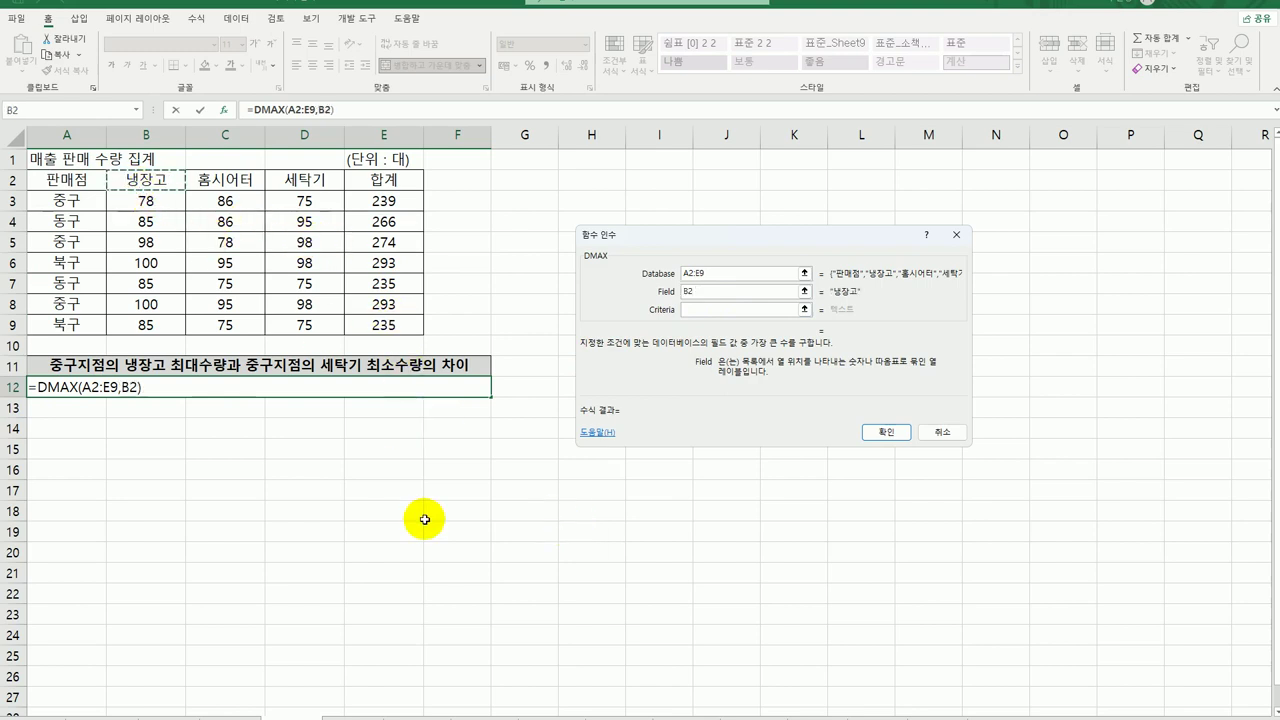
left_click(705, 309)
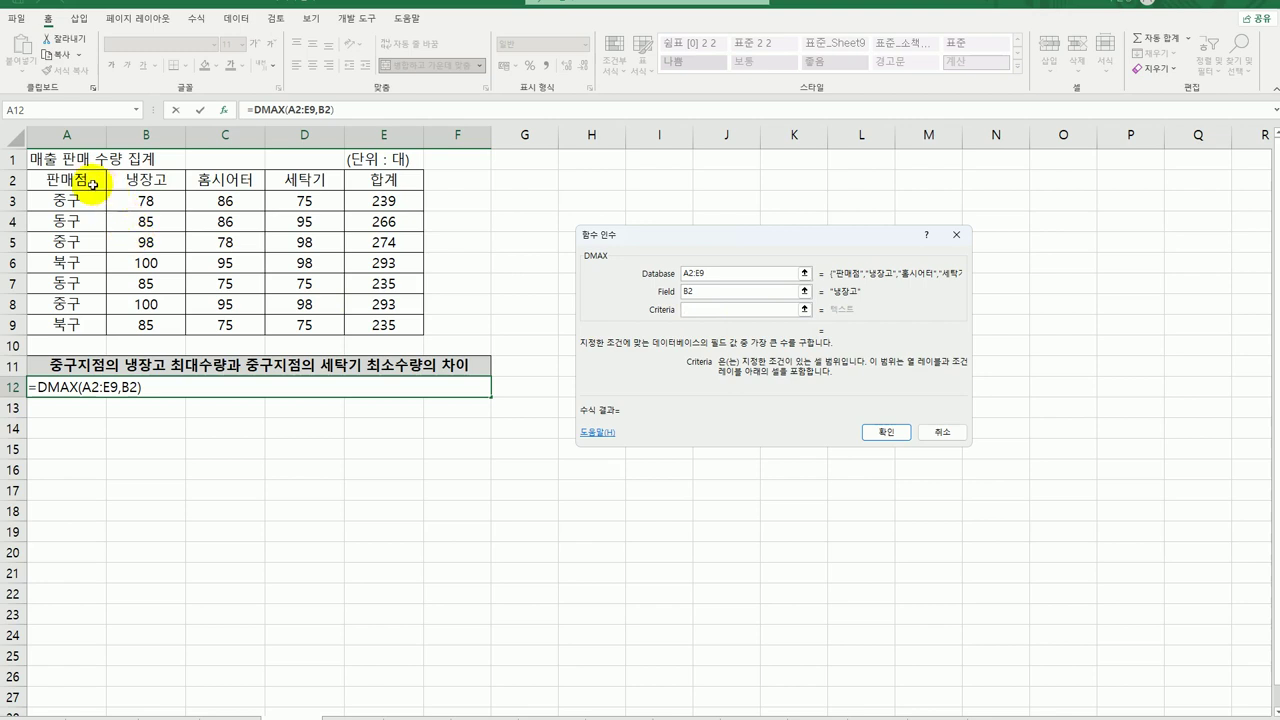
left_click_drag(90, 181, 92, 202)
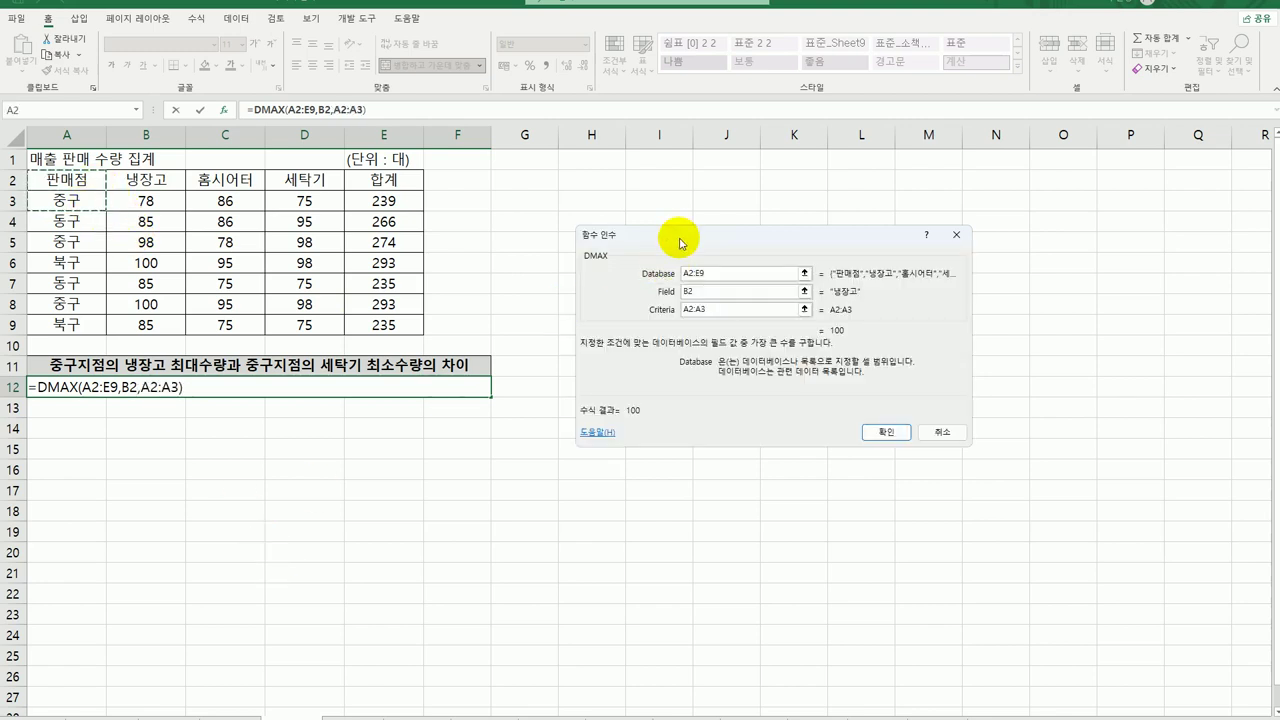
left_click_drag(673, 238, 586, 190)
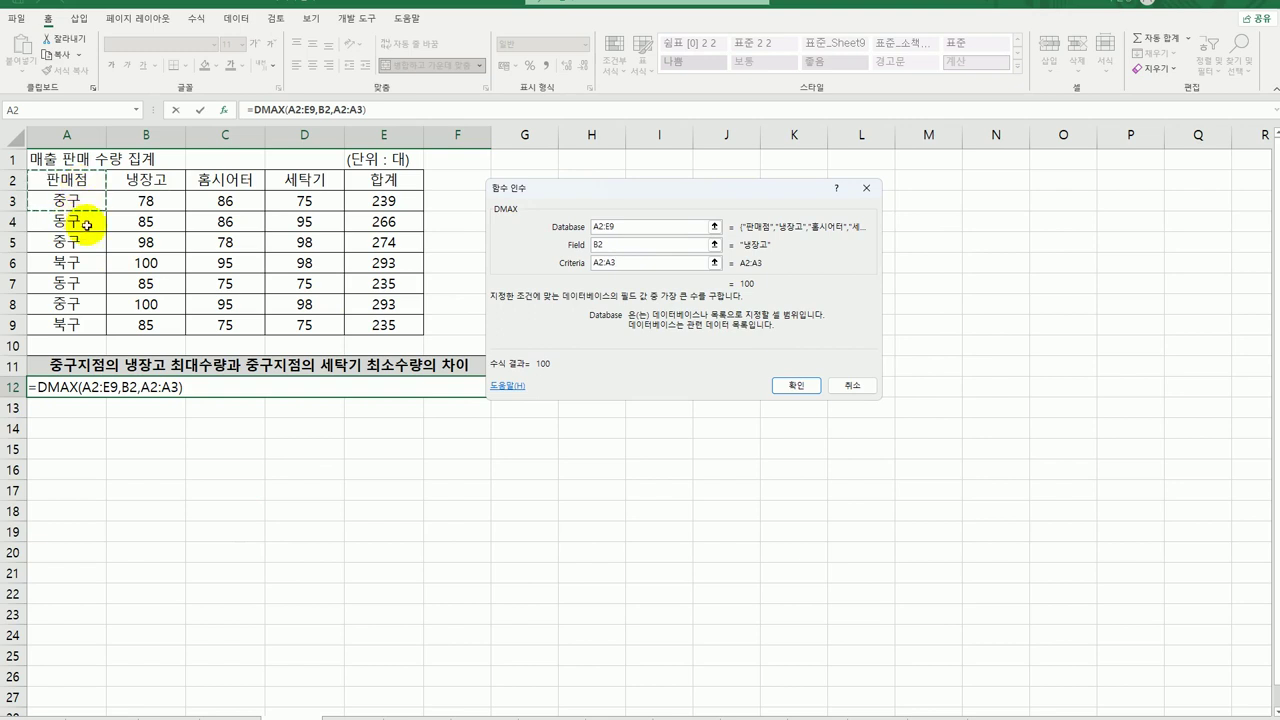
left_click(797, 386)
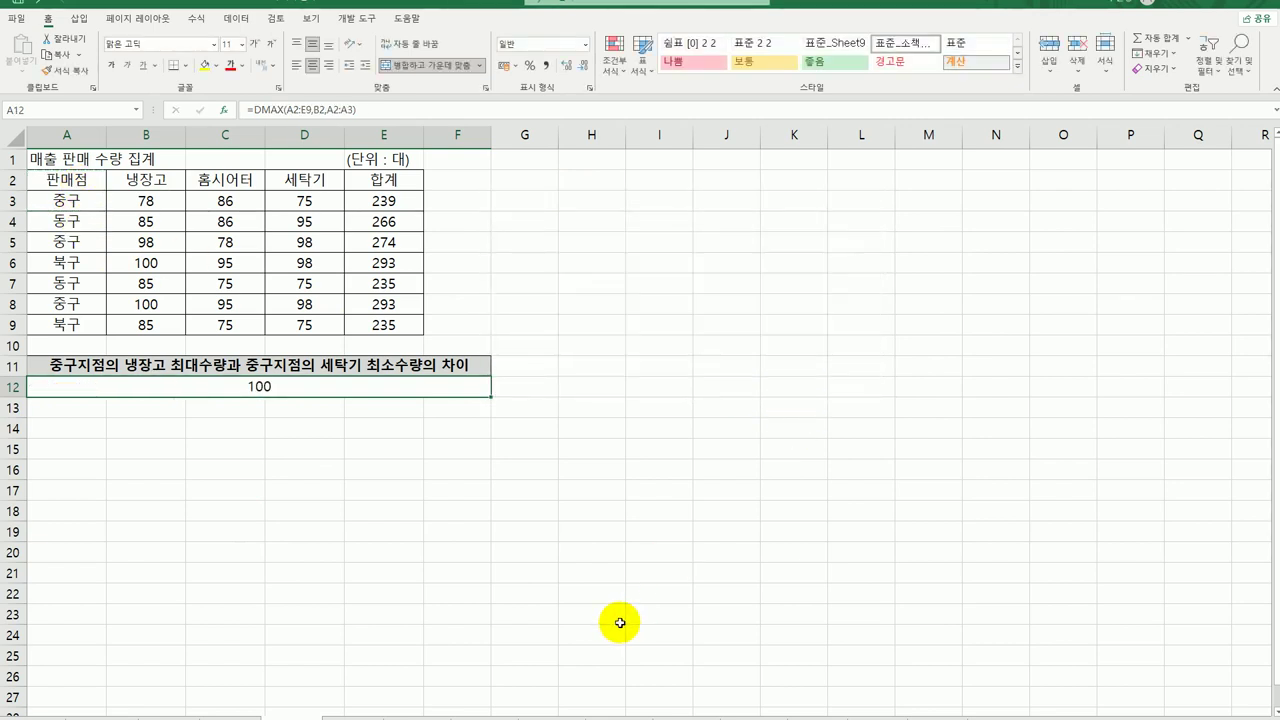
Step: Extend the A12 formula by subtracting a DMIN function that uses A2:E9 as its database
double_click(300, 388)
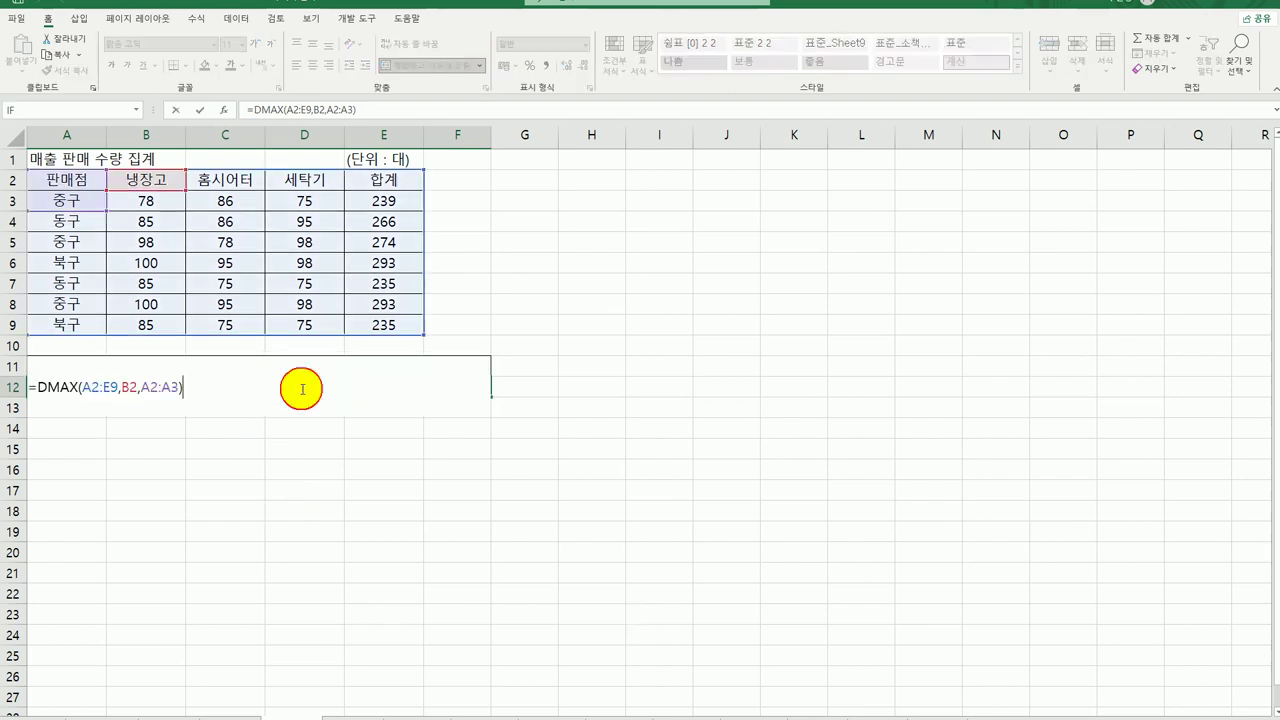
type("-")
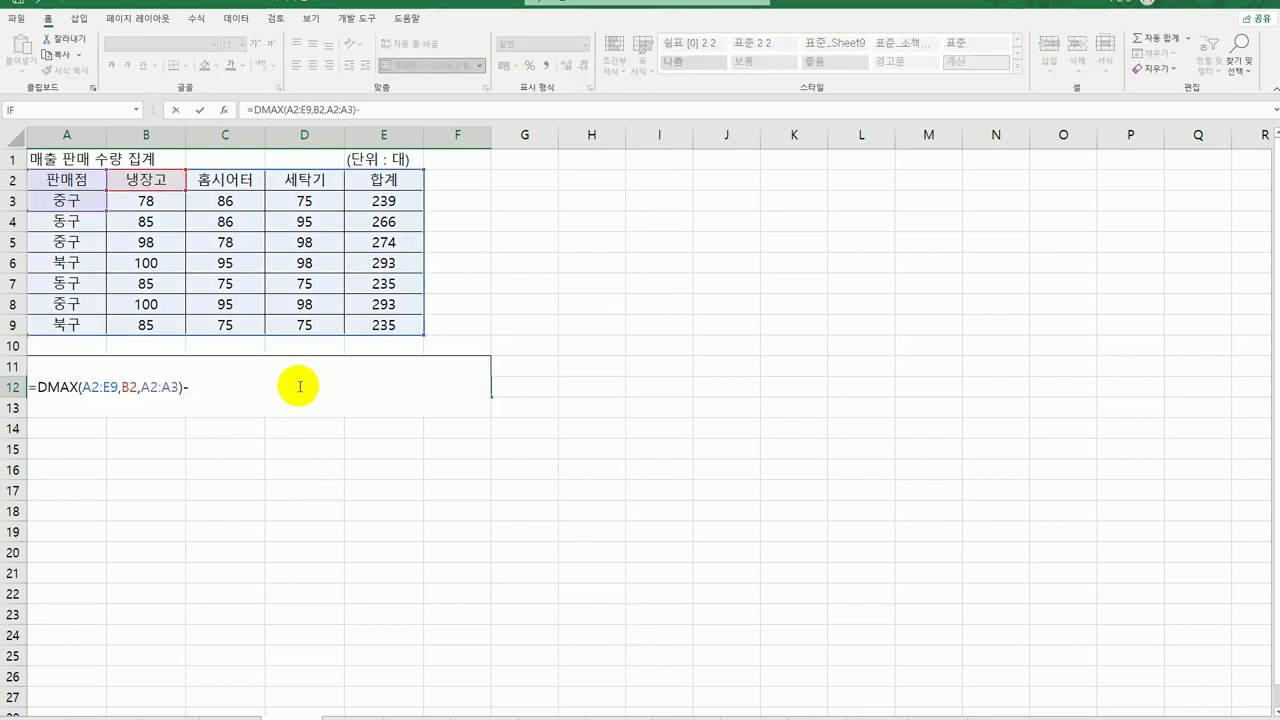
type("dmi")
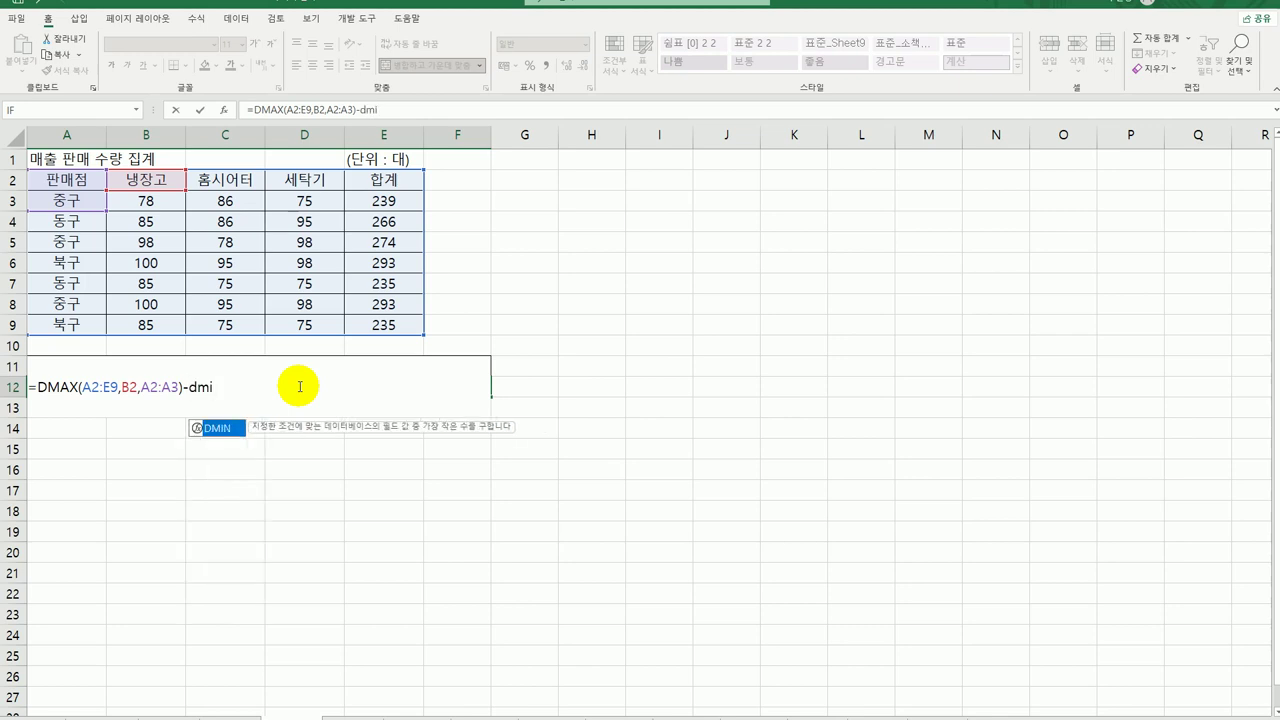
key("Tab")
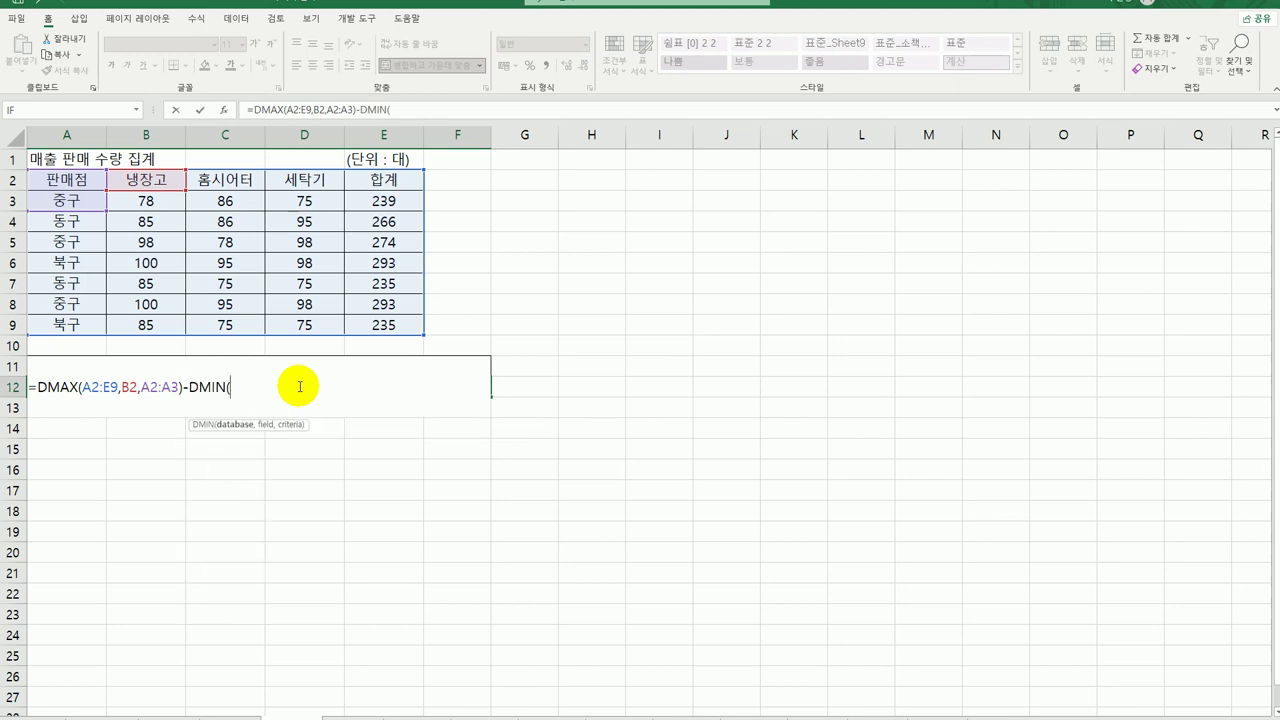
left_click(224, 110)
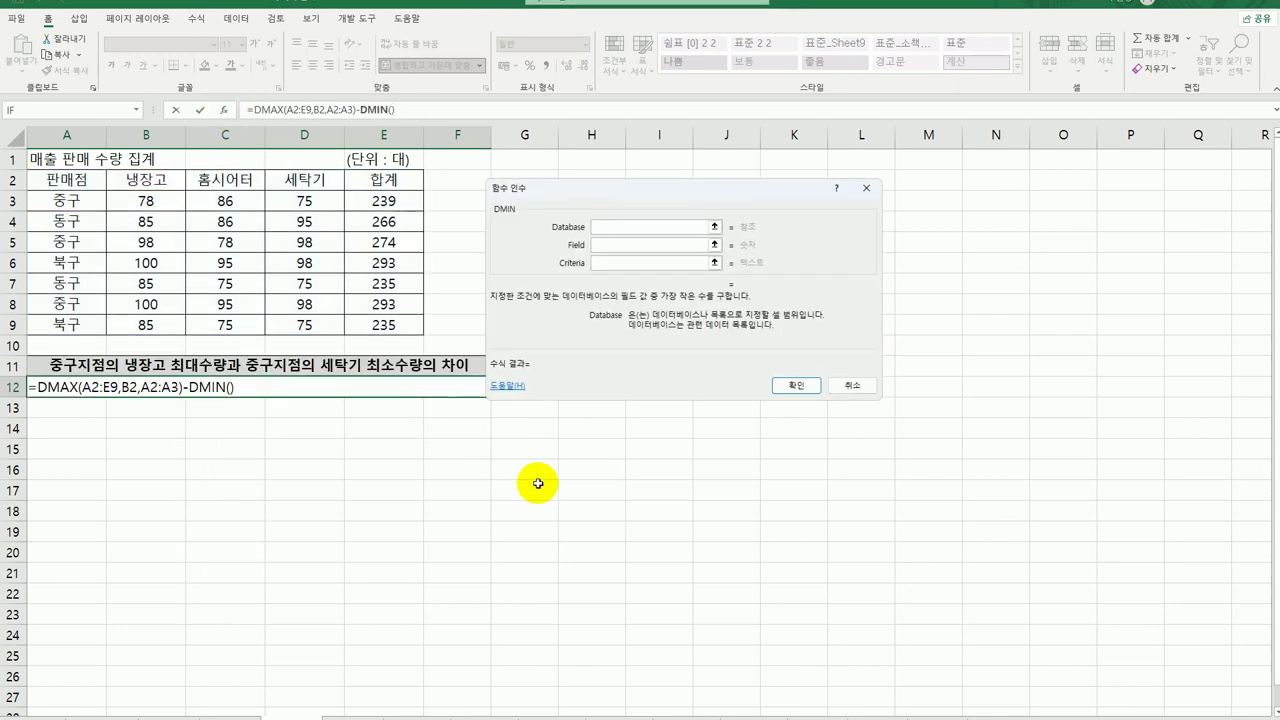
left_click_drag(66, 180, 382, 322)
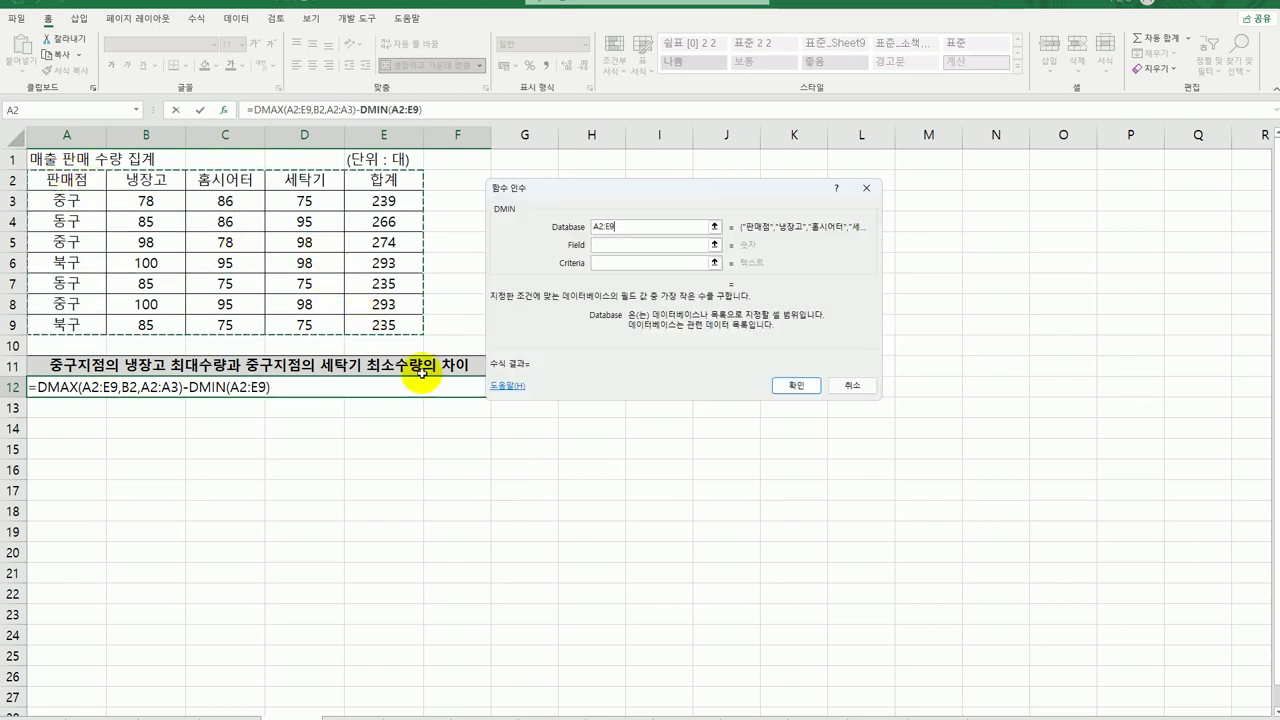
Step: Set the DMIN field to the 세탁기 header D2 and its criteria to A2:A3, completing the subtraction
left_click(609, 246)
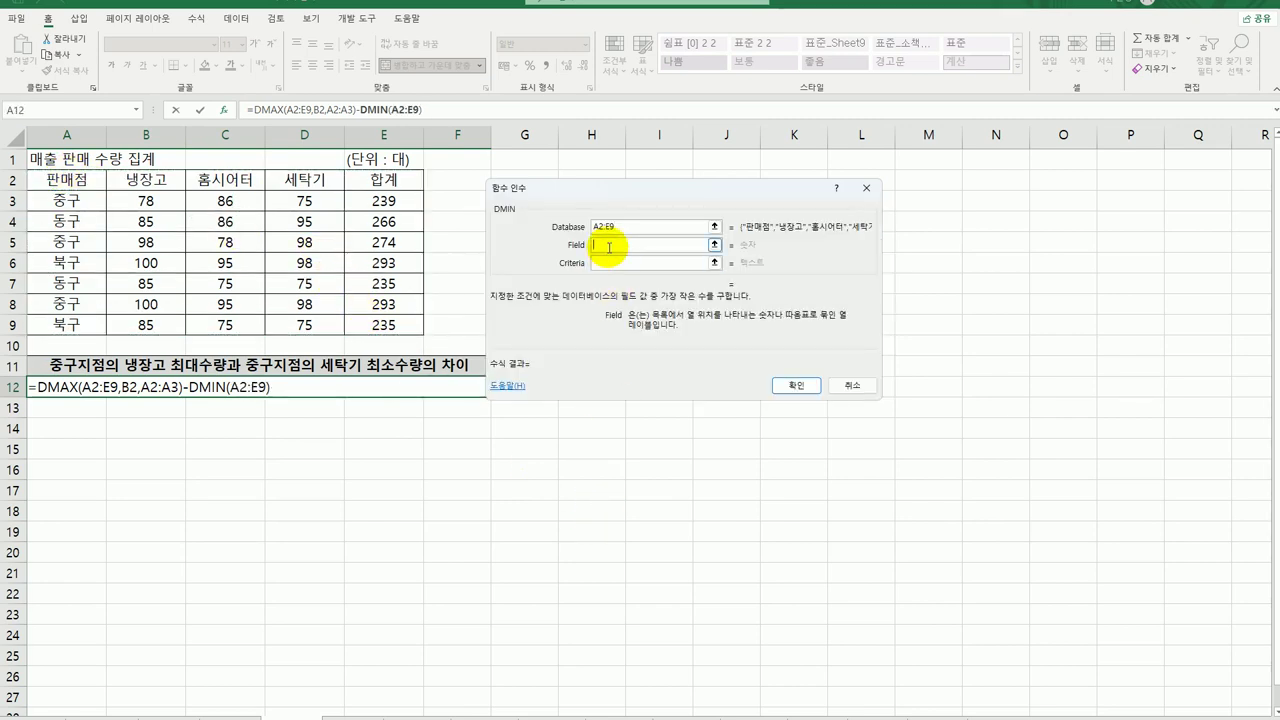
left_click(305, 179)
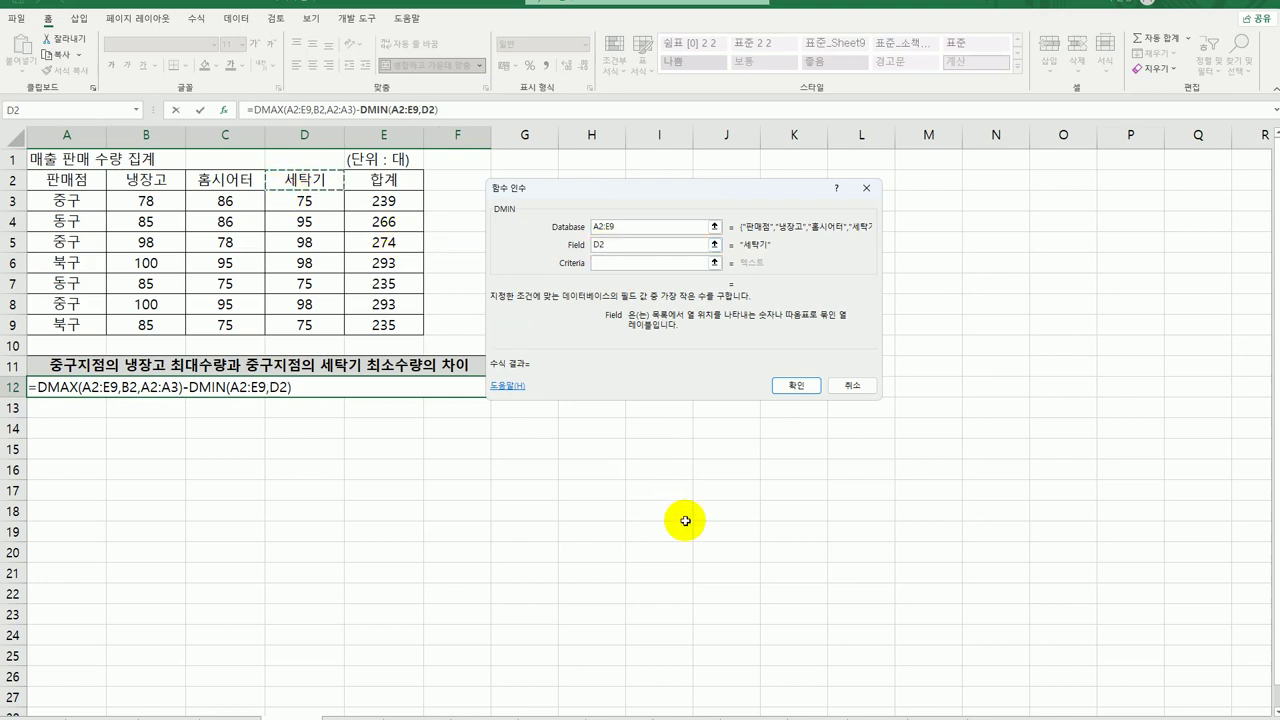
left_click(609, 262)
left_click_drag(68, 180, 84, 202)
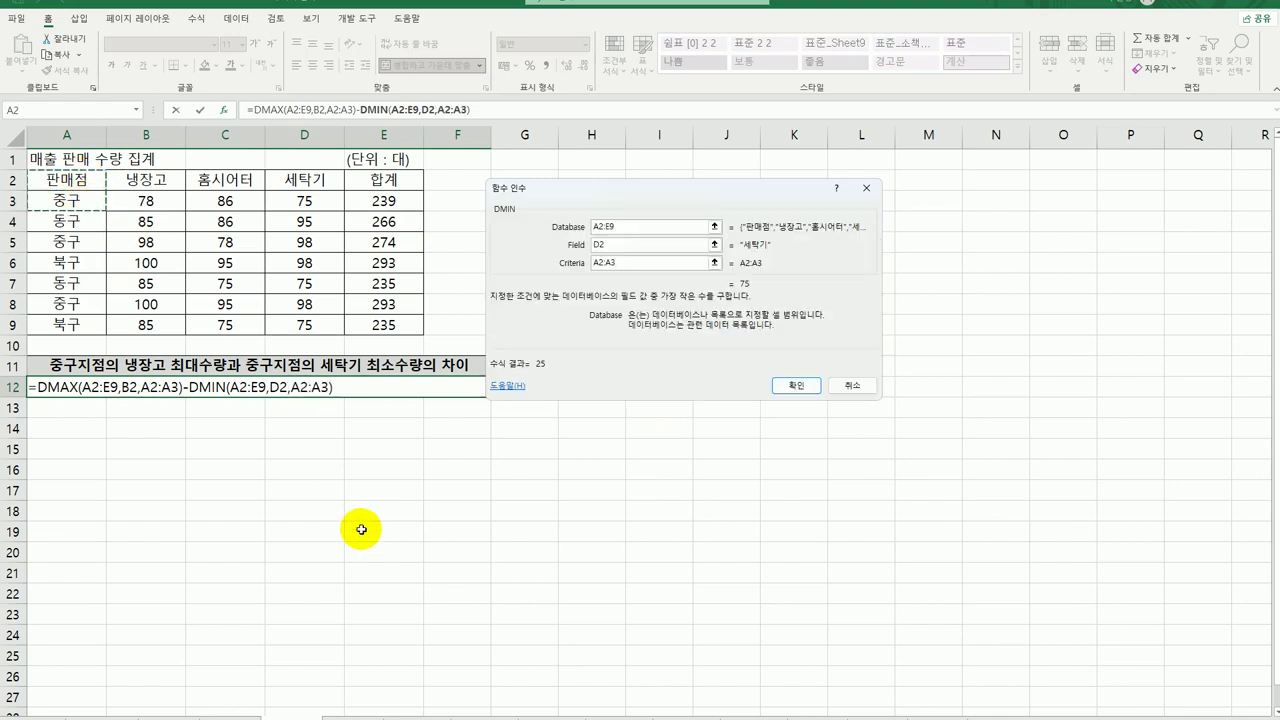
left_click(796, 385)
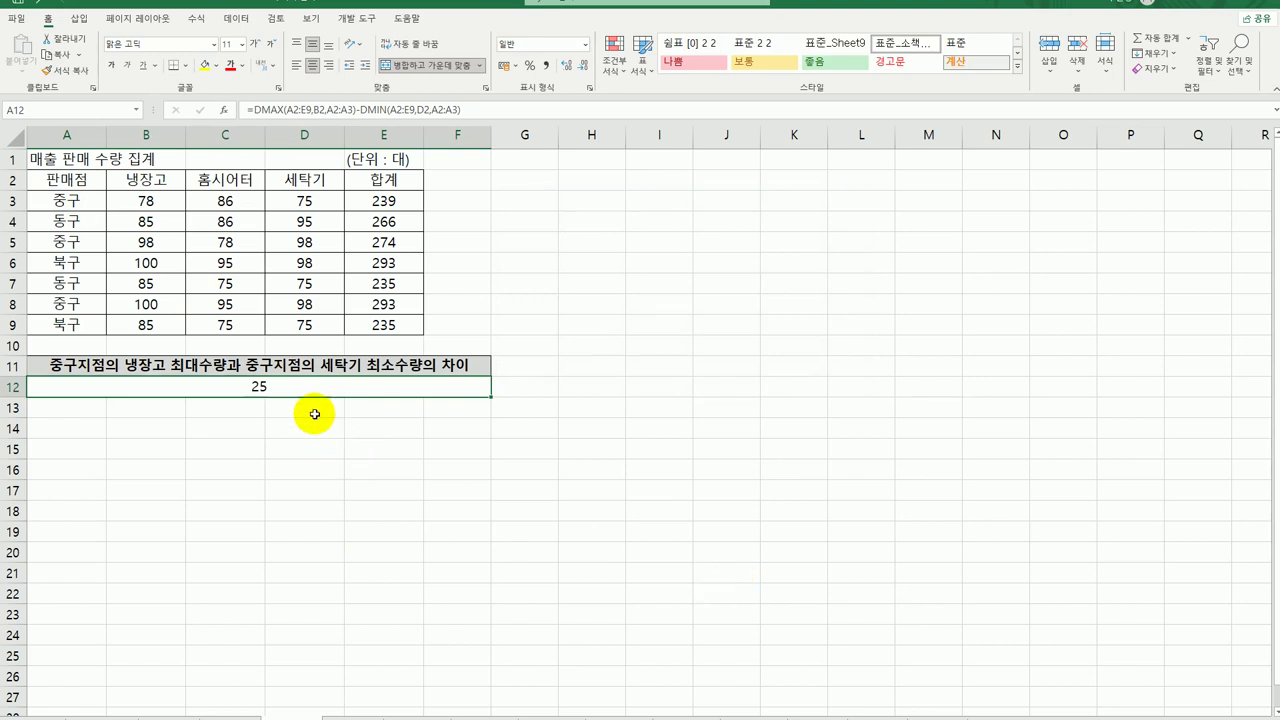
Step: Wrap the whole DMAX minus DMIN subtraction in A12 in an ABS function and recheck the cell's formula
double_click(257, 386)
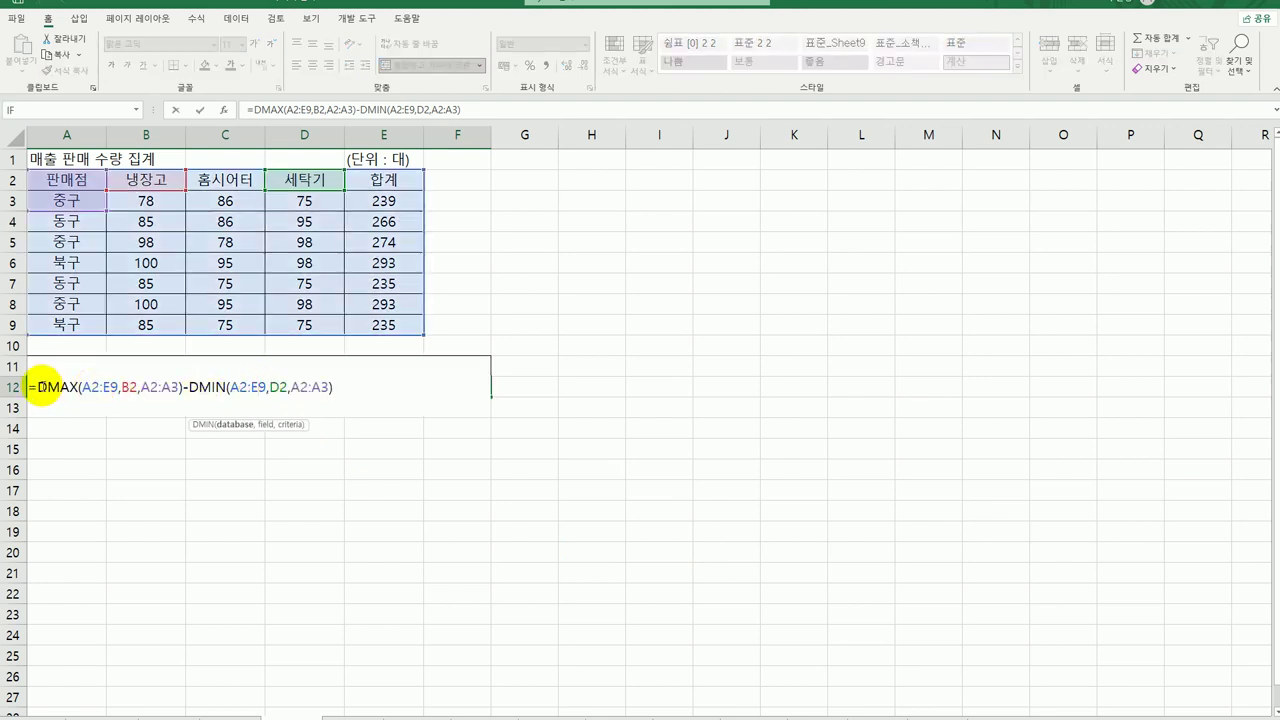
left_click(38, 386)
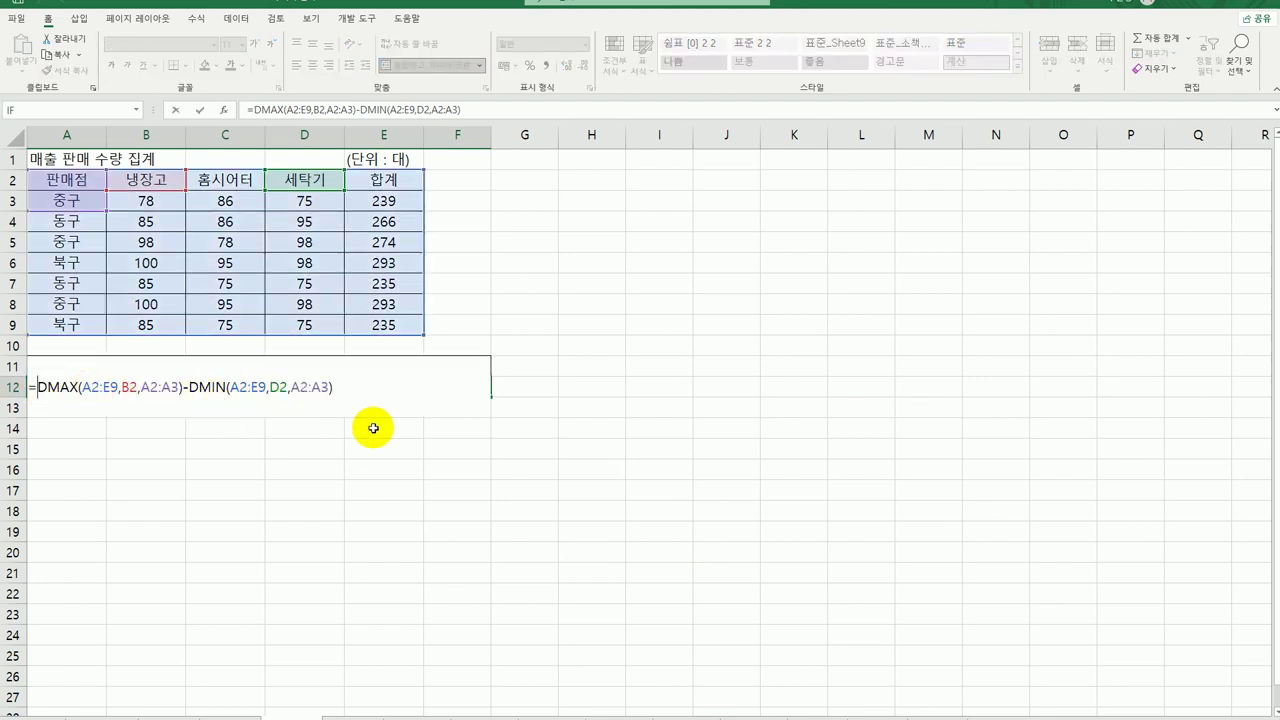
type("a")
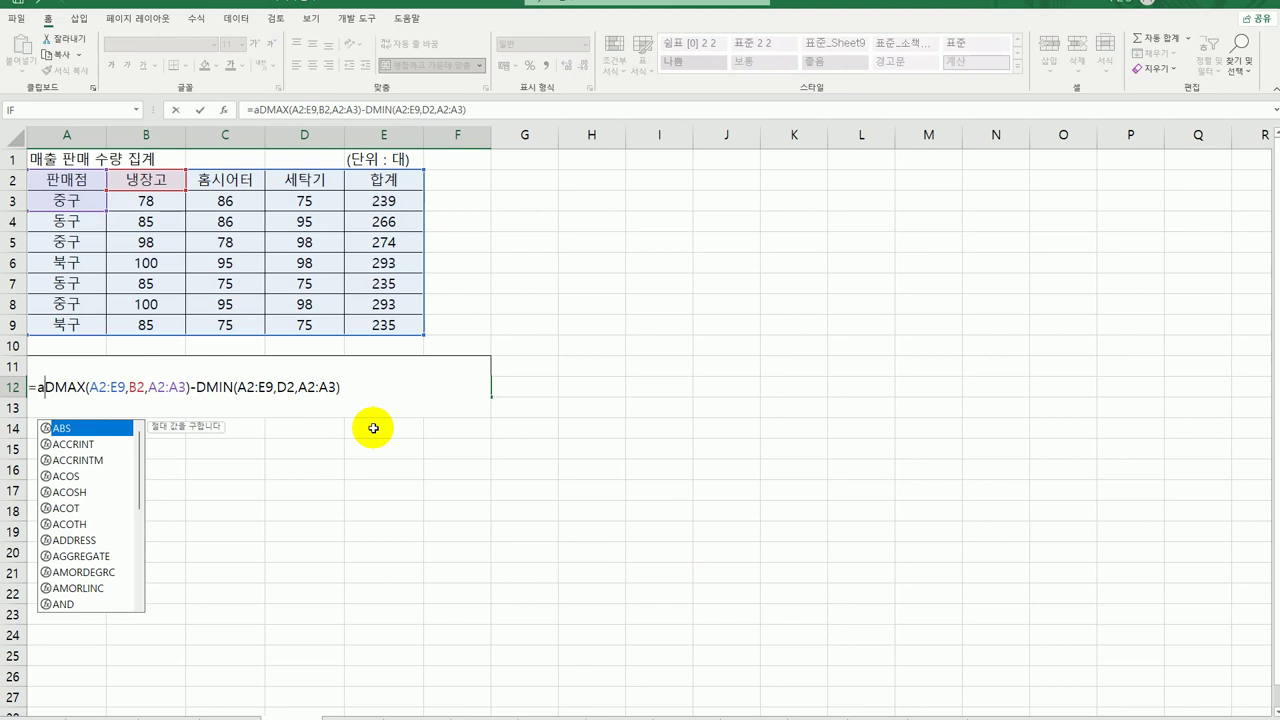
type("bs")
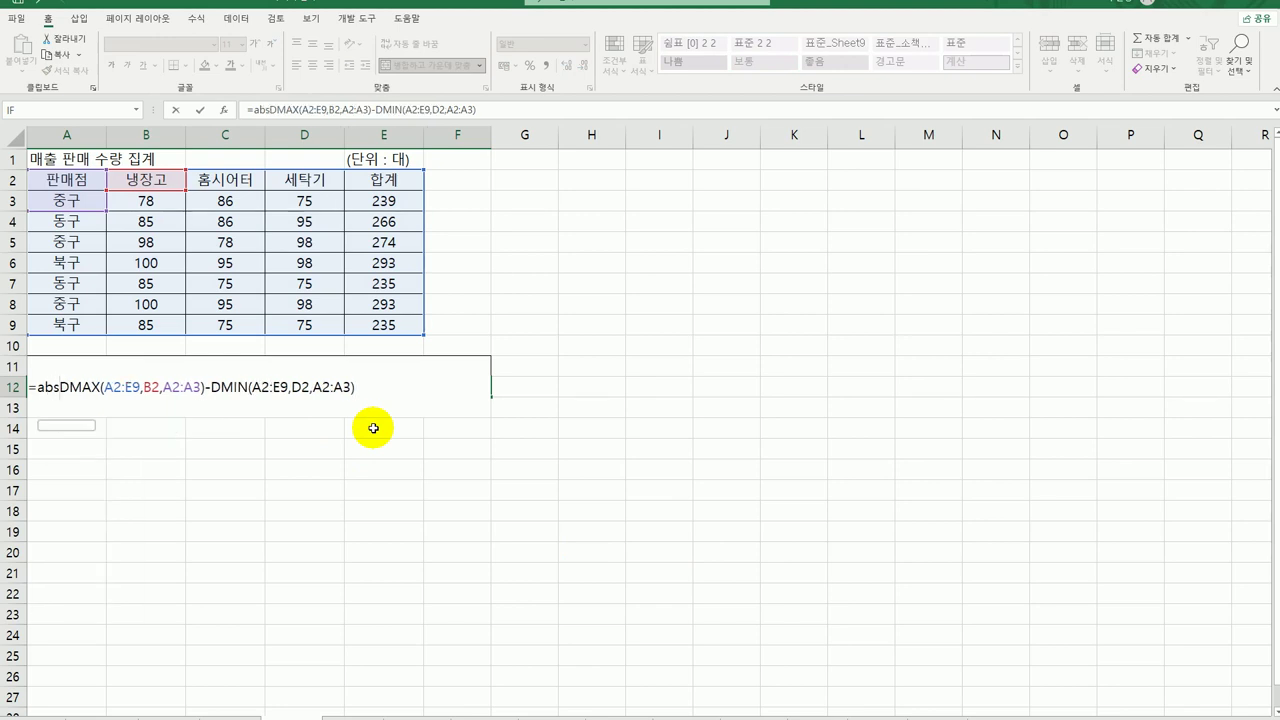
type("(")
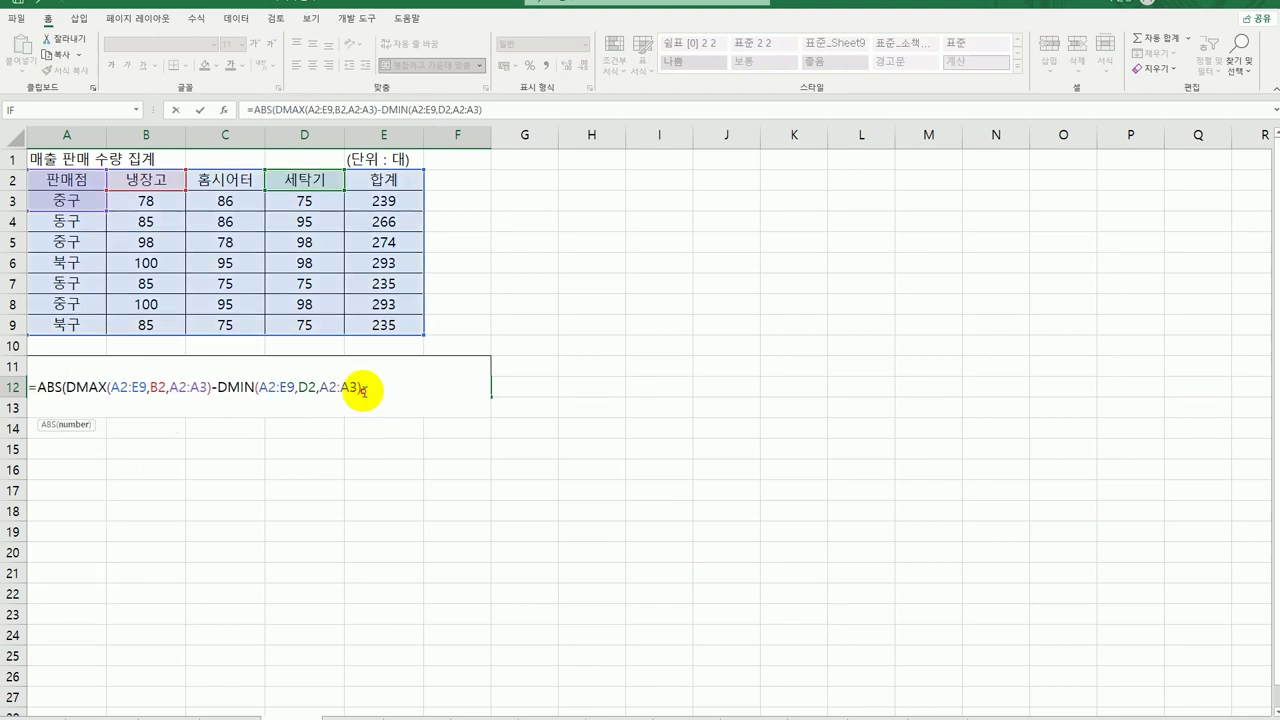
left_click(361, 388)
type(")")
key("Return")
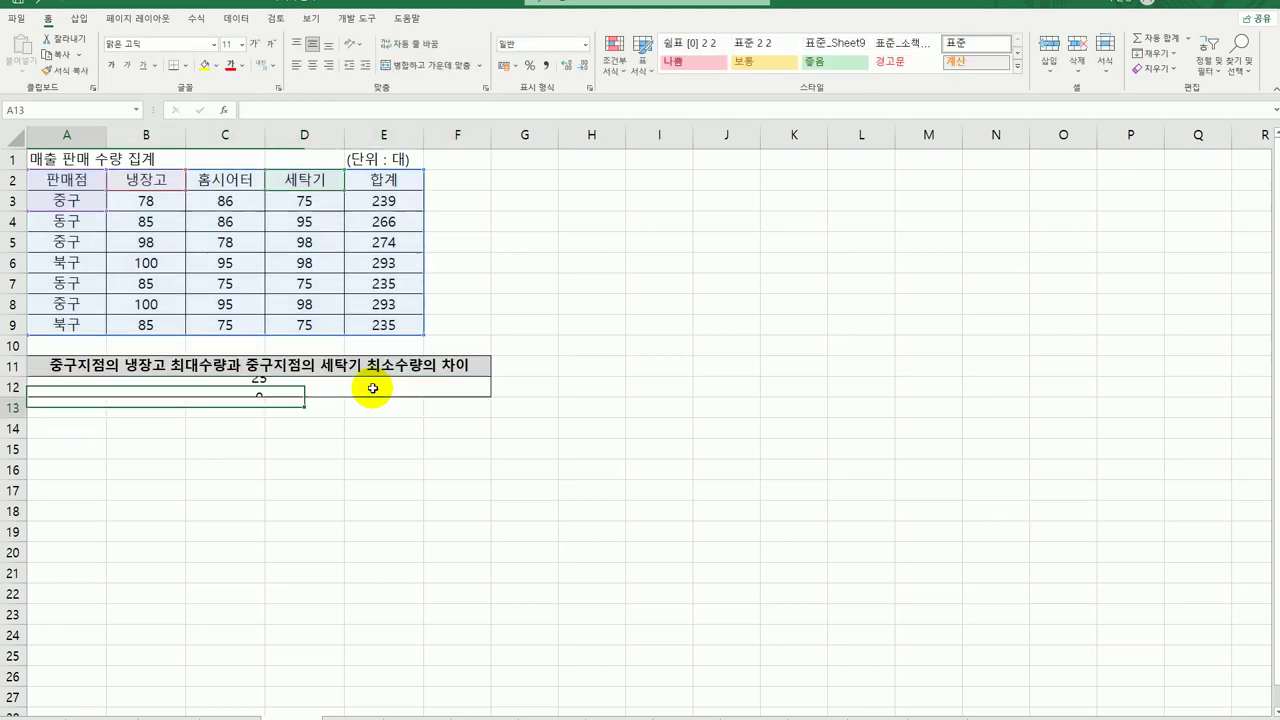
left_click(372, 388)
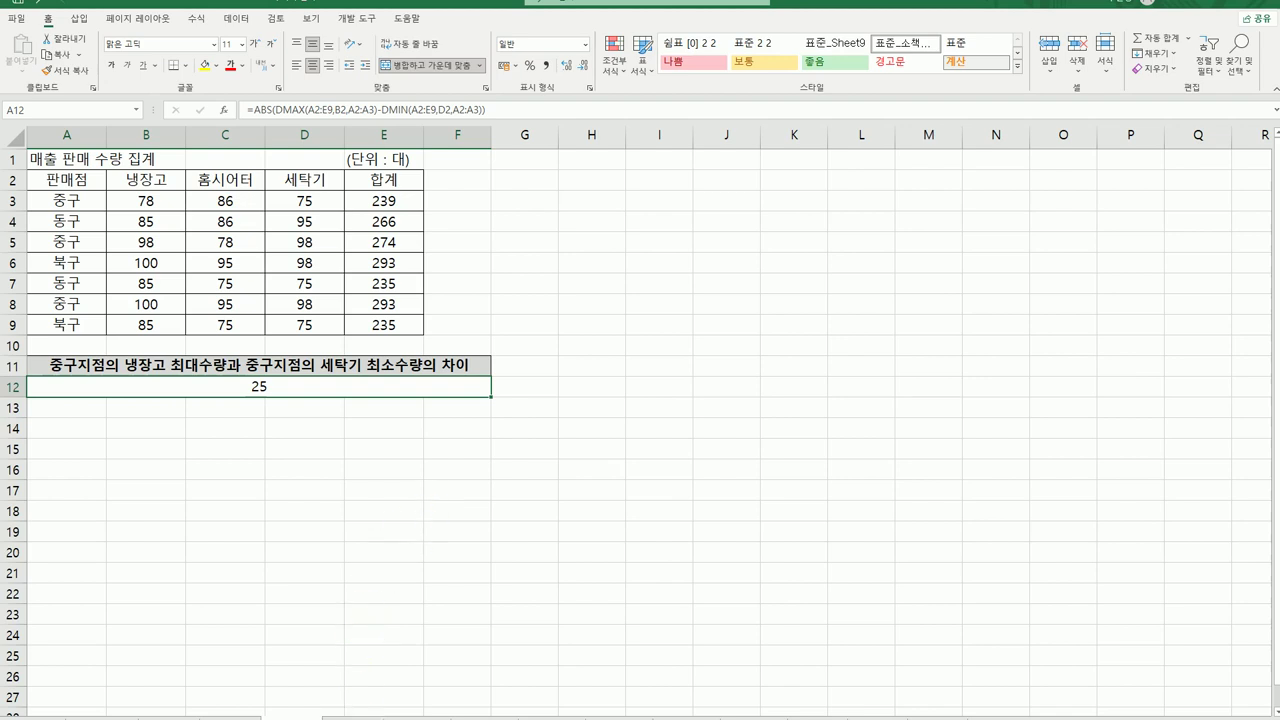
Step: Switch to the worksheet with the 품목, 생산량 and 상자당 개수 table and start a MOD formula in D2
key("ctrl+Home")
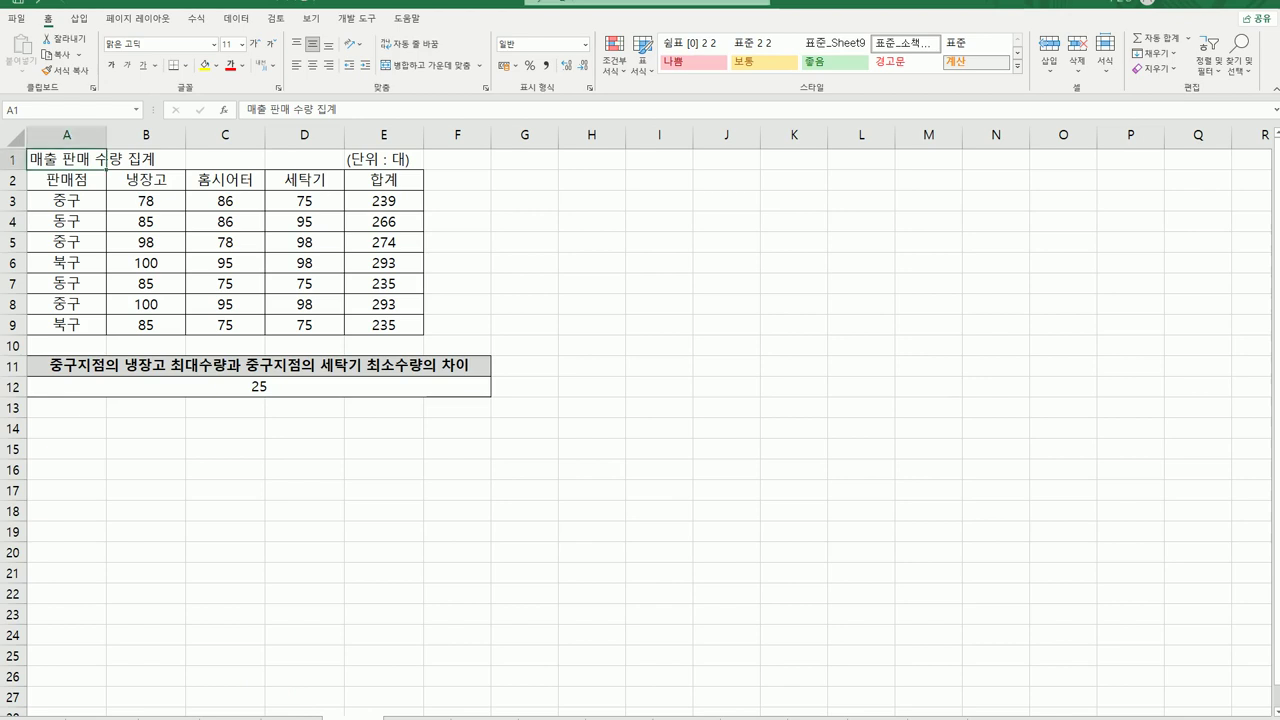
left_click(410, 712)
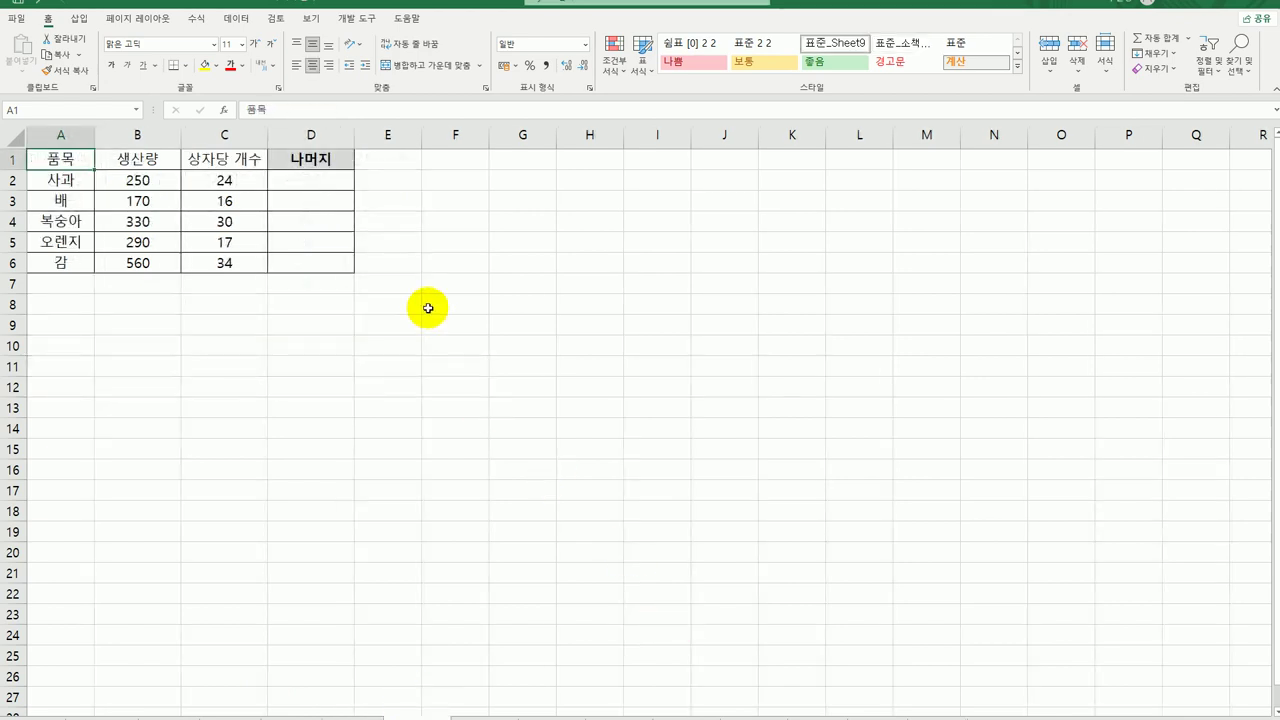
left_click(316, 190)
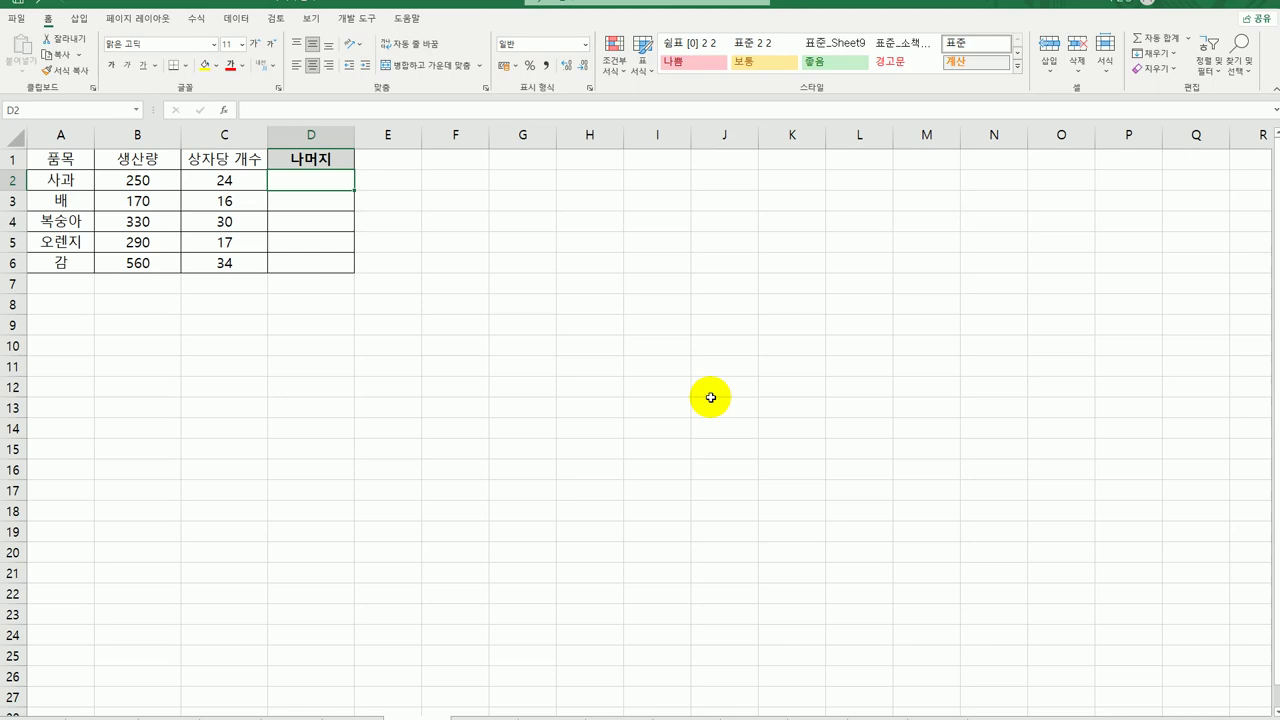
type("=")
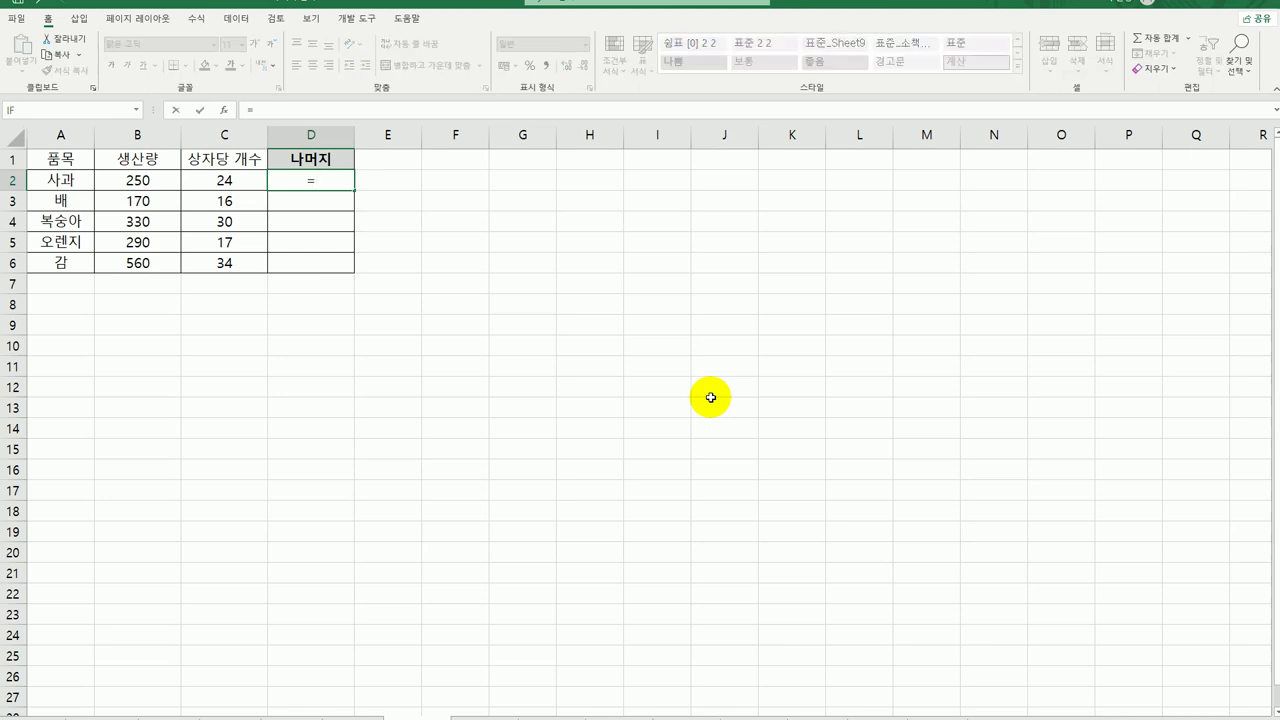
type("mod")
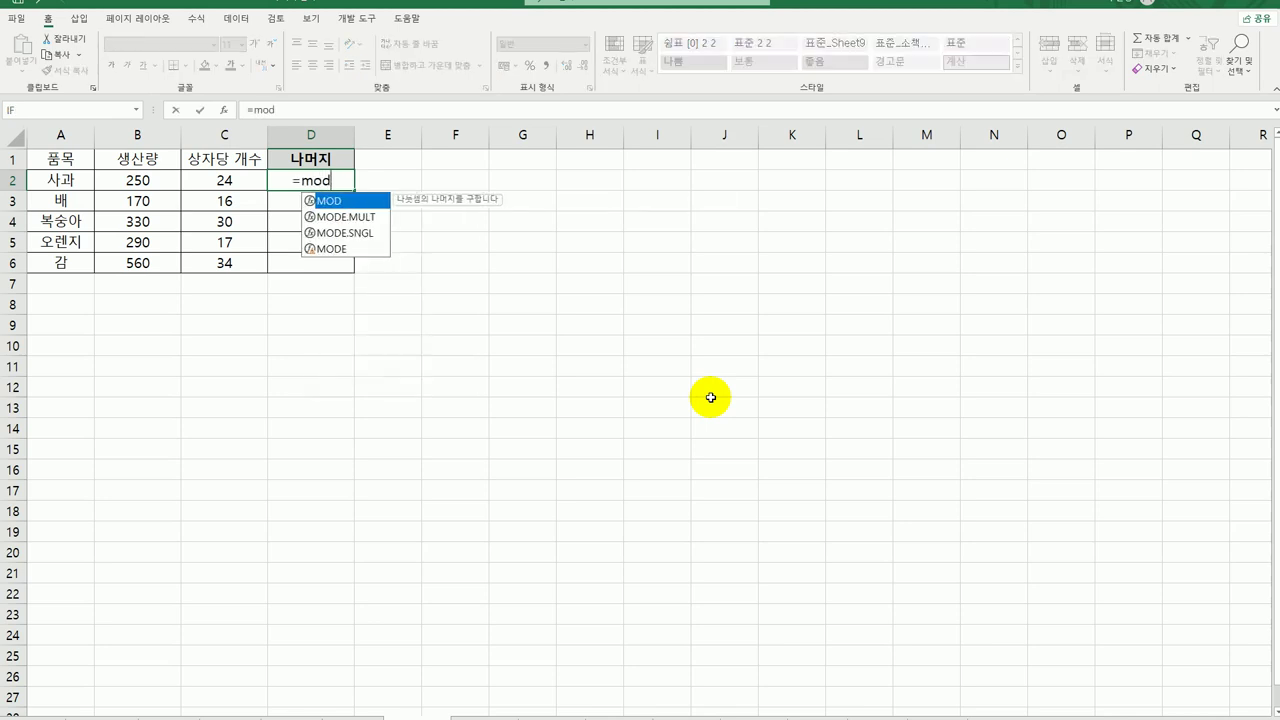
key("Tab")
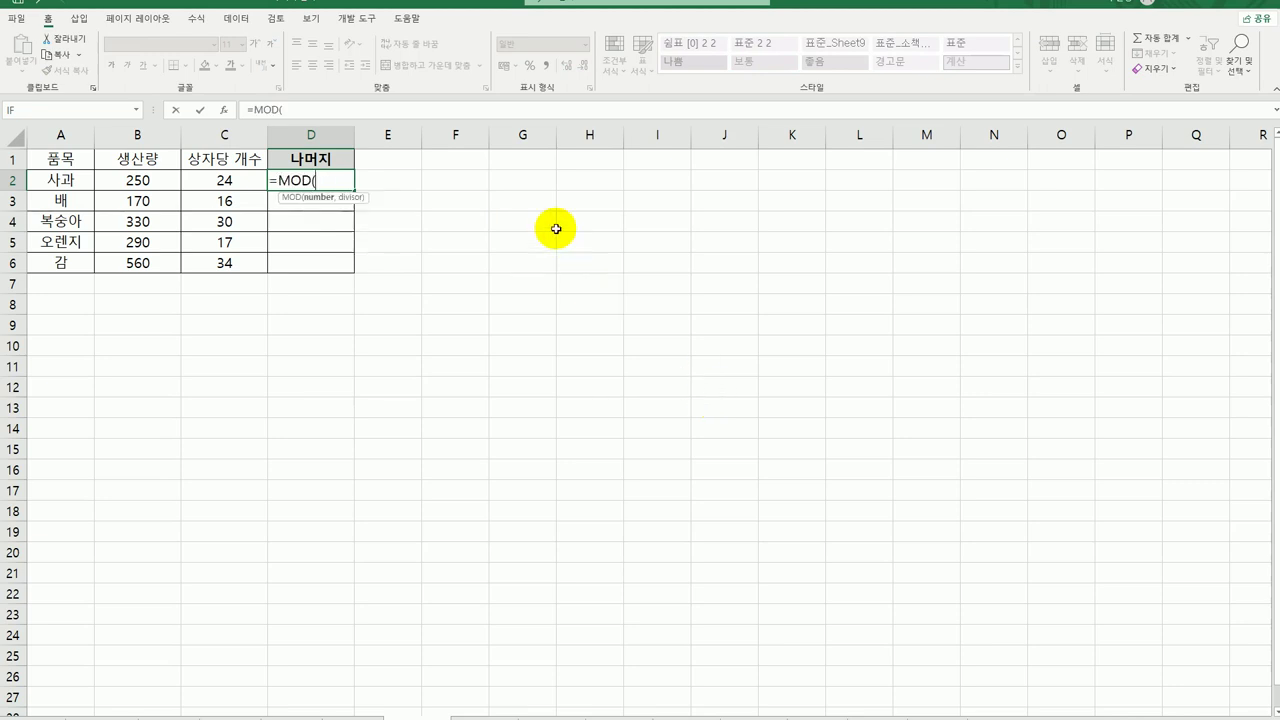
Step: Set the MOD number to B2 and divisor to C2, and fill the formula down the 나머지 column to D6
left_click(224, 109)
left_click(140, 181)
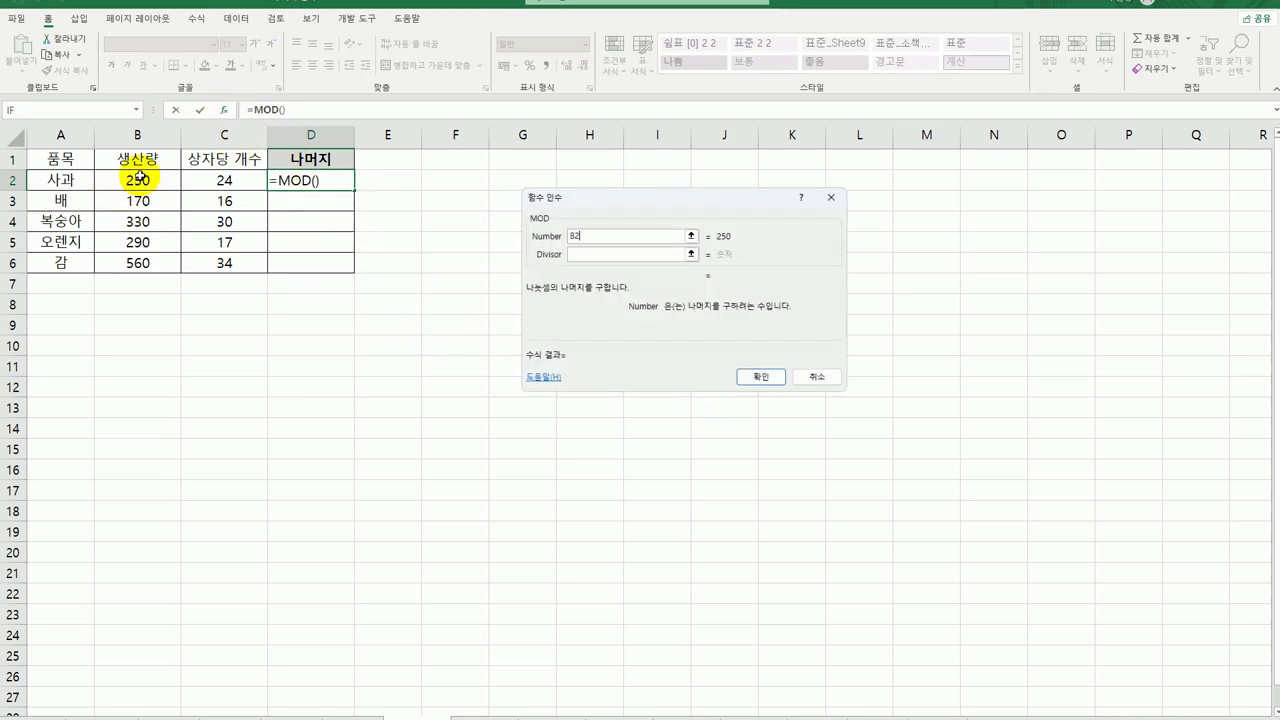
left_click(592, 254)
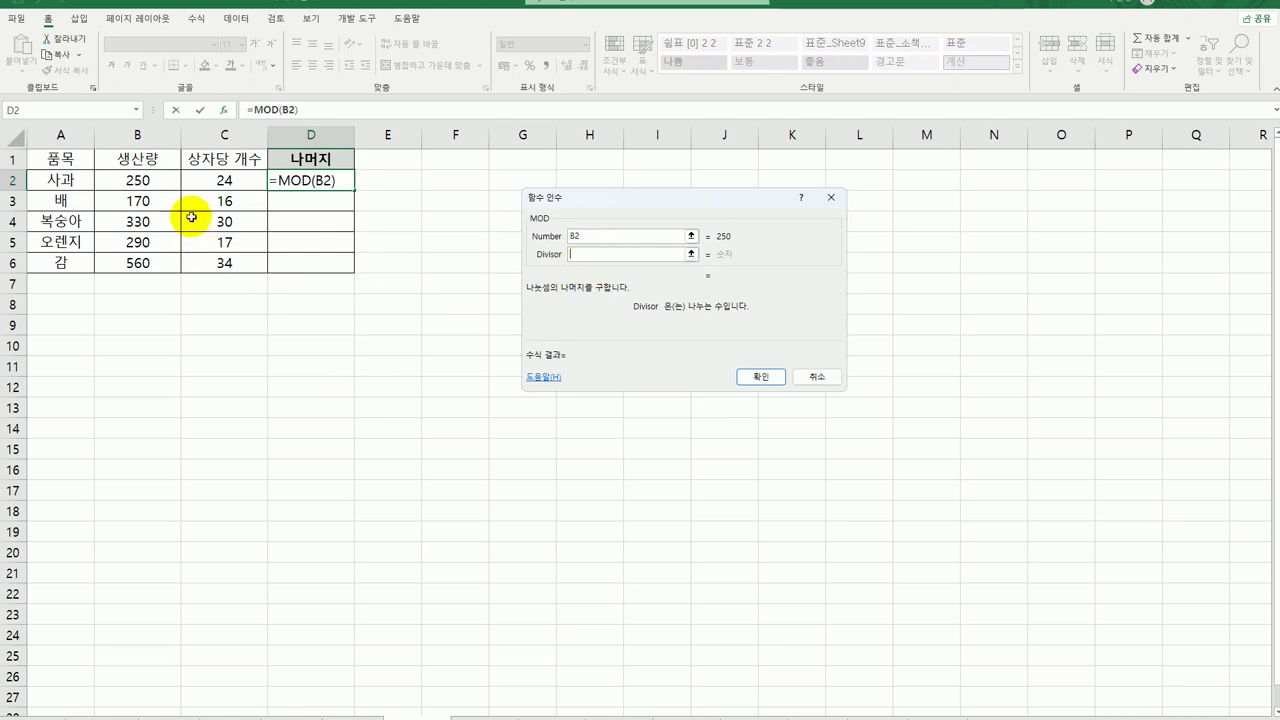
left_click(222, 180)
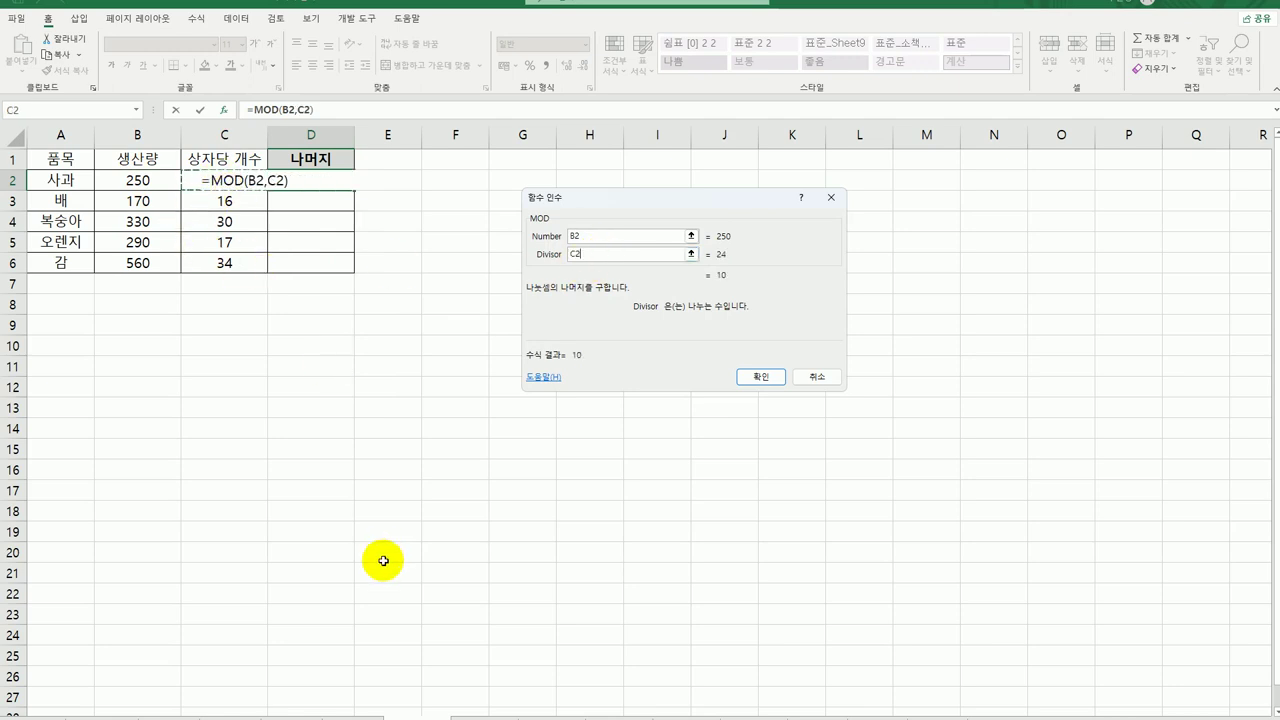
left_click(757, 378)
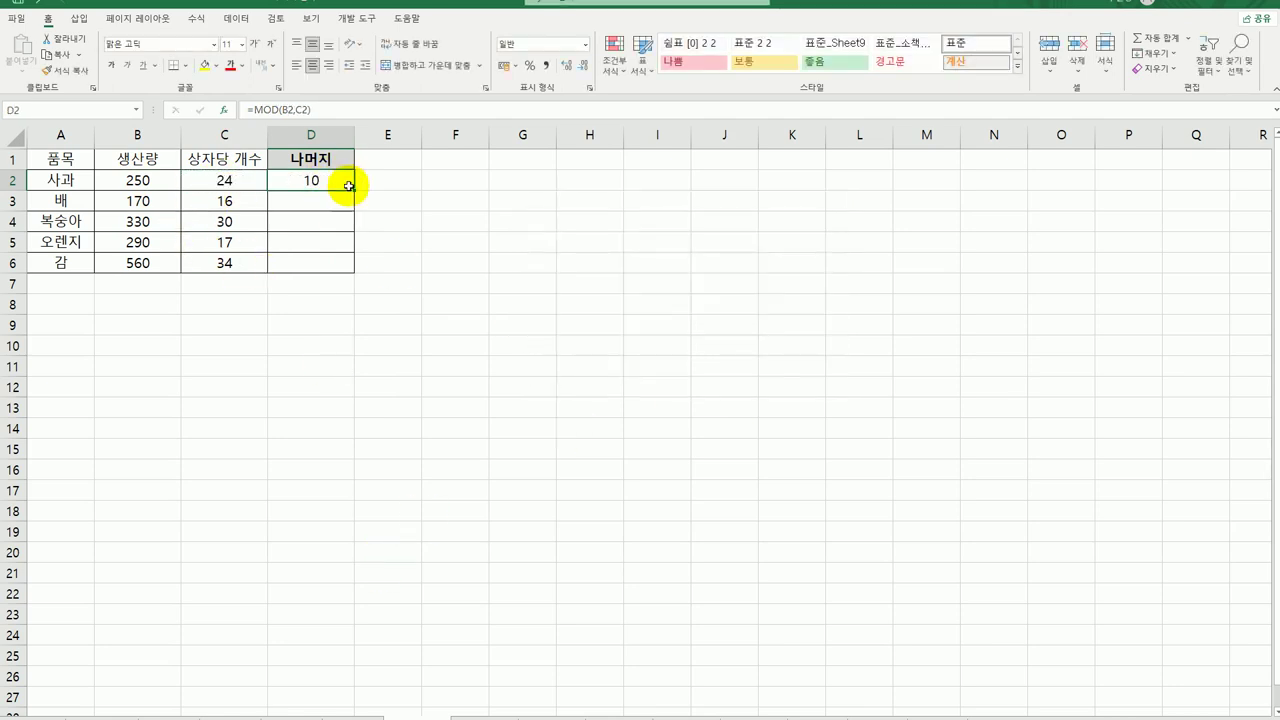
left_click_drag(355, 188, 336, 264)
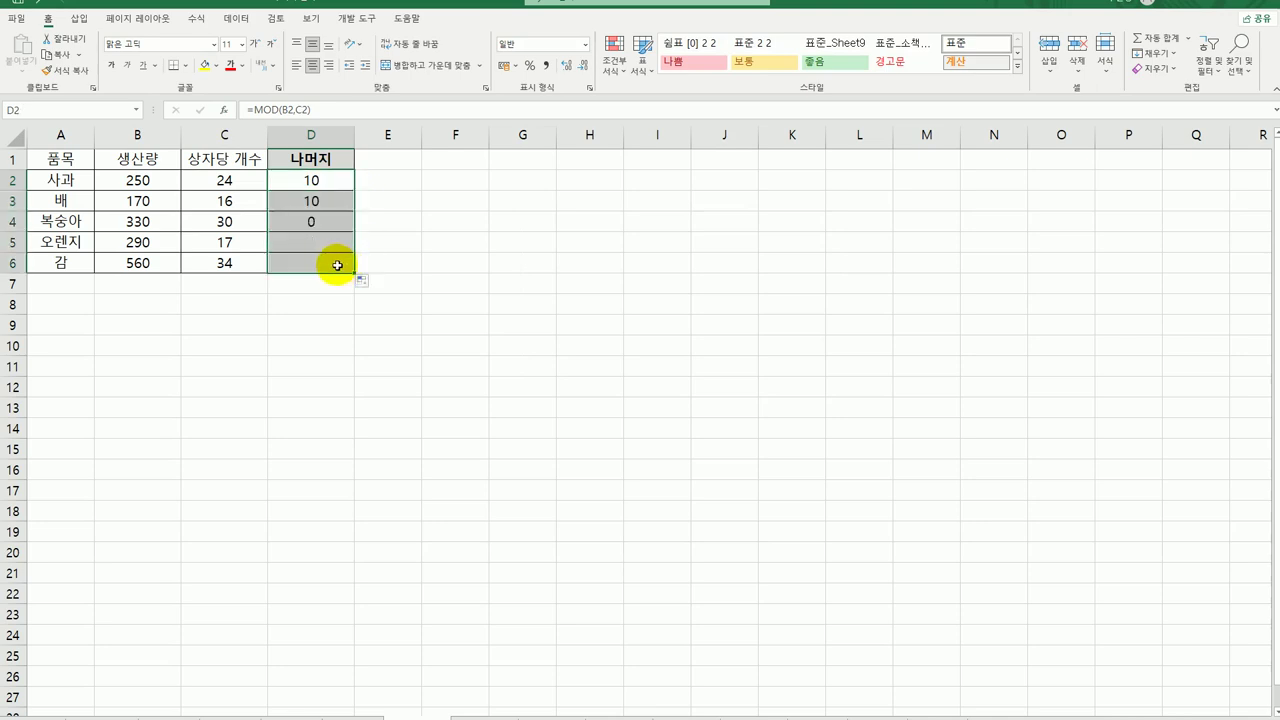
left_click(336, 264)
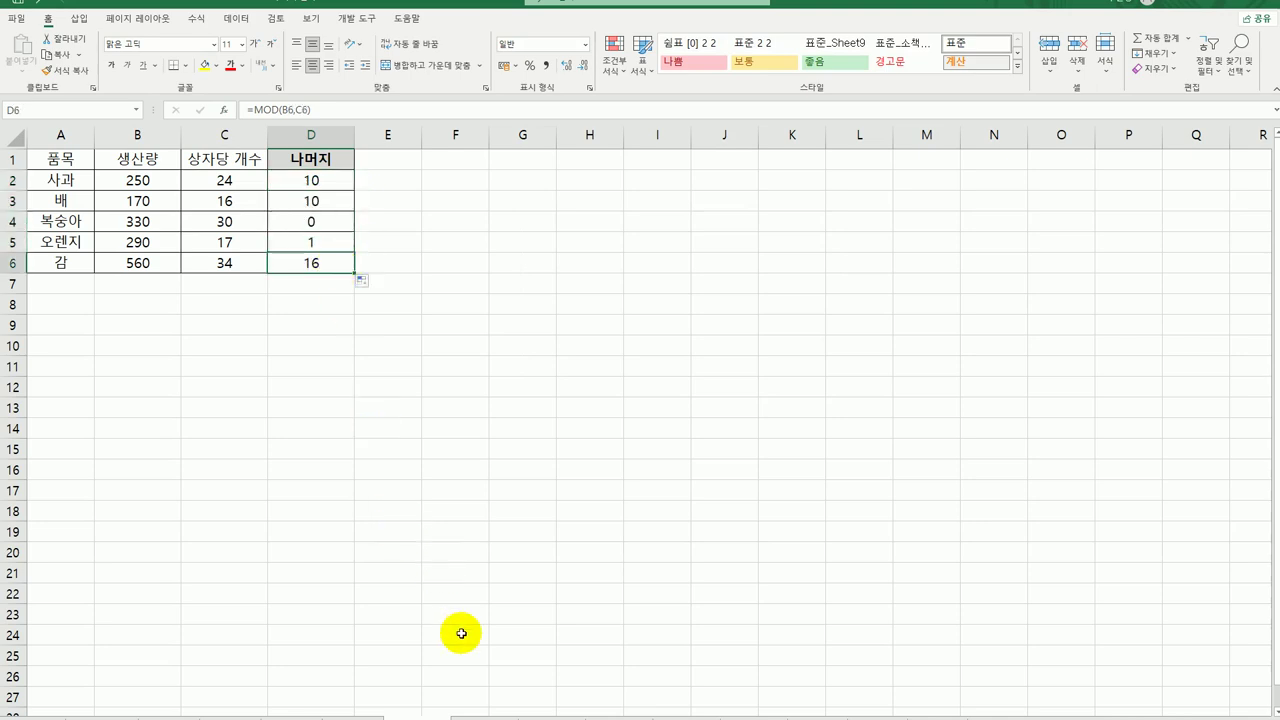
Step: Switch to the 지역별 세대수 현황 worksheet and enter =MOD(B3,2) in C3 under 짝홀수
key("ctrl+Home")
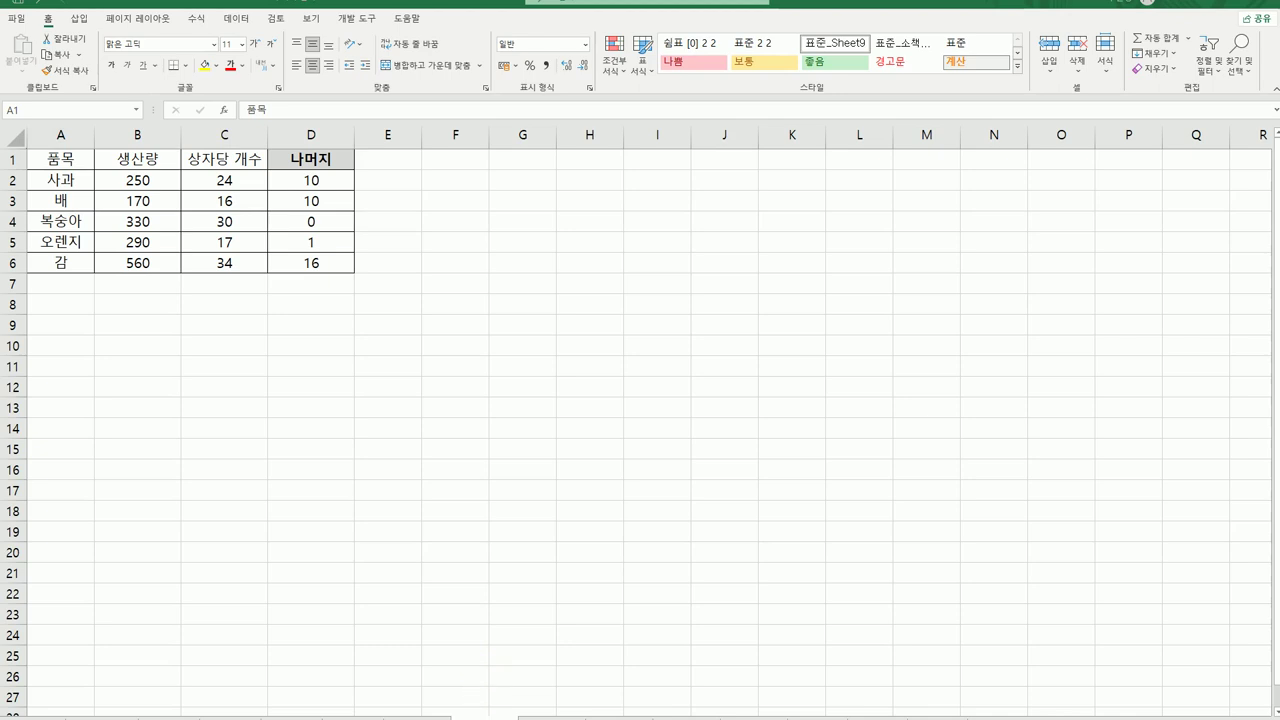
key("ctrl+Page_Down")
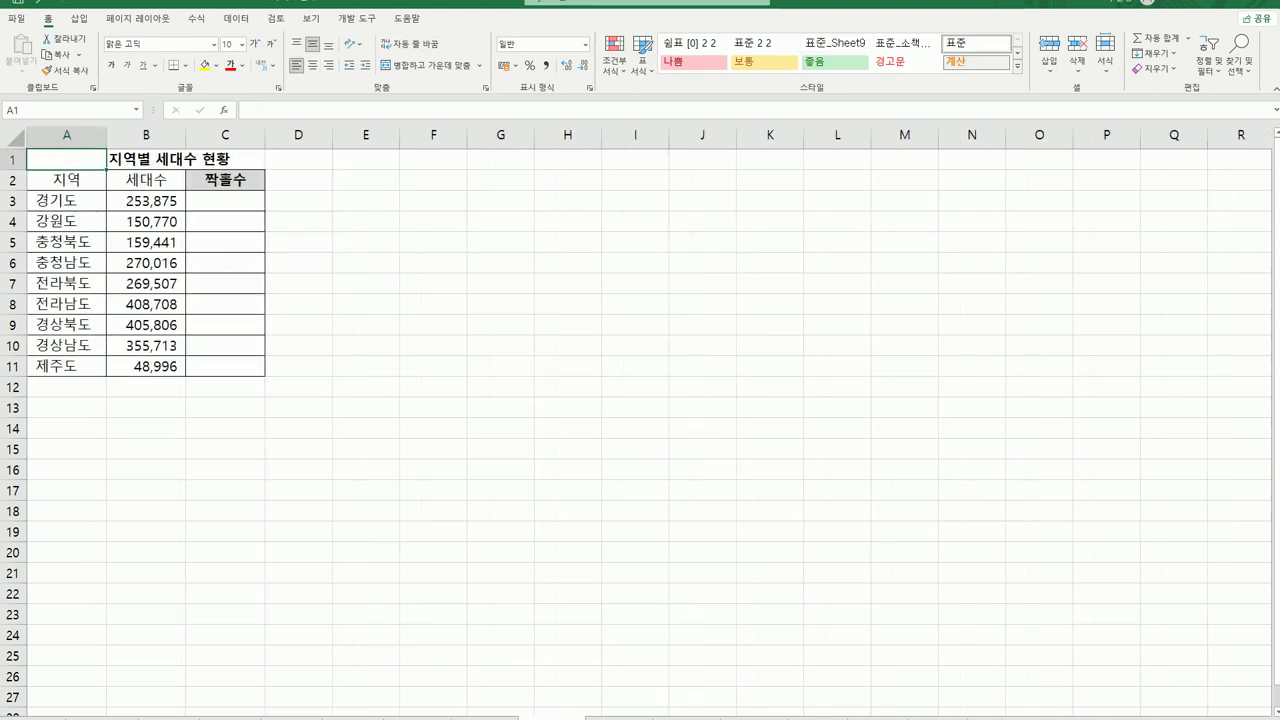
left_click(224, 200)
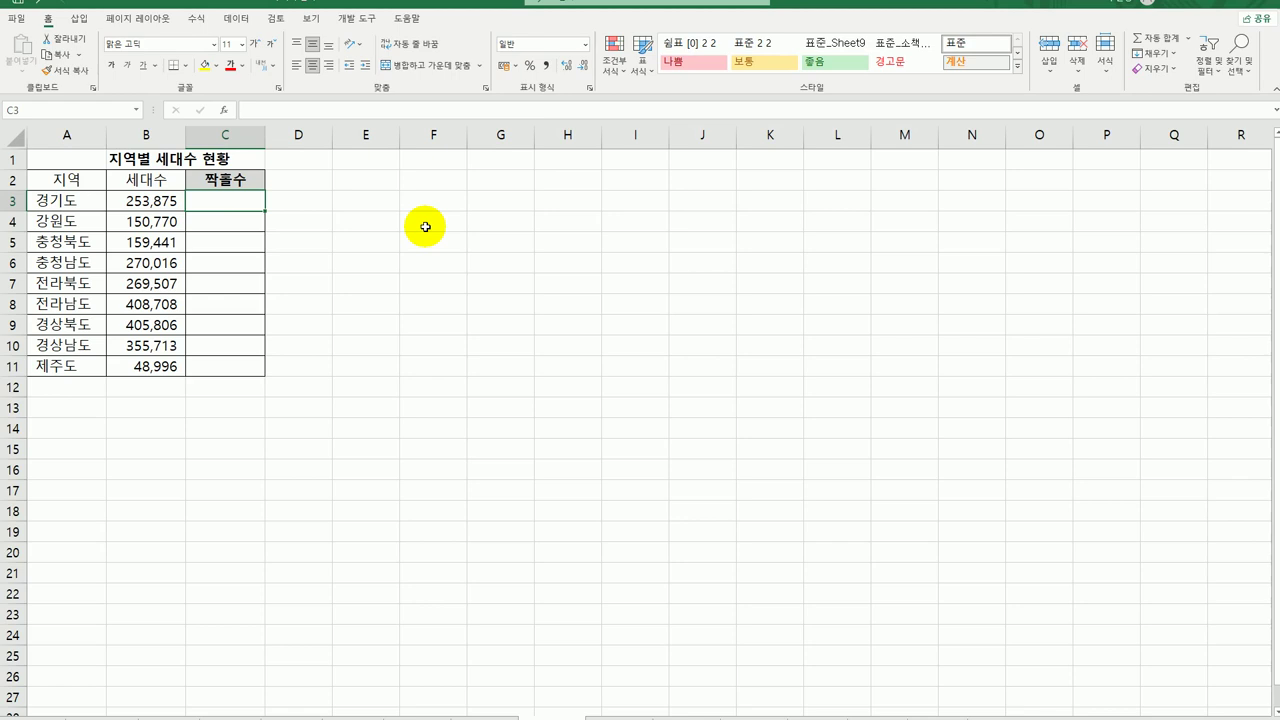
type("=mod")
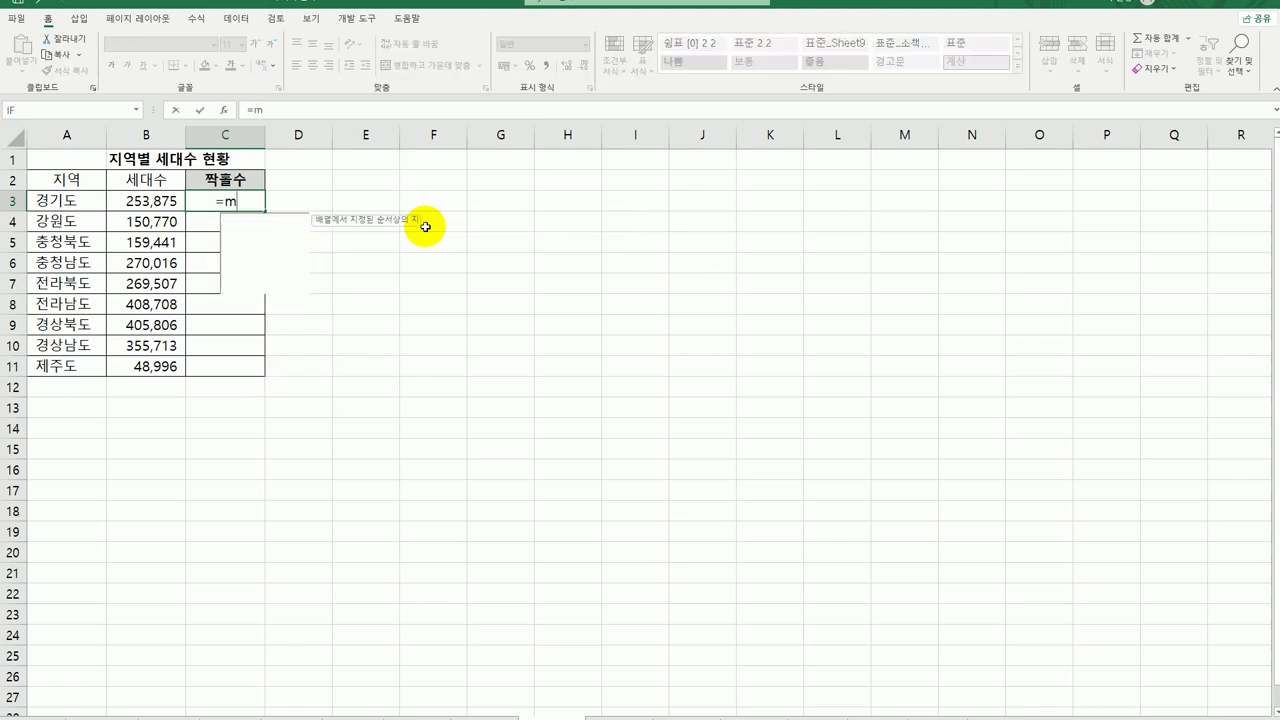
key("Tab")
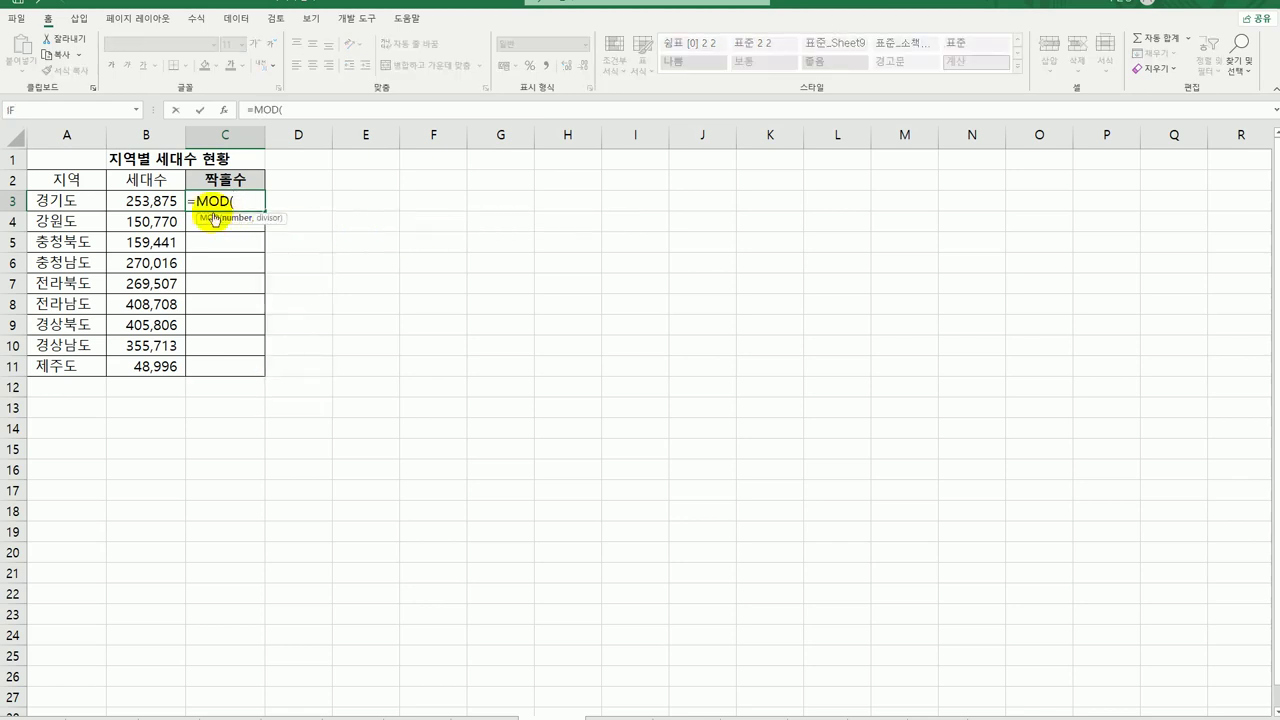
left_click(138, 196)
type(",2")
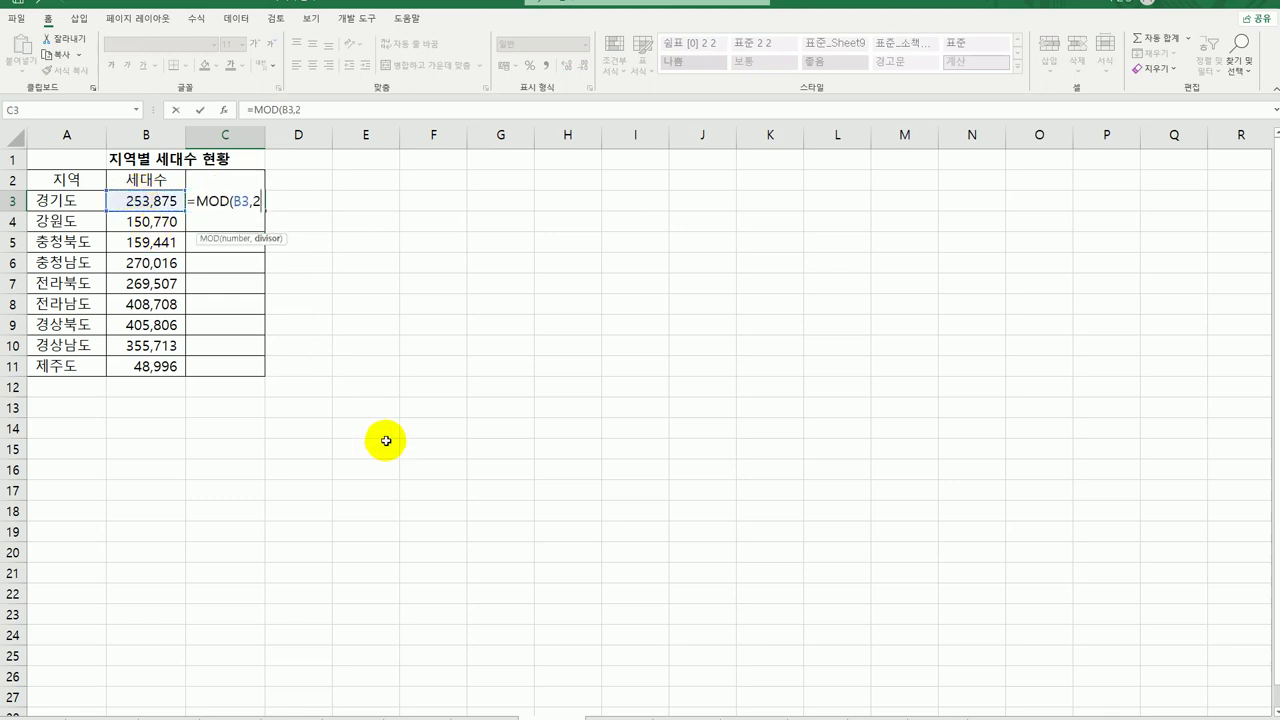
type(")")
key("Return")
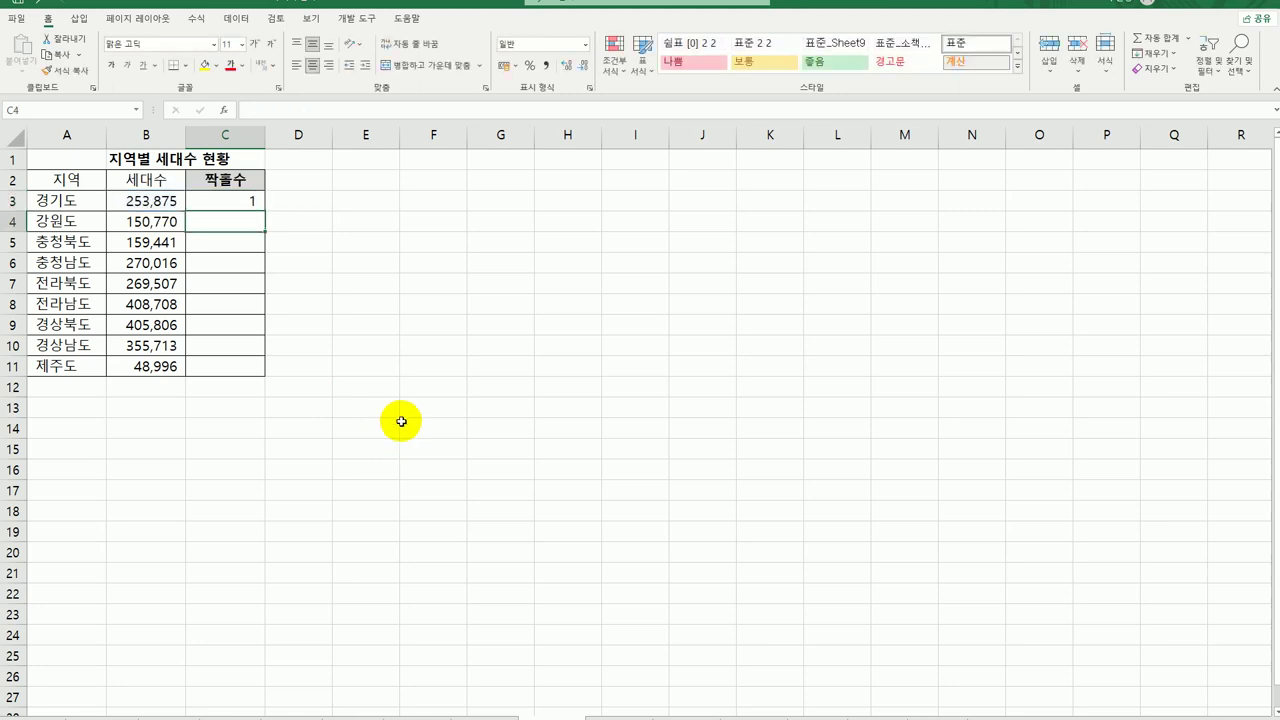
Step: Fill the MOD formula from C3 down the 짝홀수 column to C11
left_click(260, 200)
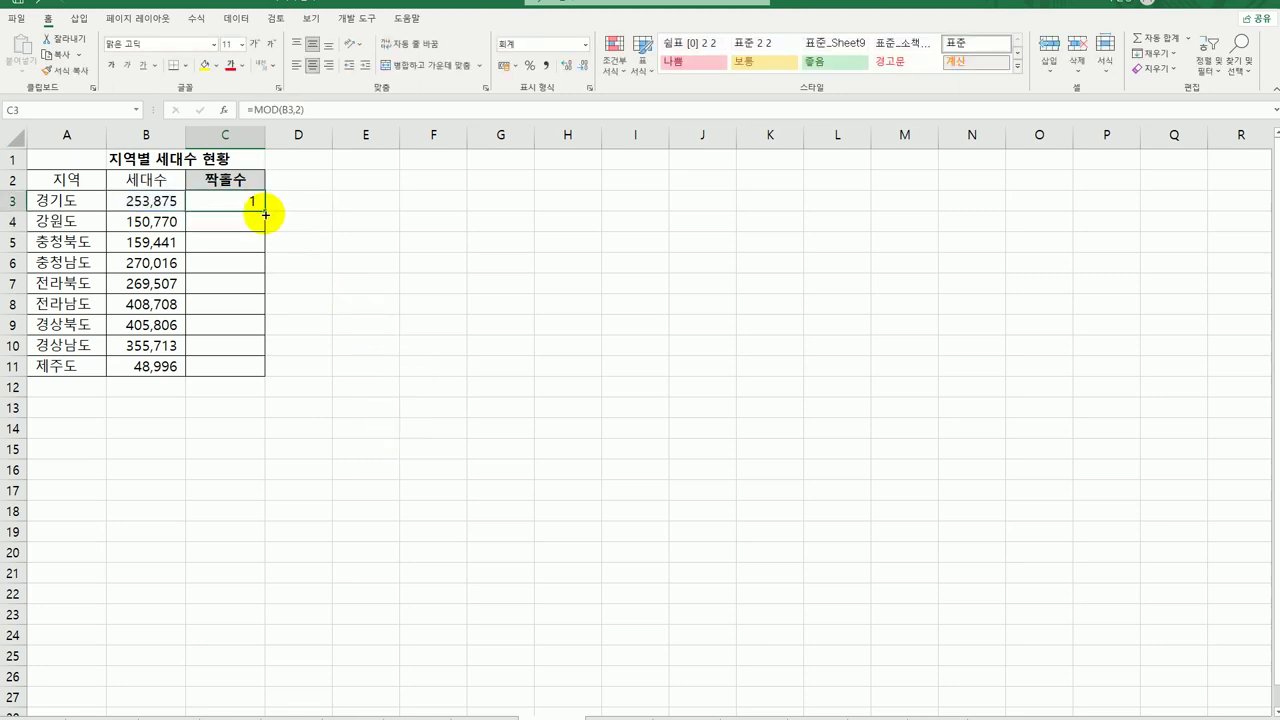
left_click_drag(260, 200, 254, 374)
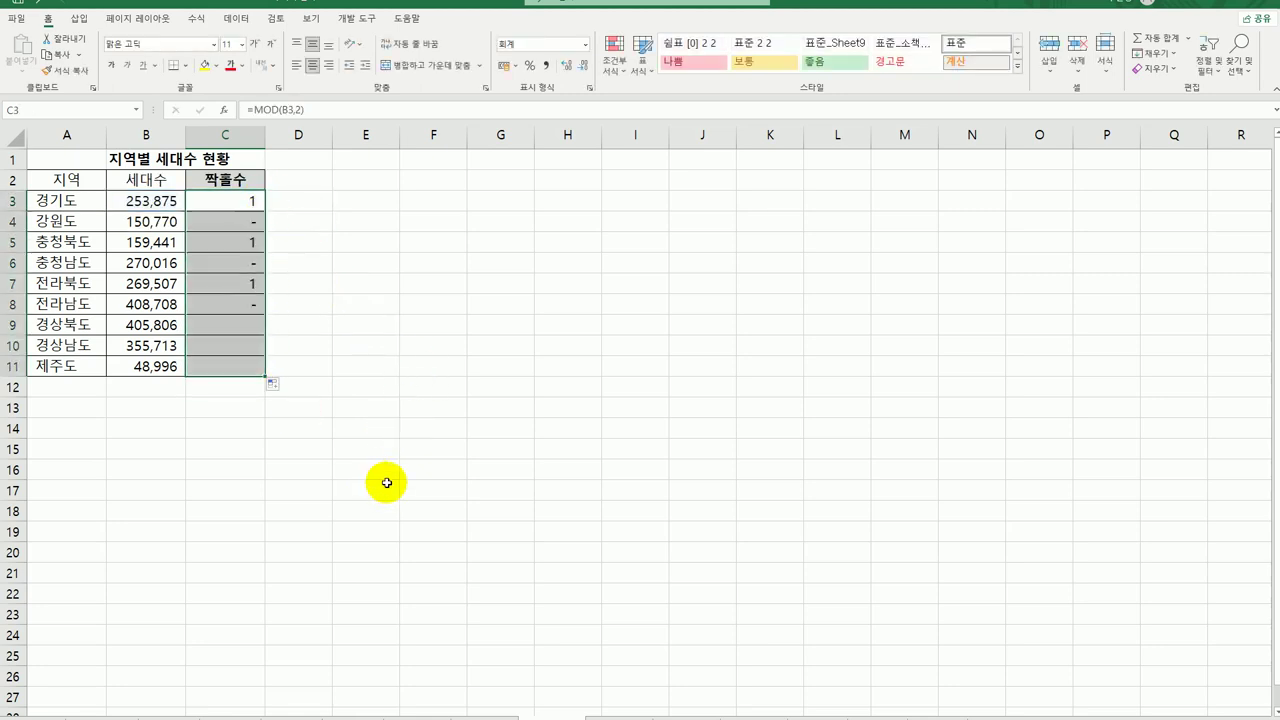
left_click(247, 200)
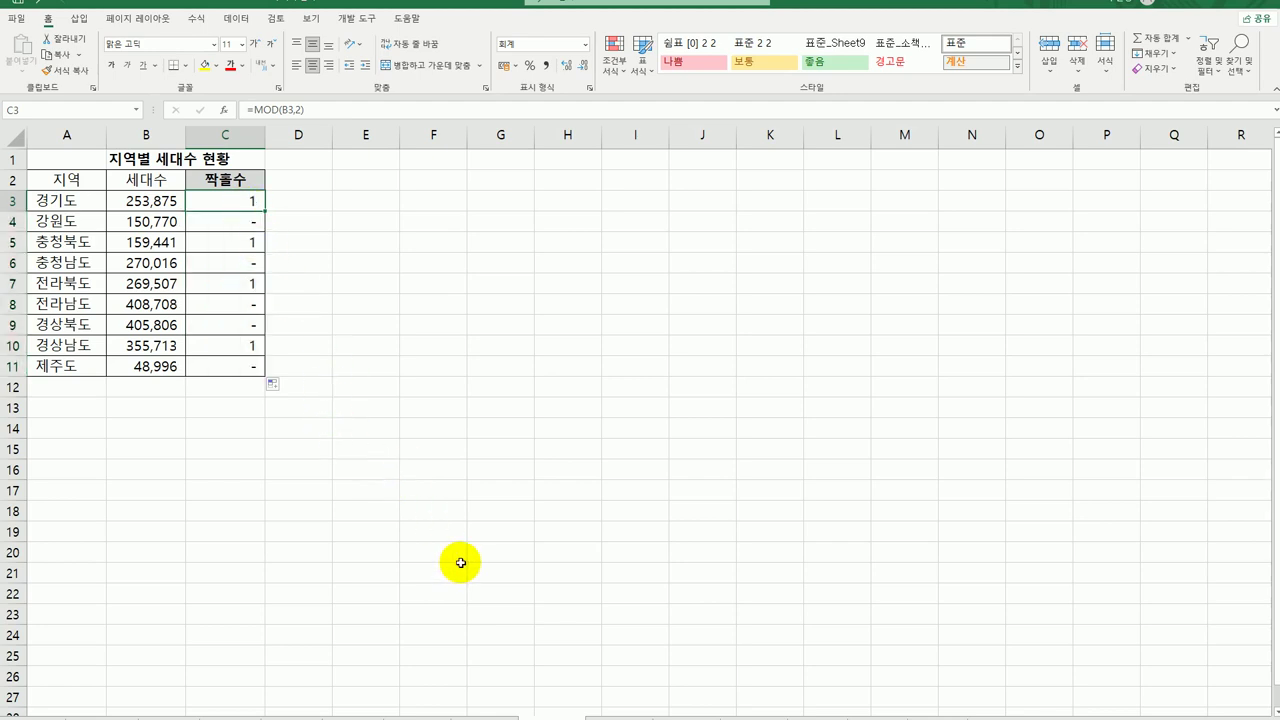
Step: Wrap the MOD formula in C3 in an IF function and open its function arguments for editing
double_click(230, 202)
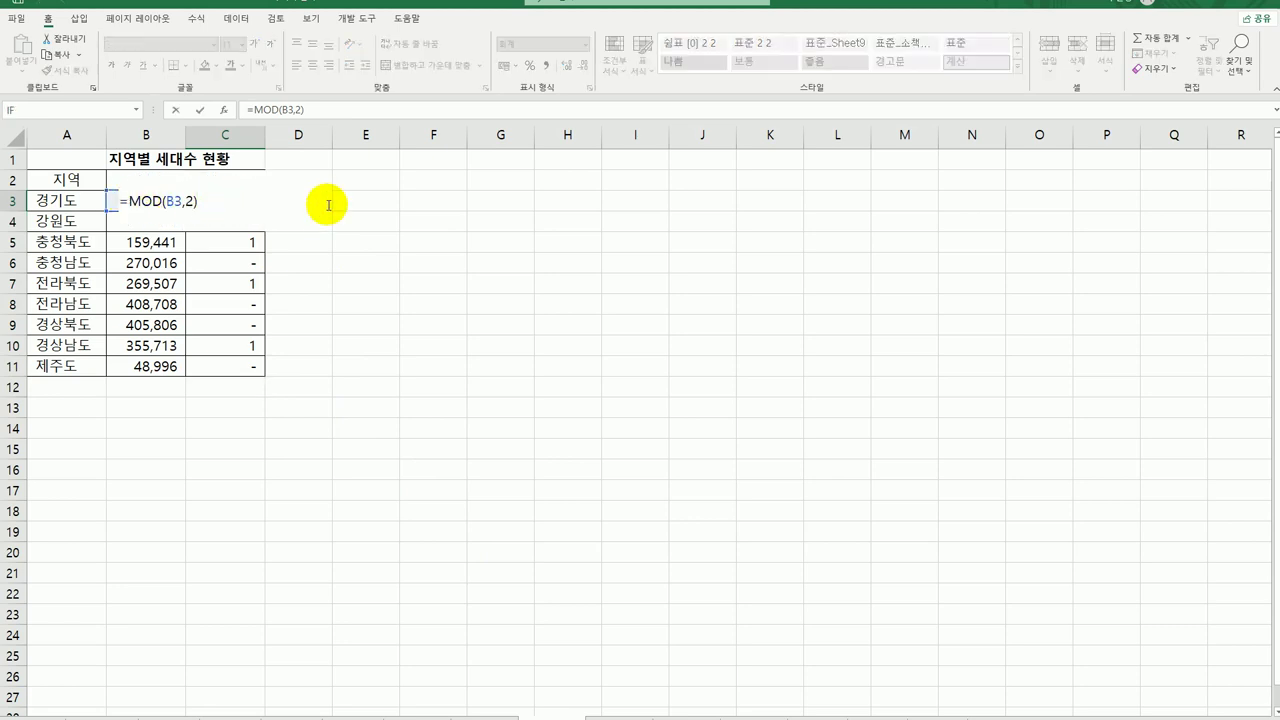
type("IF(")
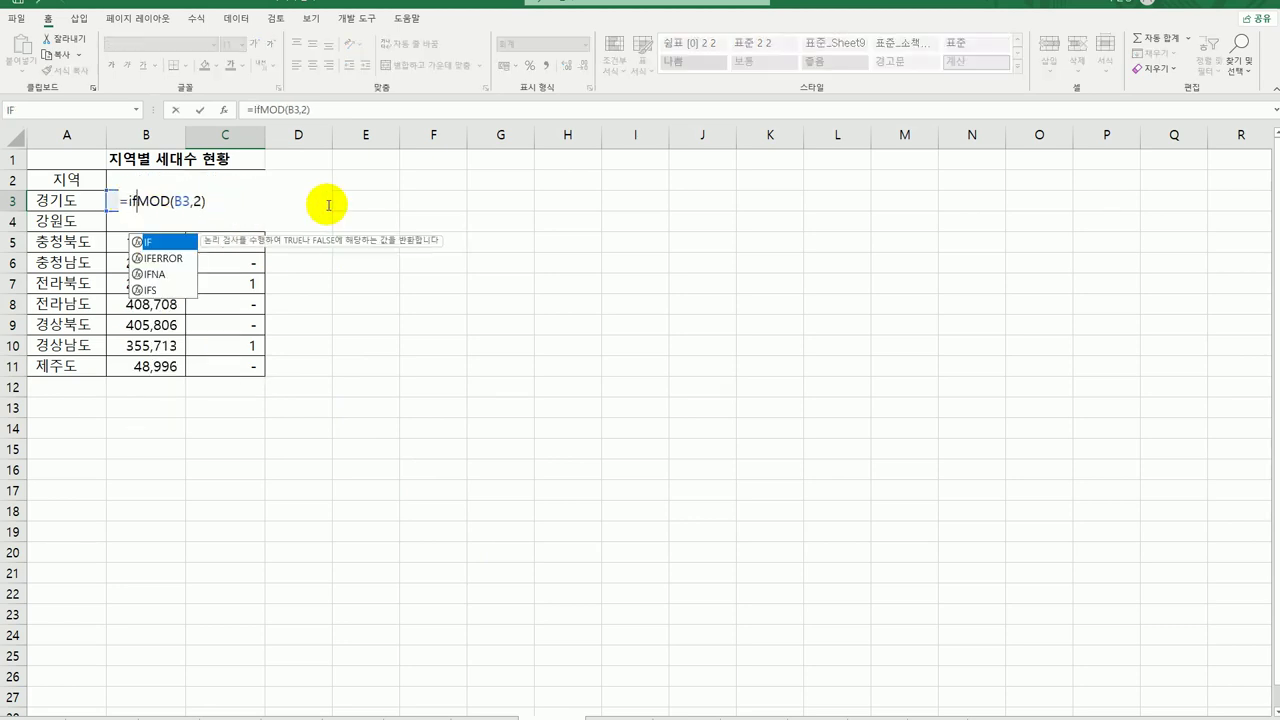
left_click(130, 201)
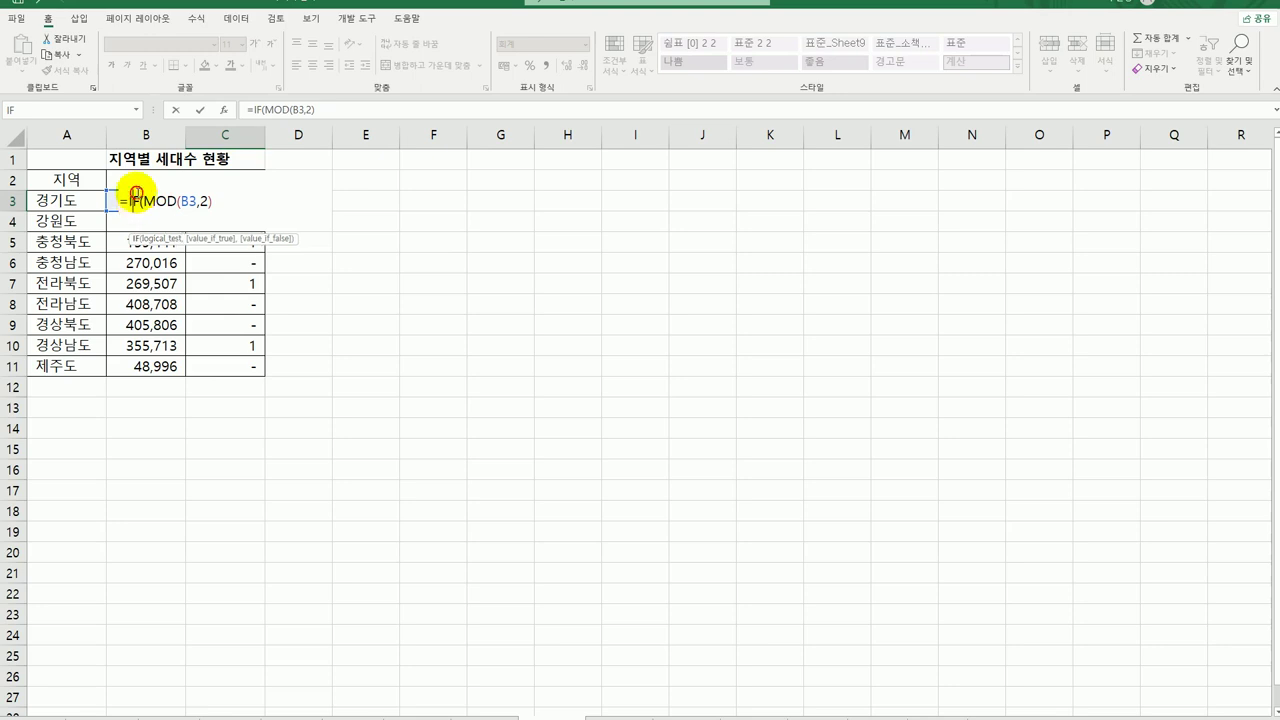
left_click(227, 110)
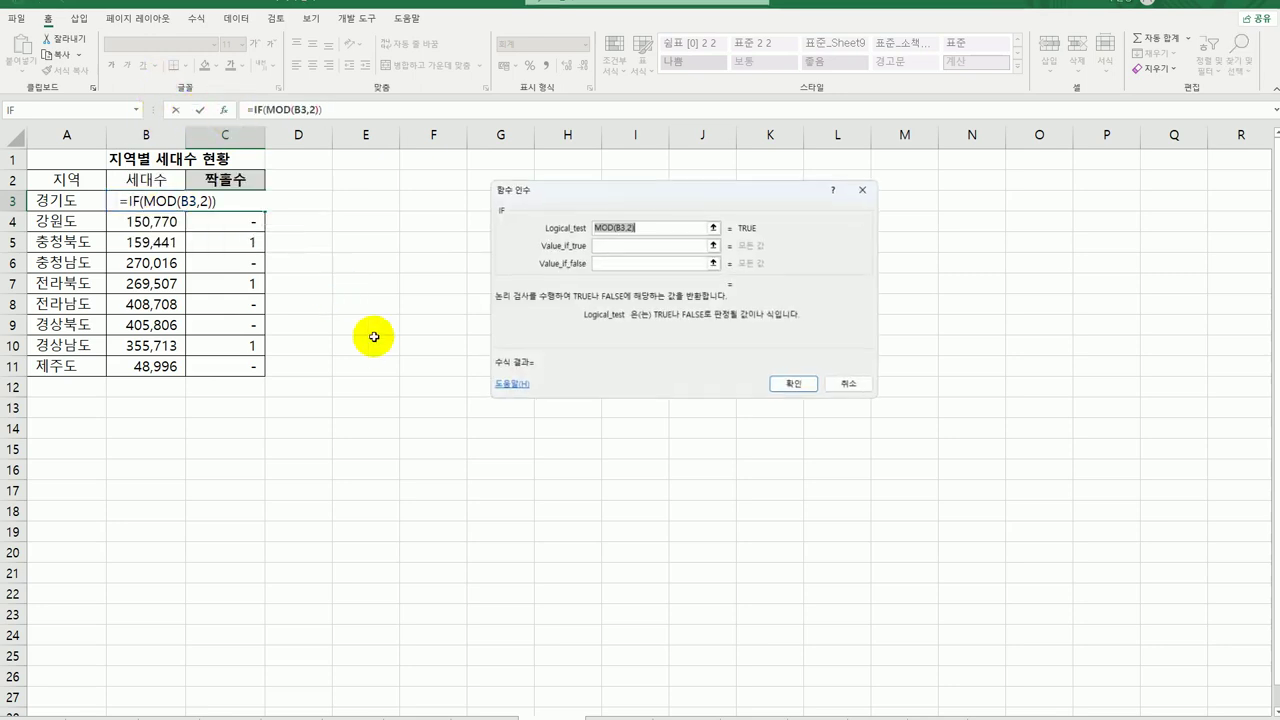
left_click(645, 226)
left_click_drag(630, 190, 515, 188)
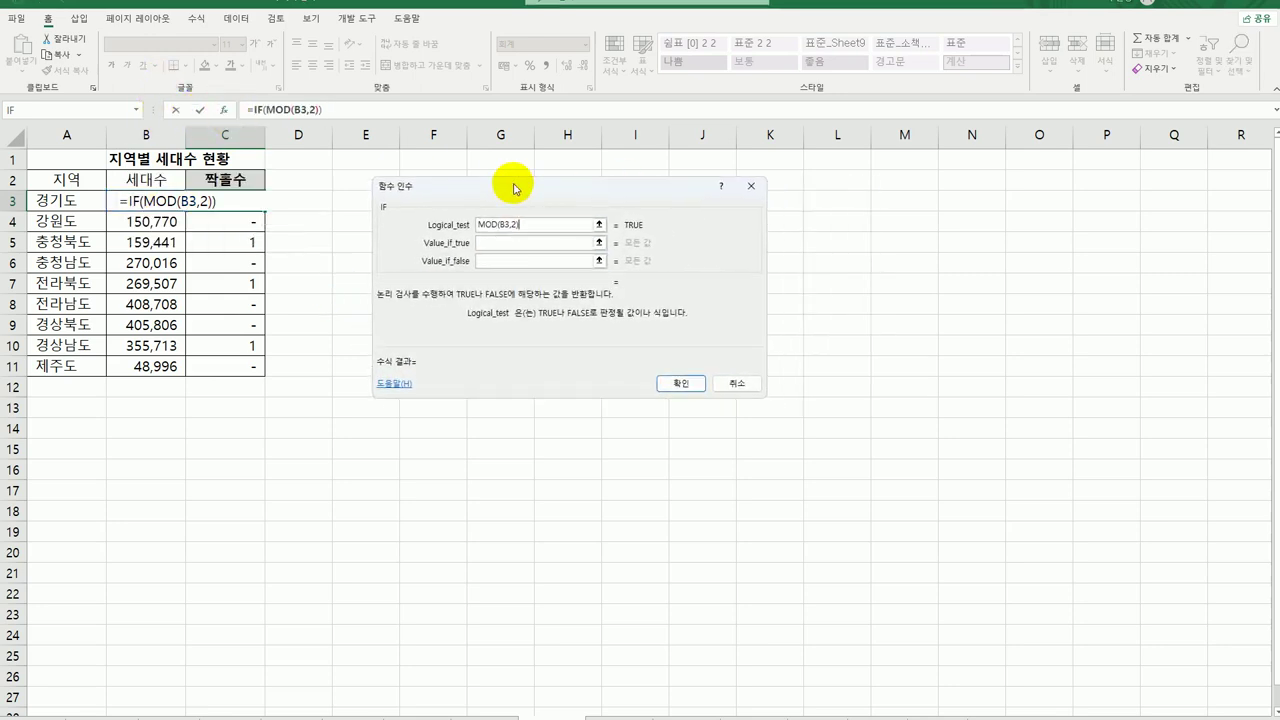
Step: Set the IF test to MOD(B3,2)=0, returning "짝수" when true and "홀수" when false
type("=0")
key("Tab")
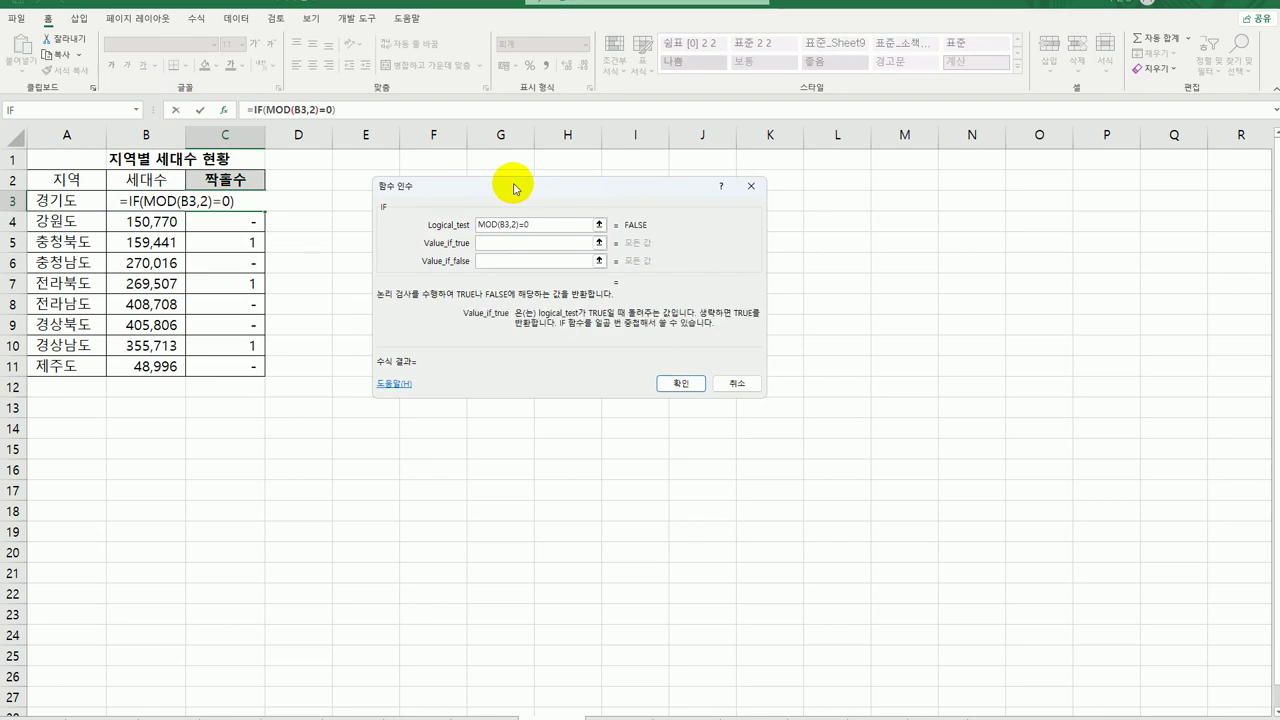
type("짝수")
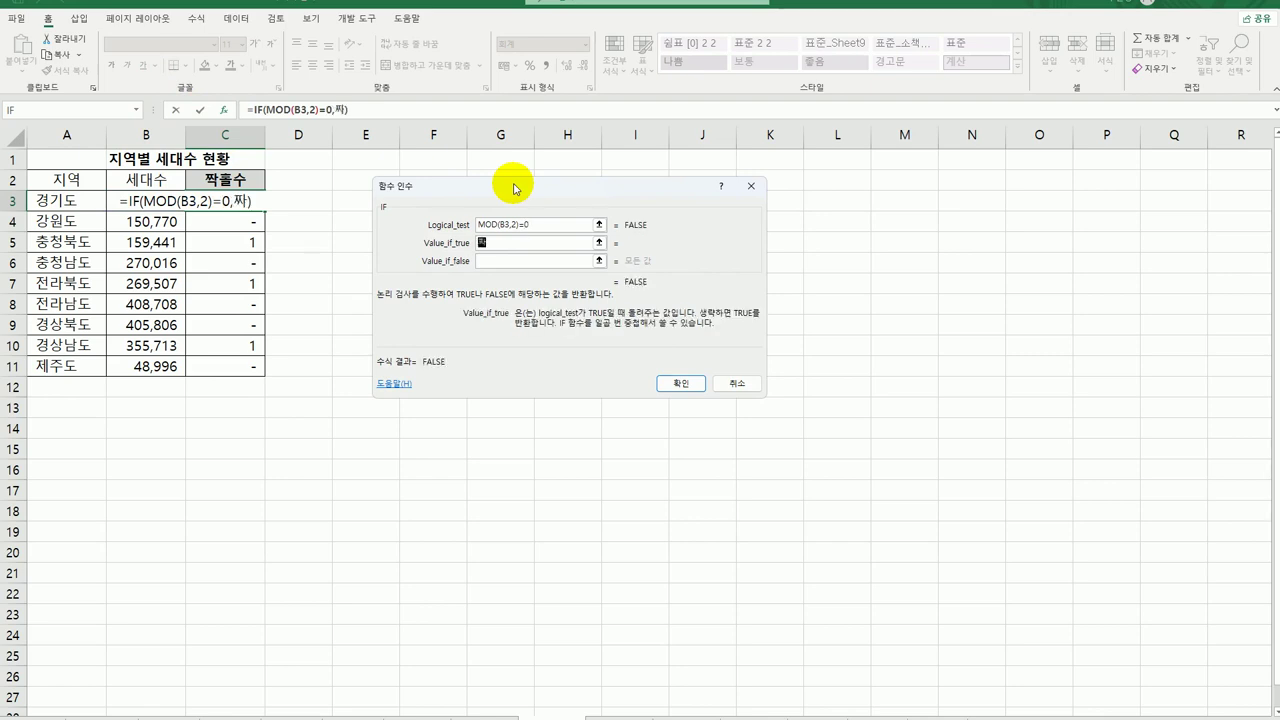
key("Tab")
type("홀수")
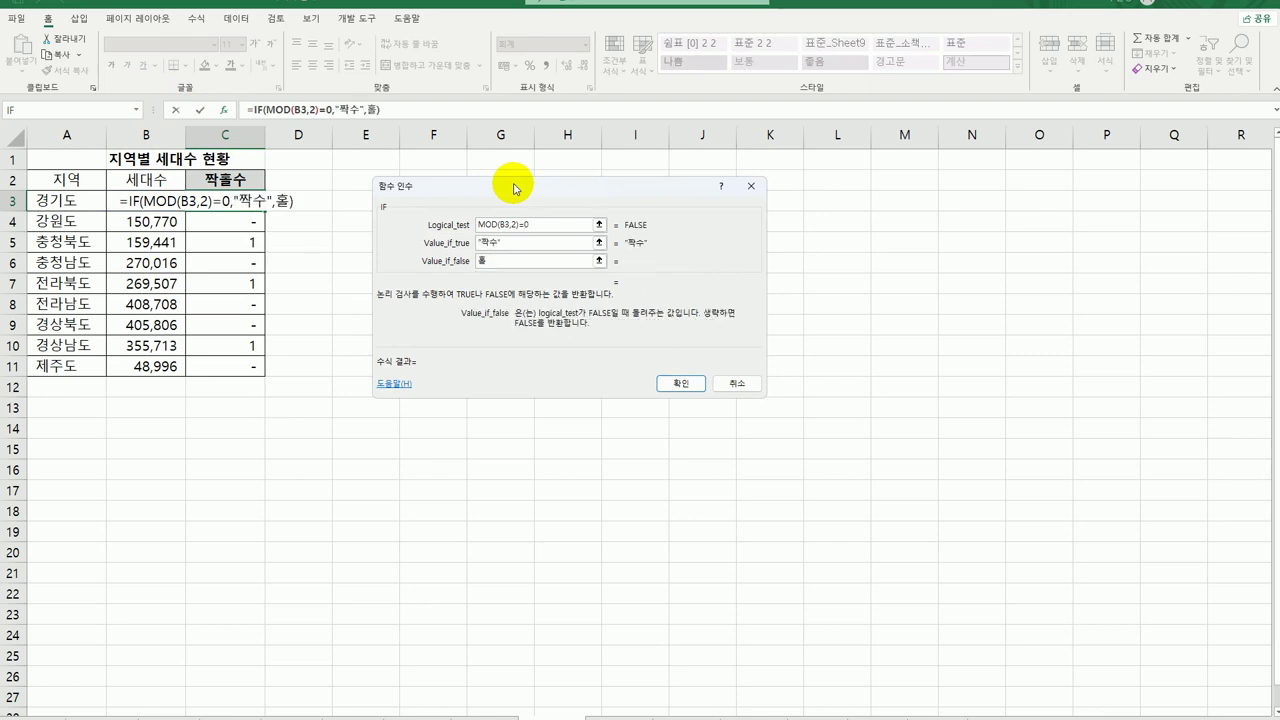
key("Tab")
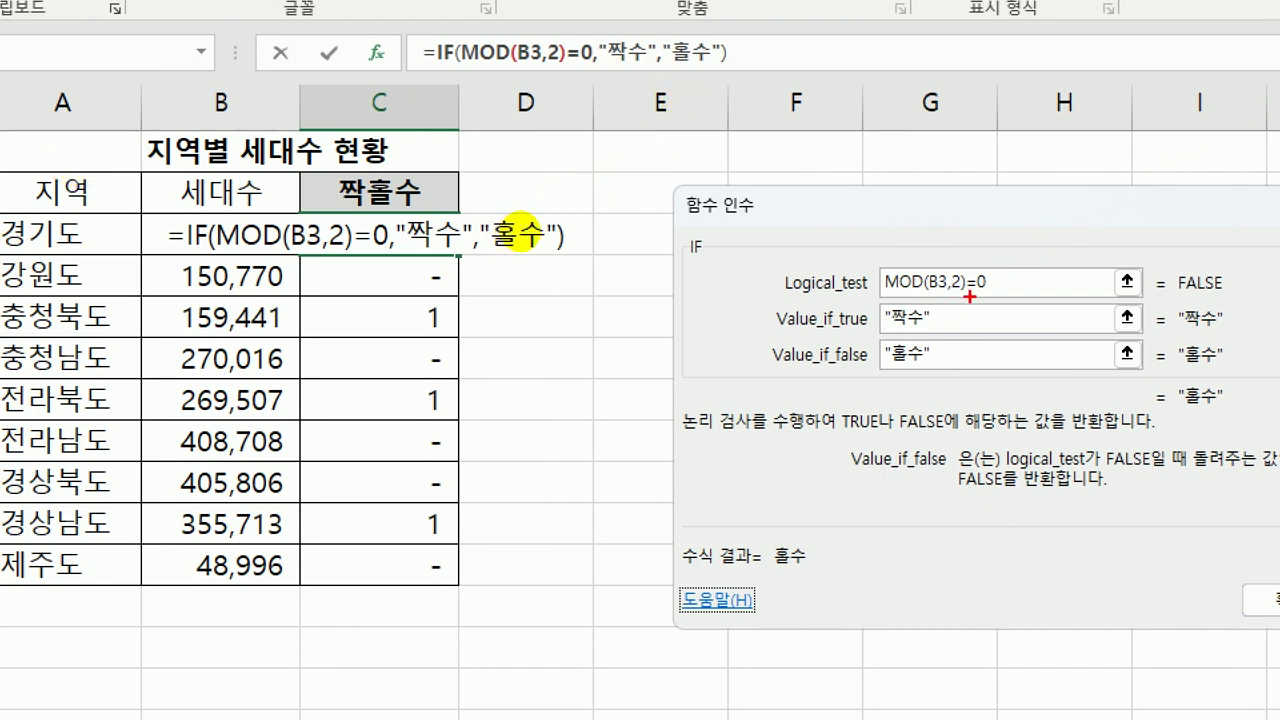
mouse_move(970, 296)
left_mouse_down()
mouse_move(880, 285)
mouse_move(1000, 215)
mouse_move(985, 293)
left_mouse_up()
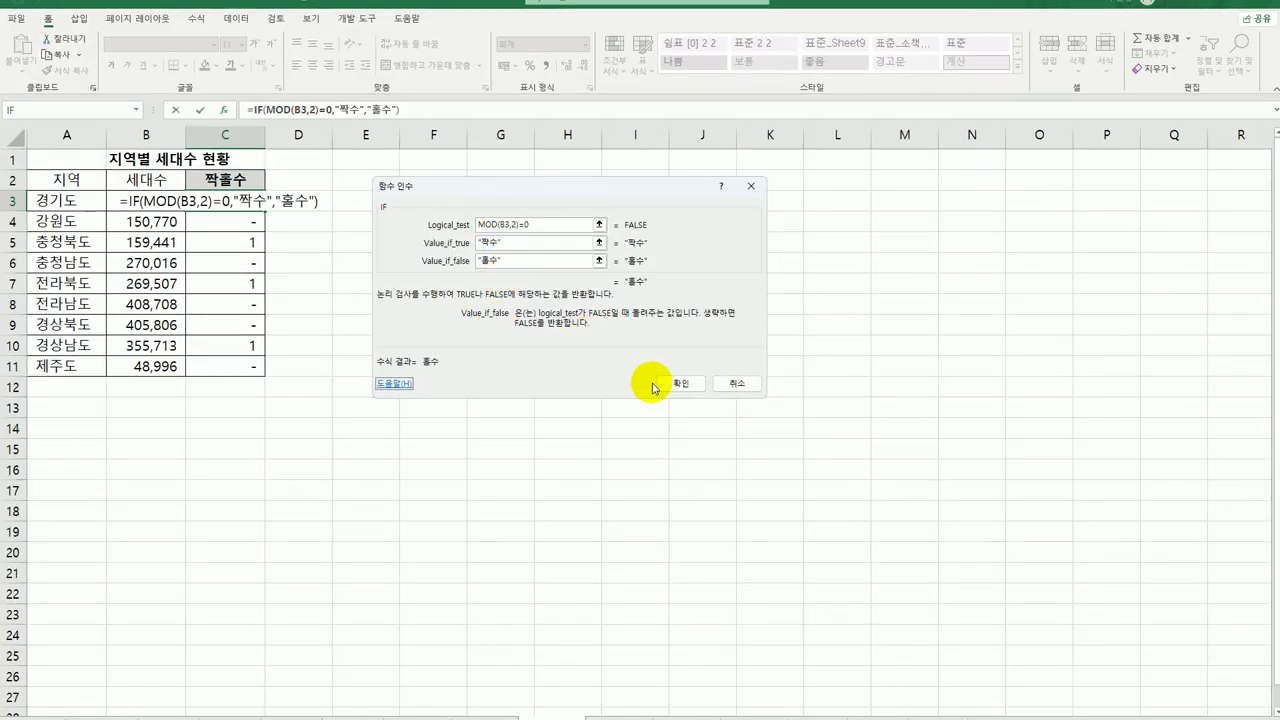
left_click(668, 382)
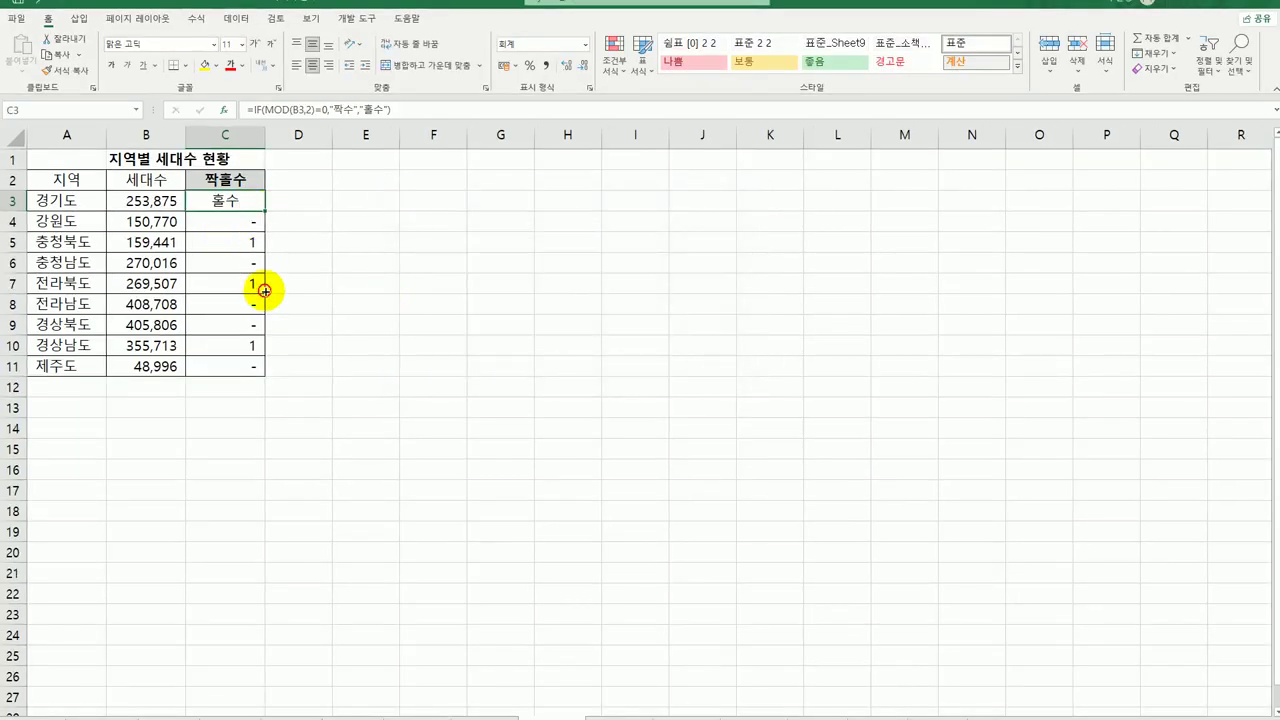
Step: Fill the IF formula from C3 down to C11 and return to cell A1
left_click_drag(263, 290, 257, 366)
left_click(243, 363)
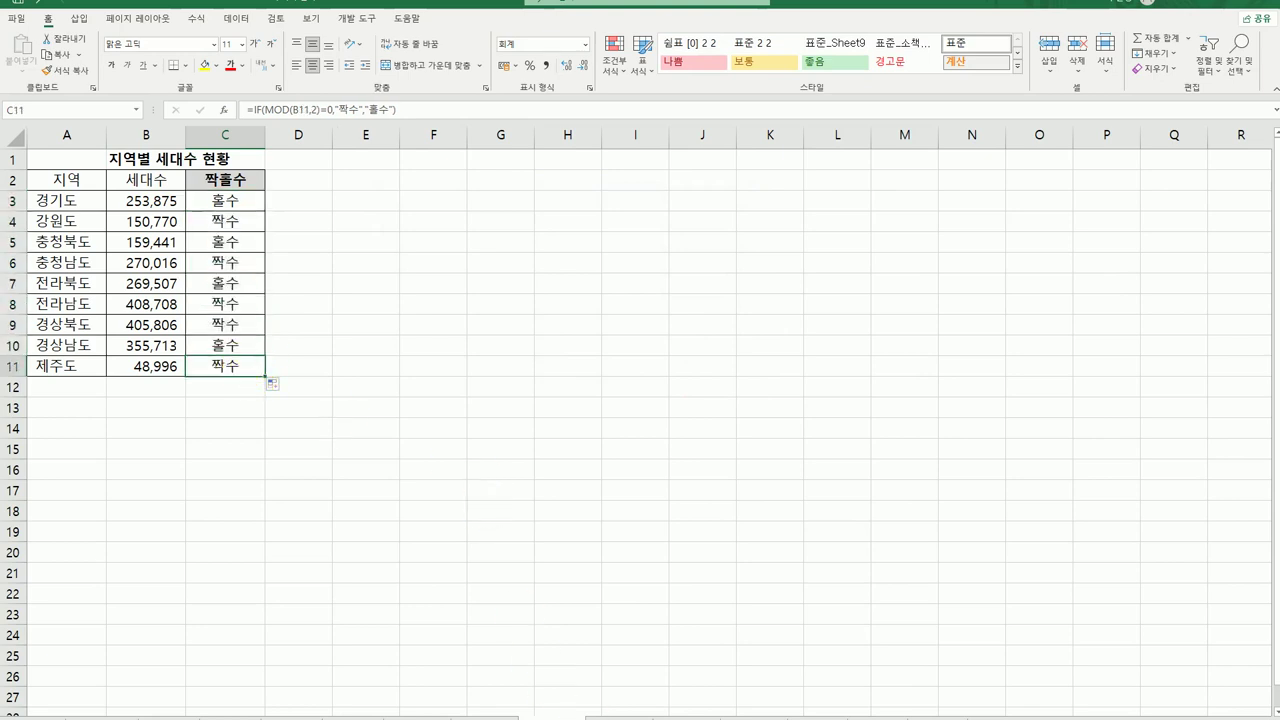
key("ctrl+Home")
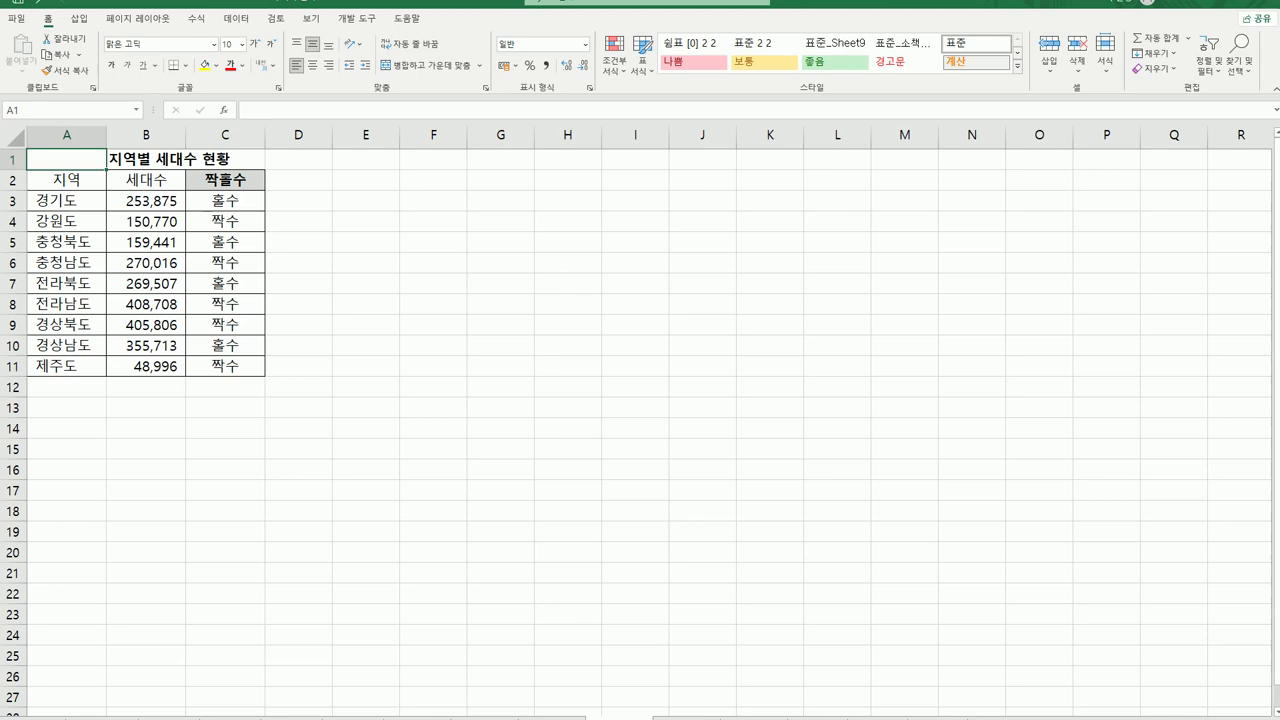
Step: Switch to the 차량 5부제 worksheet and select the first 쉬는날 cell, C4
left_click(661, 716)
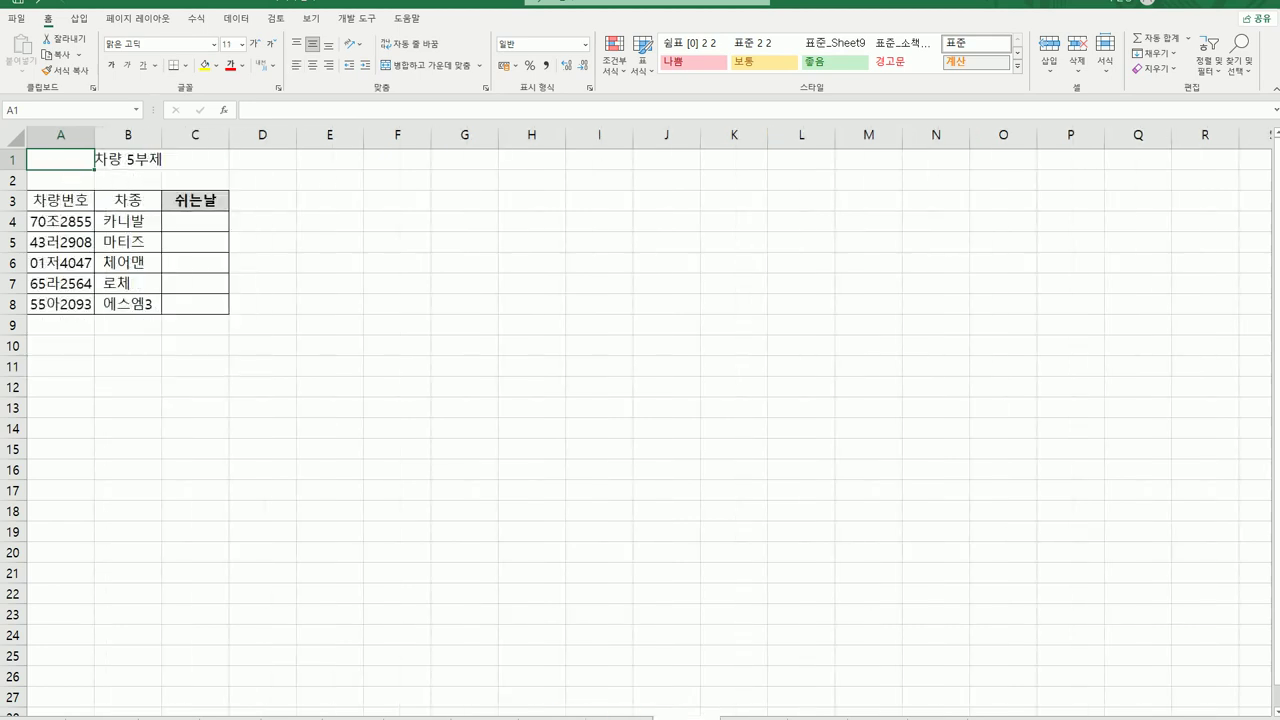
left_click(76, 221)
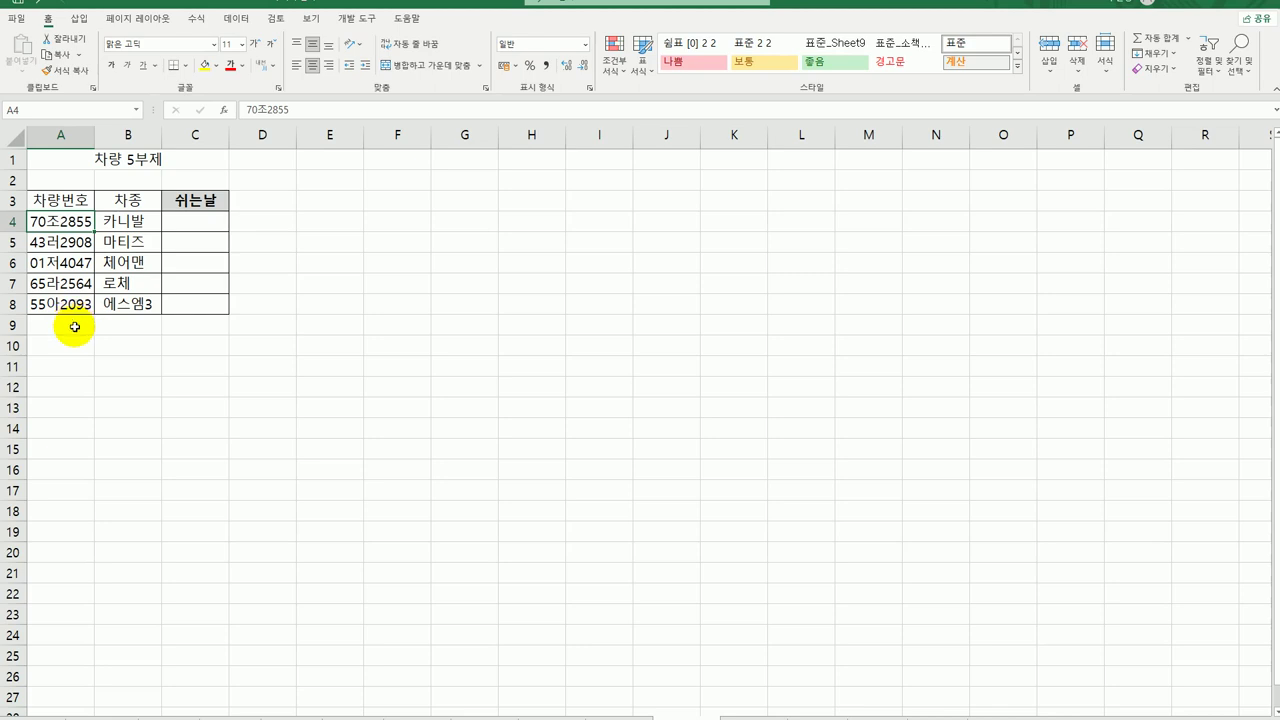
left_click(206, 226)
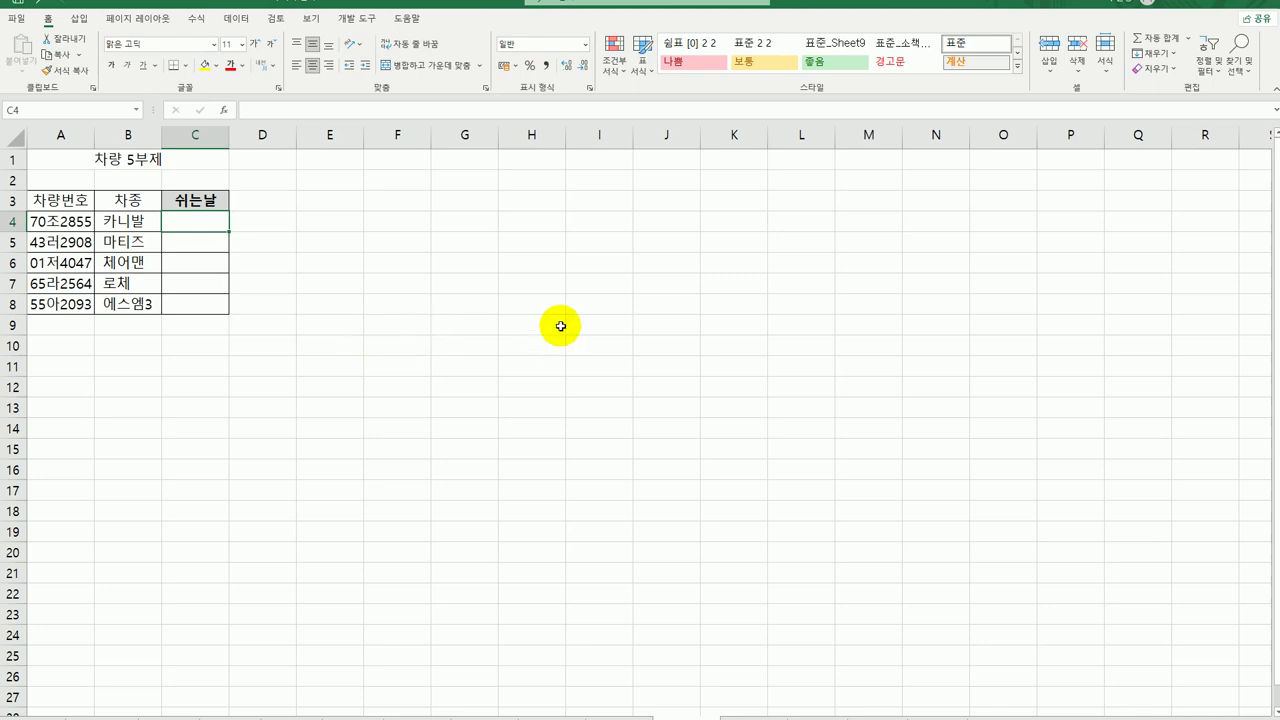
type("=ㅡㅐ")
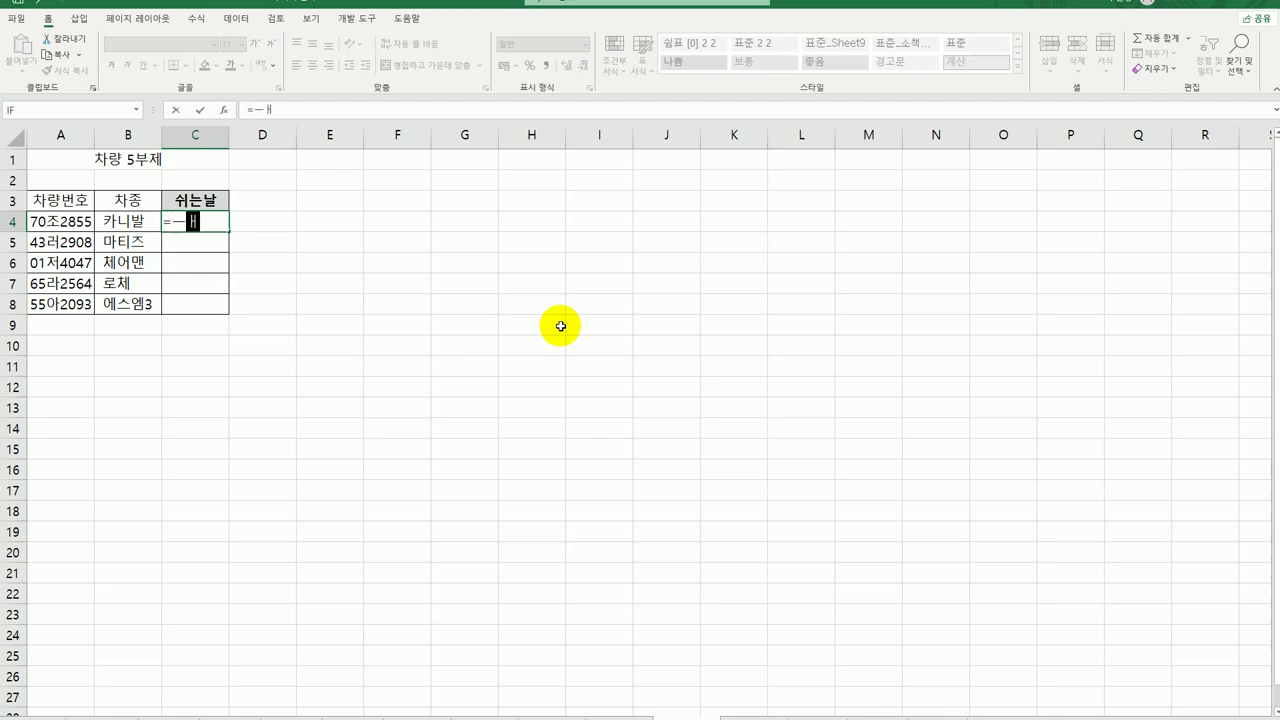
key("BackSpace")
key("BackSpace")
type("mod(")
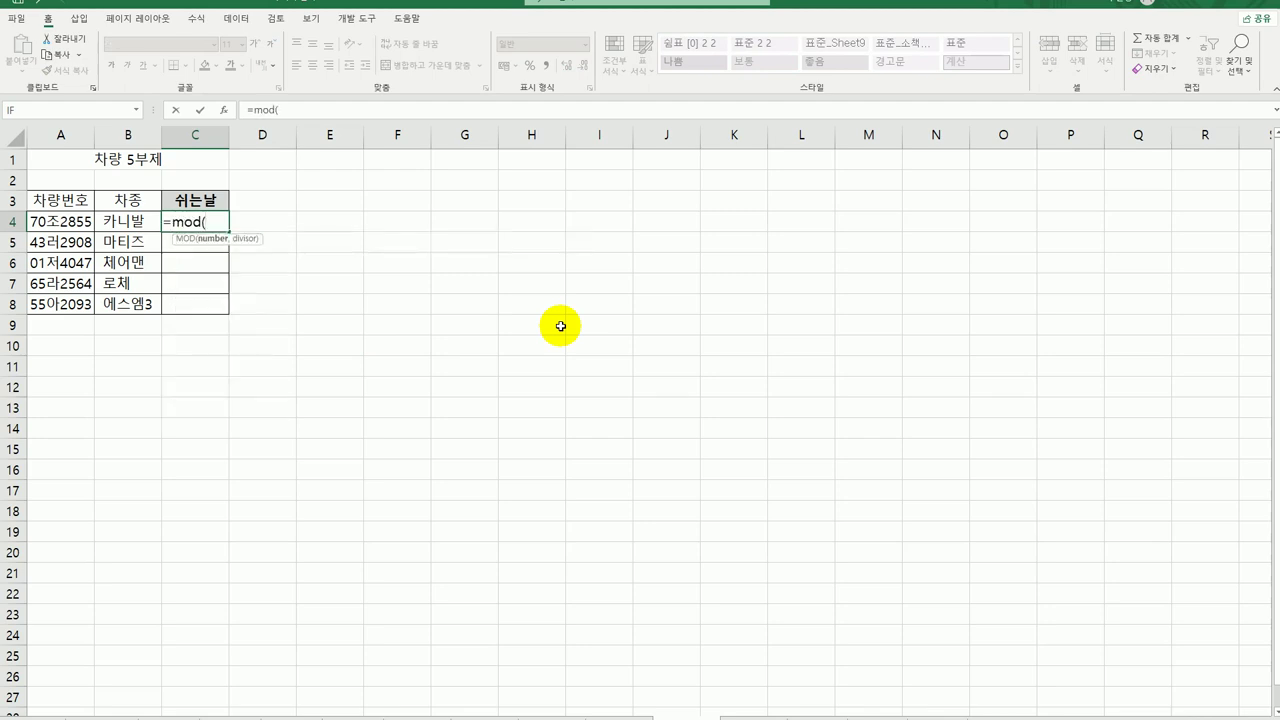
key("Escape")
Step: Enter a RIGHT formula in C4 that extracts the last 1 character of the 차량번호 in A4
type("=ri")
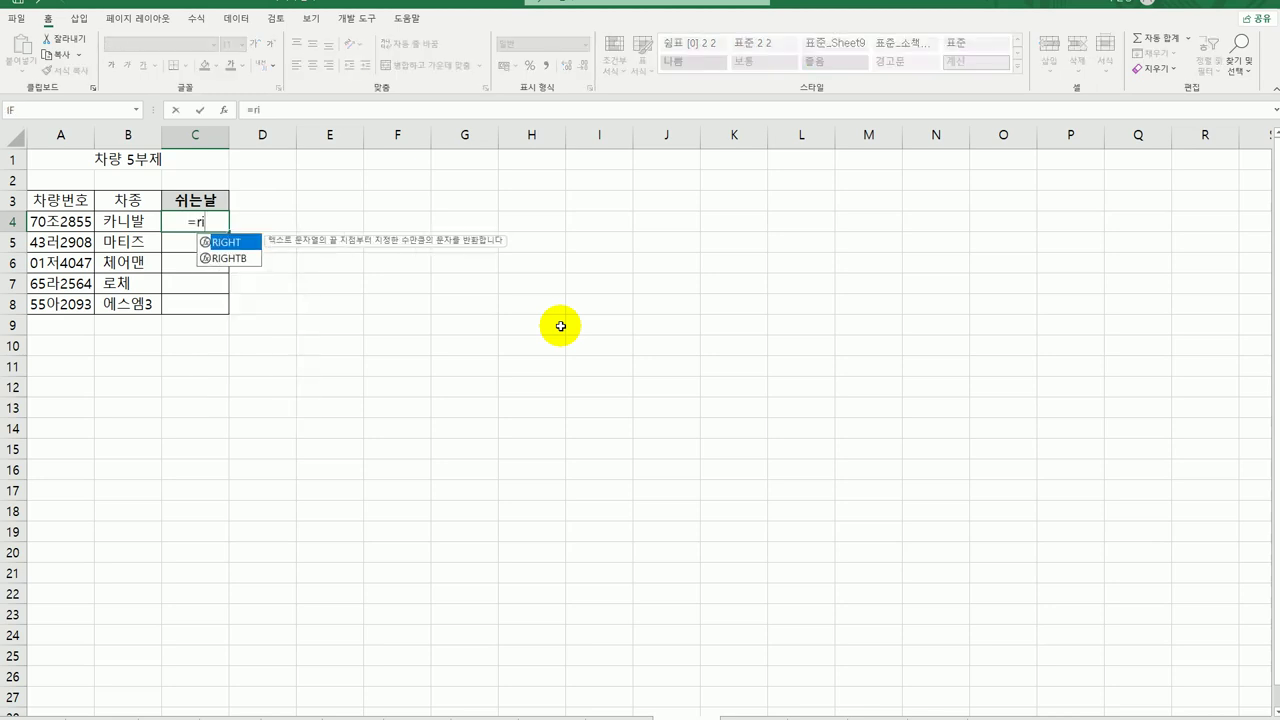
key("Tab")
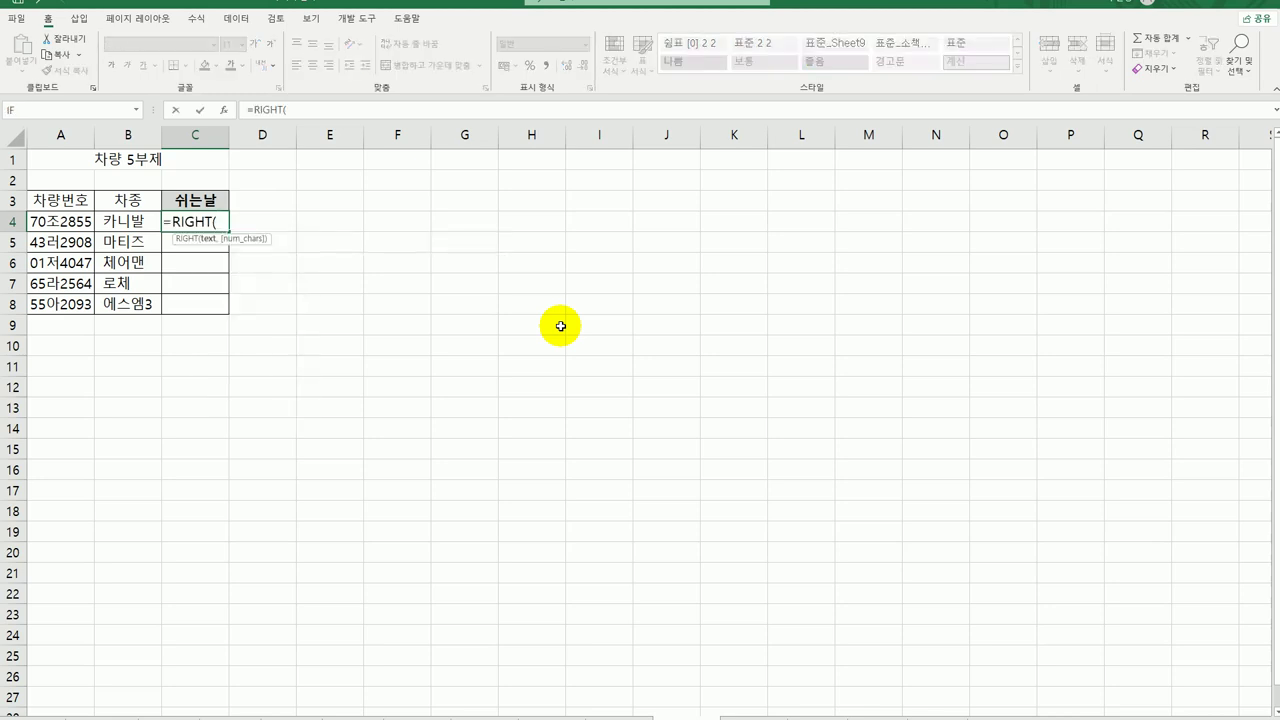
left_click(82, 221)
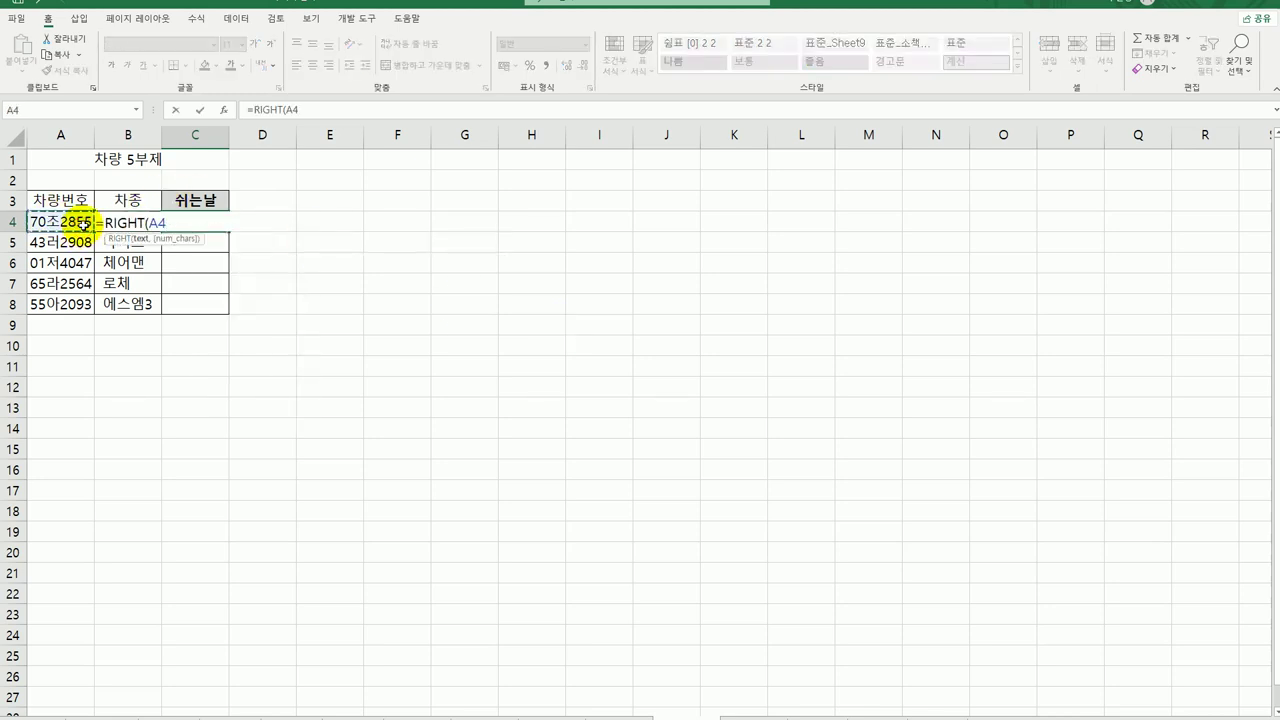
type(",1")
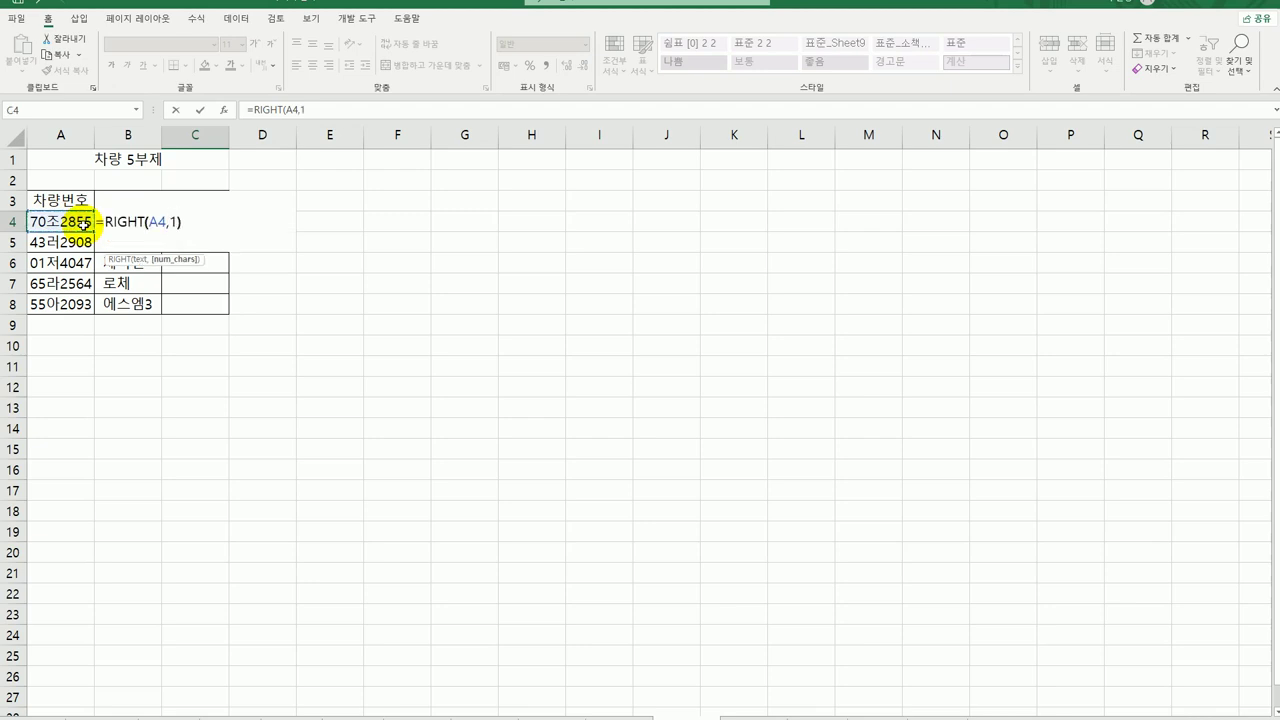
key("Return")
Step: Fill the RIGHT formula down the 쉬는날 column to C8 and reselect C4
left_click(220, 230)
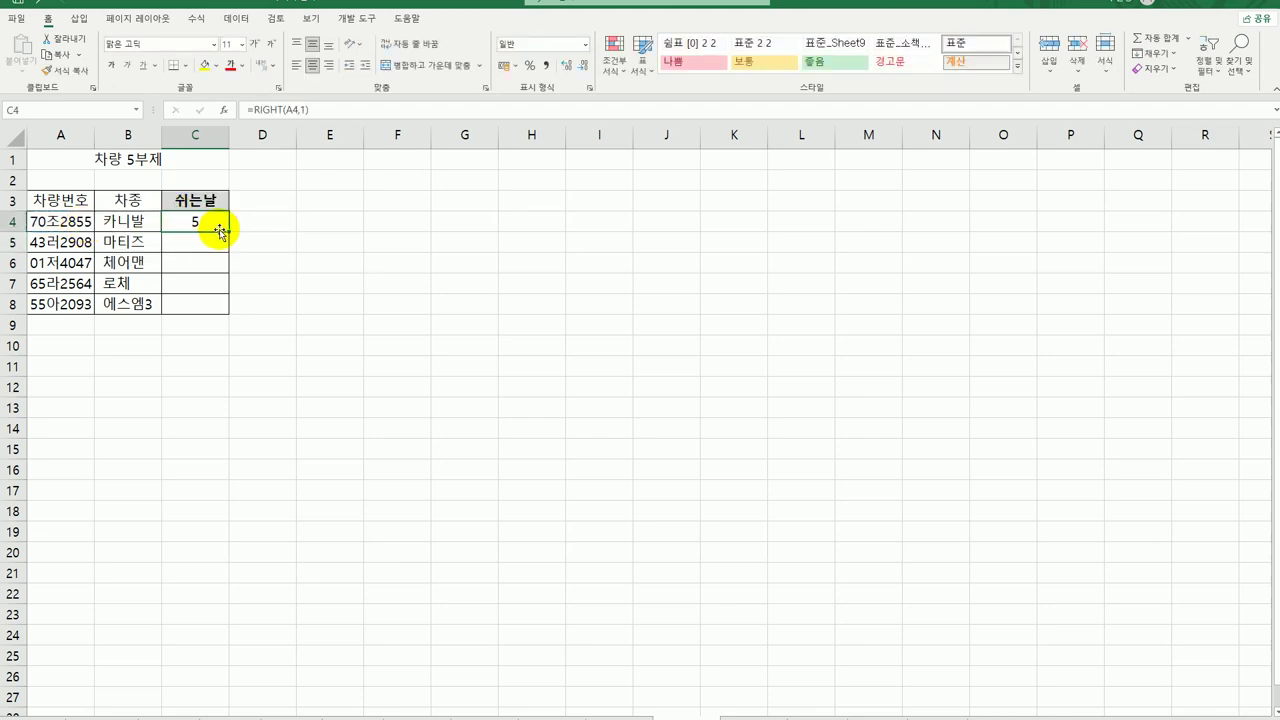
left_click_drag(220, 230, 222, 316)
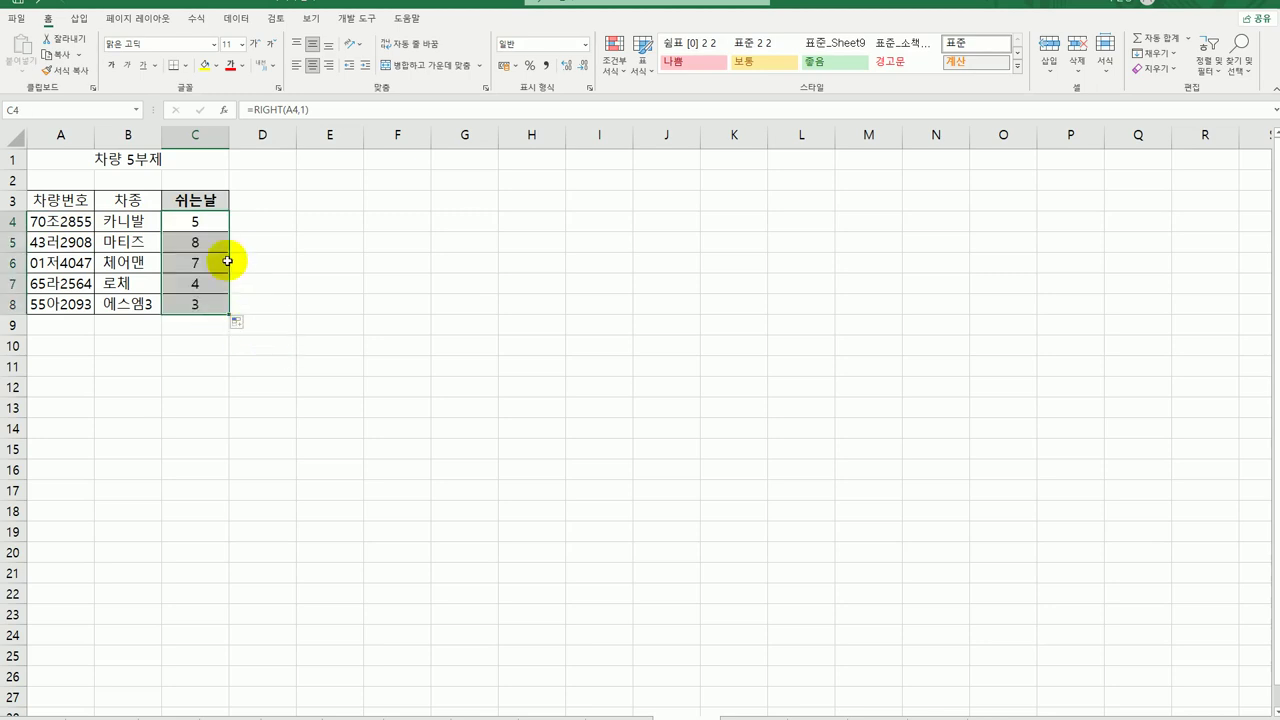
left_click(190, 219)
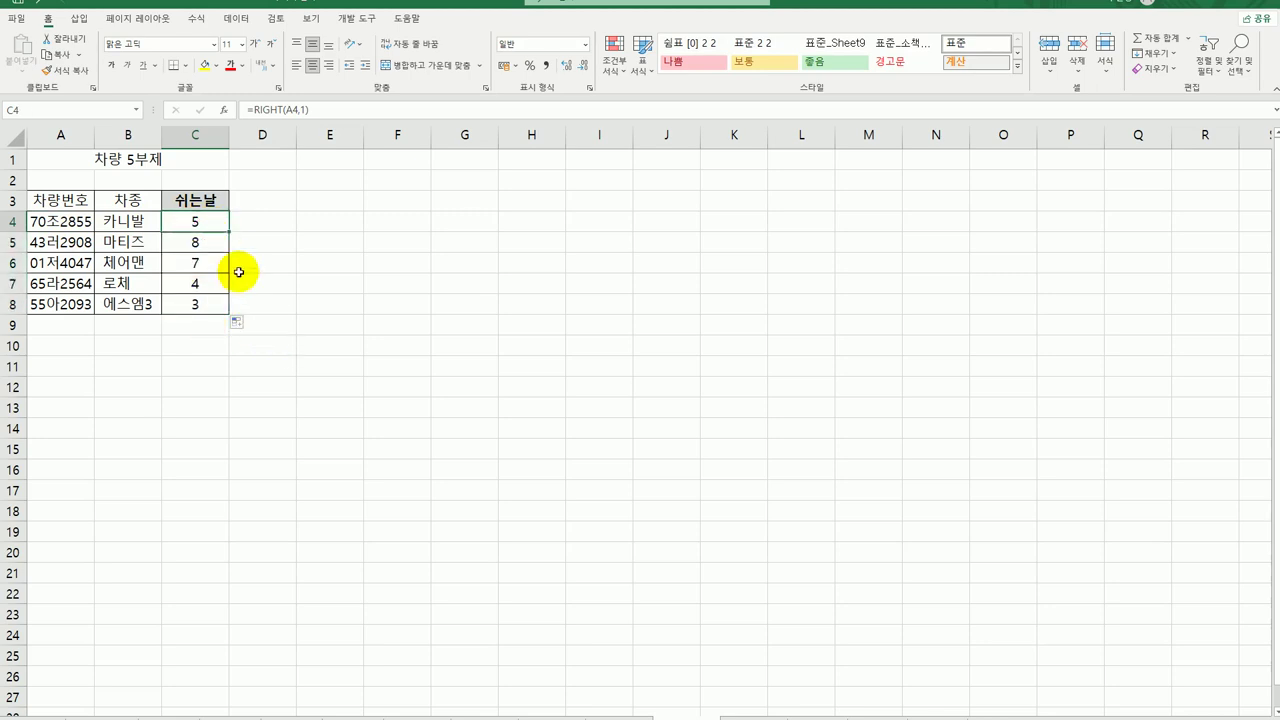
Step: Wrap the RIGHT formula in C4 in a MOD function with divisor 5, and fill it down to C8
double_click(200, 220)
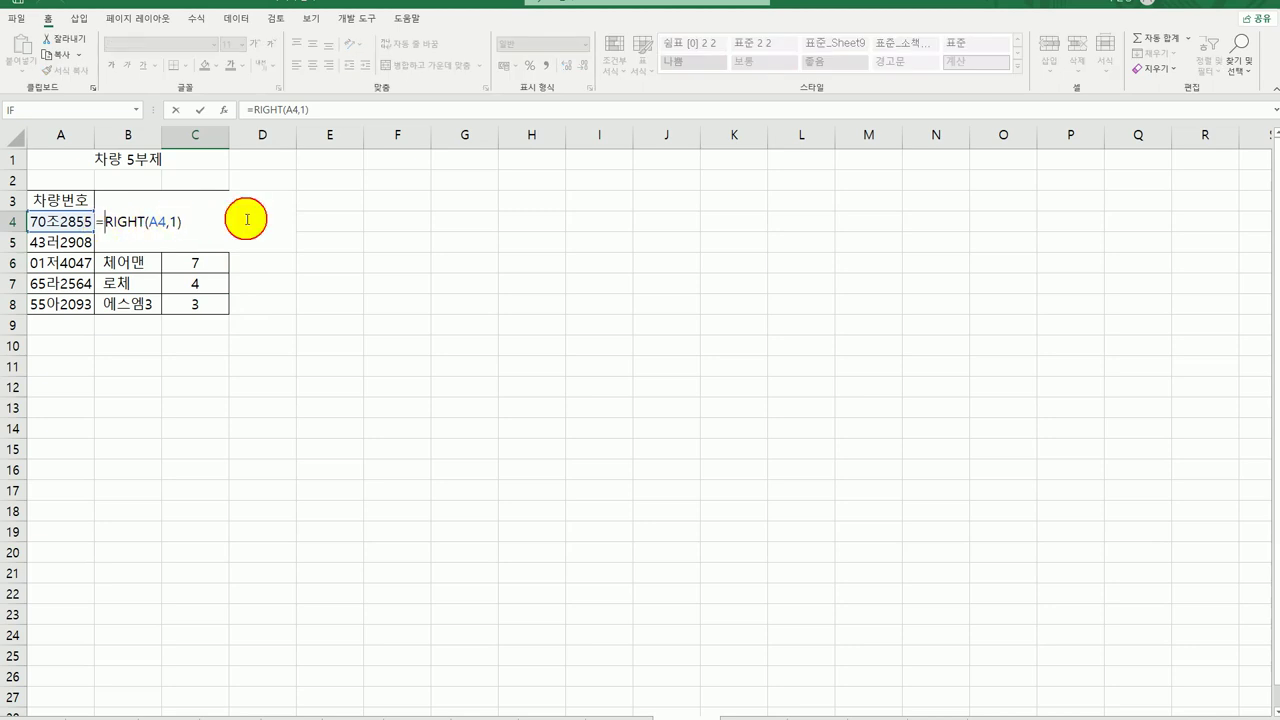
type("mod")
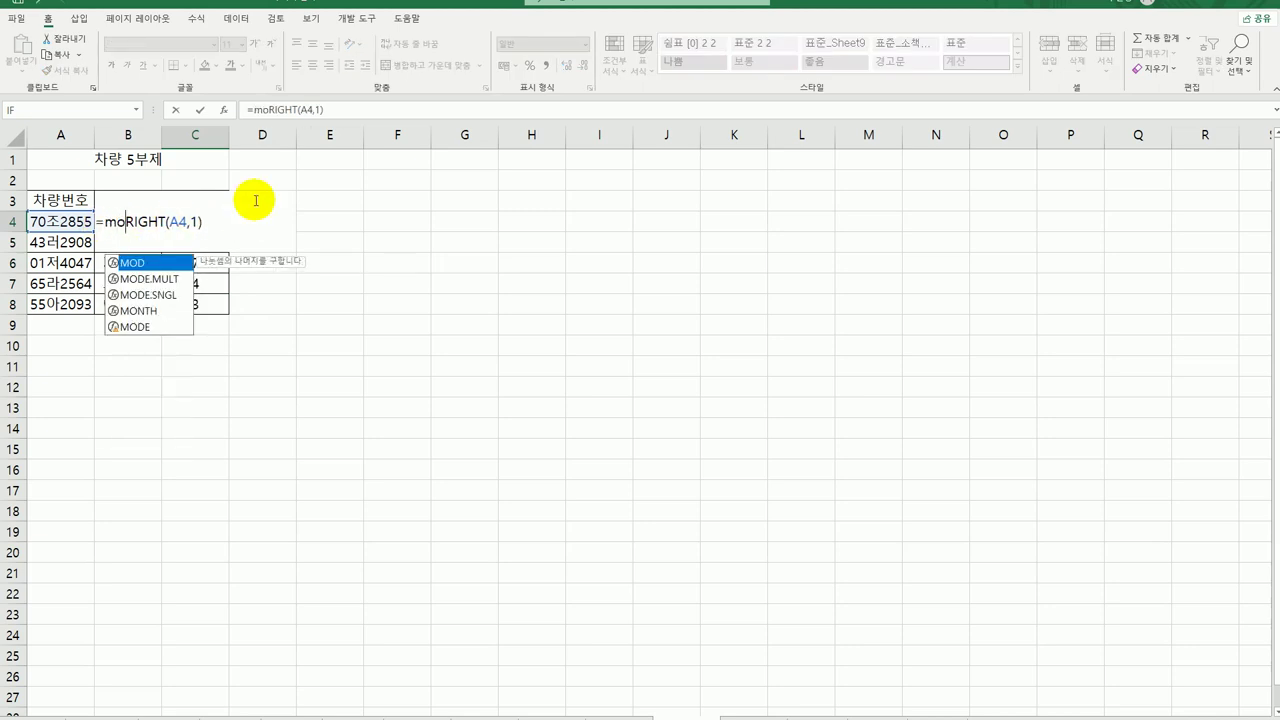
type("(")
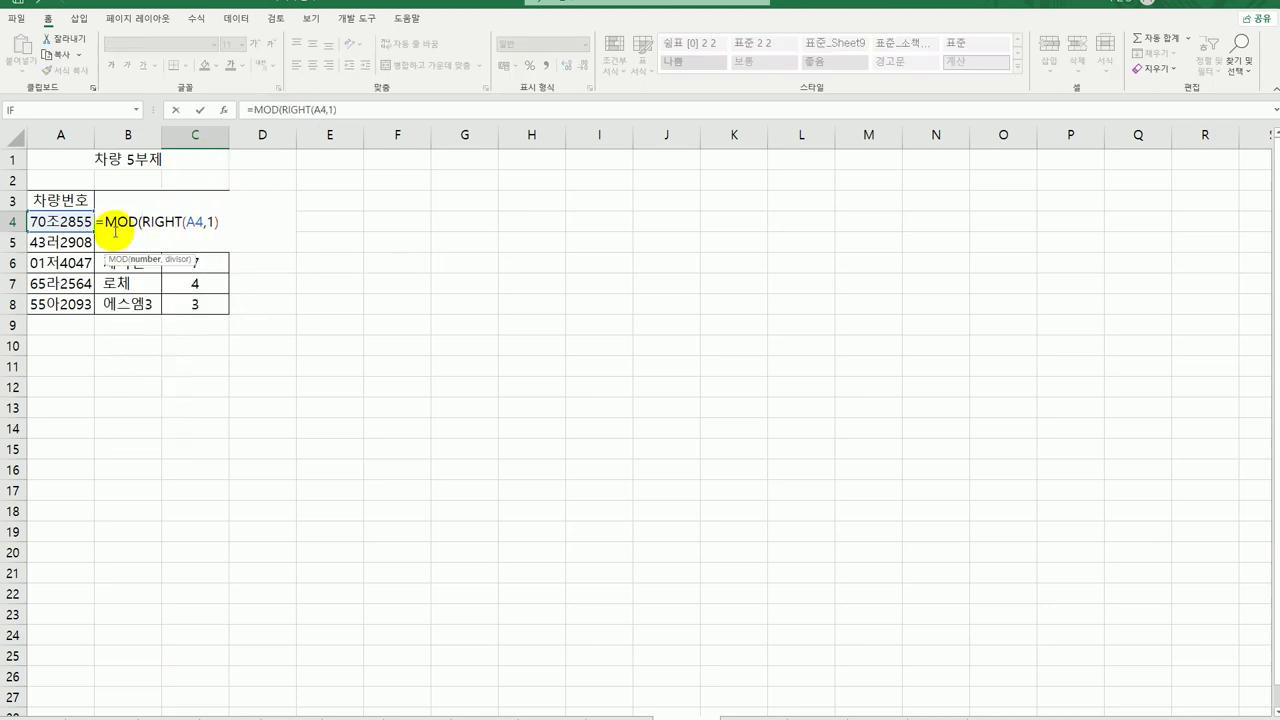
left_click(222, 110)
left_click(486, 253)
type("5")
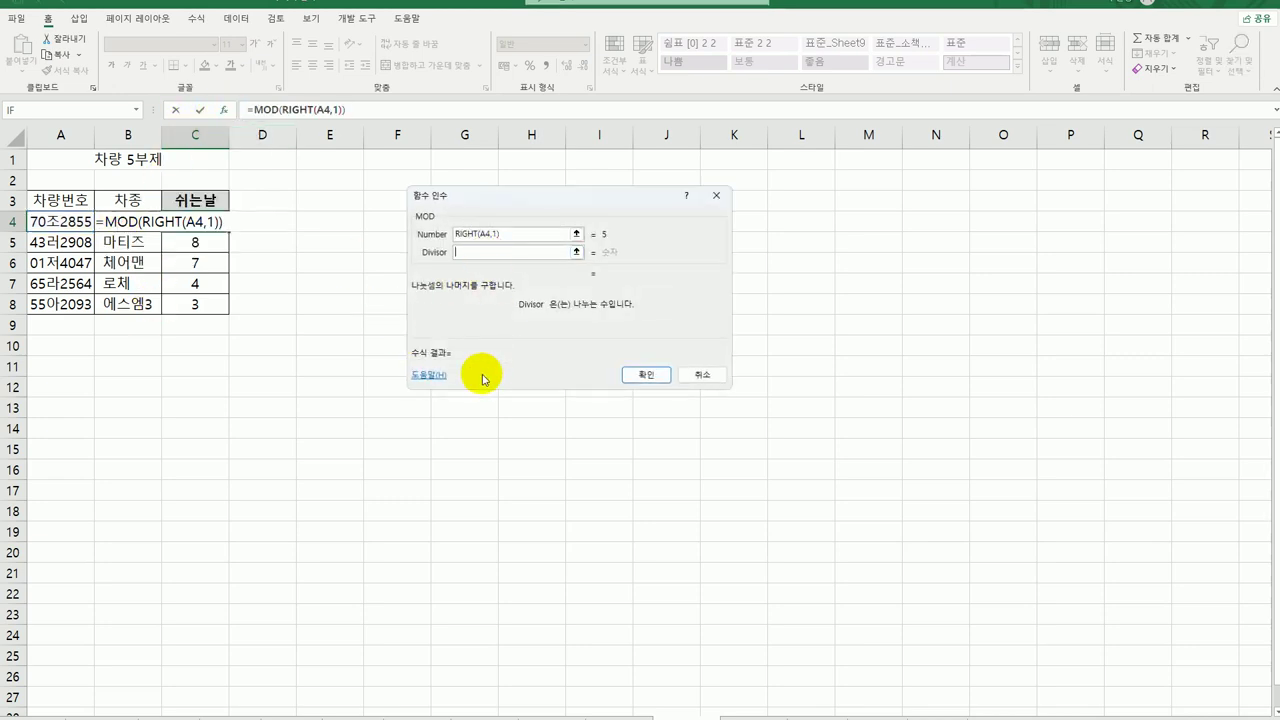
left_click(643, 375)
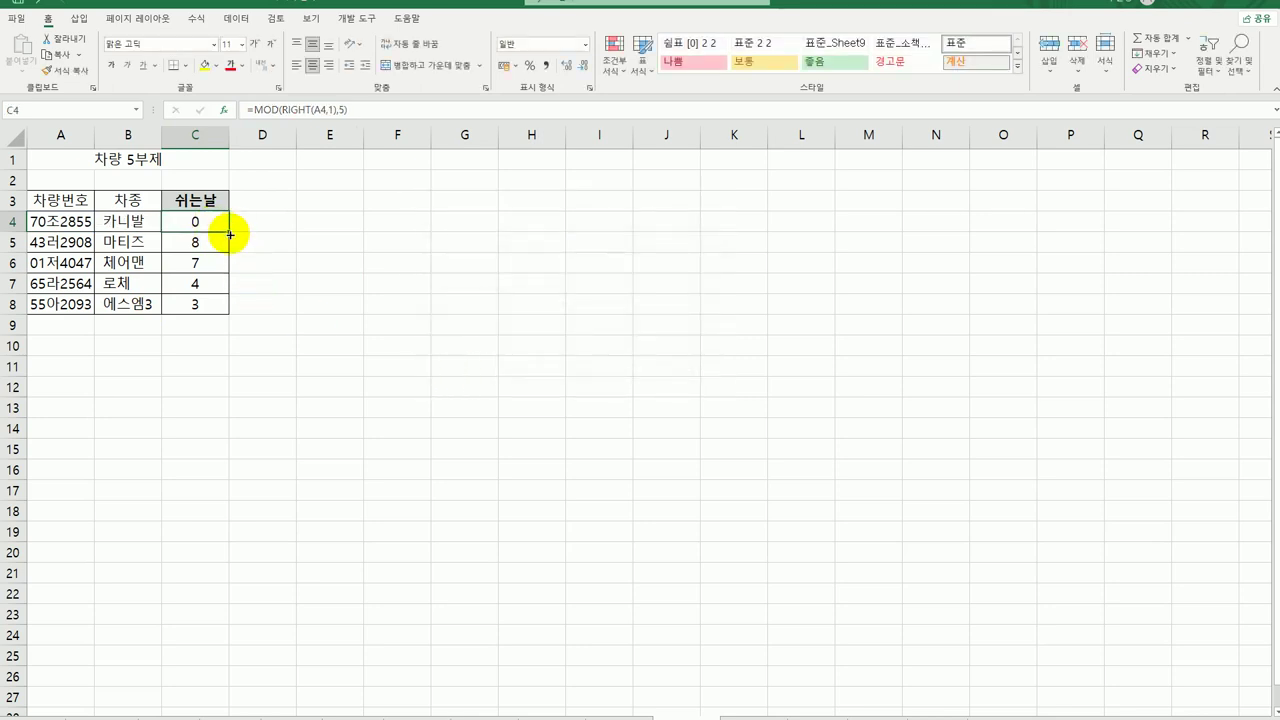
left_click_drag(230, 230, 252, 310)
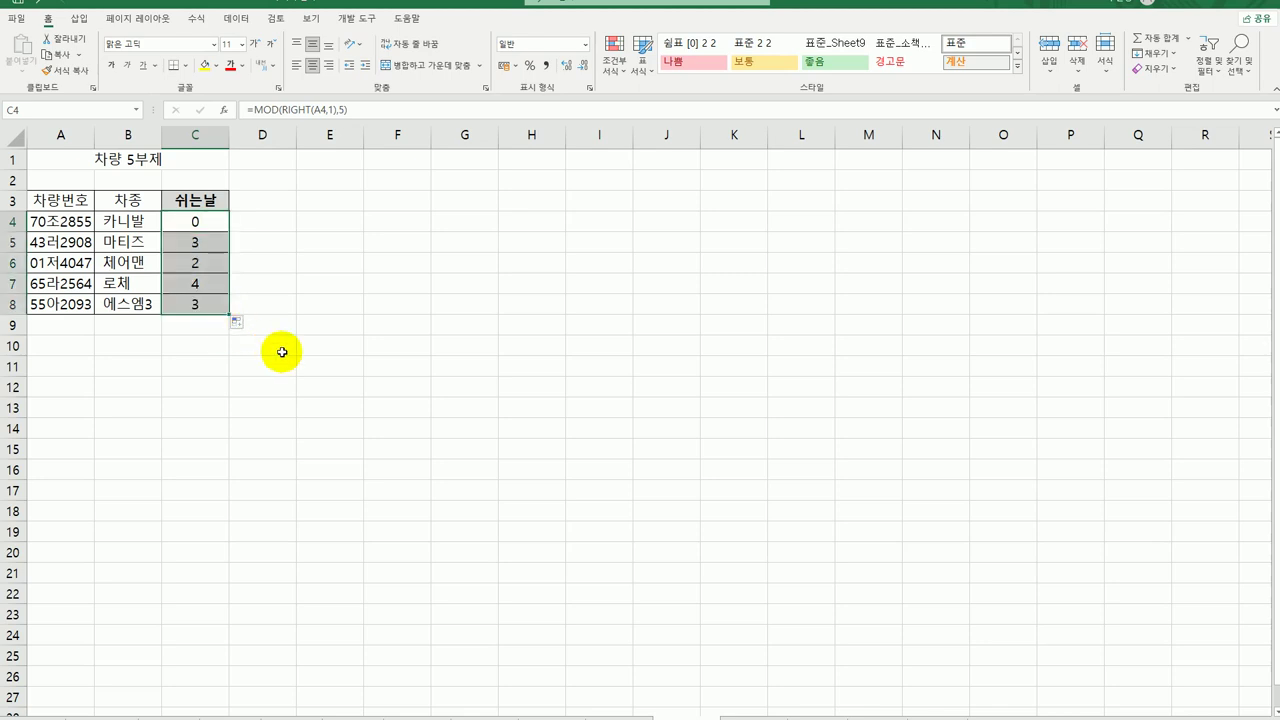
Step: Wrap C4's MOD formula in an IF that tests whether the remainder equals 1 and returns "월" when true
double_click(186, 218)
left_click(100, 222)
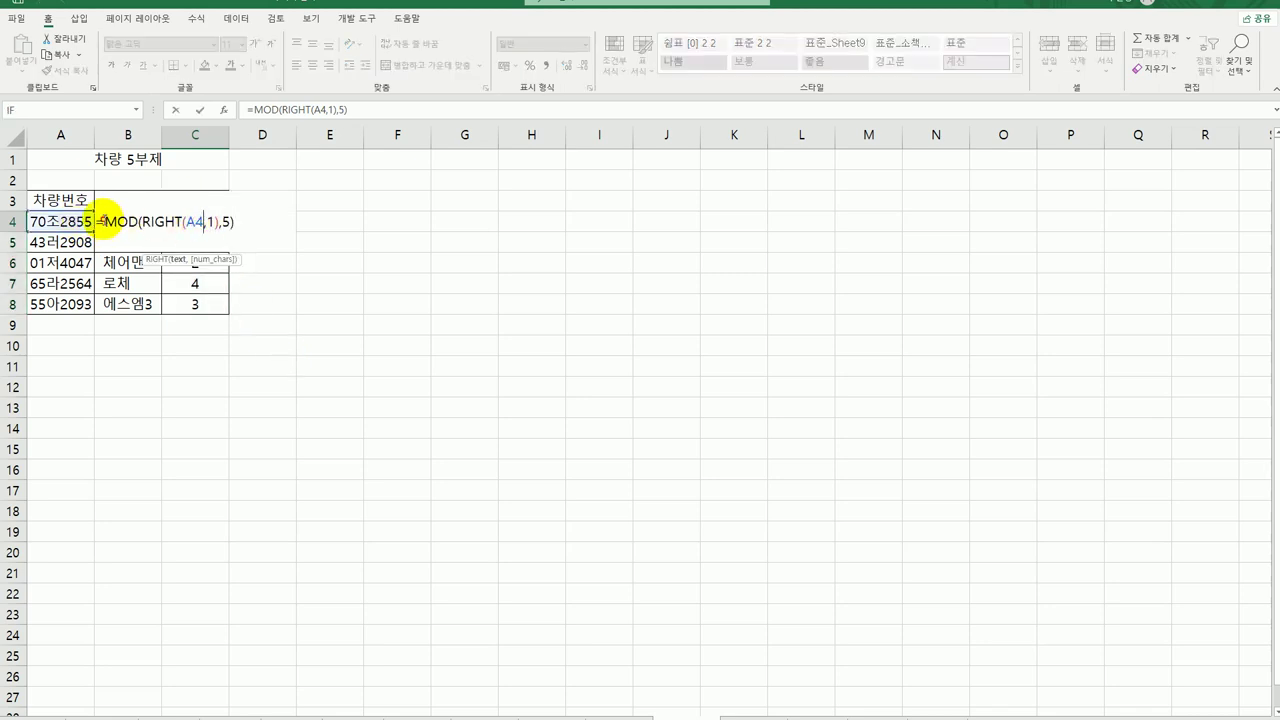
type("if")
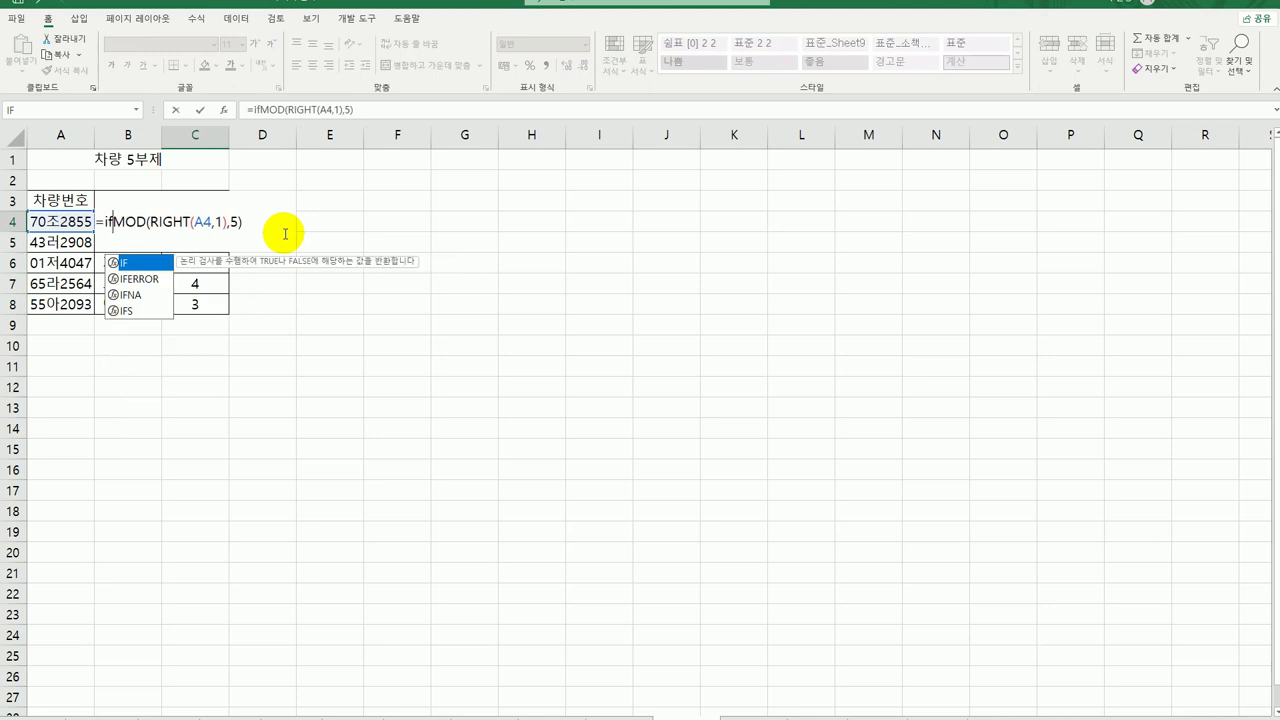
key("Tab")
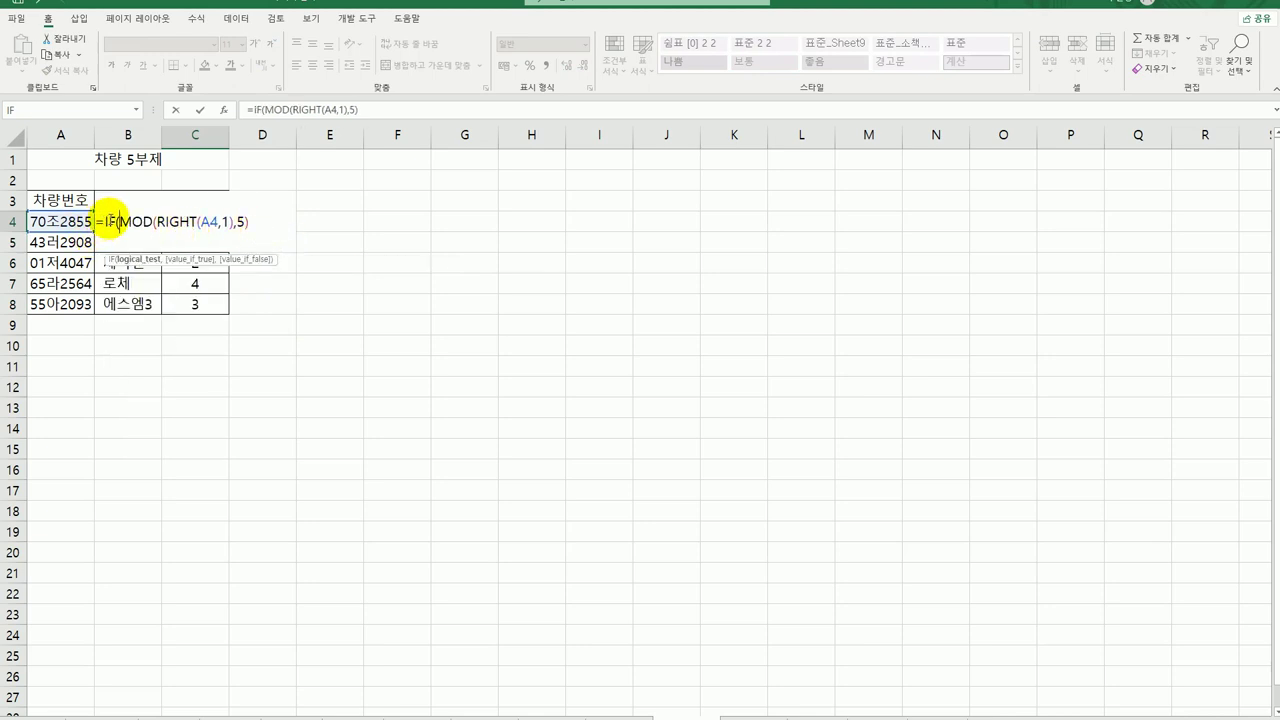
left_click(223, 109)
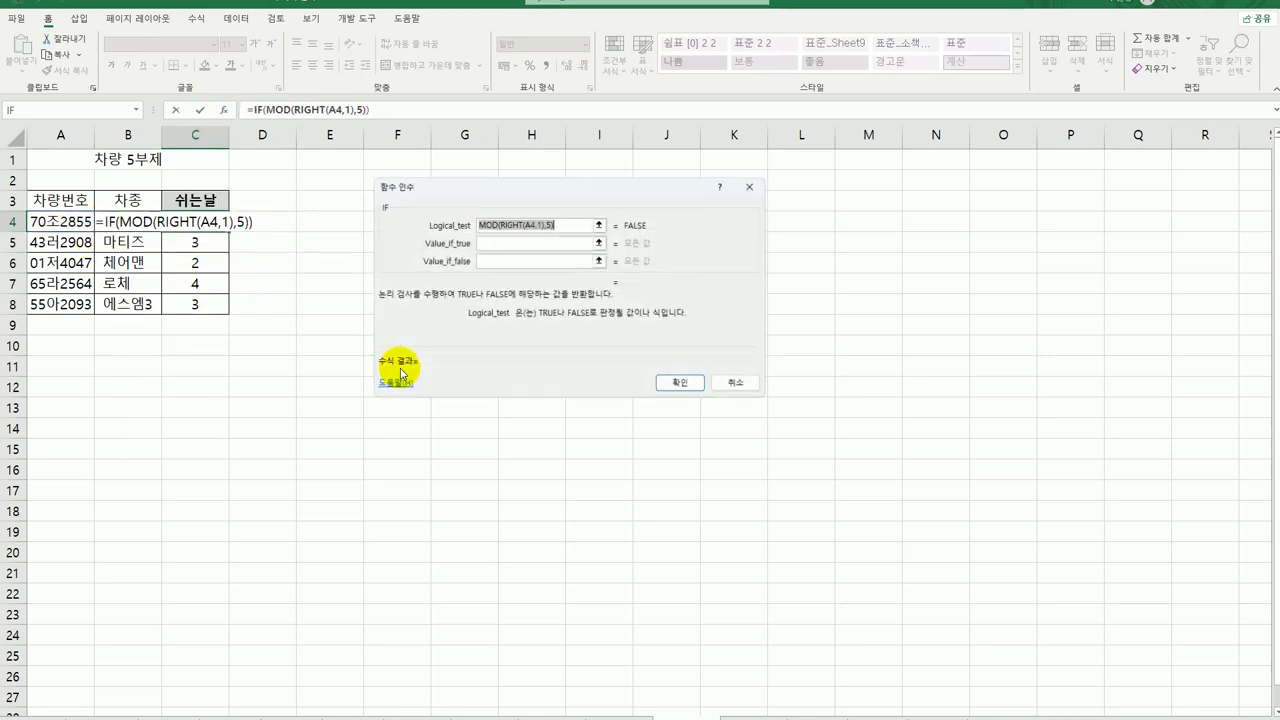
left_click(566, 222)
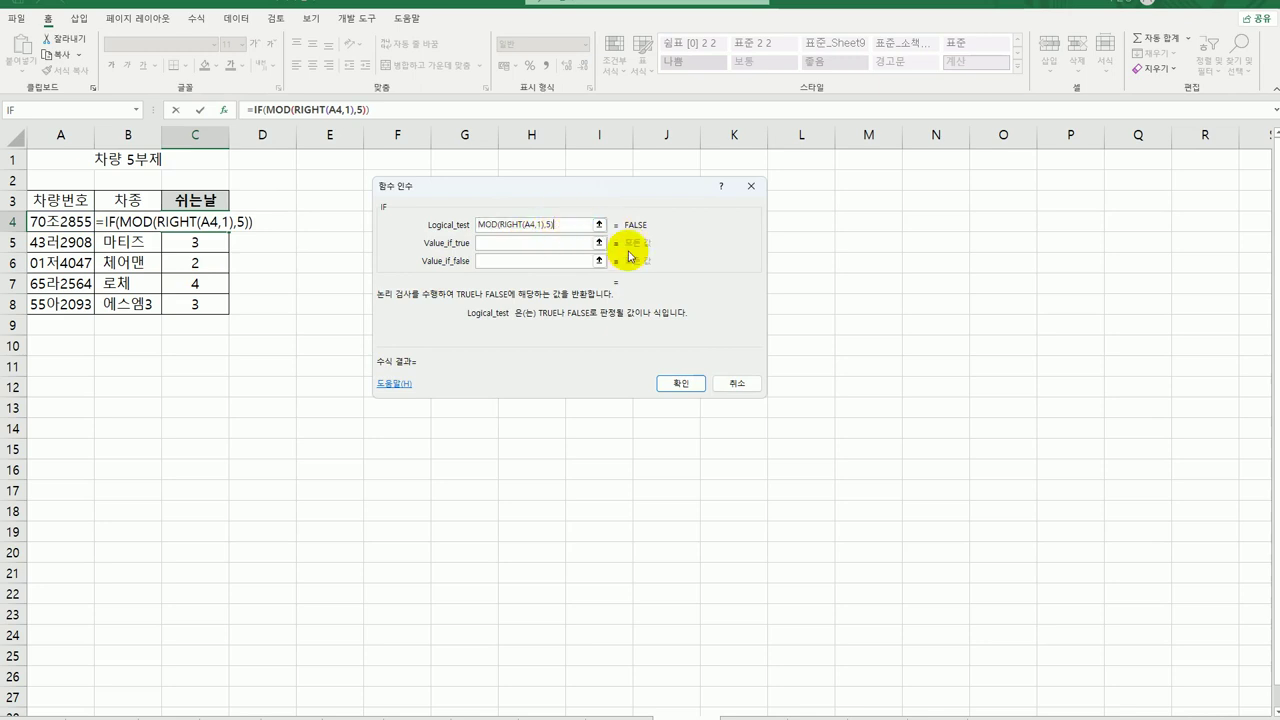
type("=1")
left_click(505, 243)
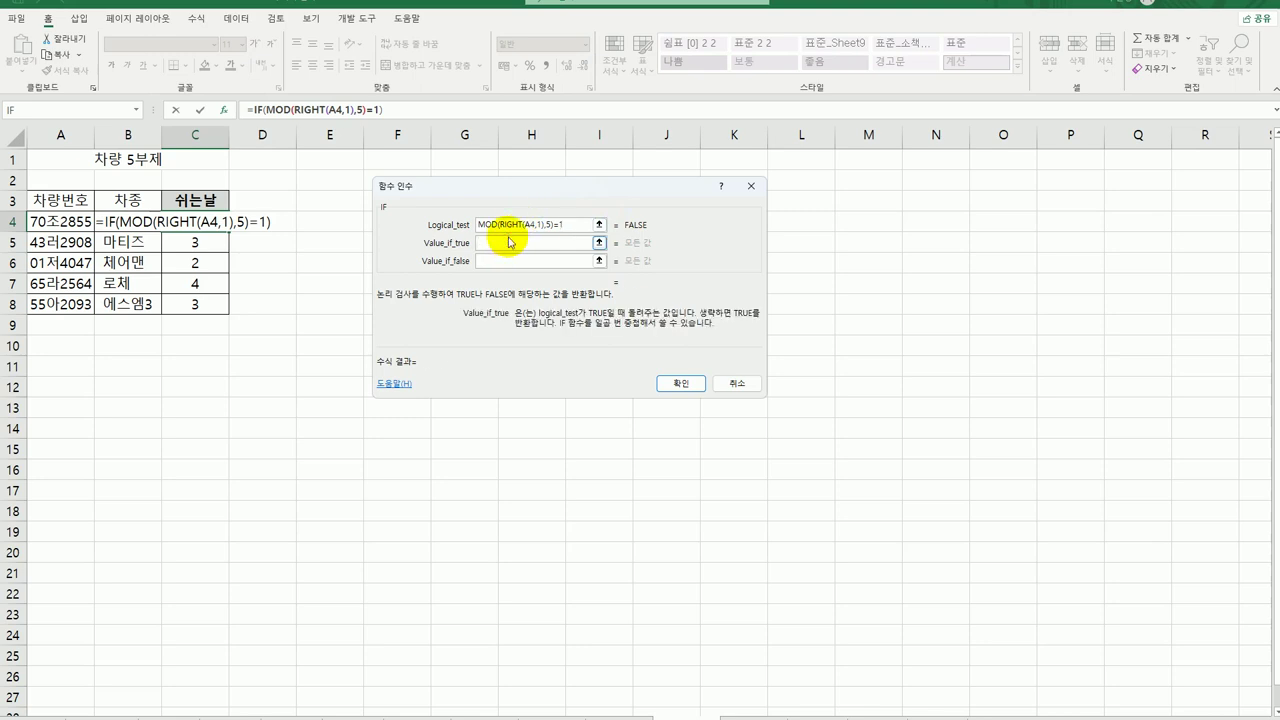
type("월")
left_click(493, 261)
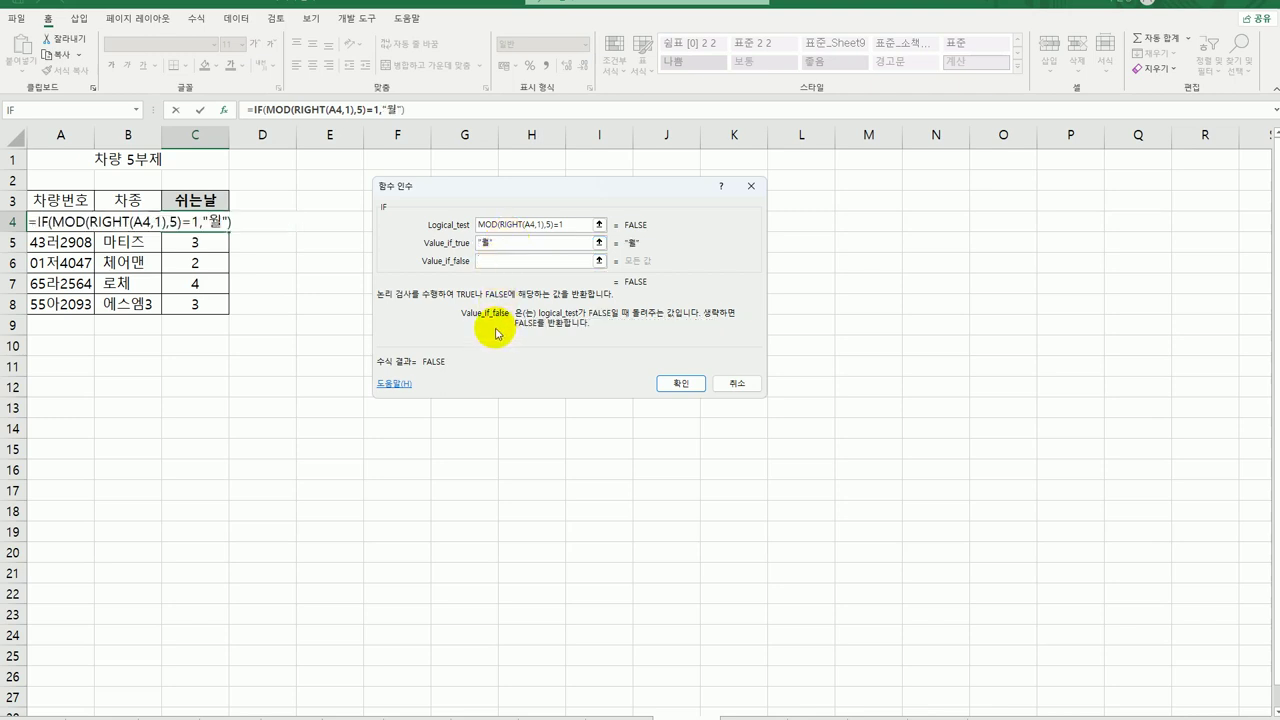
Step: Nest a second IF as the false value, reusing the copied MOD test with =2 and returning "화" when true
left_click_drag(560, 224, 449, 228)
key("ctrl+c")
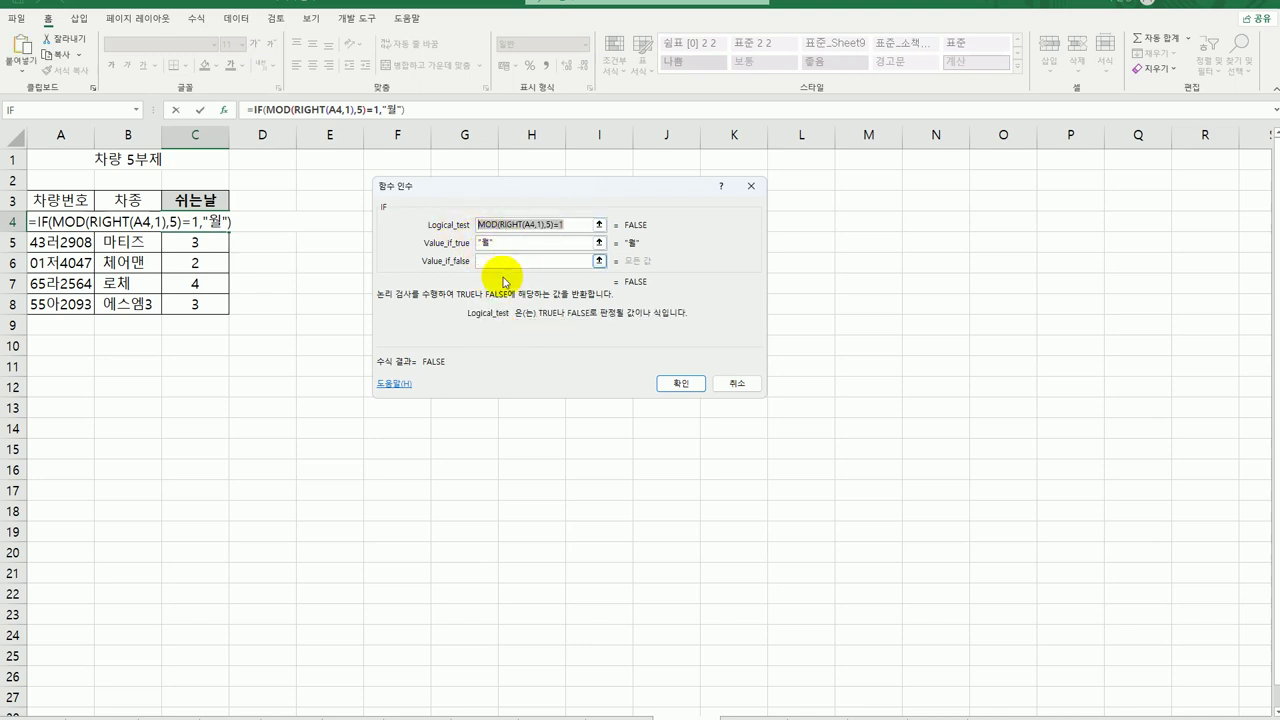
left_click(500, 261)
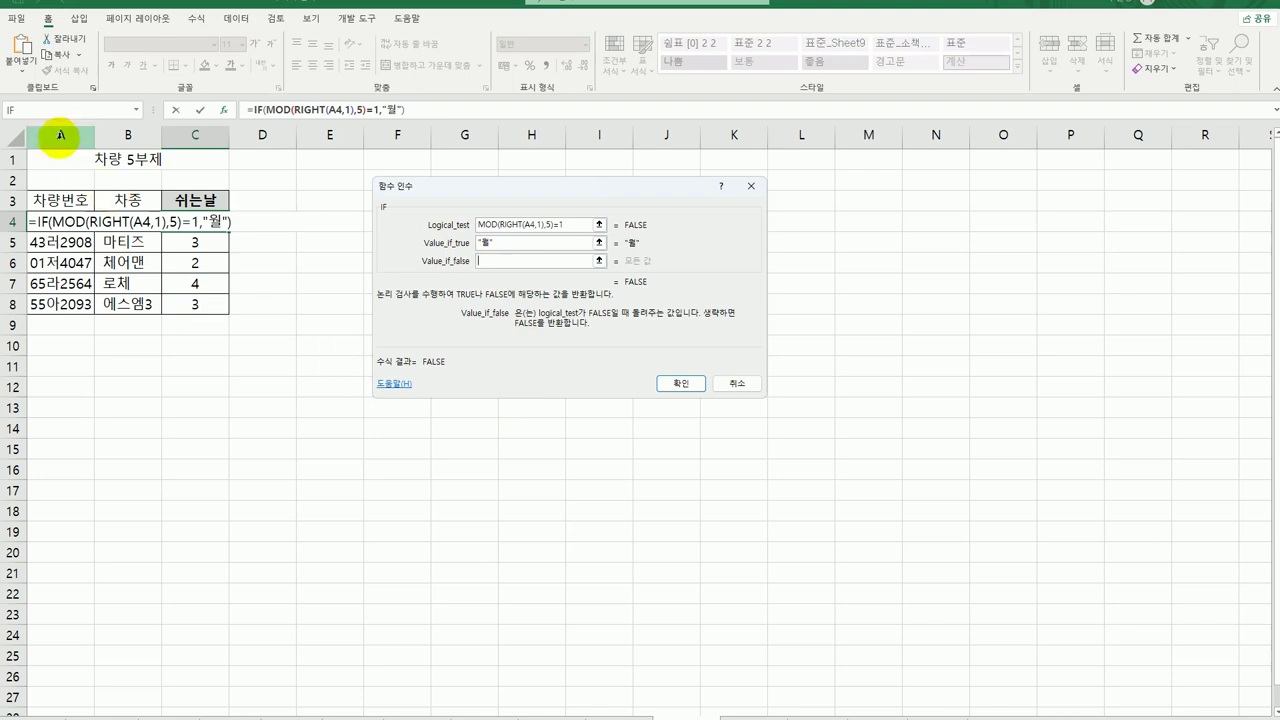
left_click(45, 110)
key("ctrl+v")
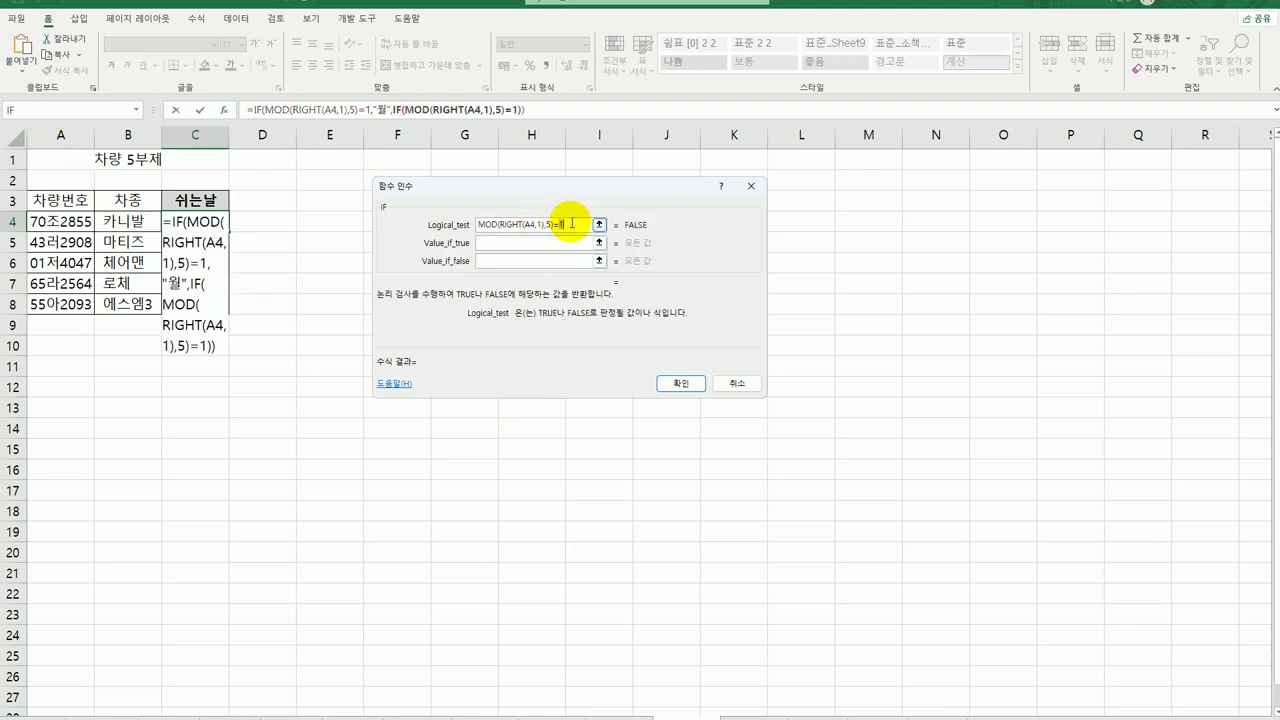
type("2")
left_click(541, 242)
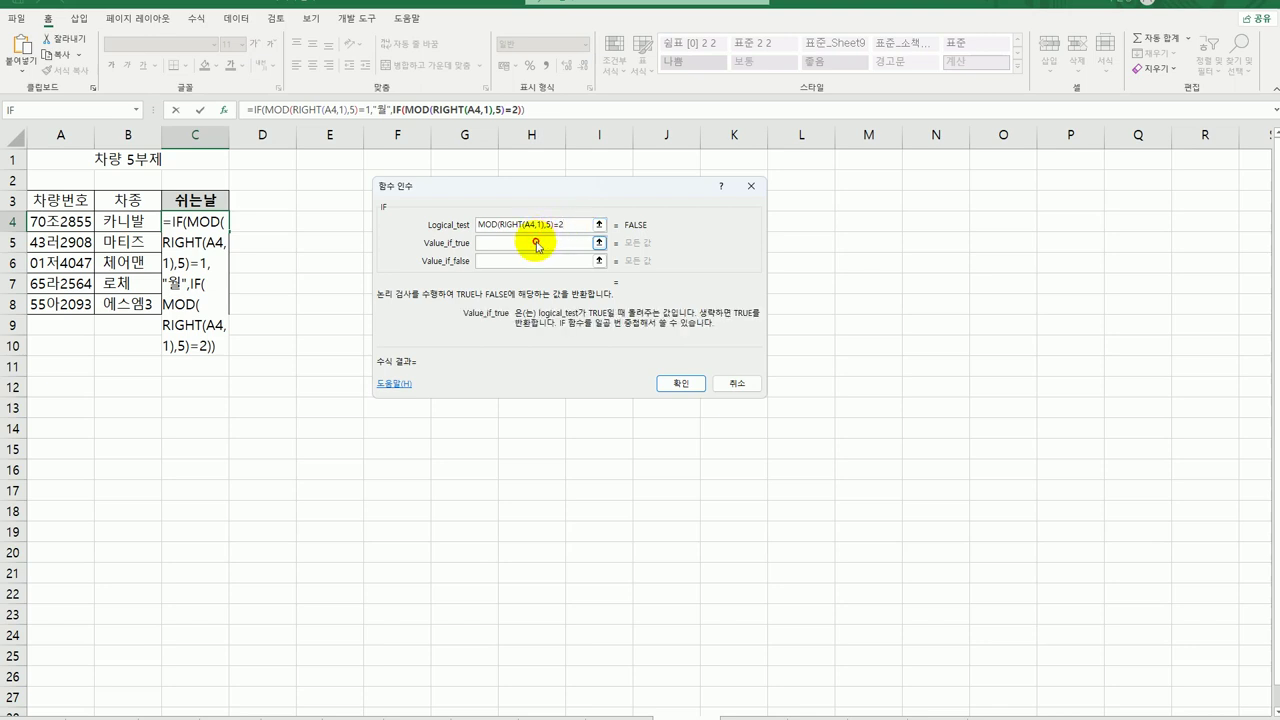
type("화")
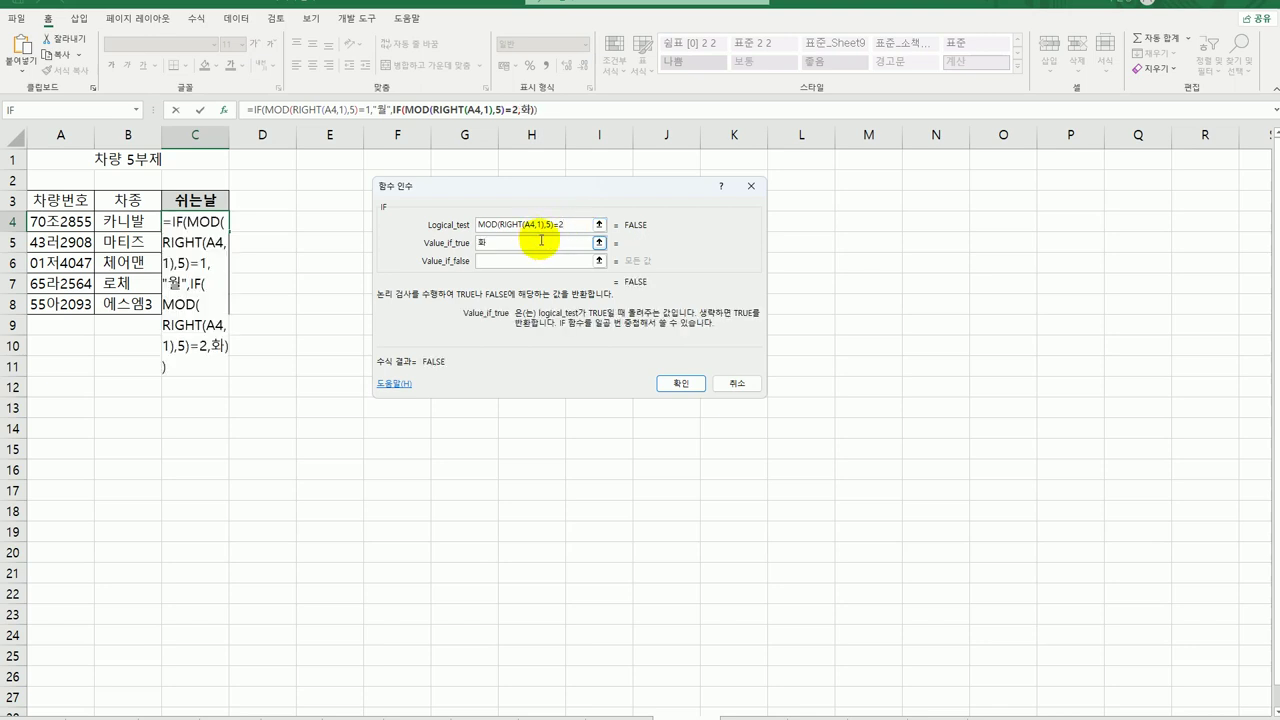
key("Tab")
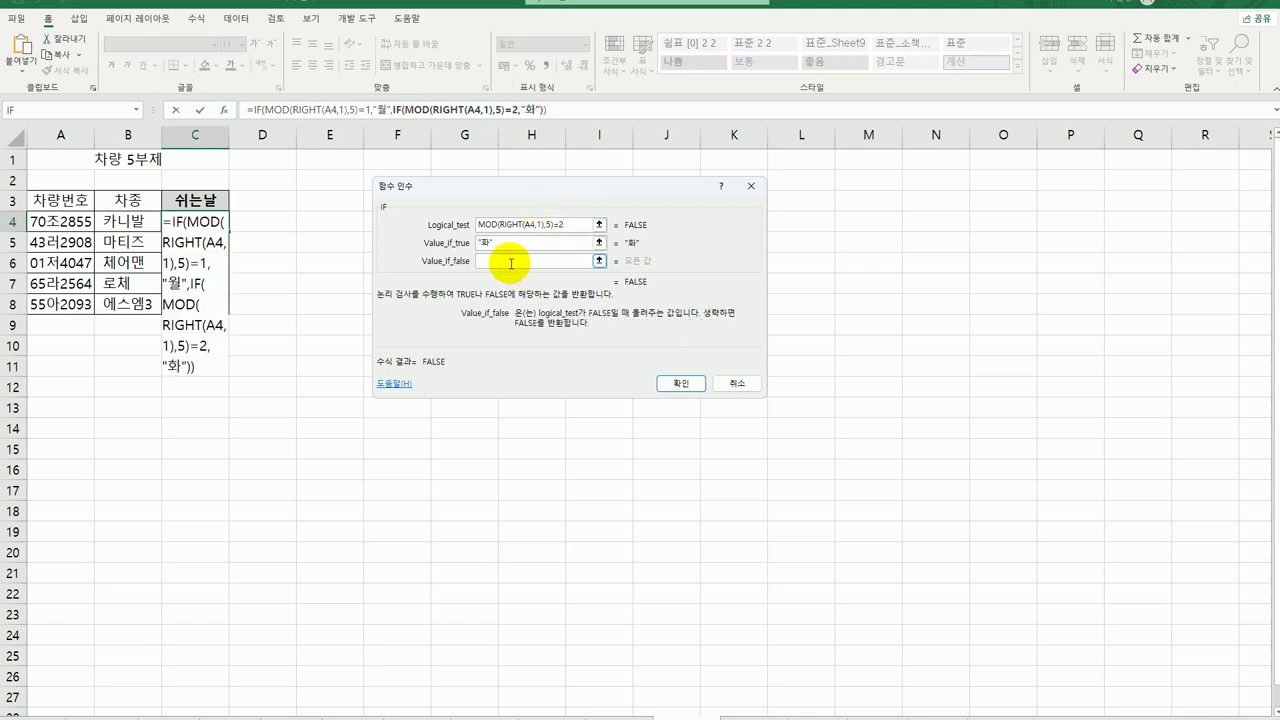
Step: Nest a third IF as the false value, reusing the MOD test with =3 and returning "수" when true
left_click(40, 109)
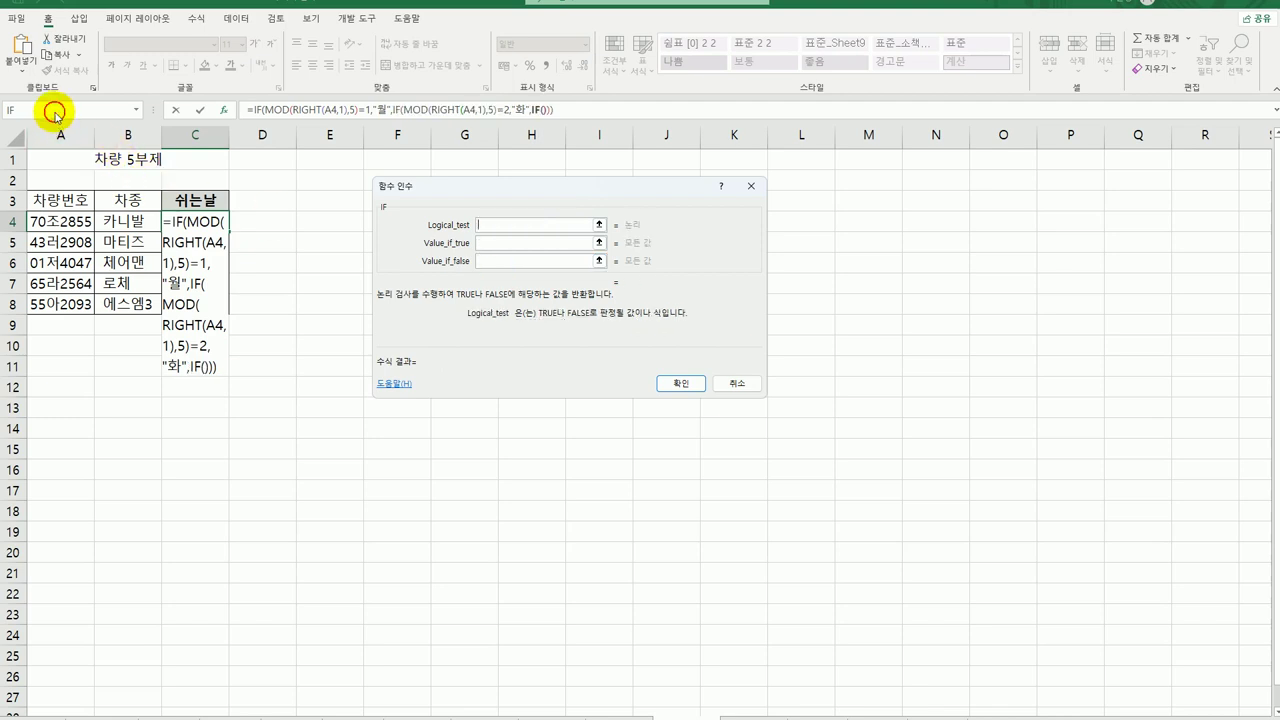
key("ctrl+v")
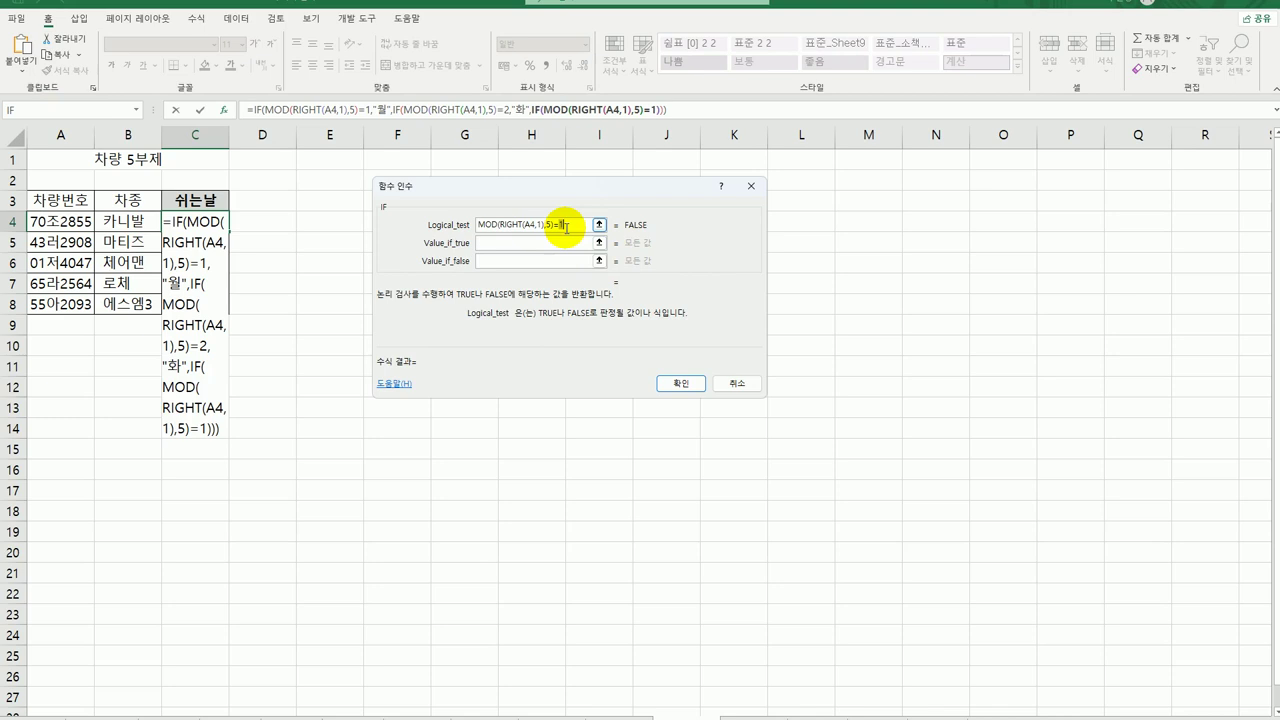
type("3")
left_click(565, 241)
type("ㅅ")
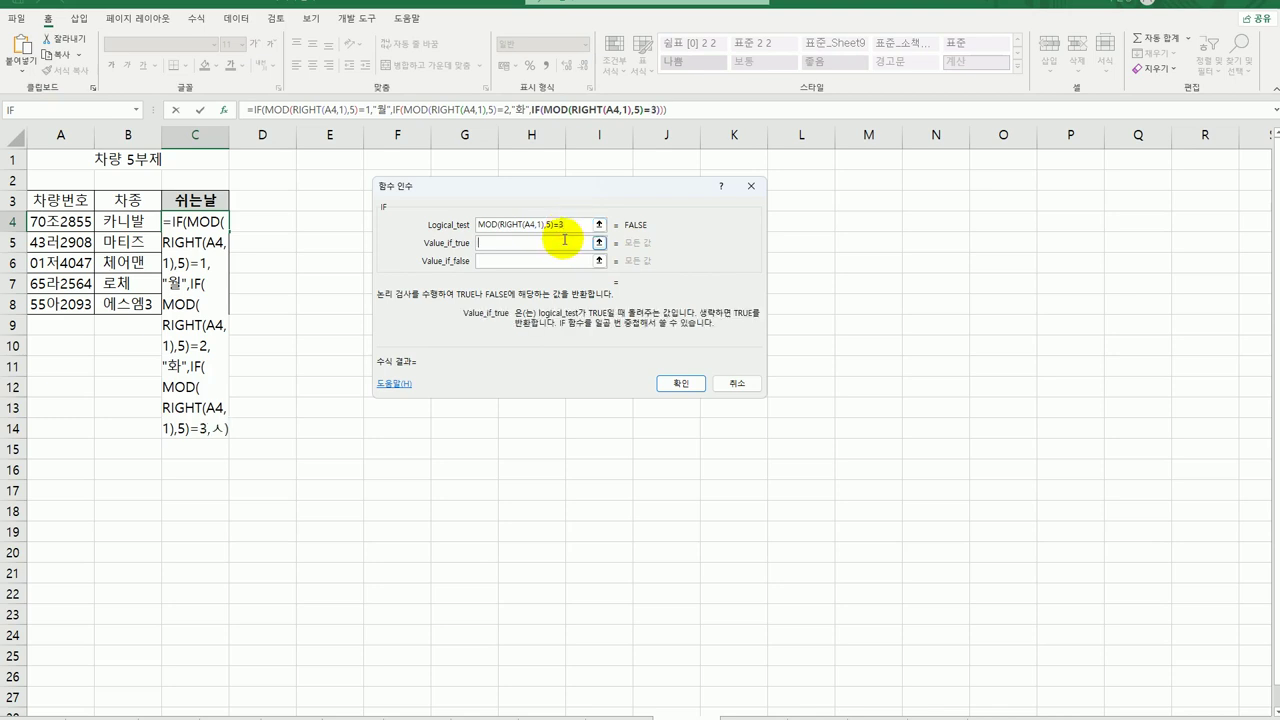
type("ㅜ")
key("Tab")
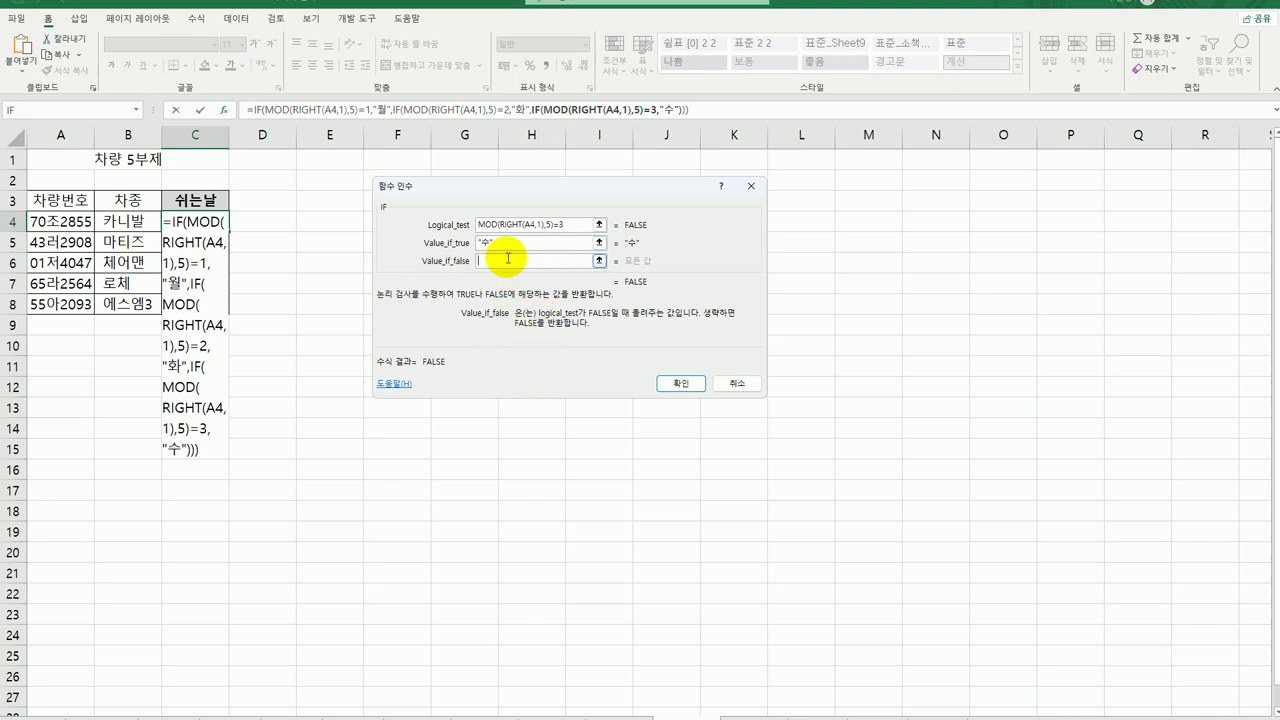
Step: Nest a fourth IF testing the MOD result =4, returning "목" when true and "금" when false, and complete C4's formula
left_click(18, 110)
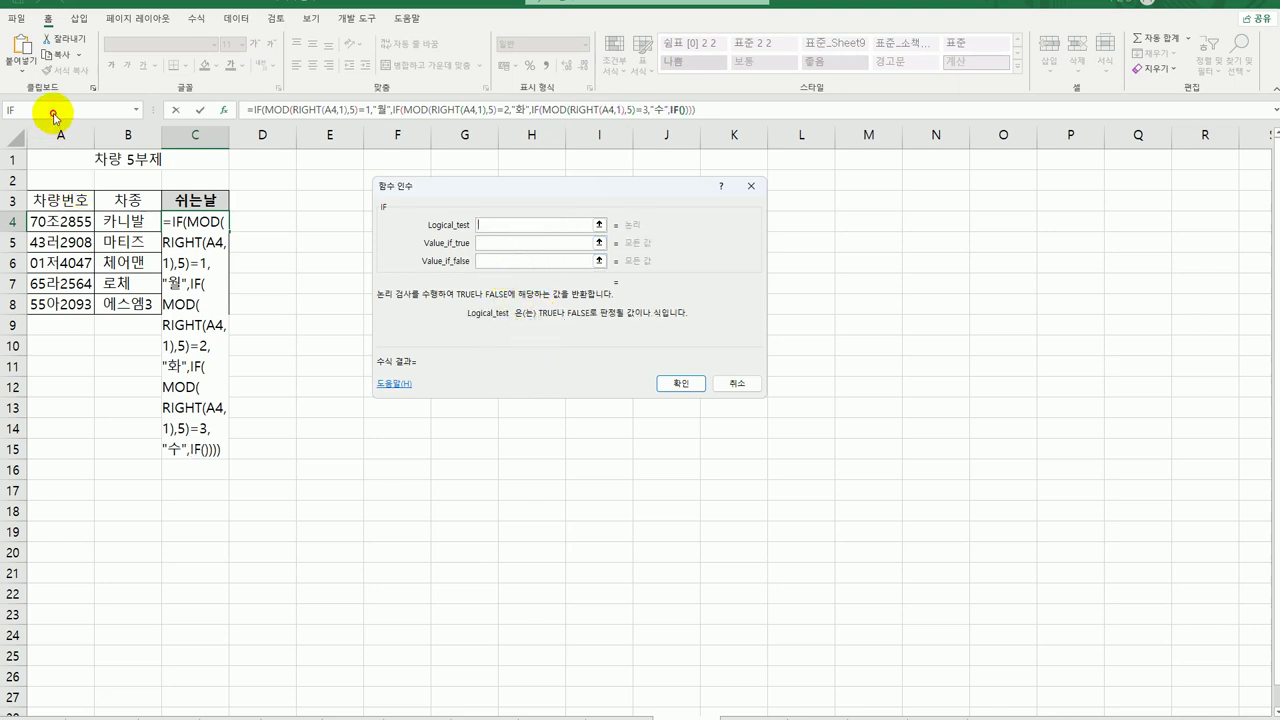
key("ctrl+v")
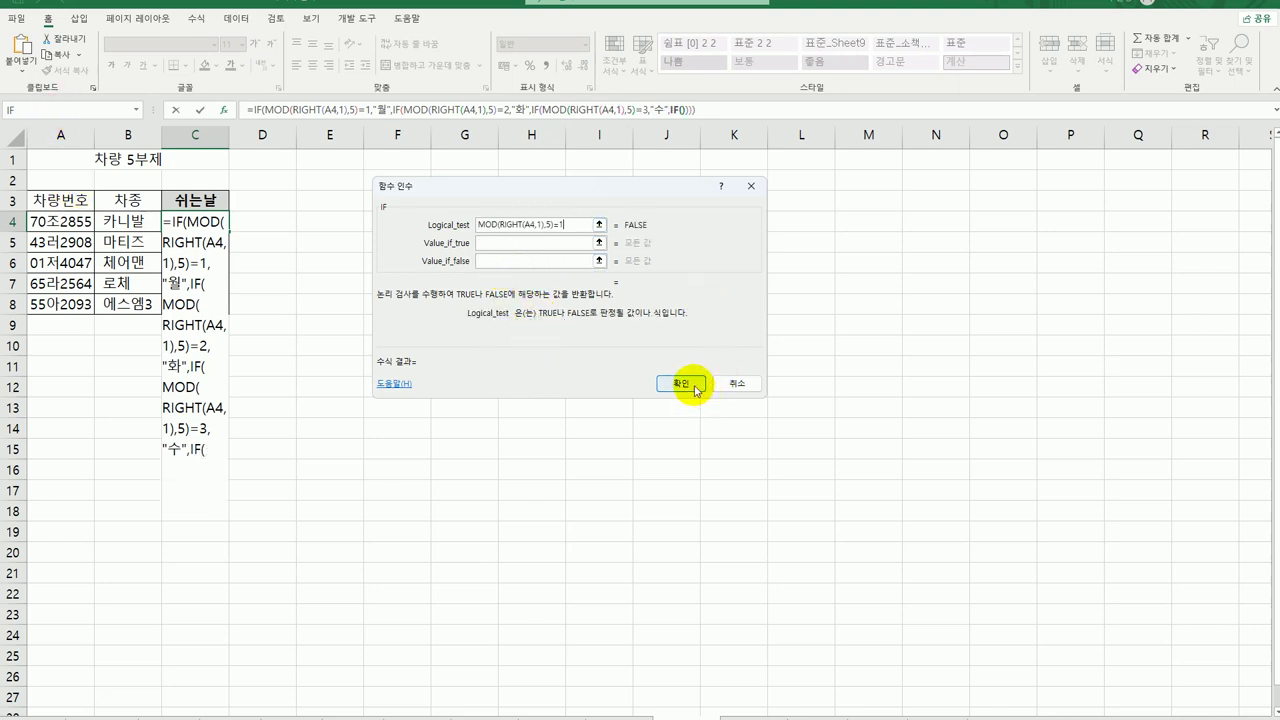
left_click_drag(557, 224, 572, 224)
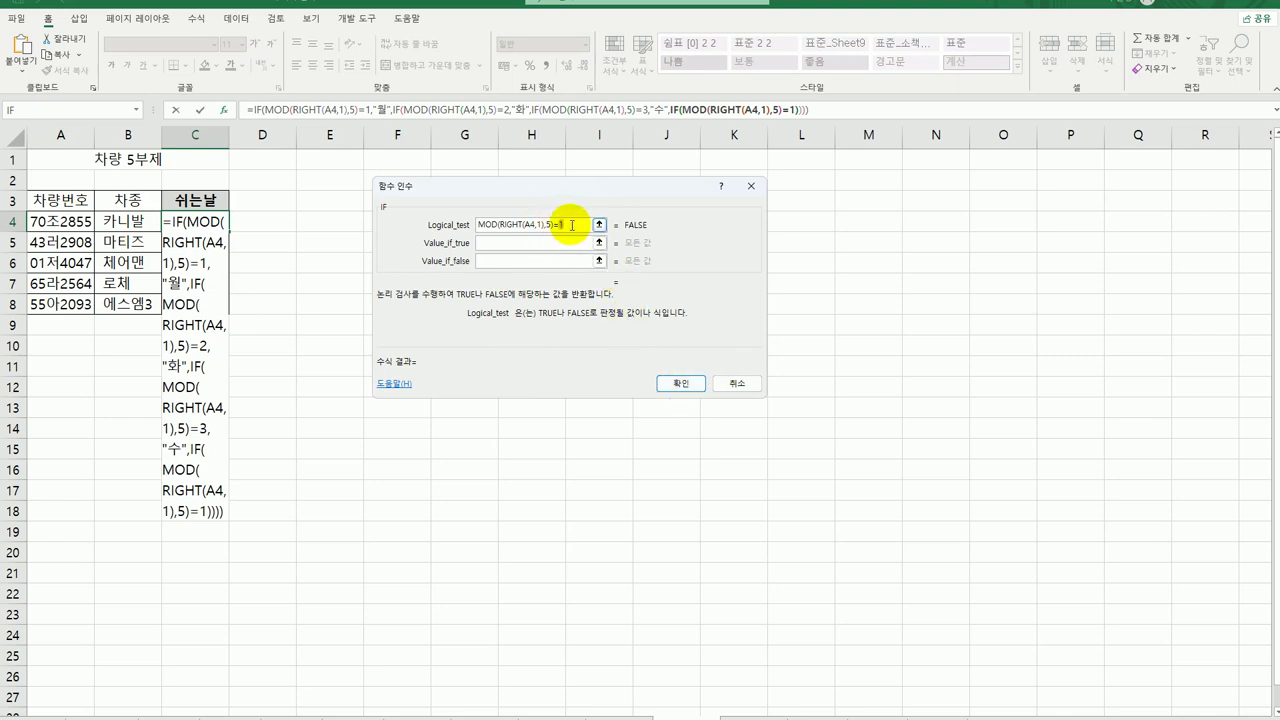
type("4")
left_click(562, 244)
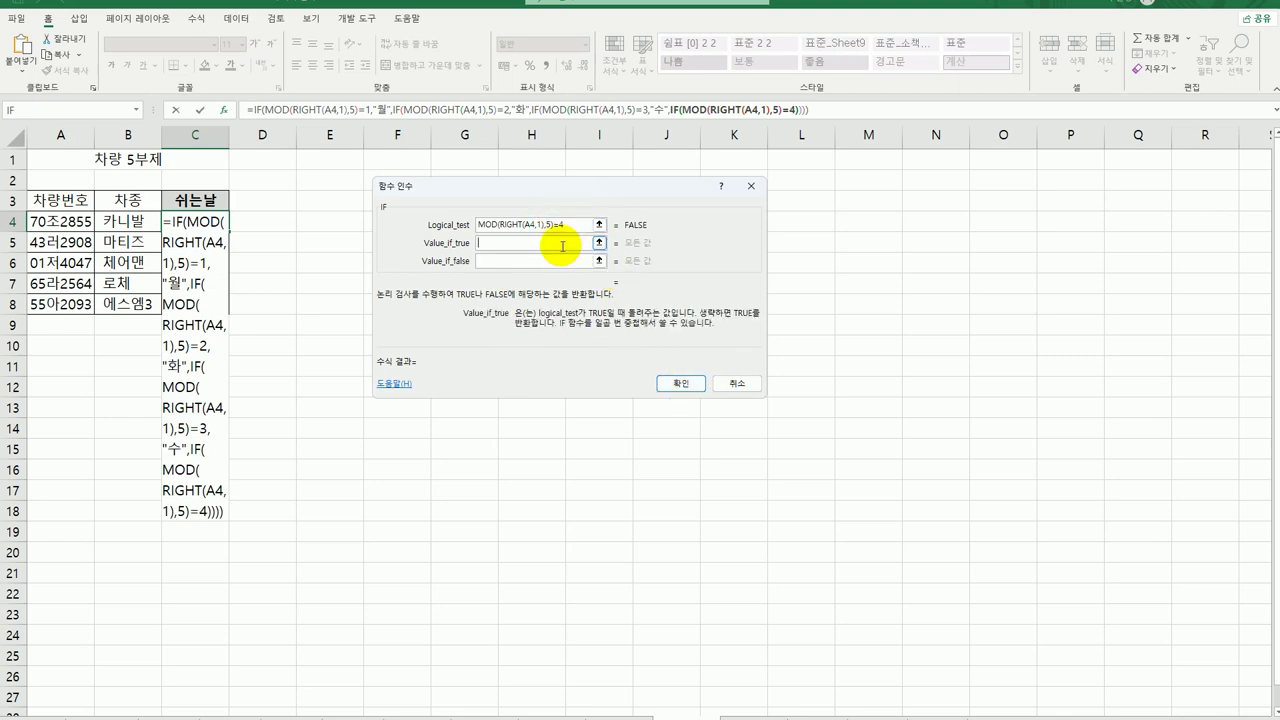
type("목")
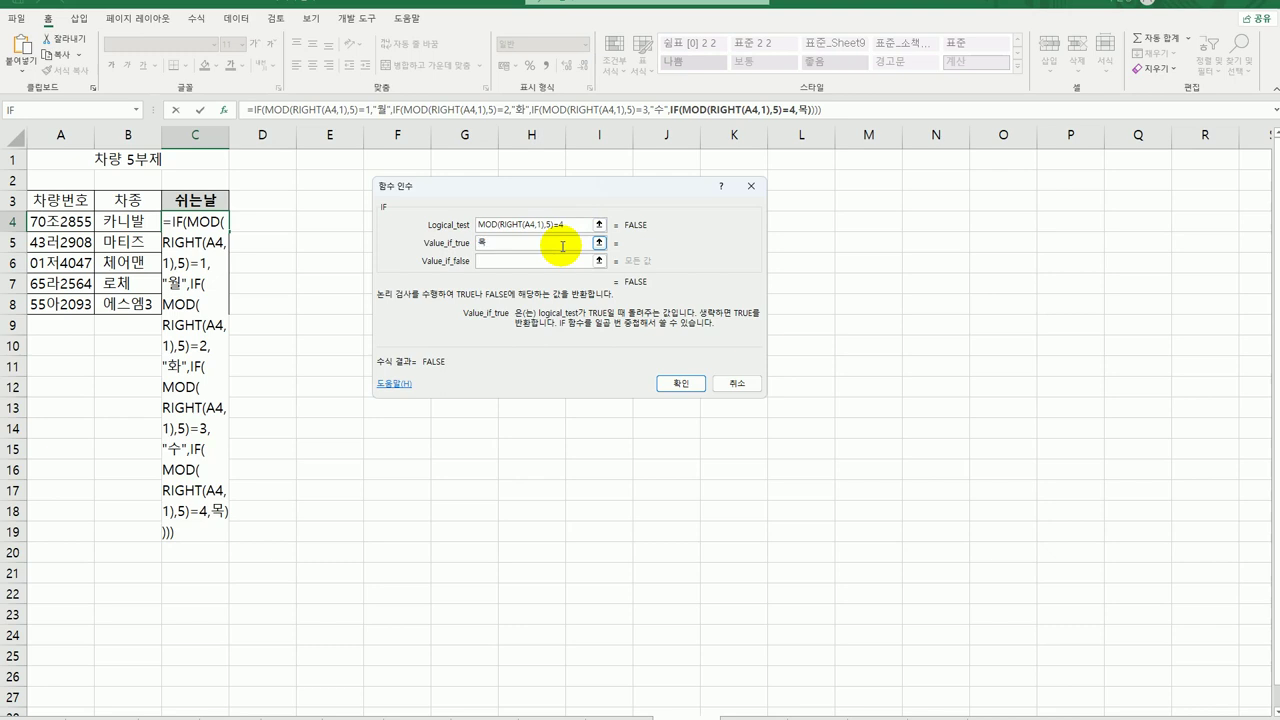
key("Tab")
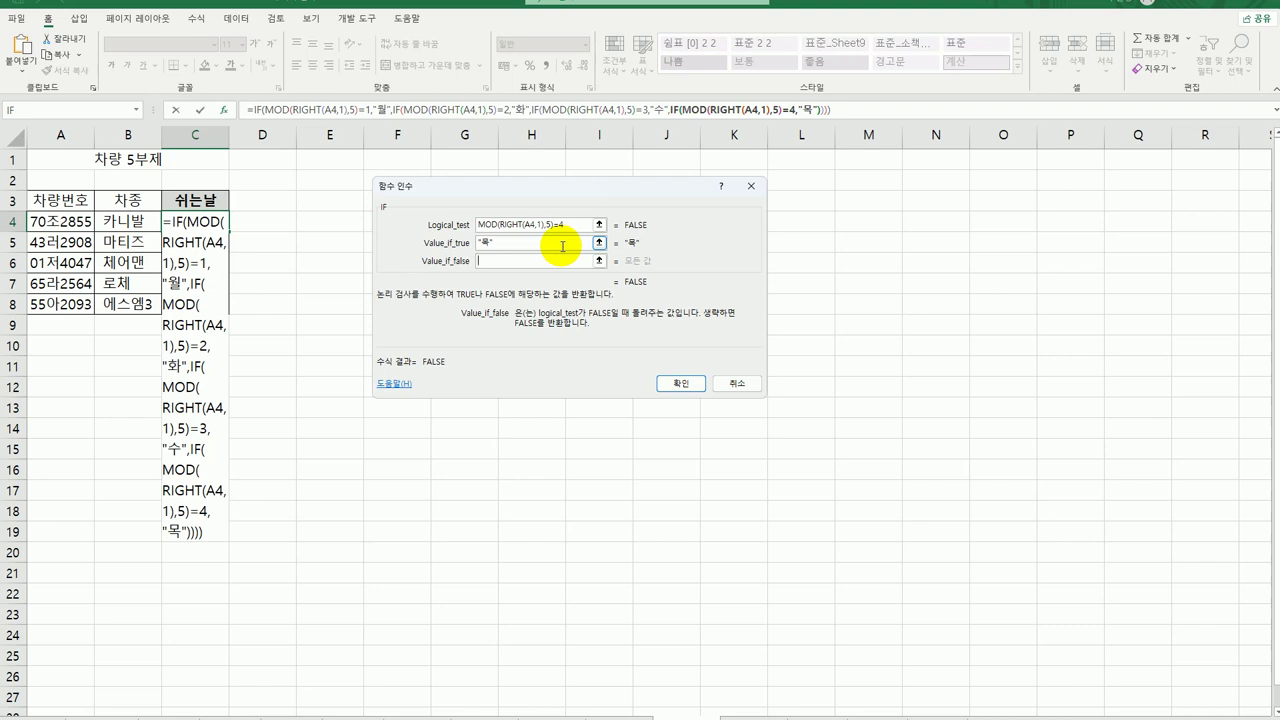
type("금")
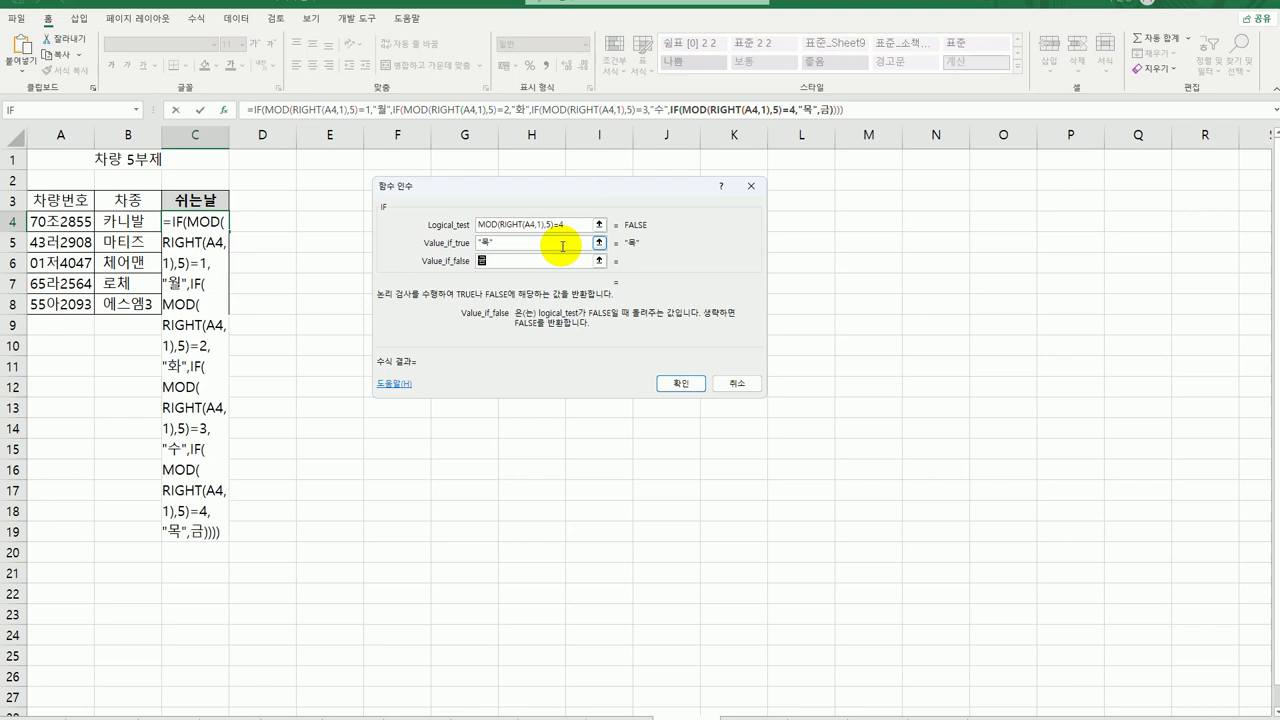
key("Tab")
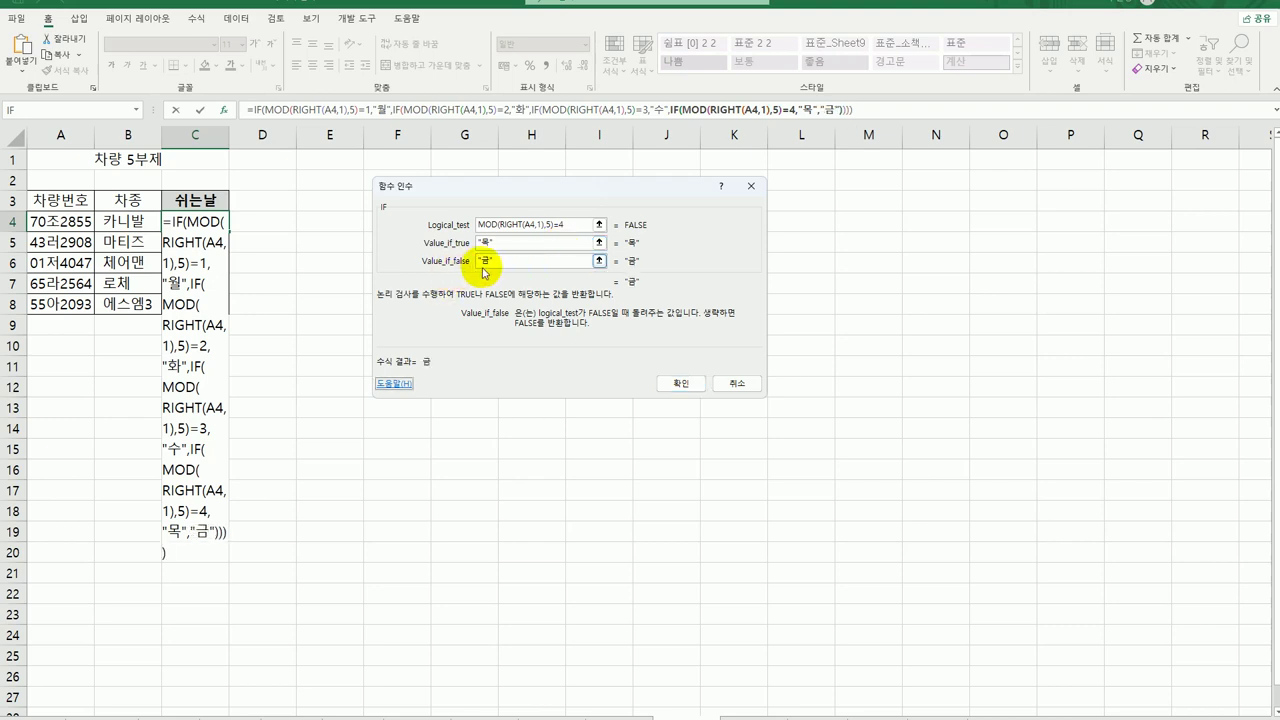
left_click(662, 381)
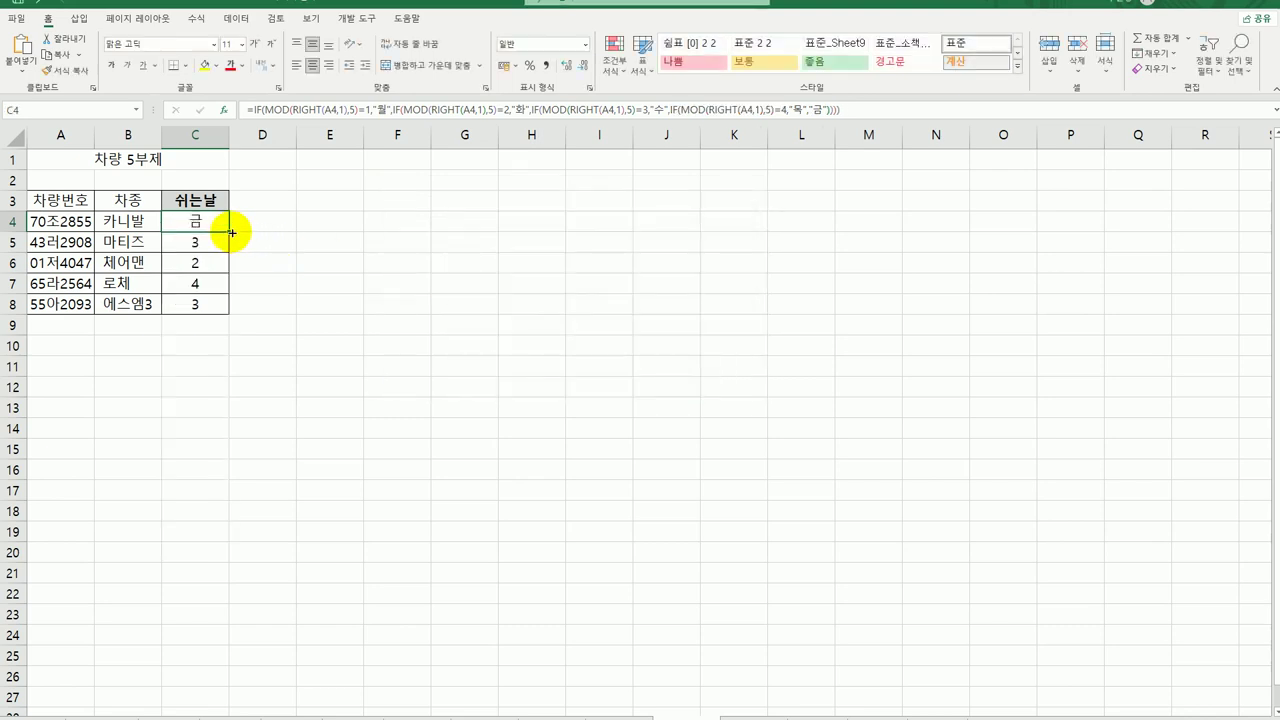
Step: Fill the nested IF formula from C4 down to C8, check the formula in C8 and return to cell A1
left_click_drag(231, 233, 226, 316)
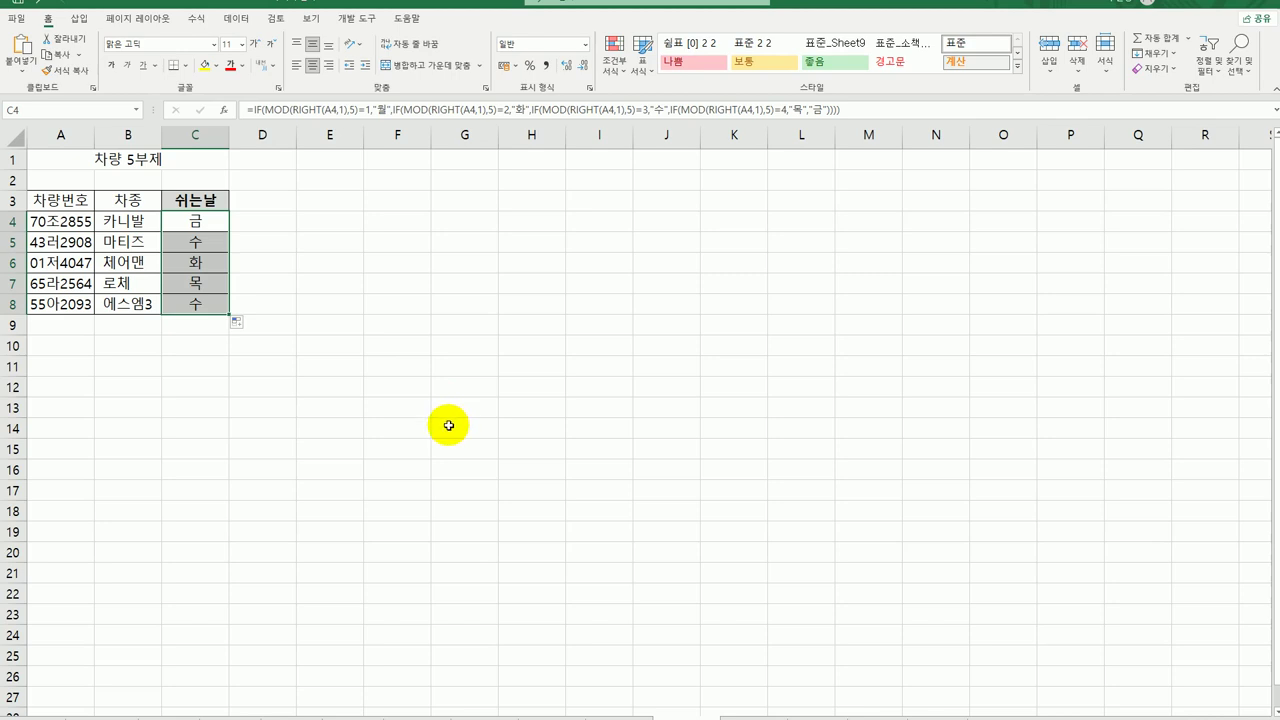
left_click(200, 305)
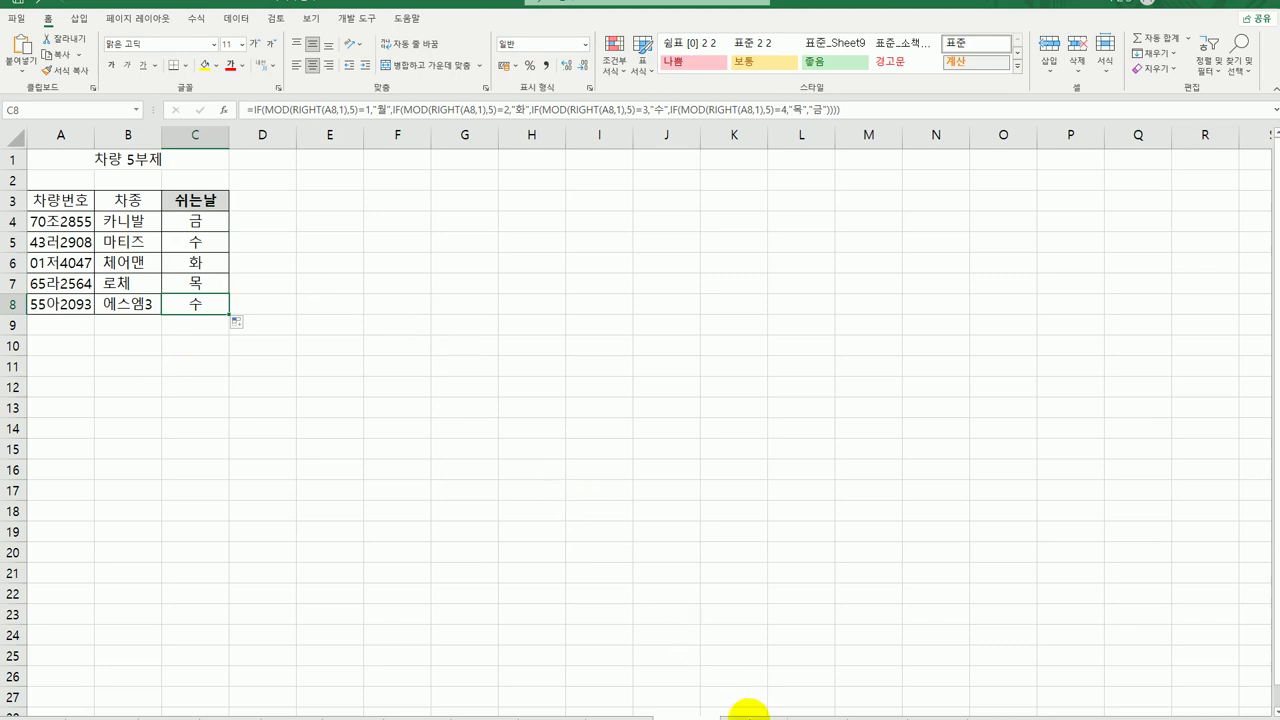
key("ctrl+Home")
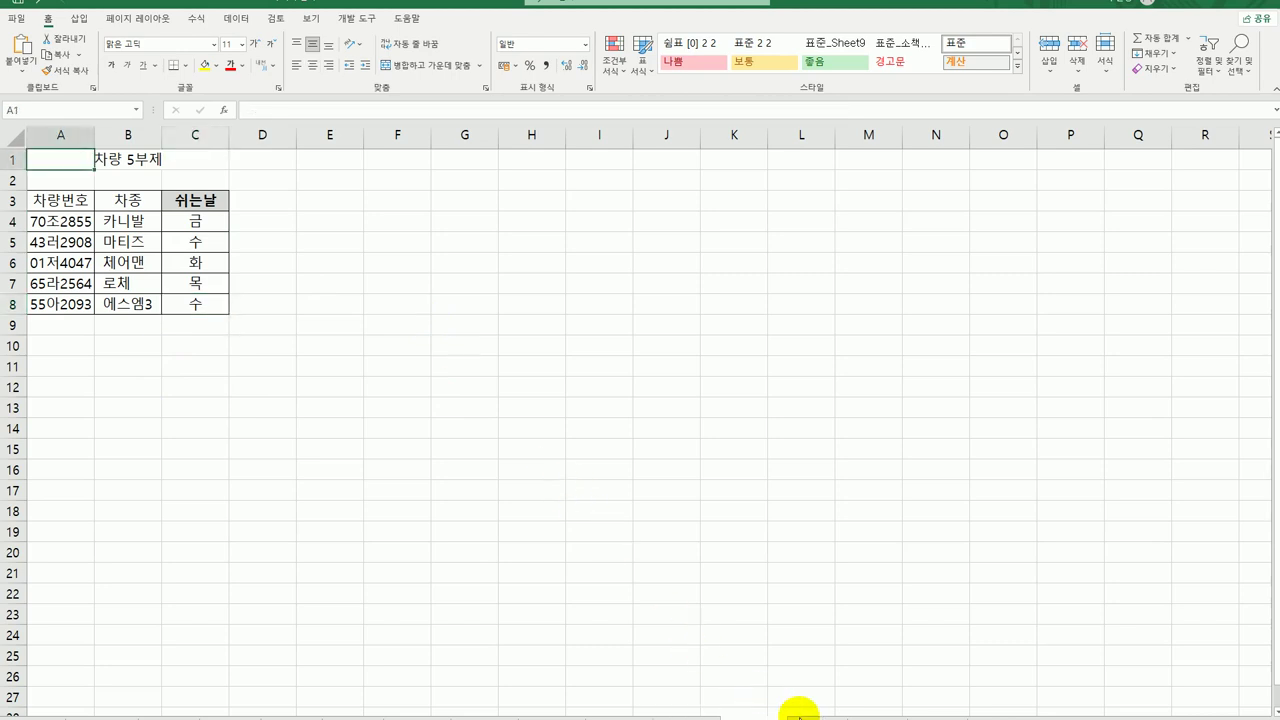
Step: On the 불쾌지수 worksheet, enter =(B3+C3)*0.72+40.6 in D3 for 08월 15일
left_click(797, 712)
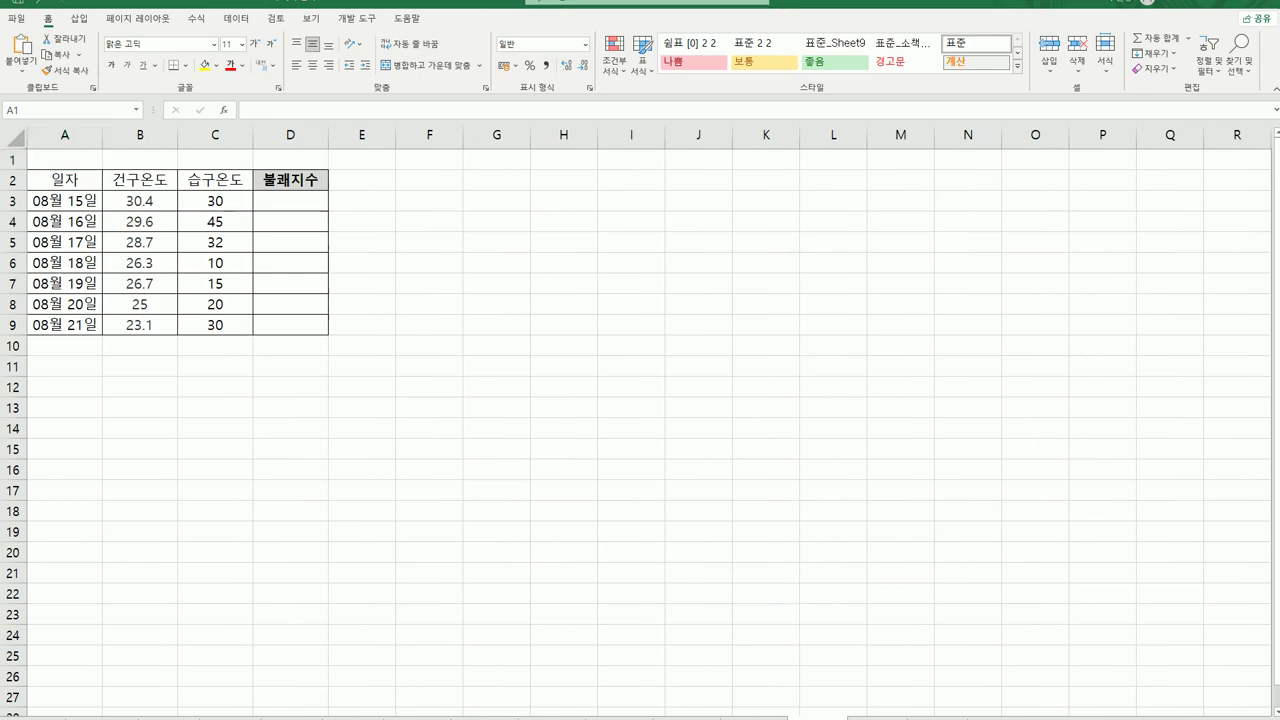
left_click(291, 202)
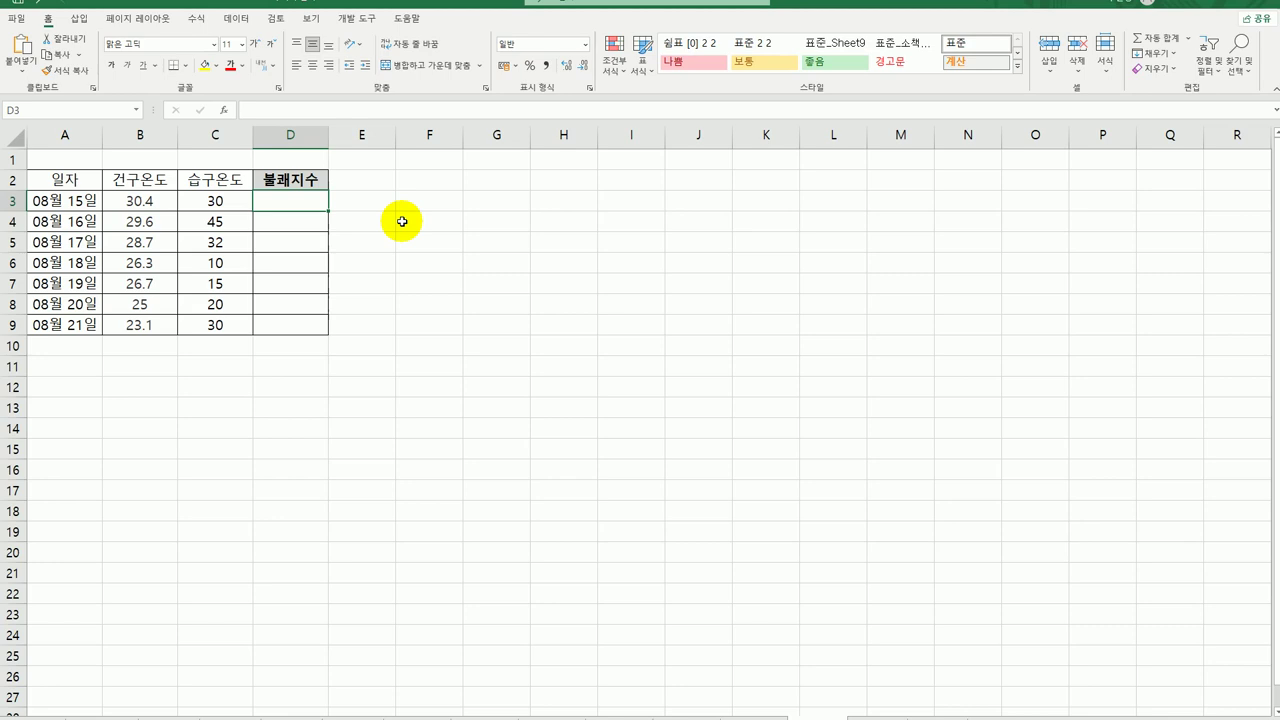
type("=")
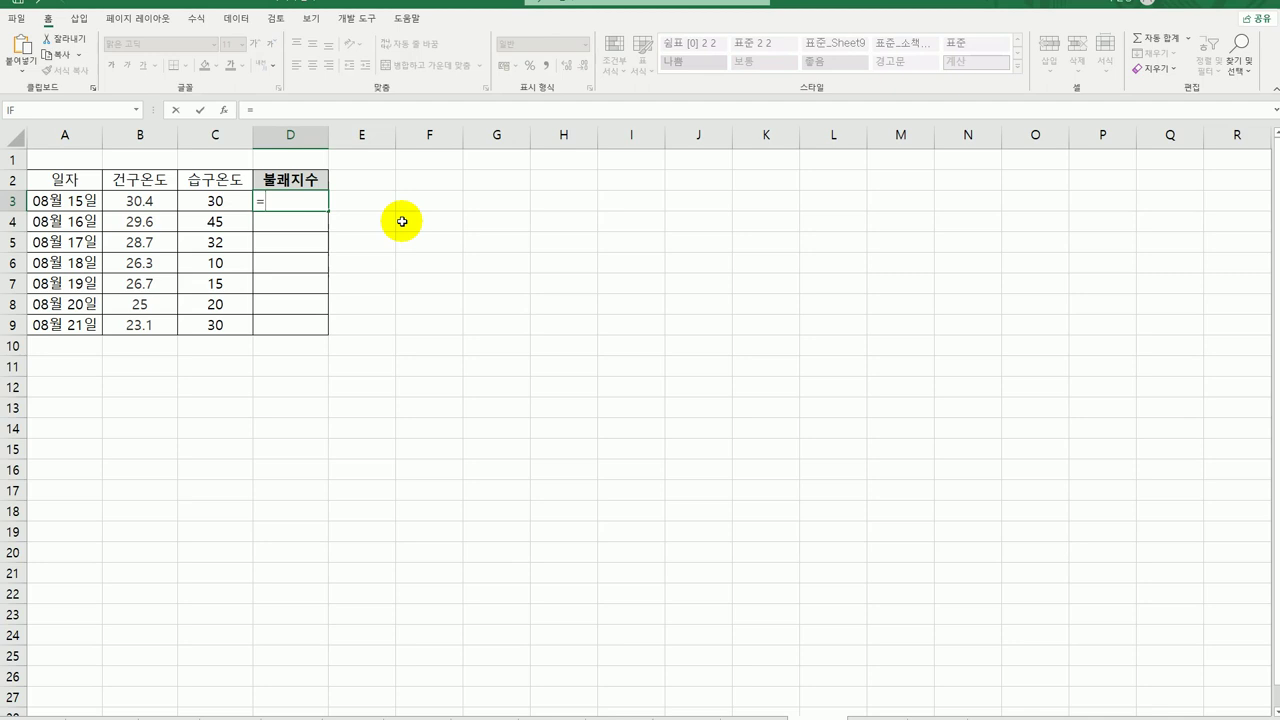
type("(")
key("Left")
key("Left")
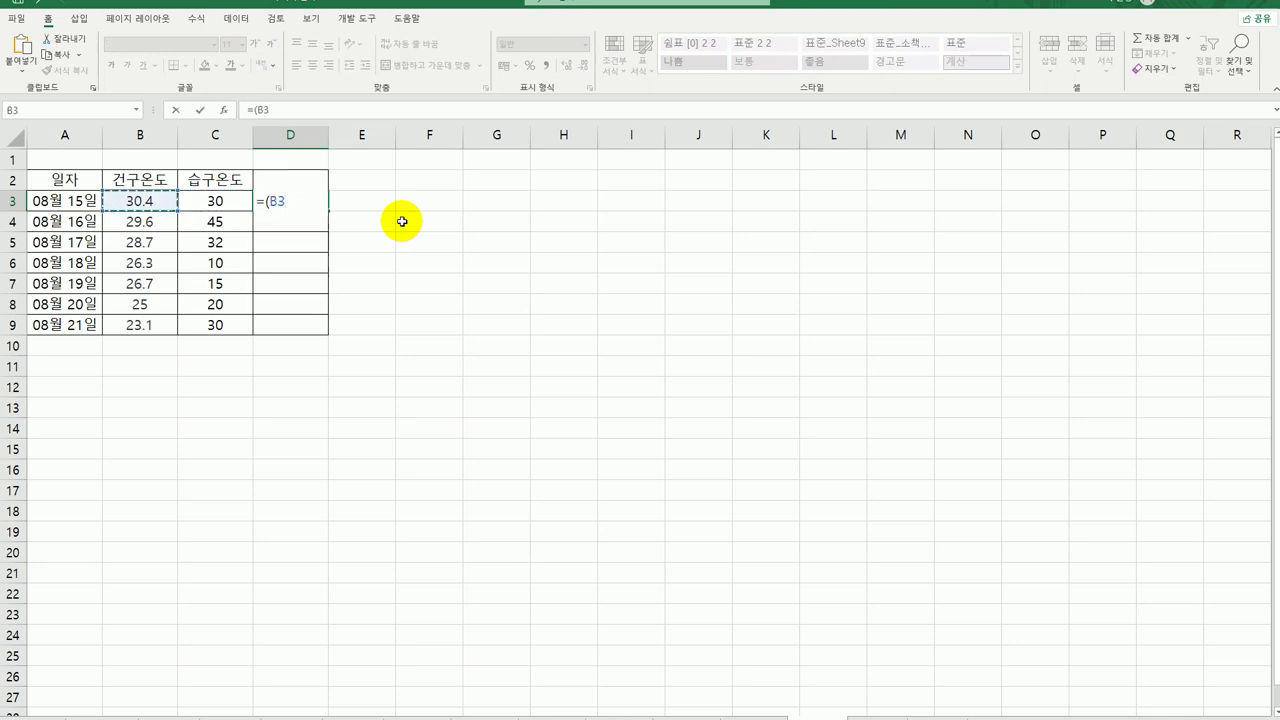
type("+")
key("Left")
type(")")
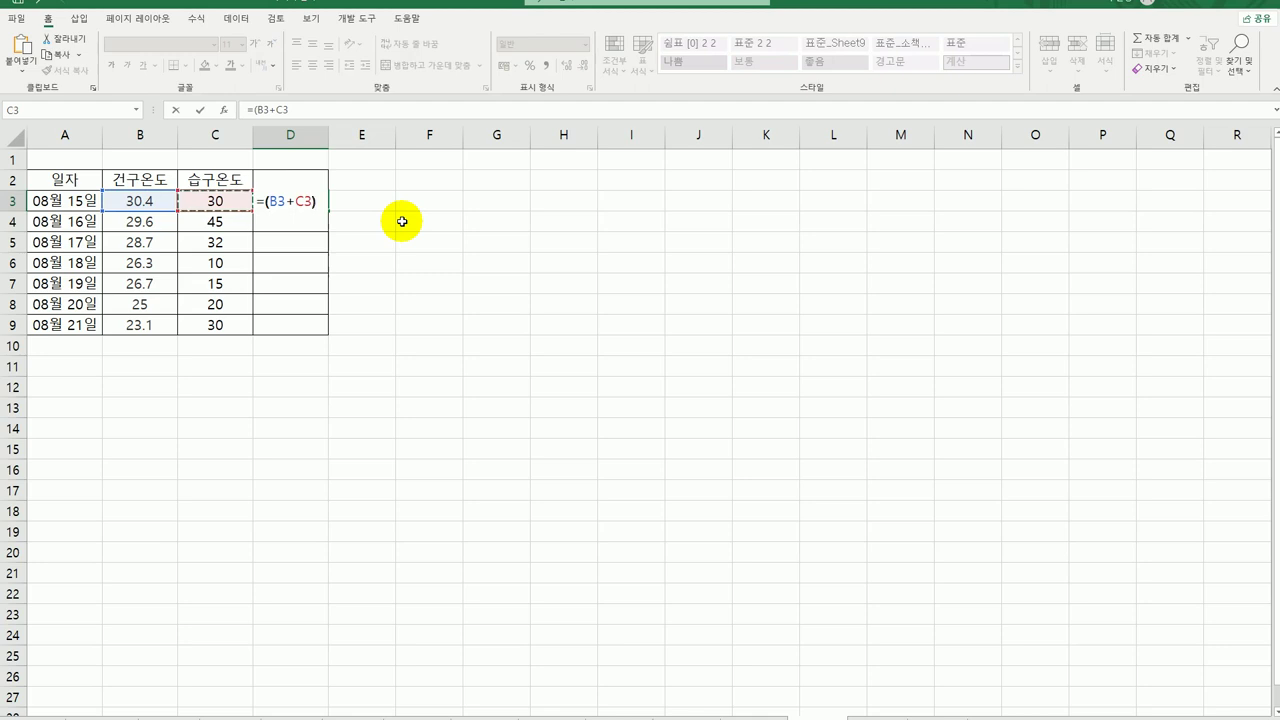
type("*0.")
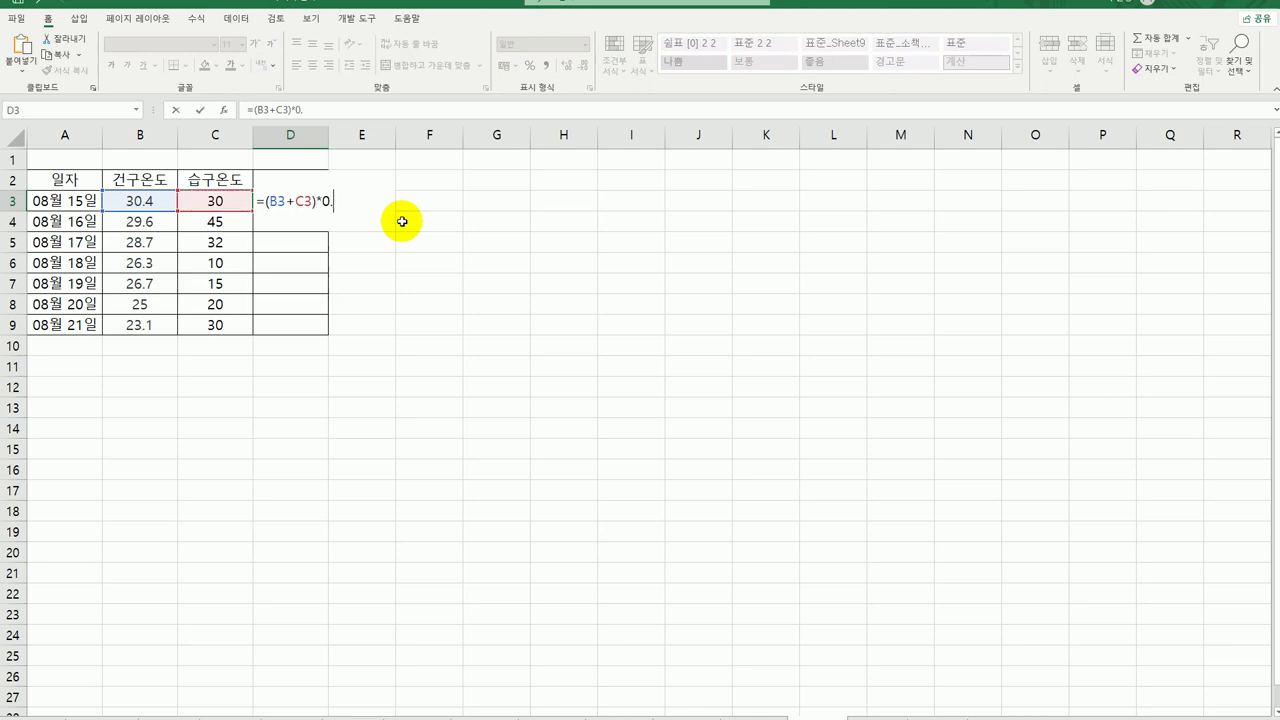
type("72+40.6")
key("Return")
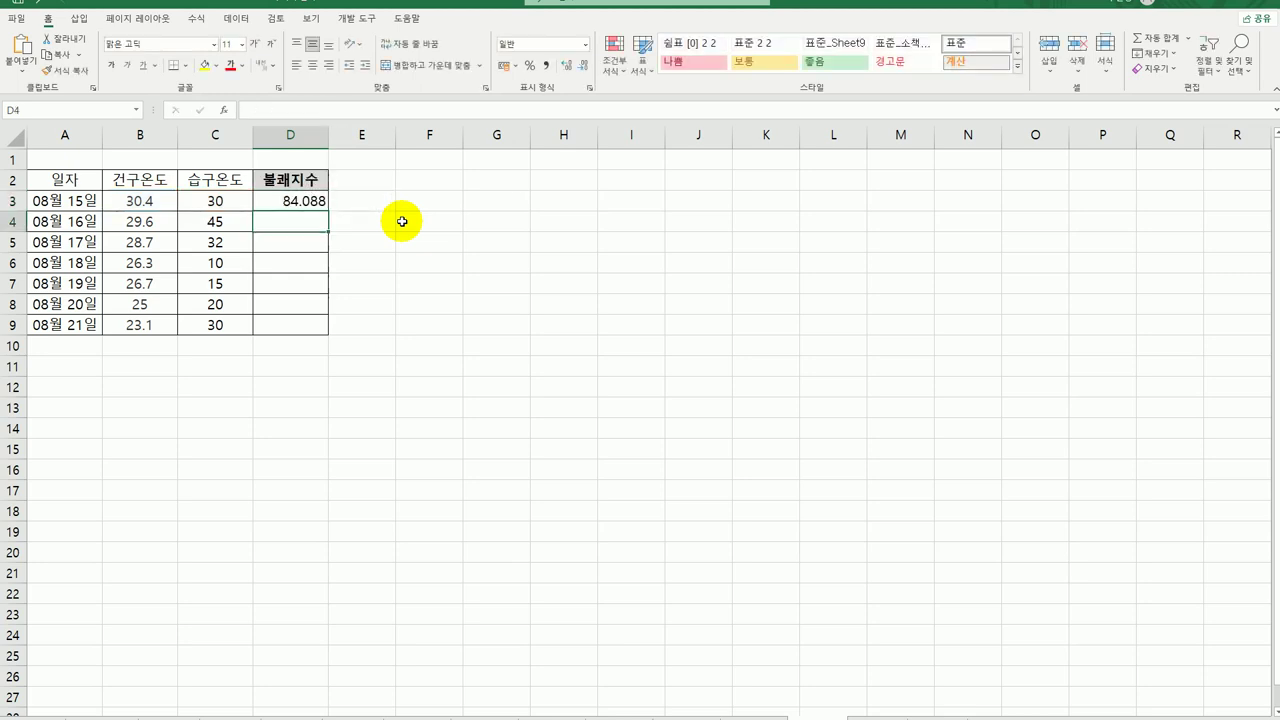
Step: Fill the 불쾌지수 formula from D3 down to D9
left_click(300, 201)
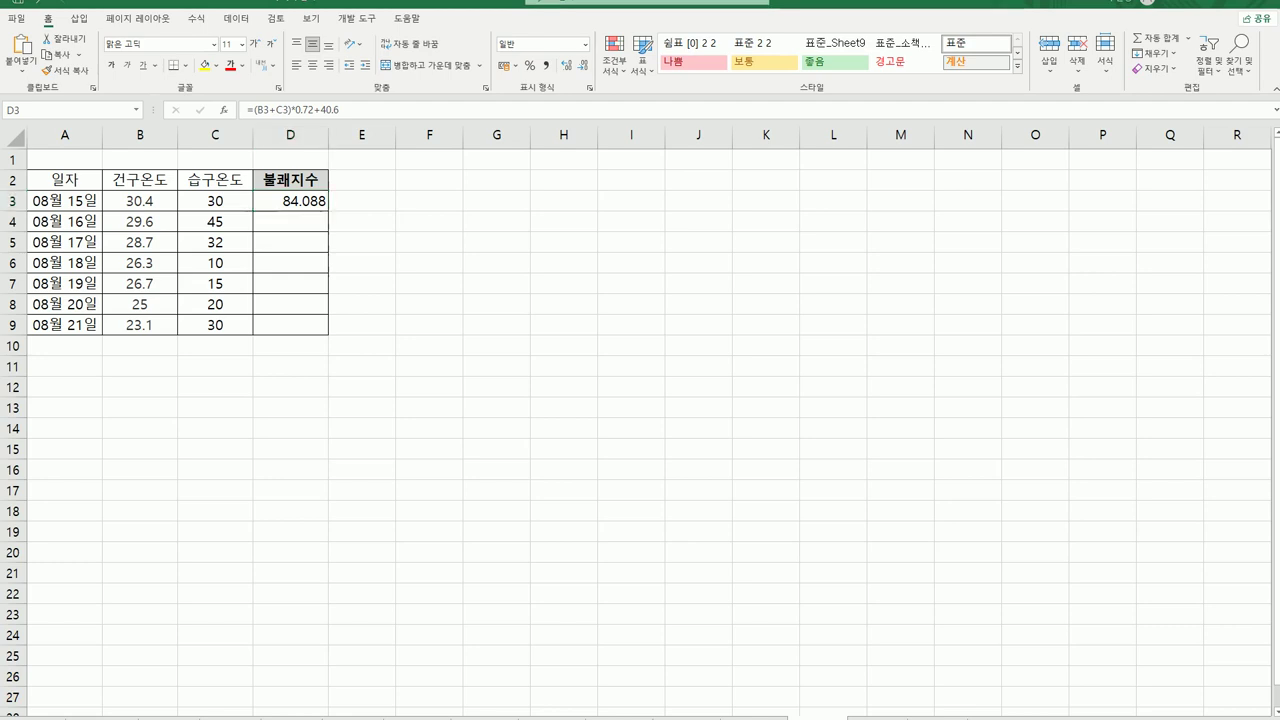
left_click(300, 200)
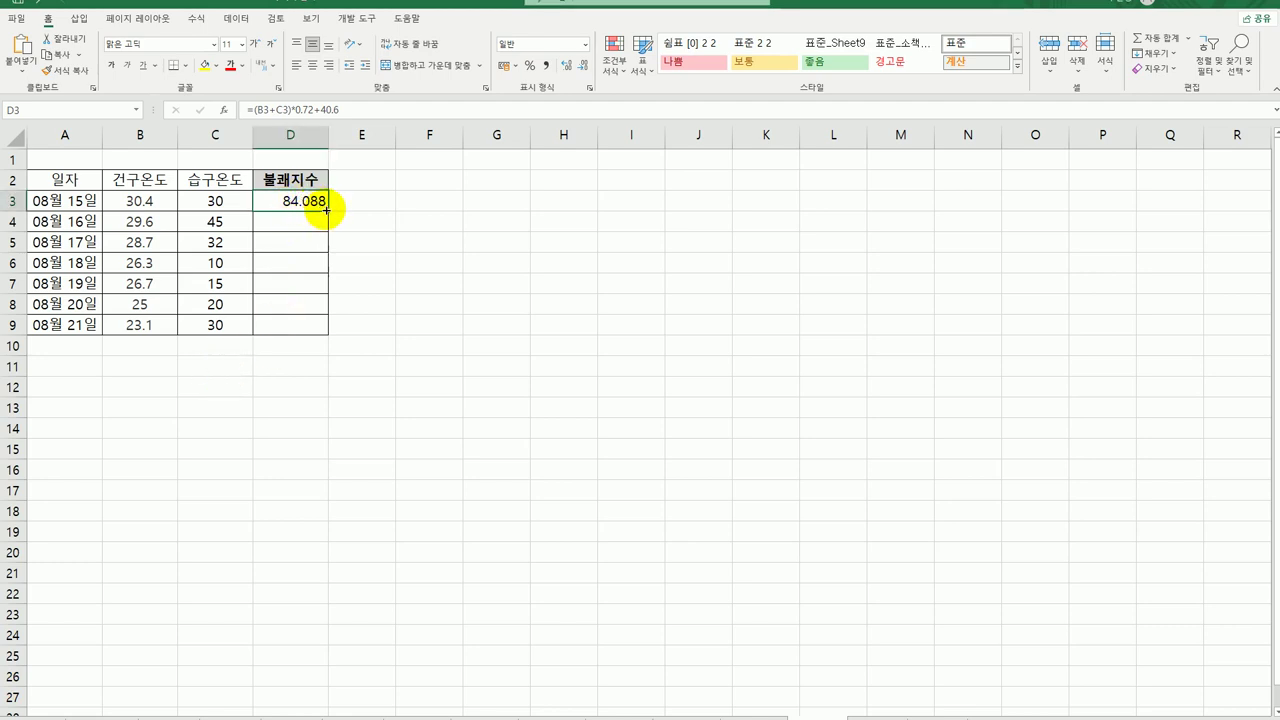
left_click_drag(327, 211, 315, 333)
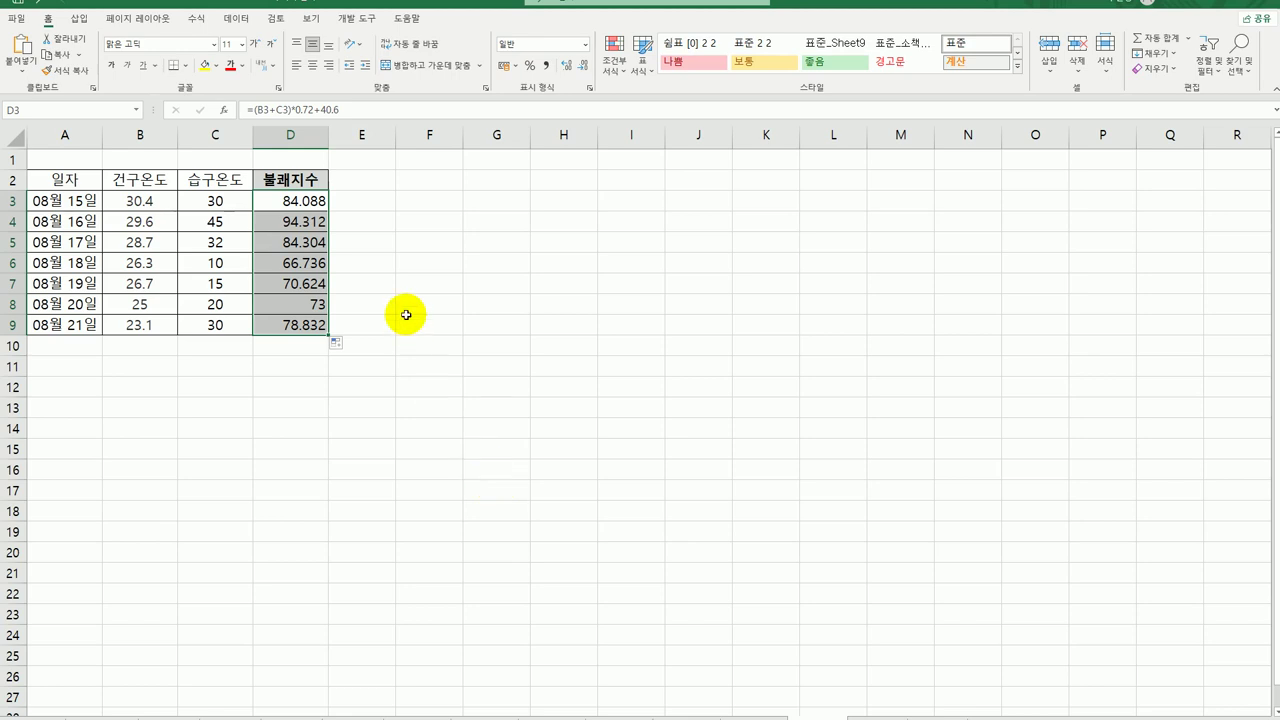
Step: Insert INT before the parenthesis in D3's formula, add a closing parenthesis at the end and accept the proposed correction
double_click(306, 203)
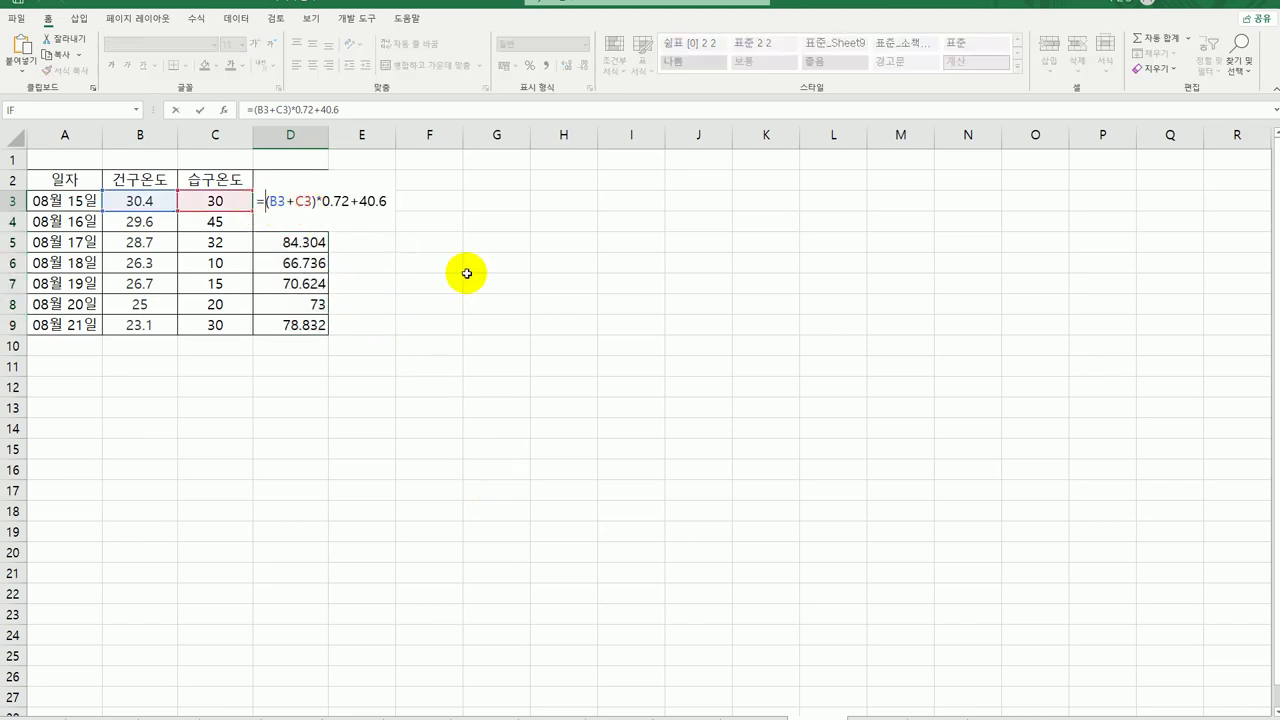
key("shift+Right")
key("Left")
type("INT")
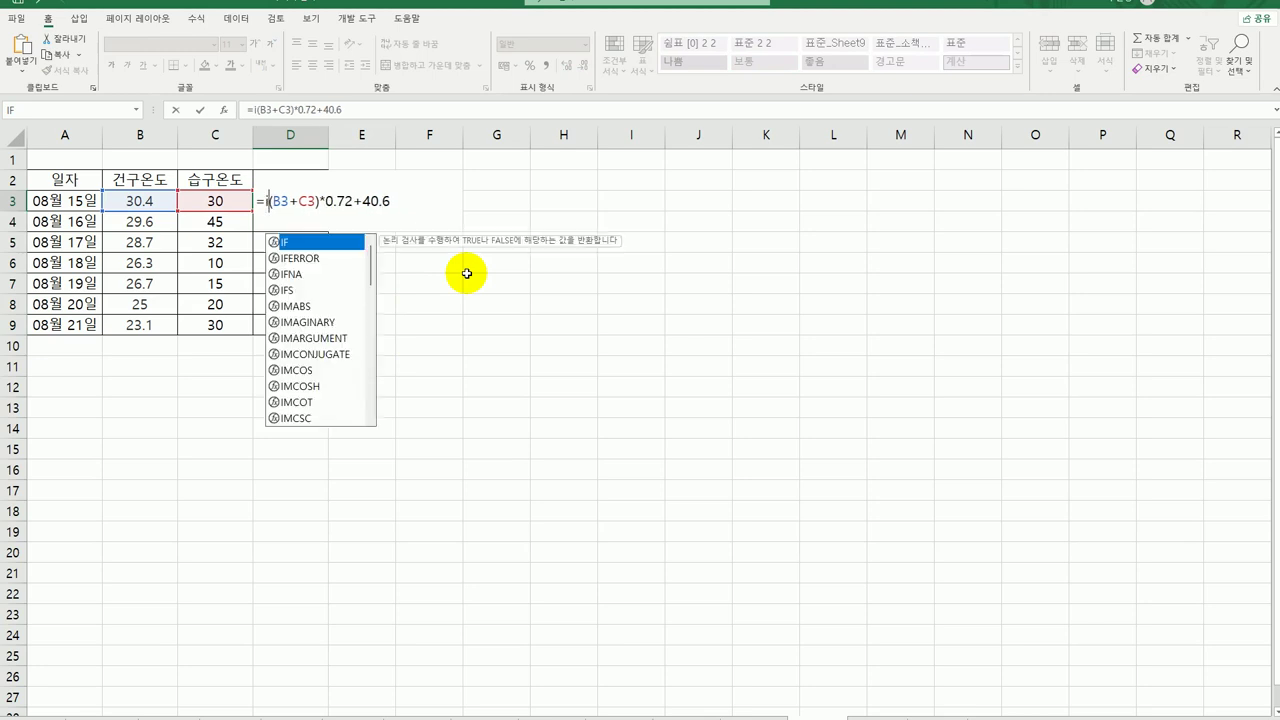
key("End")
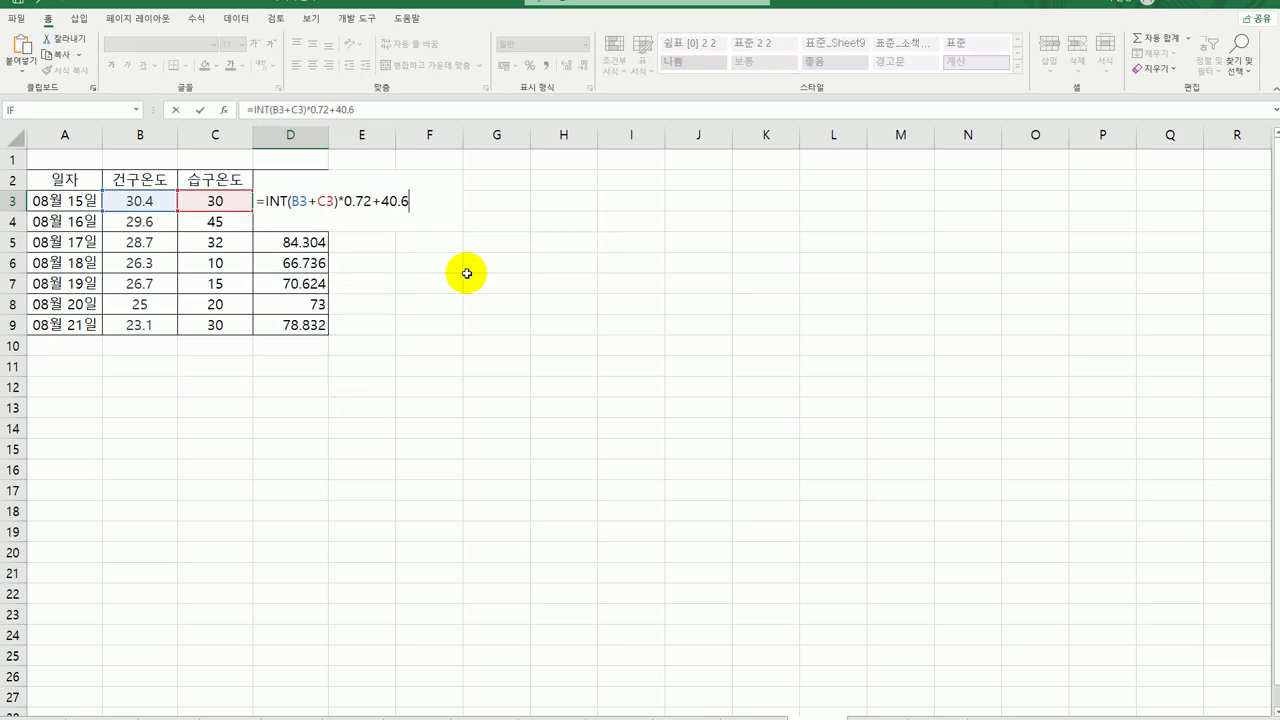
type(")")
key("Return")
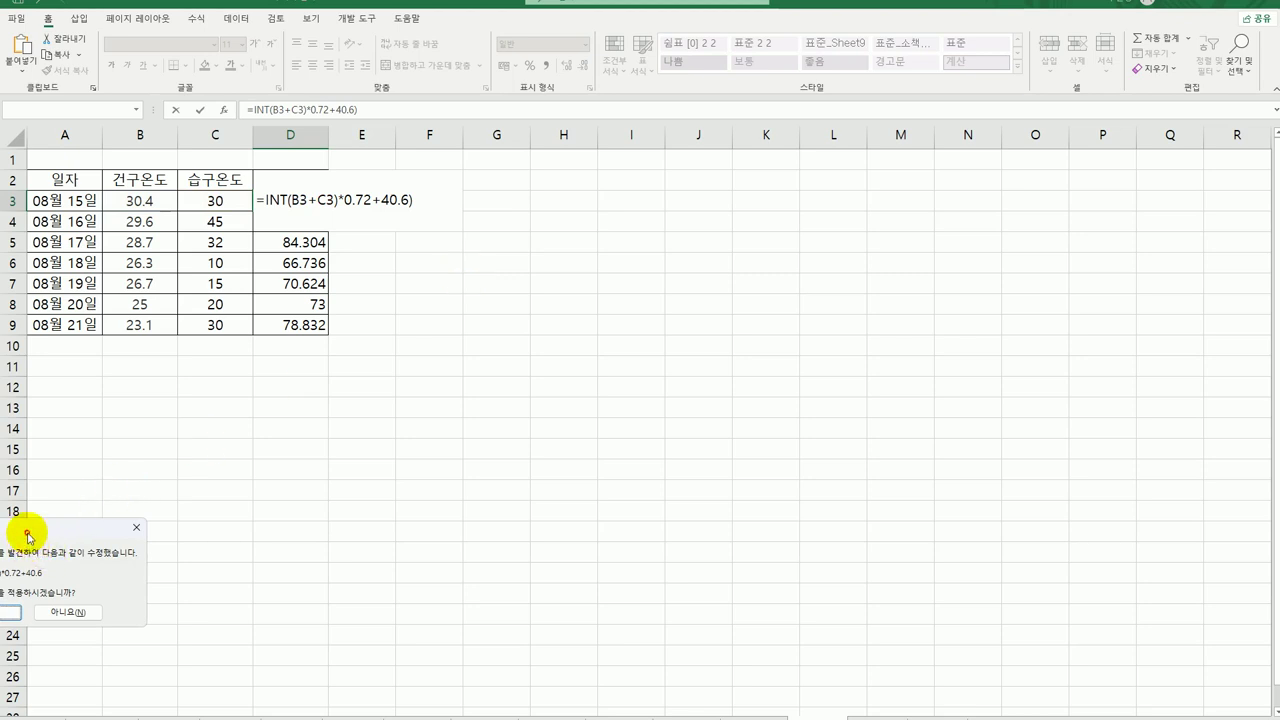
left_click_drag(23, 528, 367, 410)
left_click(331, 490)
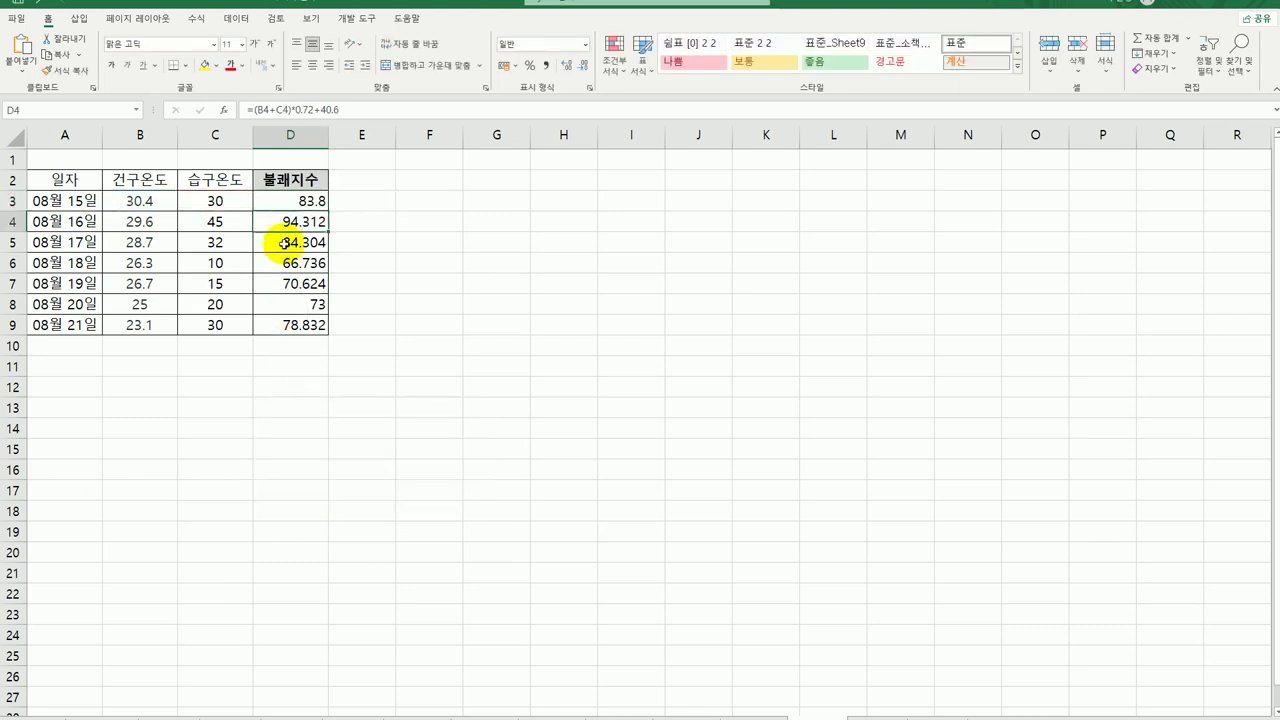
Step: Wrap the whole calculation in D3 inside INT so the formula reads =INT((B3+C3)*0.72+40.6)
left_click(289, 201)
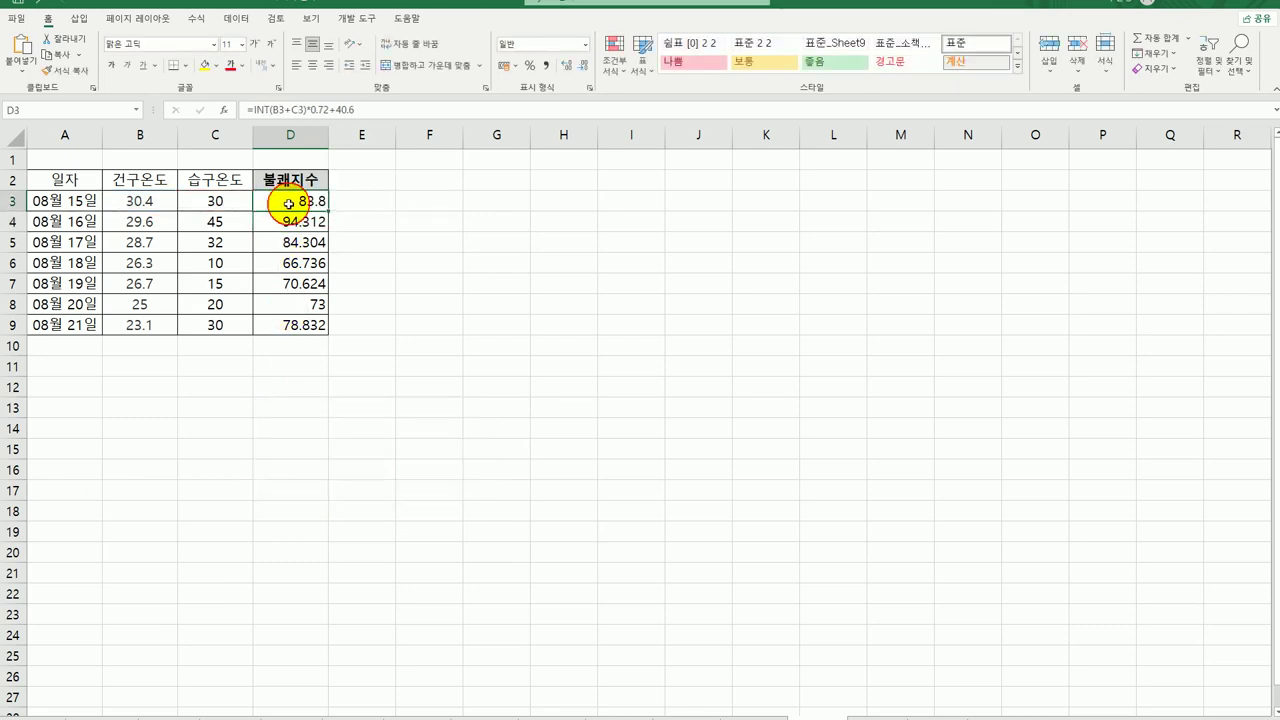
double_click(293, 201)
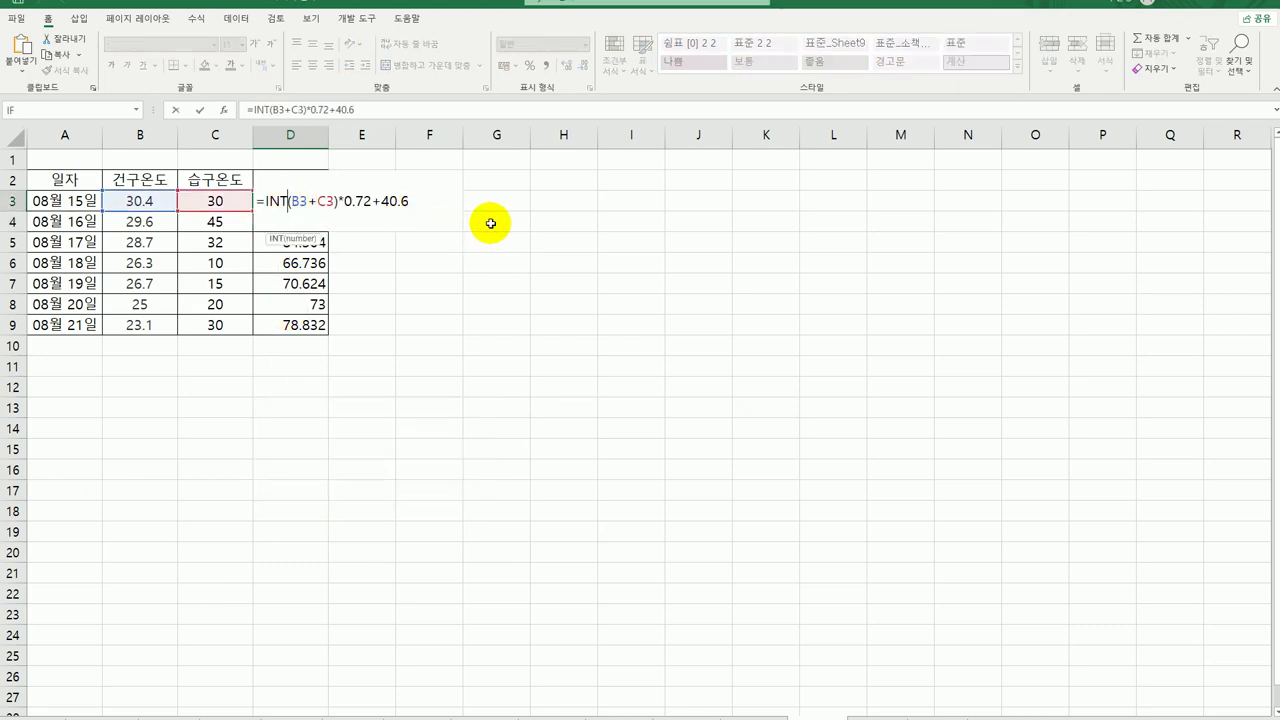
type("(")
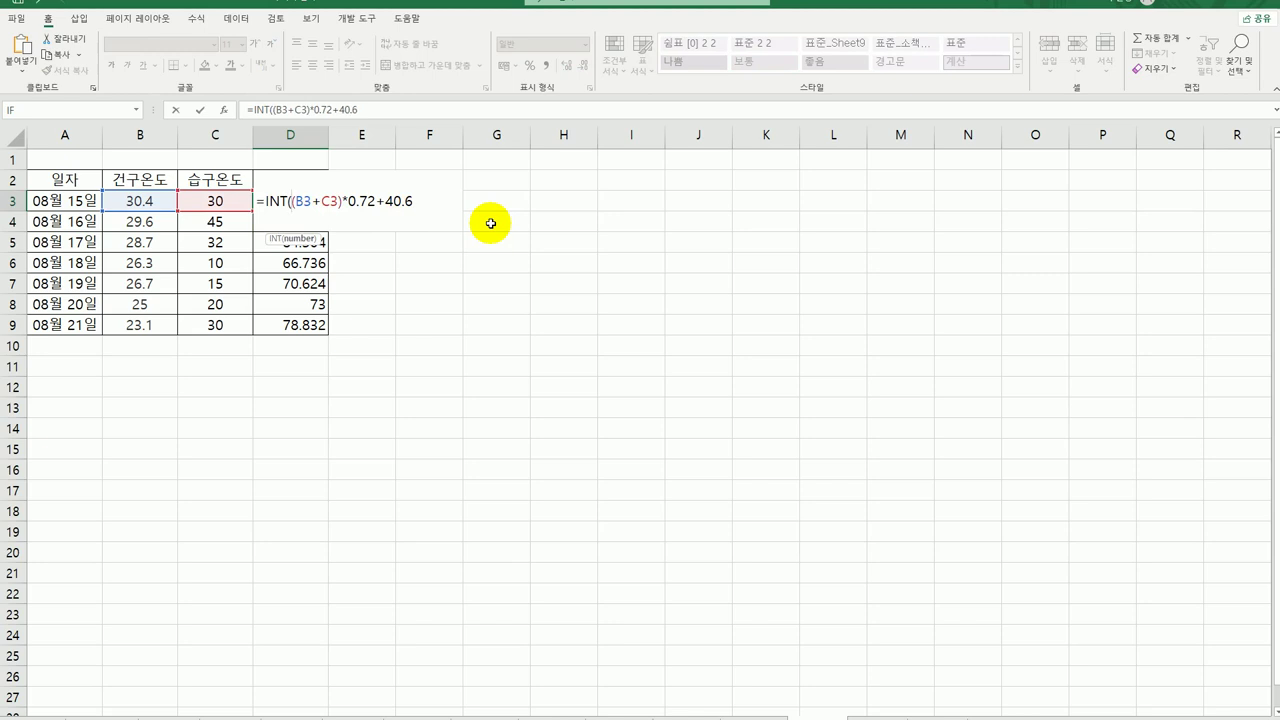
left_click(414, 204)
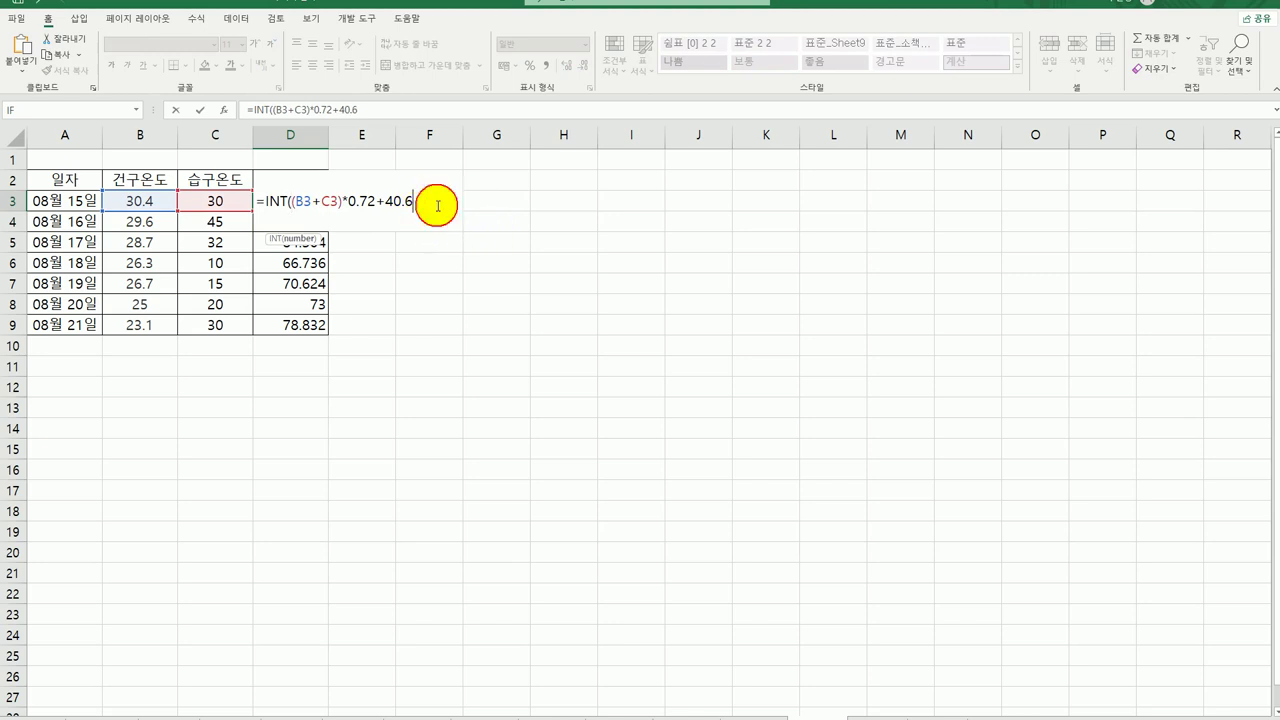
type(")")
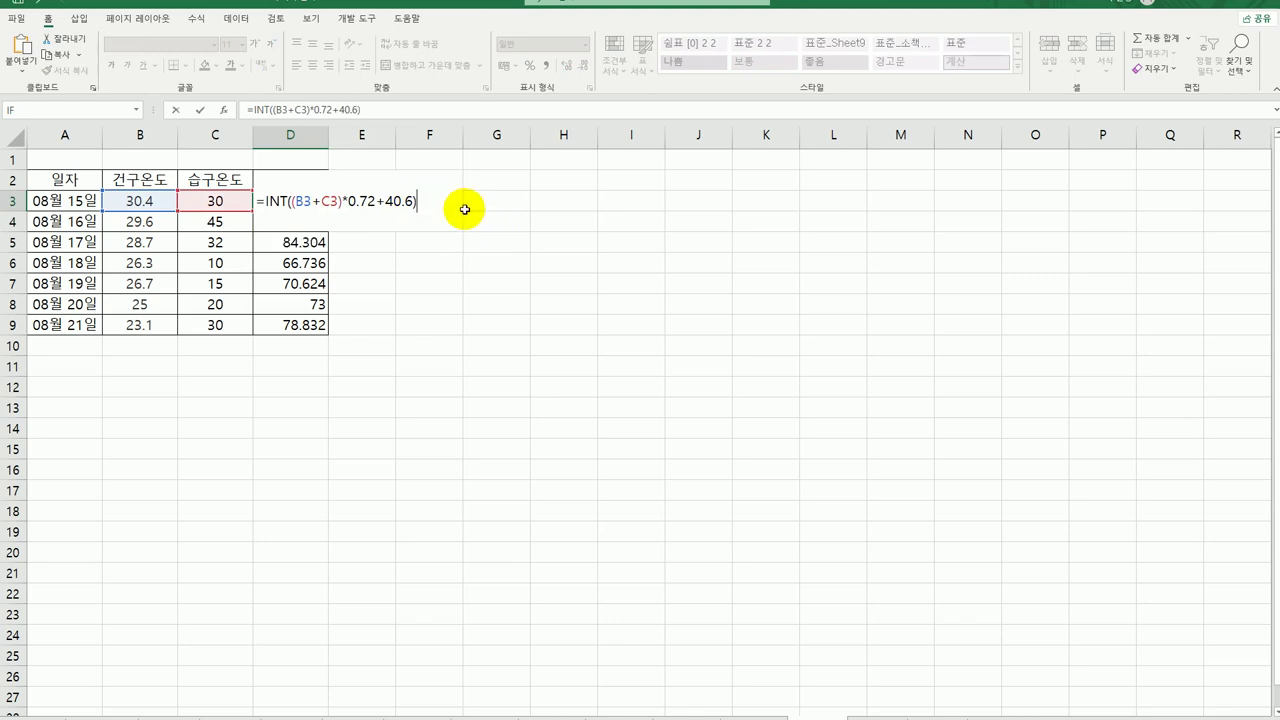
key("Return")
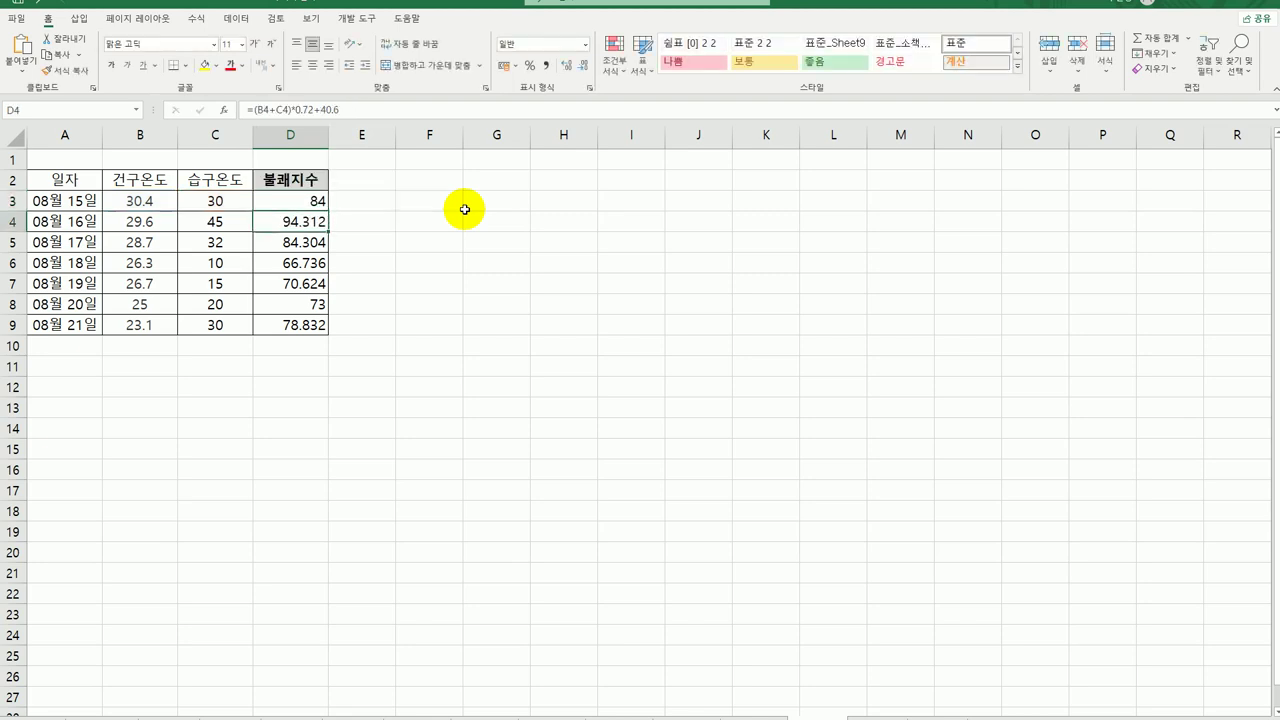
Step: Fill the INT formula from D3 down to D9 and return to cell A1
left_click(305, 201)
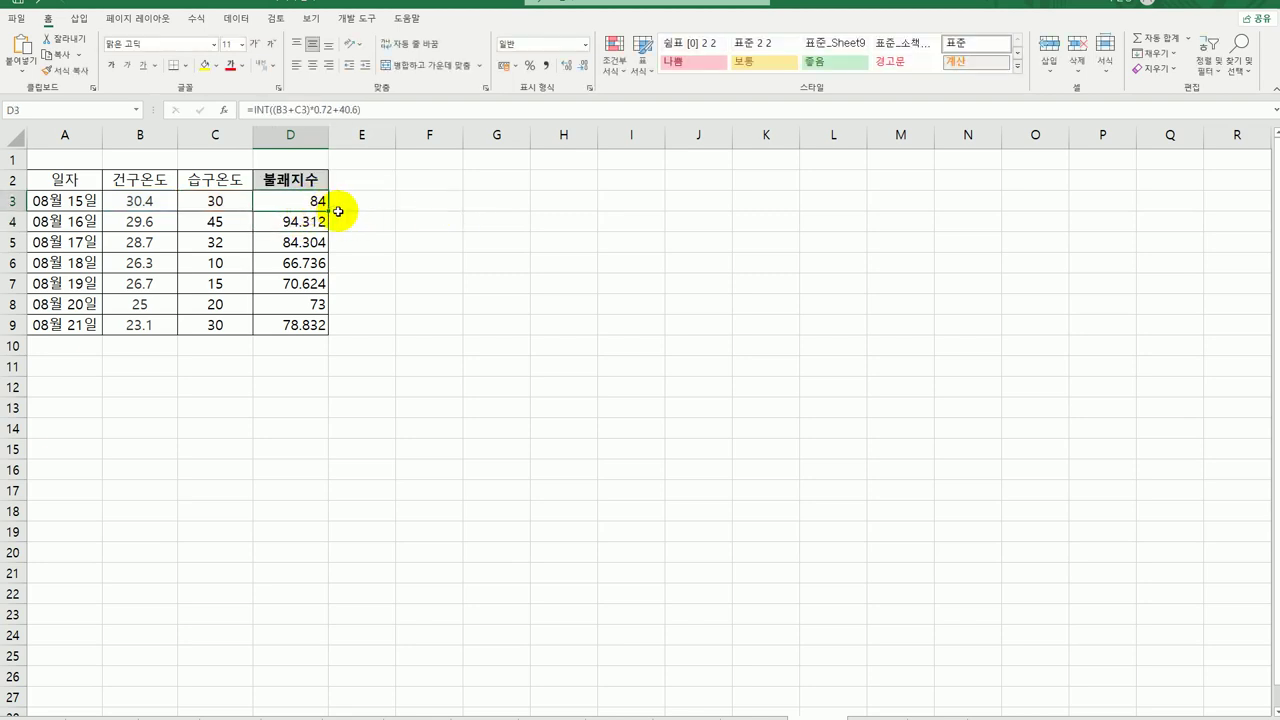
left_click_drag(338, 211, 329, 324)
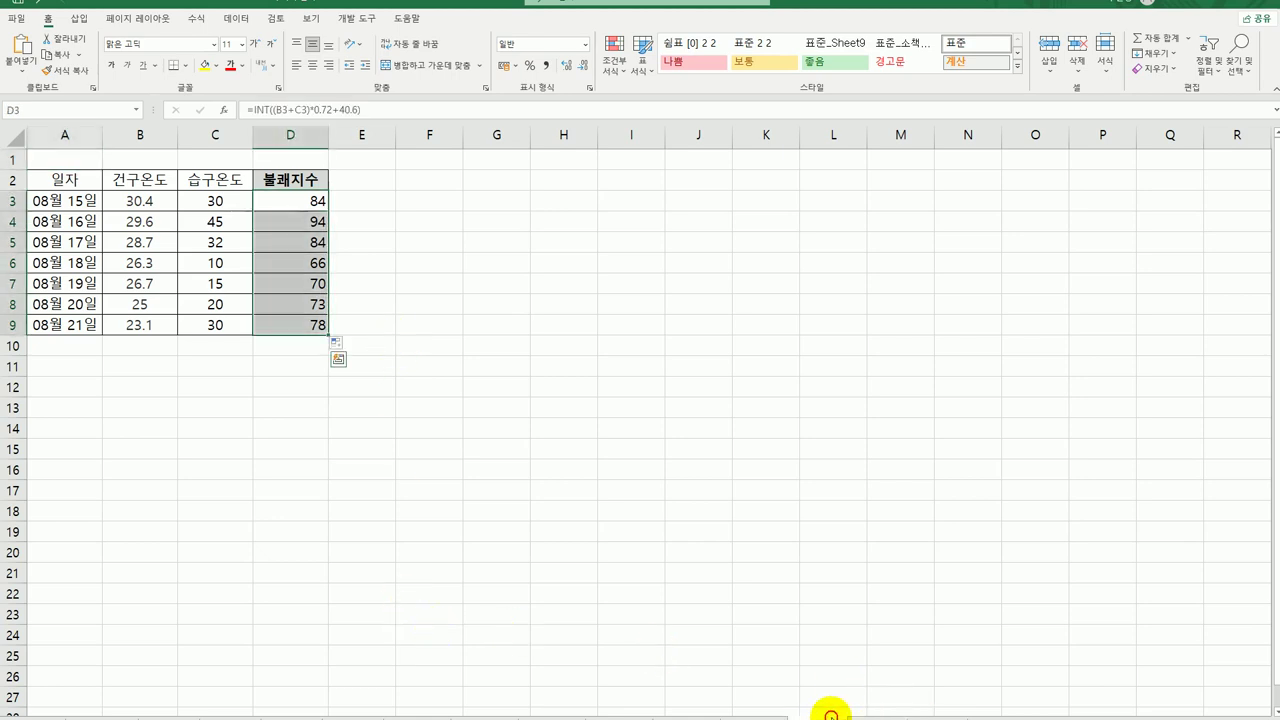
key("ctrl+Home")
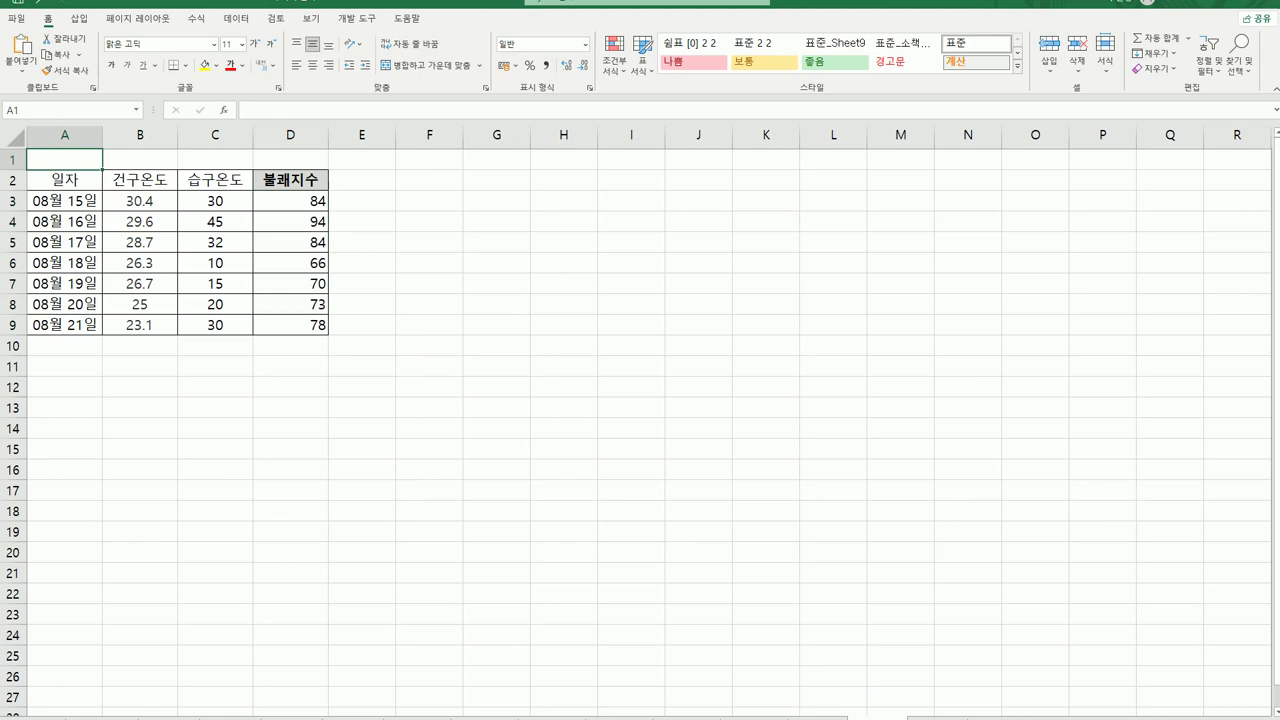
Step: On the 창고별 사용현황 worksheet, enter =C3/D3 in E3 to divide 1창고's 총저장량 by its 일일사용량
key("ctrl+Page_Down")
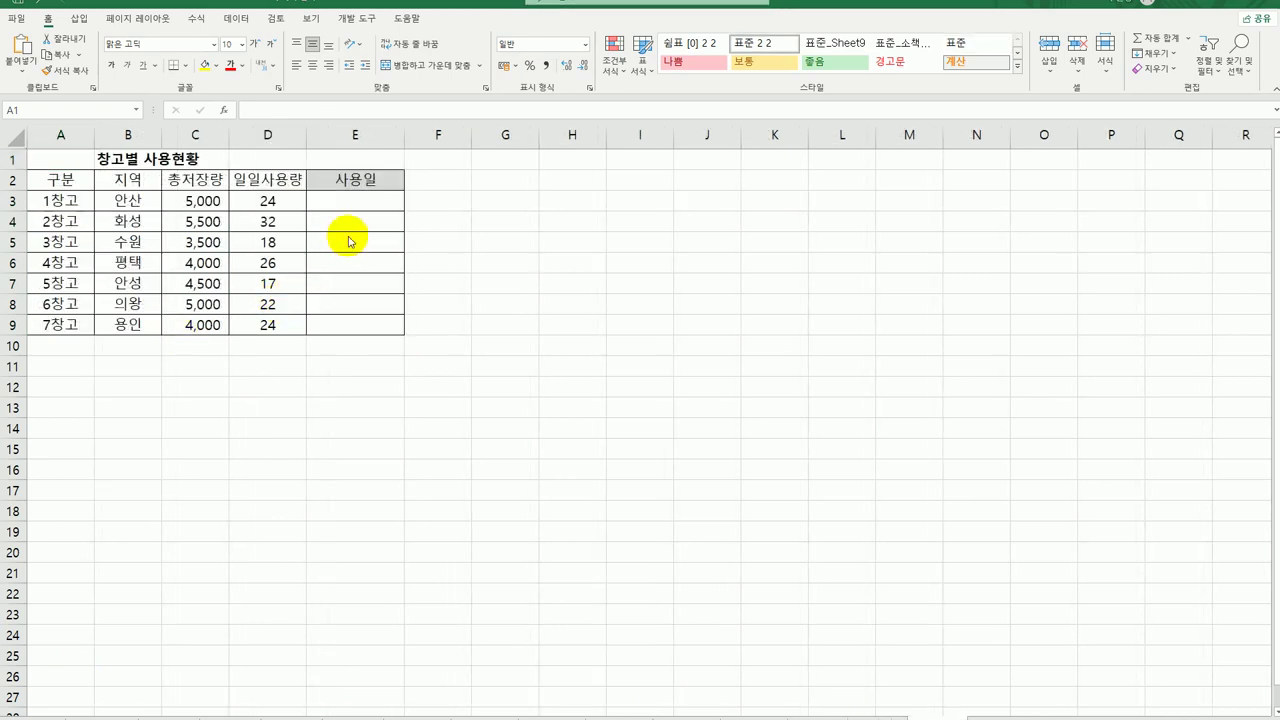
left_click(363, 200)
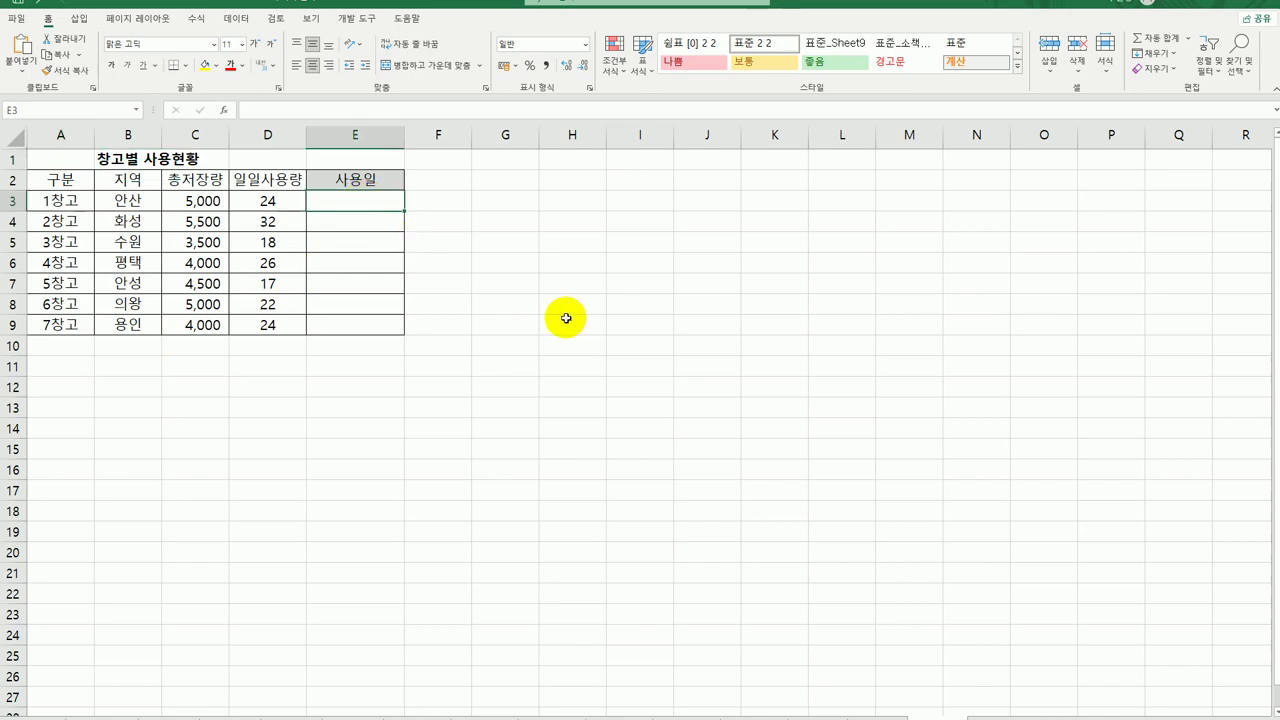
left_click(212, 204)
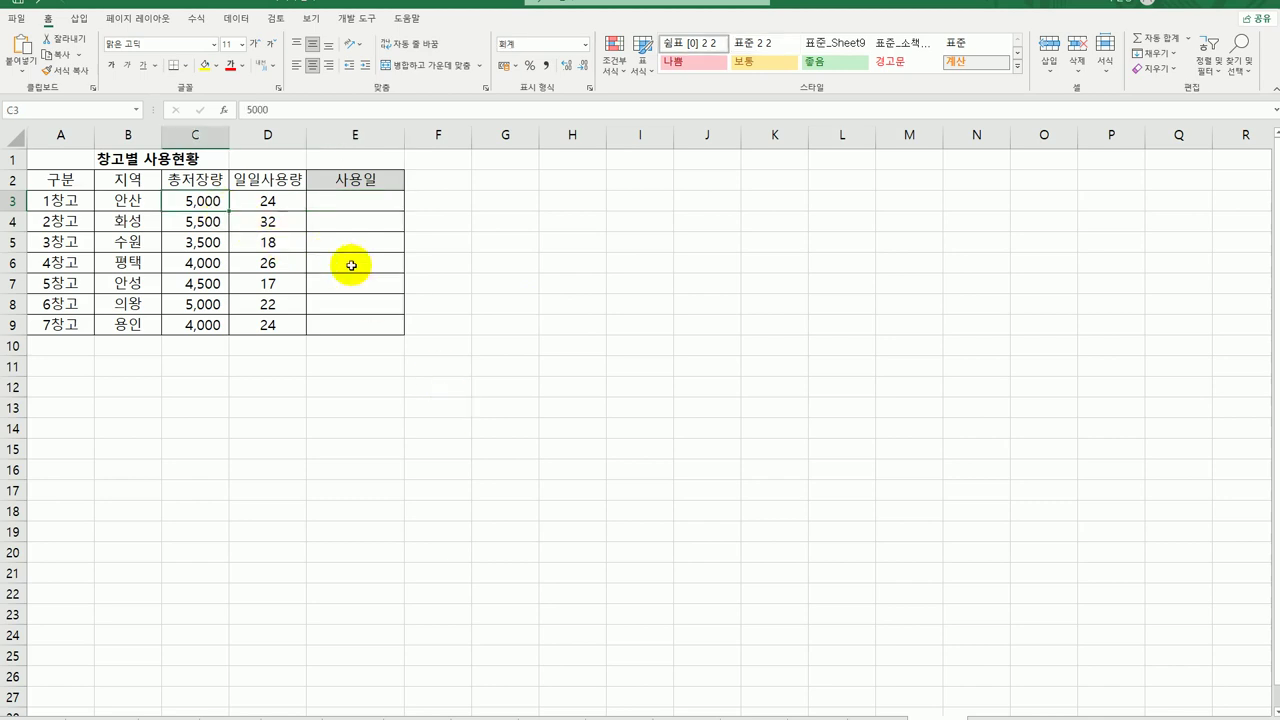
left_click(283, 205)
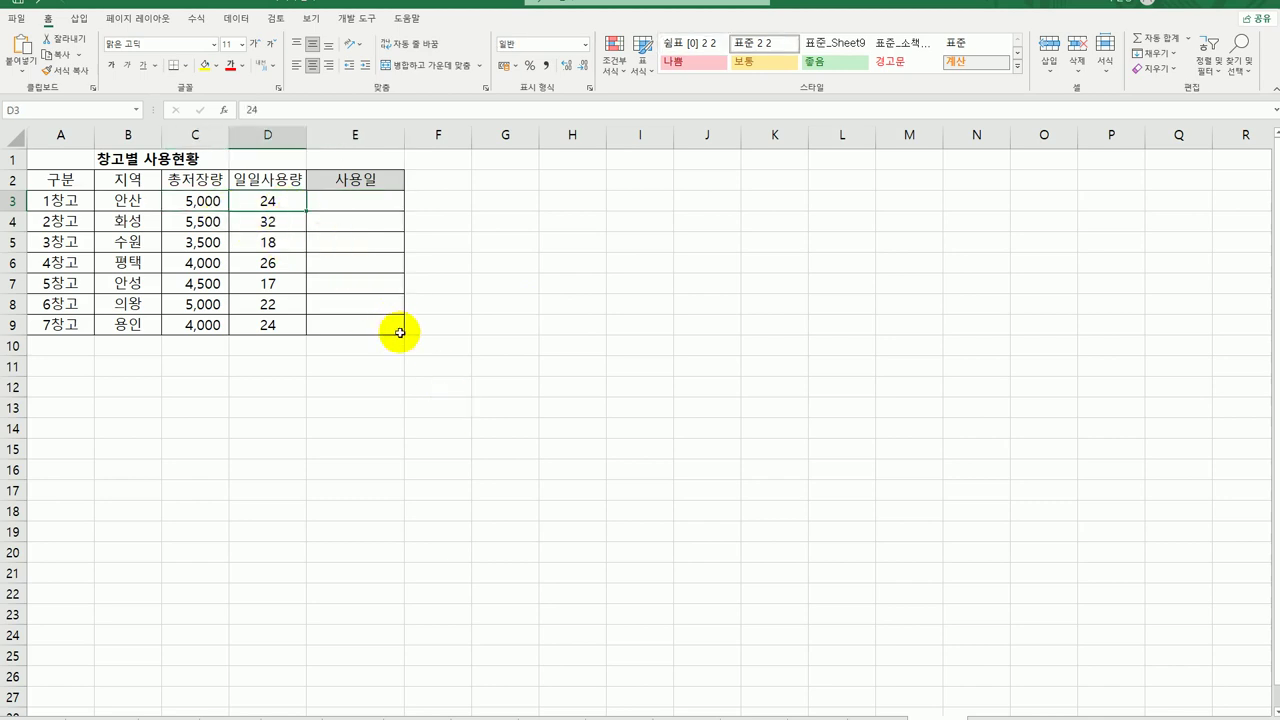
left_click(352, 198)
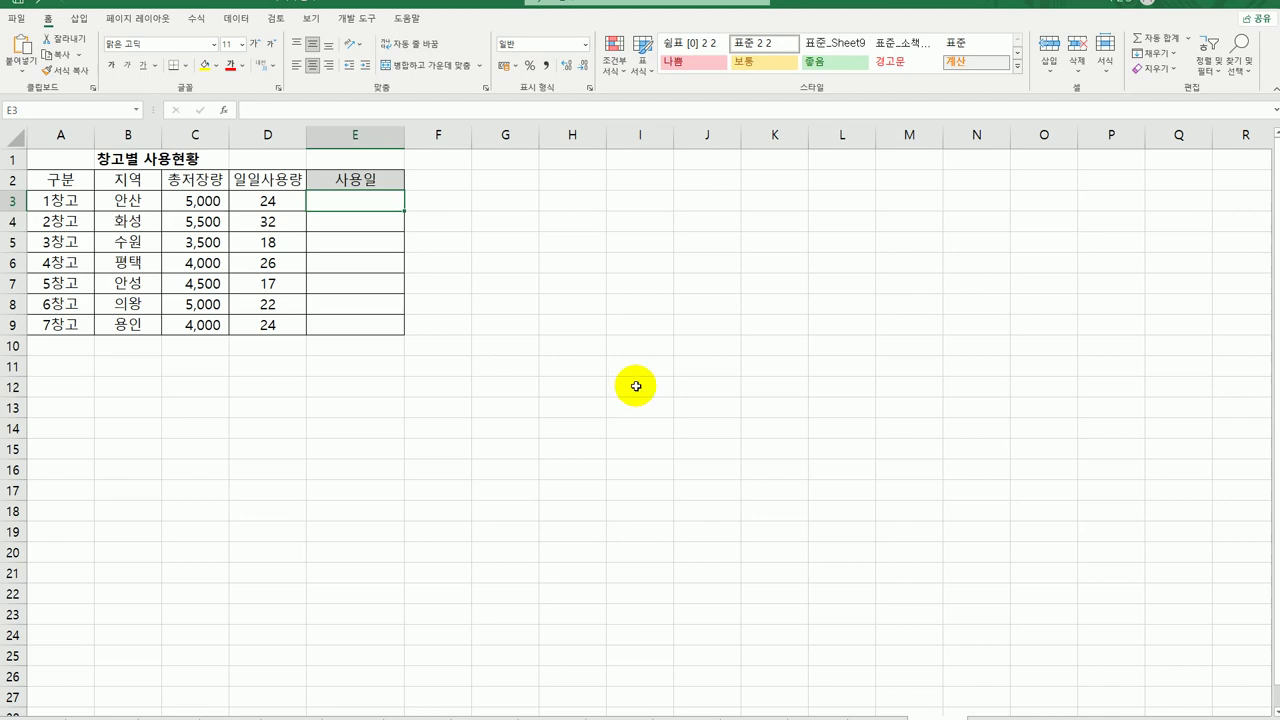
type("=")
key("Left")
key("Left")
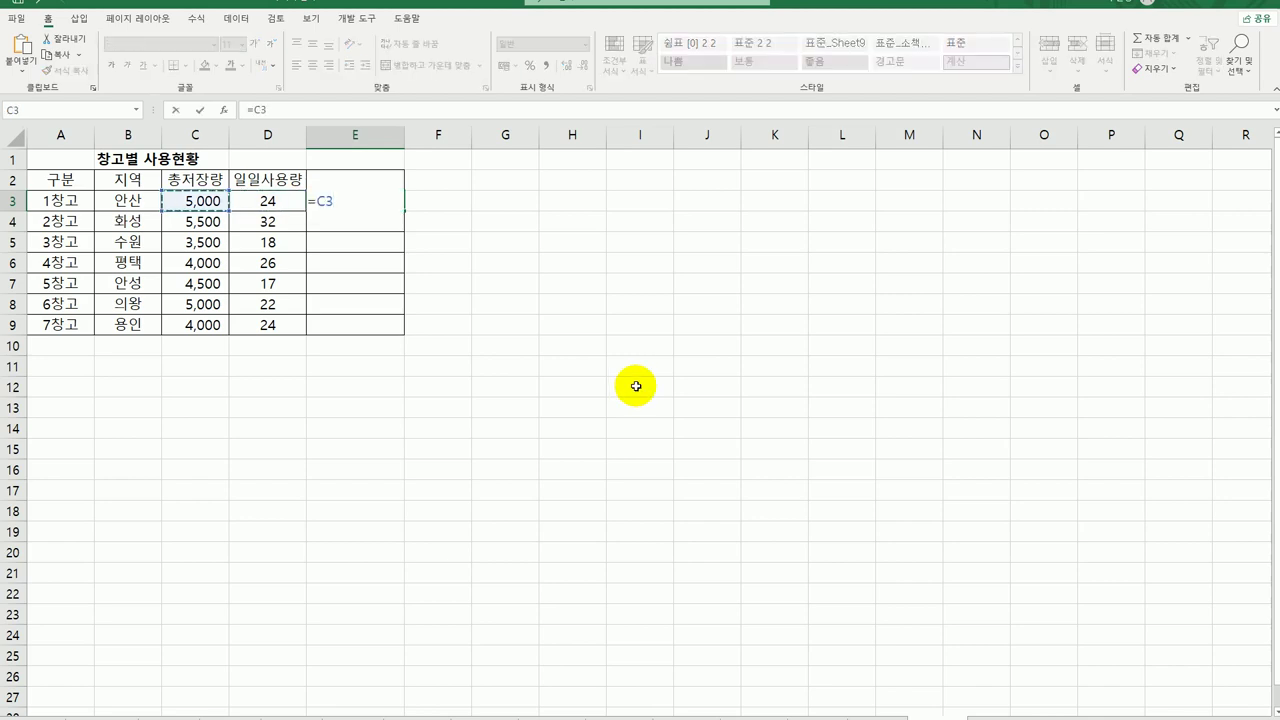
type("/")
key("Left")
key("Return")
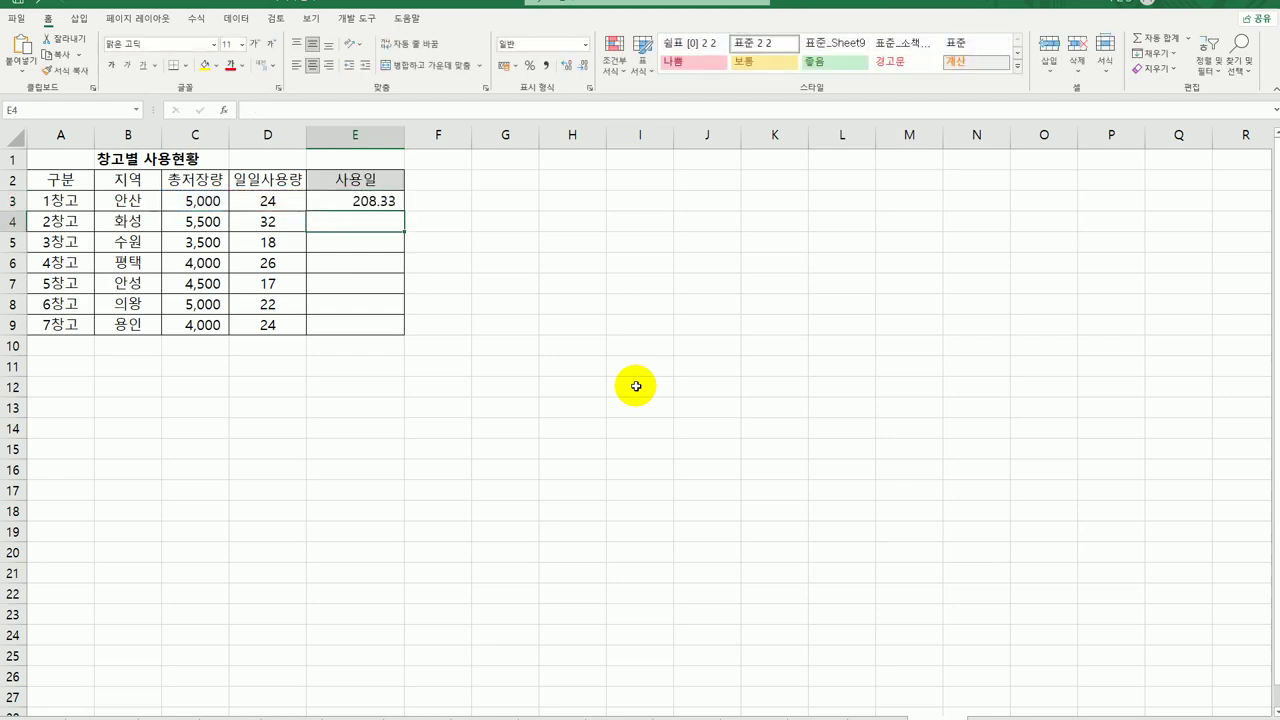
Step: Fill the 사용일 formula from E3 down to E9
left_click(366, 201)
left_click_drag(406, 209, 400, 326)
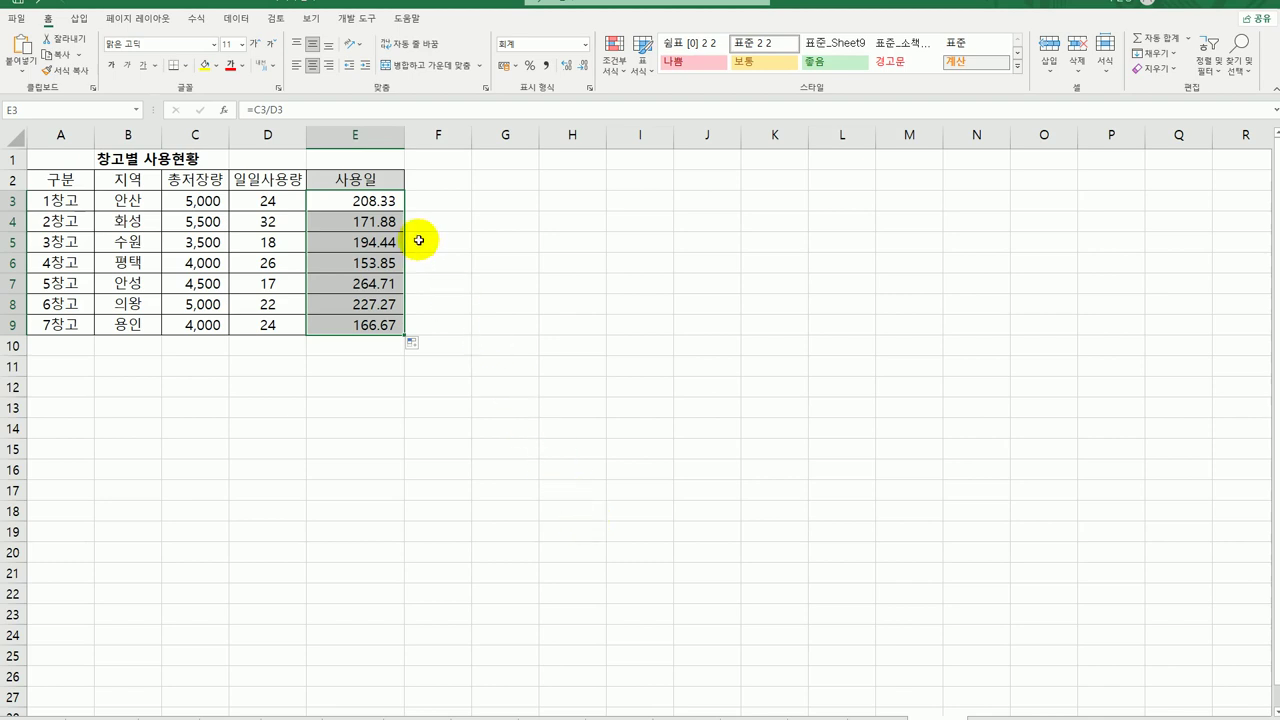
Step: Wrap the division in E3 inside INT so it reads =INT(C3/D3), and fill it down to E9
left_click(383, 202)
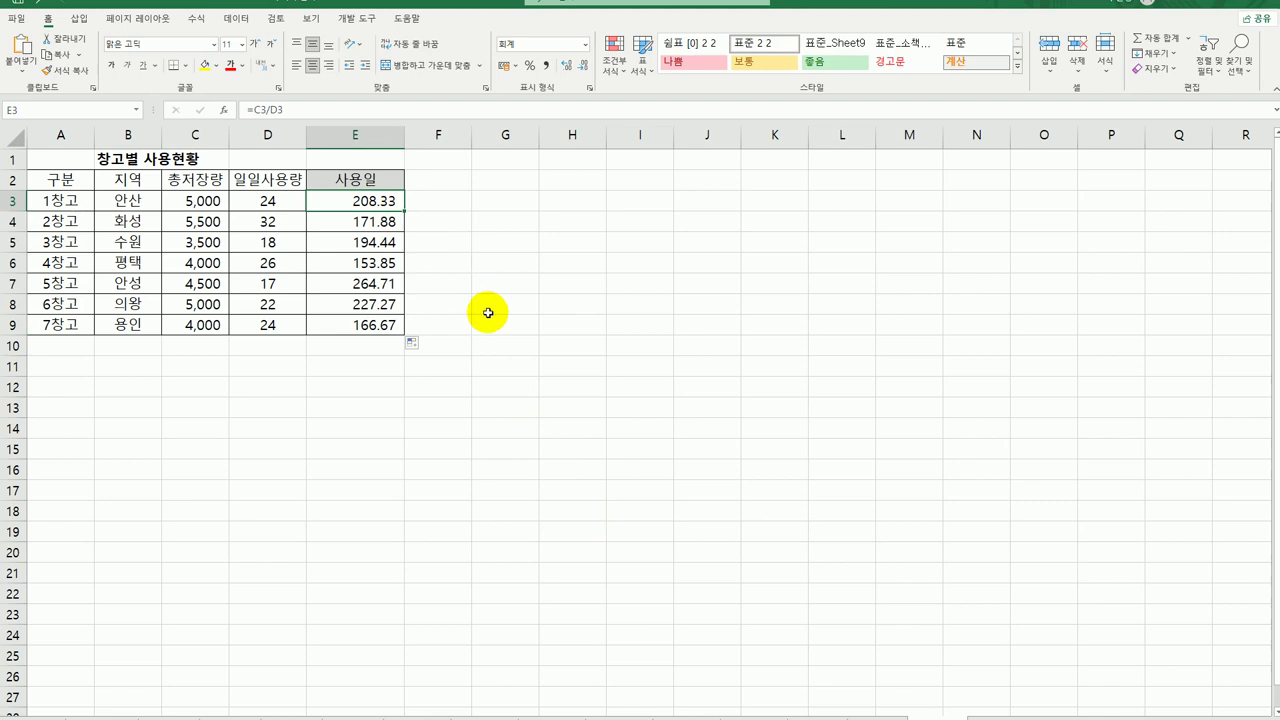
double_click(343, 202)
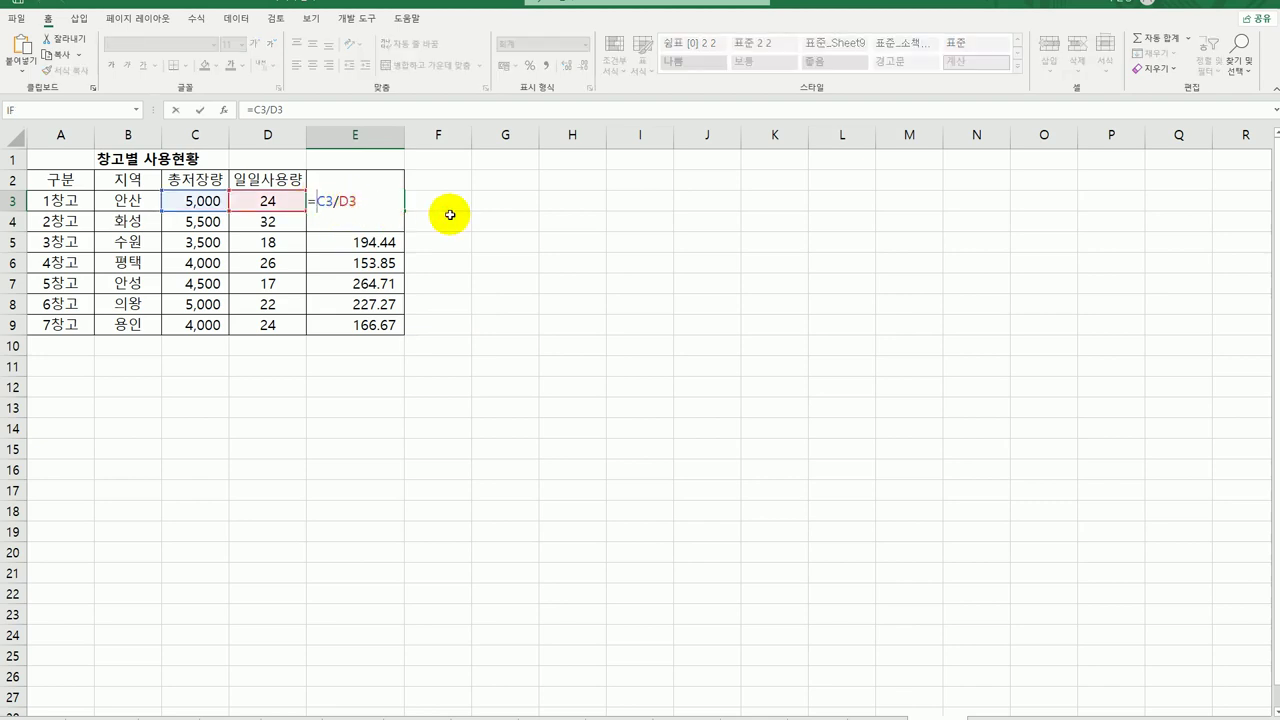
type("in")
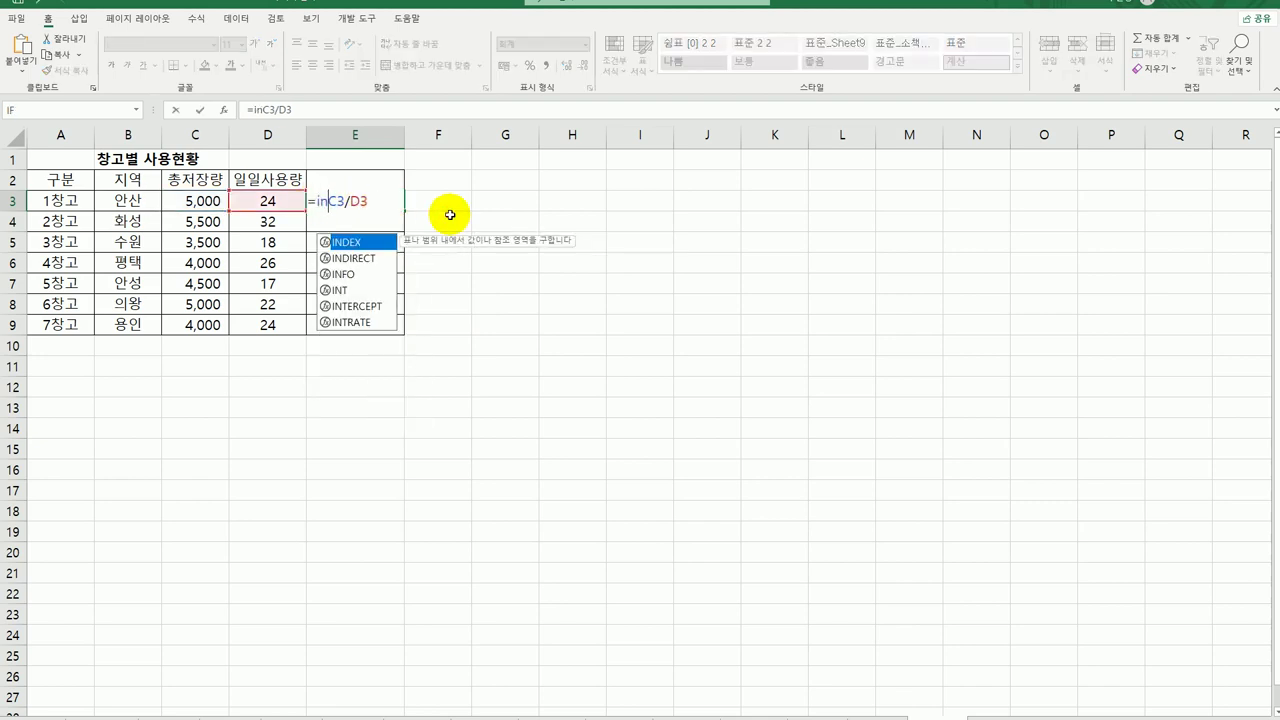
type("t")
key("Tab")
key("End")
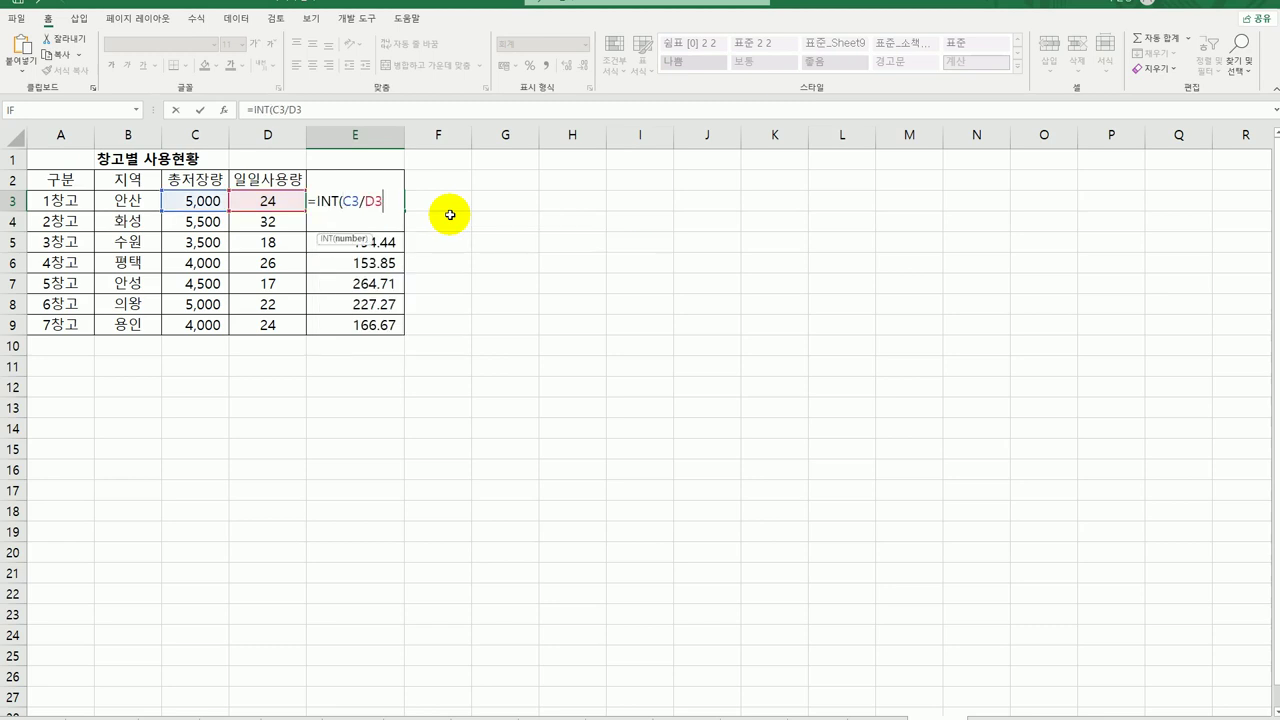
type(")")
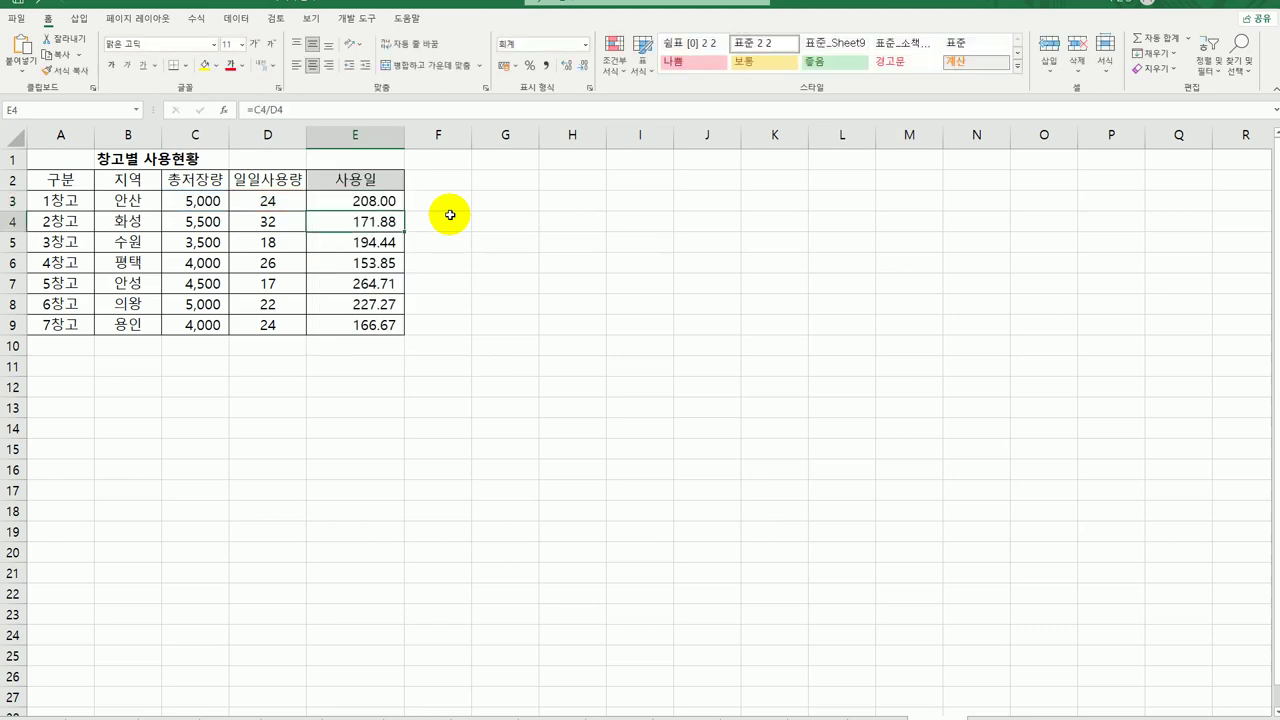
left_click(366, 200)
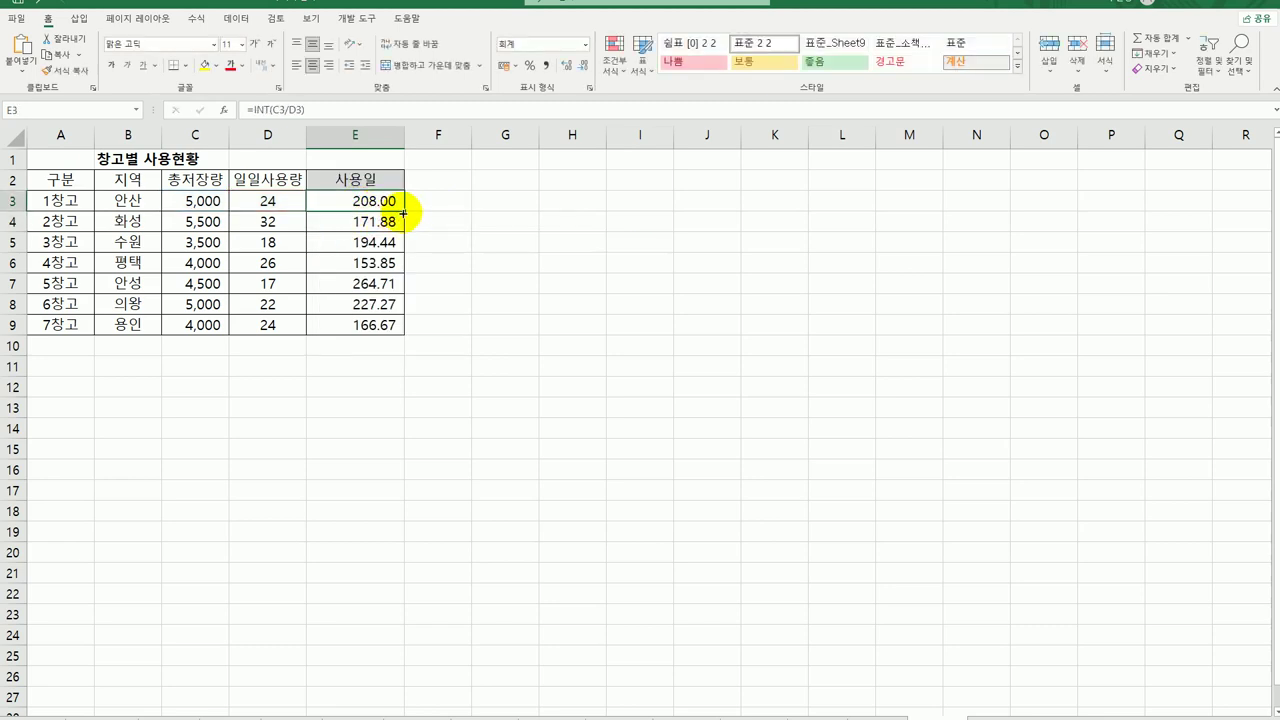
left_click_drag(403, 212, 390, 345)
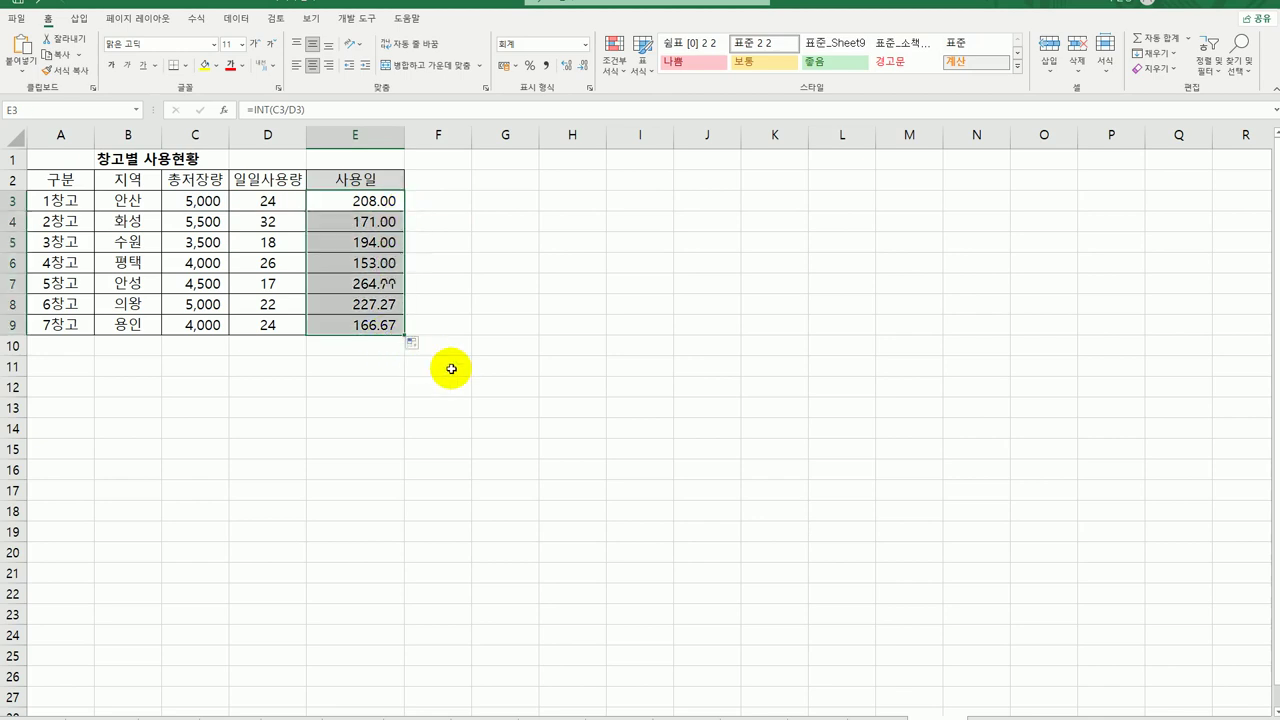
Step: Append &"일(" to the INT formula in E3 and fill it down to E9
left_click(373, 201)
double_click(373, 201)
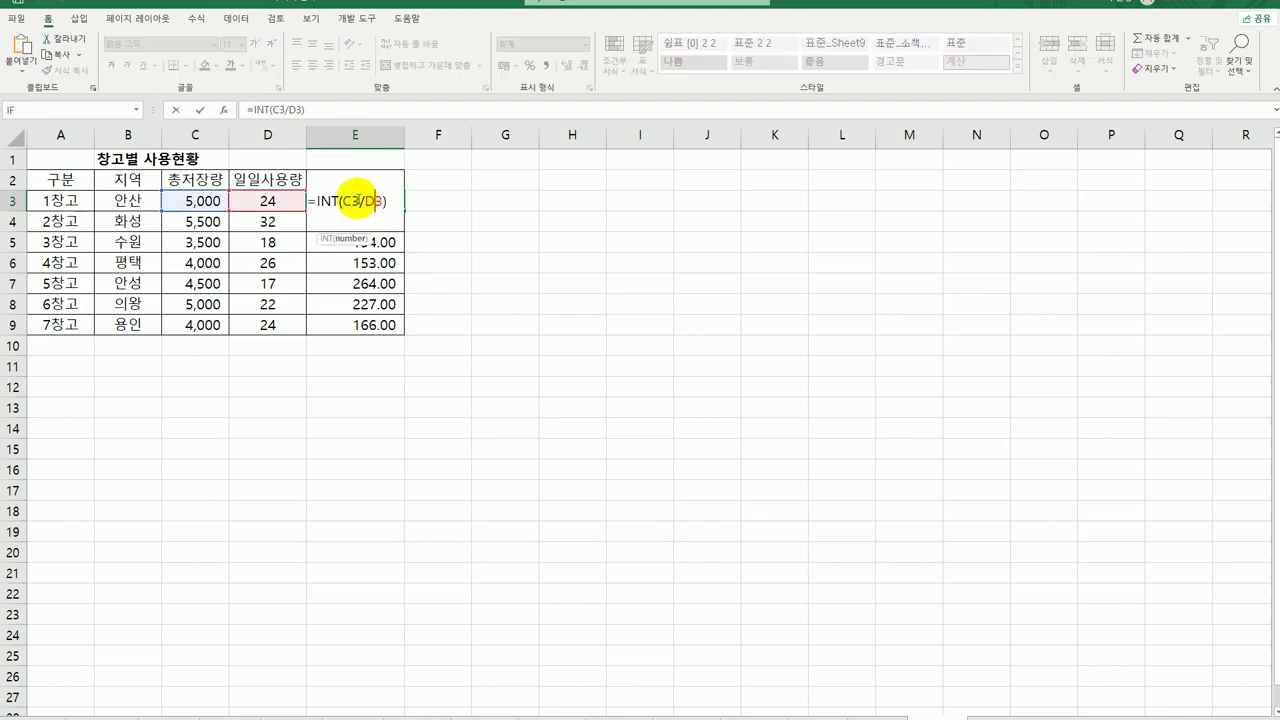
left_click(390, 203)
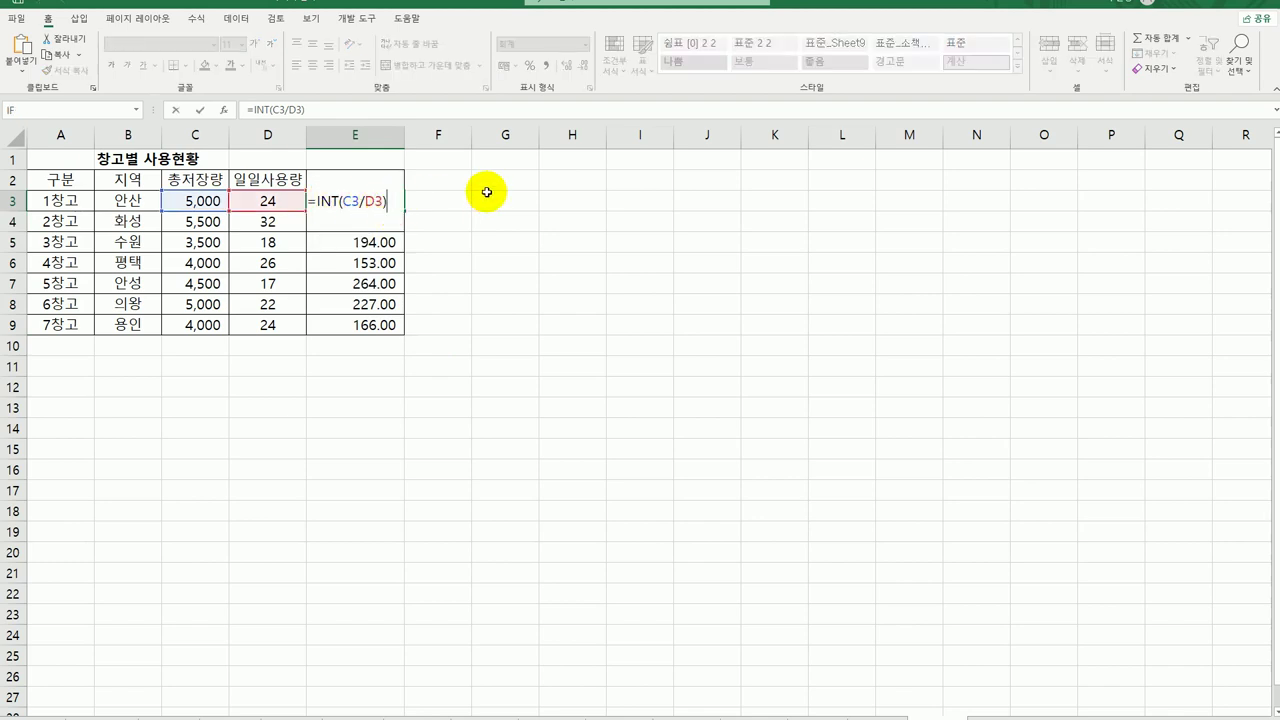
type("&\"일")
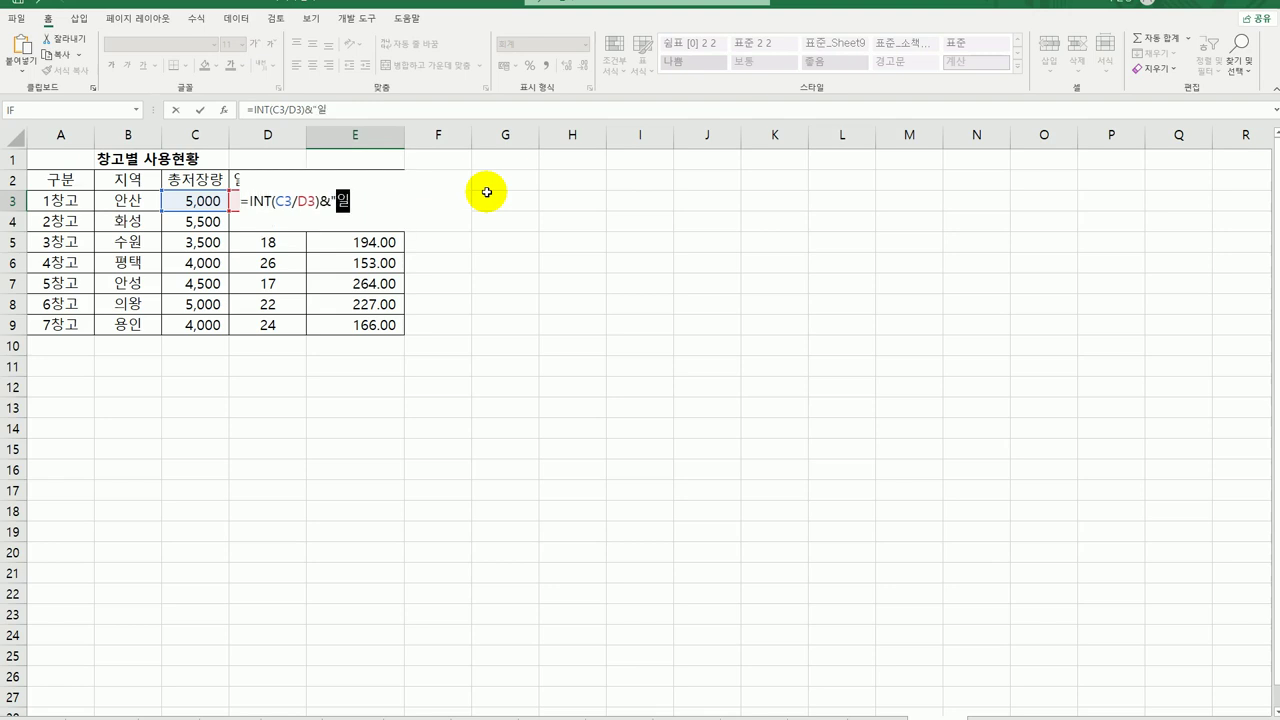
type("(")
key("Return")
left_click(383, 205)
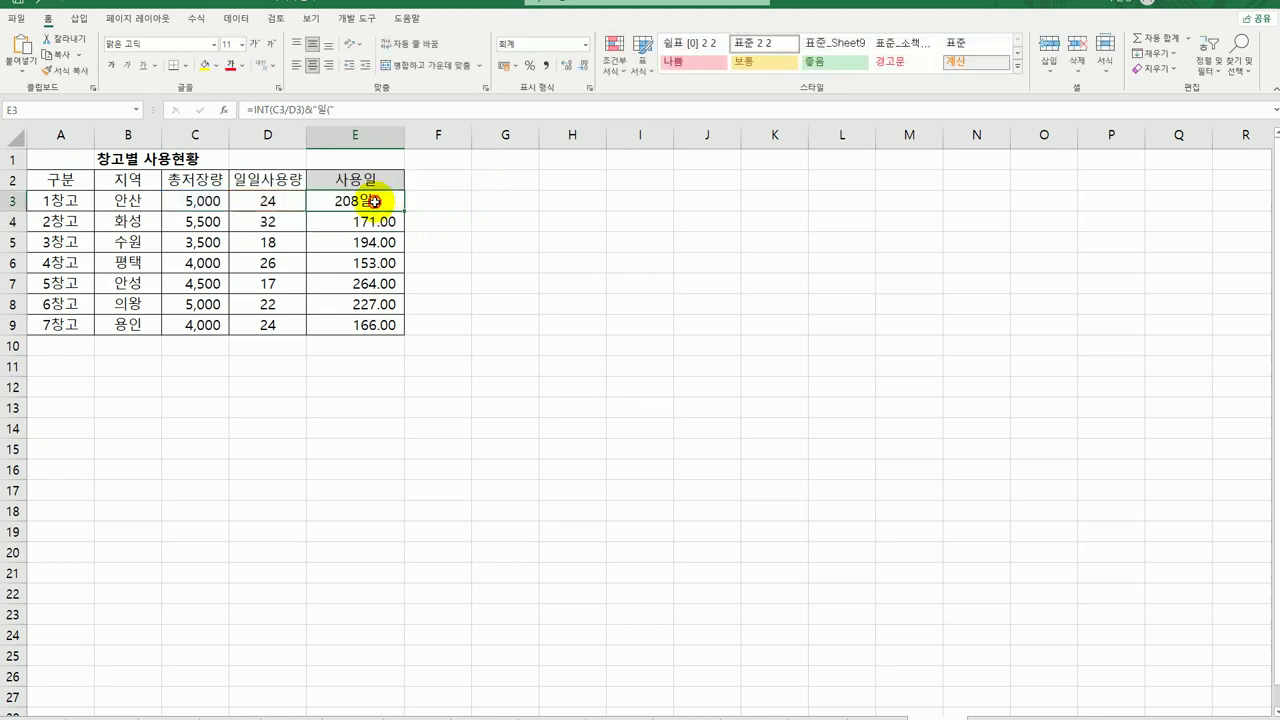
left_click_drag(403, 213, 385, 338)
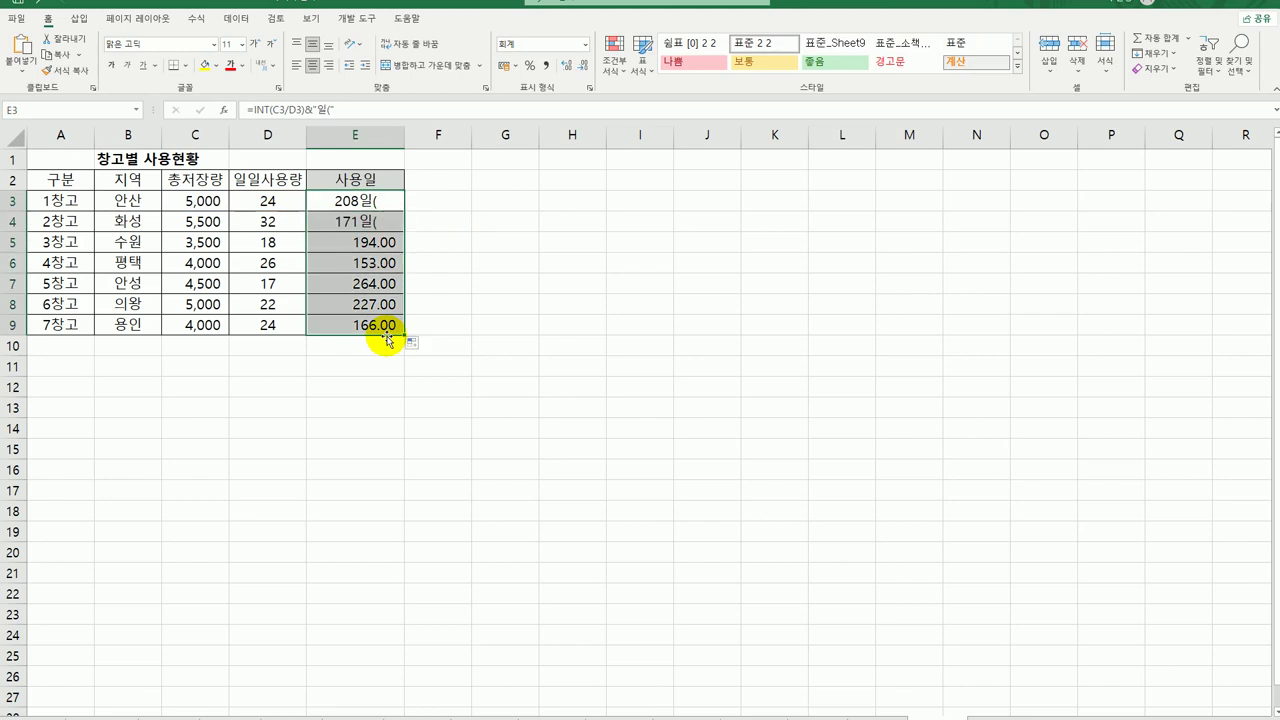
Step: Extend the formula in E3 to =INT(C3/D3)&"일("&MOD(C3,D3)&")" and fill it down to E9
left_click(389, 201)
double_click(389, 201)
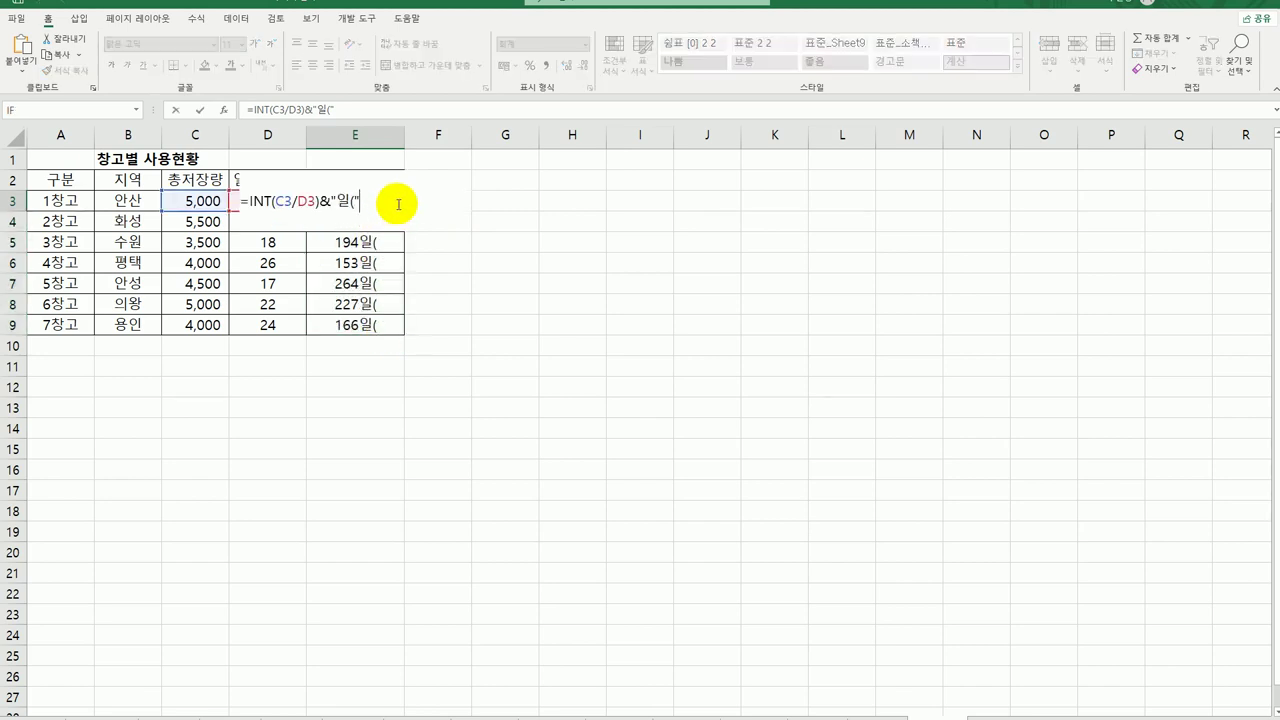
type("&")
type("ㅡ")
type("mod")
key("Tab")
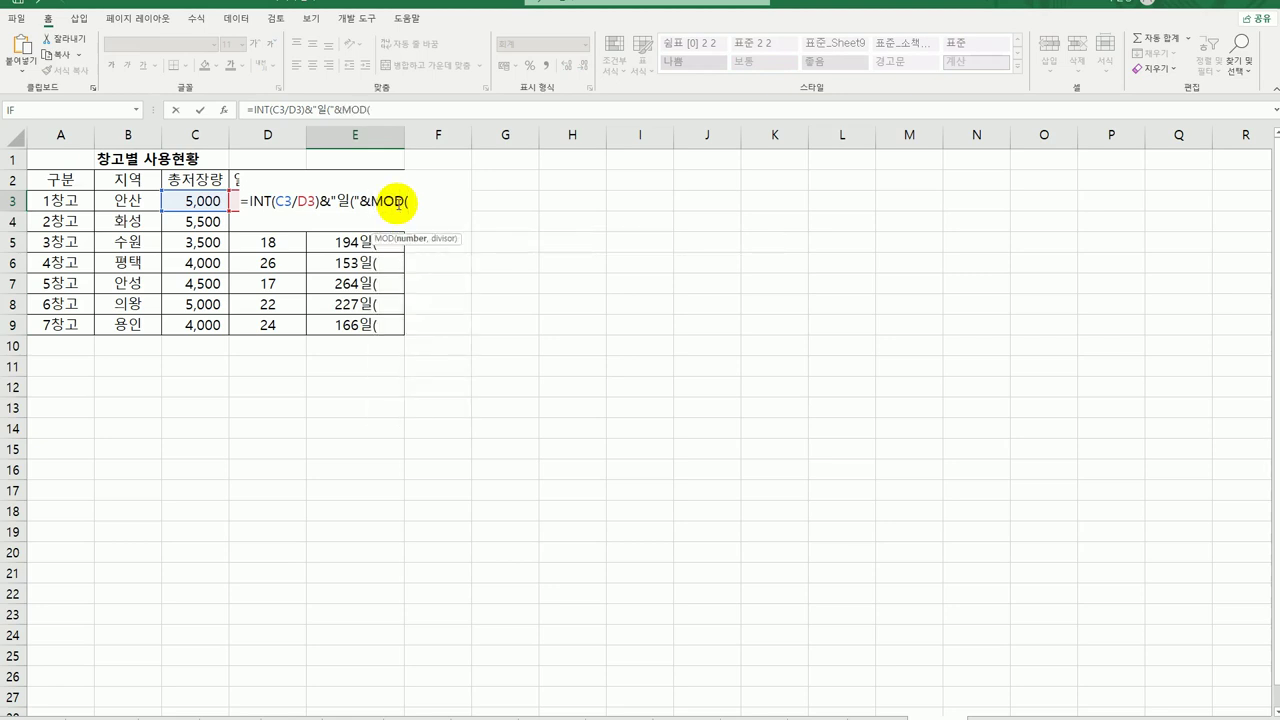
left_click(197, 201)
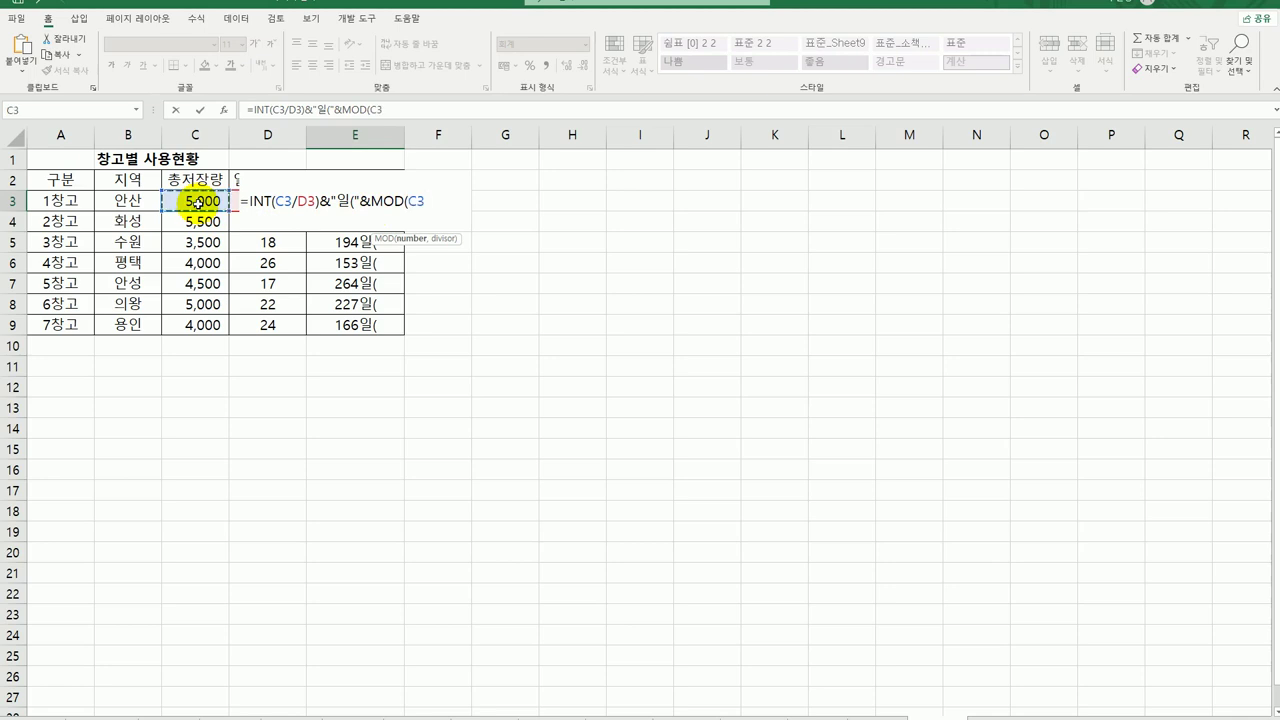
type(",")
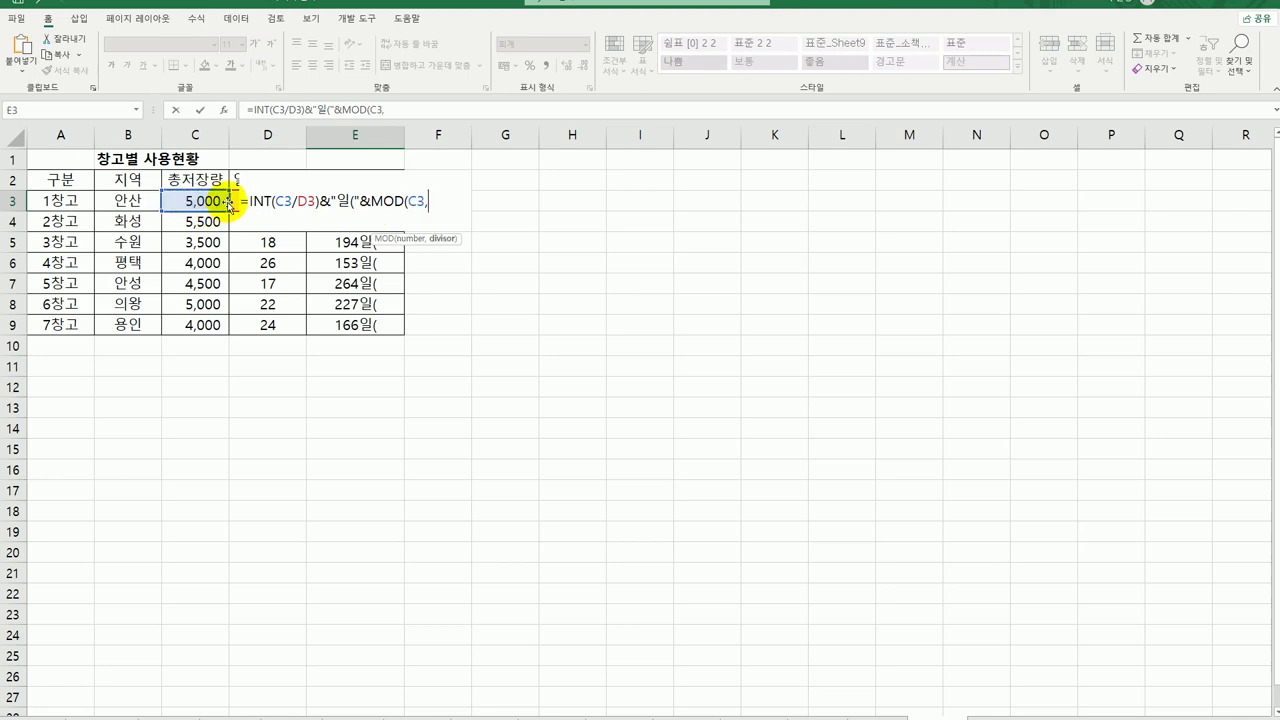
left_click(234, 201)
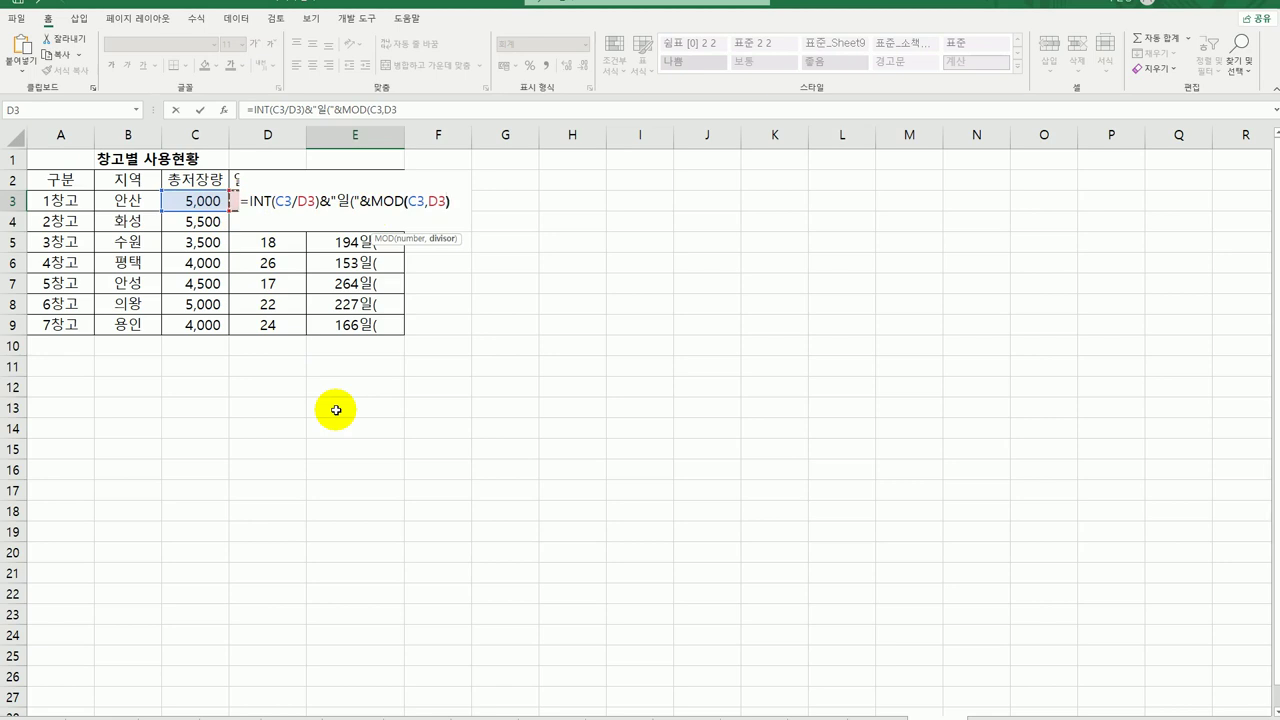
type(")&")
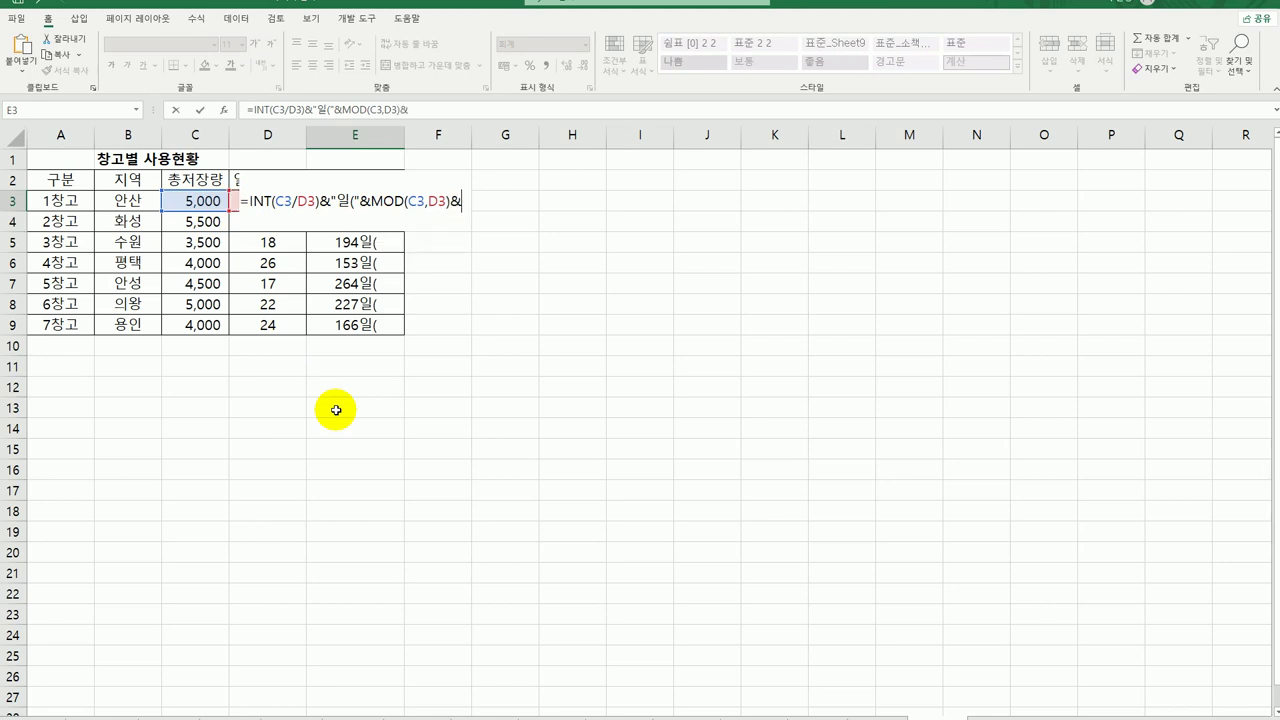
type("\")")
key("Return")
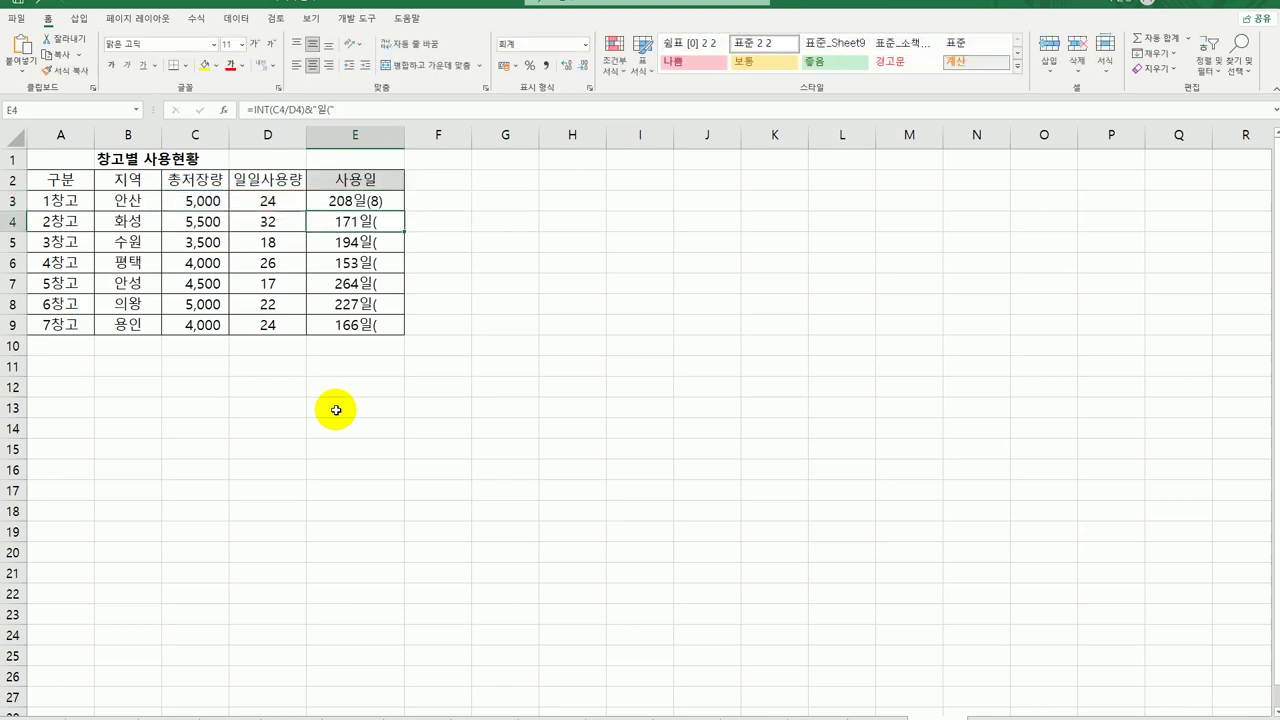
left_click(393, 202)
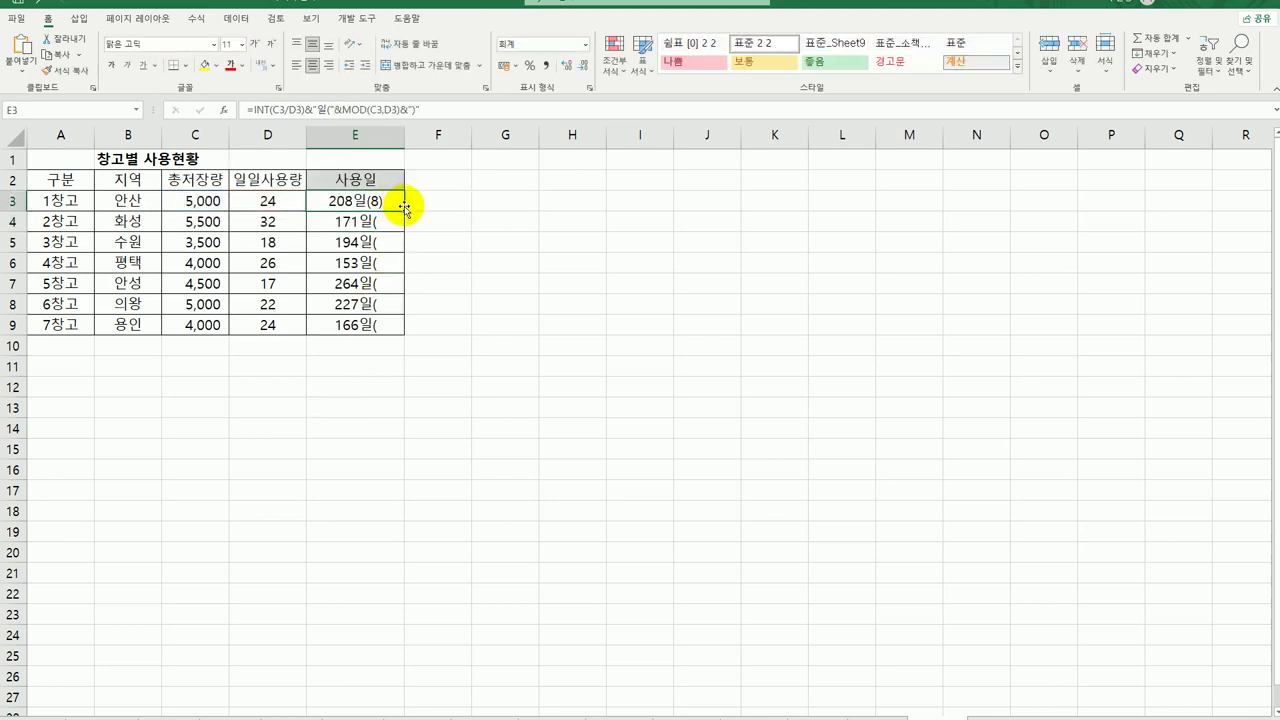
left_click_drag(403, 207, 393, 334)
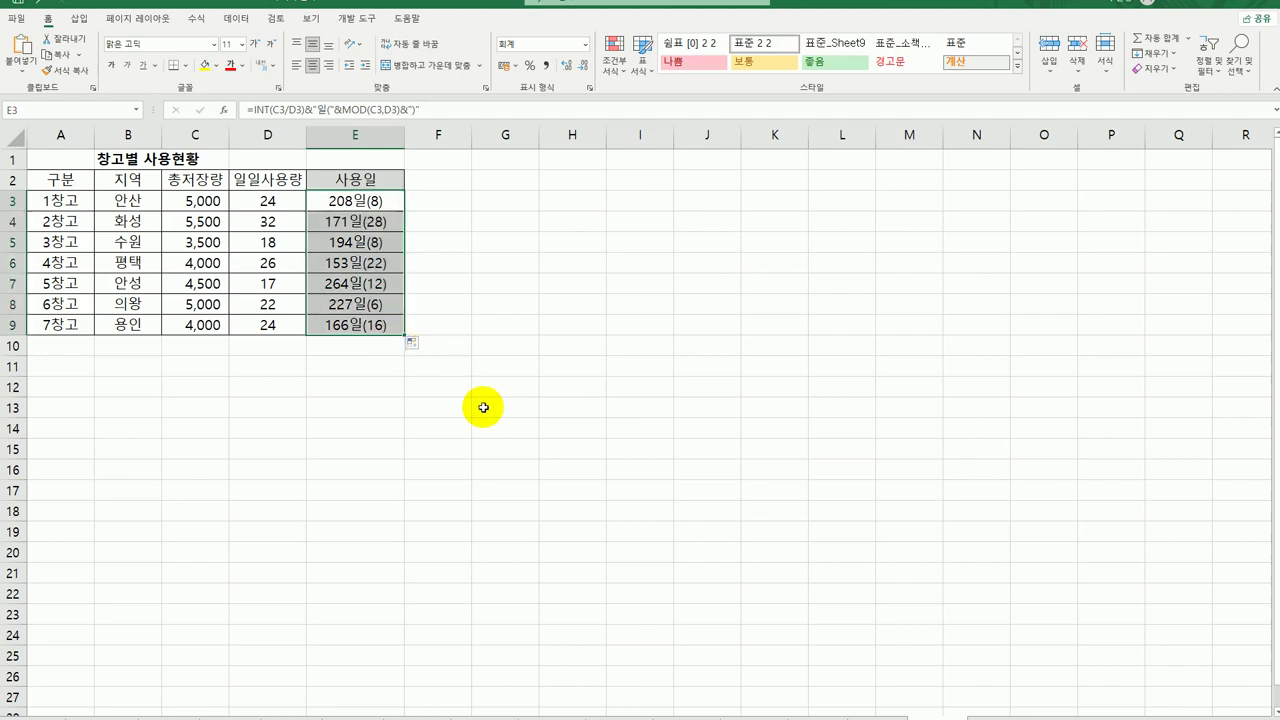
Step: Insert 남음 before the closing parenthesis text in E3 so the formula ends with &"남음)", and fill it down to E9
double_click(380, 201)
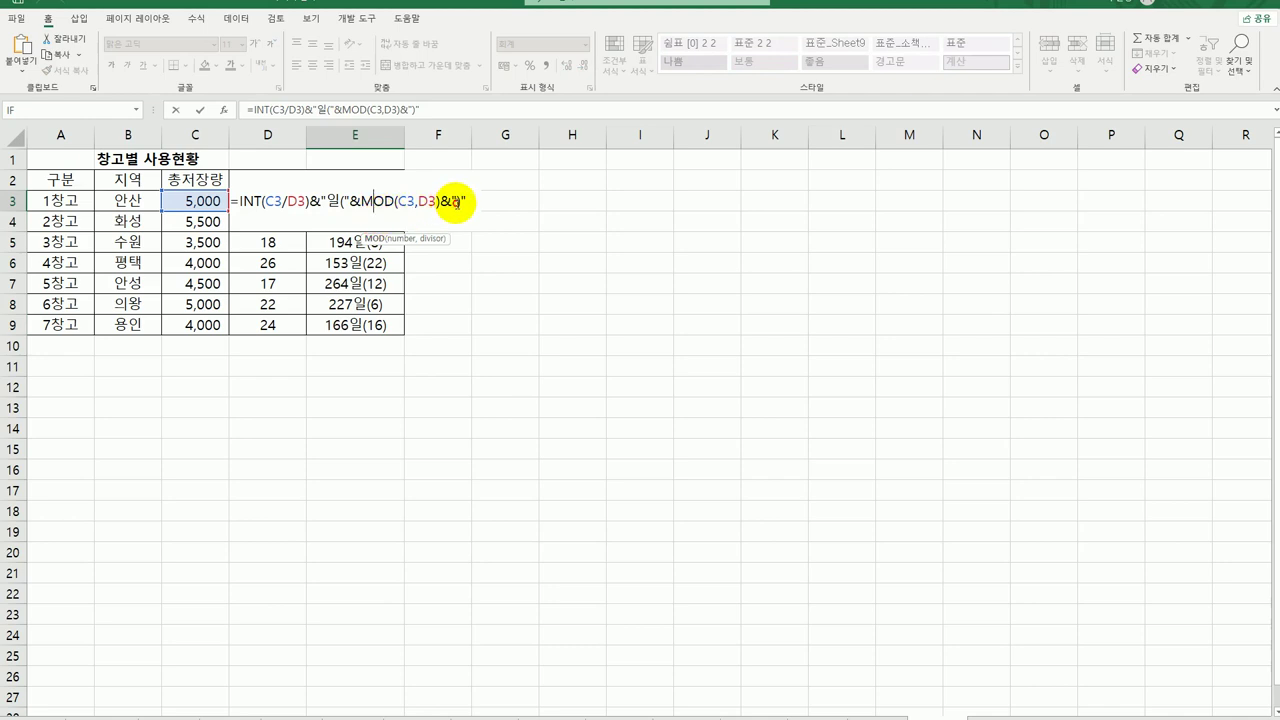
left_click(452, 201)
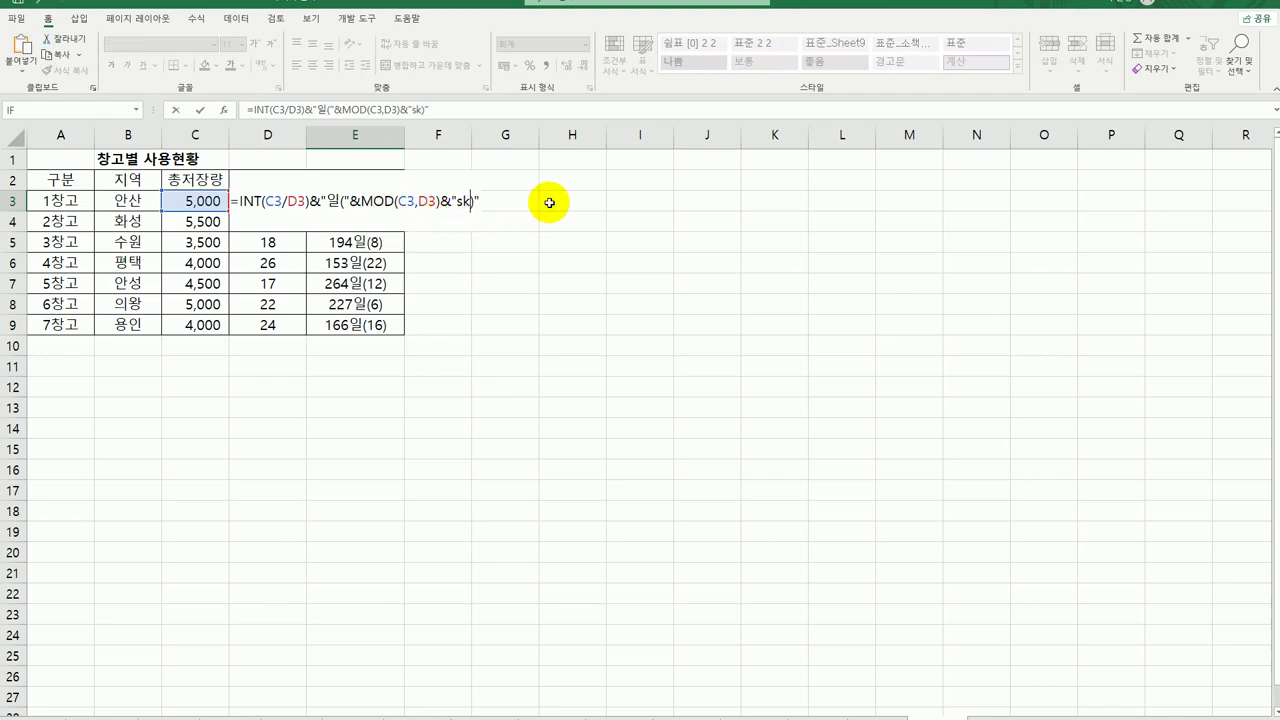
type("남음")
key("Return")
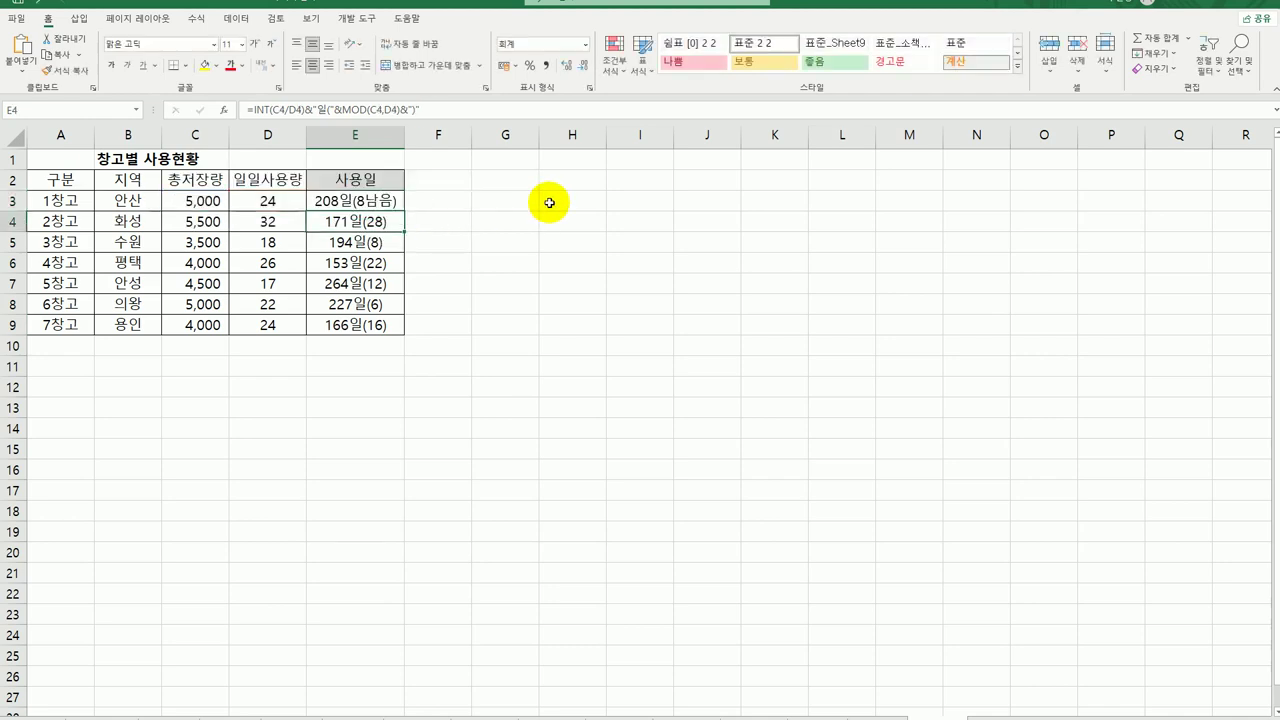
left_click(382, 201)
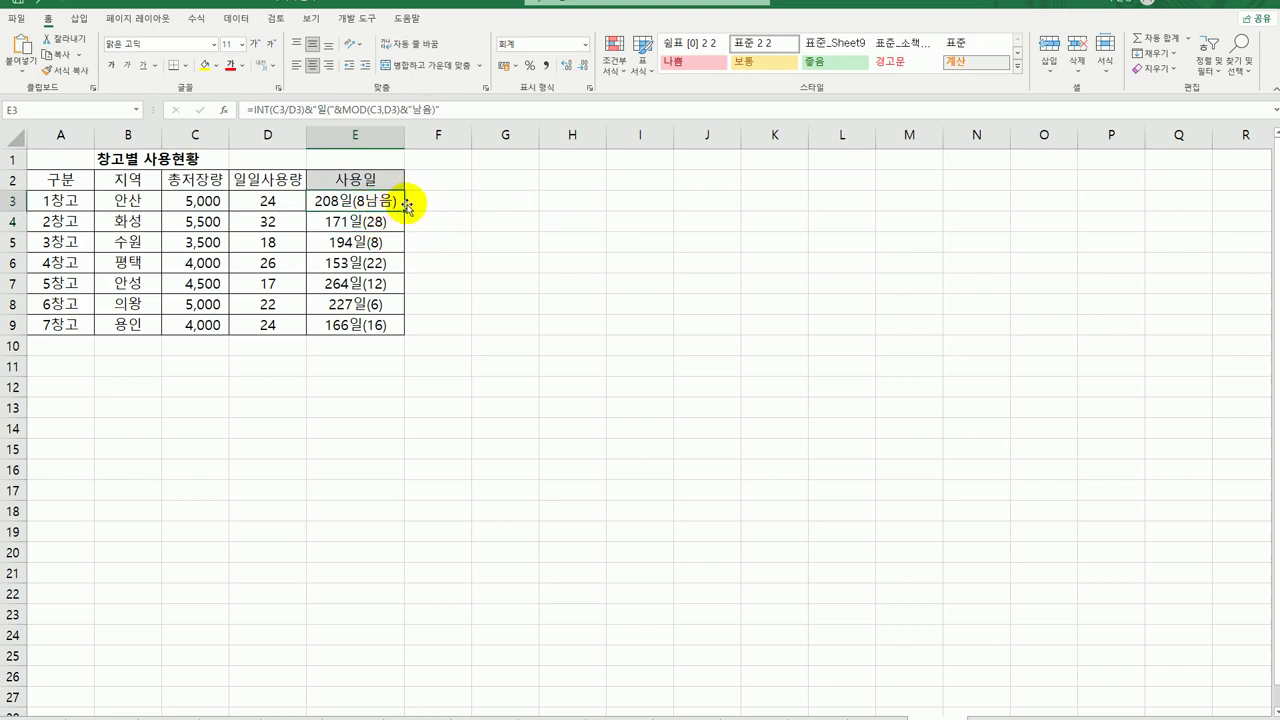
left_click_drag(405, 211, 378, 330)
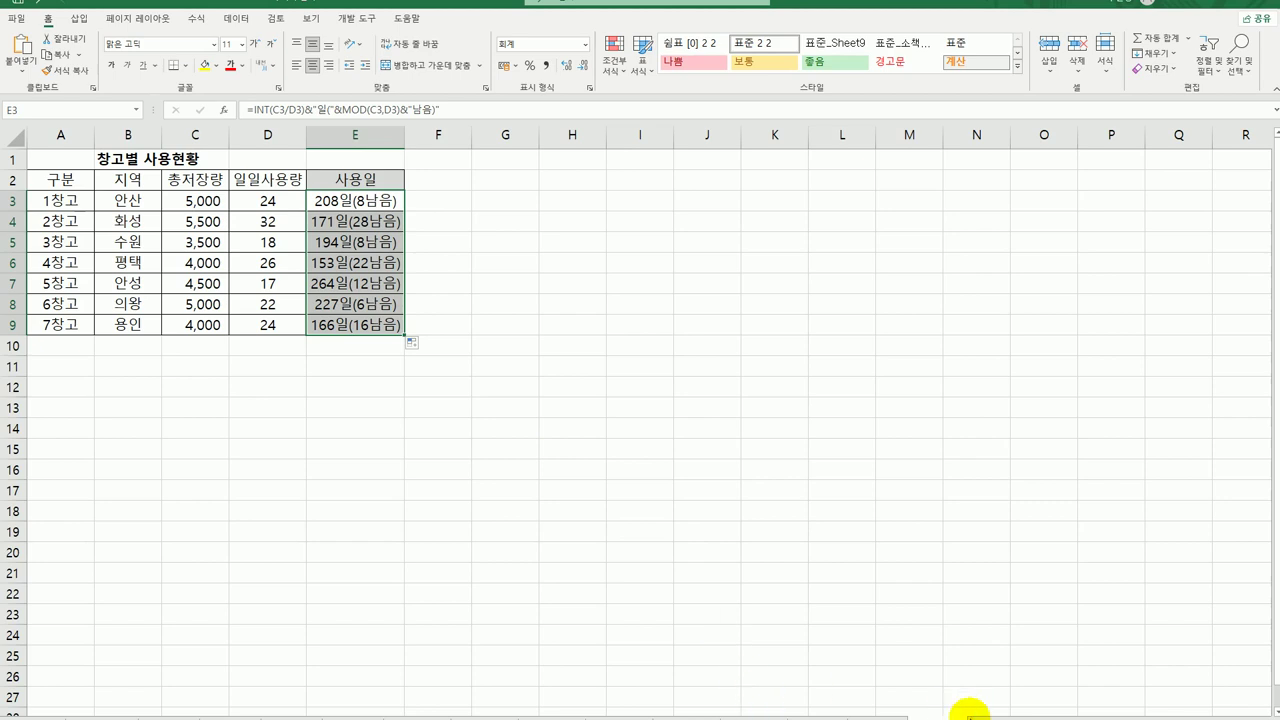
Step: Return to cell A1 and switch to the 1학기 국어 성적 worksheet
left_click(988, 714)
key("ctrl+Home")
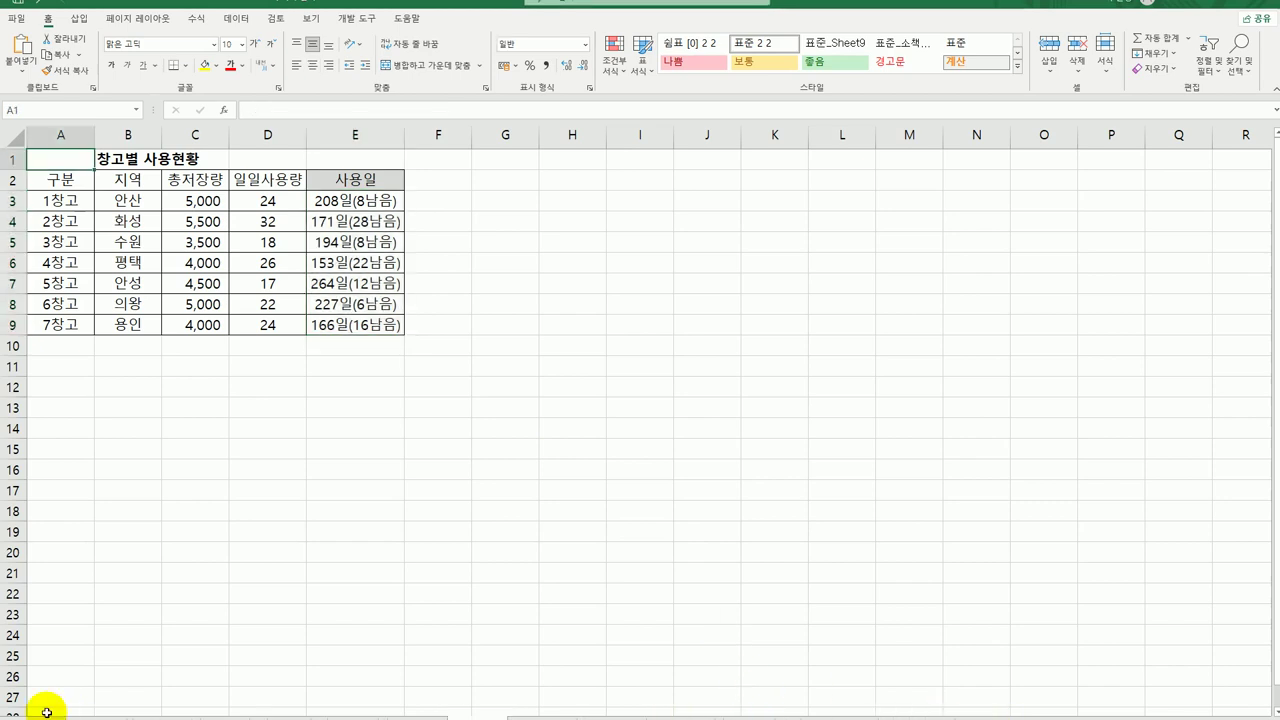
left_click_drag(895, 716, 450, 716)
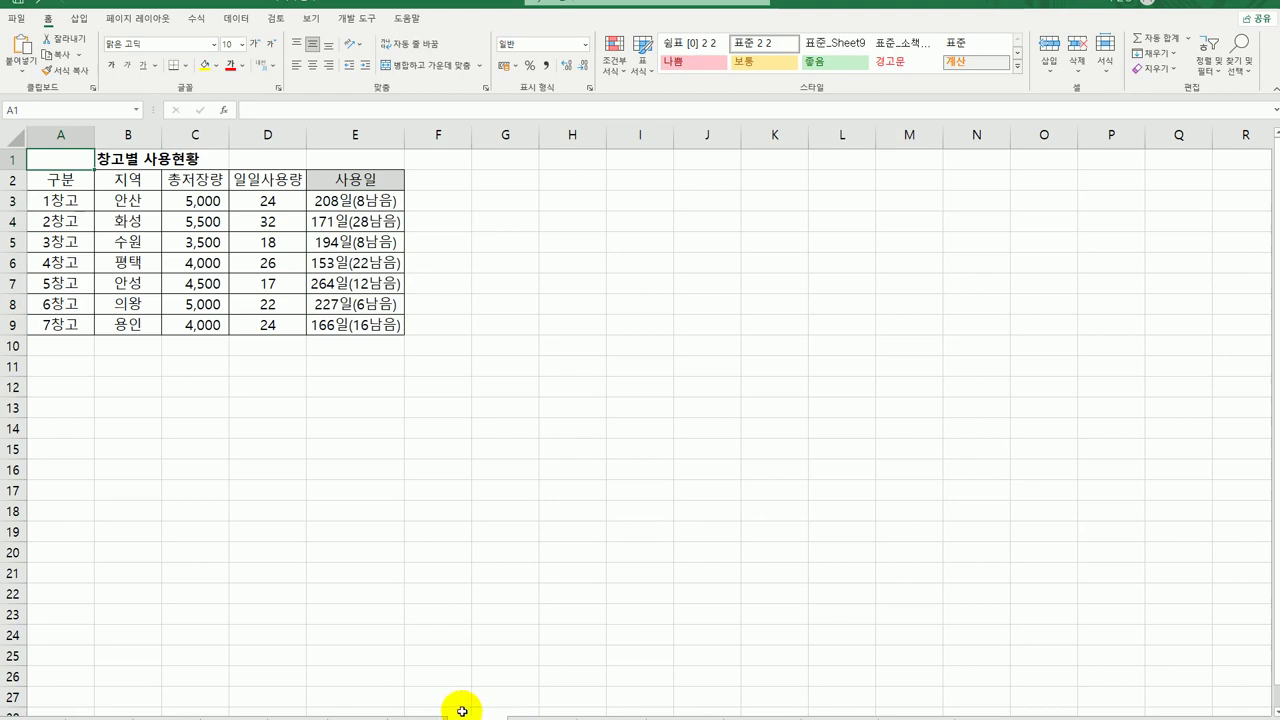
key("ctrl+z")
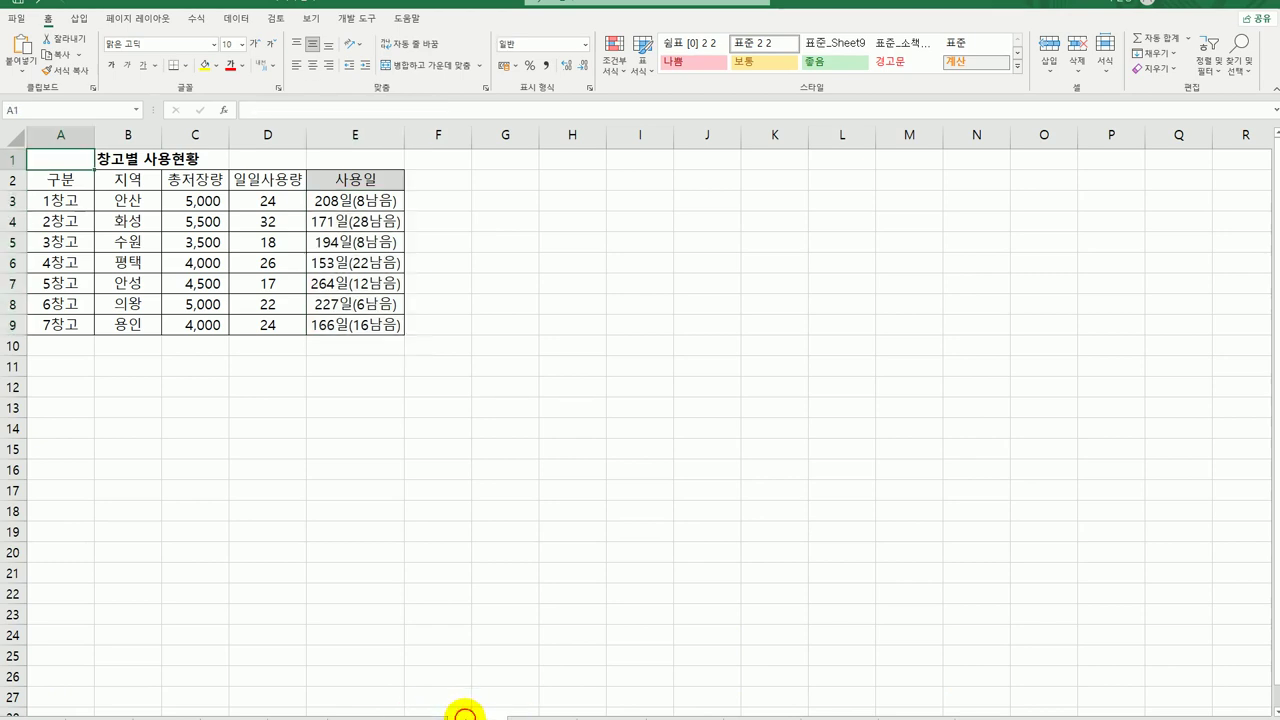
left_click(463, 714)
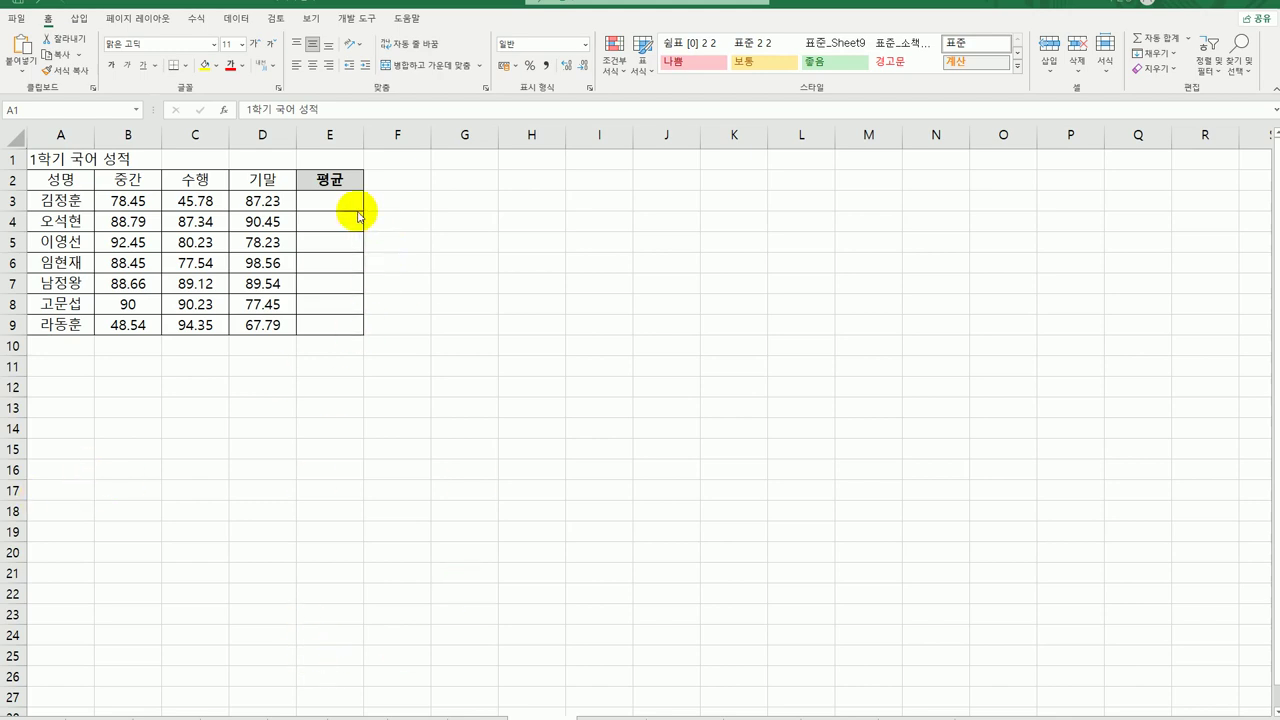
Step: Enter =AVERAGE(B3:D3) in E3 under 평균 and fill it down to E9
left_click(327, 197)
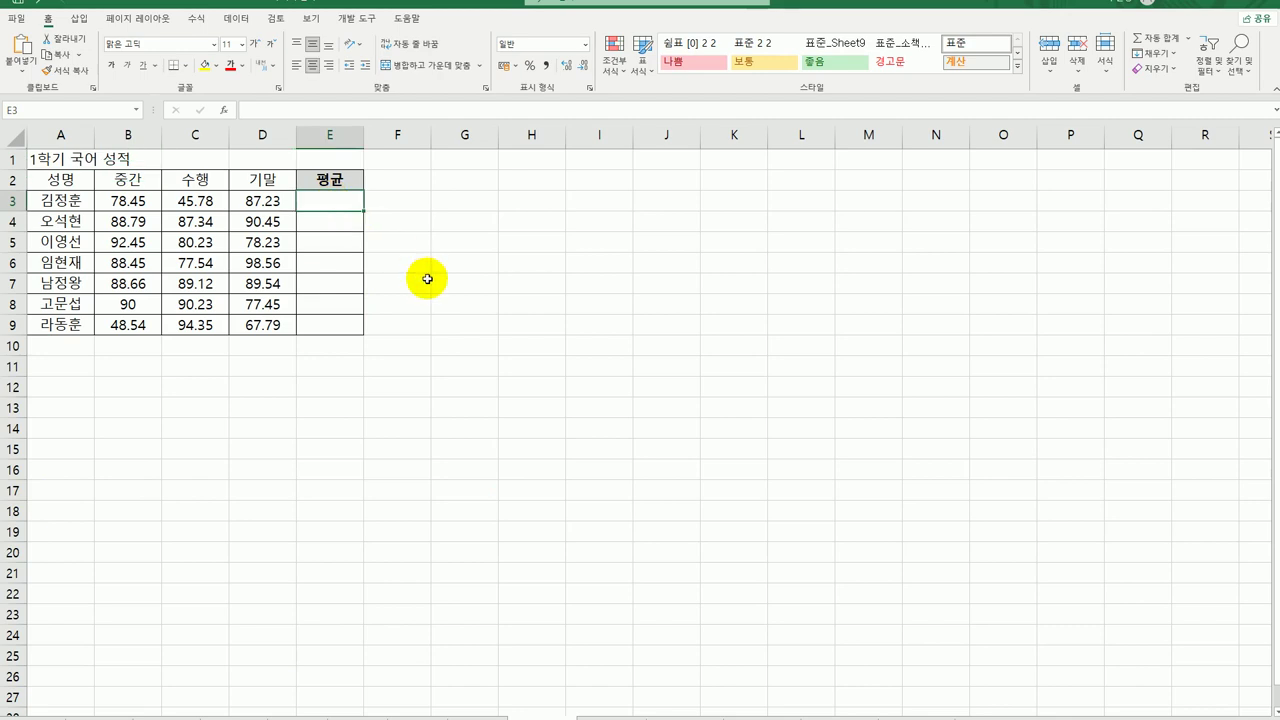
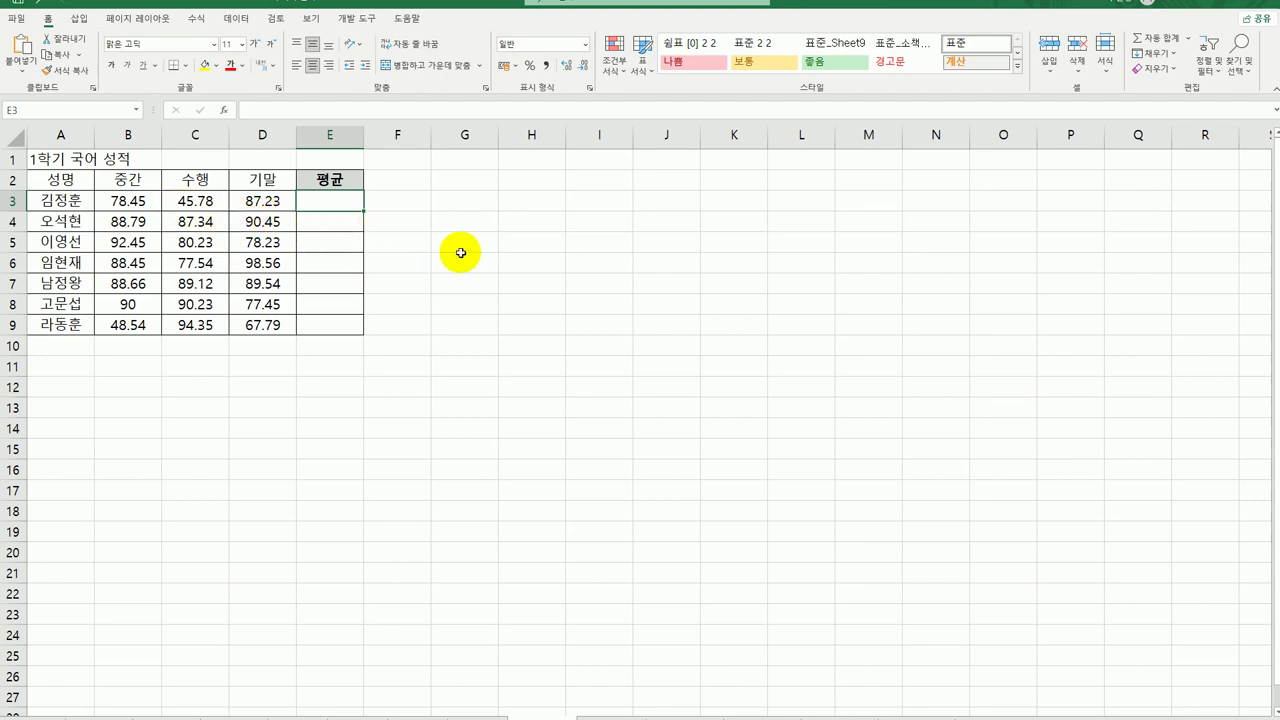
type("=")
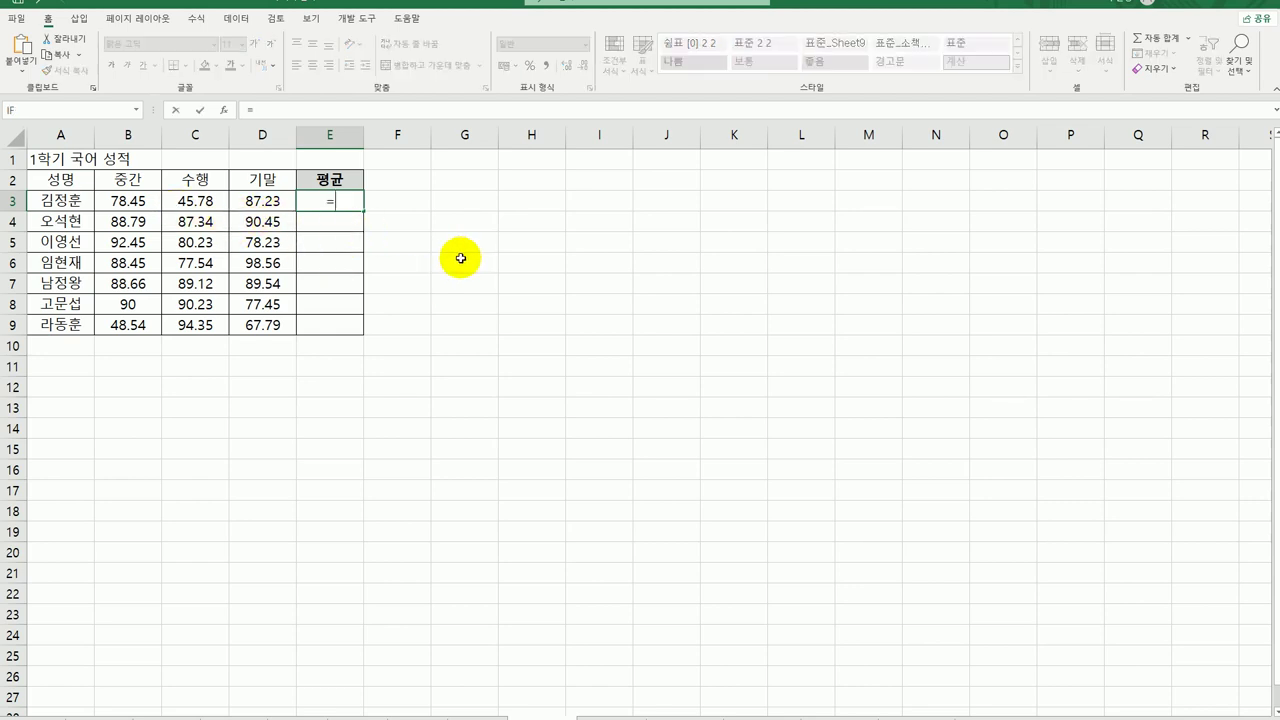
type("AV")
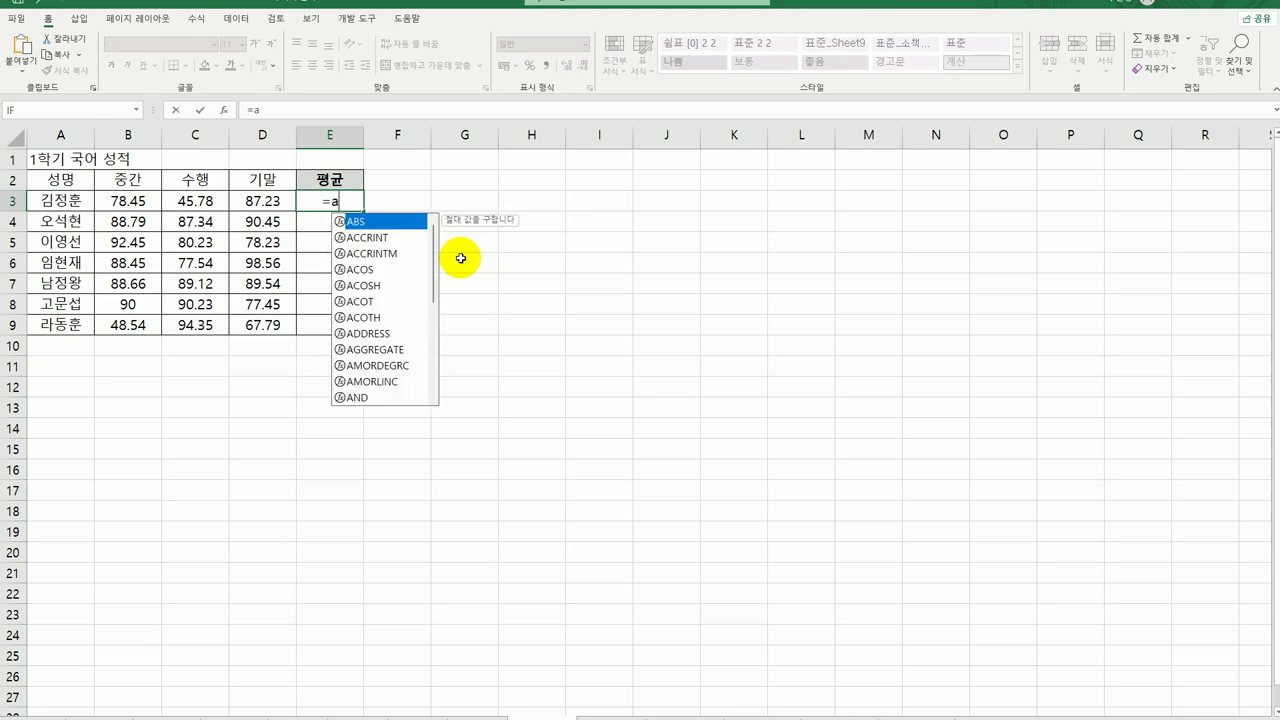
key("Down")
key("Tab")
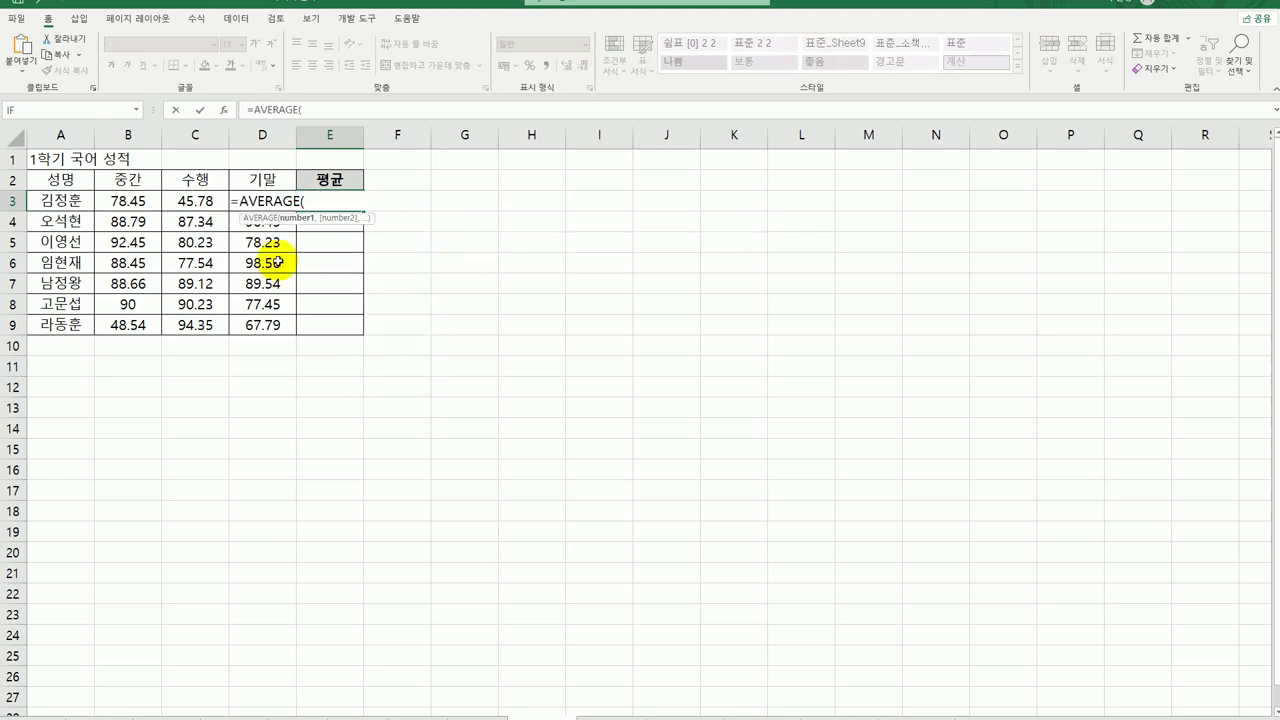
left_click_drag(130, 200, 273, 201)
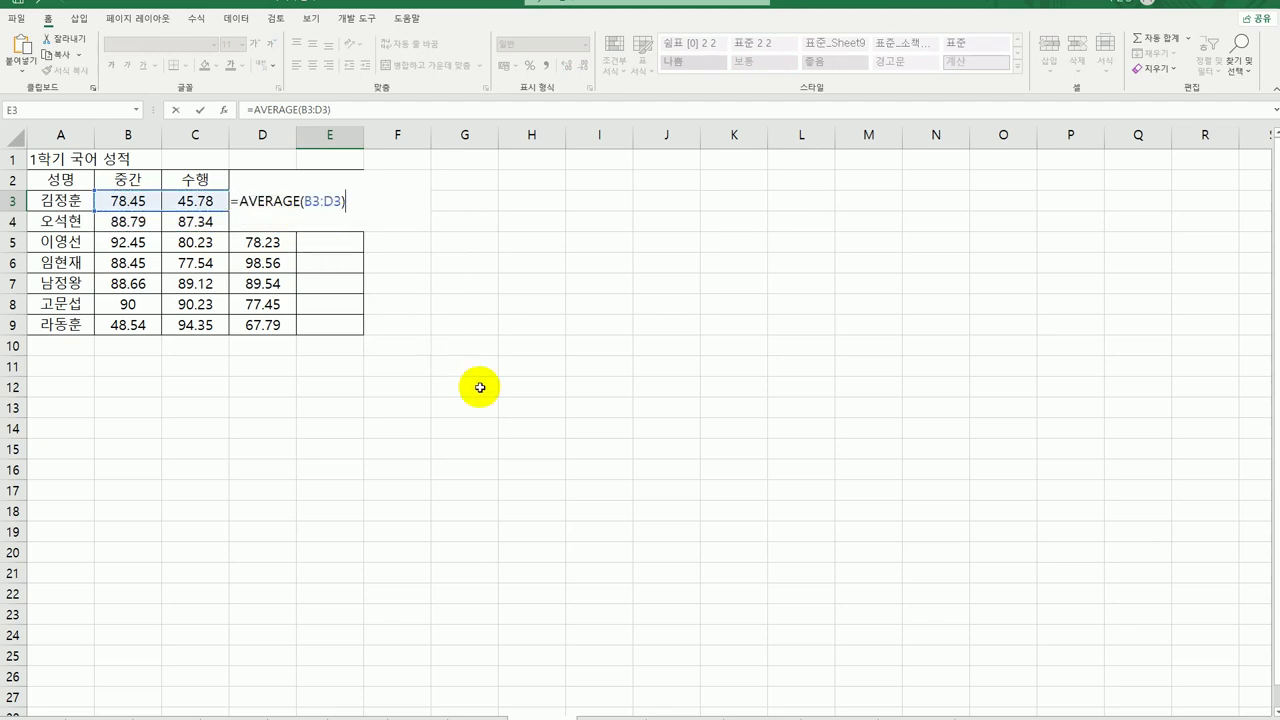
key("Return")
left_click(343, 200)
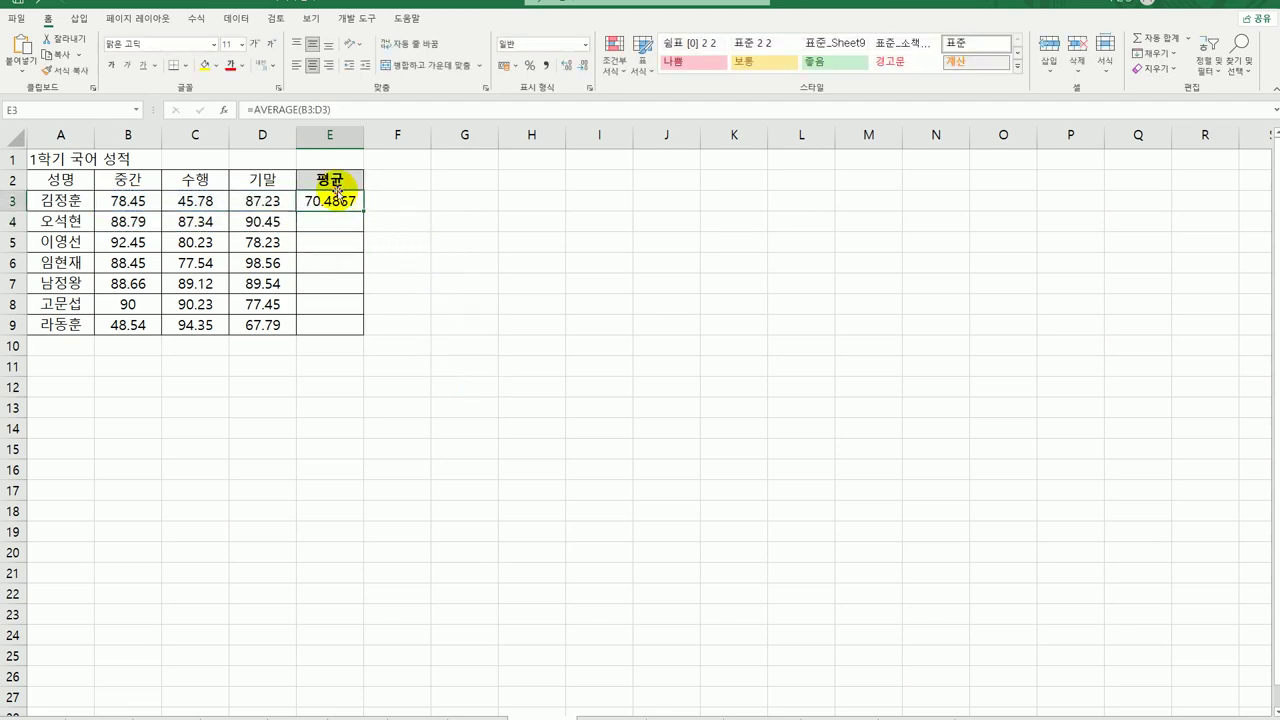
left_click_drag(364, 210, 357, 333)
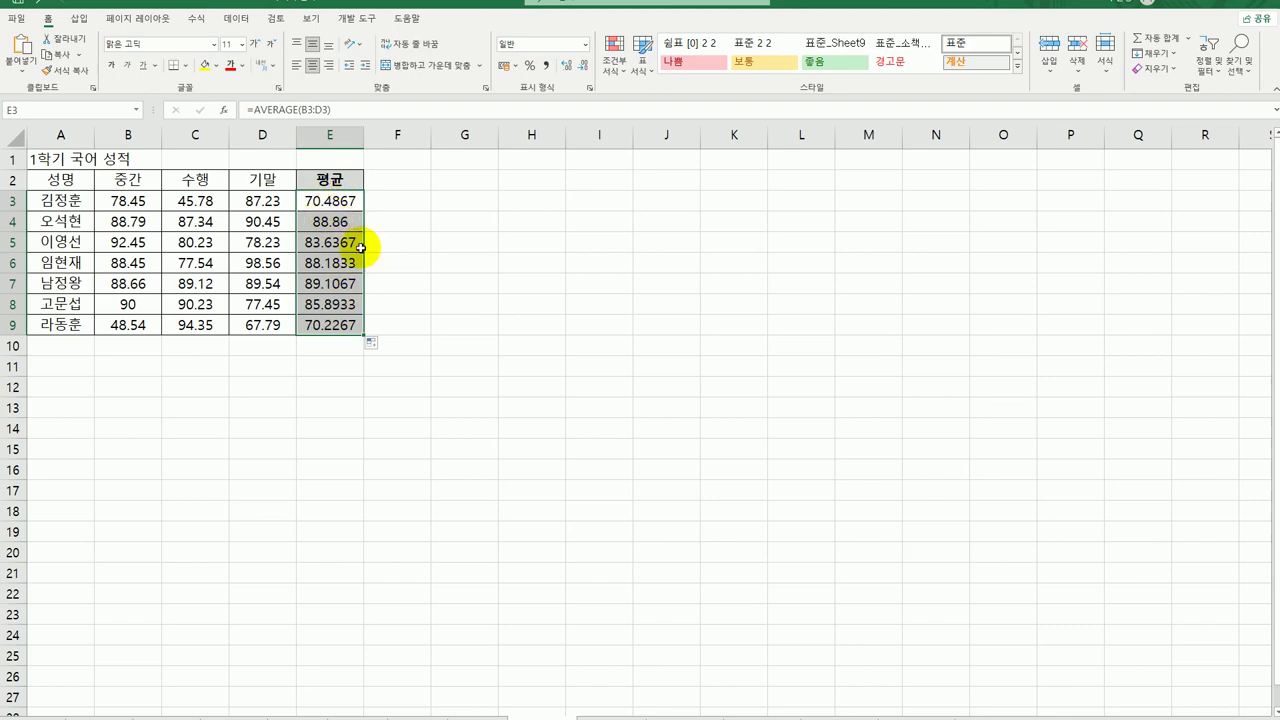
Step: Wrap the AVERAGE formula in E3 with the TRUNC function
left_click(330, 221)
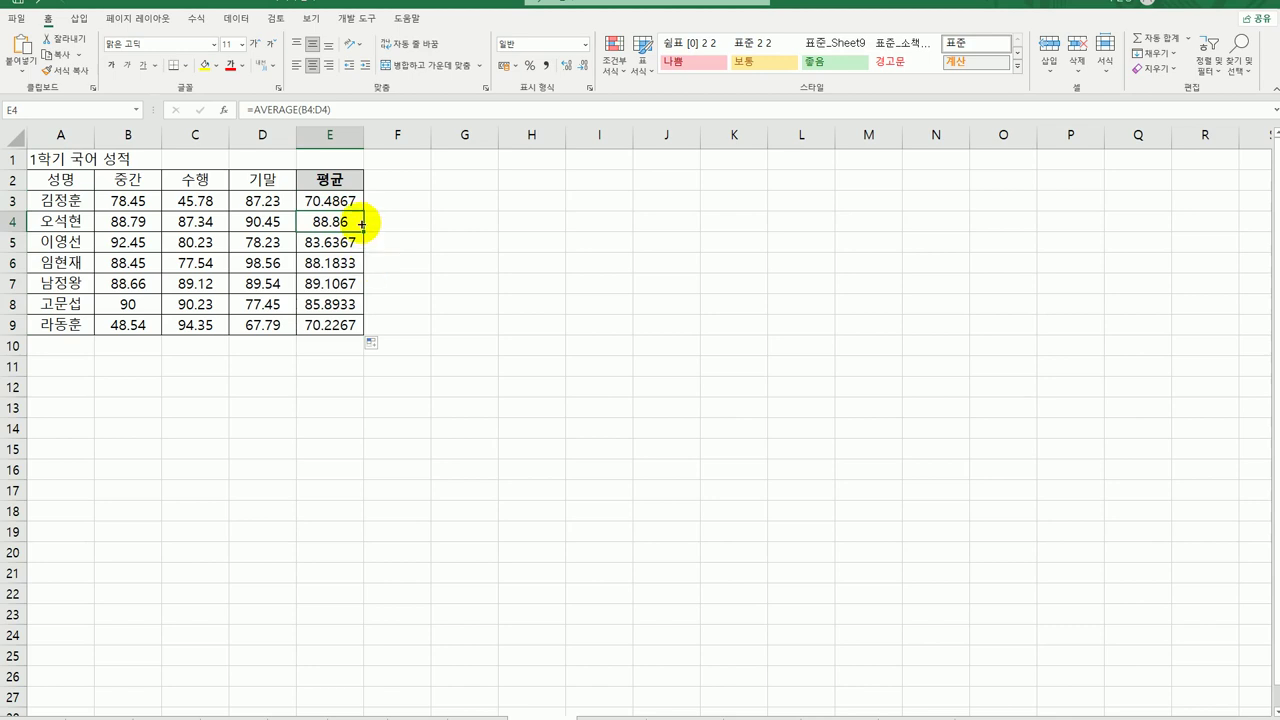
left_click(336, 201)
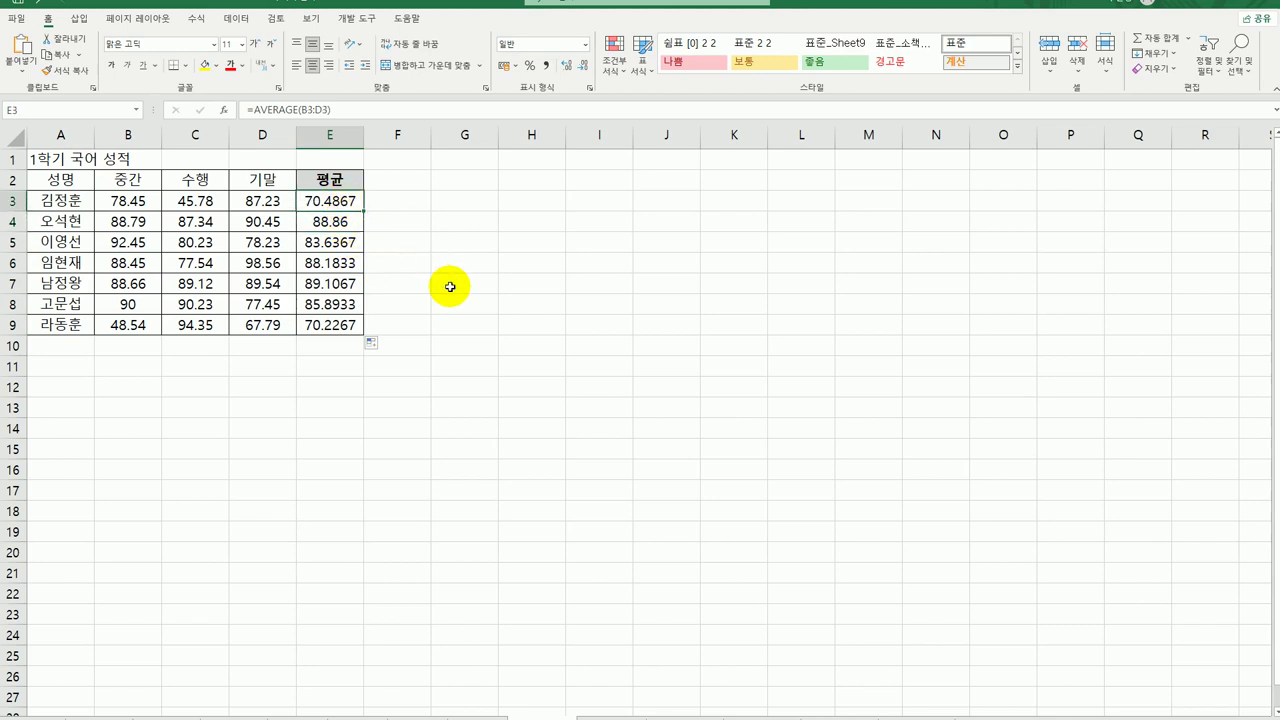
double_click(305, 201)
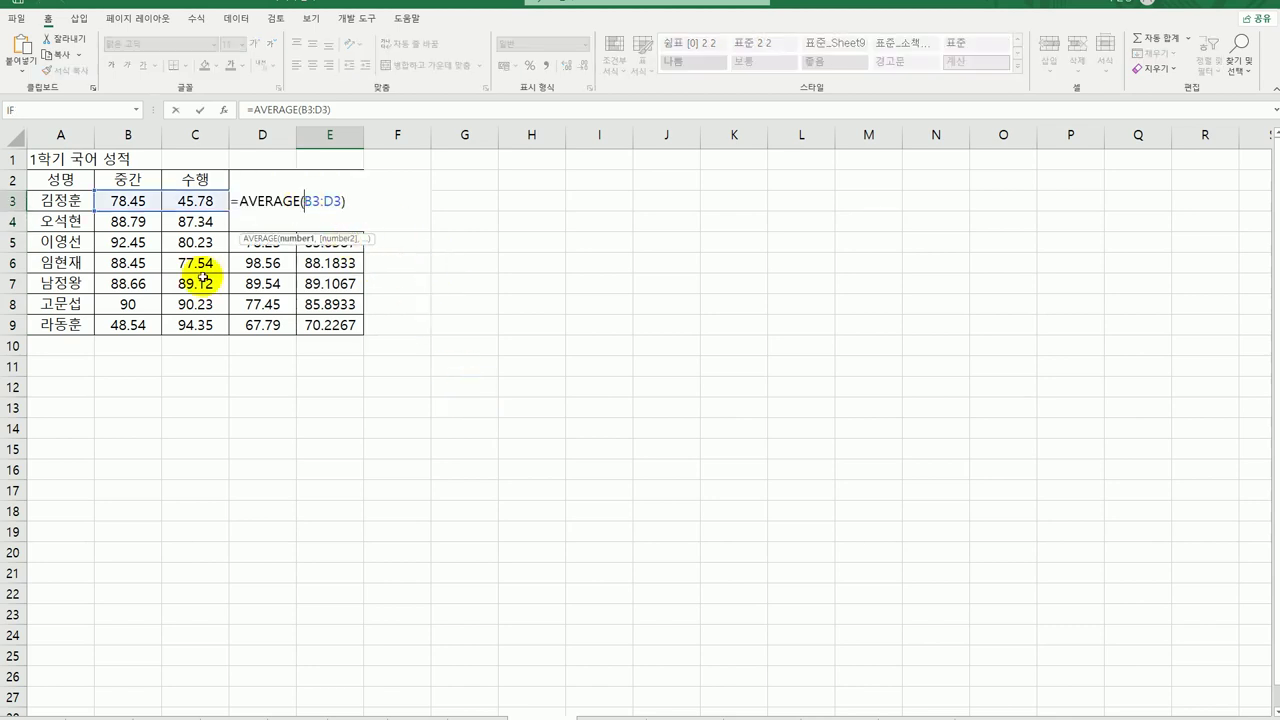
left_click(240, 201)
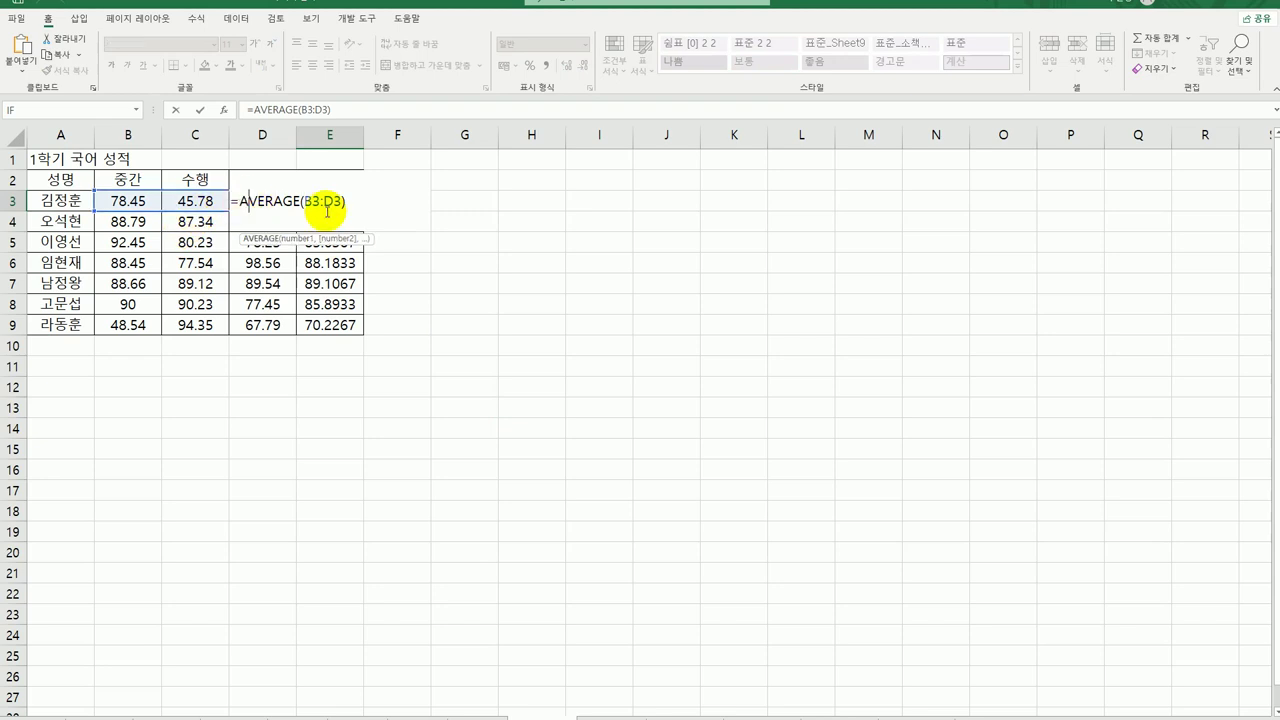
left_click(247, 204)
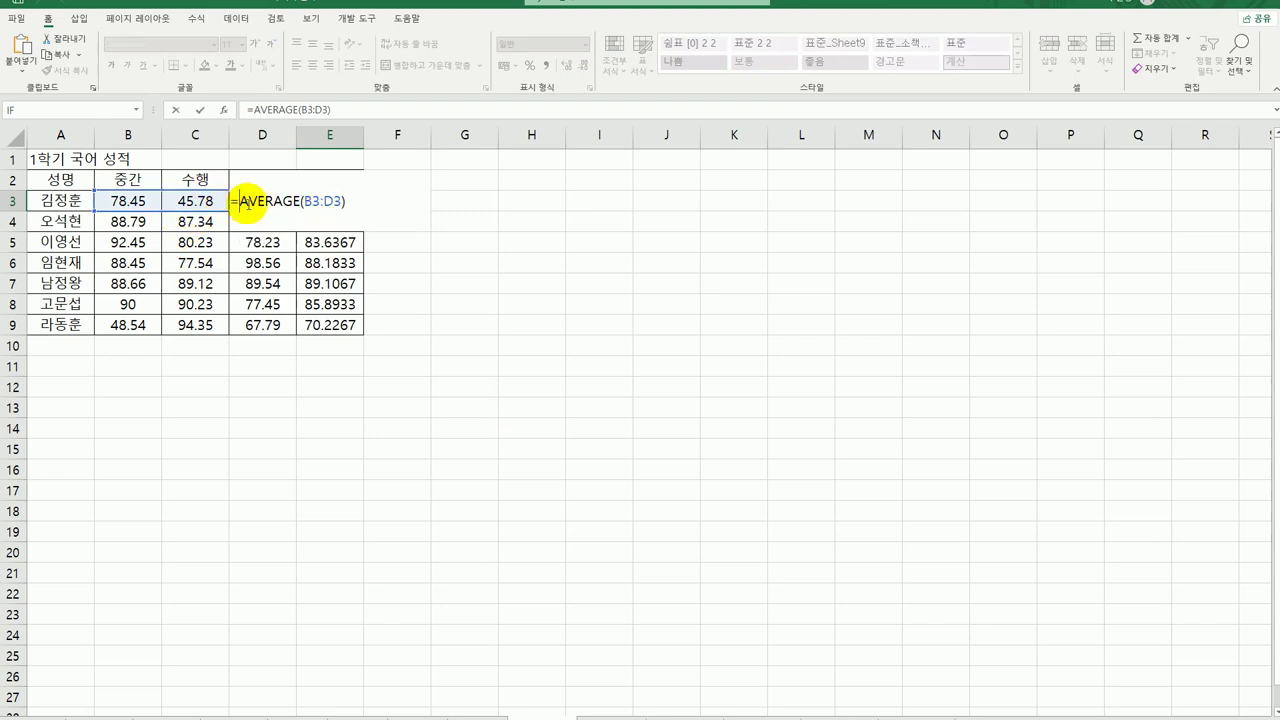
type("trun")
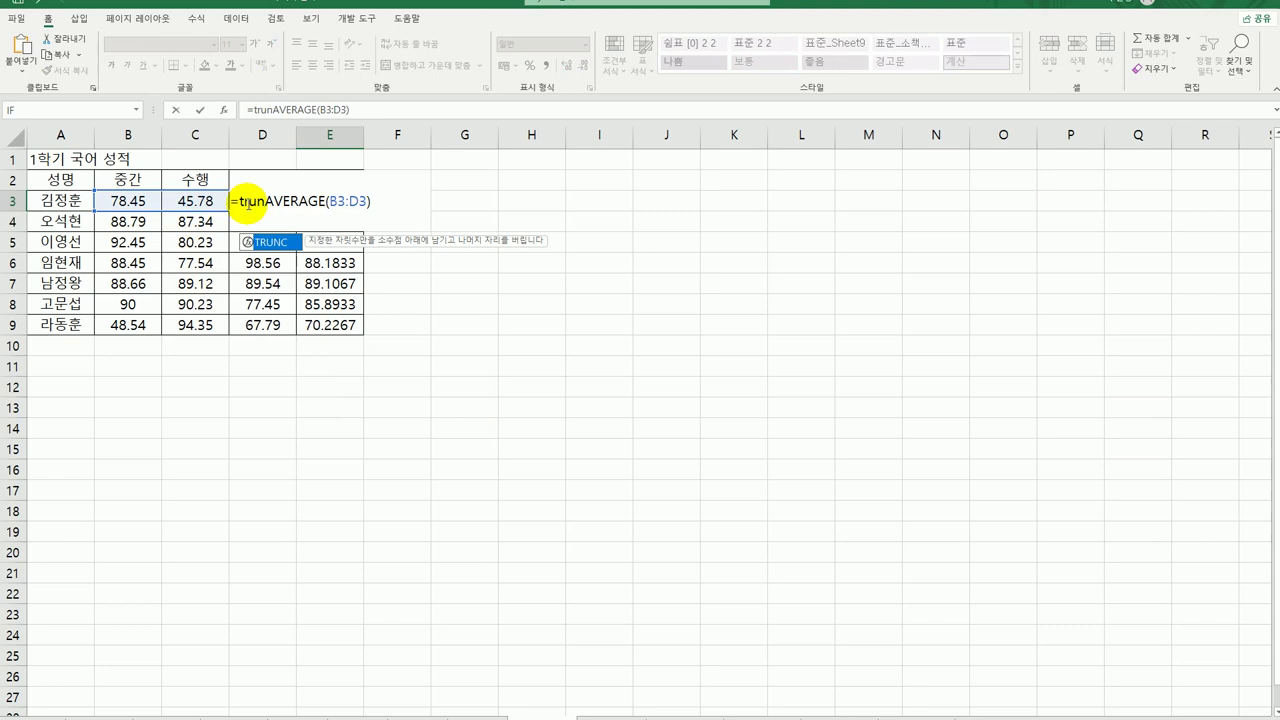
key("Tab")
left_click(247, 204)
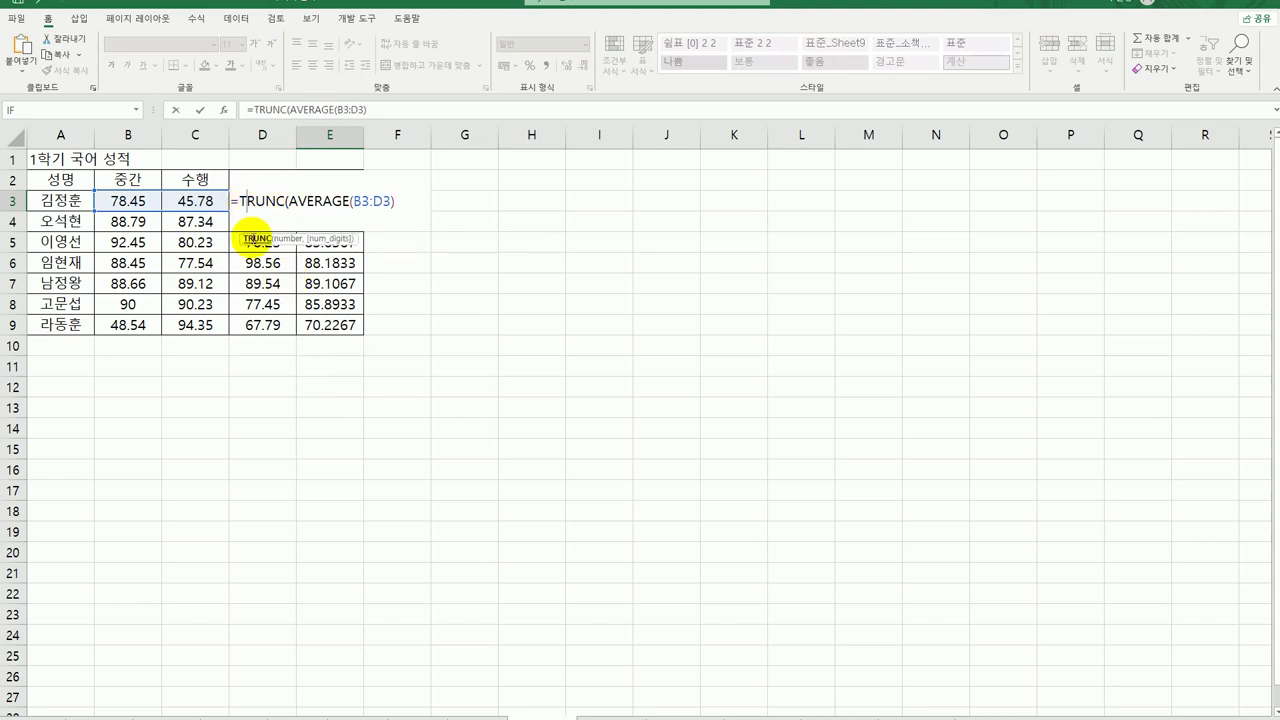
Step: Set the TRUNC function's Num_digits argument to 1 in E3 and fill the formula down to E9
left_click(223, 109)
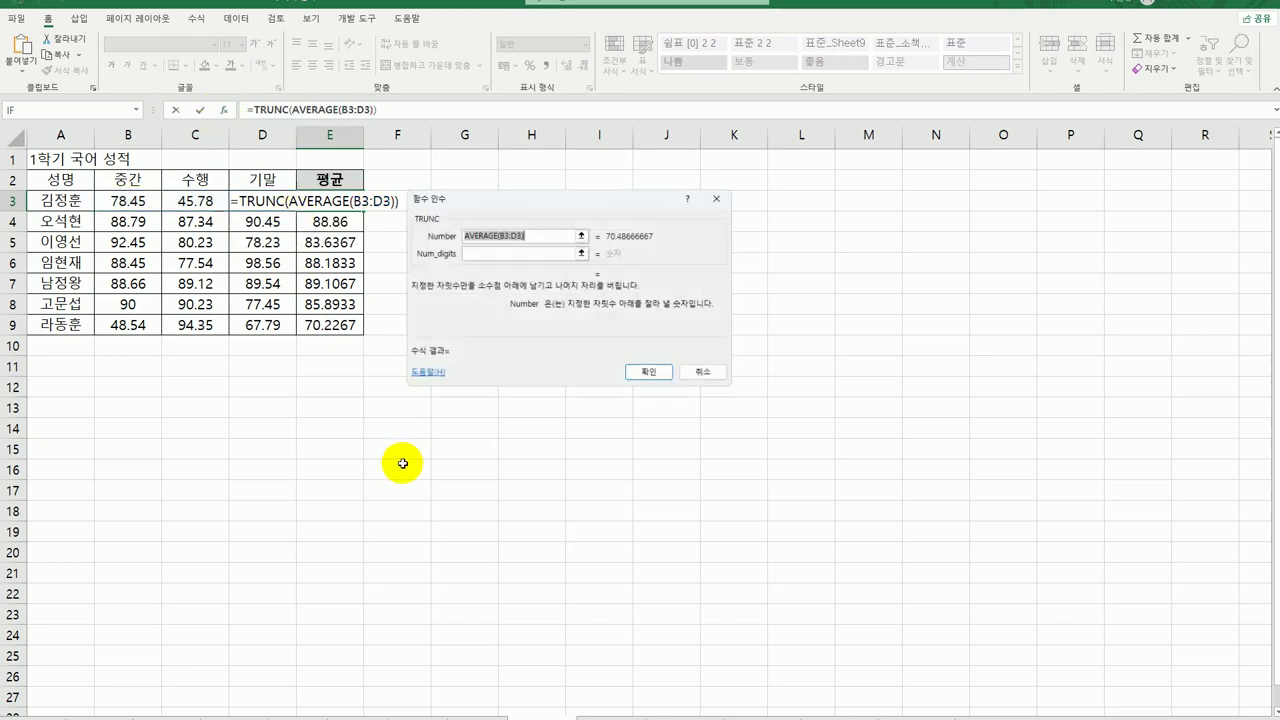
left_click(508, 251)
type("1")
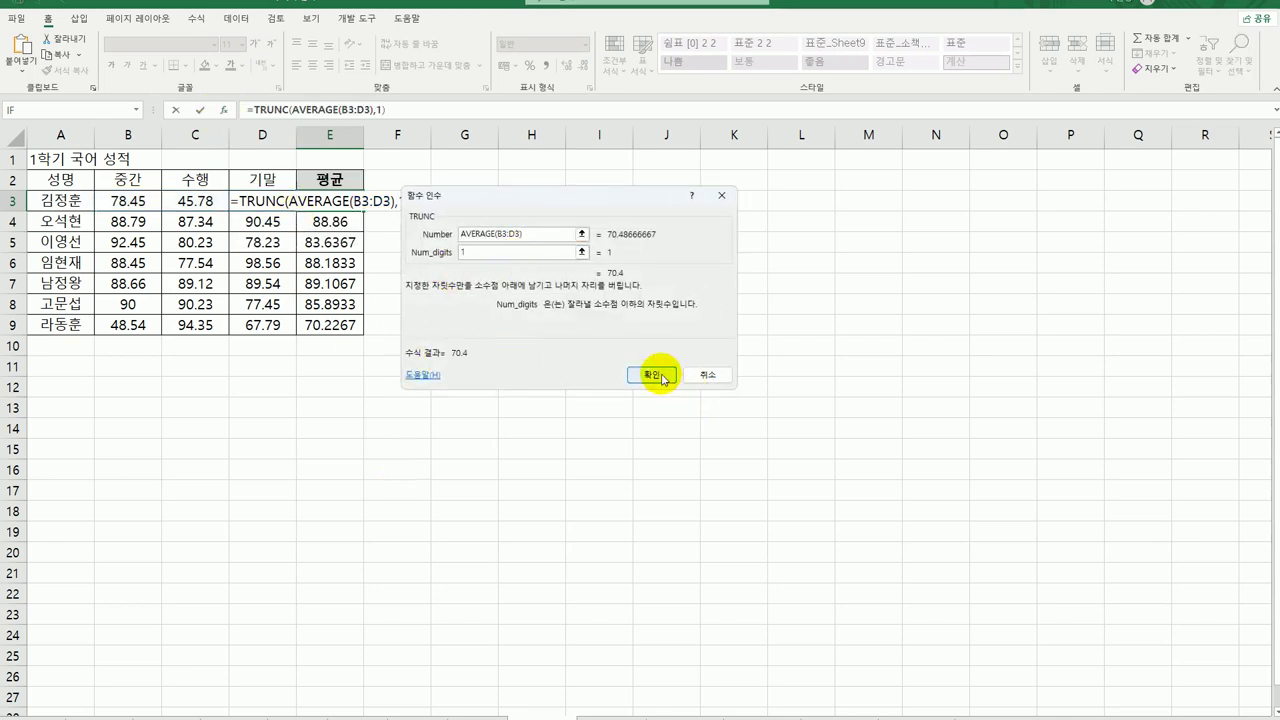
left_click(652, 375)
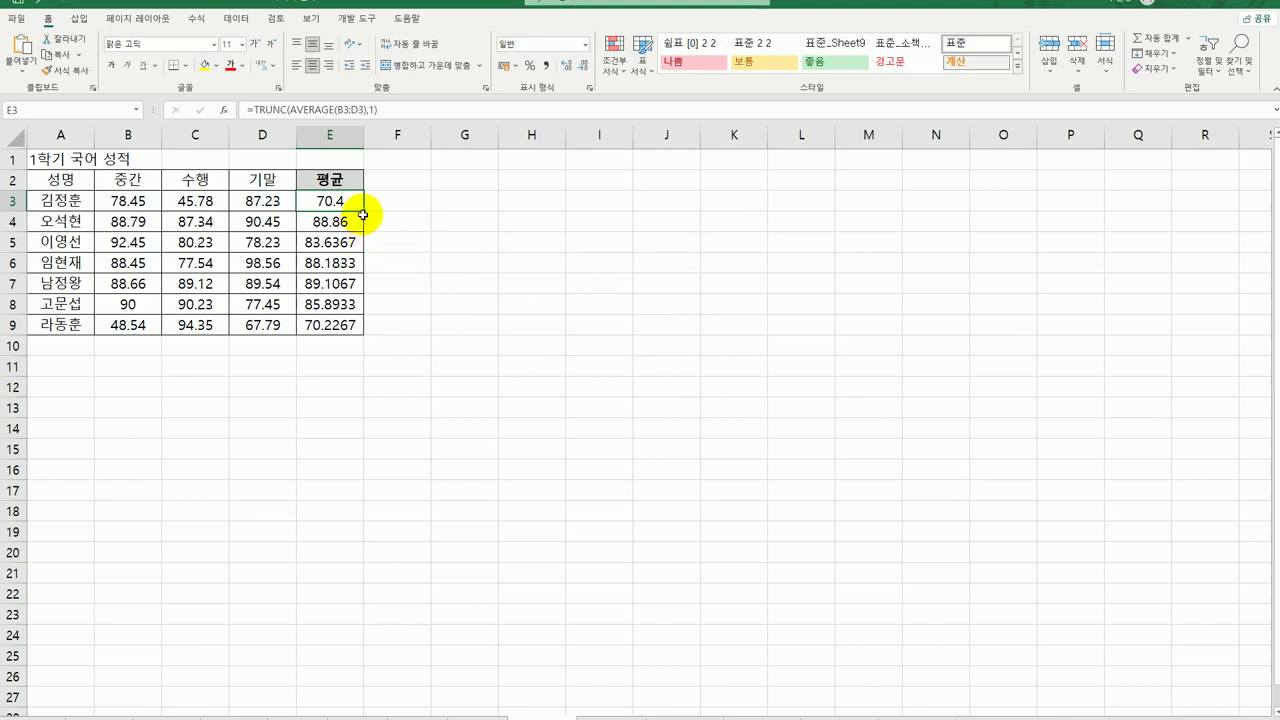
left_click_drag(362, 214, 362, 330)
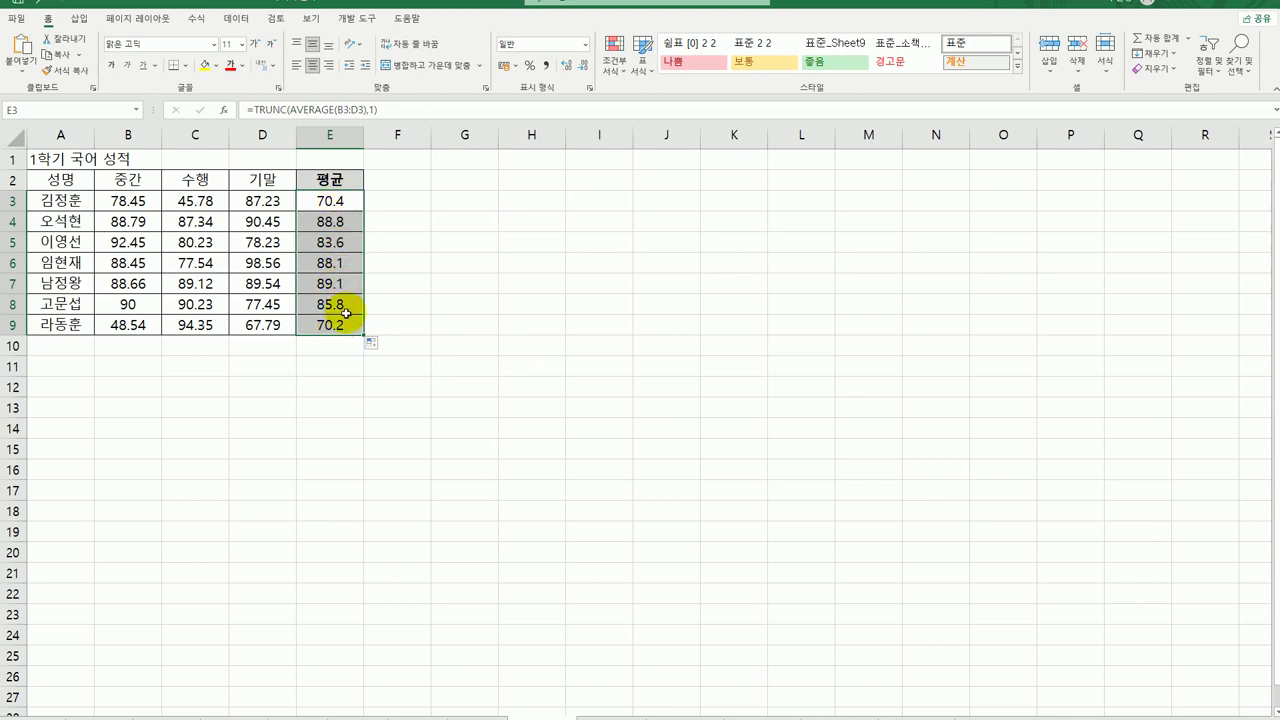
Step: Return to cell A1 and switch to the next worksheet, which lists cosmetics by 분류, 브랜드, 제품명 and 가격
left_click(344, 304)
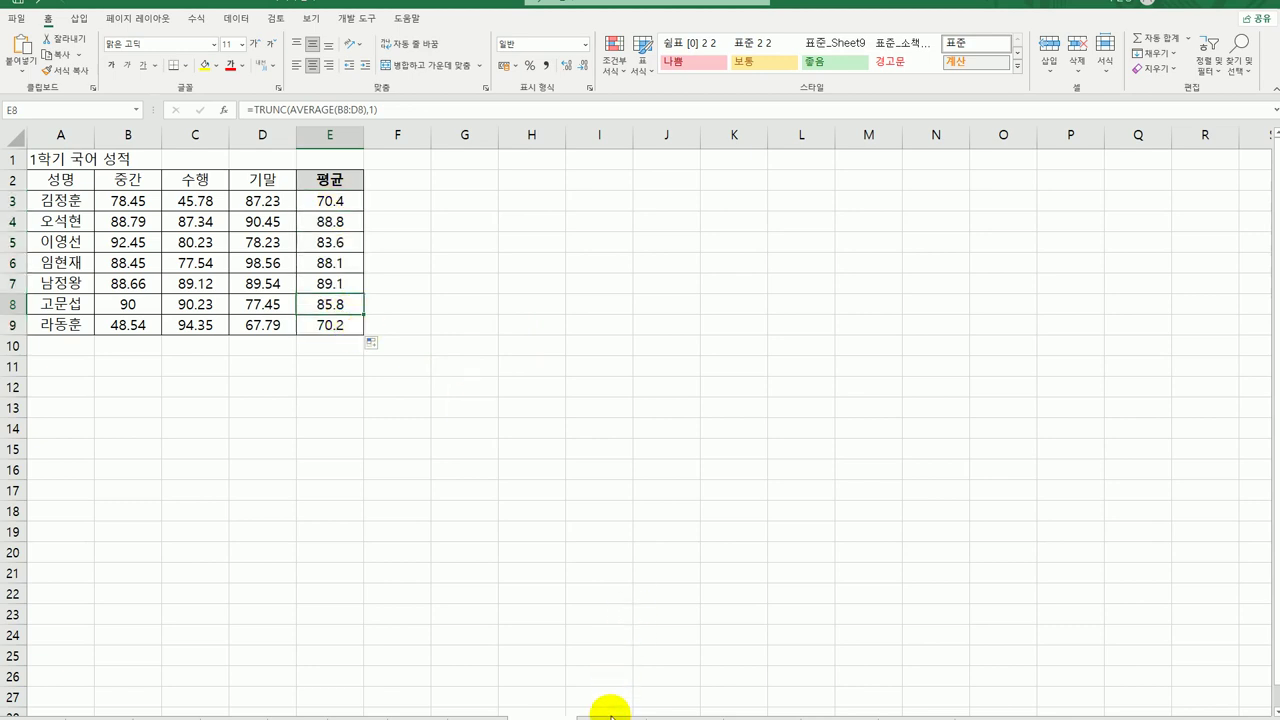
key("ctrl+Home")
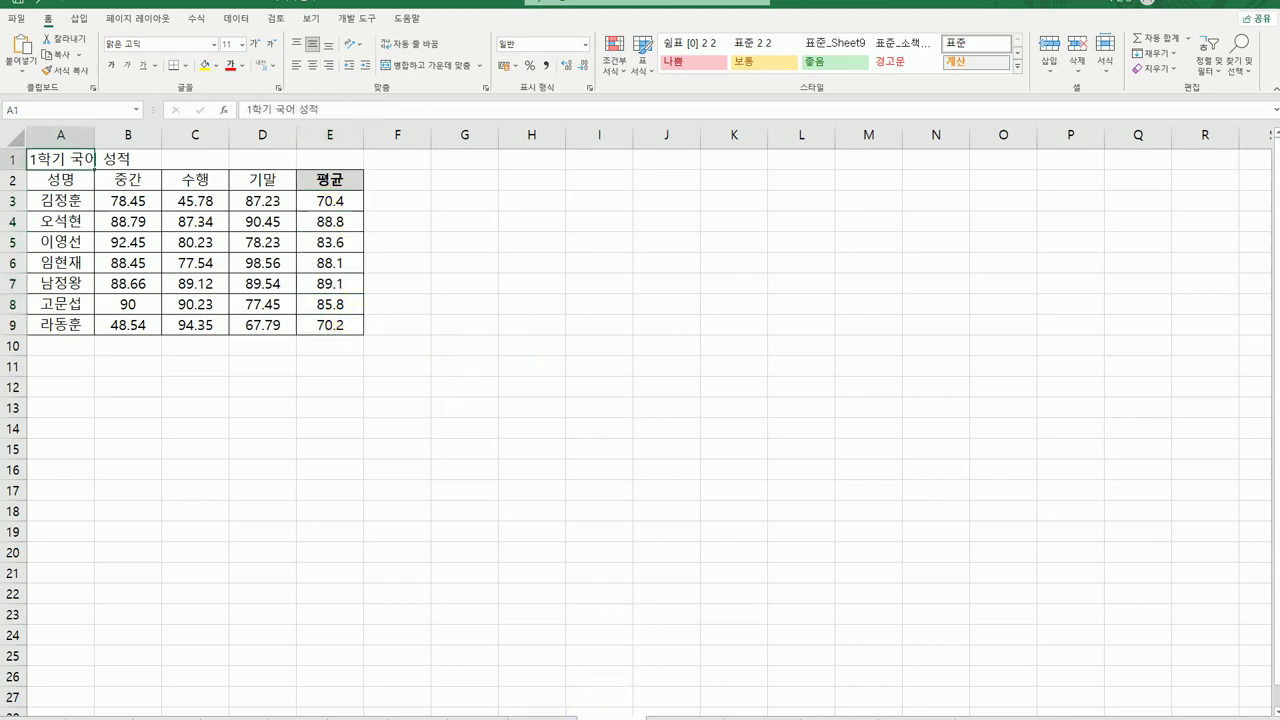
left_click(662, 716)
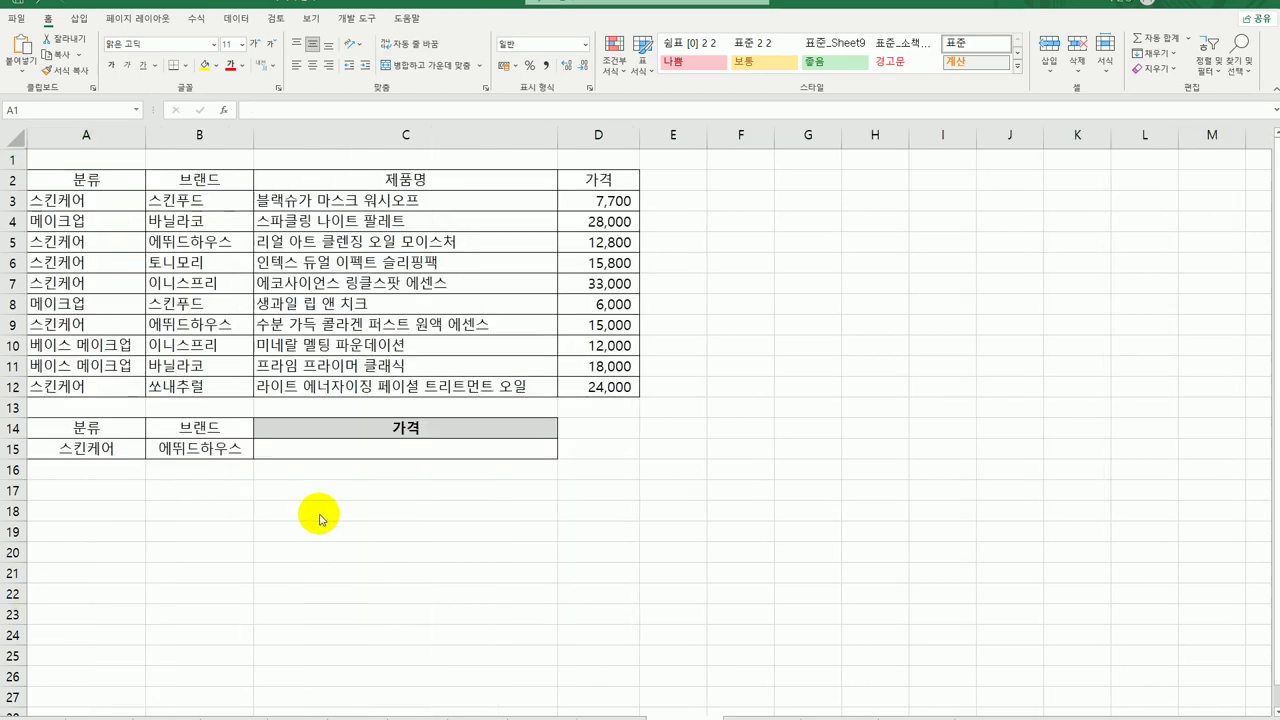
Step: Start a SUMIFS formula in C15 under 가격, with D3:D12 as the Sum_range argument
left_click(334, 449)
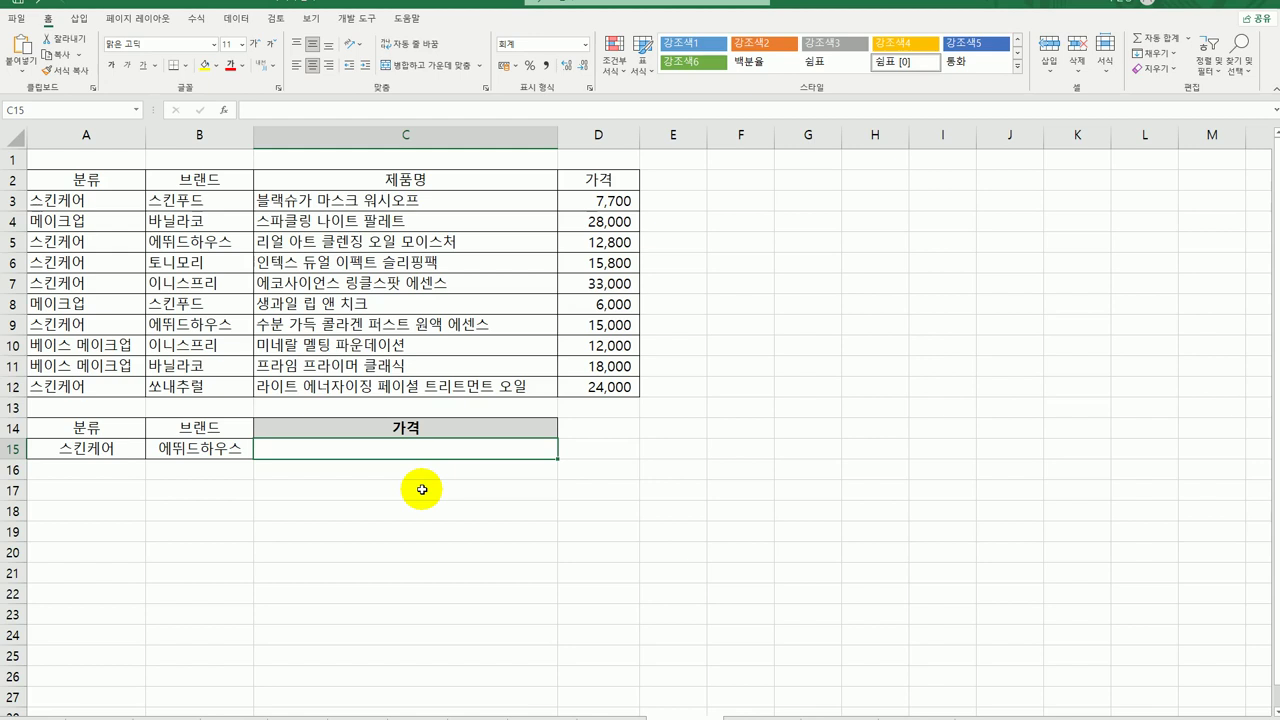
type("=sumi")
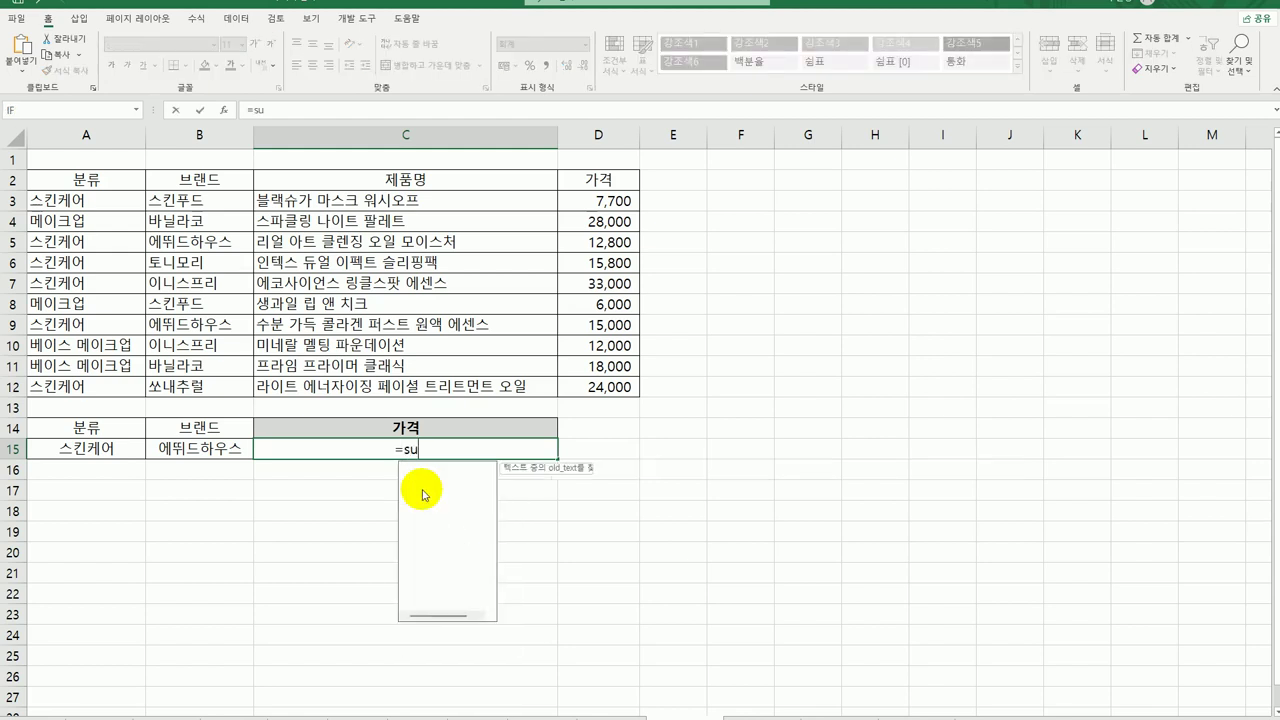
double_click(424, 486)
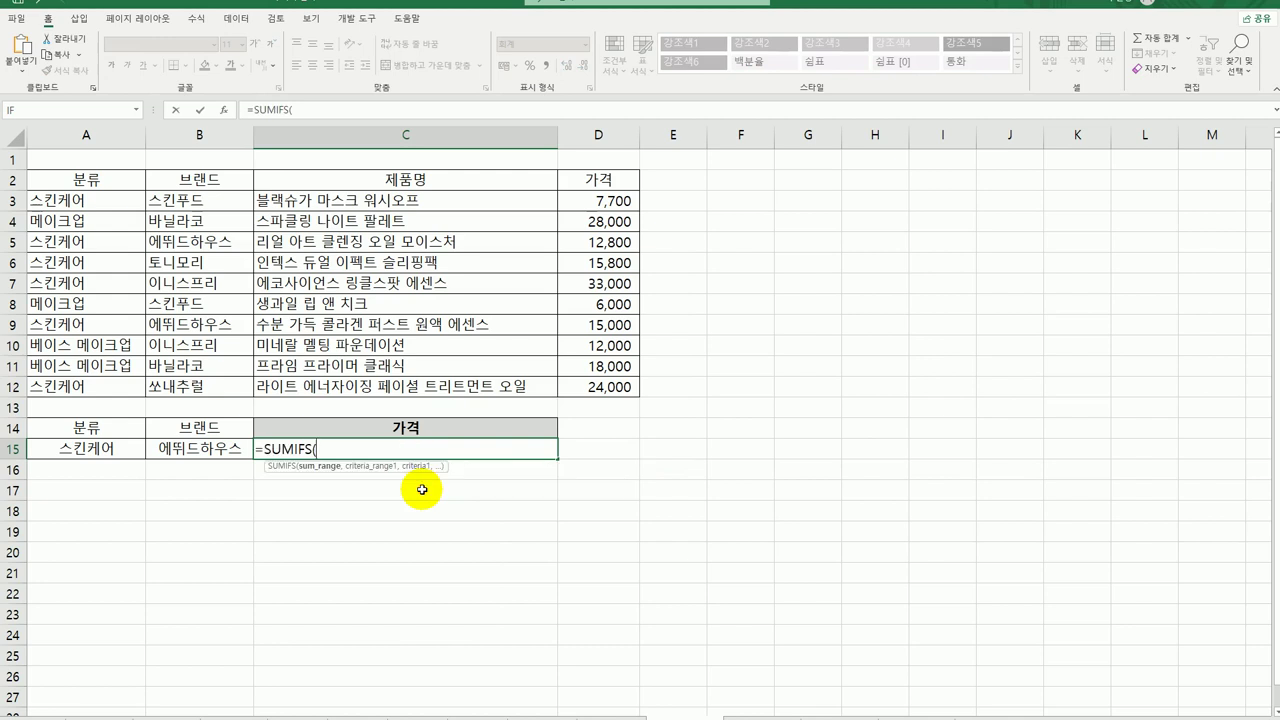
left_click(224, 111)
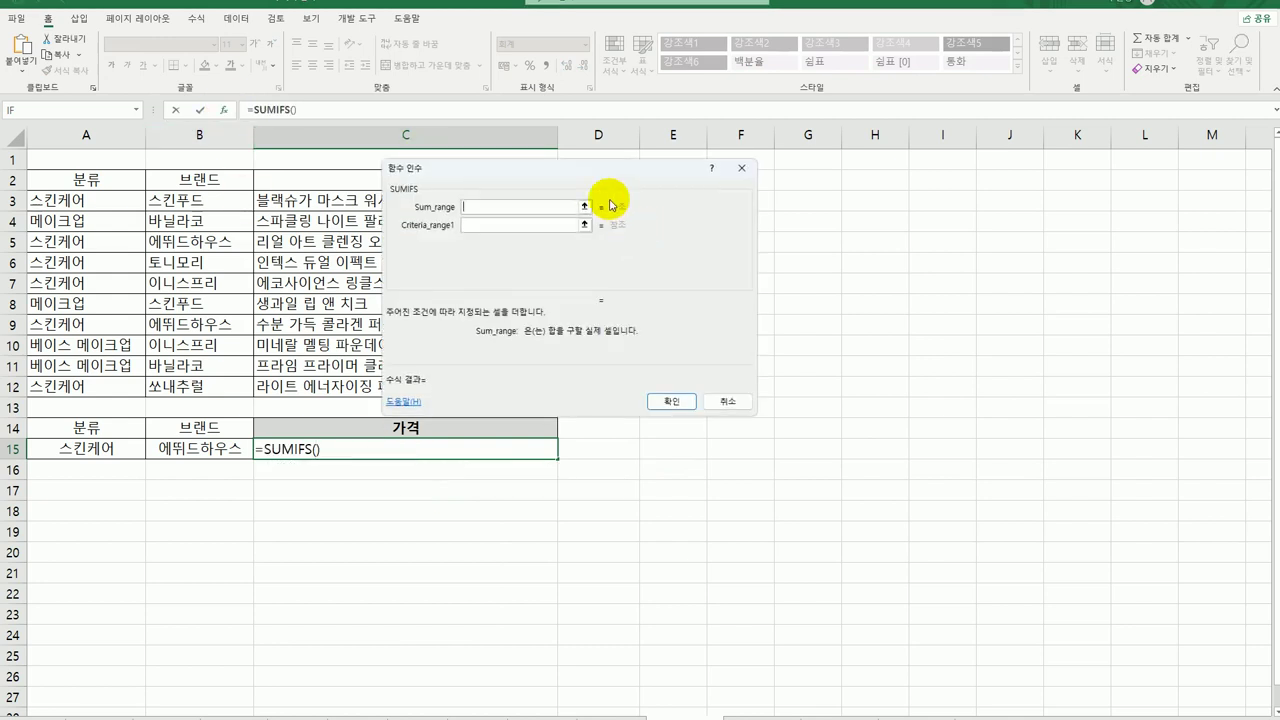
left_click_drag(577, 179, 915, 285)
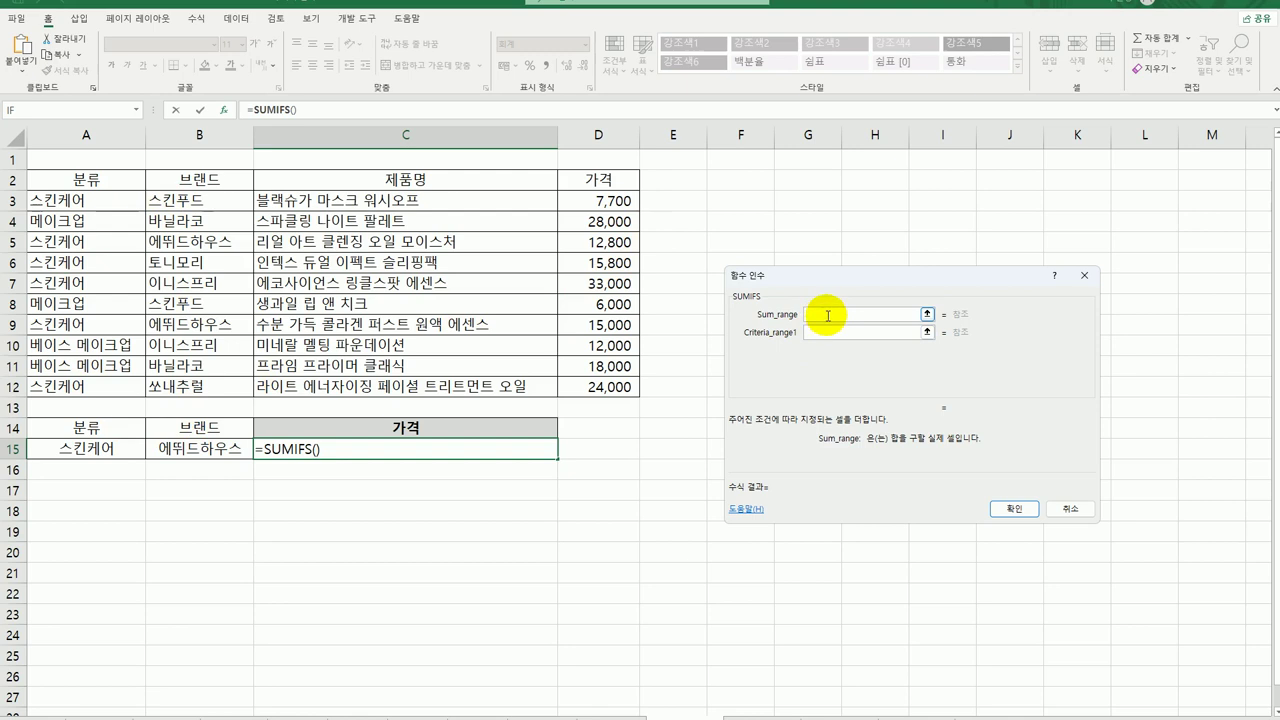
left_click_drag(606, 201, 607, 381)
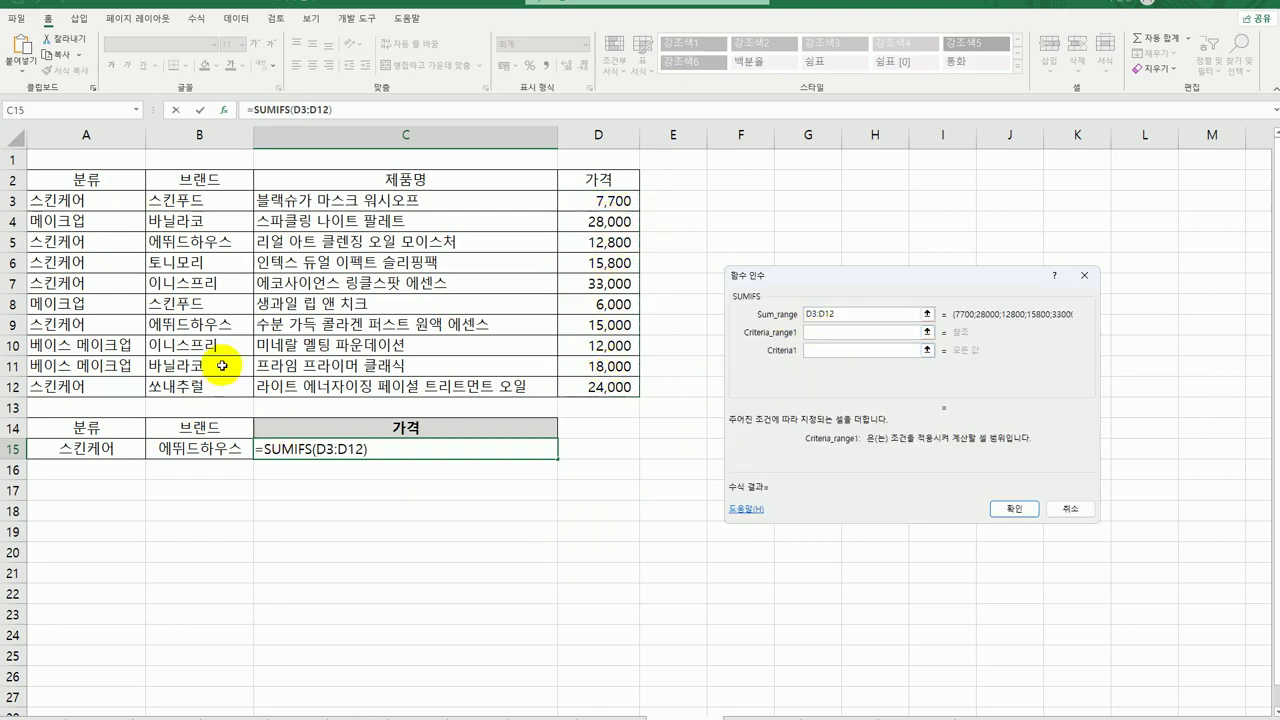
Step: Complete the SUMIFS formula with criteria range A3:A12 matched to A15 and B3:B12 matched to B15
left_click_drag(86, 202, 55, 387)
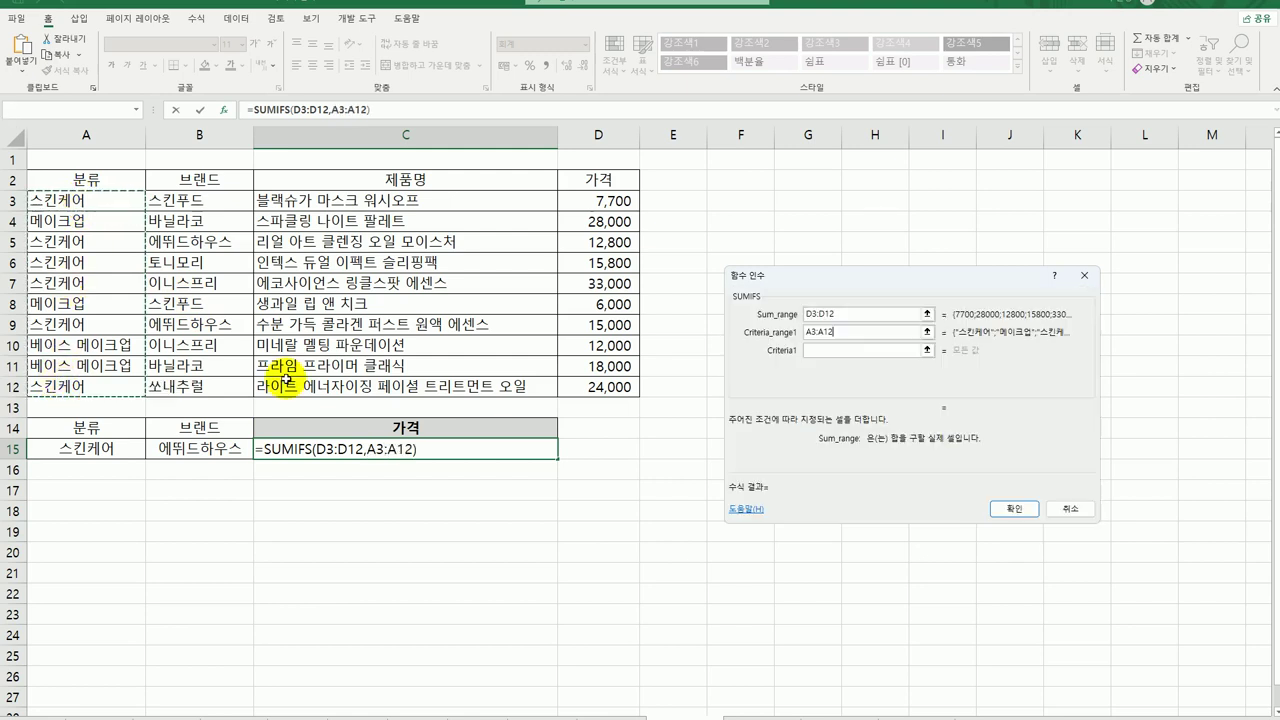
left_click(815, 351)
left_click(110, 455)
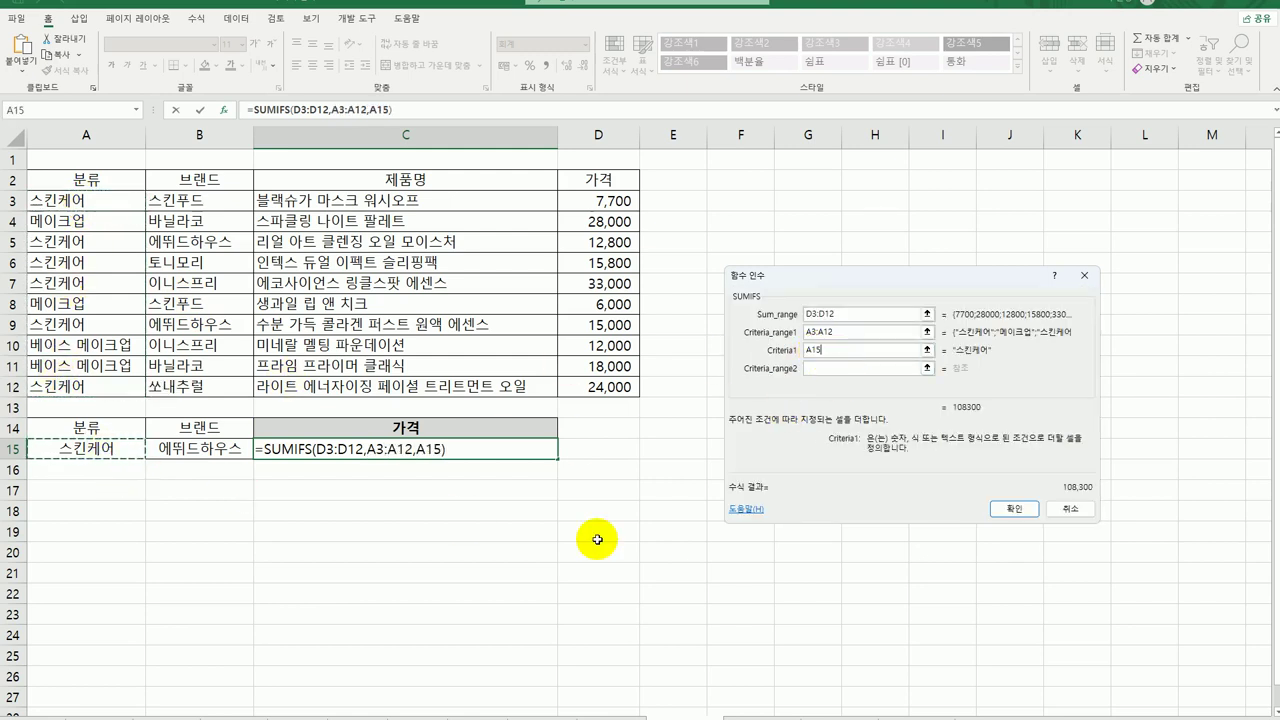
left_click(853, 368)
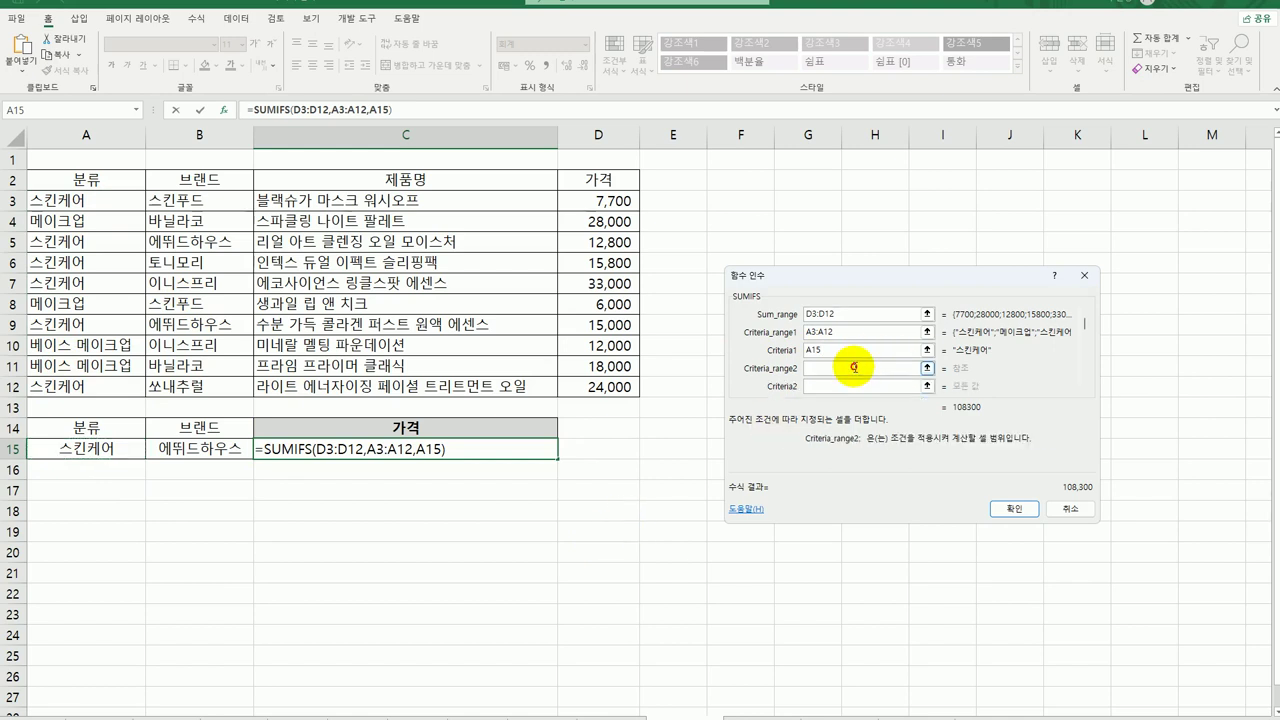
left_click_drag(228, 203, 222, 387)
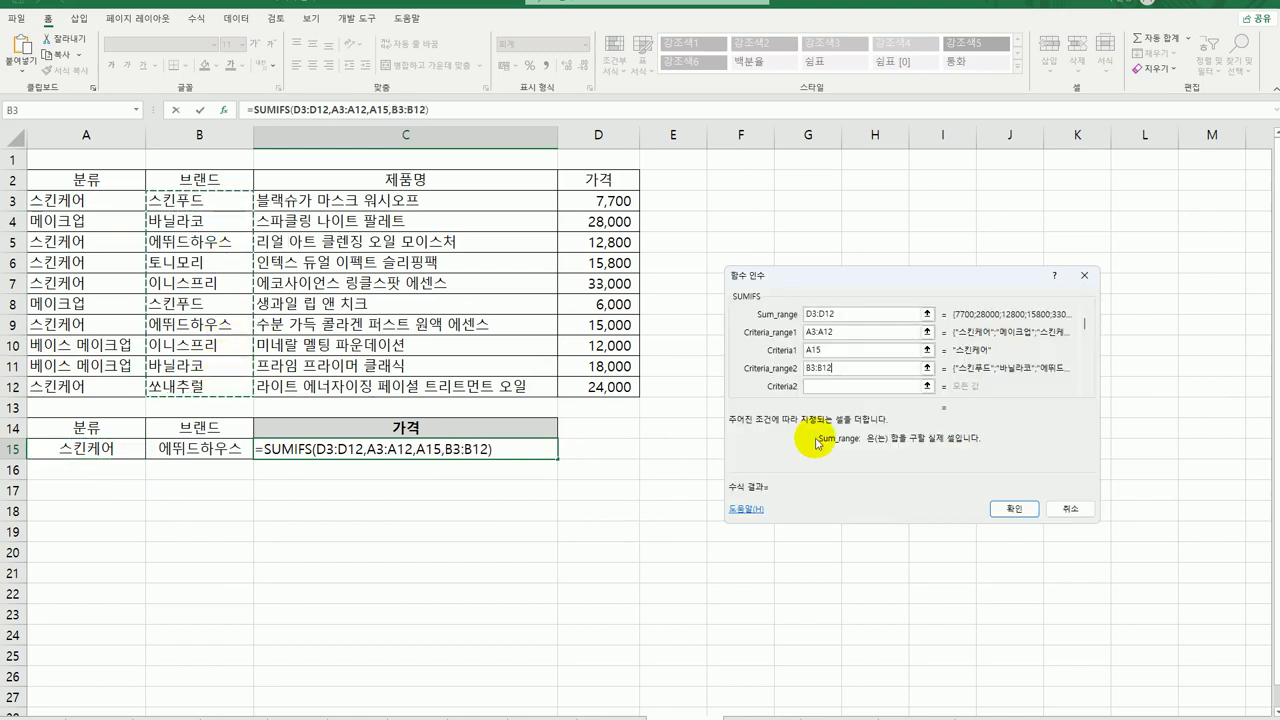
left_click(225, 450)
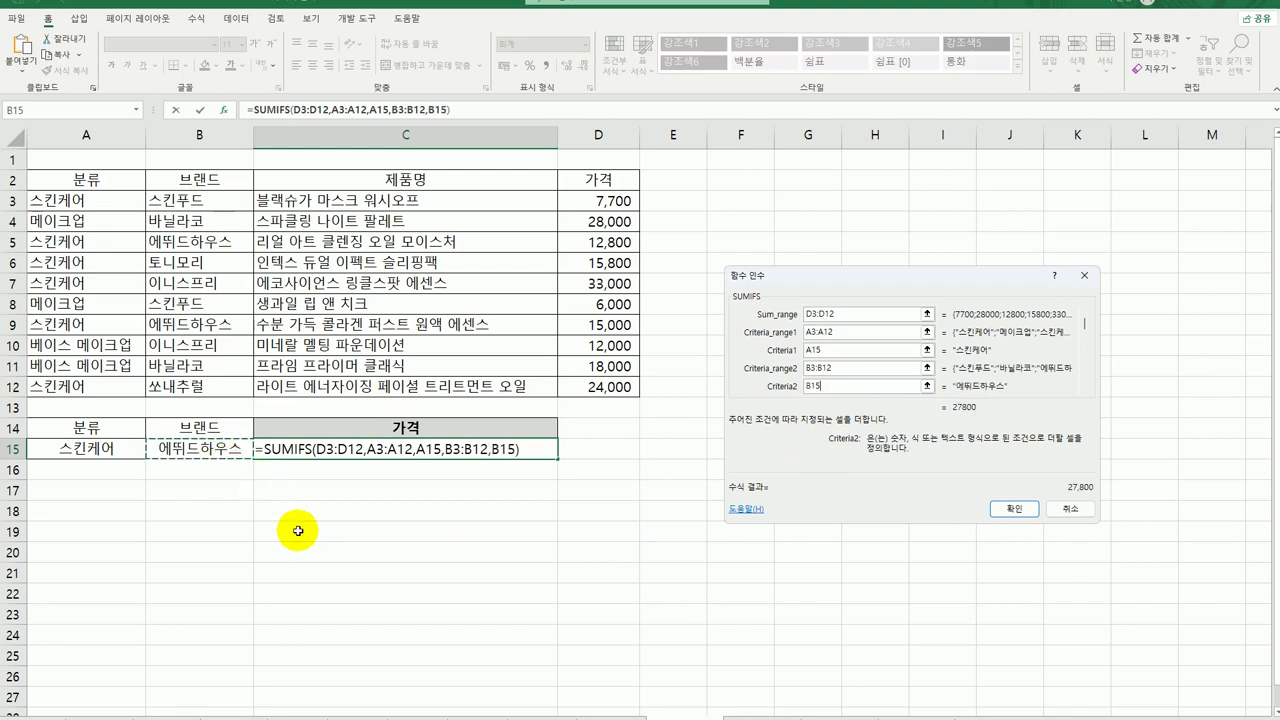
left_click(1010, 509)
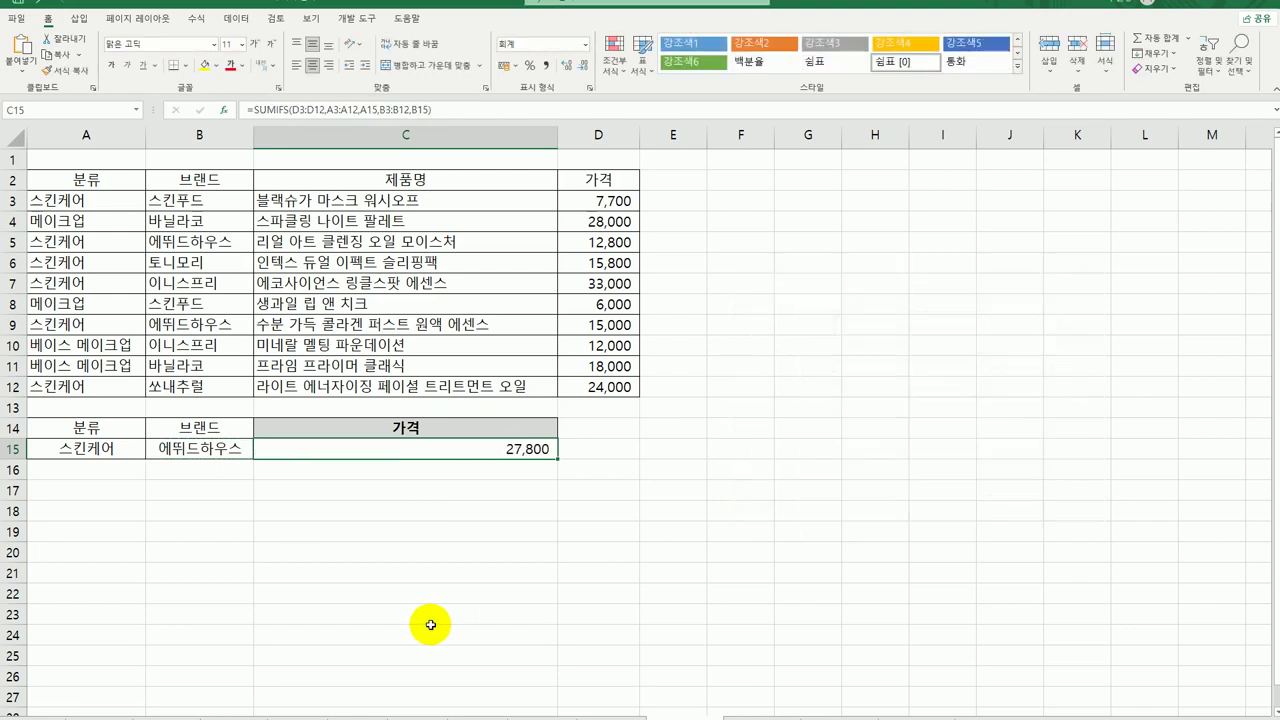
left_click_drag(117, 447, 177, 460)
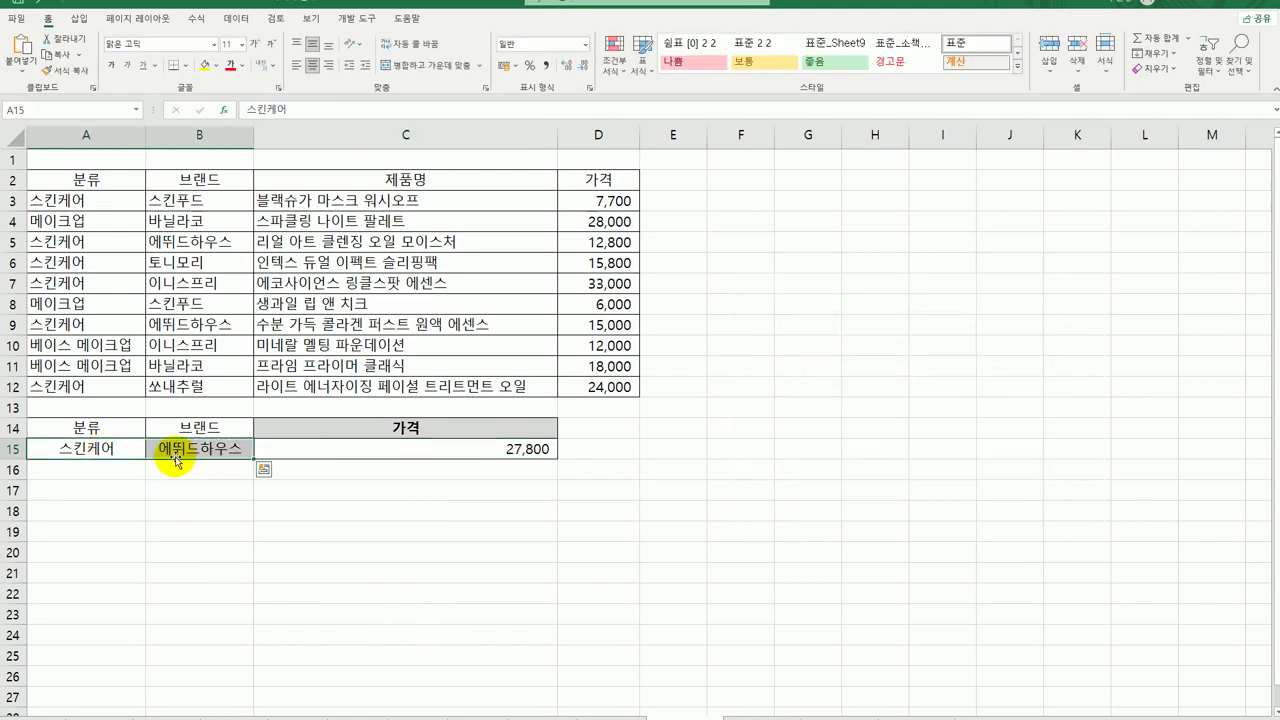
Step: Review the SUMIFS formula in C15 and switch to the worksheet with the unfinished 제품 판매 현황 table
left_click(487, 452)
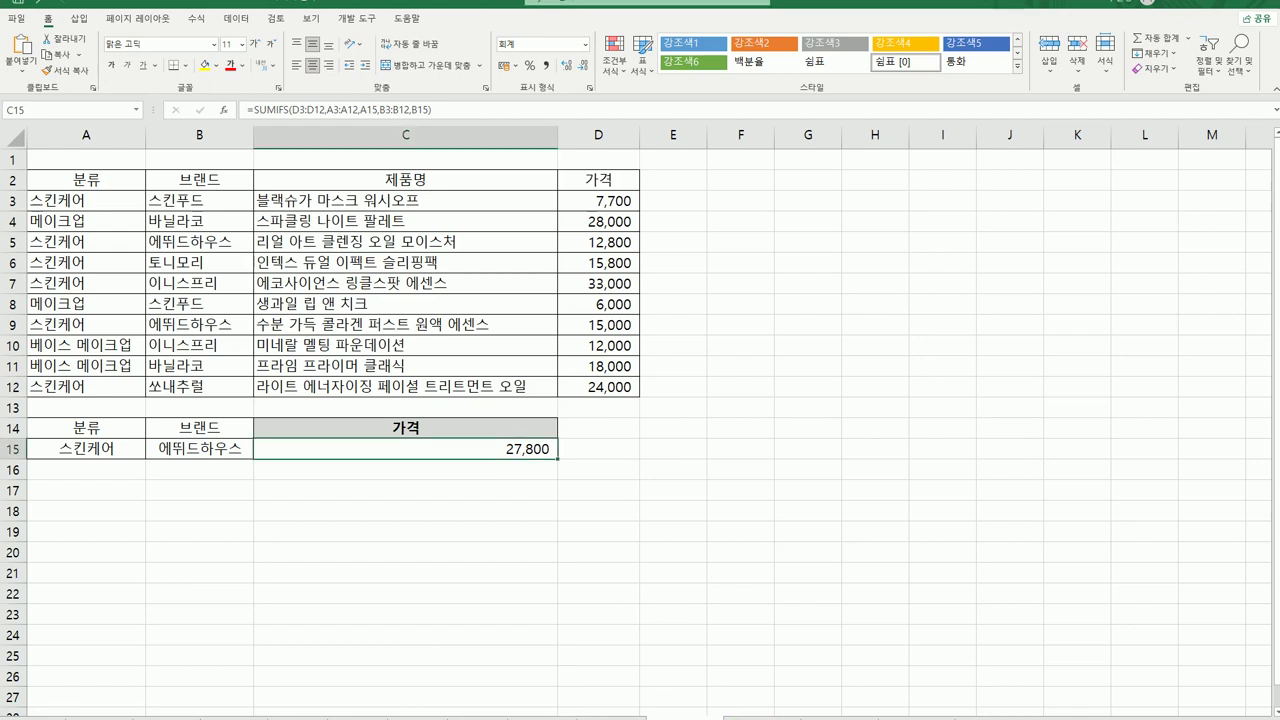
left_click(752, 713)
left_click(722, 714)
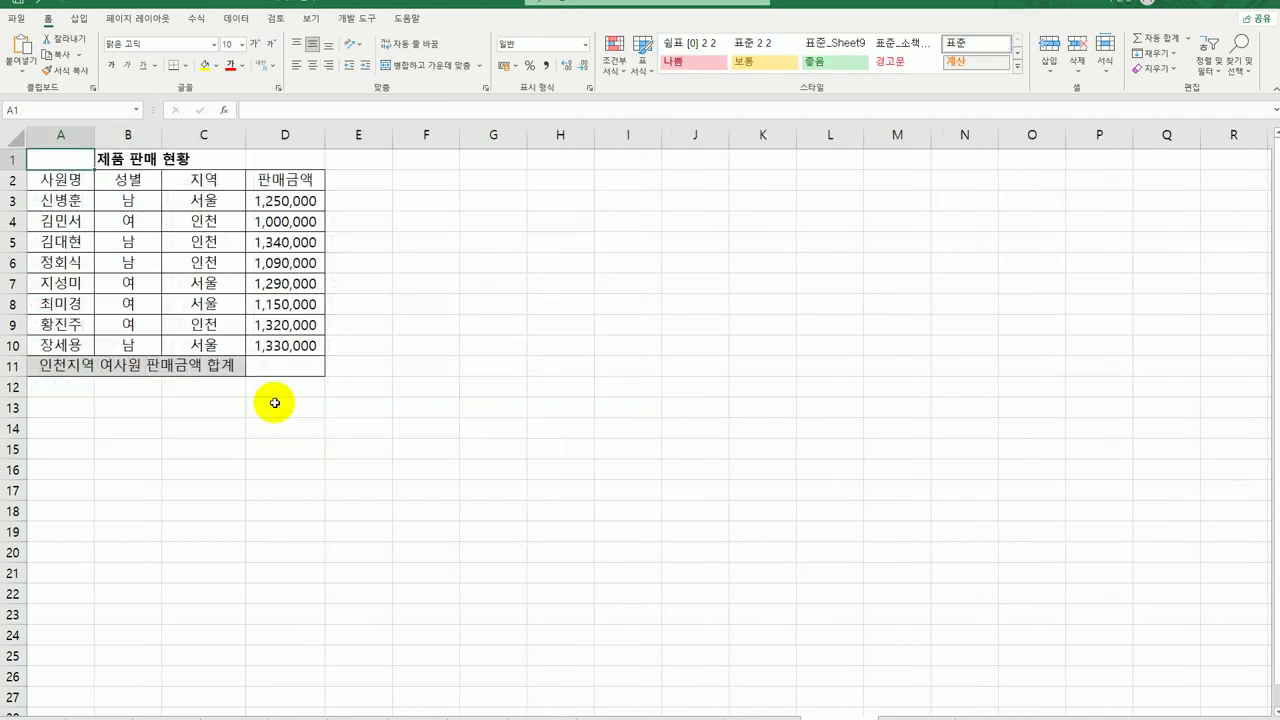
Step: Start a SUMIFS formula in D11 for 인천지역 여사원 판매금액 합계, with D3:D10 as the Sum_range argument
left_click(298, 368)
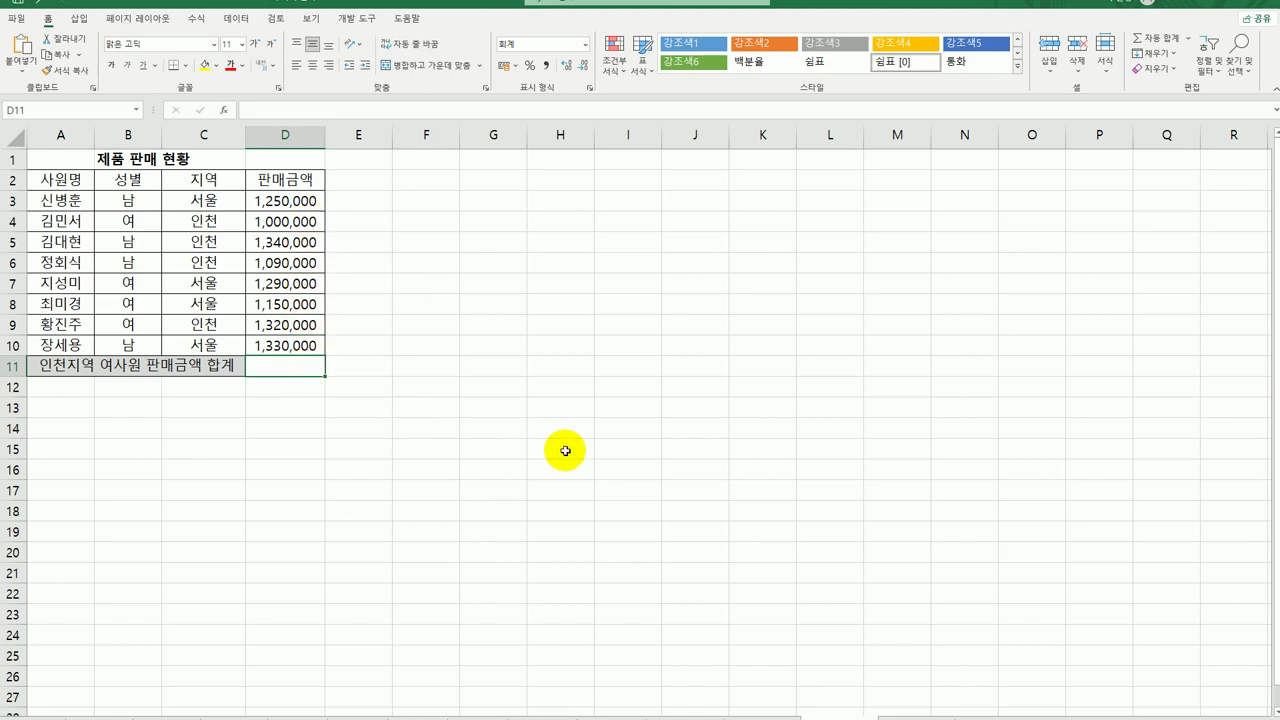
type("=")
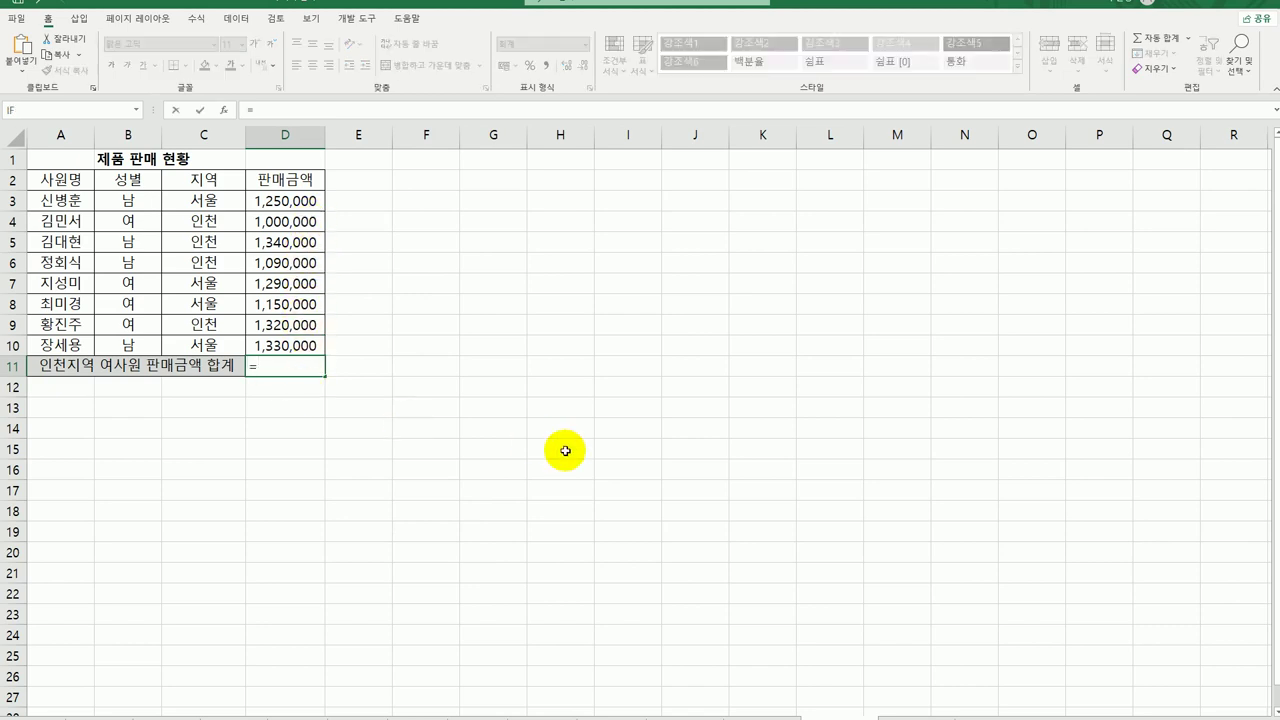
type("sum")
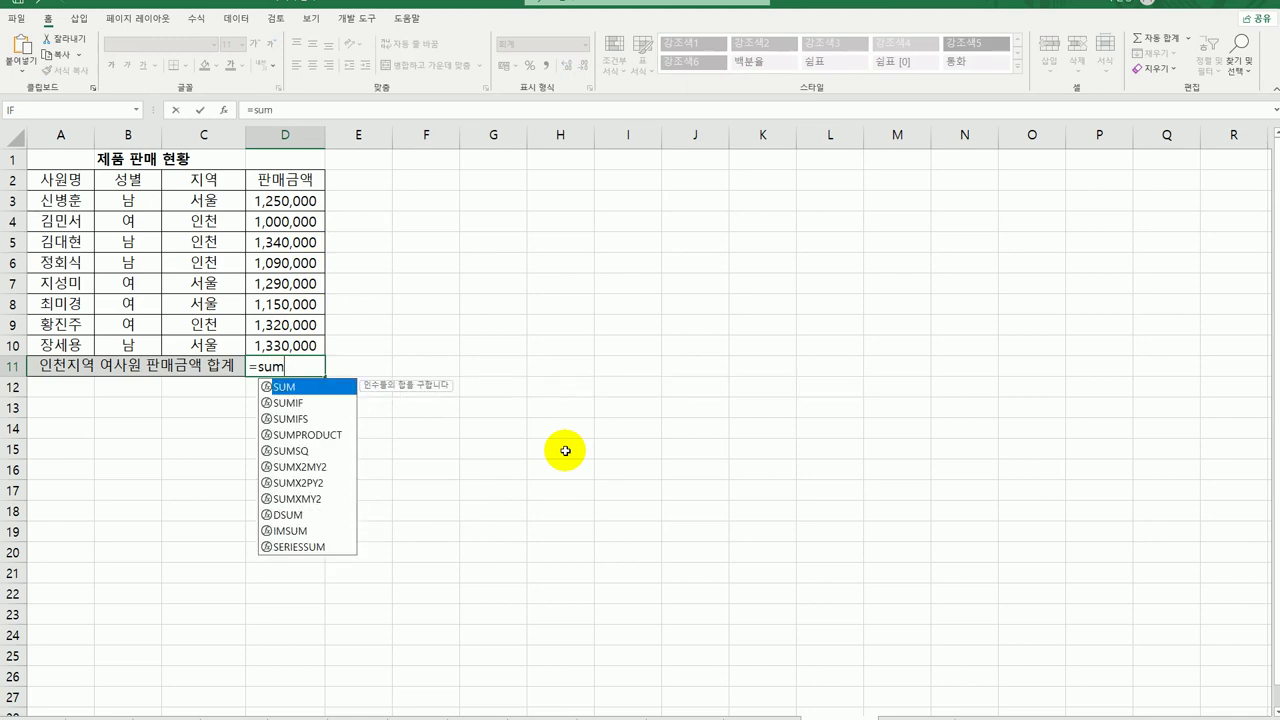
left_click(312, 419)
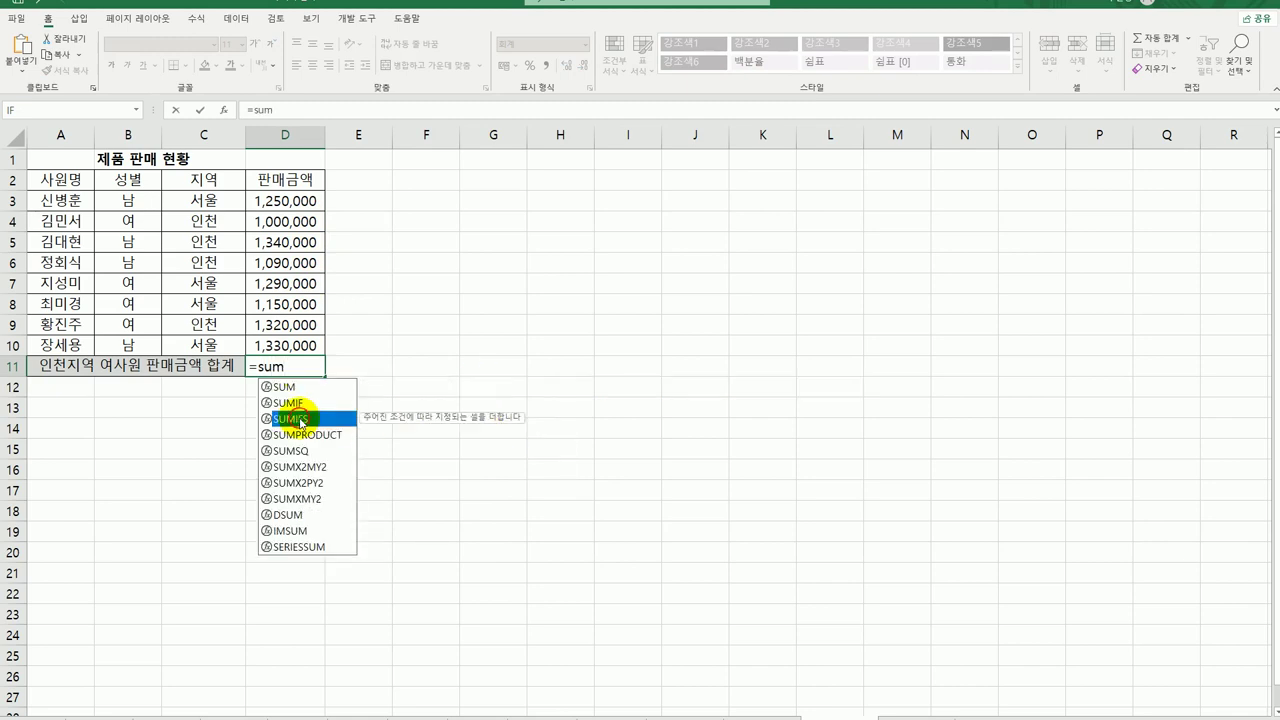
double_click(312, 419)
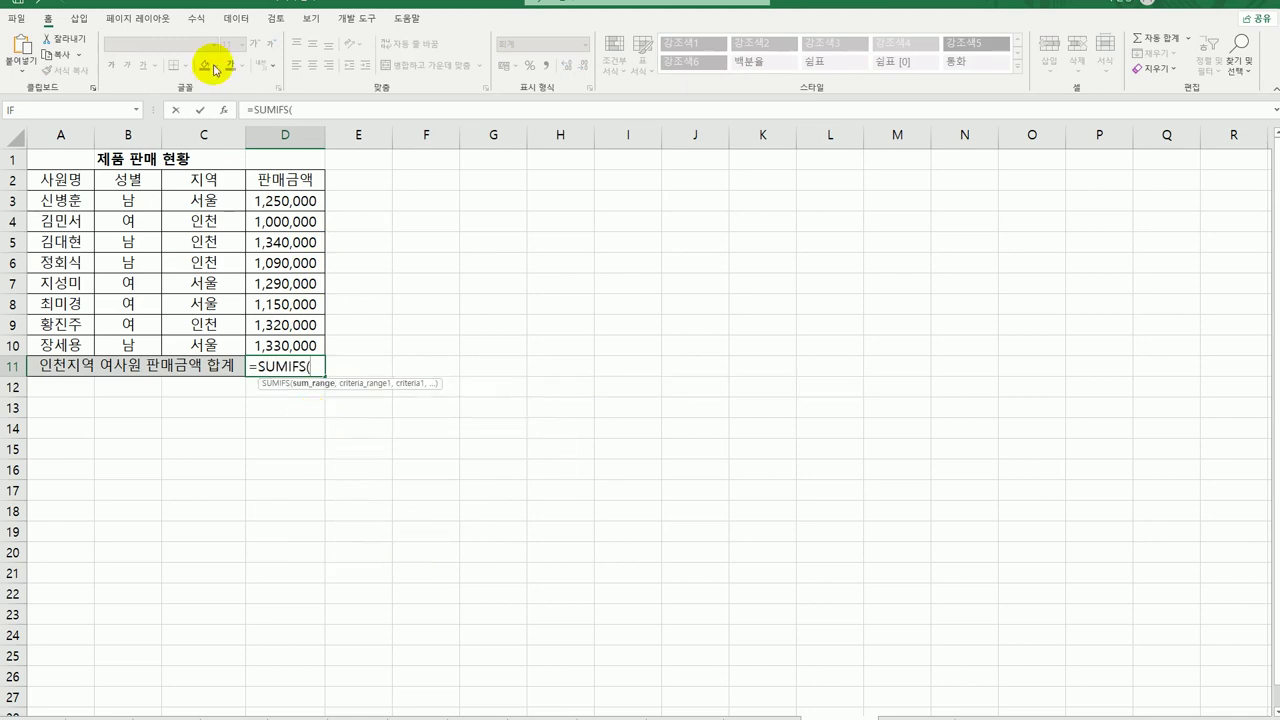
left_click(227, 110)
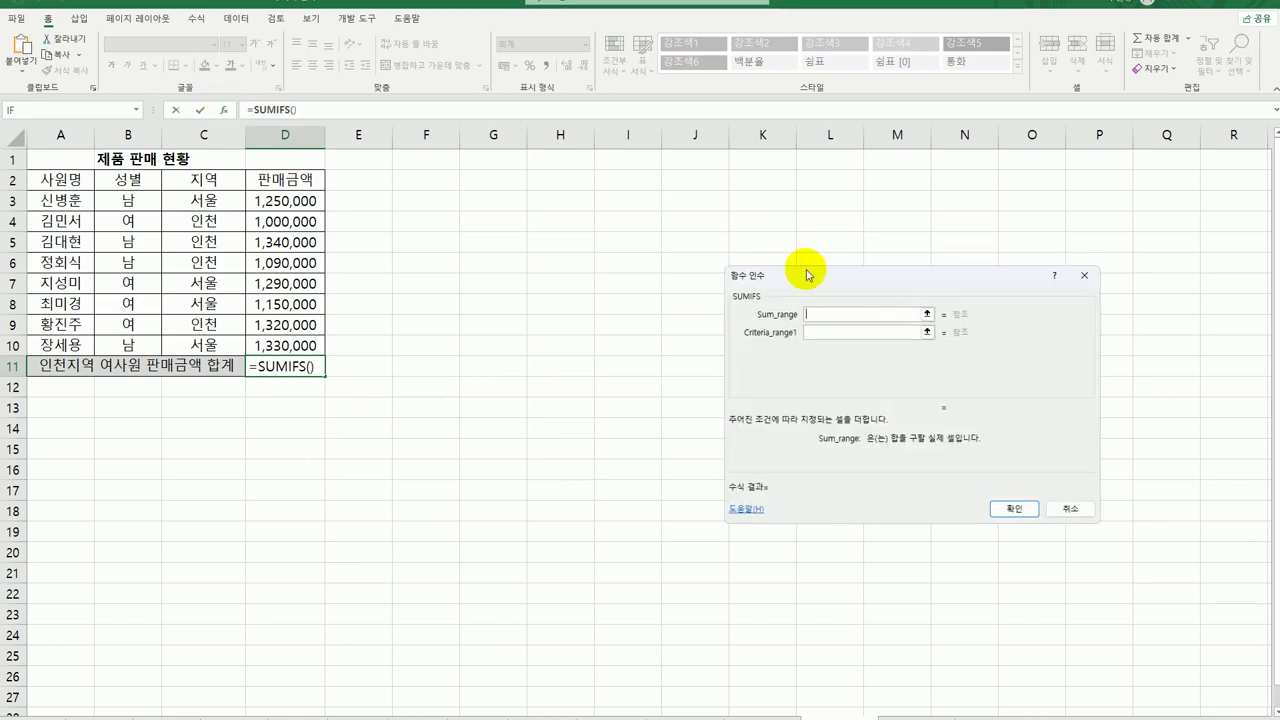
left_click_drag(808, 279, 449, 182)
left_click_drag(286, 200, 284, 346)
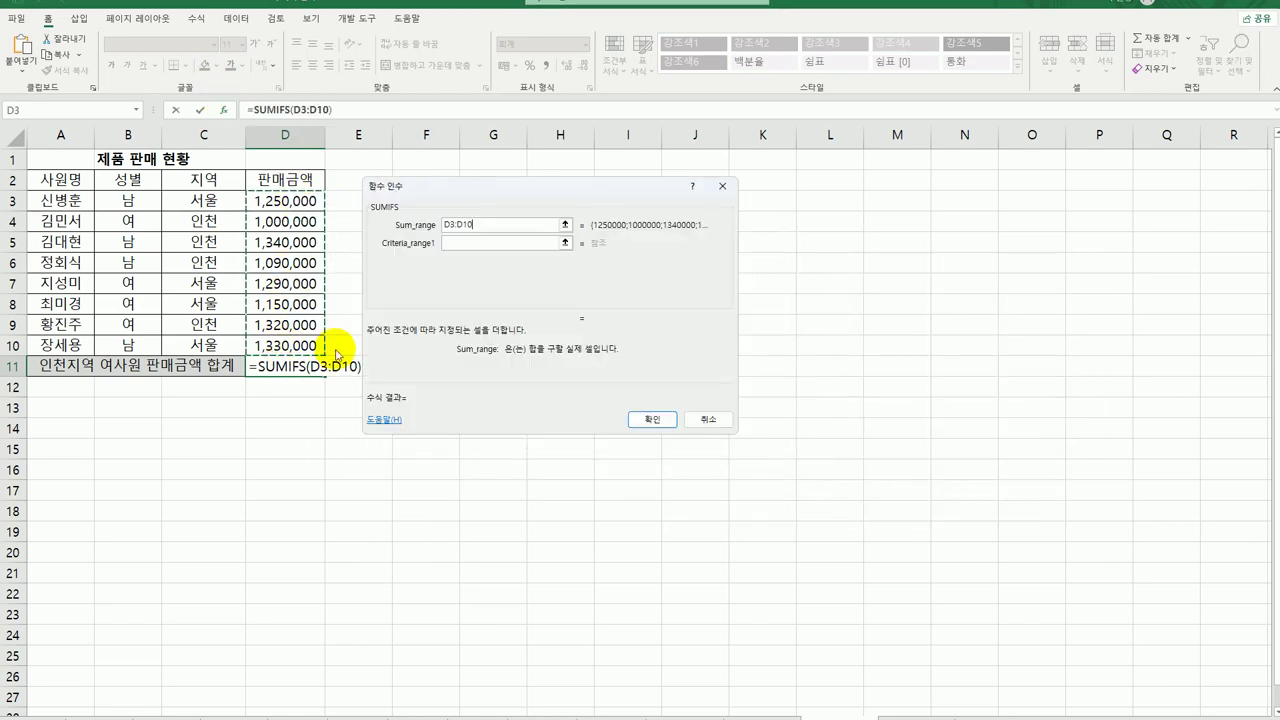
Step: Set the first SUMIFS condition to match the 성별 range B3:B10 against B4
left_click(452, 243)
left_click_drag(137, 202, 157, 351)
left_click(507, 262)
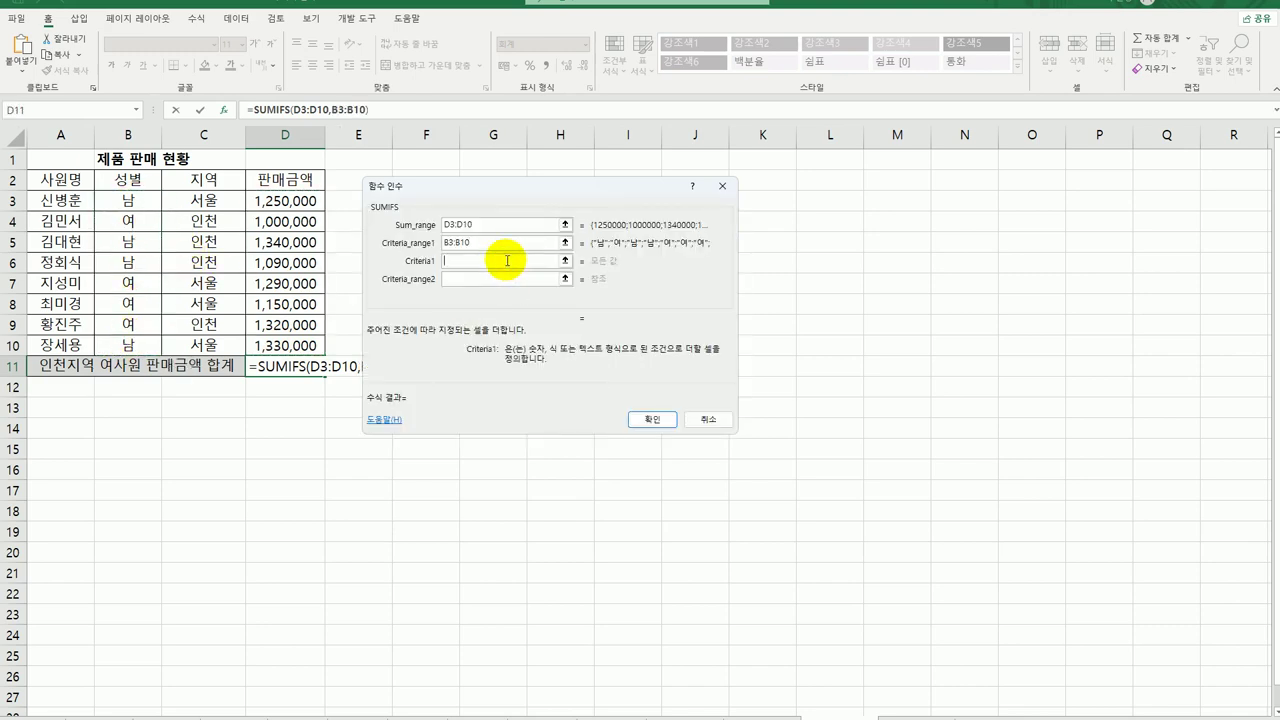
left_click(136, 222)
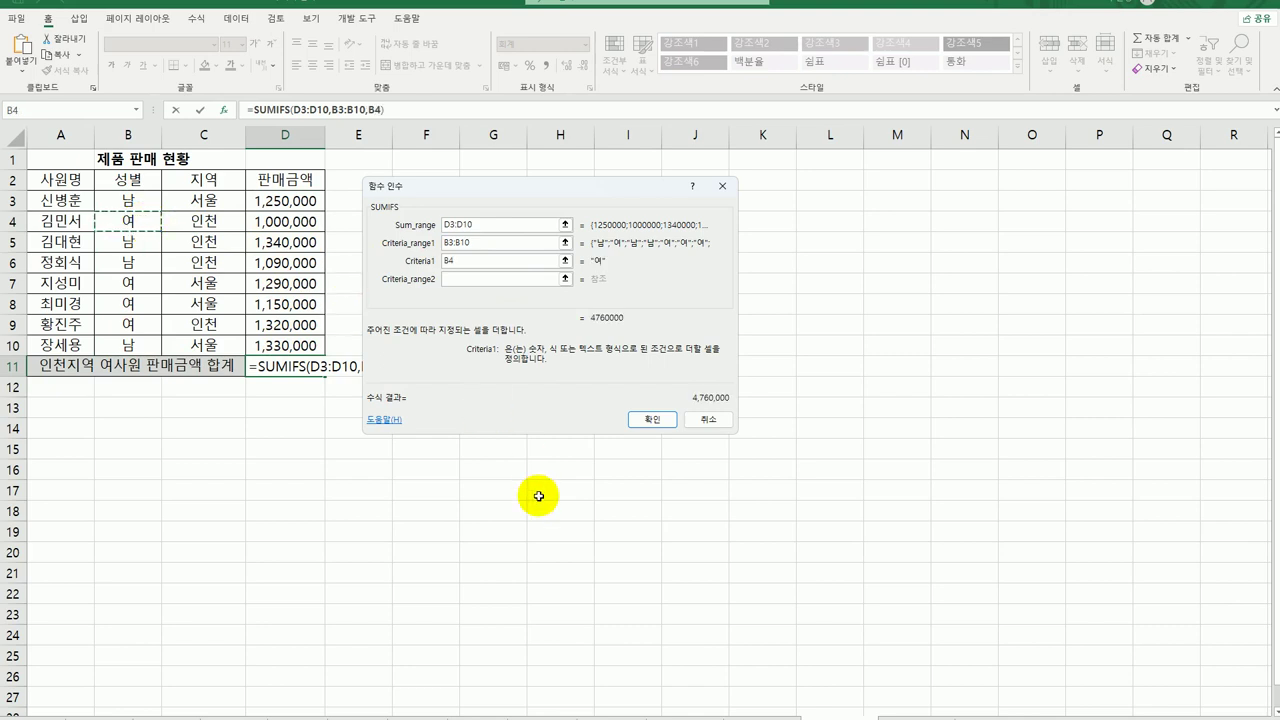
Step: Add the second condition matching the 지역 range C3:C10 against C4, and complete the SUMIFS formula
left_click(464, 279)
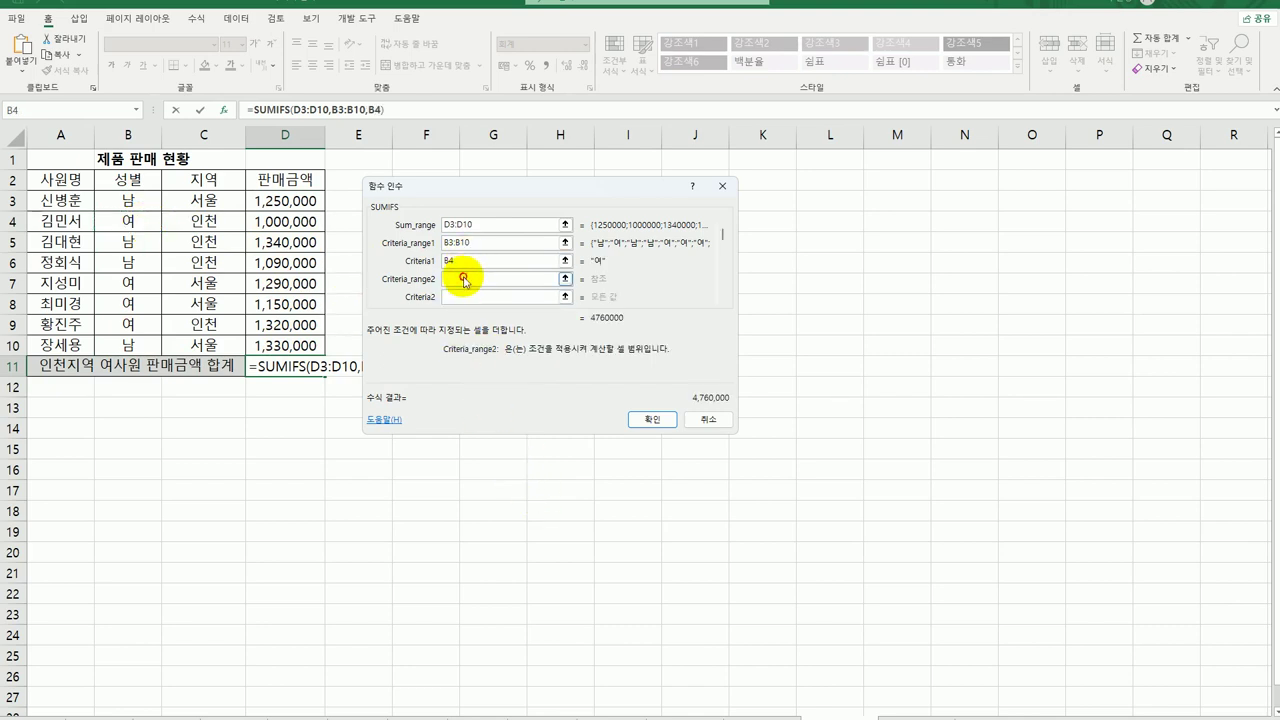
left_click_drag(190, 200, 193, 345)
left_click(467, 298)
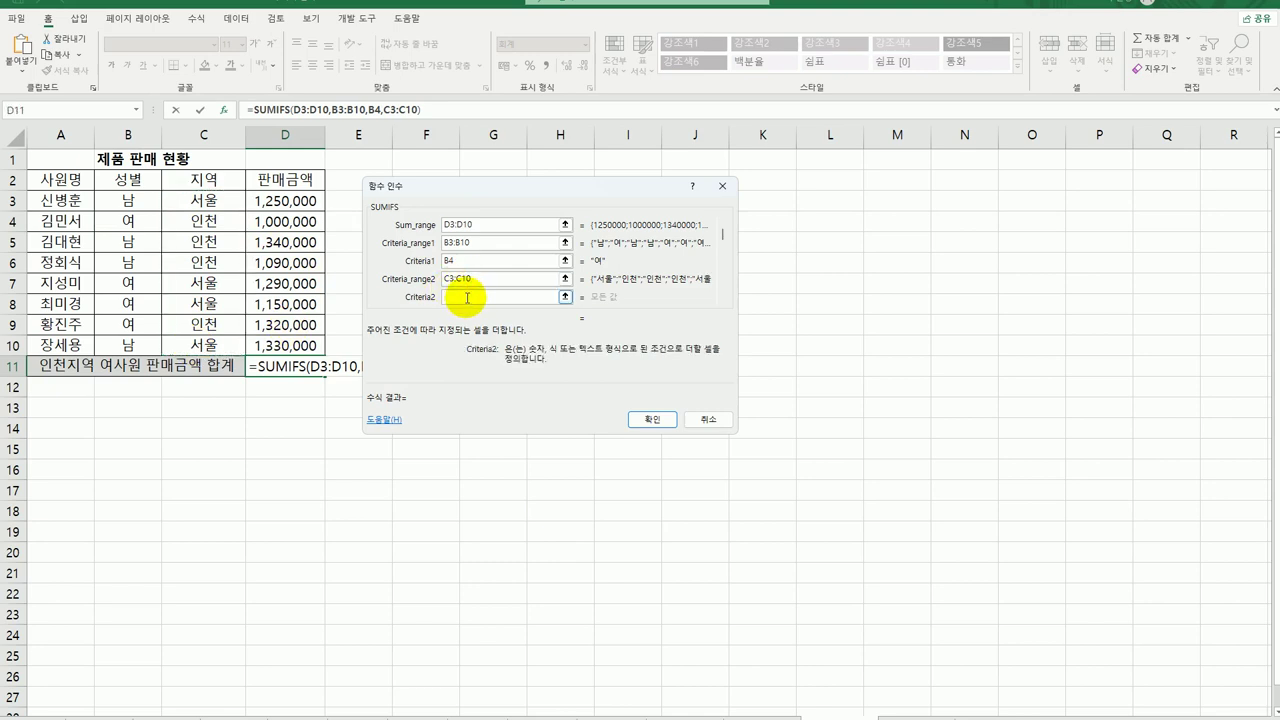
left_click(210, 220)
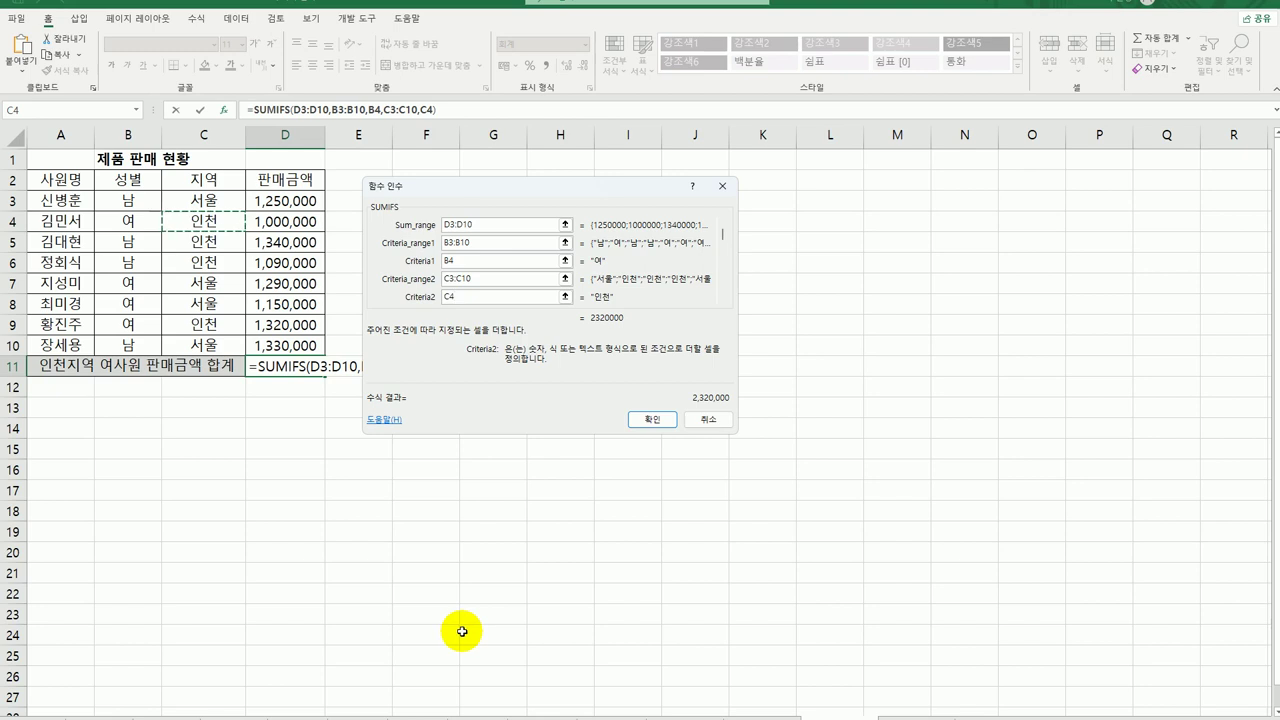
left_click(655, 420)
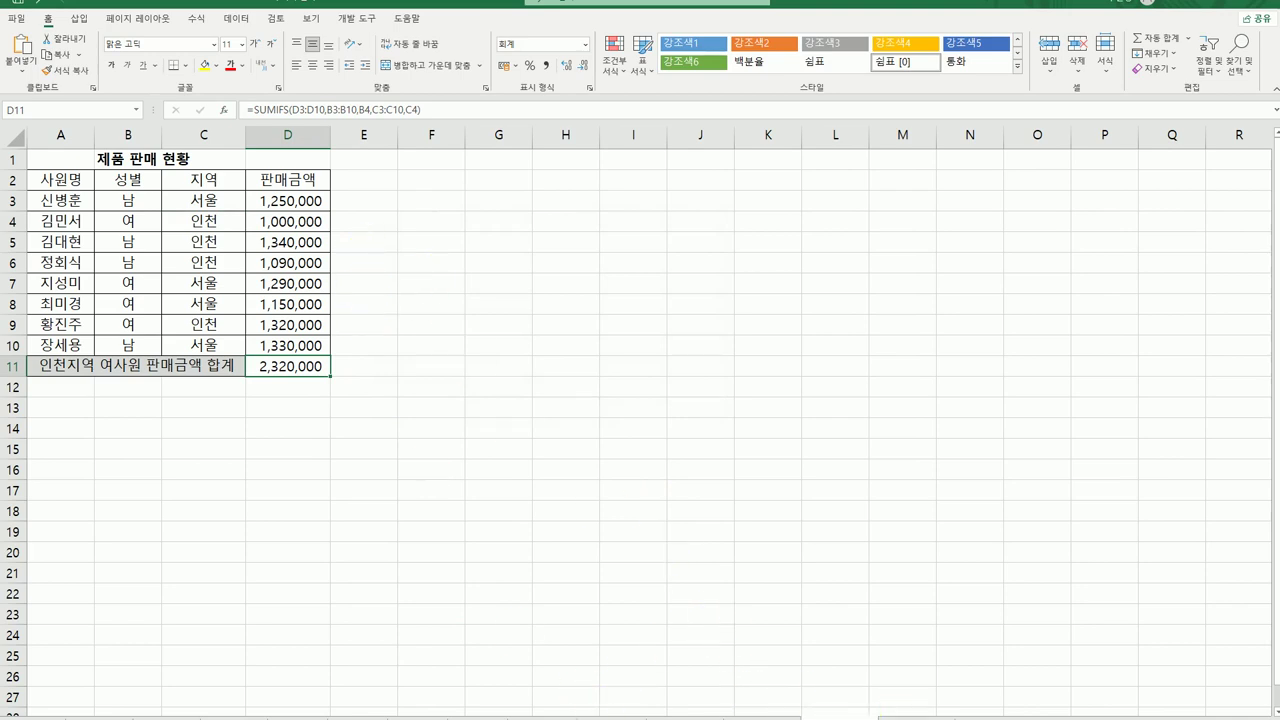
Step: Compare the 판매금액 total in D11 with the same table on the next worksheet
key("ctrl+Page_Down")
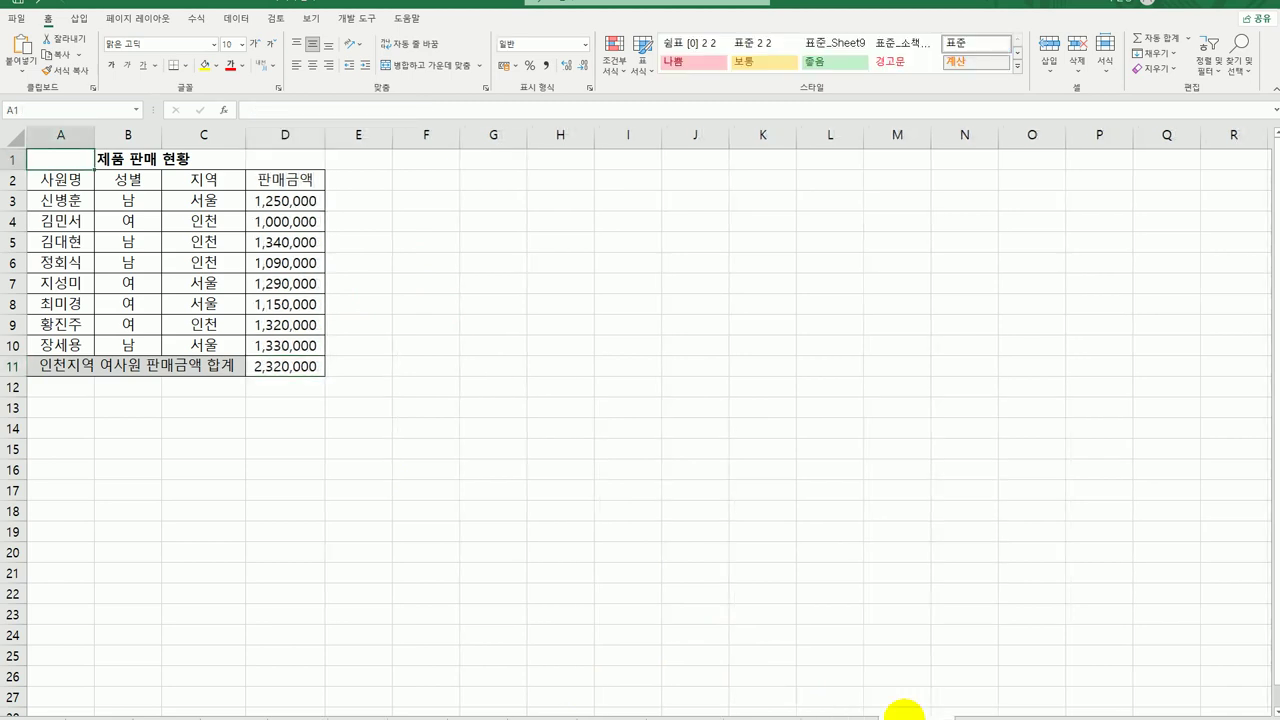
key("ctrl+Page_Up")
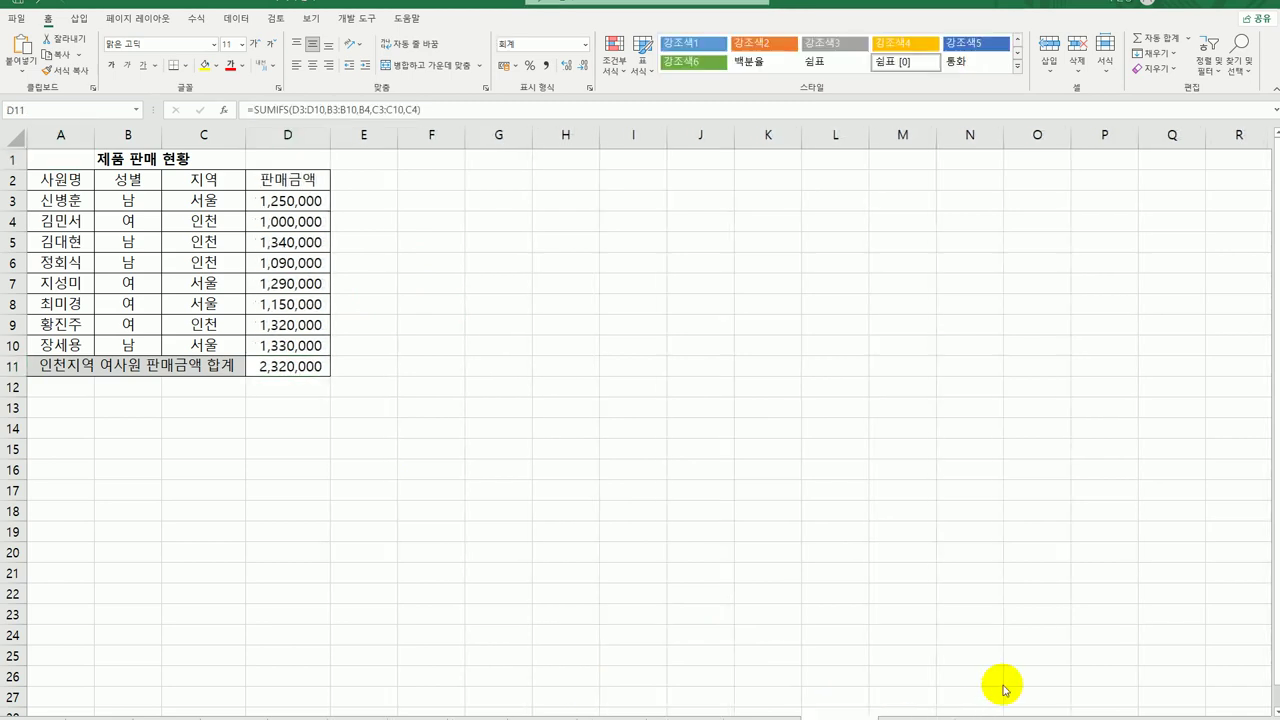
key("ctrl+Page_Down")
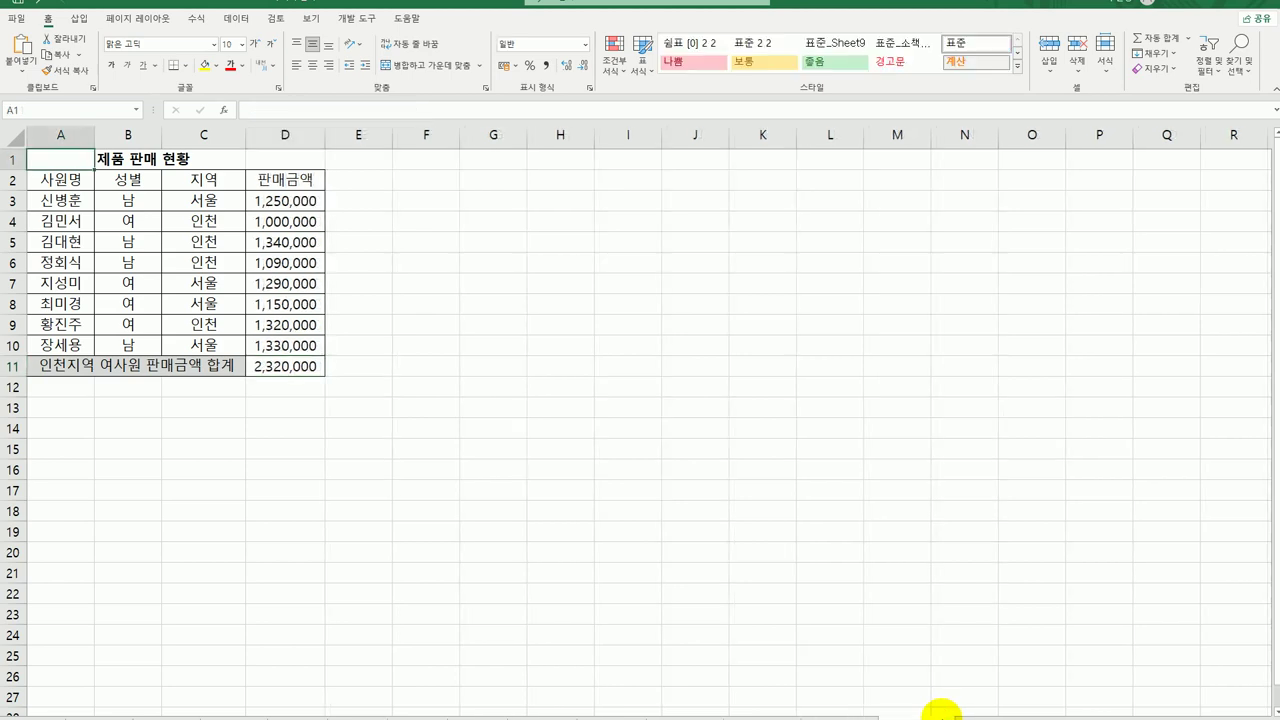
left_click(945, 629)
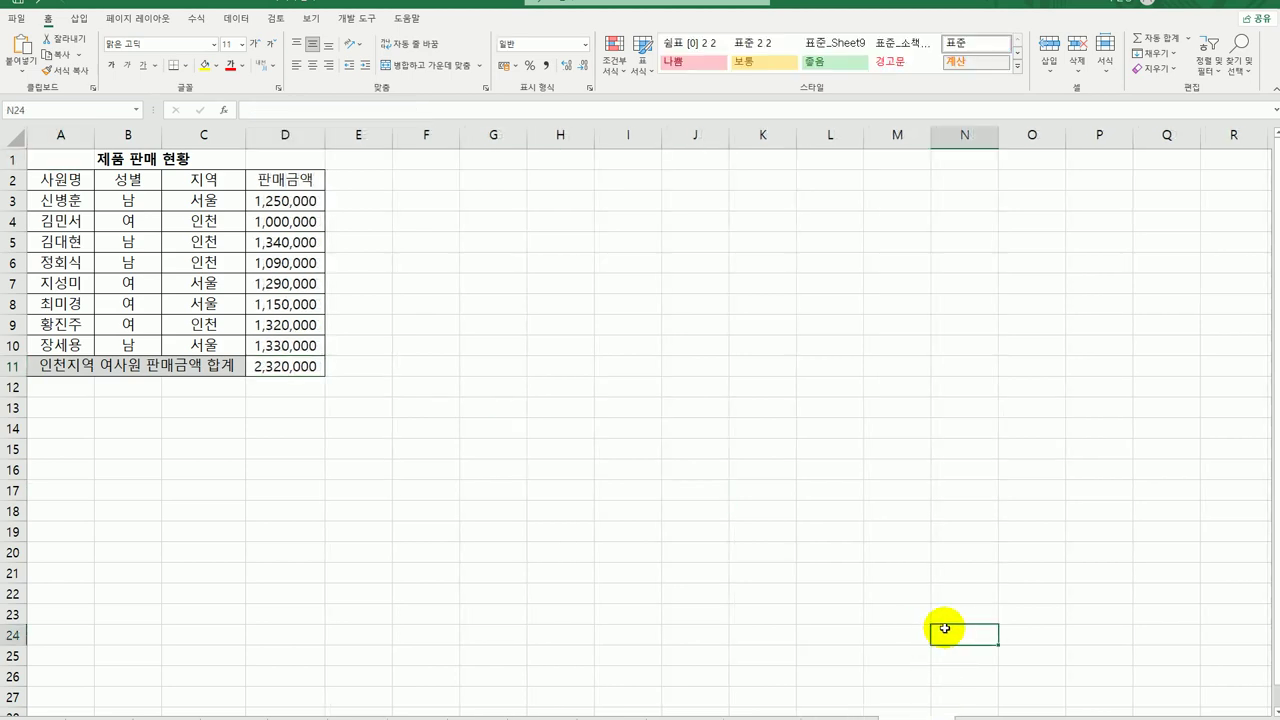